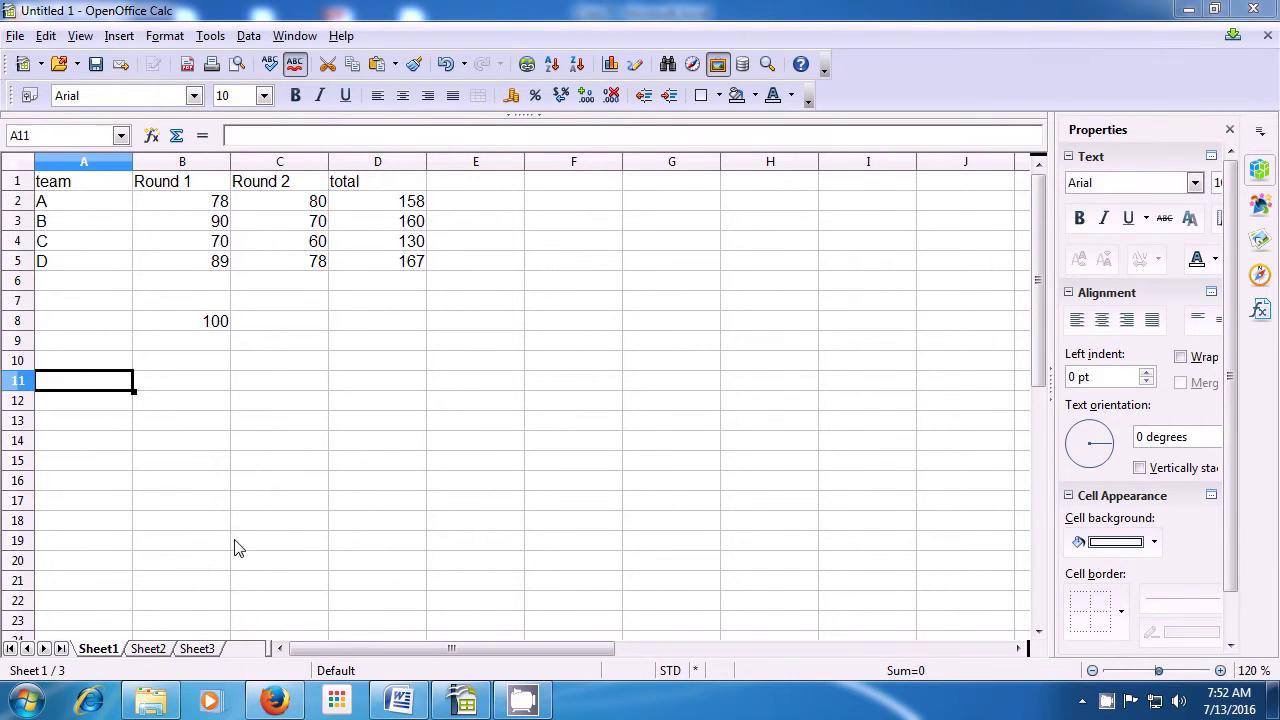
# Format cell B8 as a percentage with two decimal places, using the -12.95% format
pyautogui.click(224, 330)
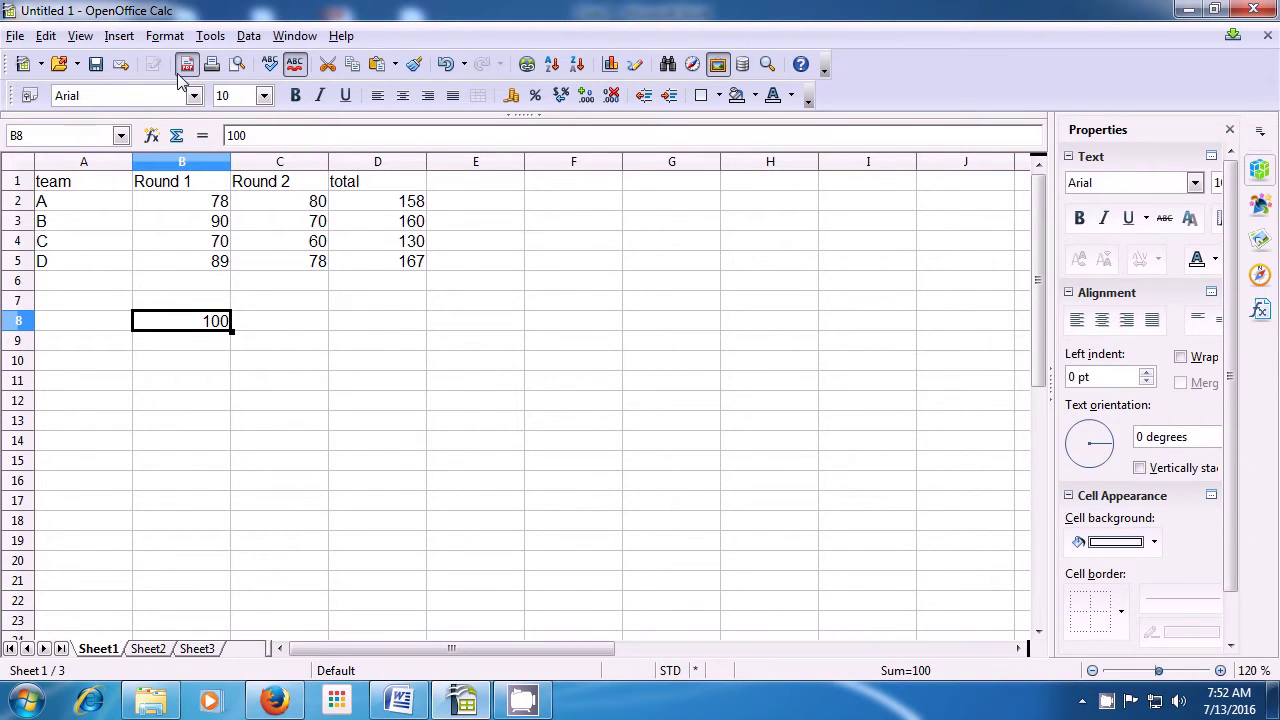
pyautogui.click(166, 36)
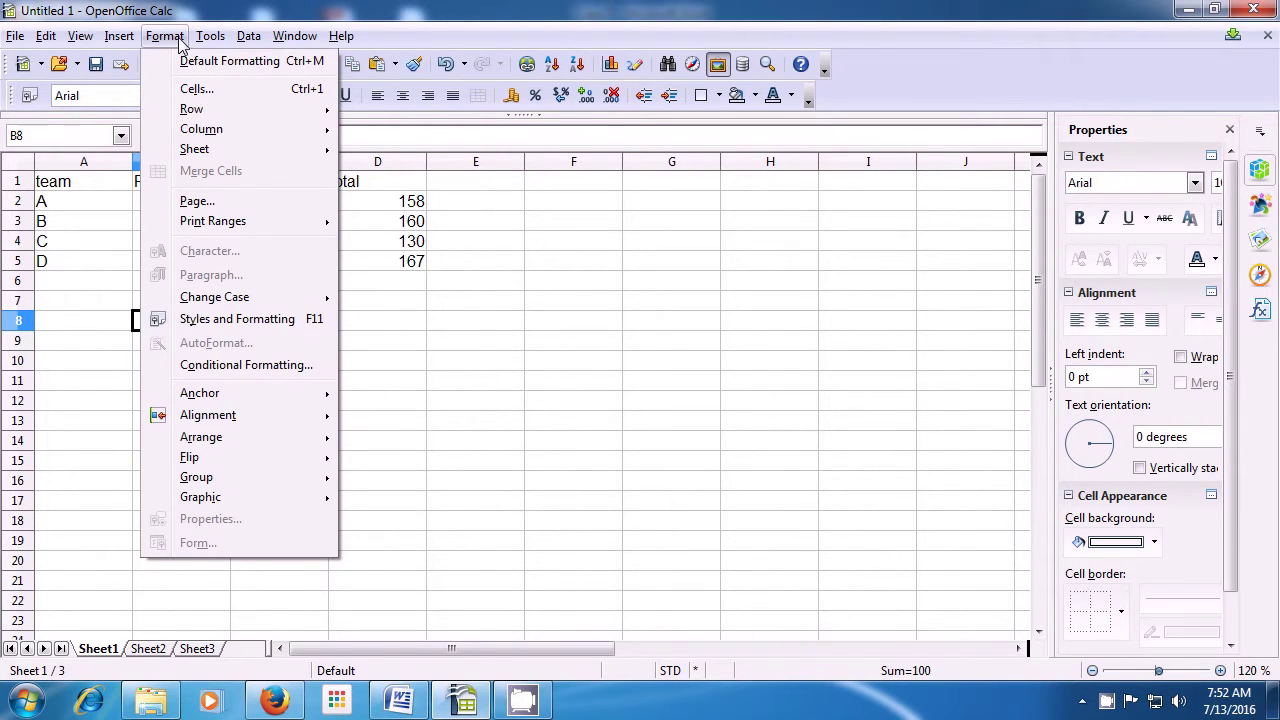
pyautogui.click(198, 89)
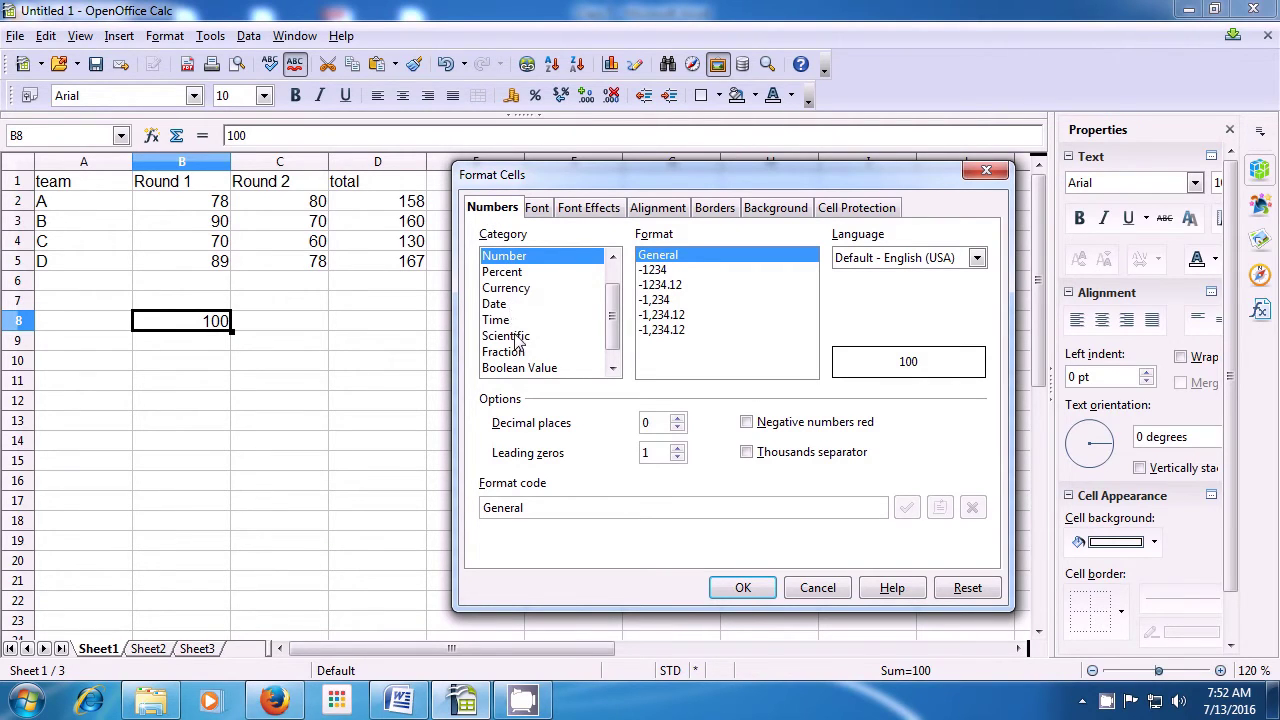
pyautogui.scroll(-1, 515, 335)
pyautogui.scroll(2, 615, 335)
pyautogui.scroll(1, 615, 335)
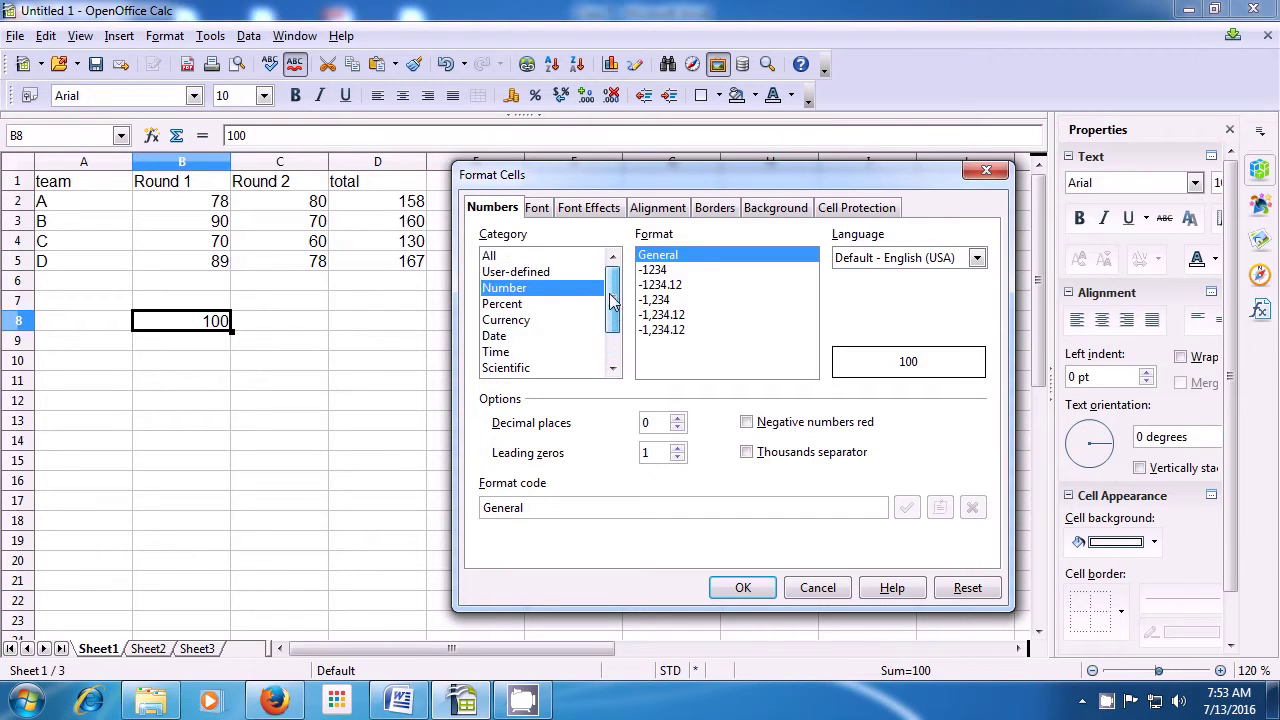
pyautogui.click(502, 306)
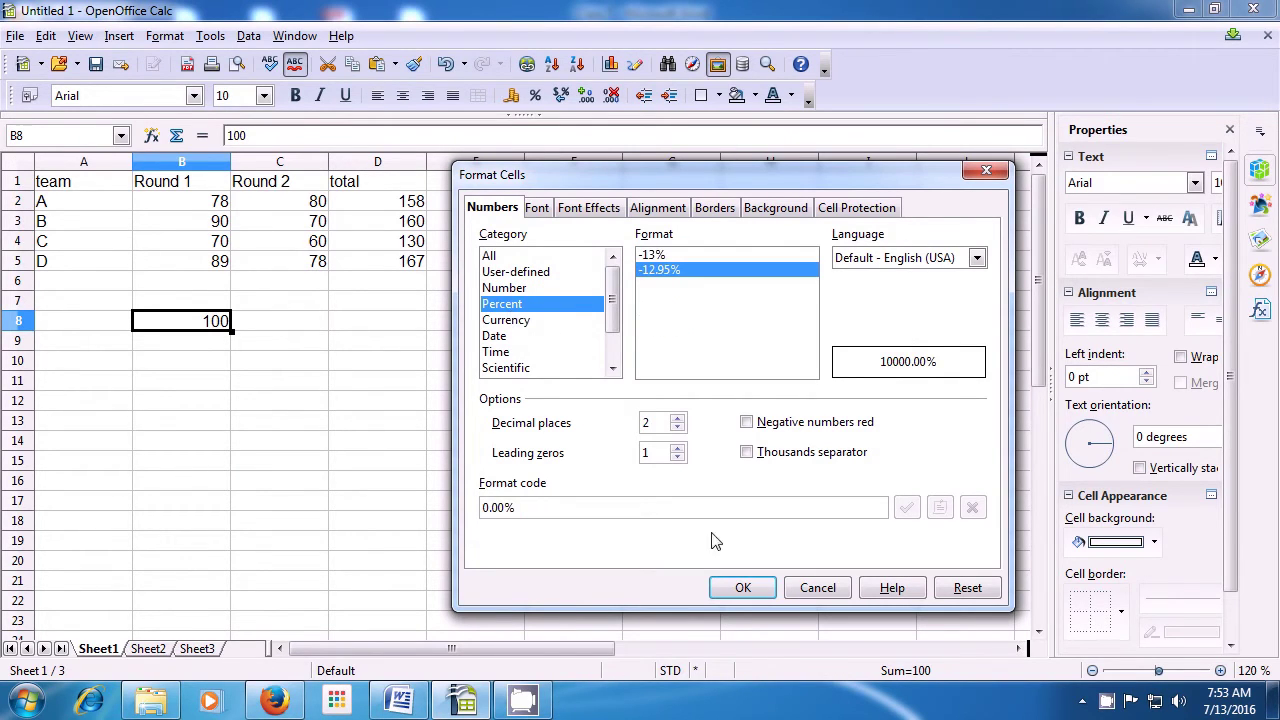
pyautogui.click(741, 588)
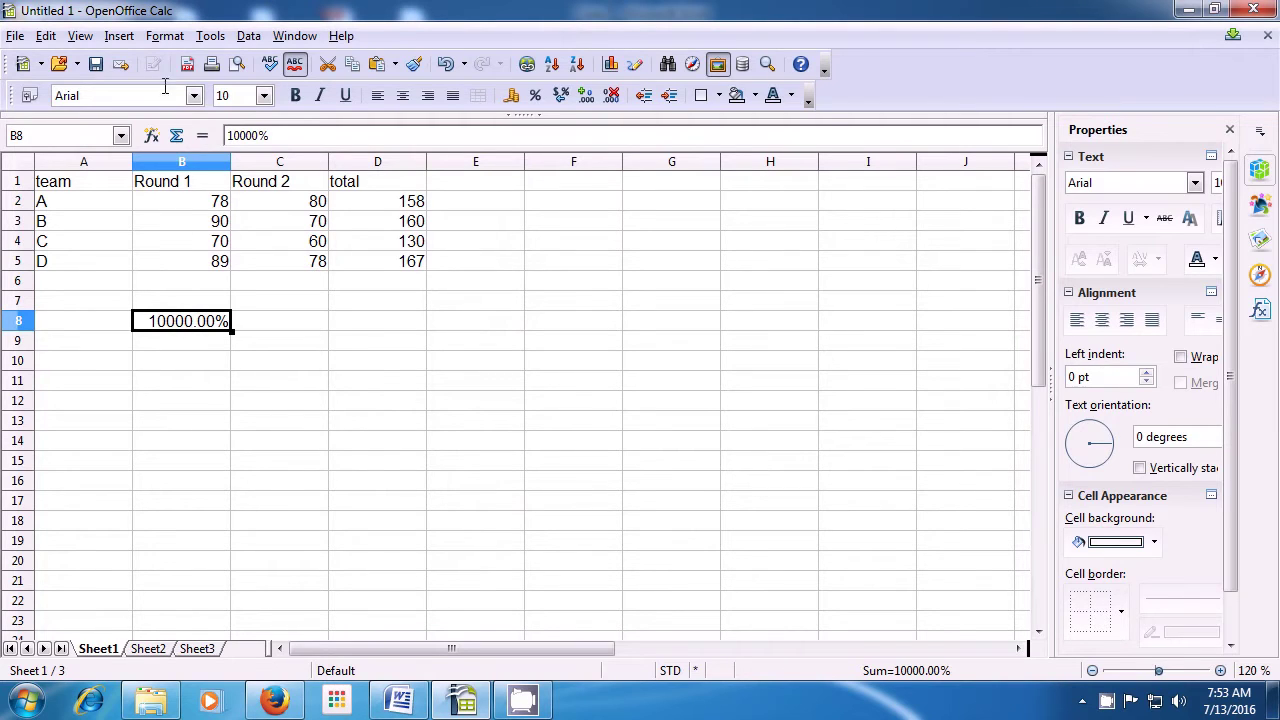
# Format cell B8 as currency in EUR € Asturian with the red-negative -€1,234.00 format
pyautogui.click(165, 36)
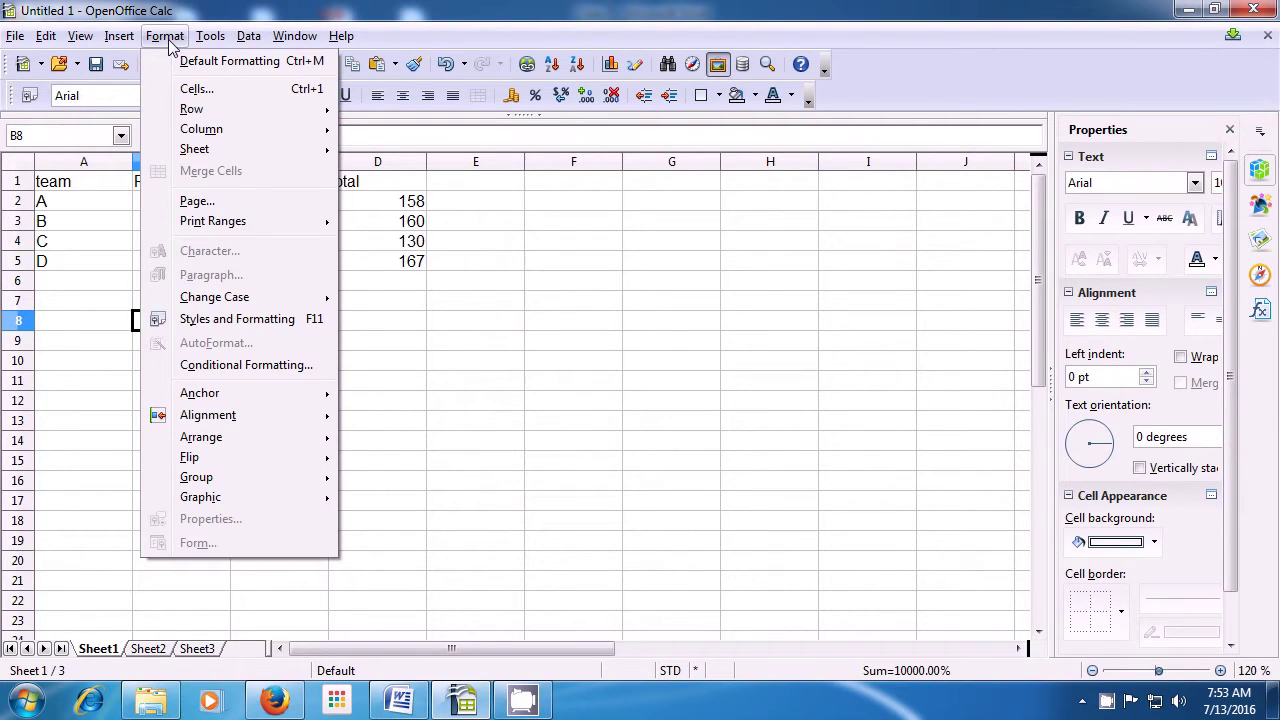
pyautogui.click(186, 90)
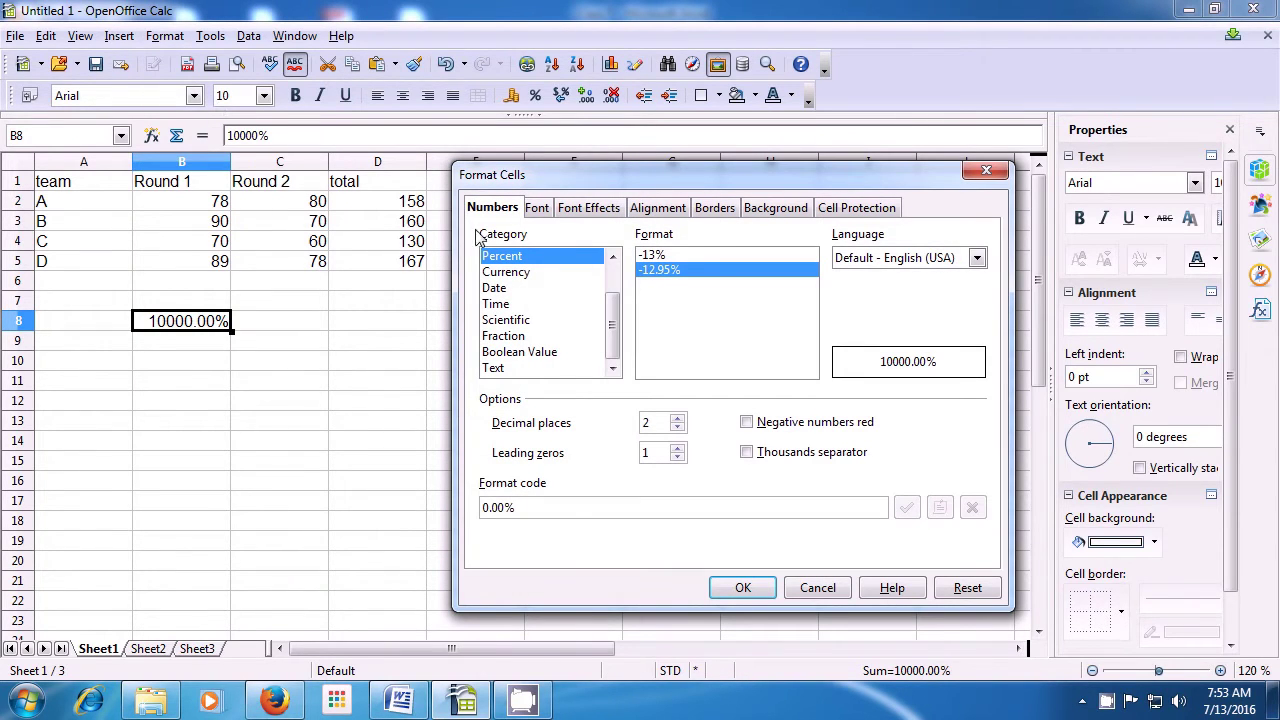
pyautogui.click(506, 272)
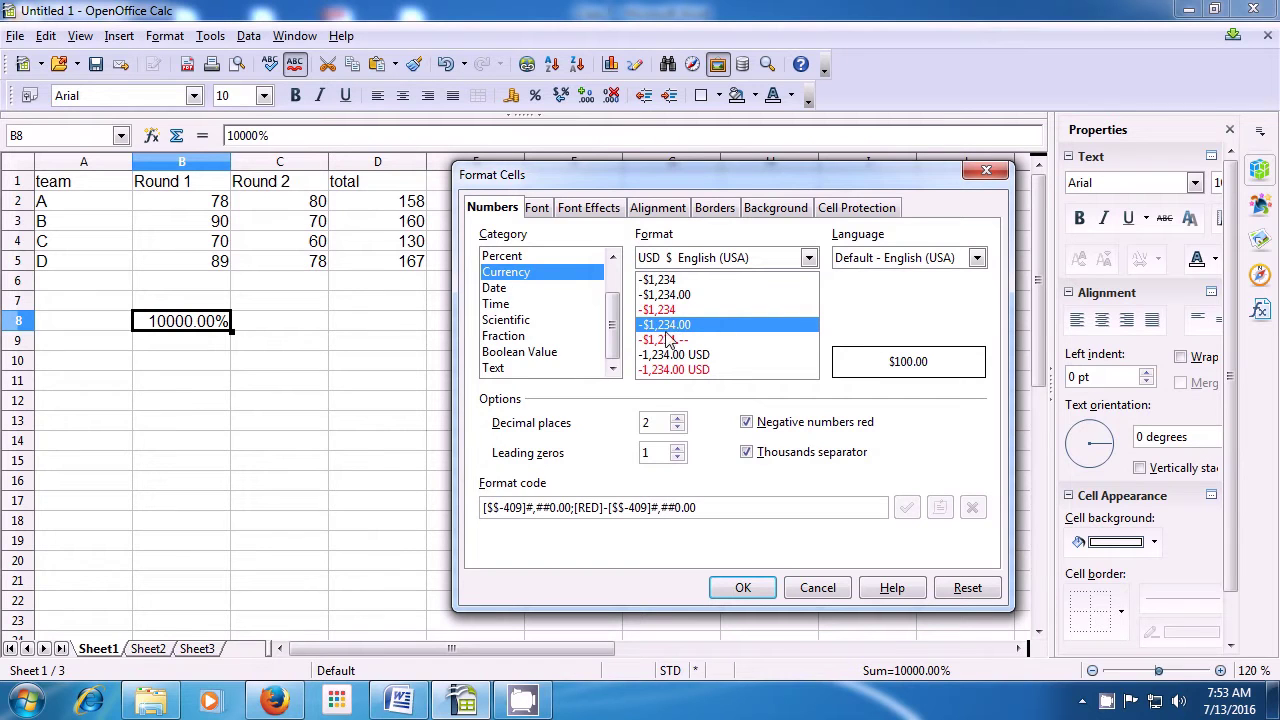
pyautogui.click(809, 258)
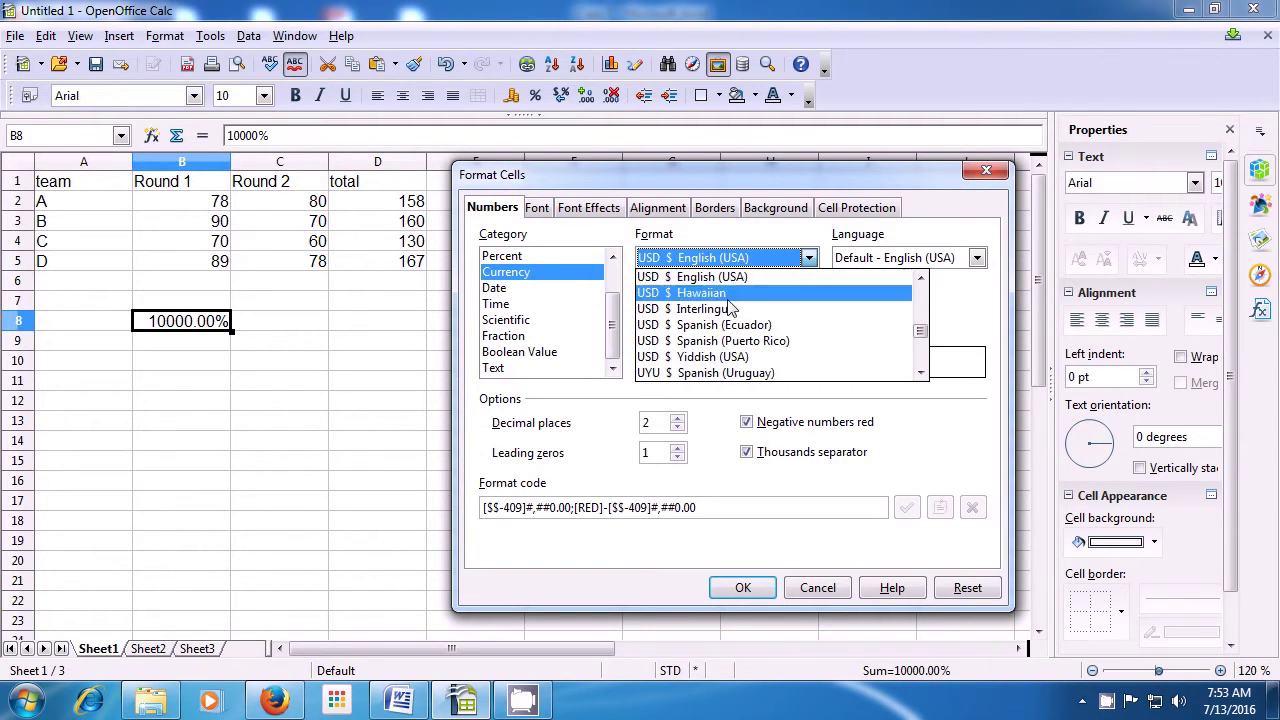
pyautogui.scroll(10, 660, 345)
pyautogui.click(658, 341)
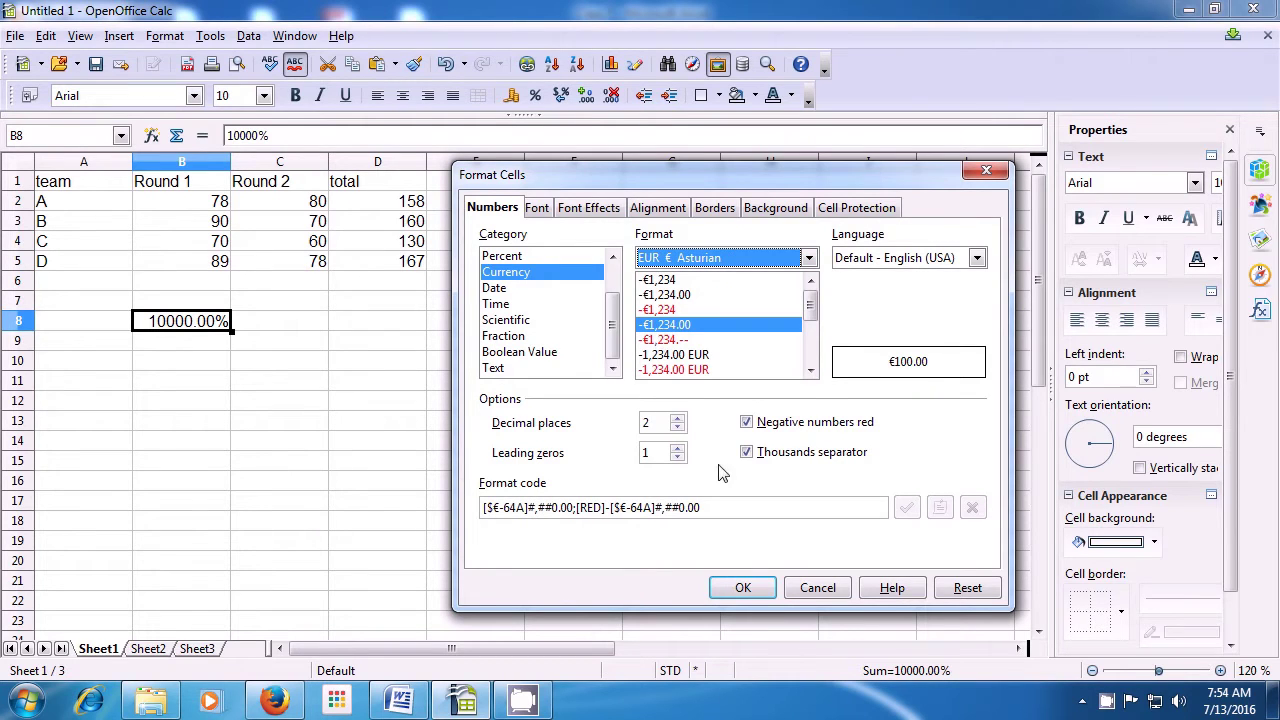
pyautogui.click(745, 588)
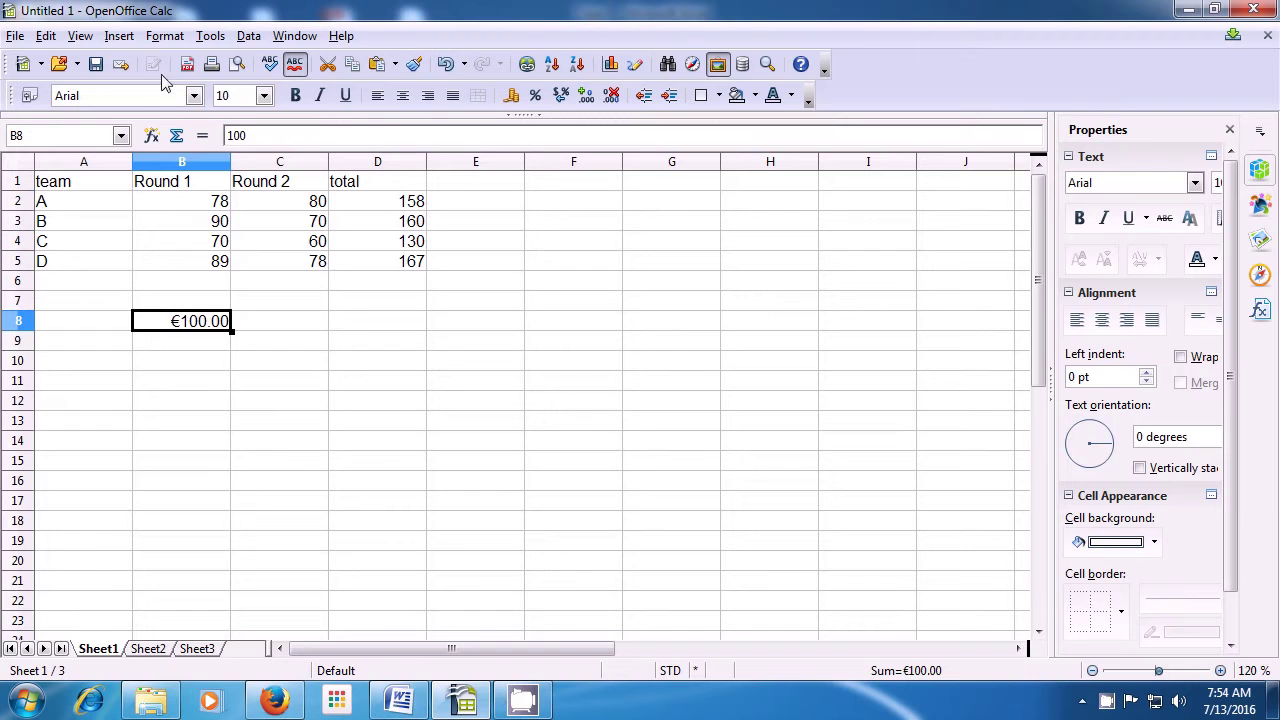
# Format cell B8 as a date in the "Dec 31, 99" style (MMM D, YY)
pyautogui.click(164, 36)
pyautogui.click(182, 88)
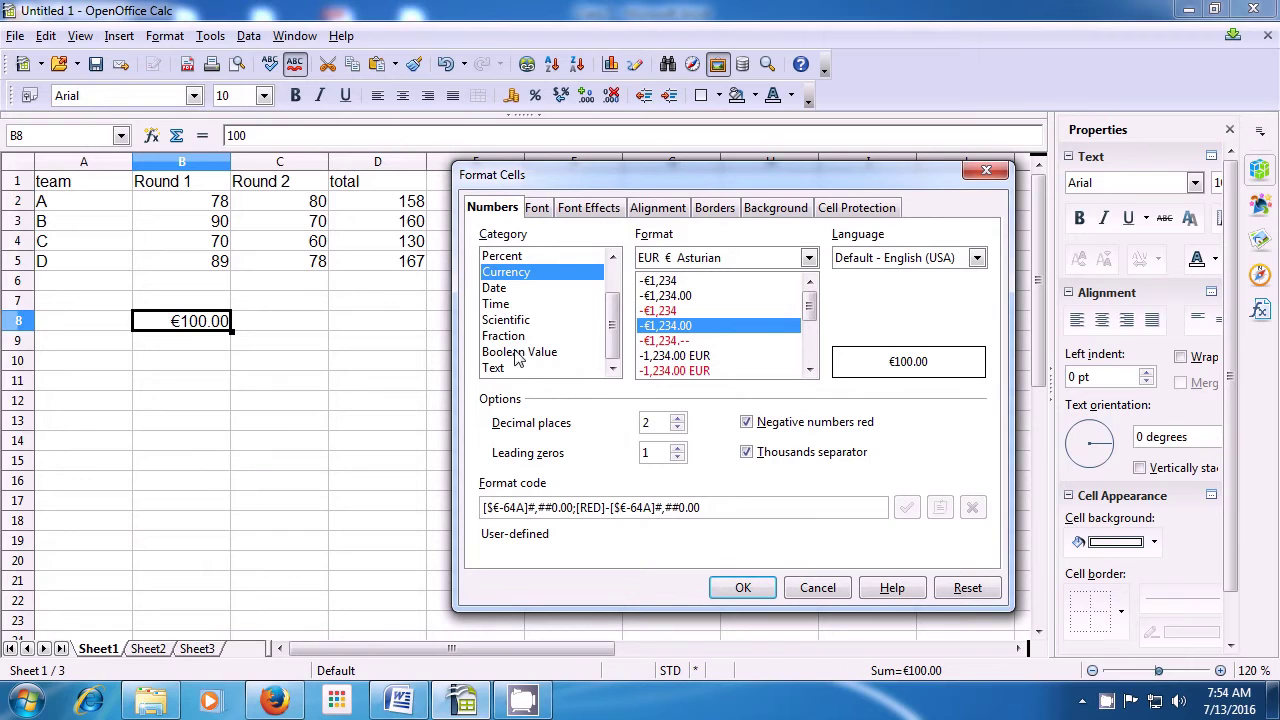
pyautogui.click(495, 290)
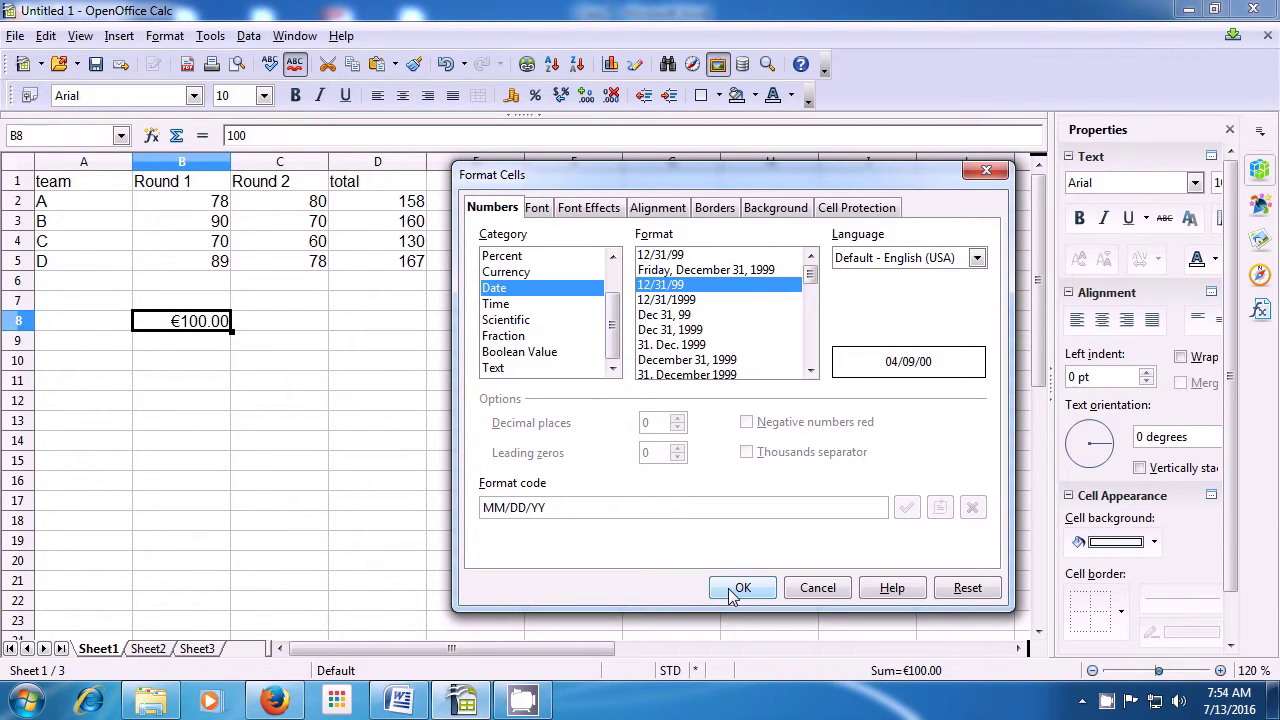
pyautogui.moveTo(806, 287)
pyautogui.mouseDown()
pyautogui.moveTo(811, 334)
pyautogui.moveTo(801, 287)
pyautogui.mouseUp()
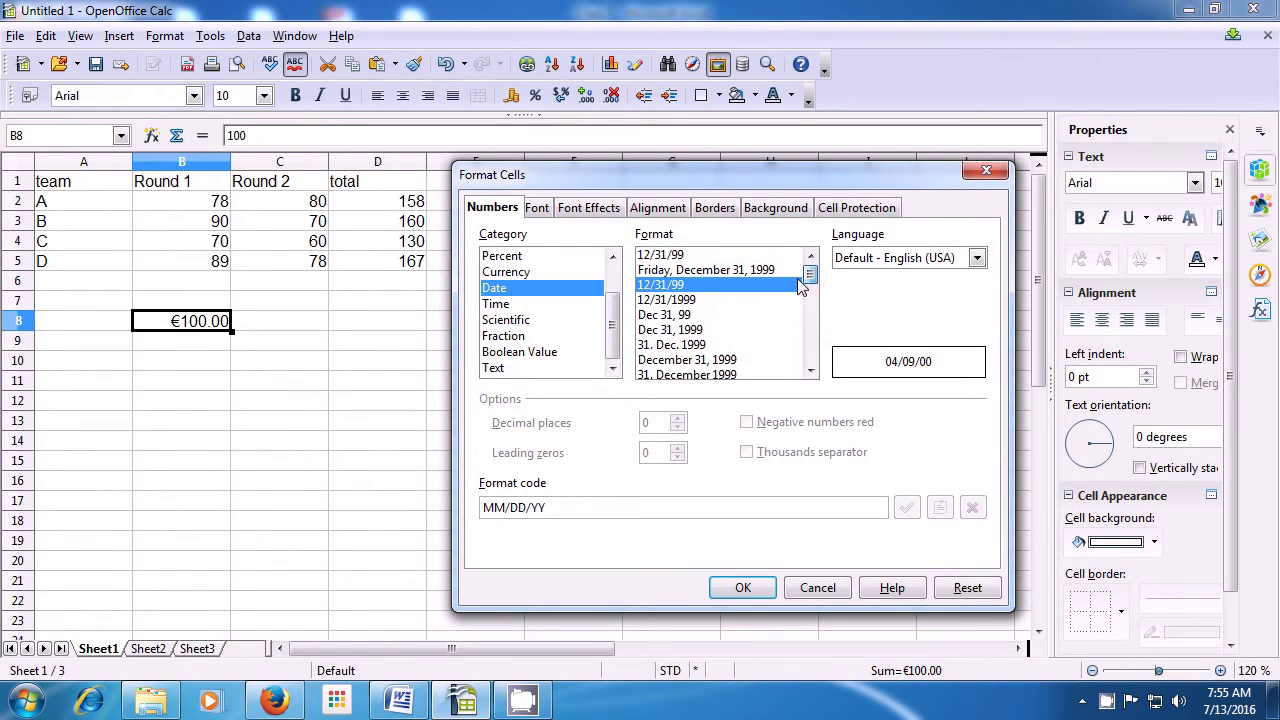
pyautogui.click(668, 300)
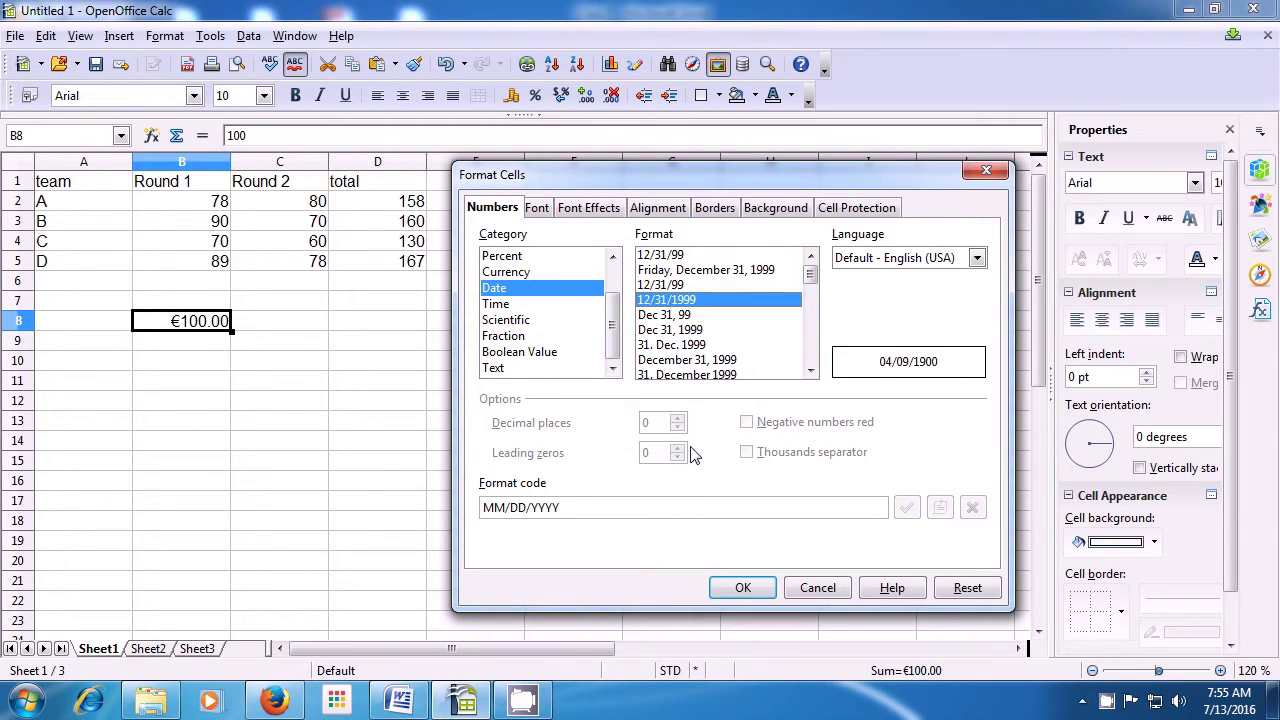
pyautogui.click(648, 318)
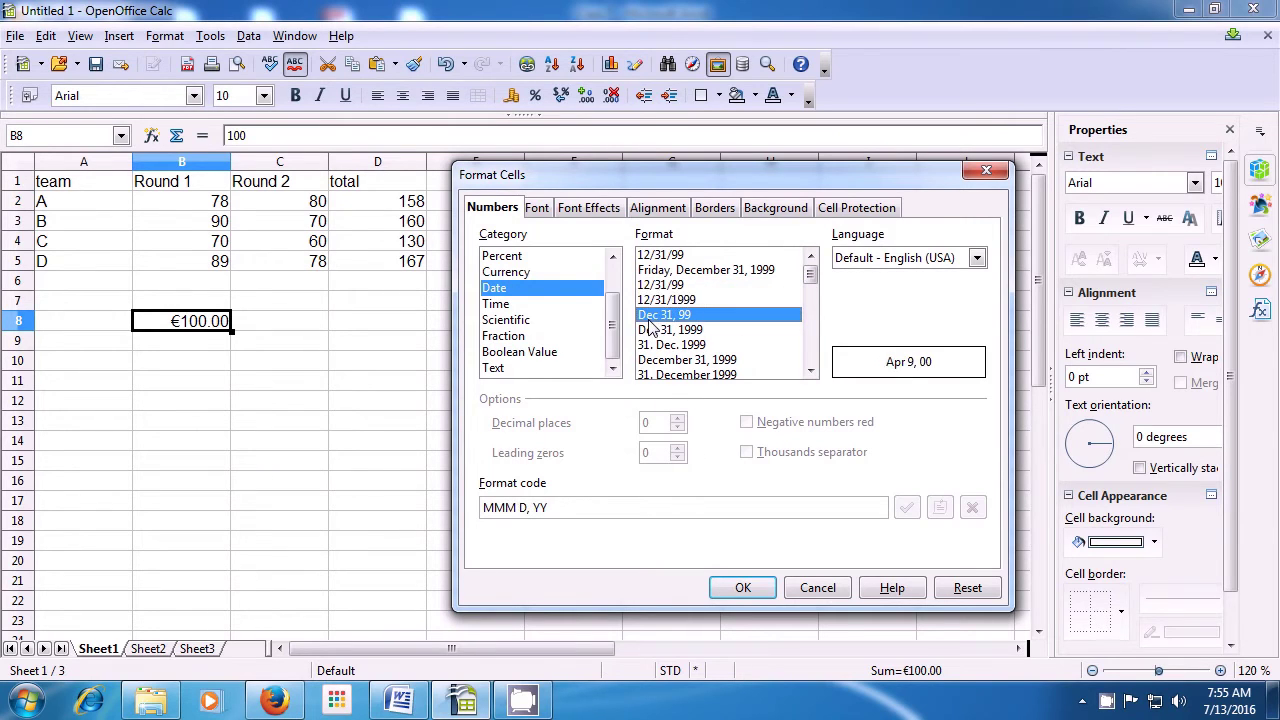
pyautogui.click(737, 589)
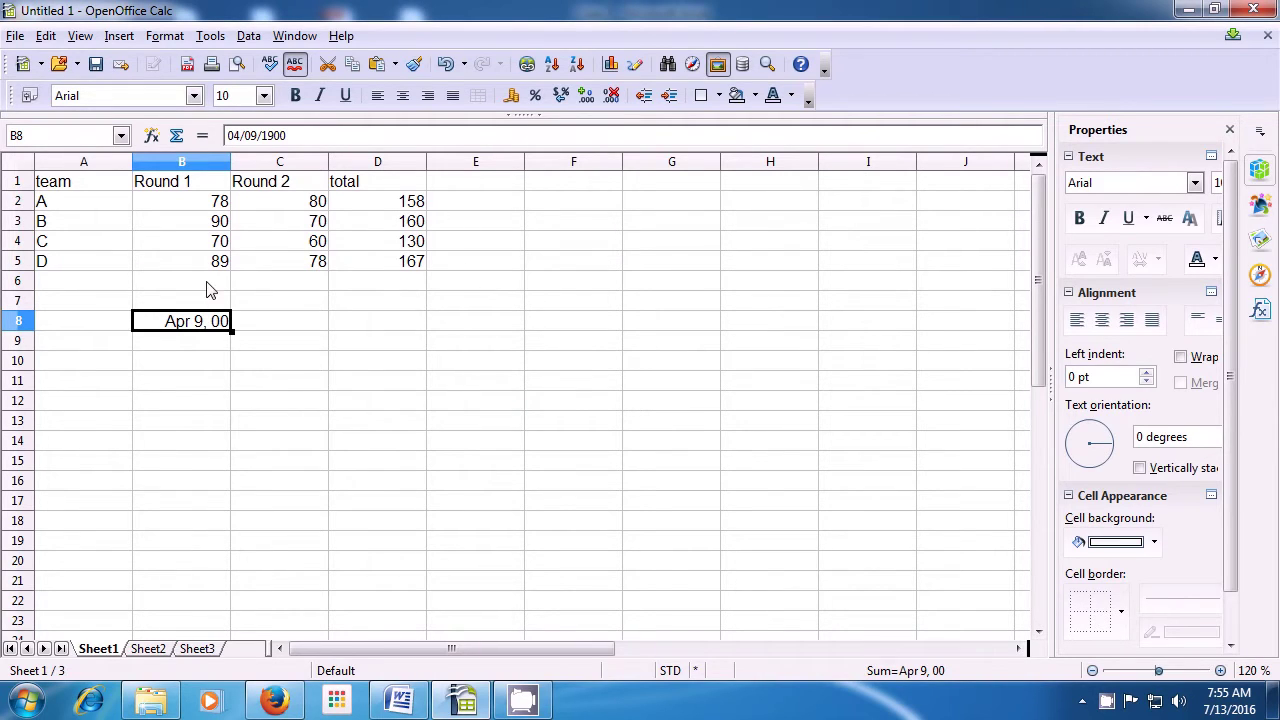
# Format cell B8 as a time in the 01:37:46 PM style (HH:MM:SS AM/PM)
pyautogui.click(165, 36)
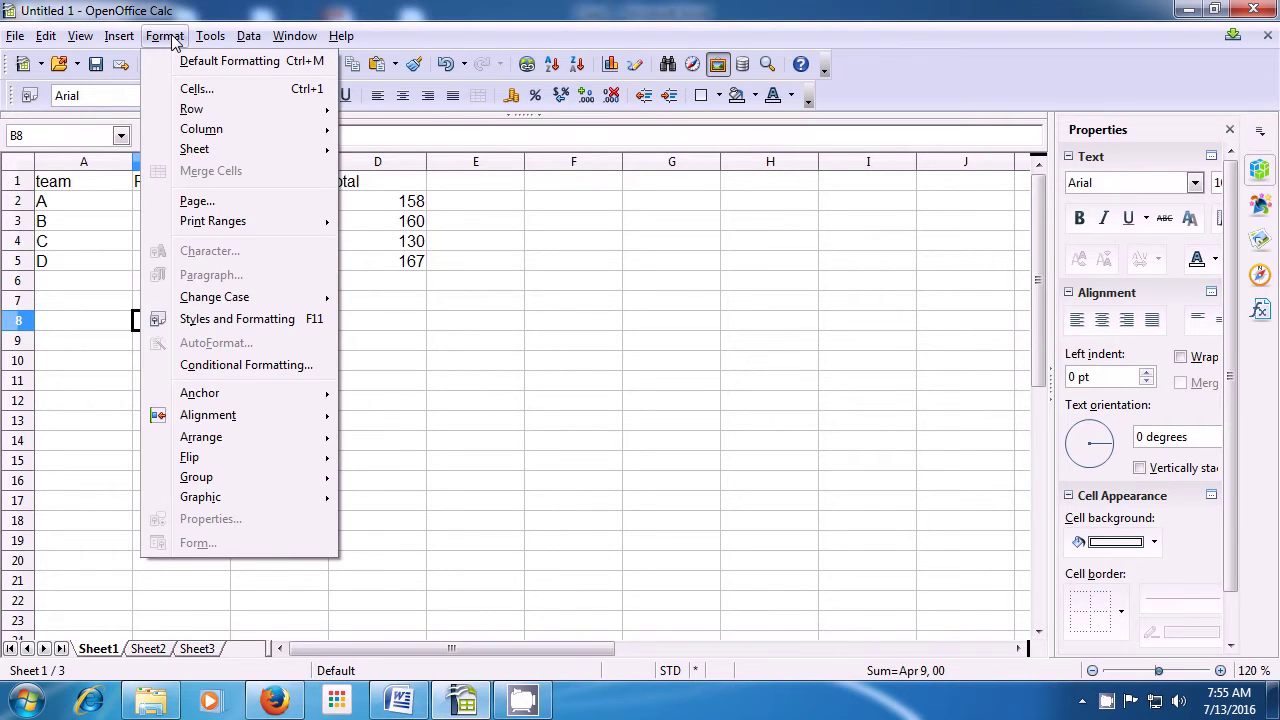
pyautogui.click(198, 90)
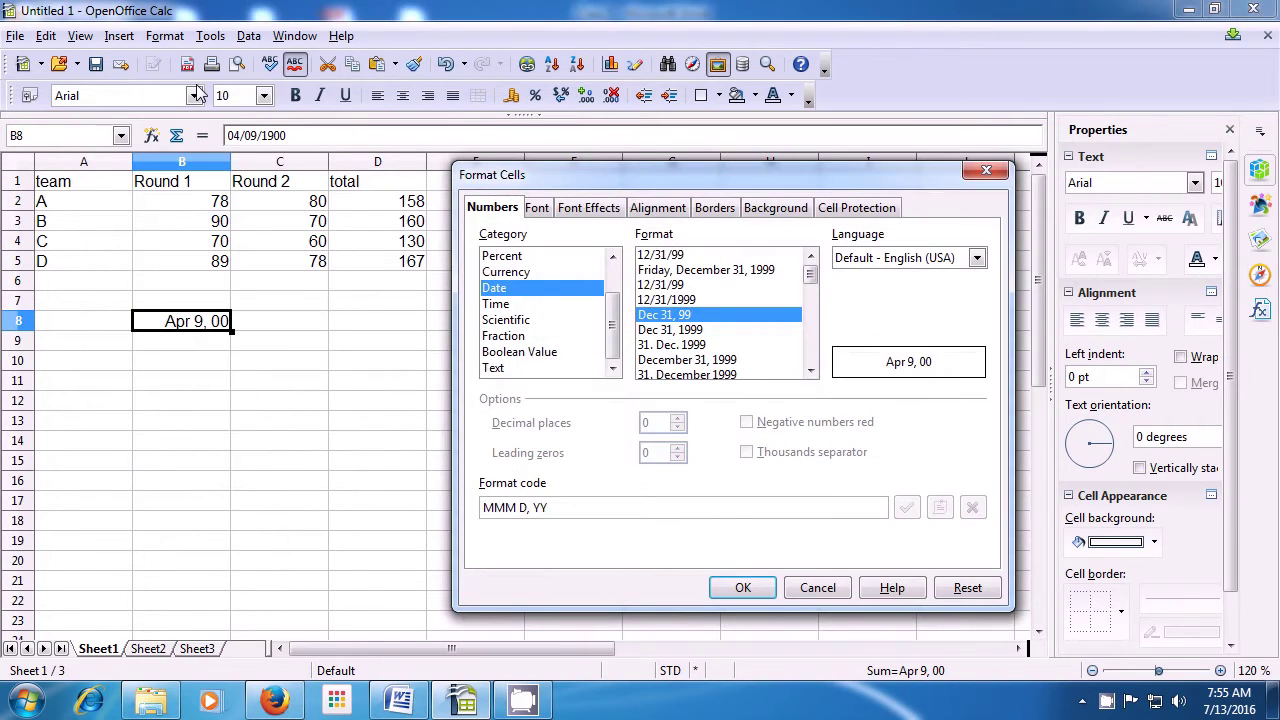
pyautogui.click(497, 305)
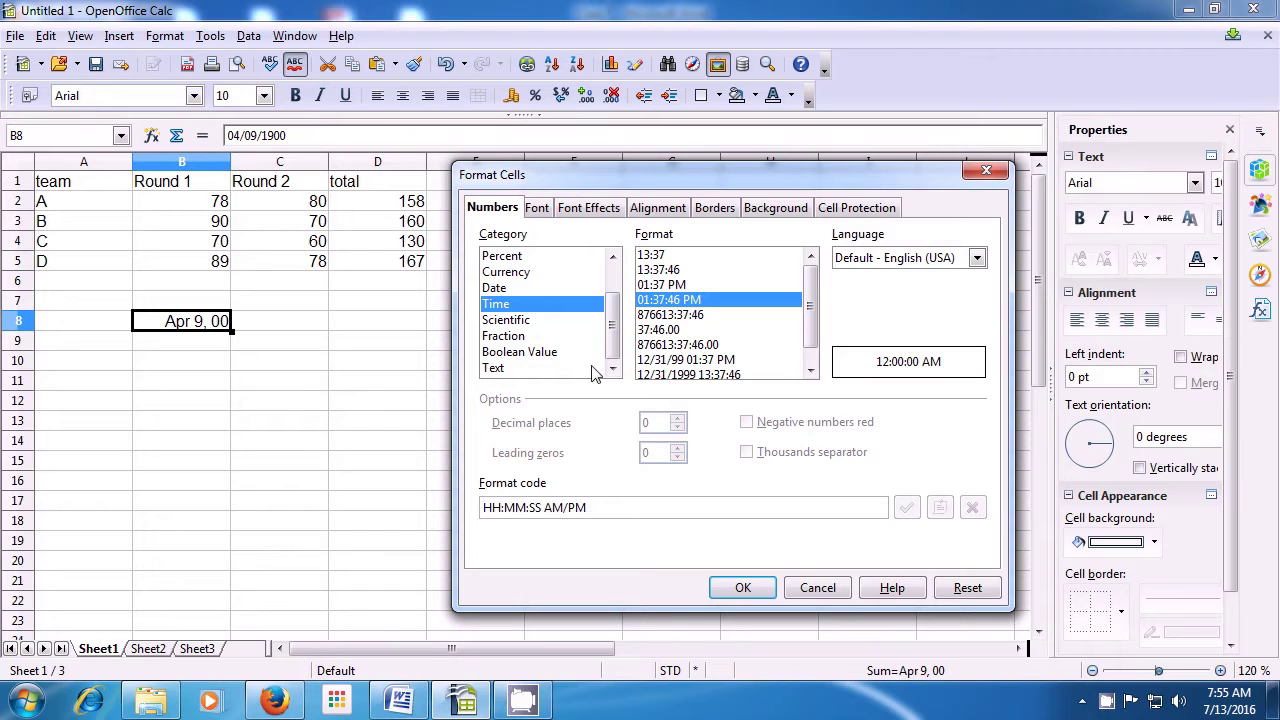
pyautogui.click(737, 589)
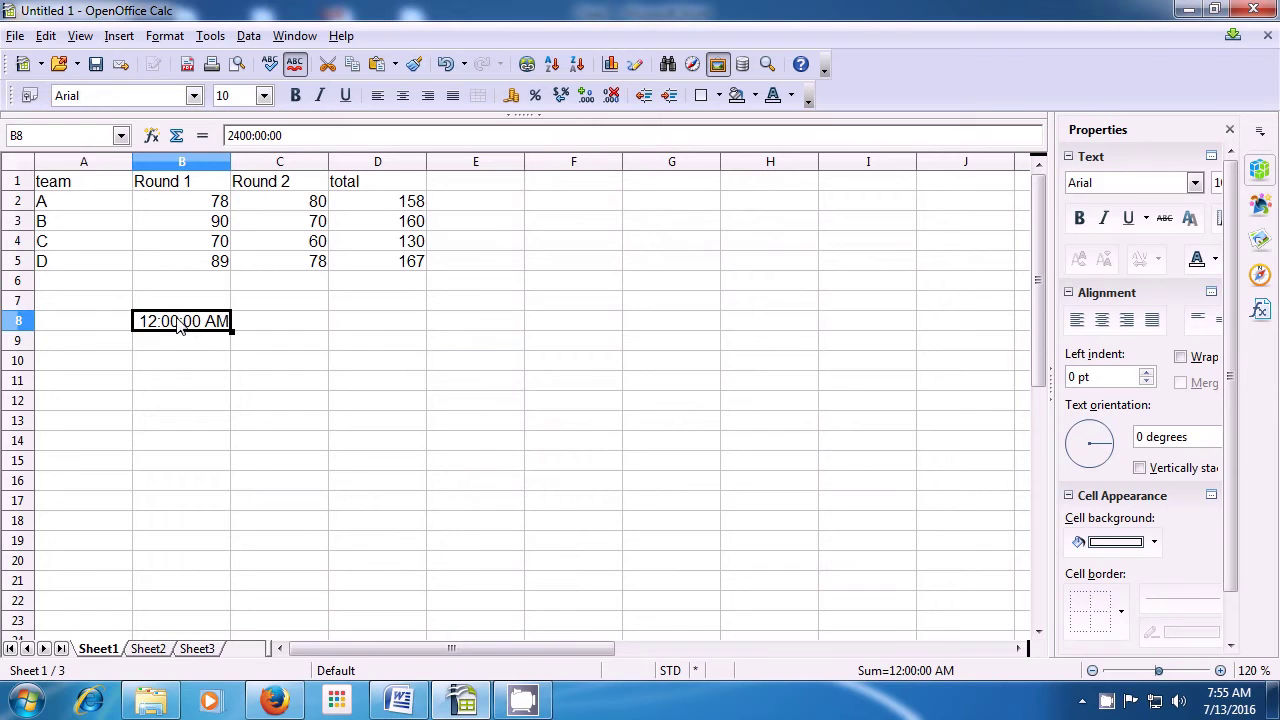
# Examine the font, font effects and alignment settings for cell B8, including the horizontal alignment choices
pyautogui.click(165, 36)
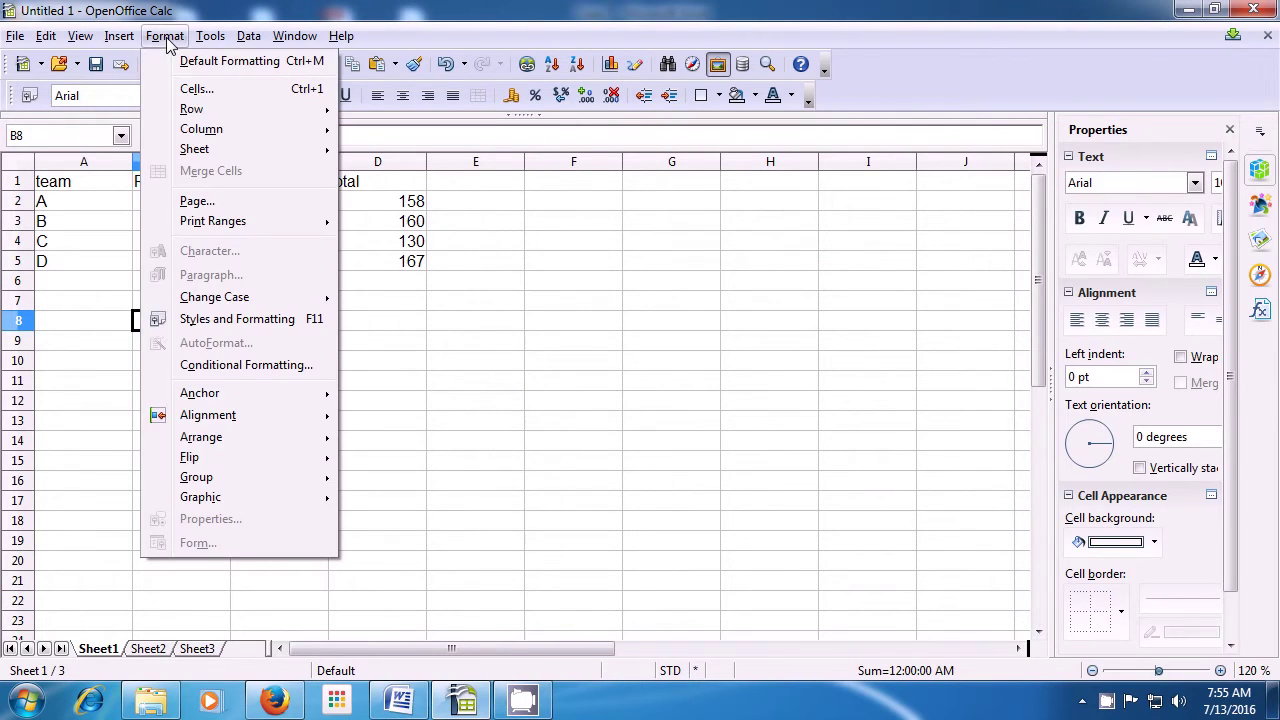
pyautogui.click(197, 90)
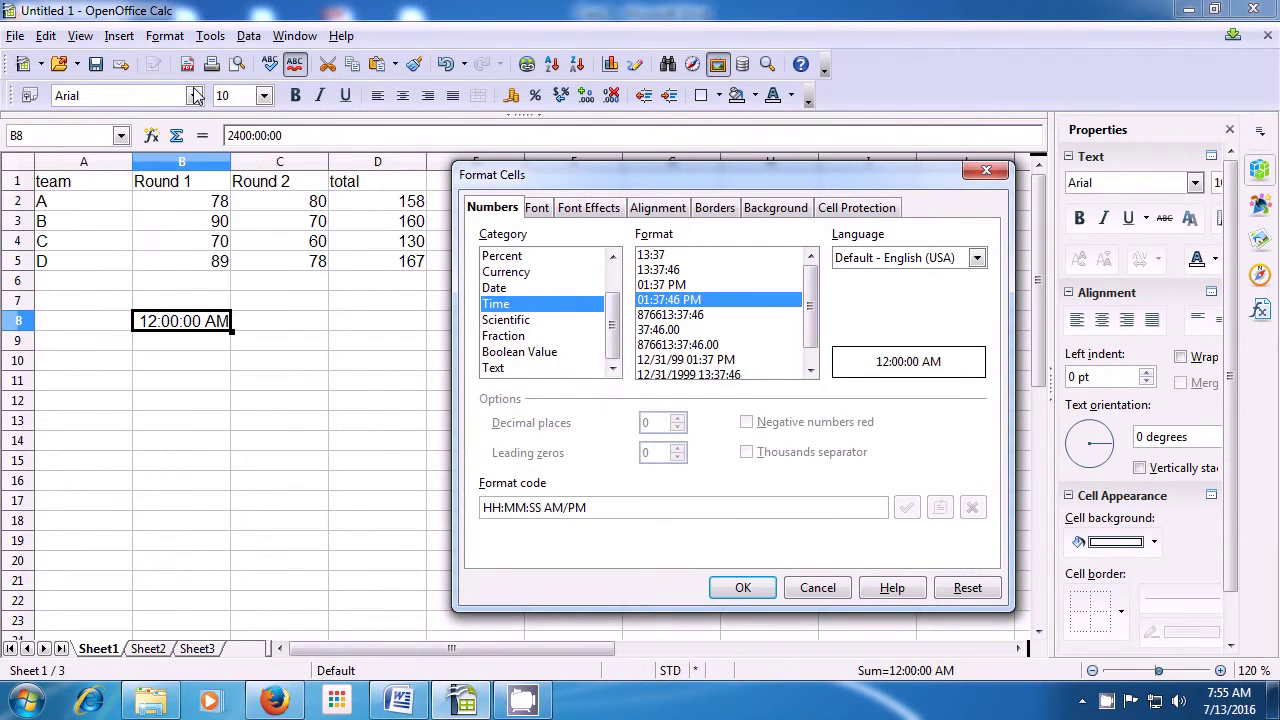
pyautogui.click(543, 212)
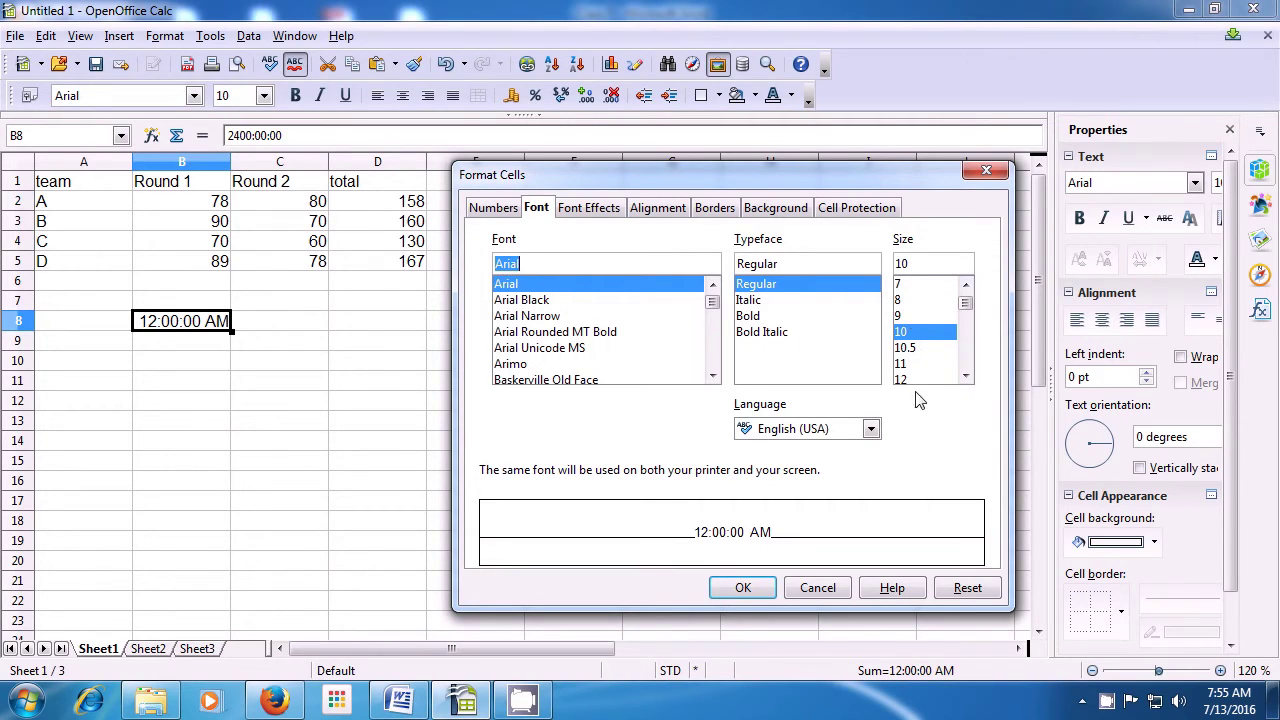
pyautogui.click(585, 214)
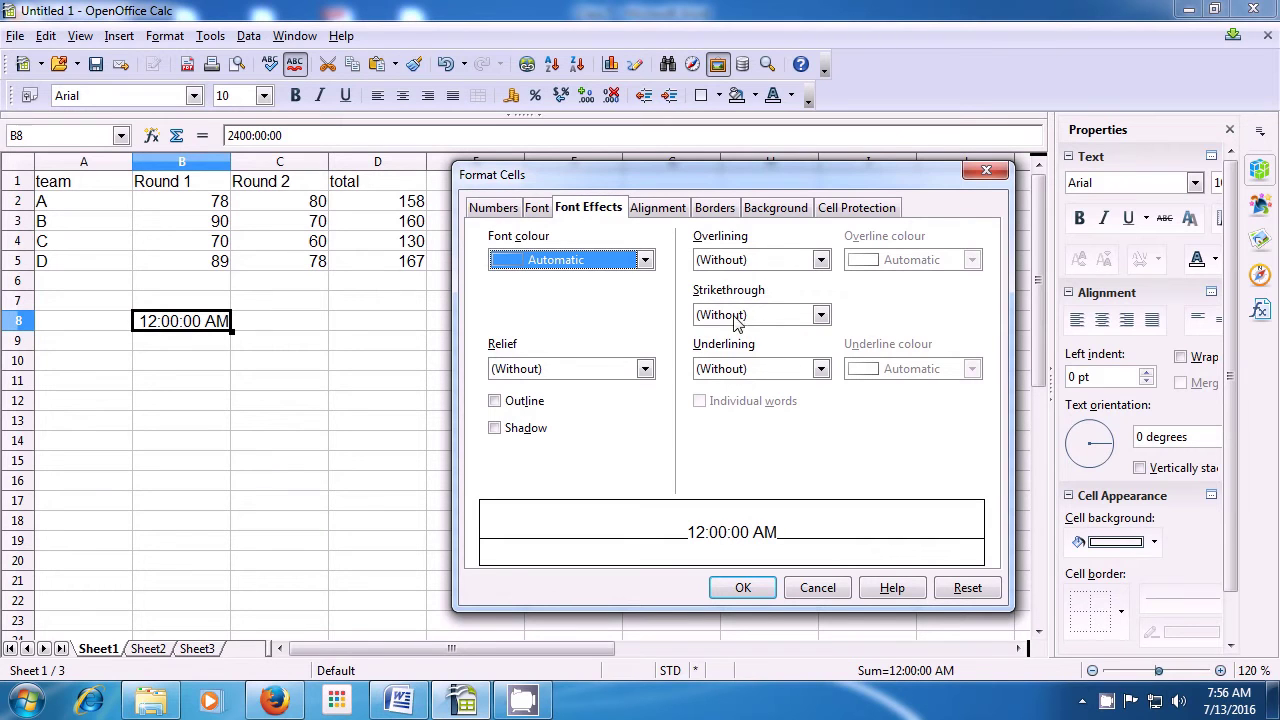
pyautogui.click(666, 218)
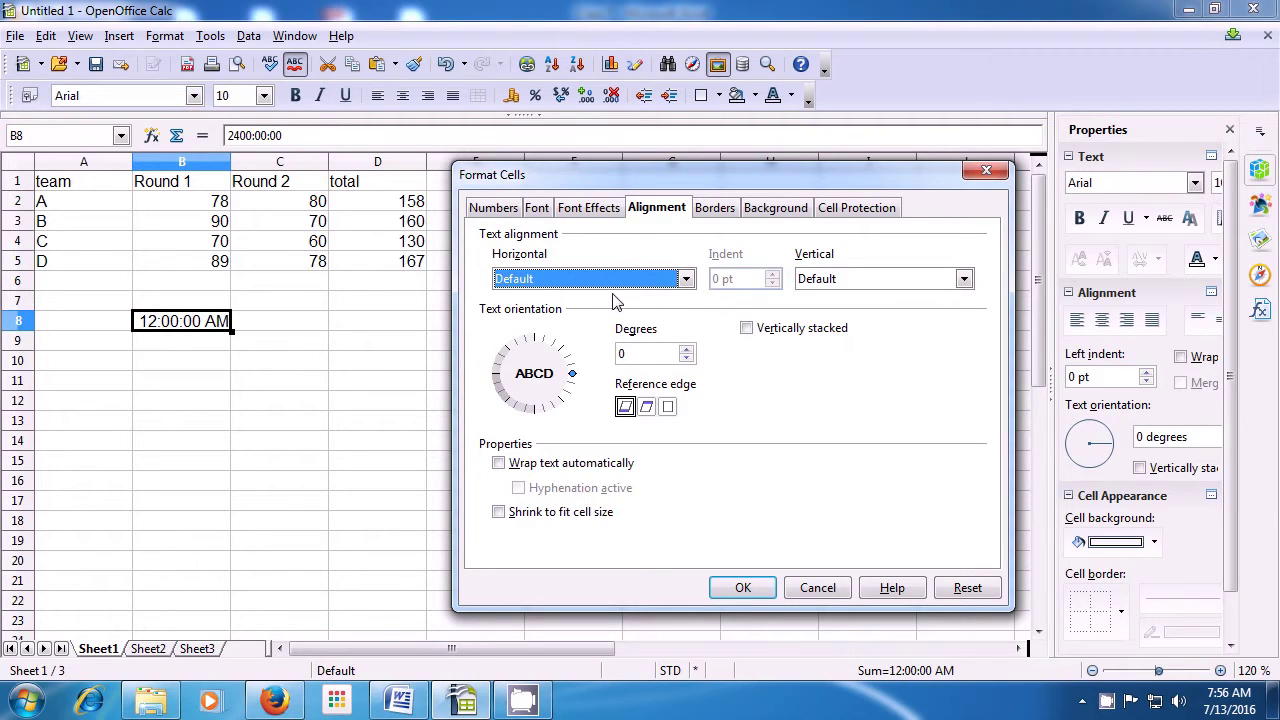
pyautogui.click(686, 279)
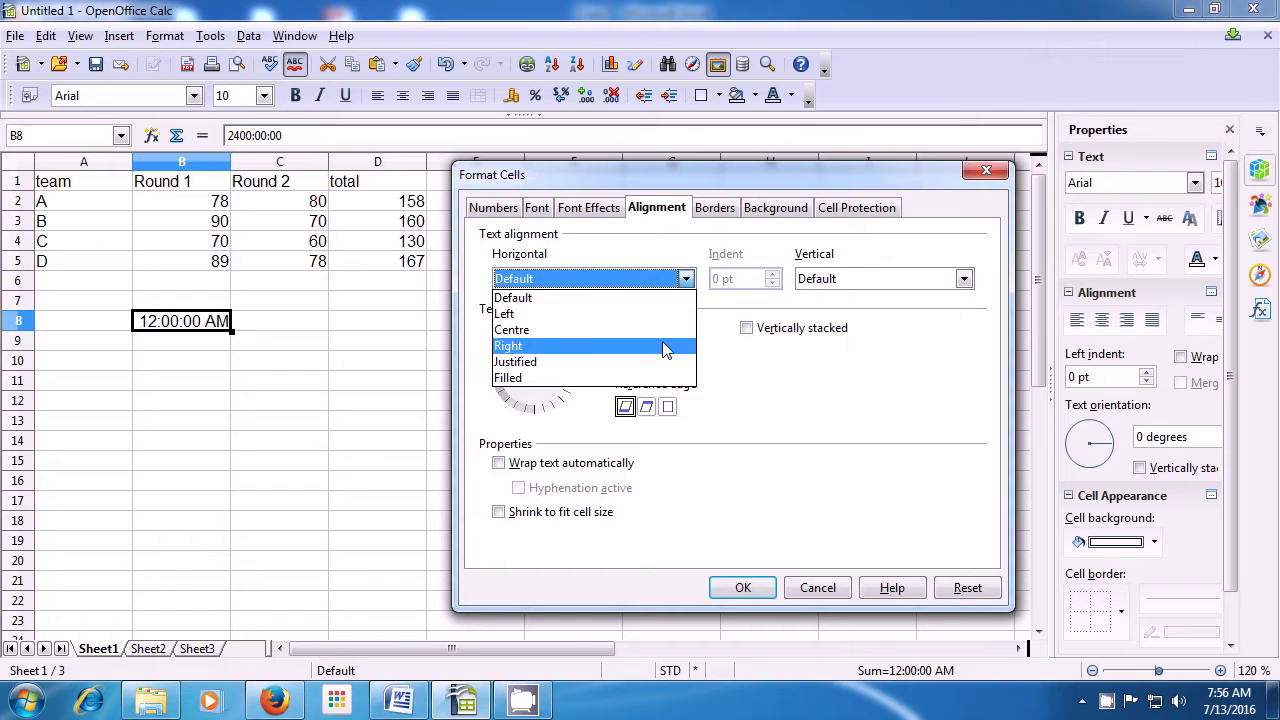
pyautogui.click(716, 338)
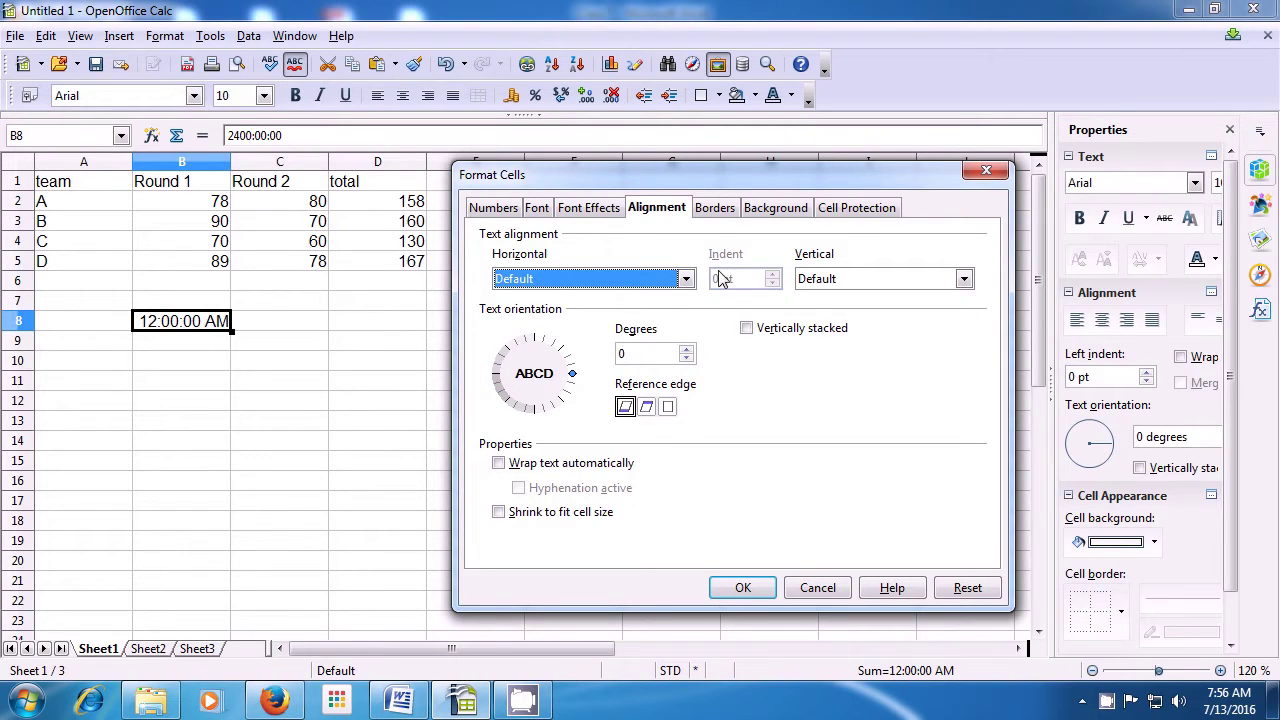
# Choose a 5.00 pt line style in orange for the border of cell B8
pyautogui.click(716, 208)
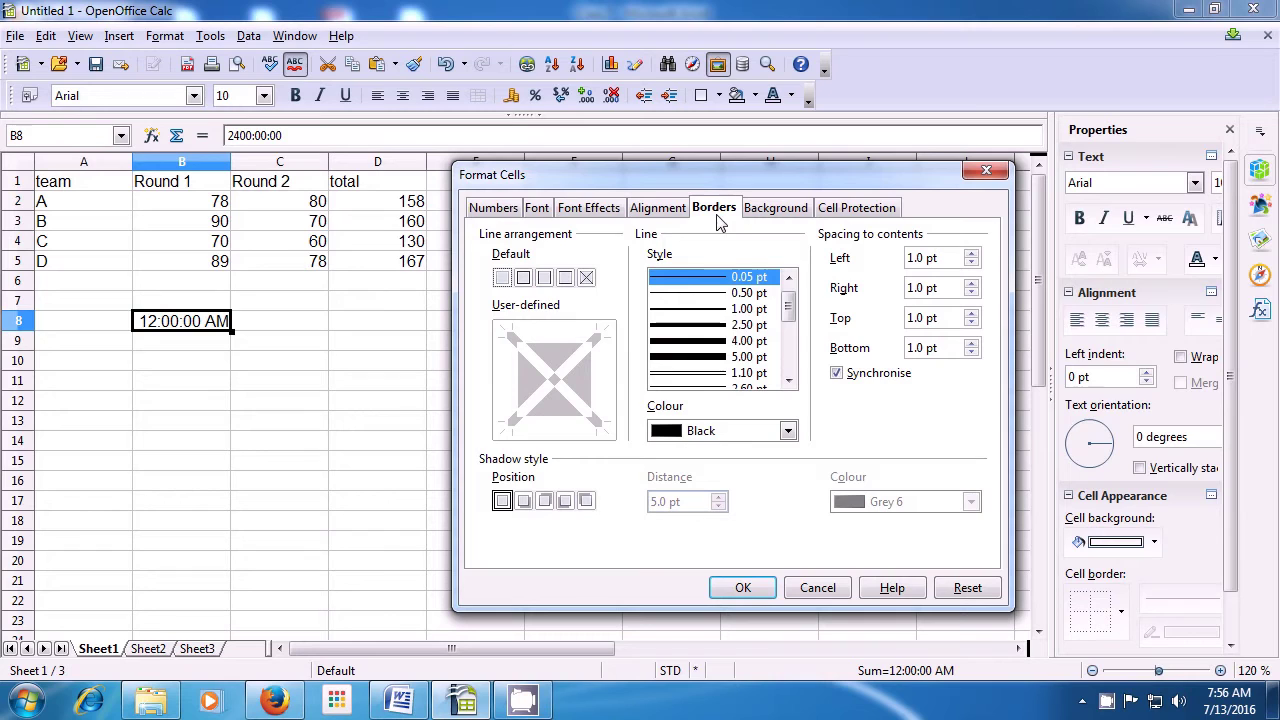
pyautogui.click(712, 358)
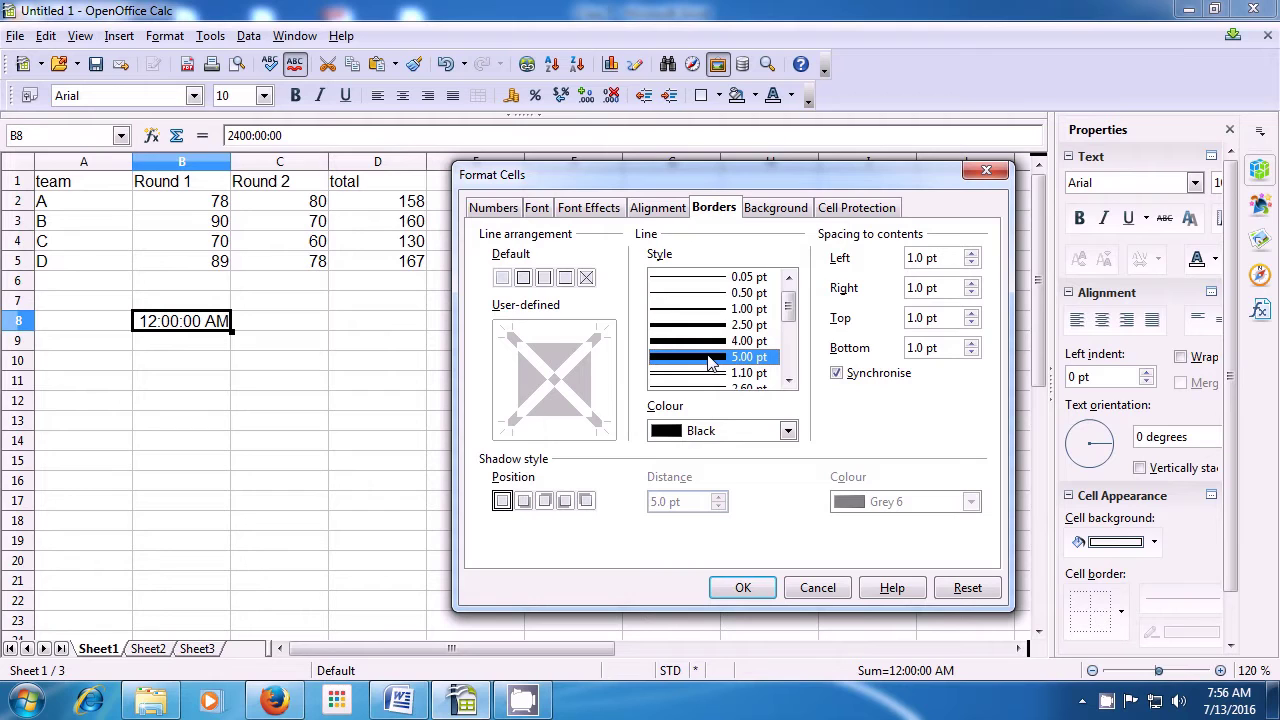
pyautogui.click(788, 431)
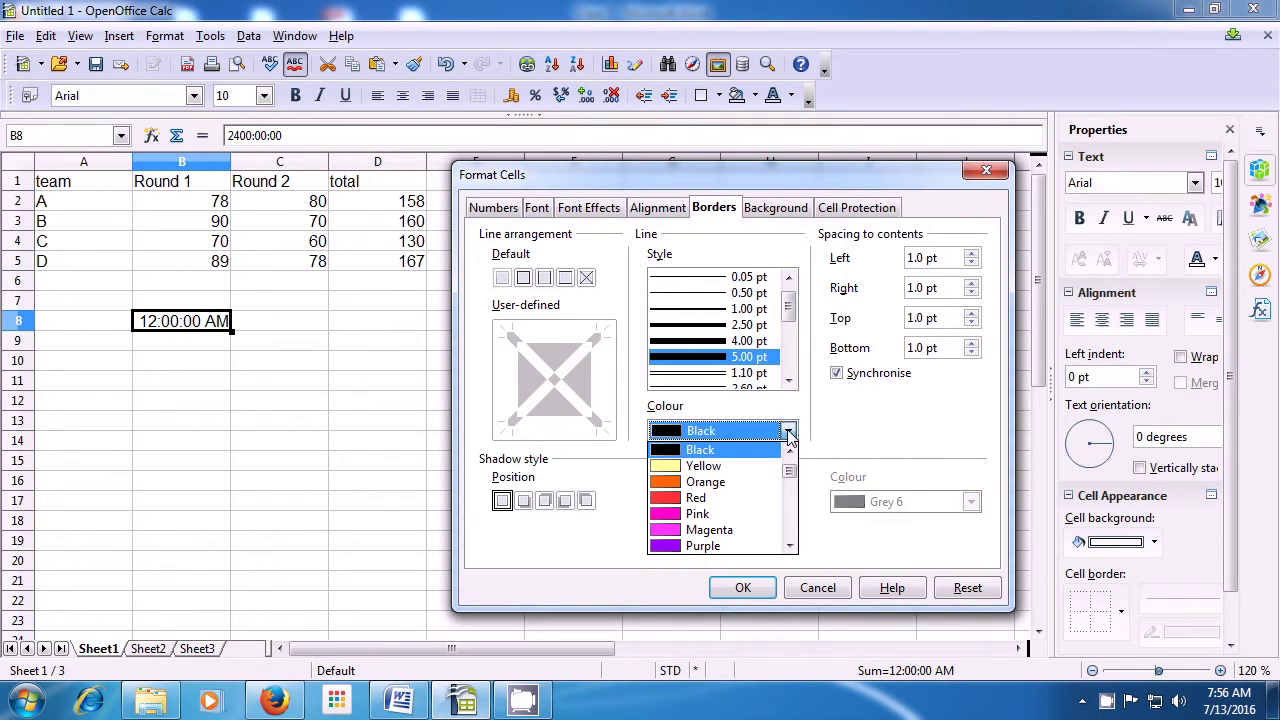
pyautogui.click(714, 483)
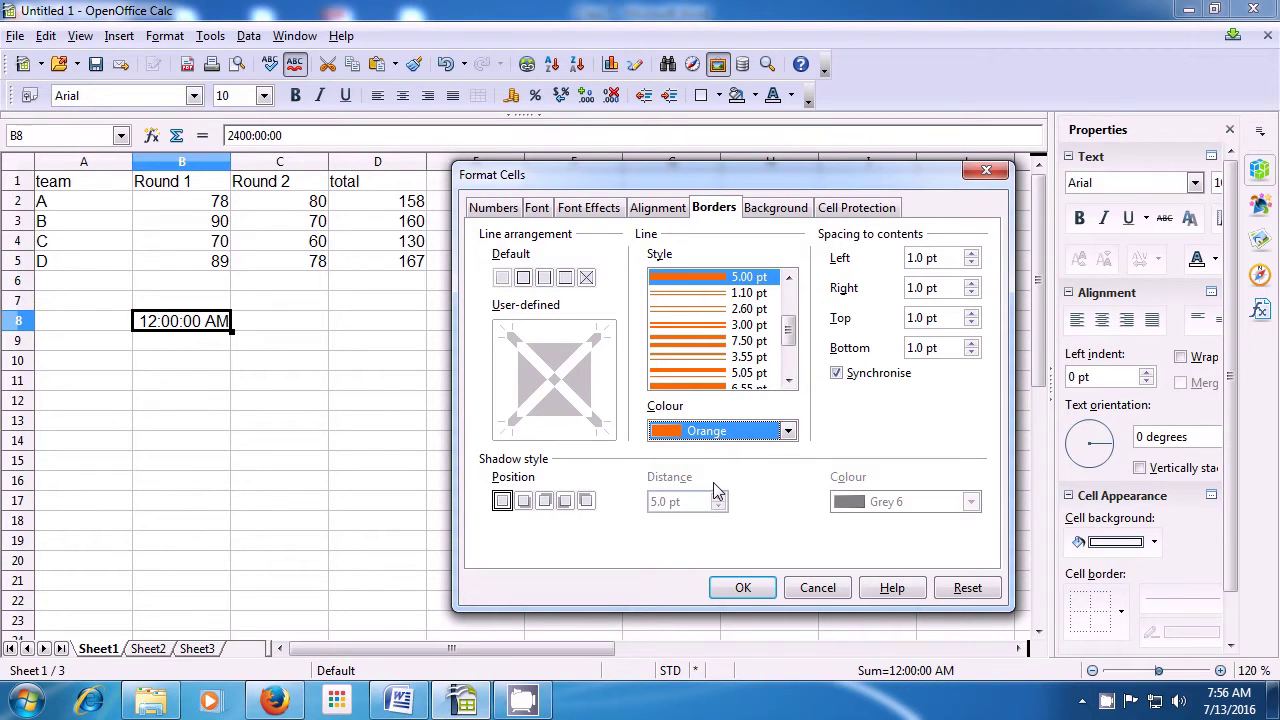
# Try the shadow positions for cell B8 and choose the shadow cast to the bottom right
pyautogui.click(503, 500)
pyautogui.click(521, 503)
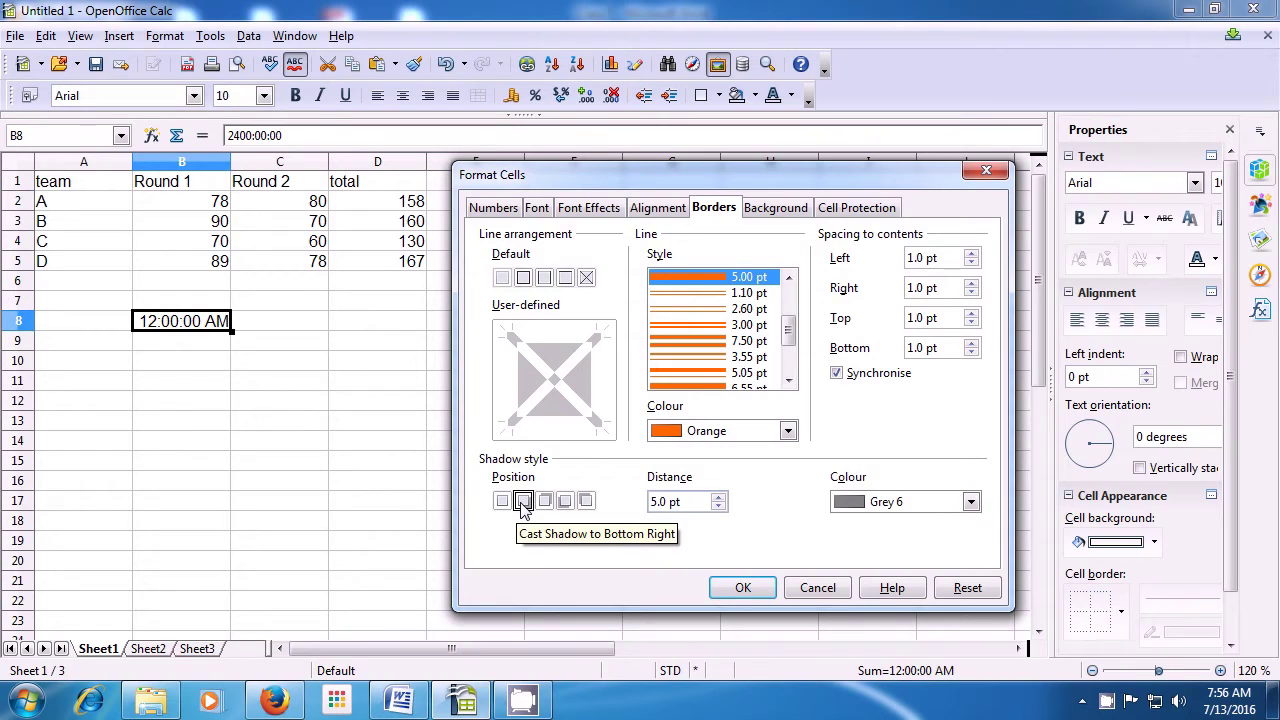
pyautogui.click(543, 502)
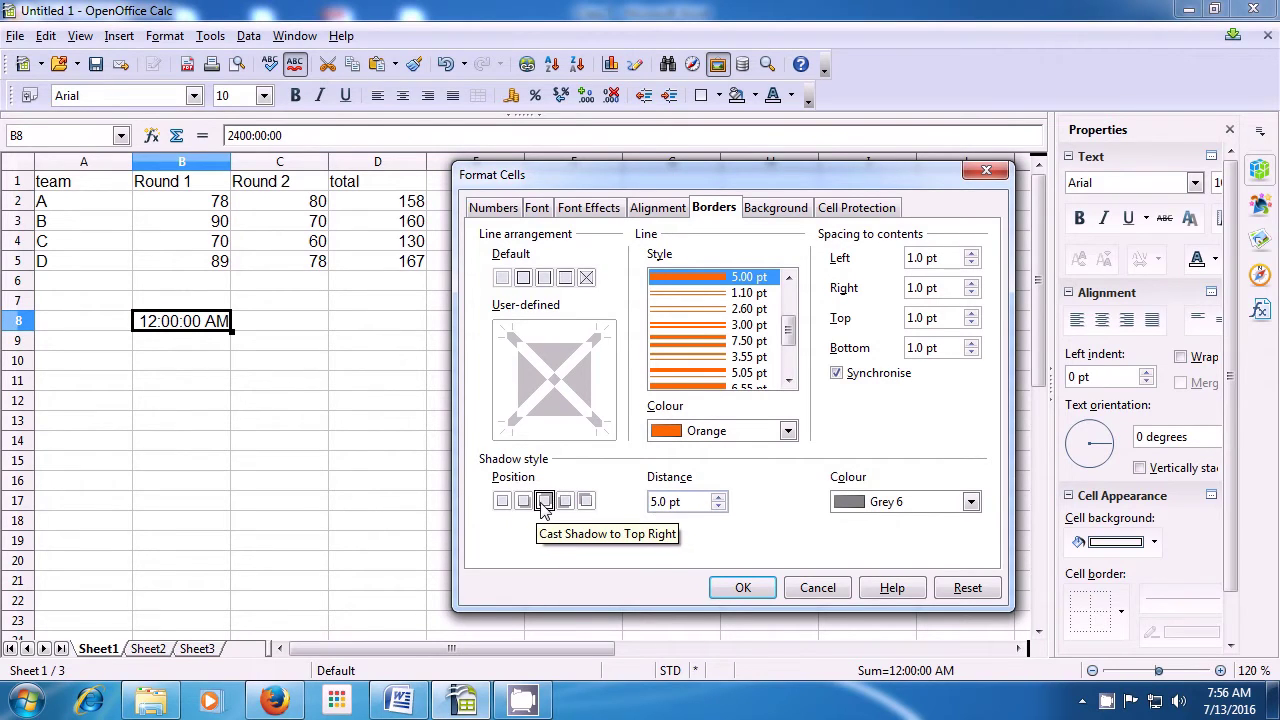
pyautogui.click(565, 501)
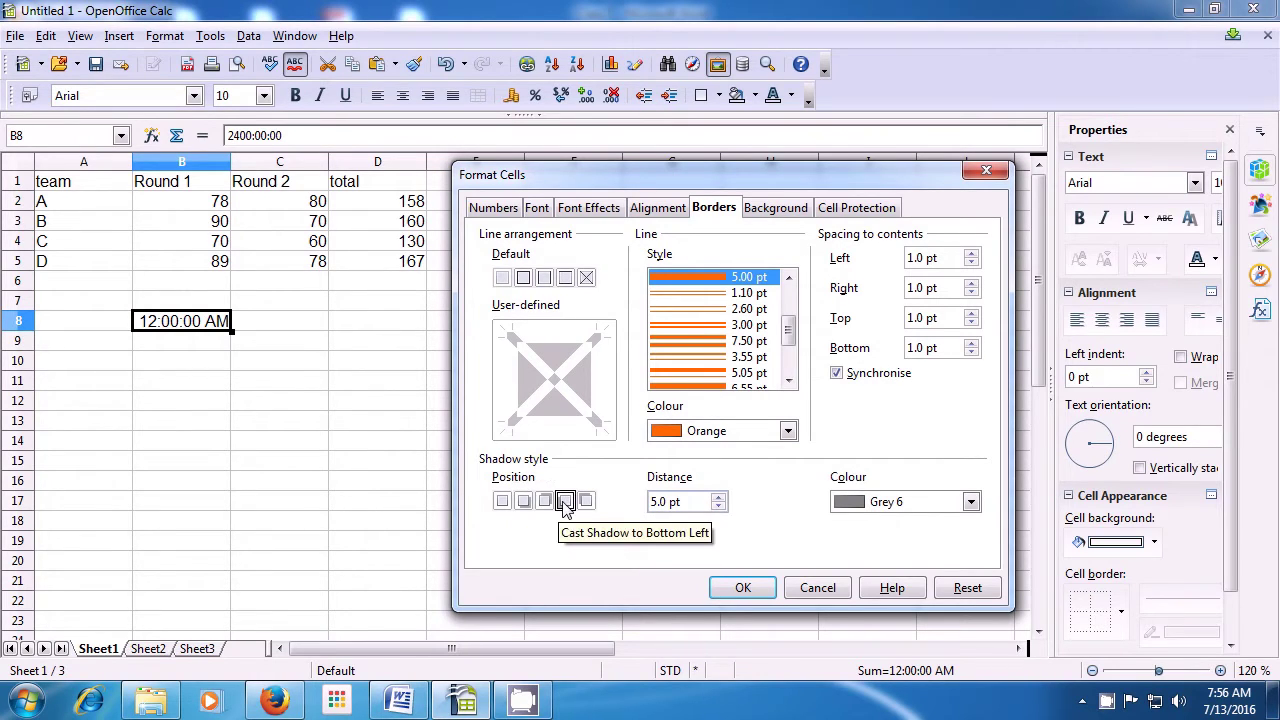
pyautogui.click(586, 502)
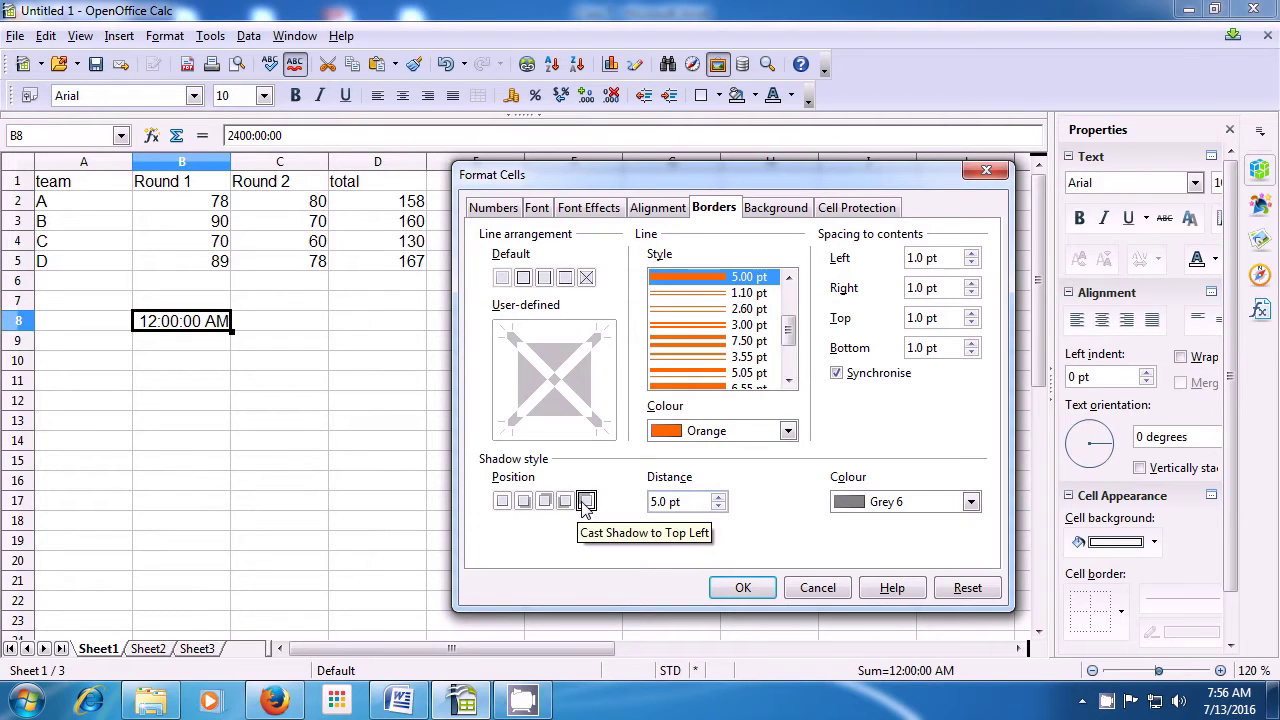
pyautogui.click(523, 501)
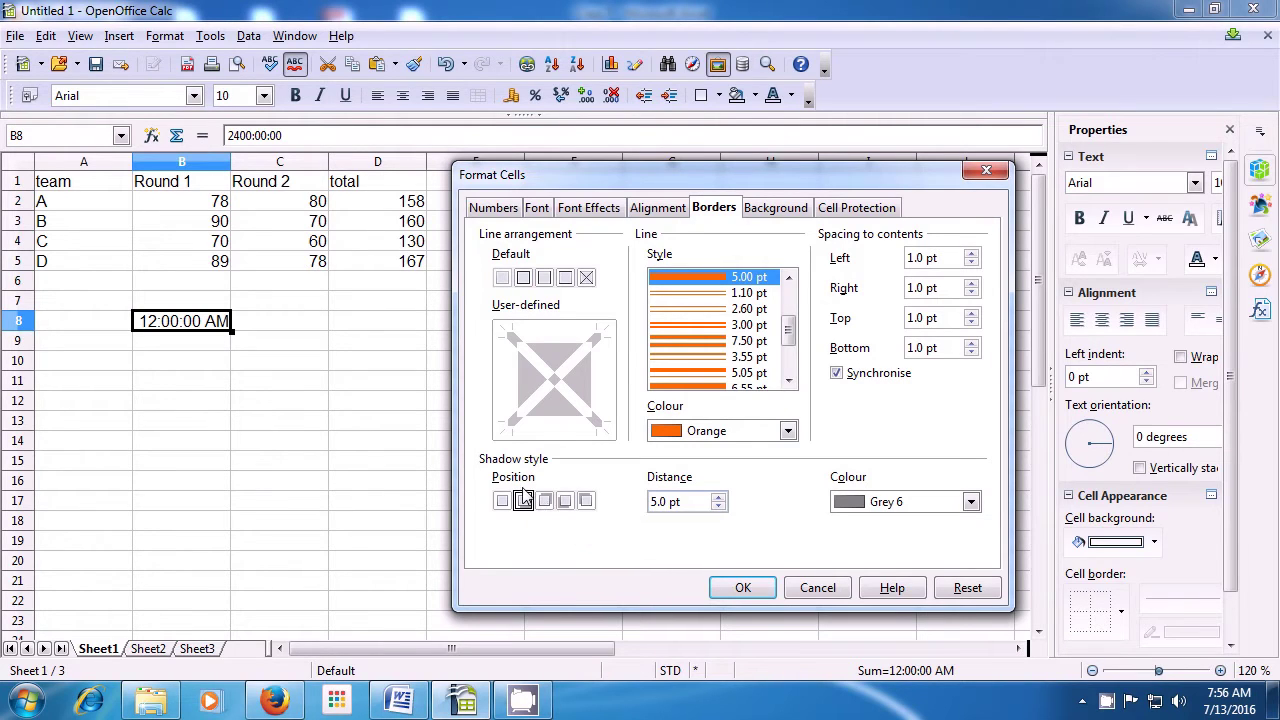
# Try the default line arrangements for cell B8 and apply borders on all four sides
pyautogui.click(525, 280)
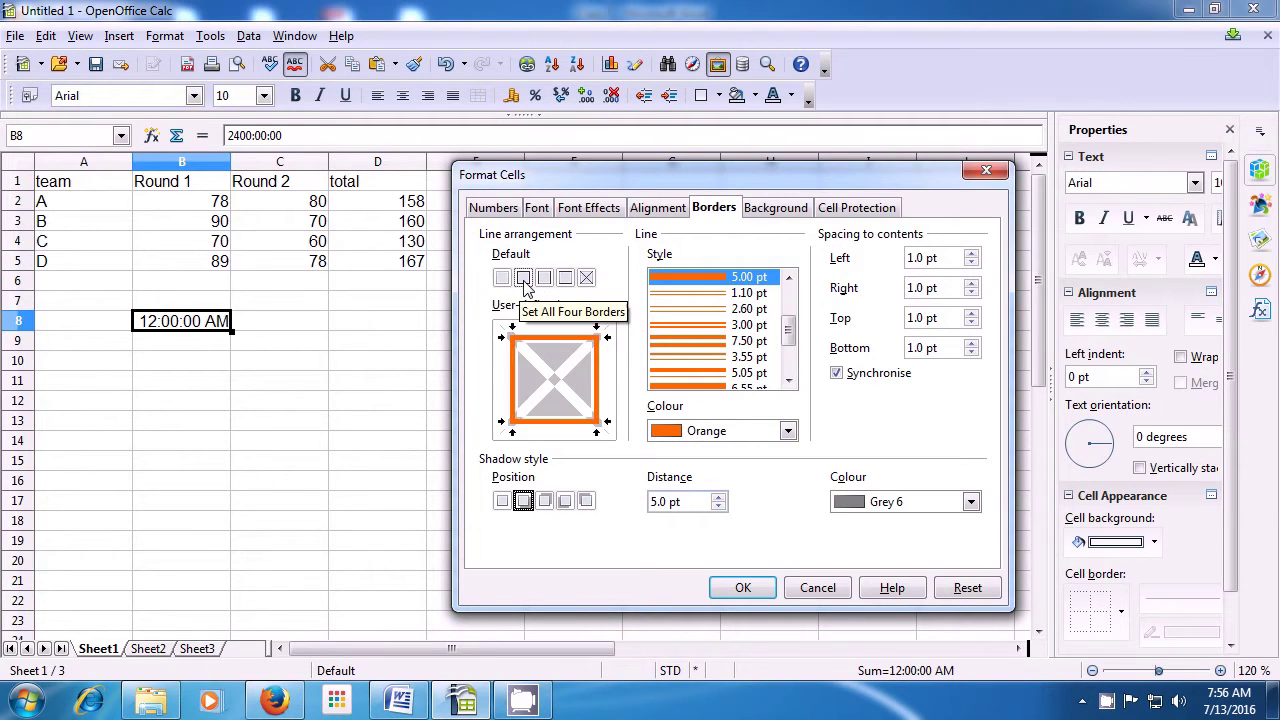
pyautogui.click(544, 279)
pyautogui.click(565, 279)
pyautogui.click(587, 279)
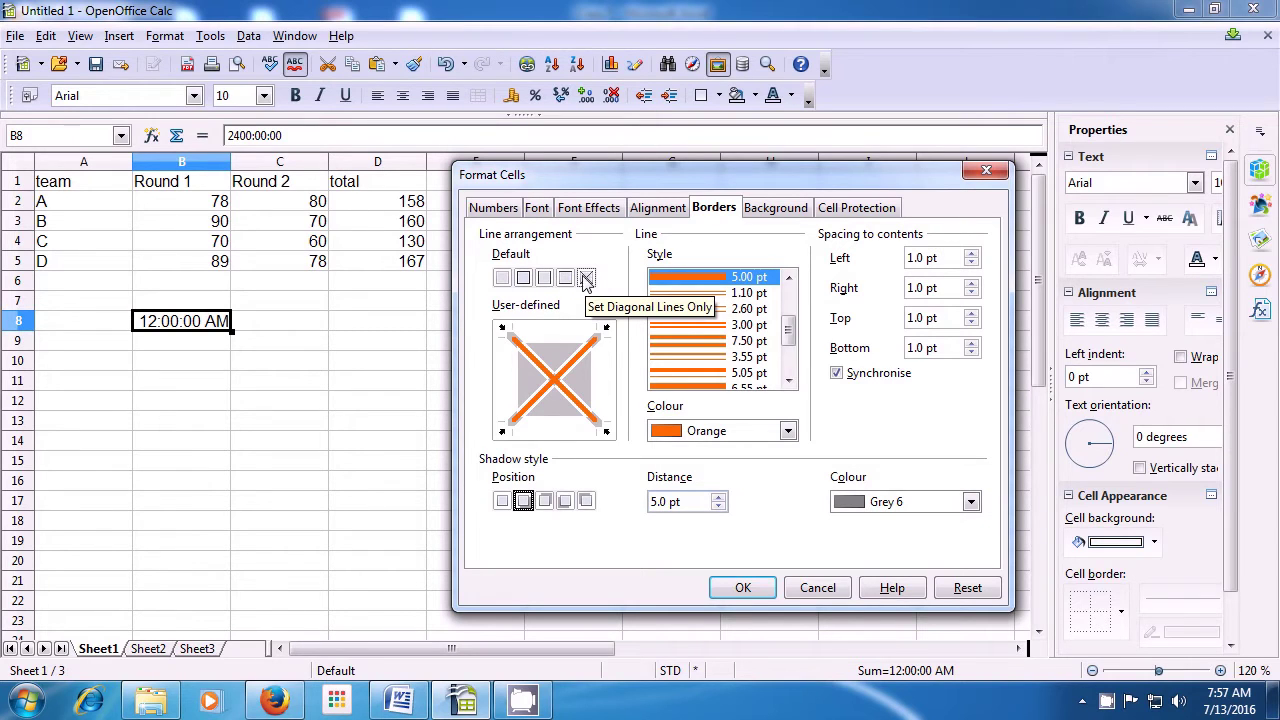
pyautogui.click(522, 280)
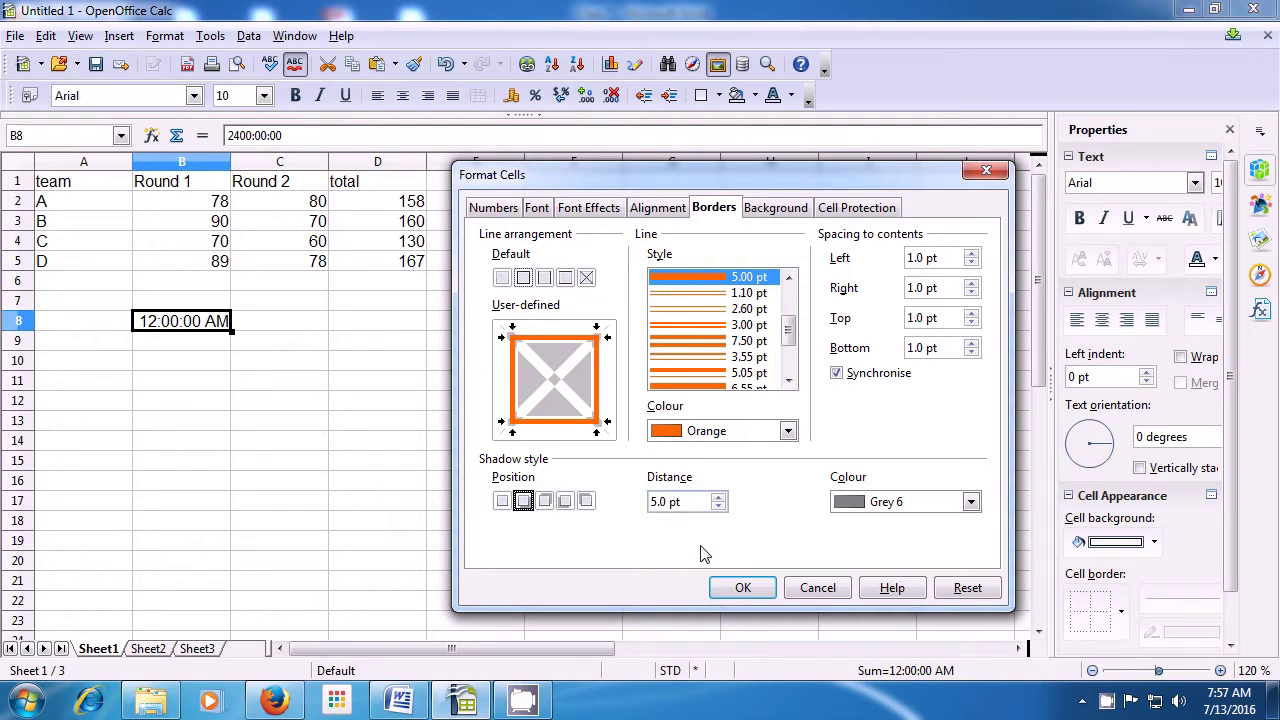
pyautogui.click(738, 589)
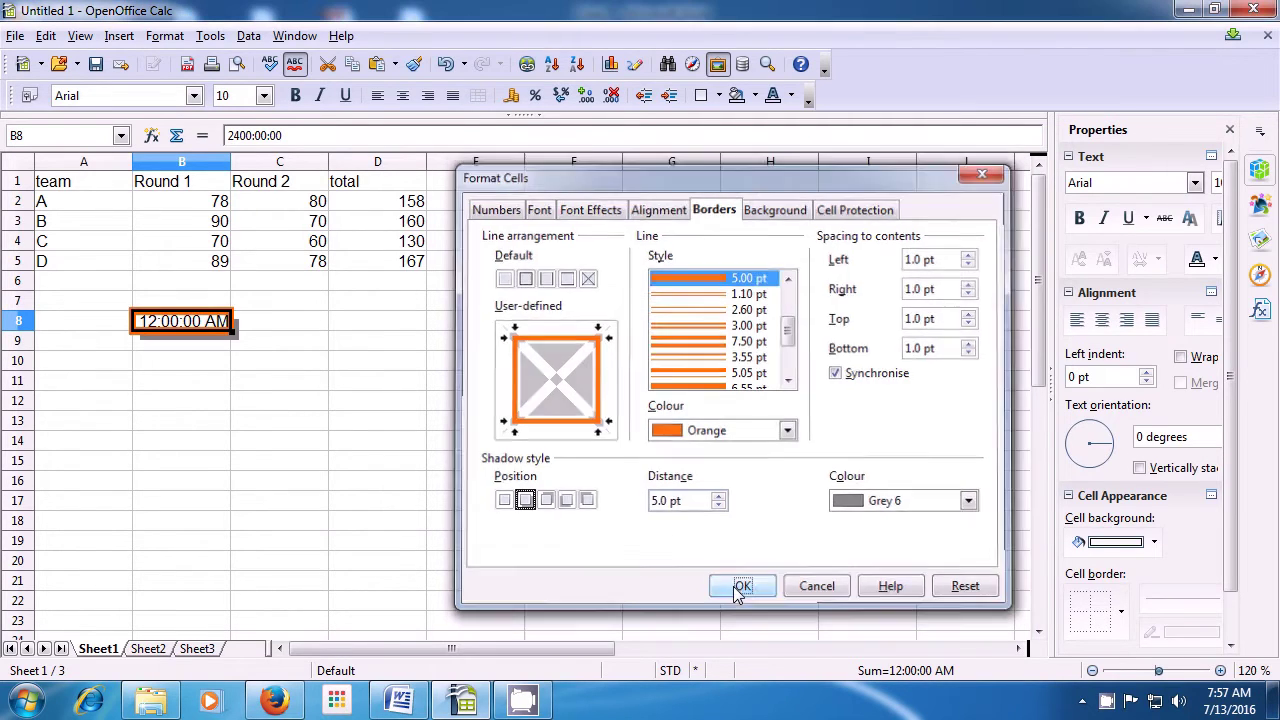
pyautogui.click(407, 360)
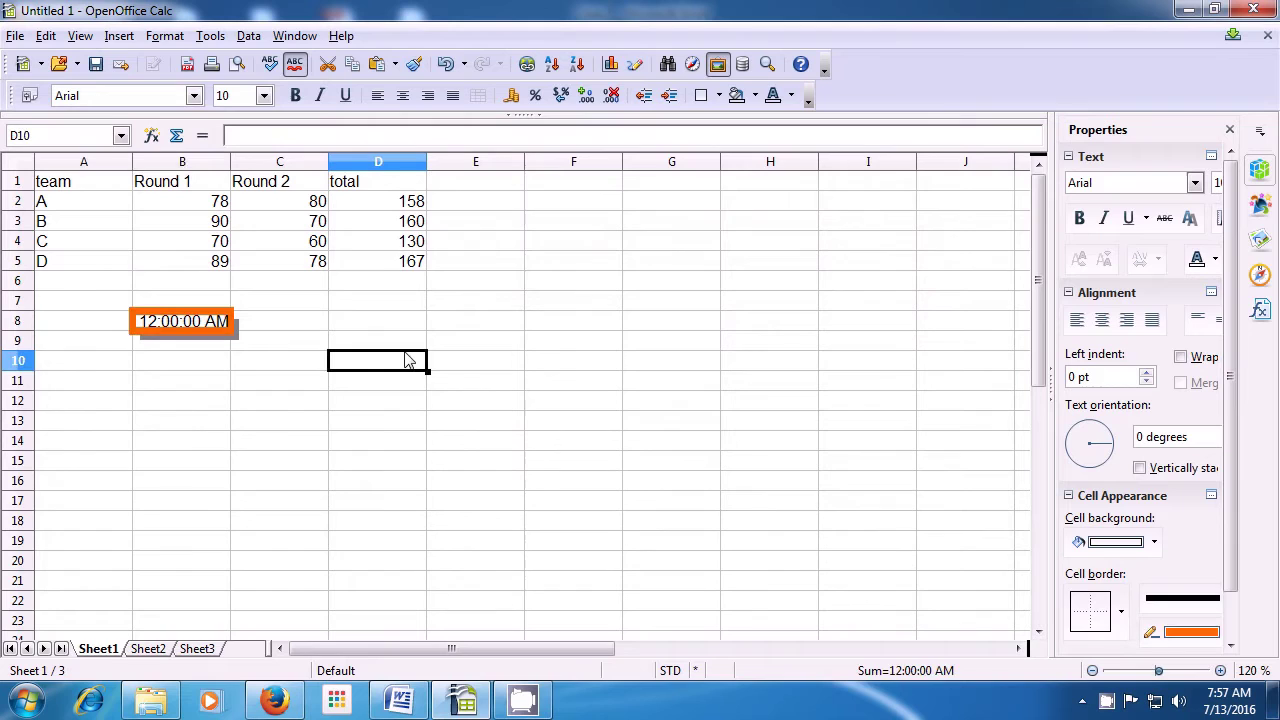
# Fill the background of cell B8 with Cyan 2
pyautogui.click(212, 333)
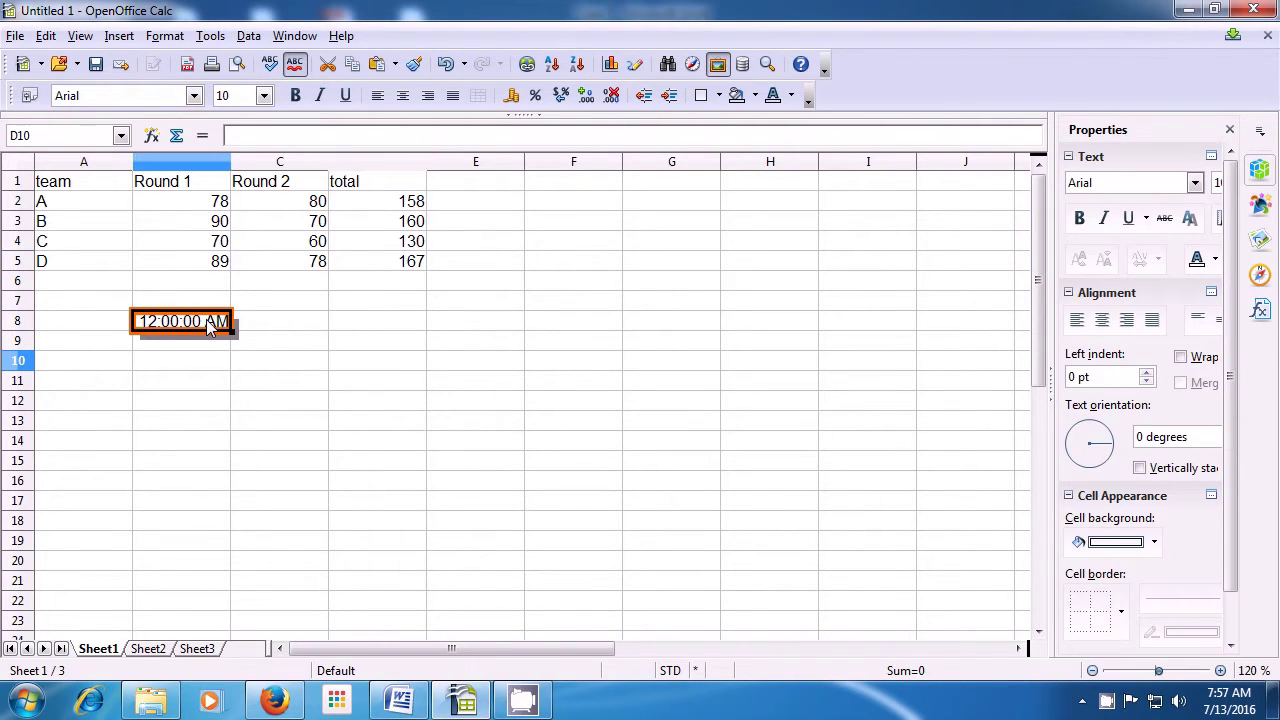
pyautogui.click(158, 37)
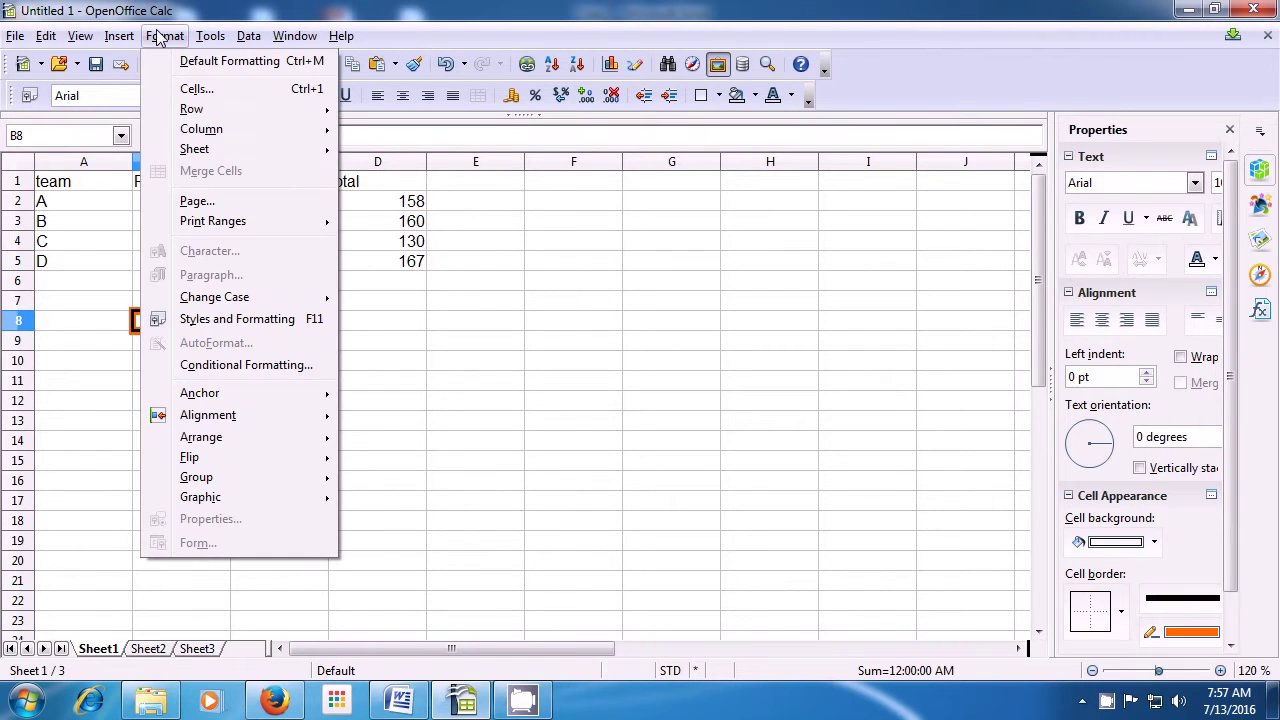
pyautogui.click(178, 88)
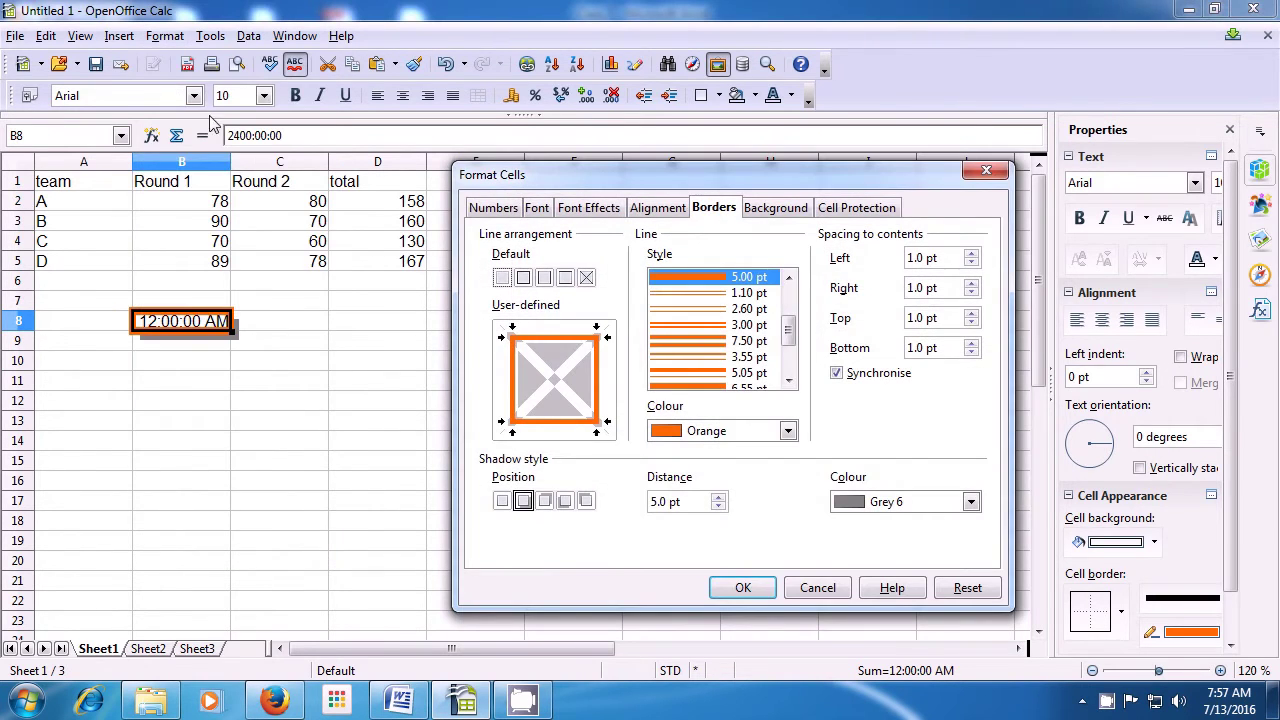
pyautogui.click(772, 210)
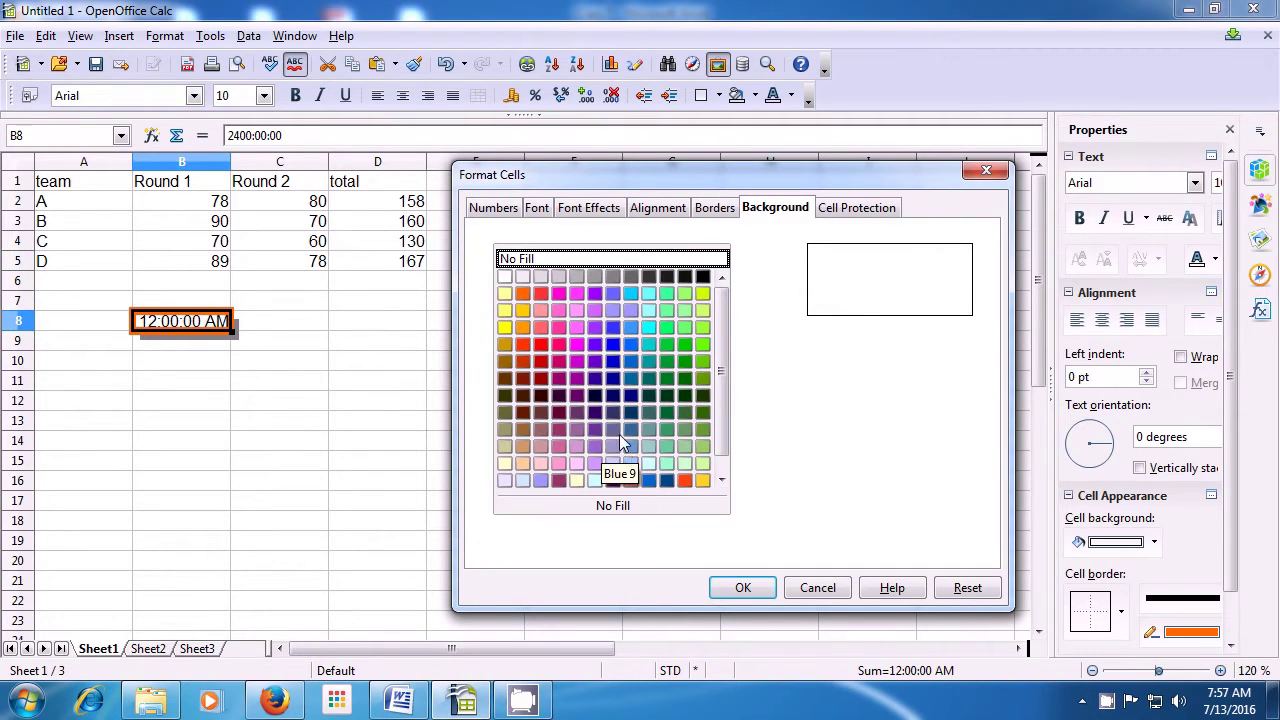
pyautogui.click(647, 328)
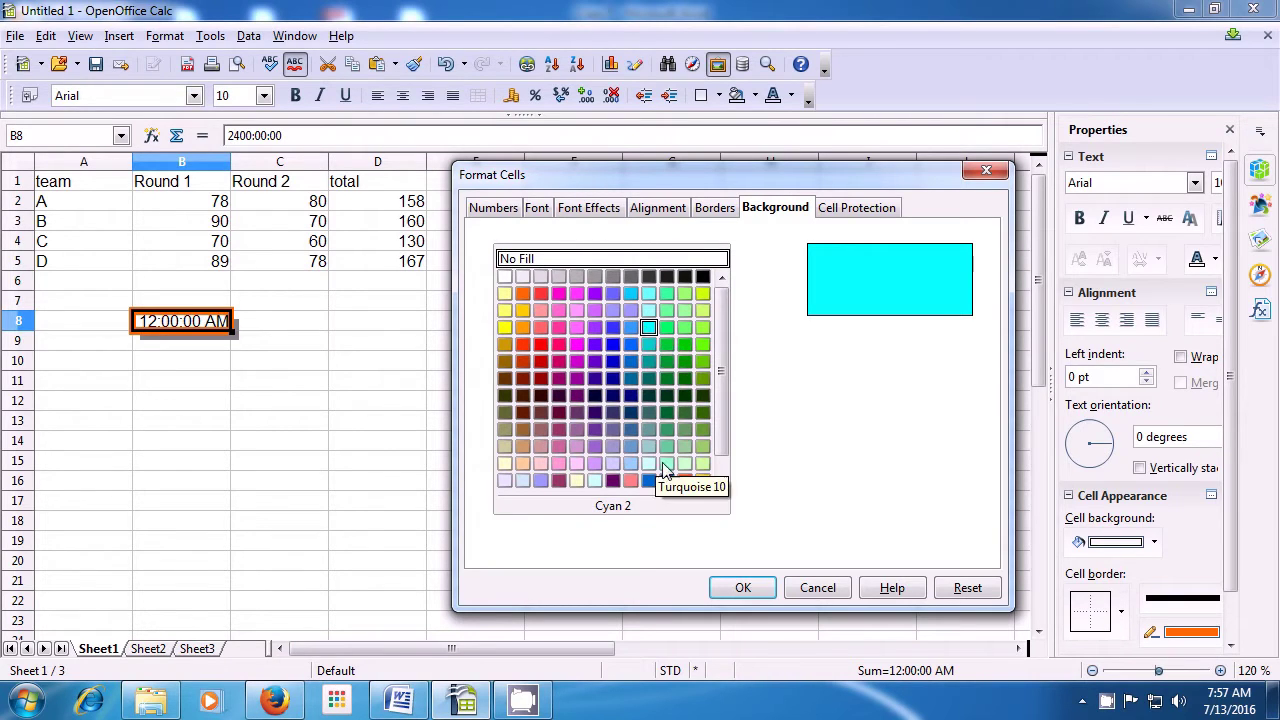
pyautogui.click(740, 588)
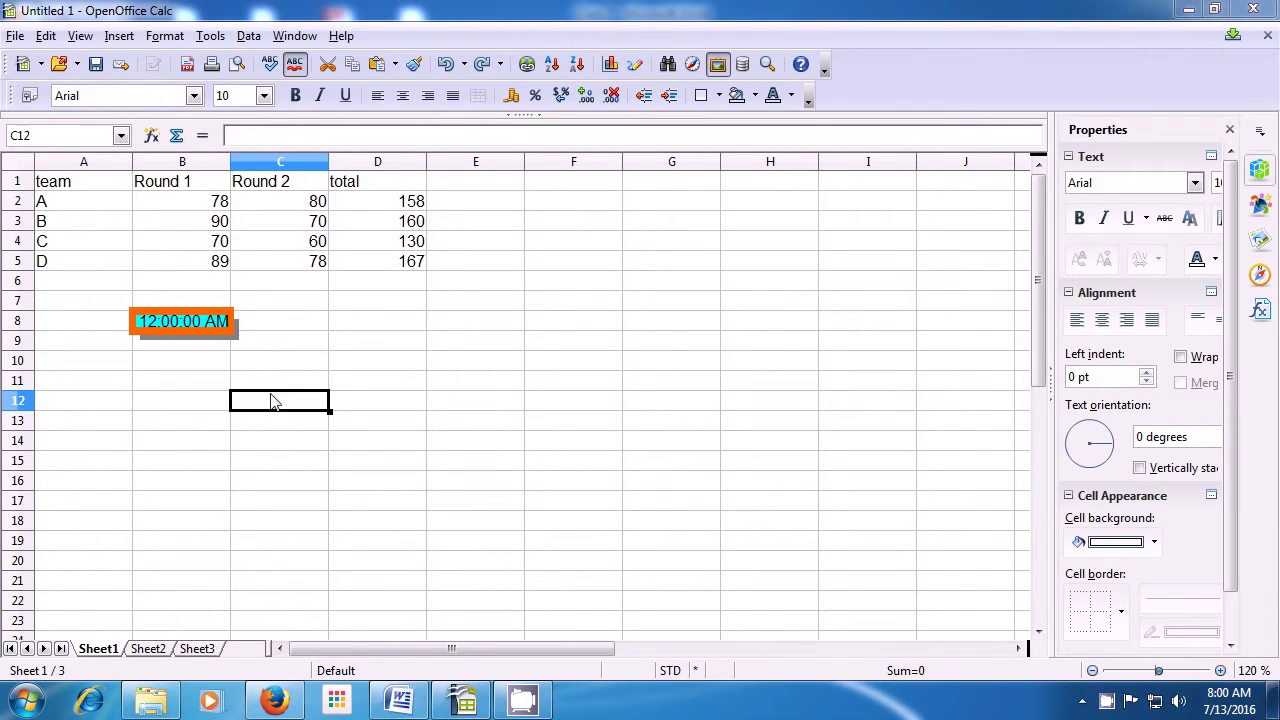
# Set the height of row 2 to 0.58"
pyautogui.click(90, 211)
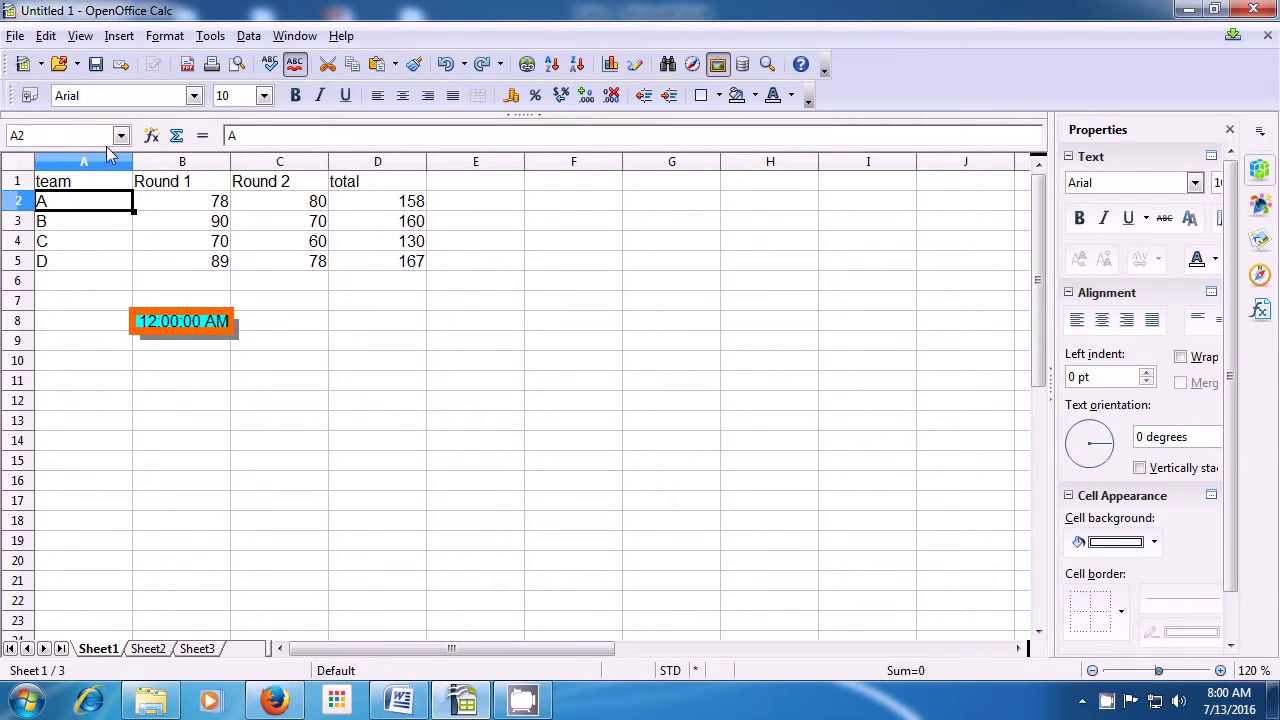
pyautogui.click(163, 36)
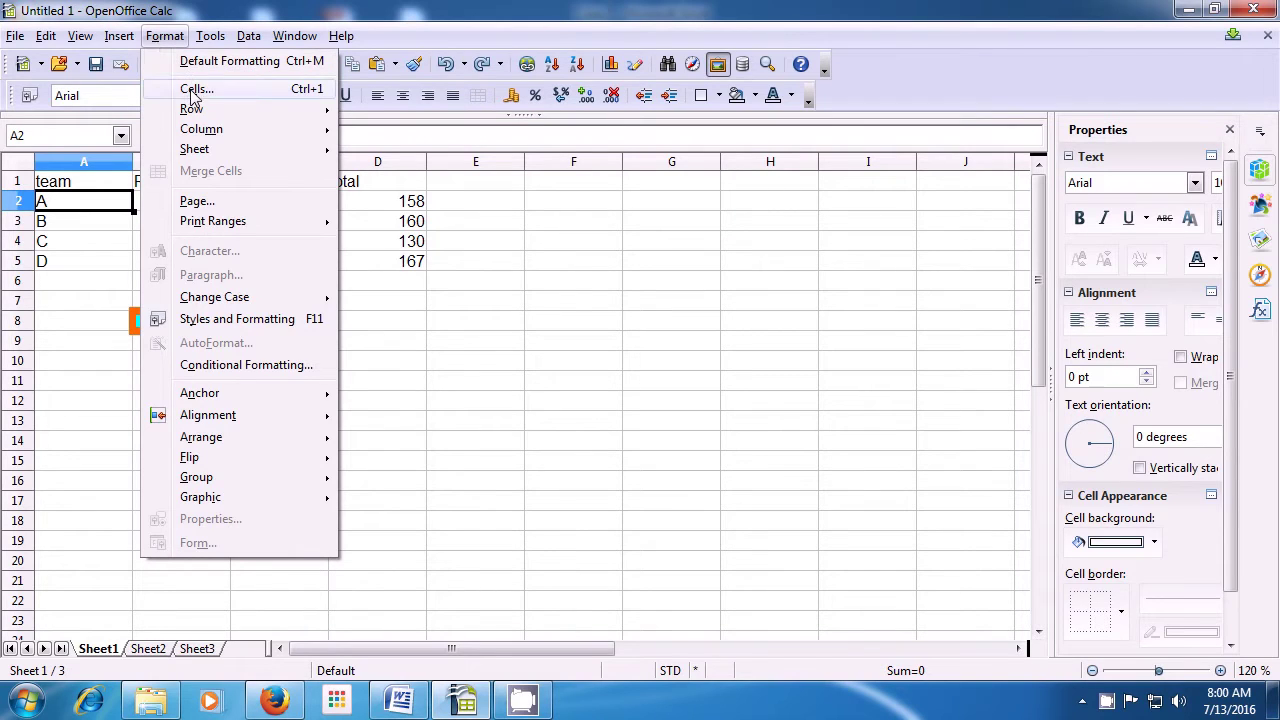
pyautogui.moveTo(195, 112)
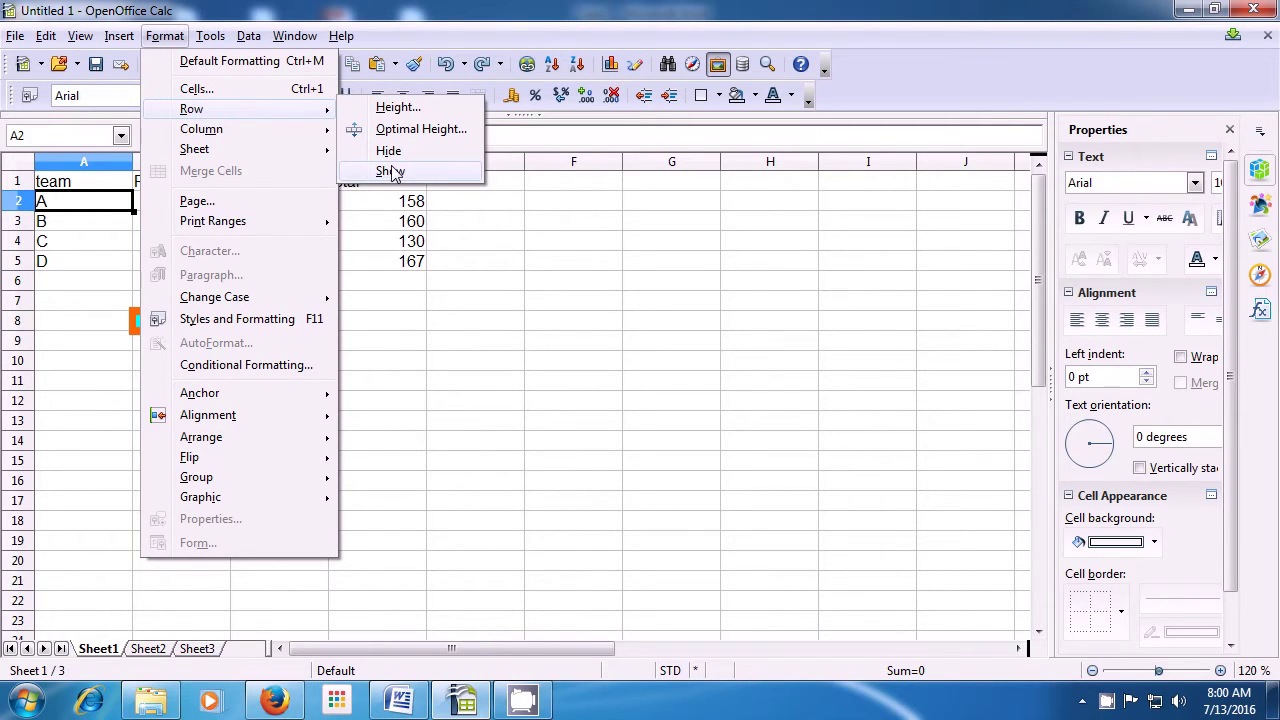
pyautogui.click(396, 108)
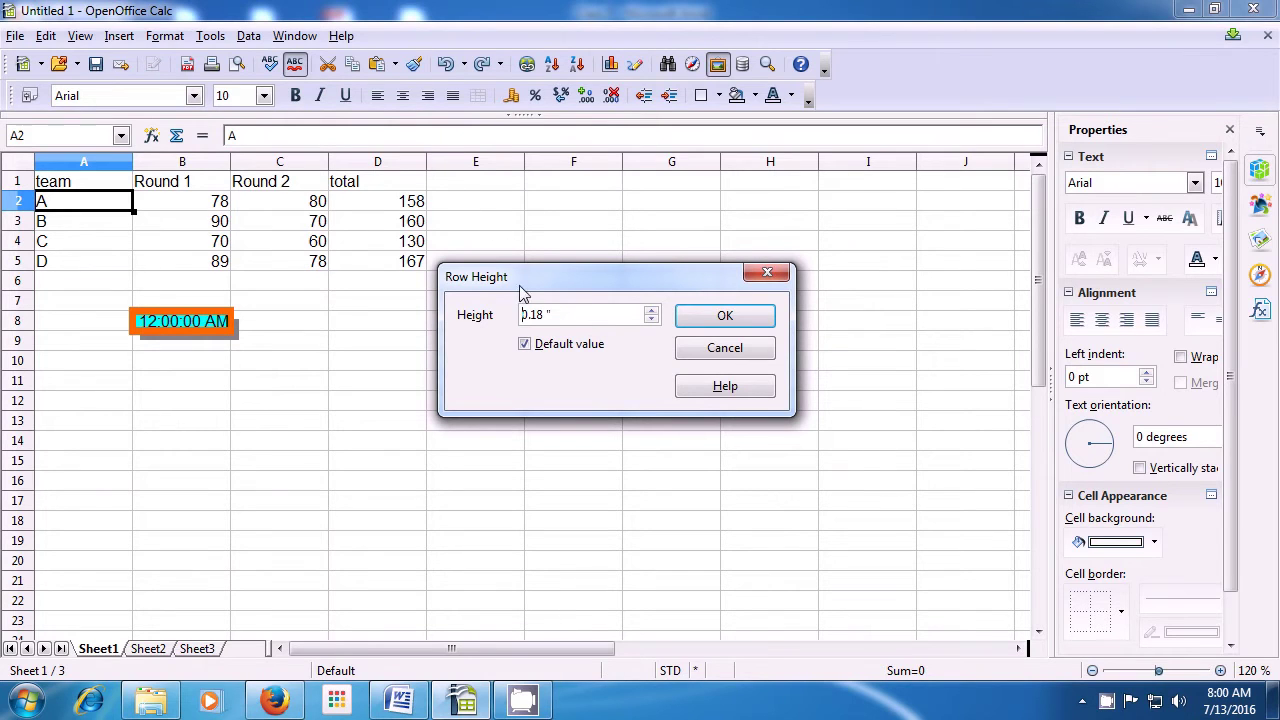
pyautogui.click(650, 311)
pyautogui.click(650, 311)
pyautogui.click(650, 311)
pyautogui.click(650, 311)
pyautogui.click(651, 320)
pyautogui.click(651, 320)
pyautogui.click(651, 320)
pyautogui.click(651, 320)
pyautogui.click(651, 320)
pyautogui.click(651, 320)
pyautogui.click(650, 311)
pyautogui.click(650, 311)
pyautogui.click(650, 311)
pyautogui.click(650, 311)
pyautogui.click(724, 317)
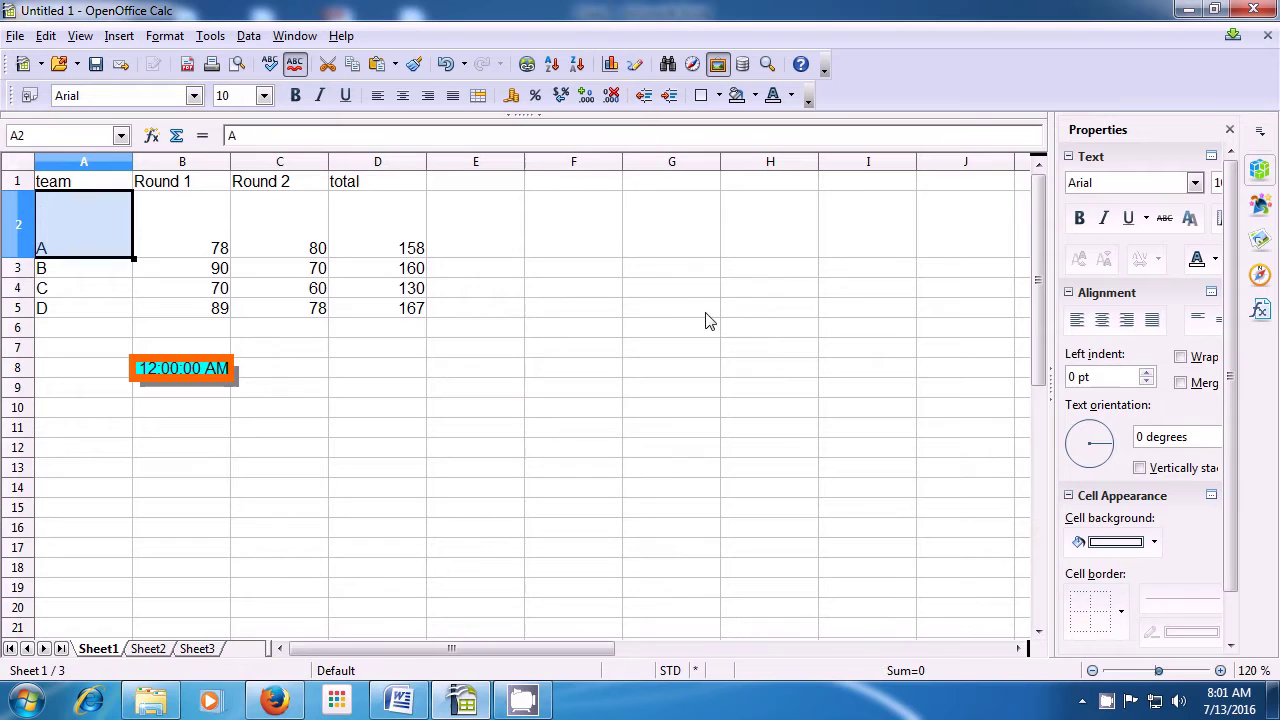
# Set the optimal row height of row 3 with an added 1.6"
pyautogui.click(107, 278)
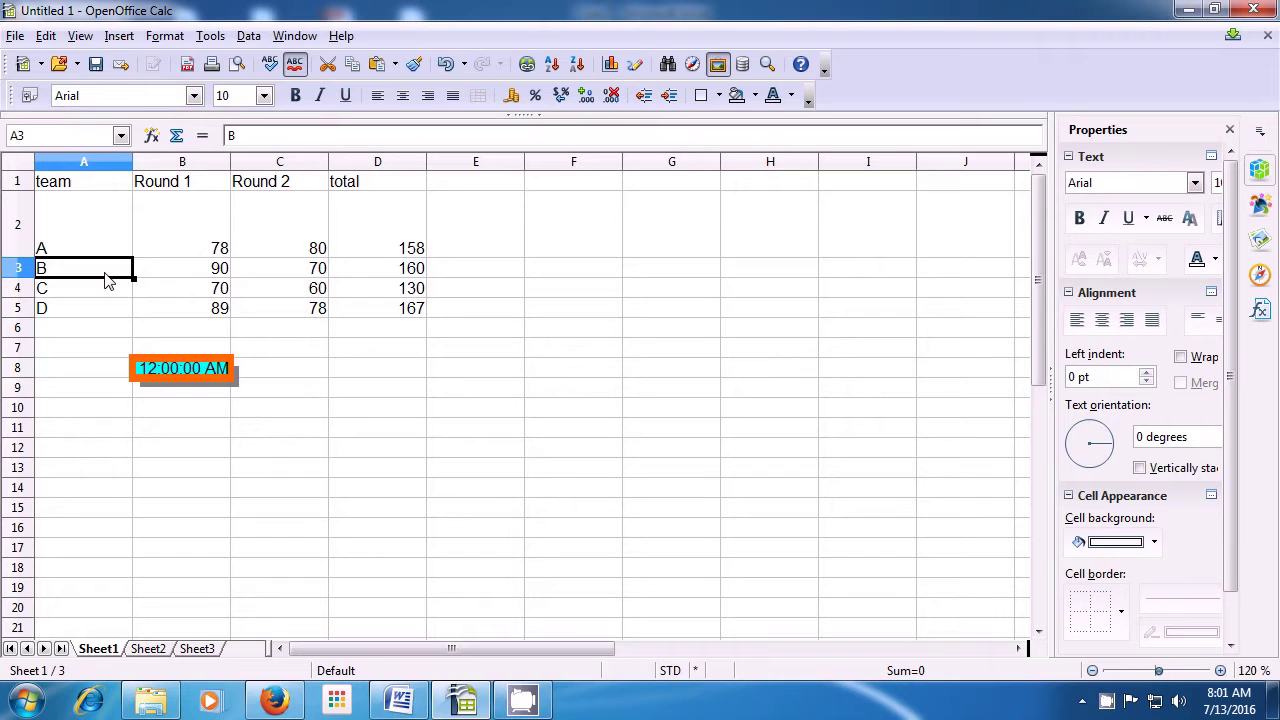
pyautogui.click(164, 36)
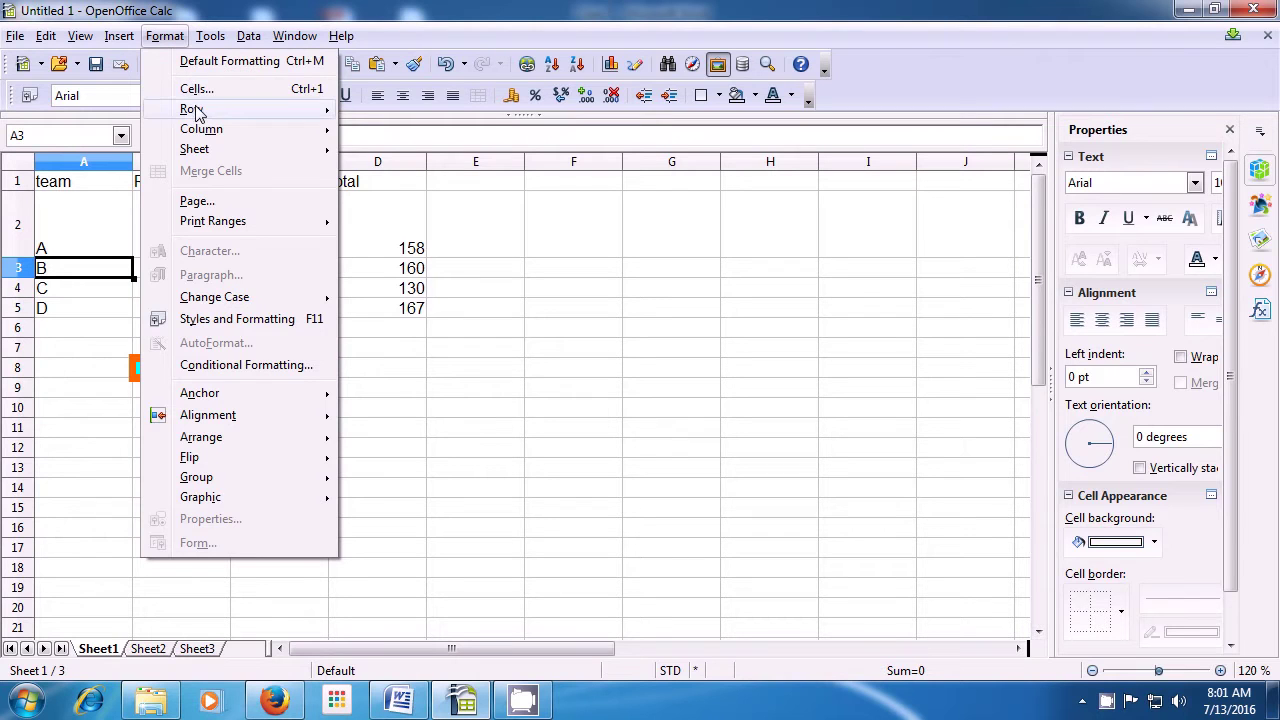
pyautogui.moveTo(196, 113)
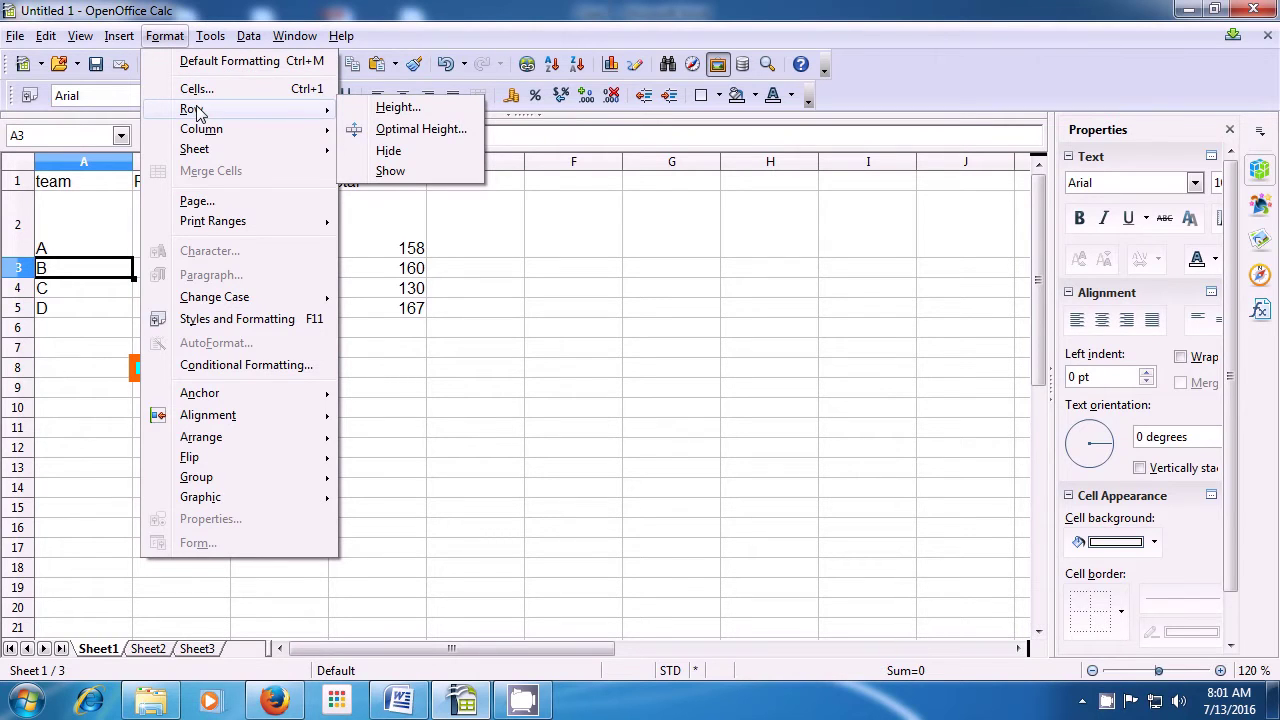
pyautogui.click(408, 136)
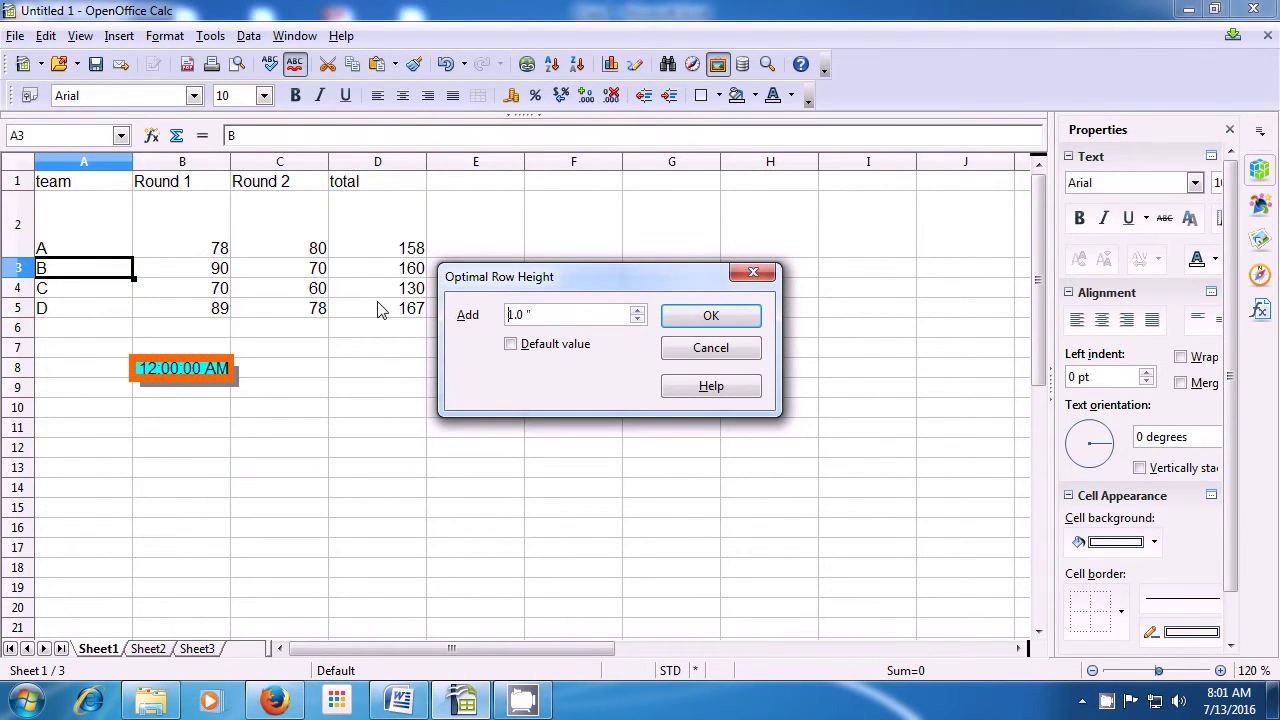
pyautogui.click(637, 310)
pyautogui.click(637, 310)
pyautogui.click(637, 310)
pyautogui.click(637, 310)
pyautogui.click(637, 310)
pyautogui.click(637, 310)
pyautogui.click(687, 318)
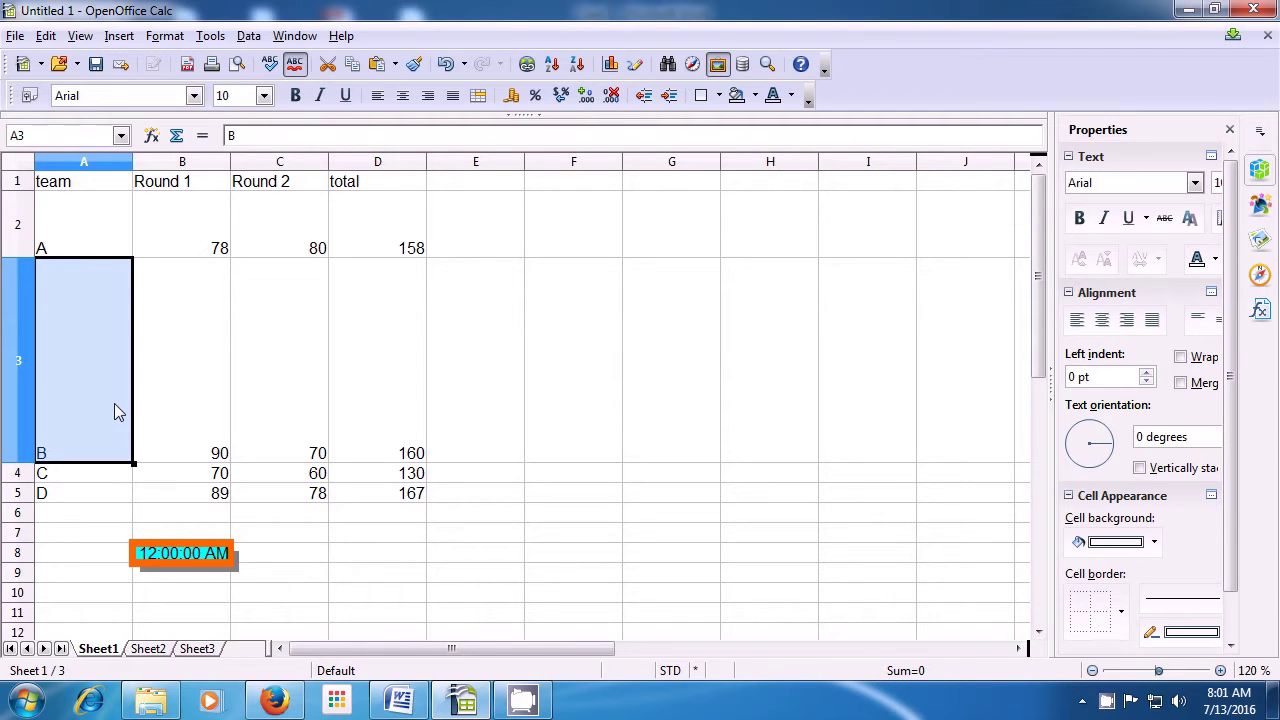
# Reset the optimal row height of row 3 to its default value
pyautogui.click(107, 306)
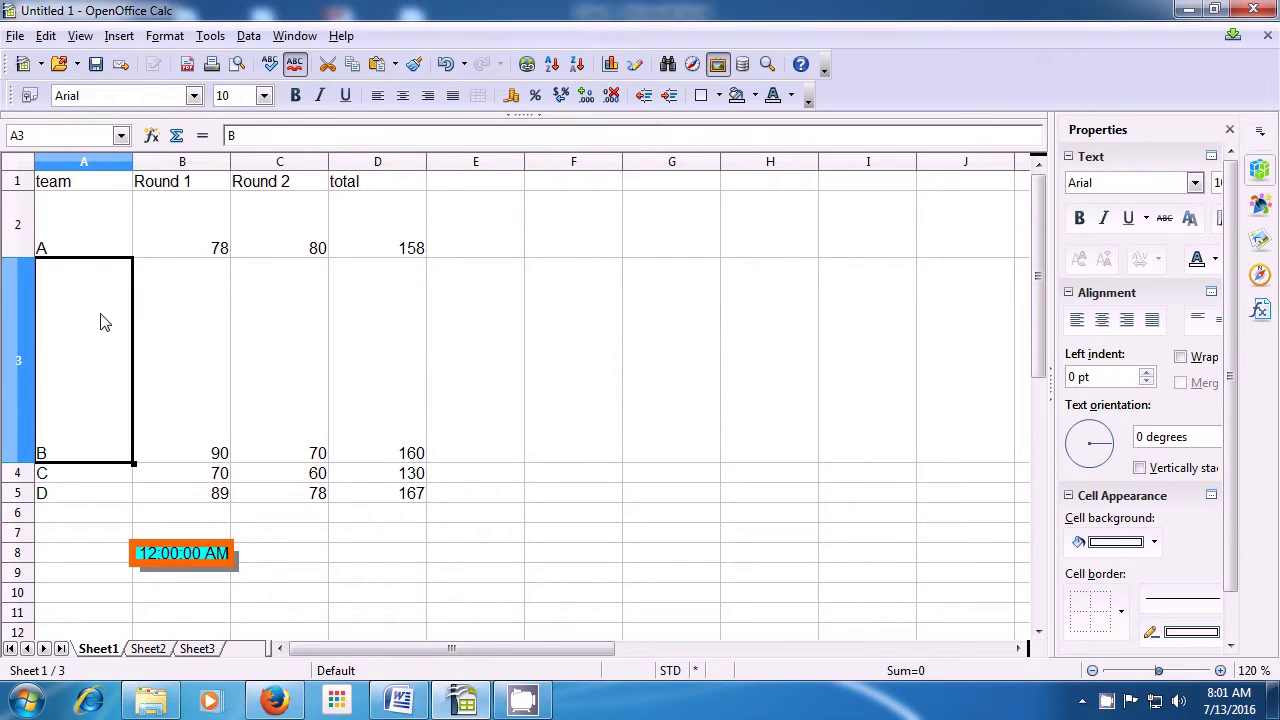
pyautogui.click(165, 36)
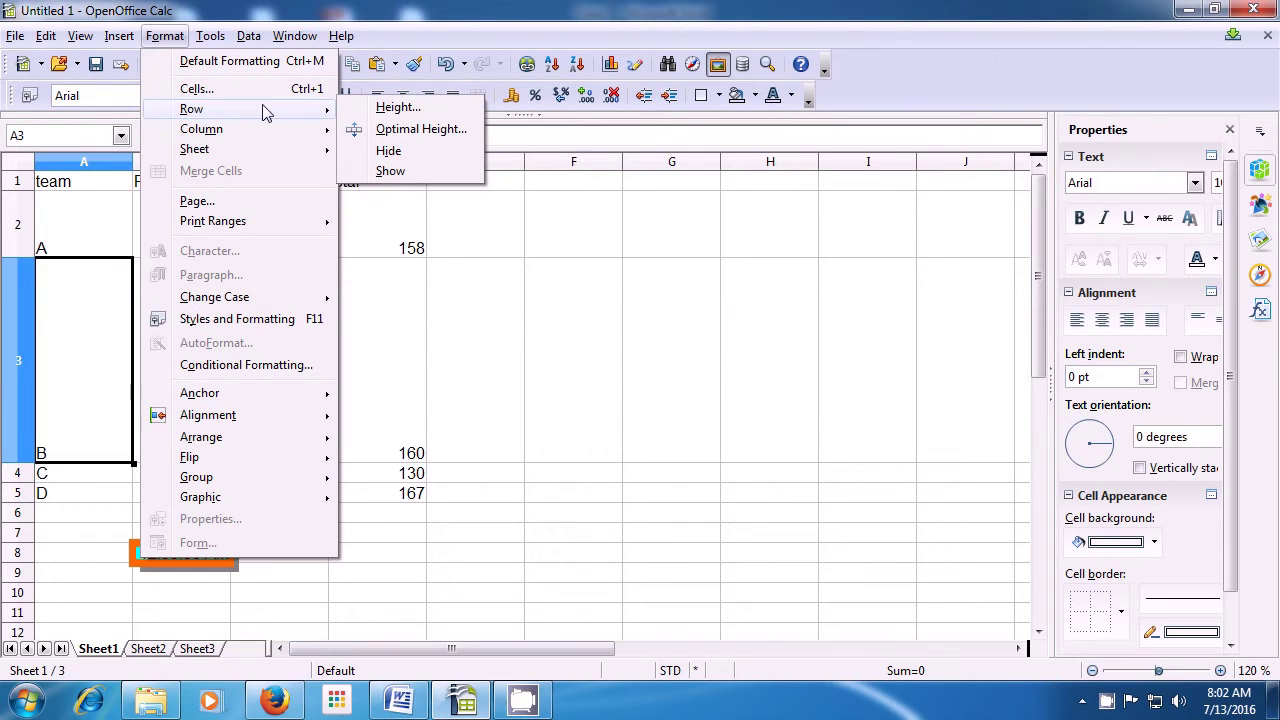
pyautogui.click(410, 130)
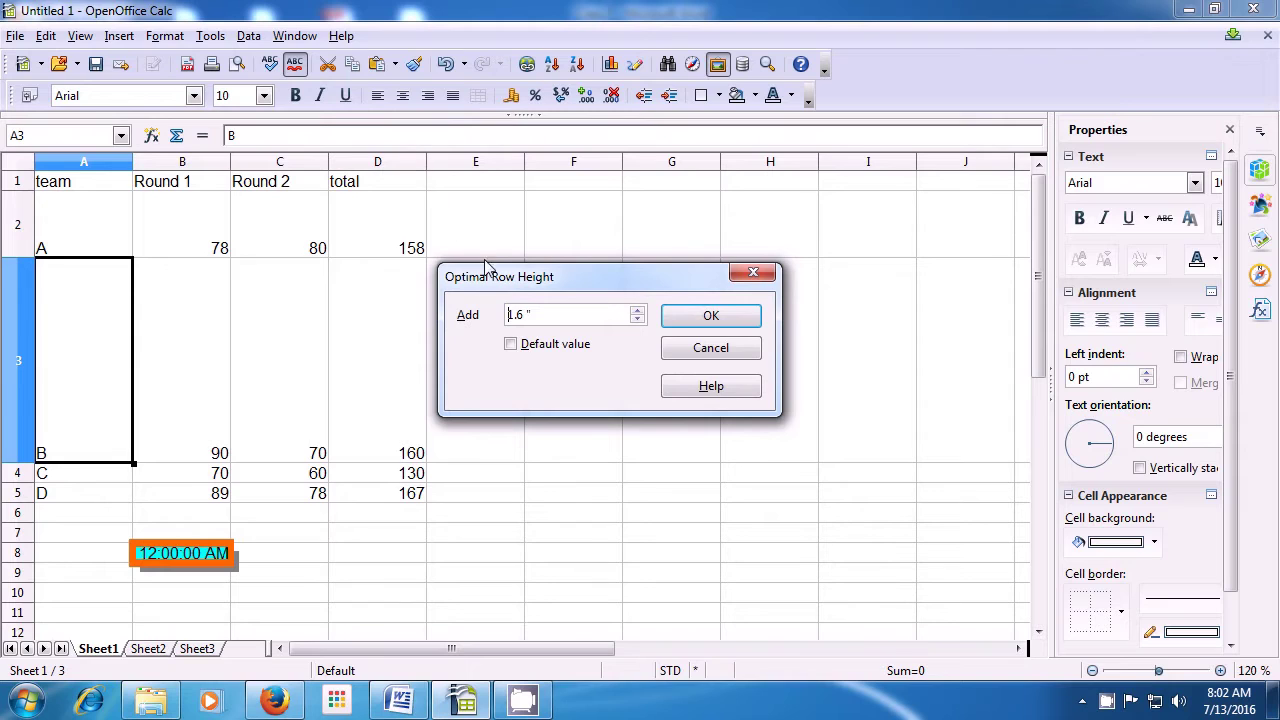
pyautogui.click(512, 345)
pyautogui.click(685, 318)
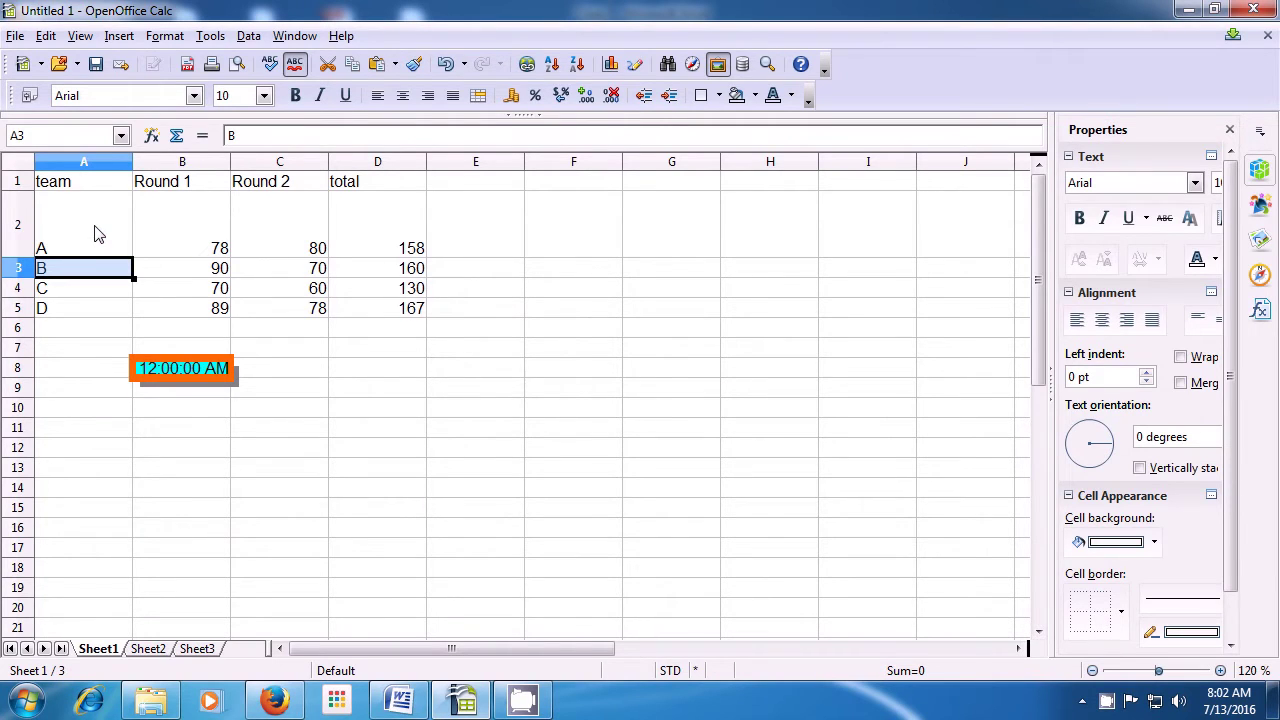
# Reset the height of row 2 to its default value
pyautogui.click(97, 233)
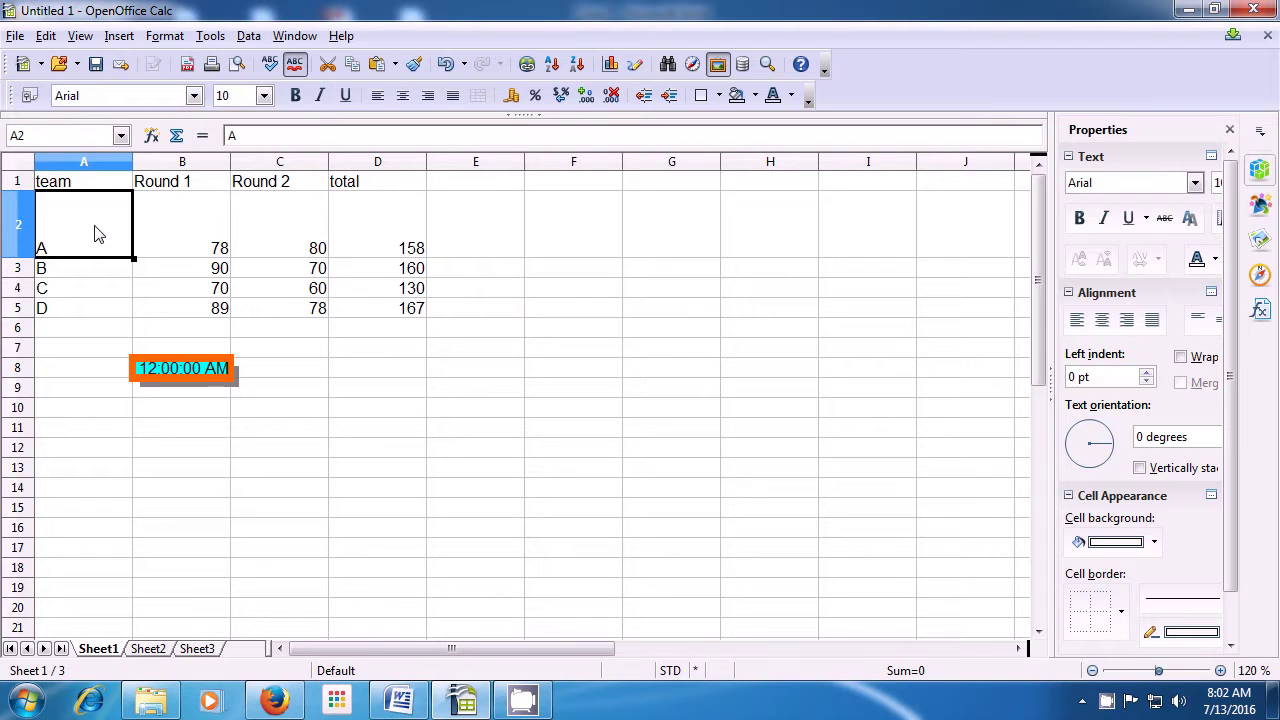
pyautogui.click(165, 38)
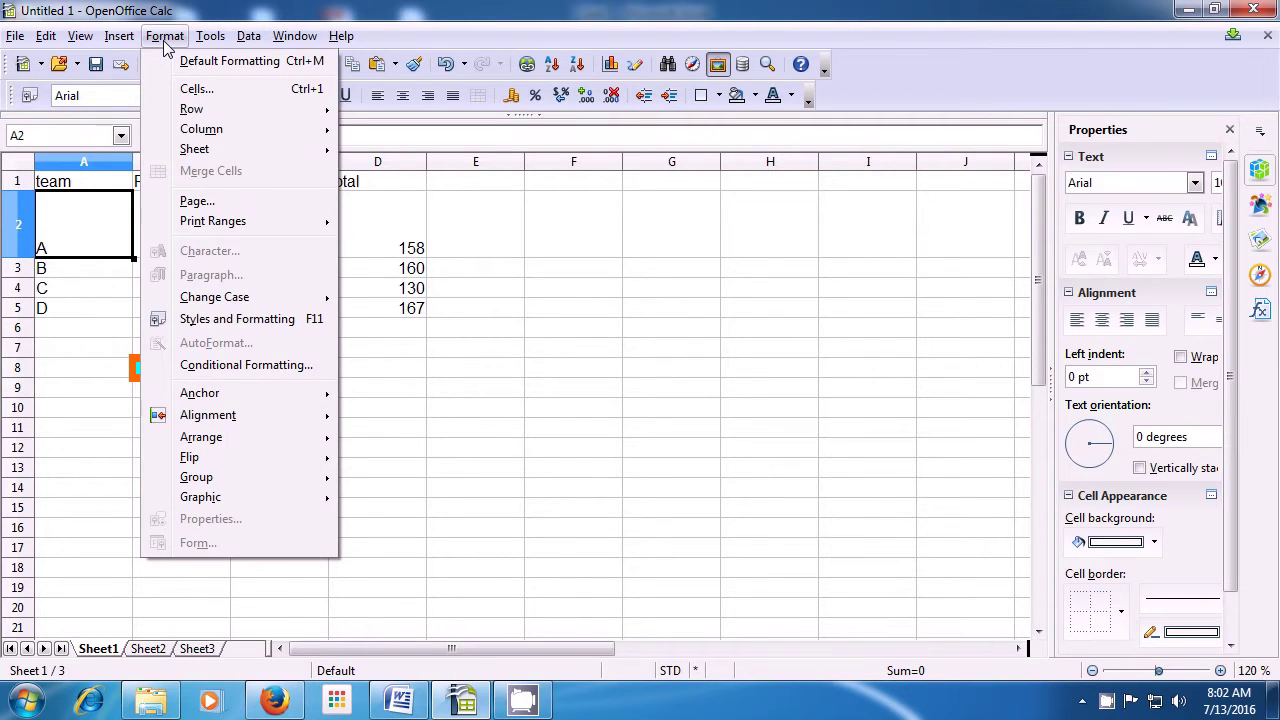
pyautogui.moveTo(192, 113)
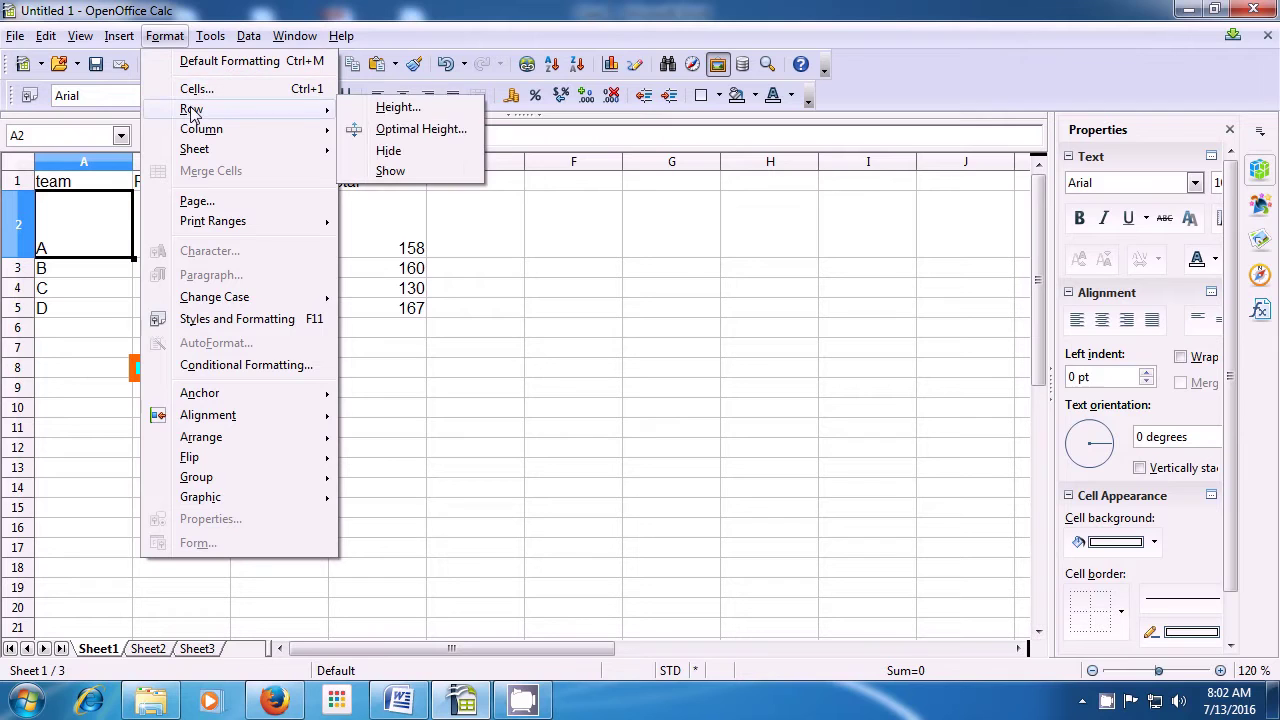
pyautogui.click(391, 108)
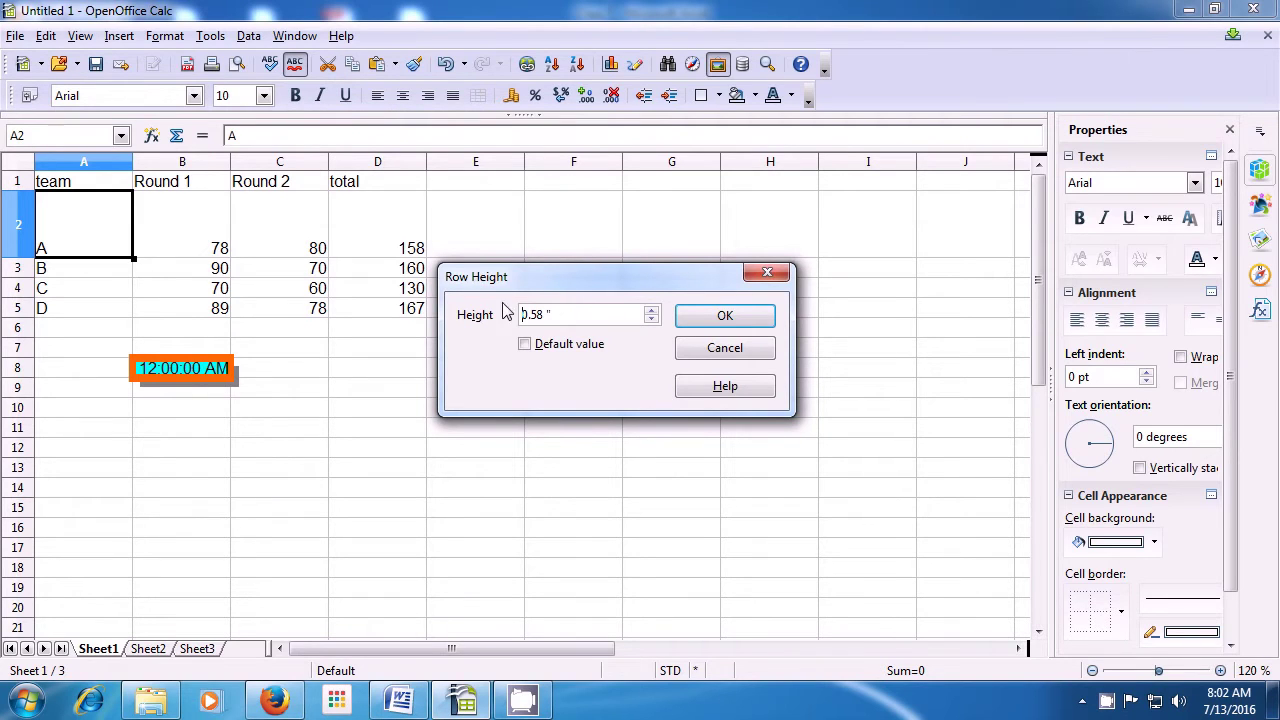
pyautogui.click(523, 345)
pyautogui.click(719, 316)
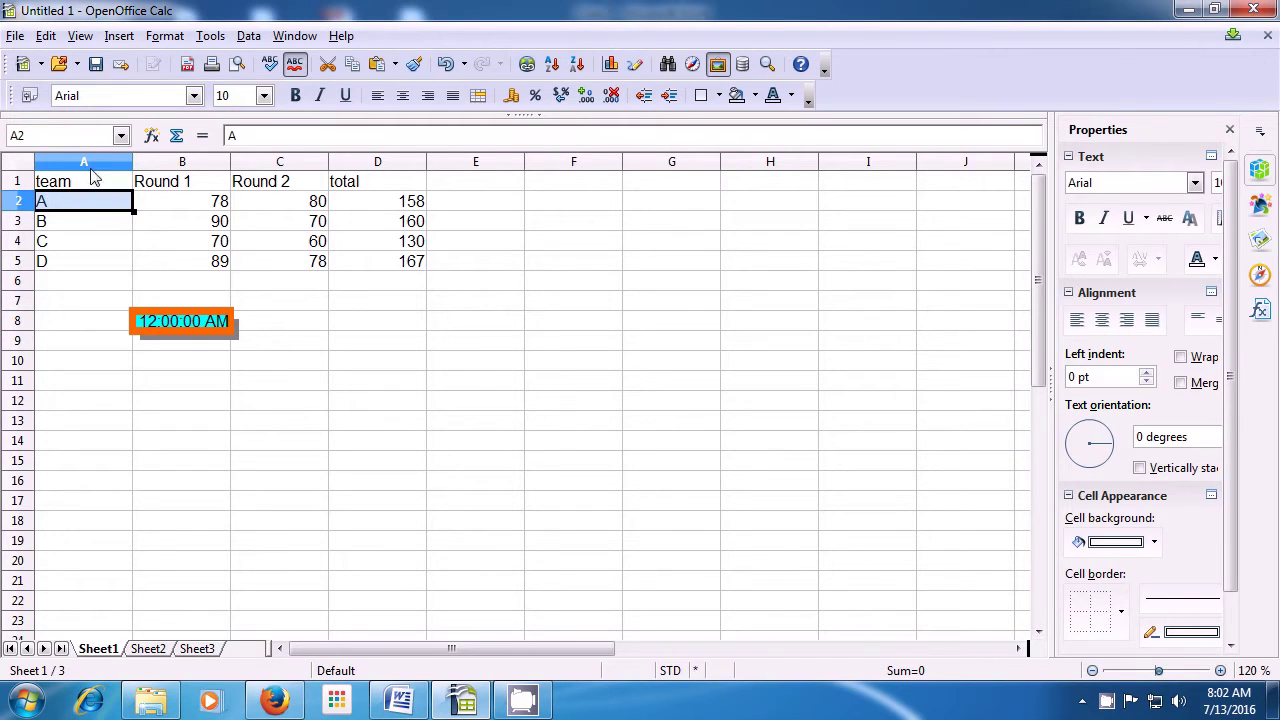
# Hide row 2 of the table and show it again
pyautogui.click(160, 36)
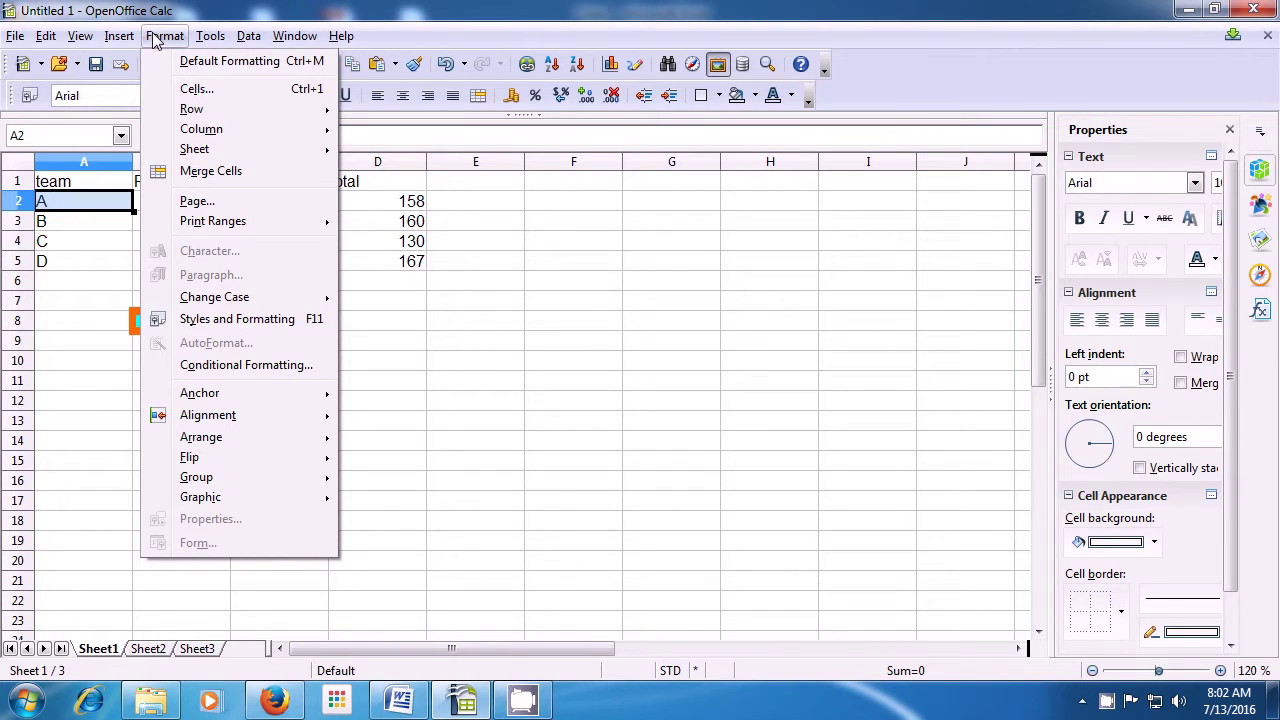
pyautogui.moveTo(188, 115)
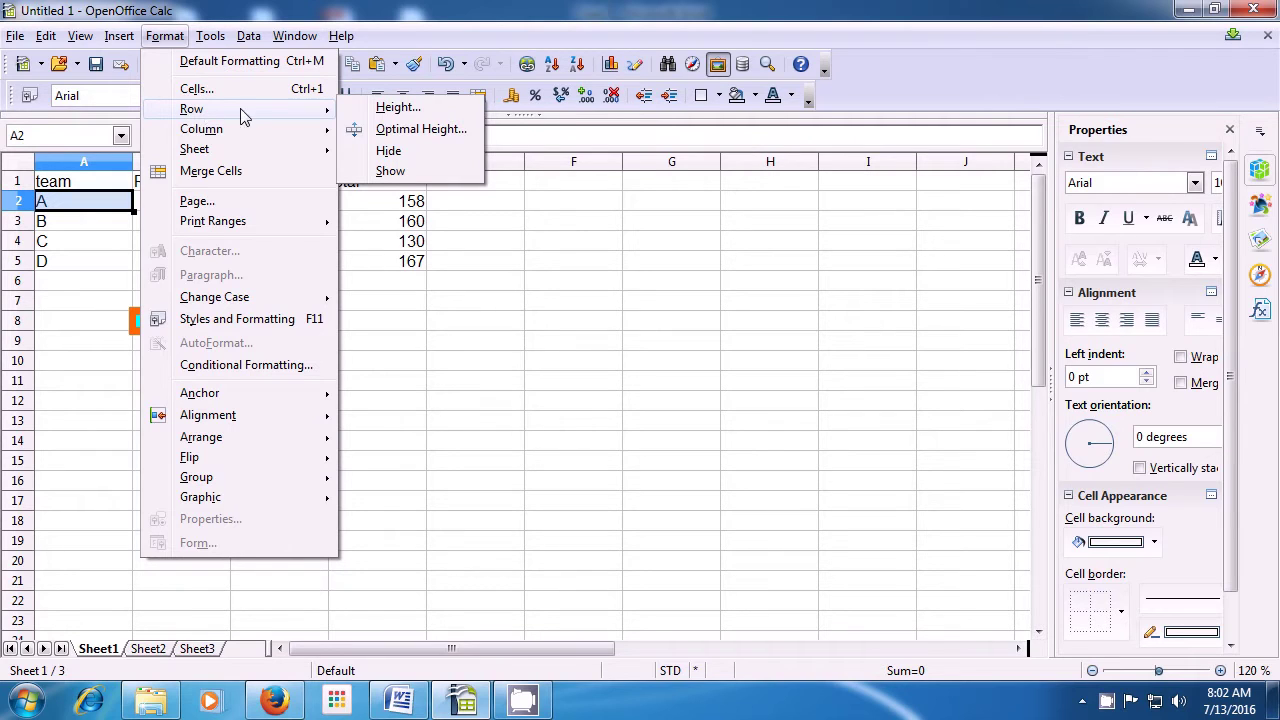
pyautogui.click(389, 151)
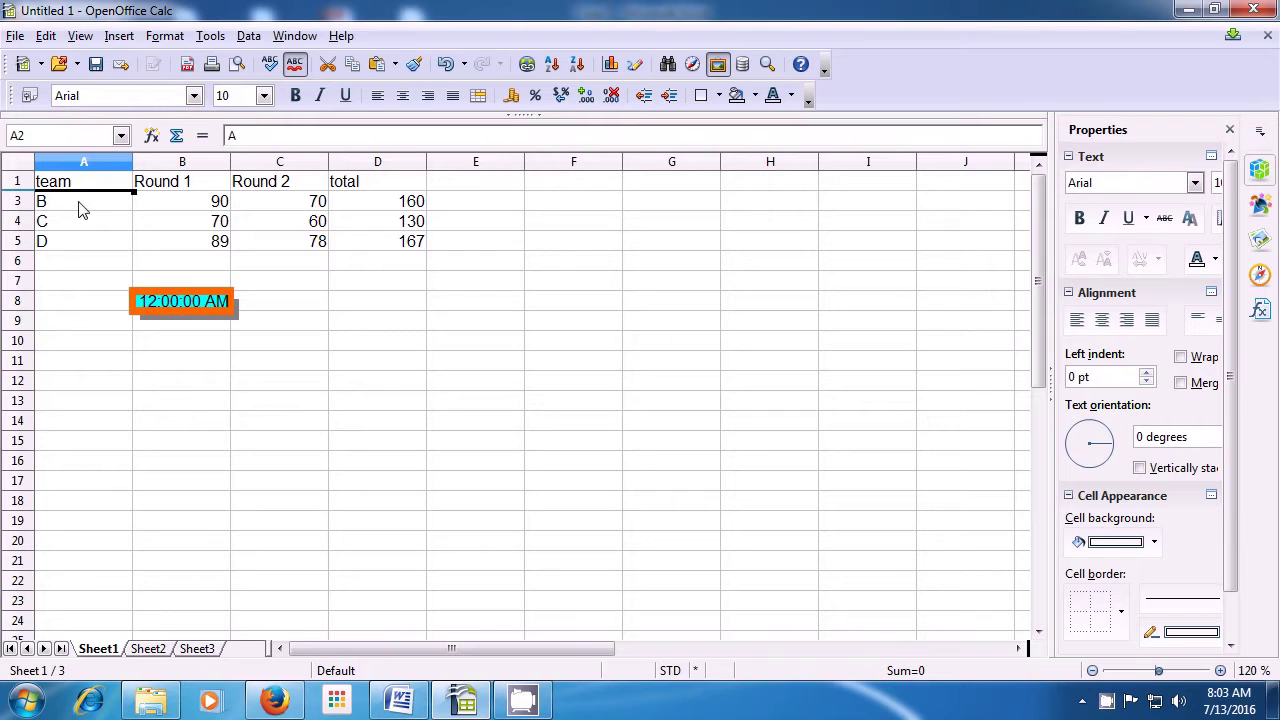
pyautogui.click(163, 37)
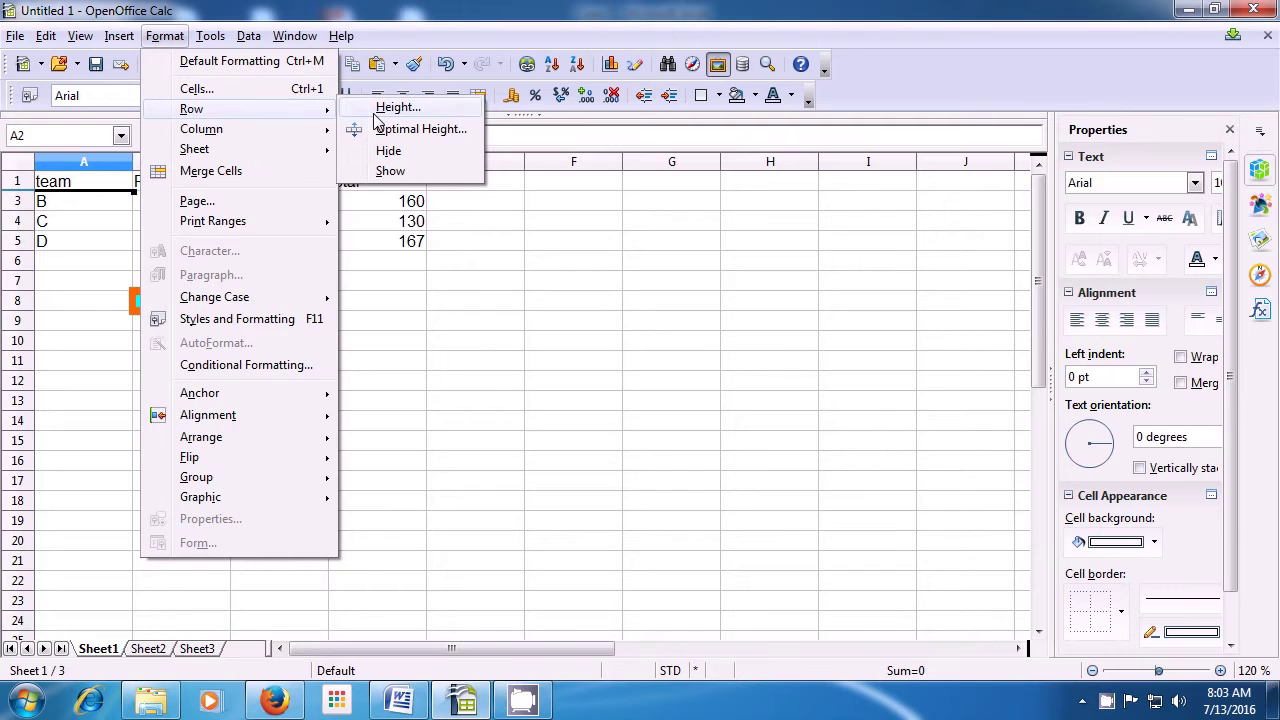
pyautogui.click(390, 172)
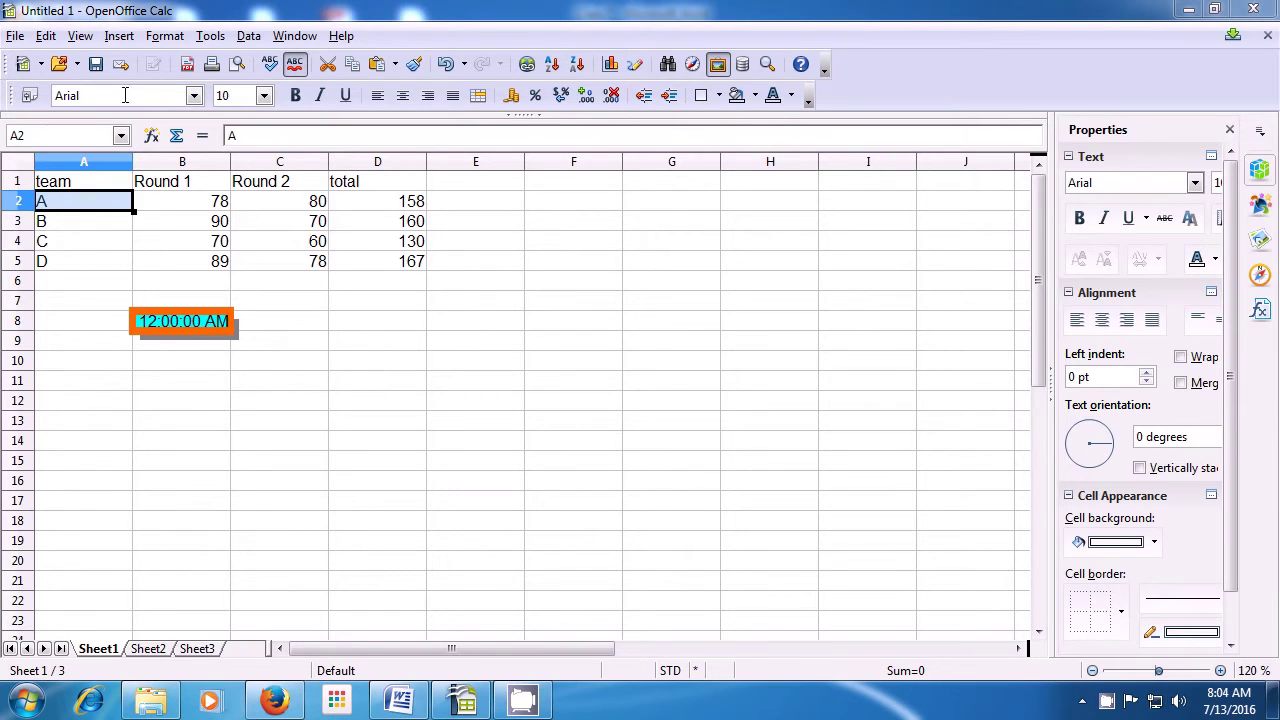
# Set the width of column A to 1.09"
pyautogui.click(164, 38)
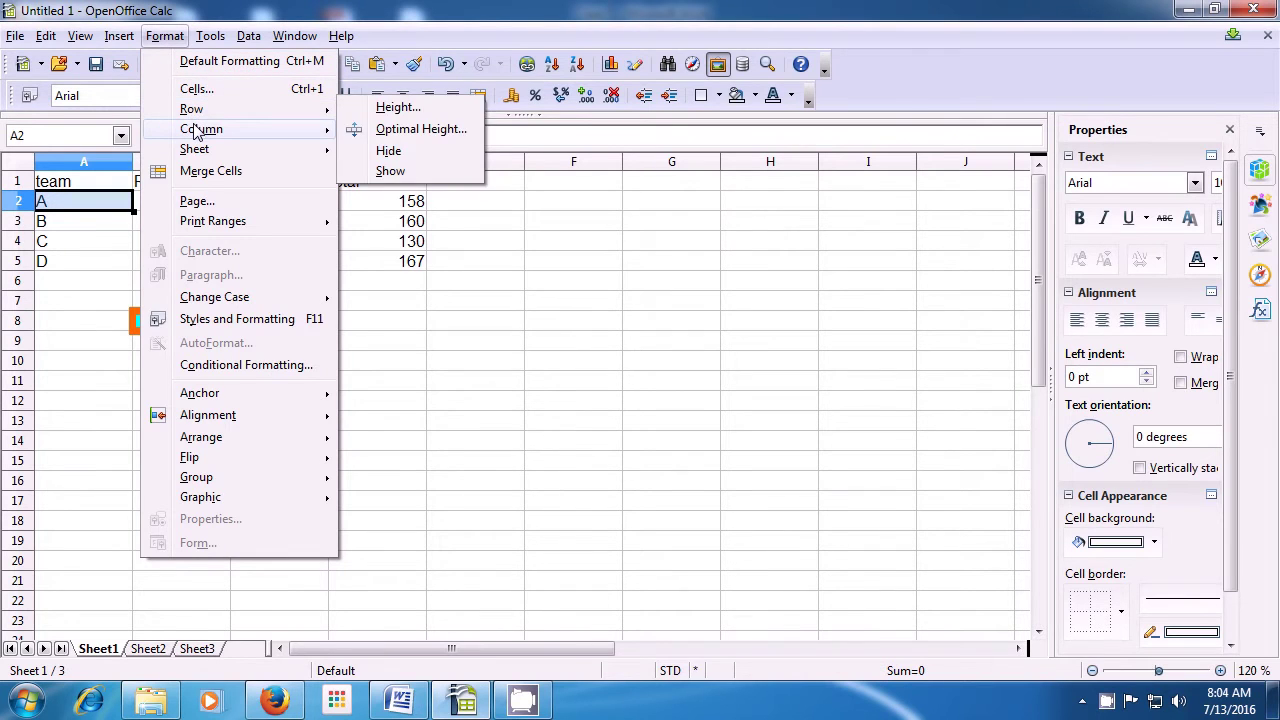
pyautogui.moveTo(197, 133)
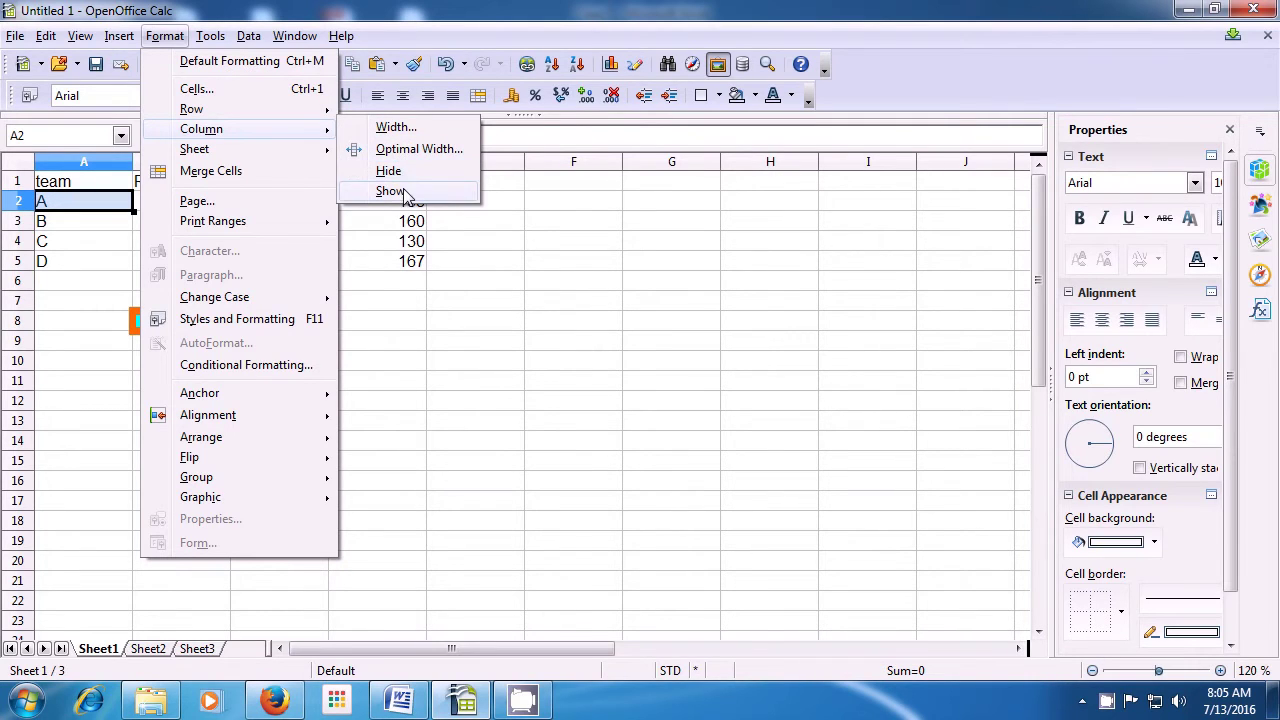
pyautogui.click(397, 128)
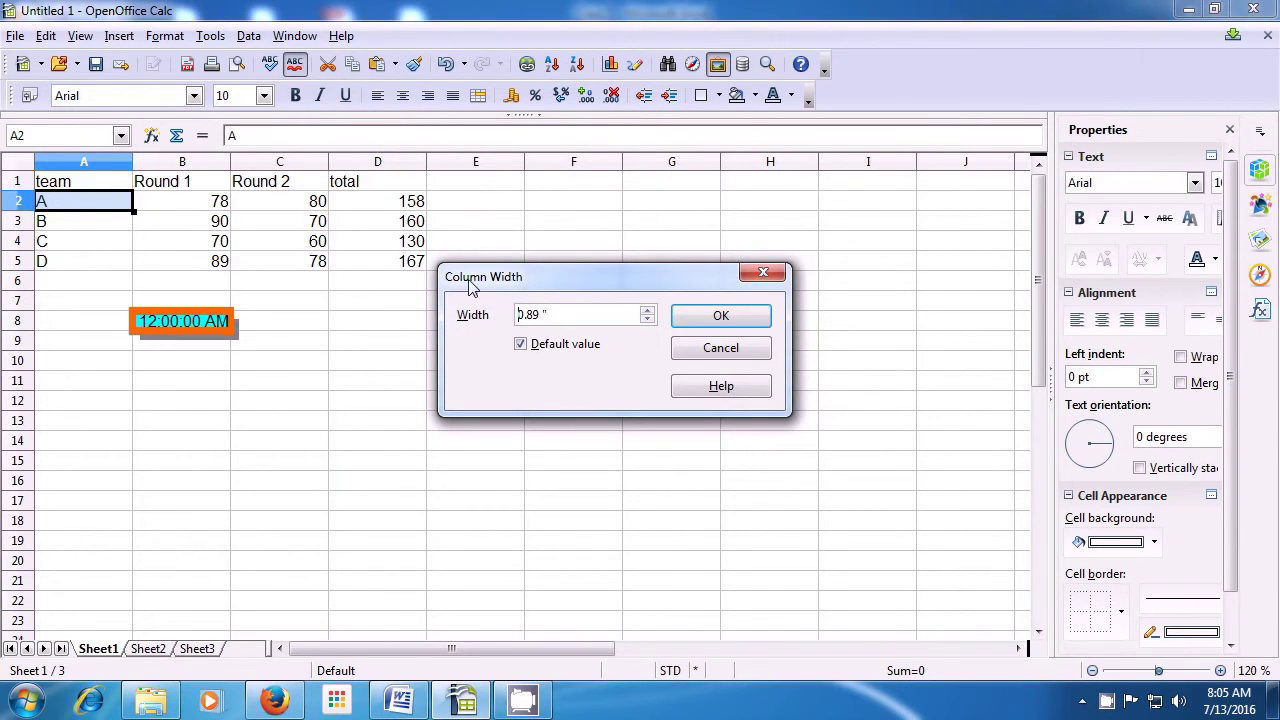
pyautogui.click(646, 311)
pyautogui.click(646, 311)
pyautogui.click(718, 316)
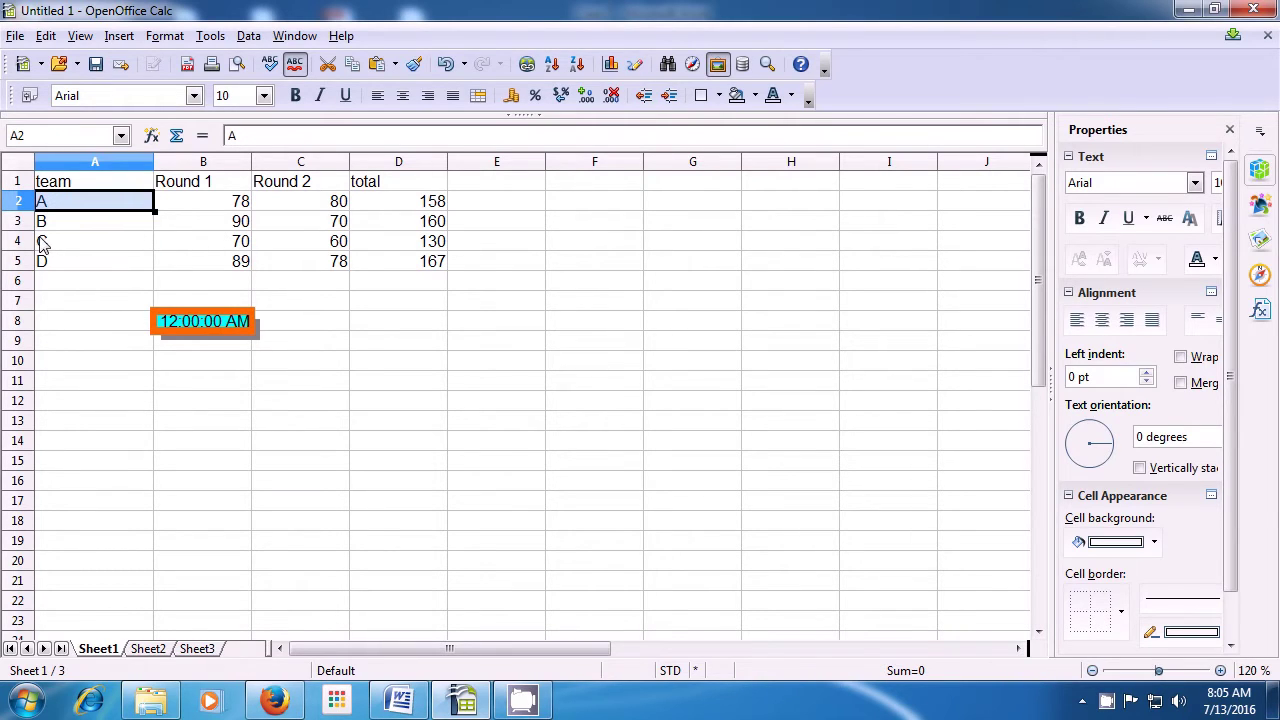
# Reset the width of column A to its default value
pyautogui.click(94, 200)
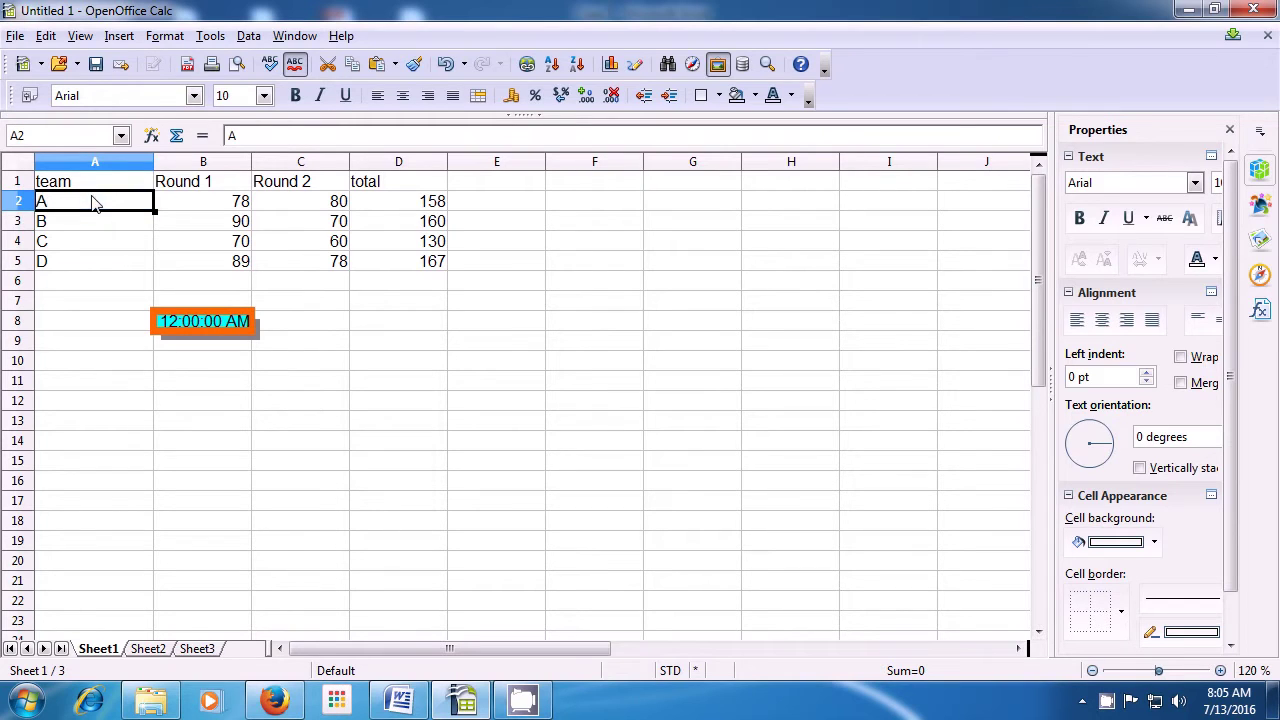
pyautogui.click(163, 40)
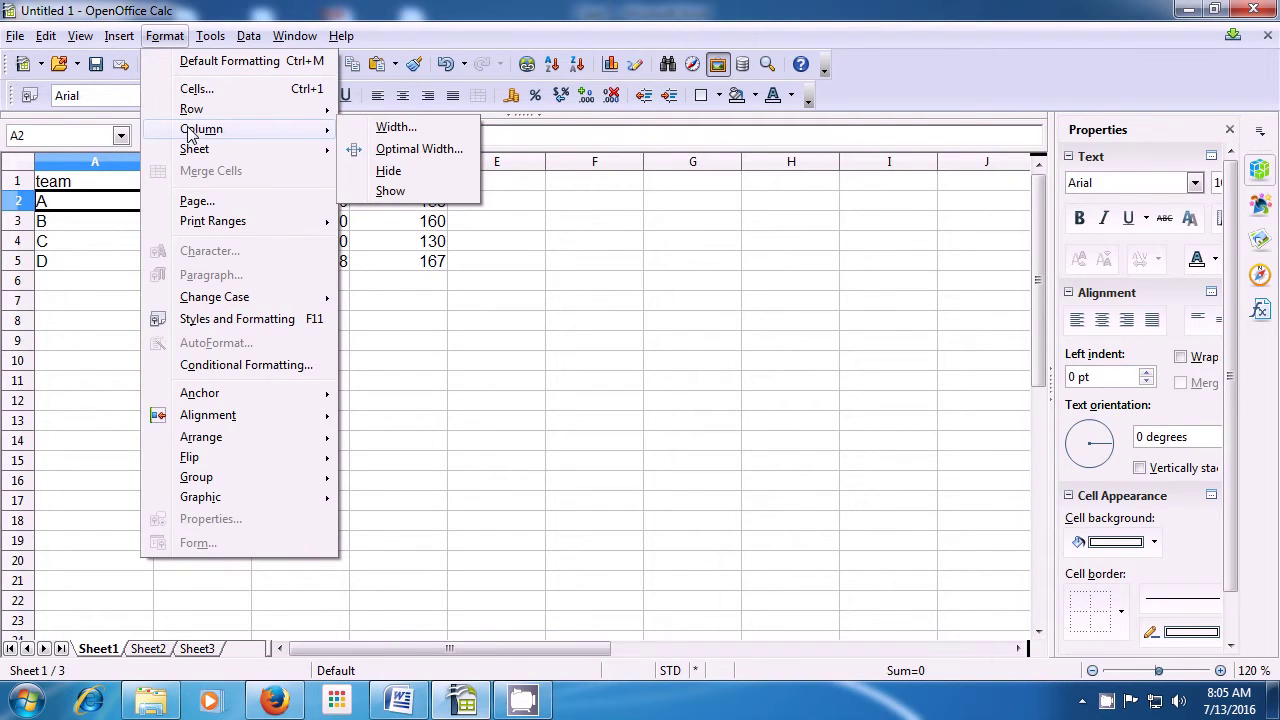
pyautogui.click(394, 128)
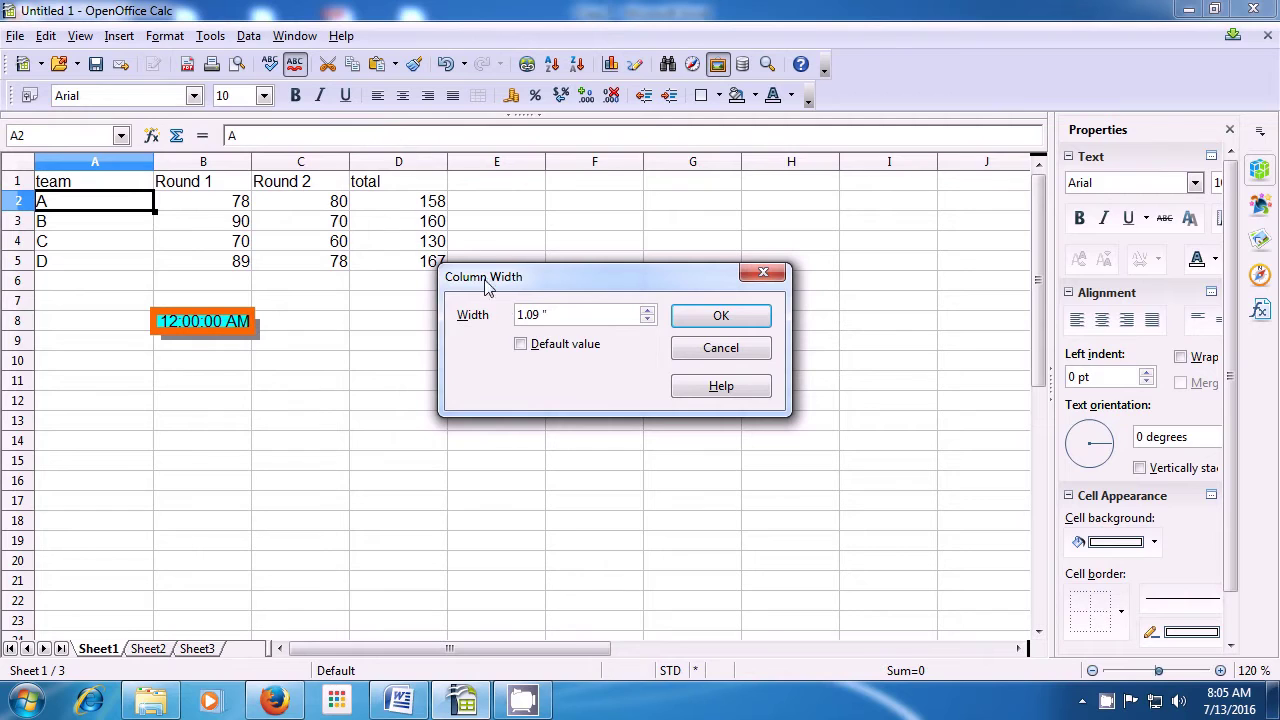
pyautogui.click(520, 345)
pyautogui.click(690, 324)
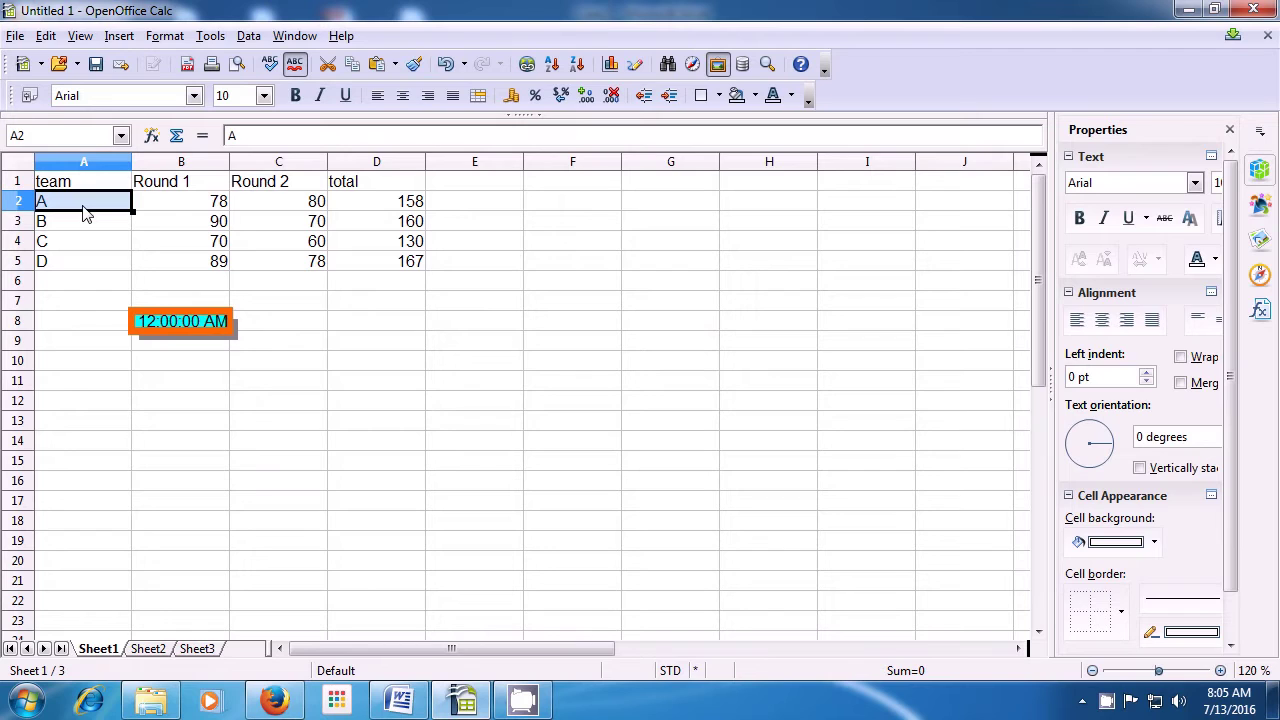
# Apply an optimal column width with an added 0.7" to cell A2's column
pyautogui.click(165, 37)
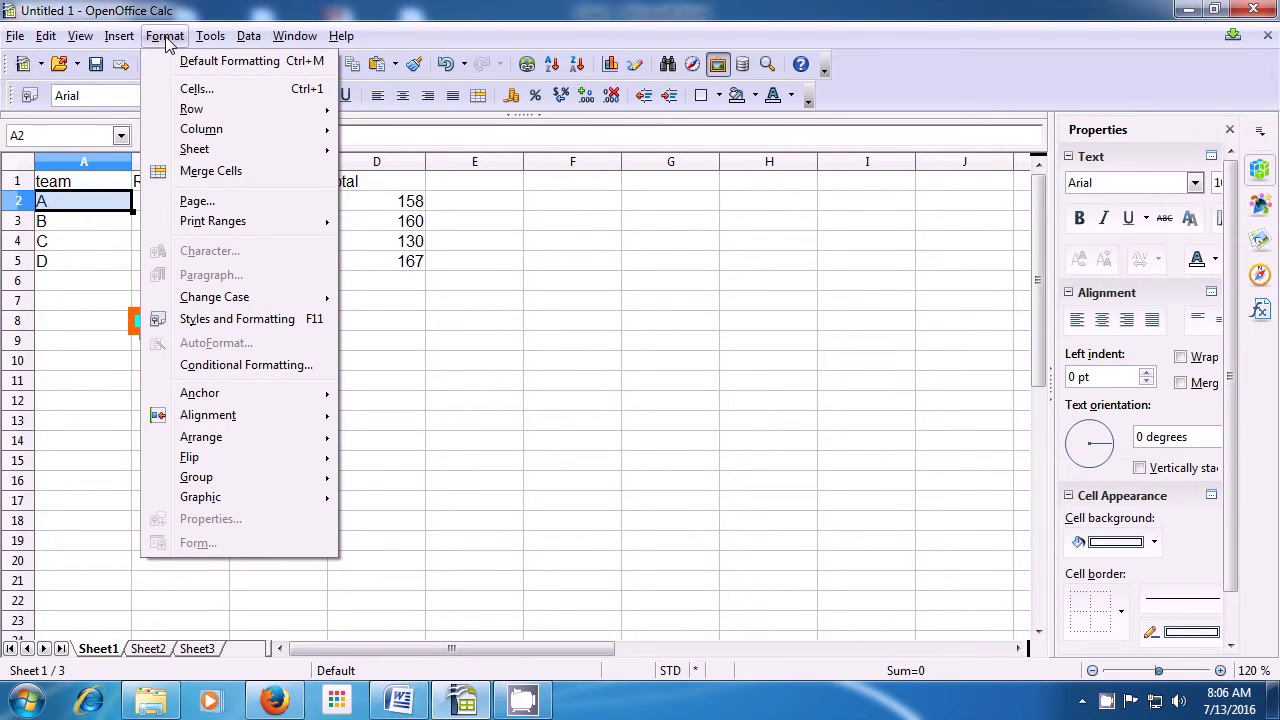
pyautogui.moveTo(208, 133)
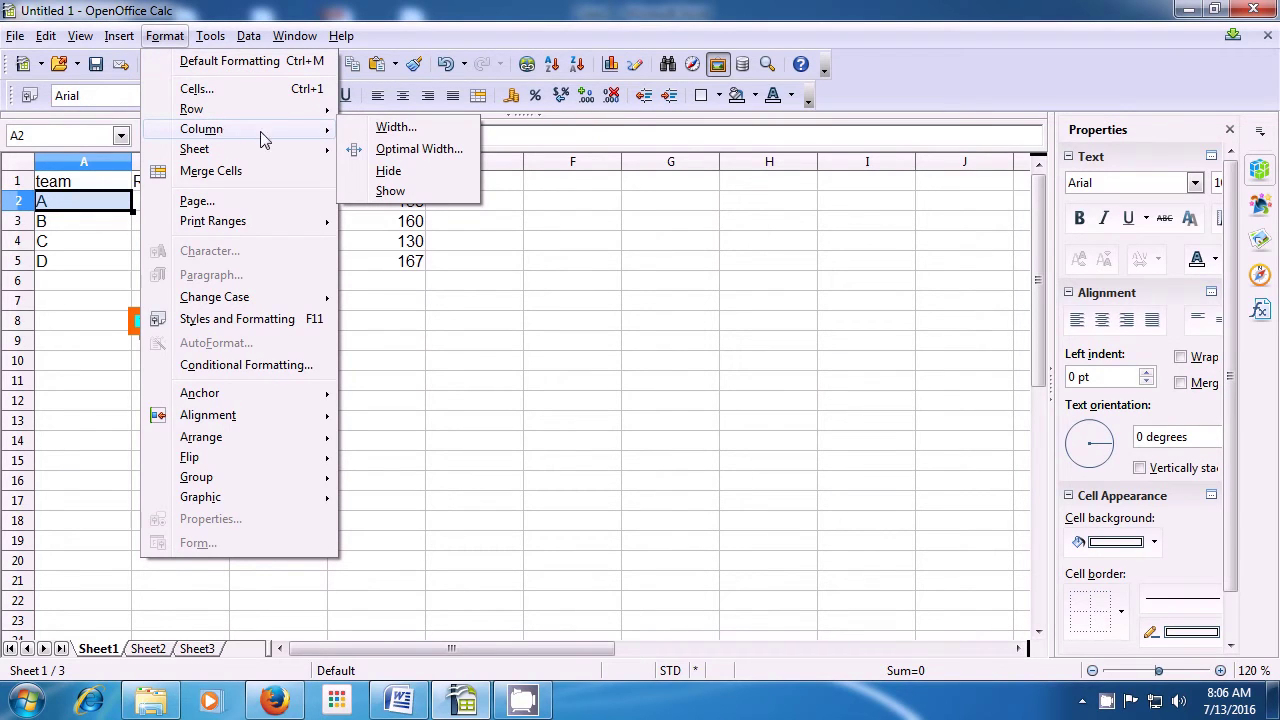
pyautogui.click(381, 149)
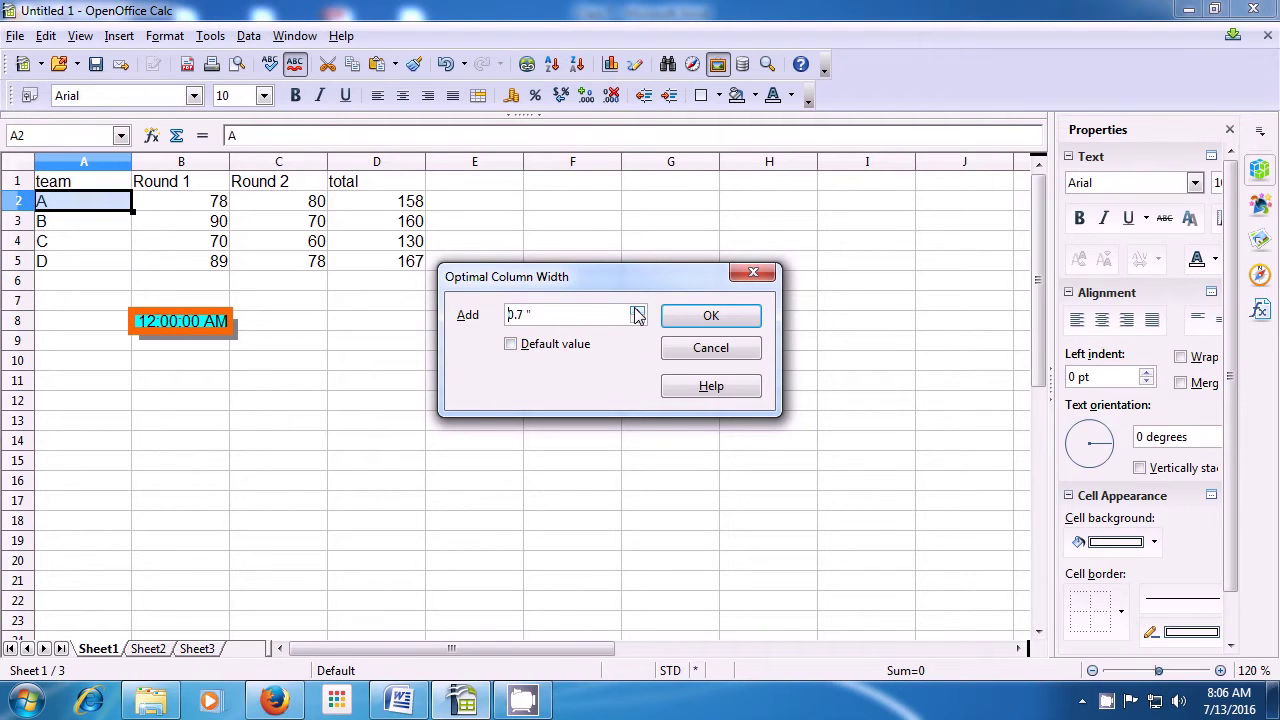
pyautogui.click(703, 322)
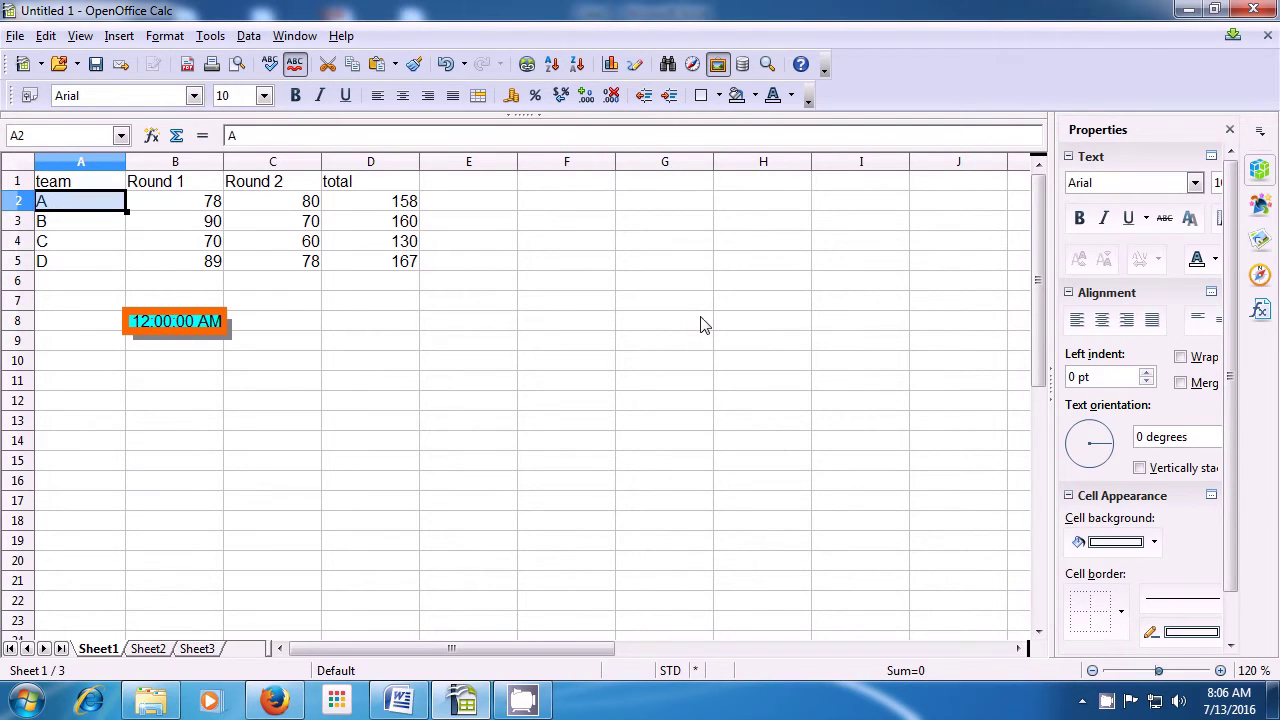
# Apply an optimal column width with an added 3.0" based on cell A2
pyautogui.click(97, 198)
pyautogui.click(152, 37)
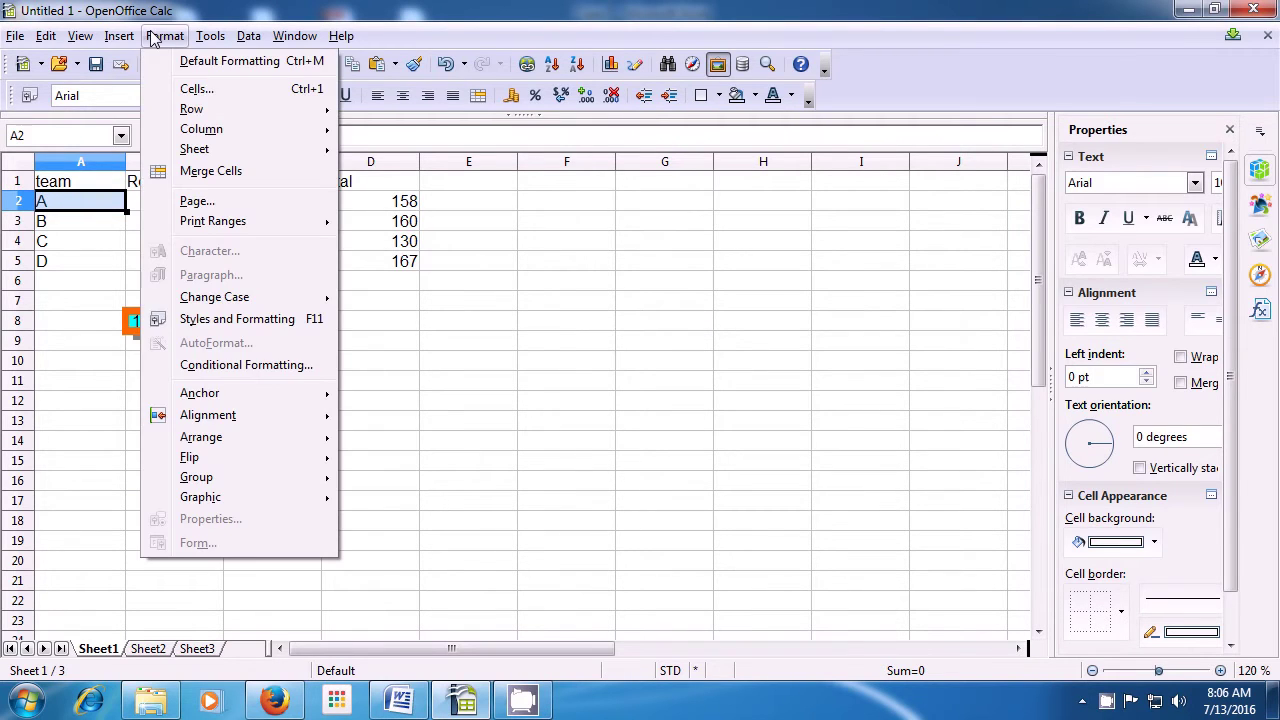
pyautogui.moveTo(191, 134)
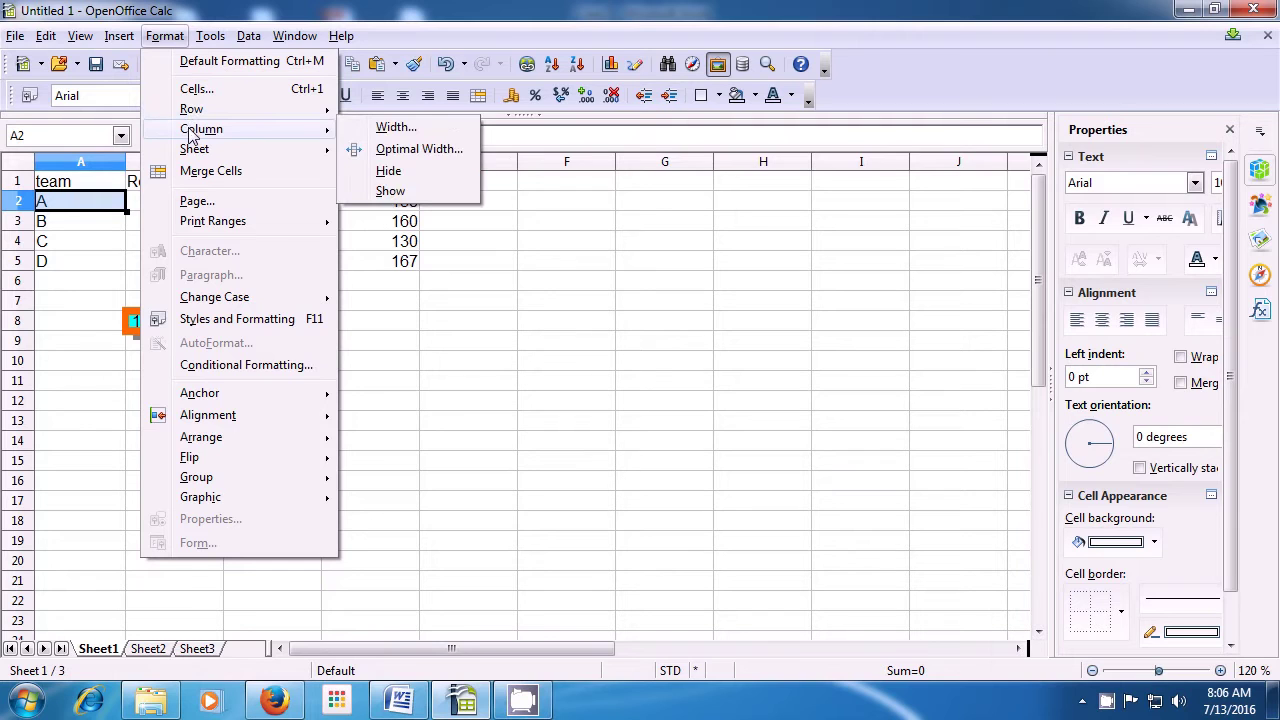
pyautogui.click(366, 150)
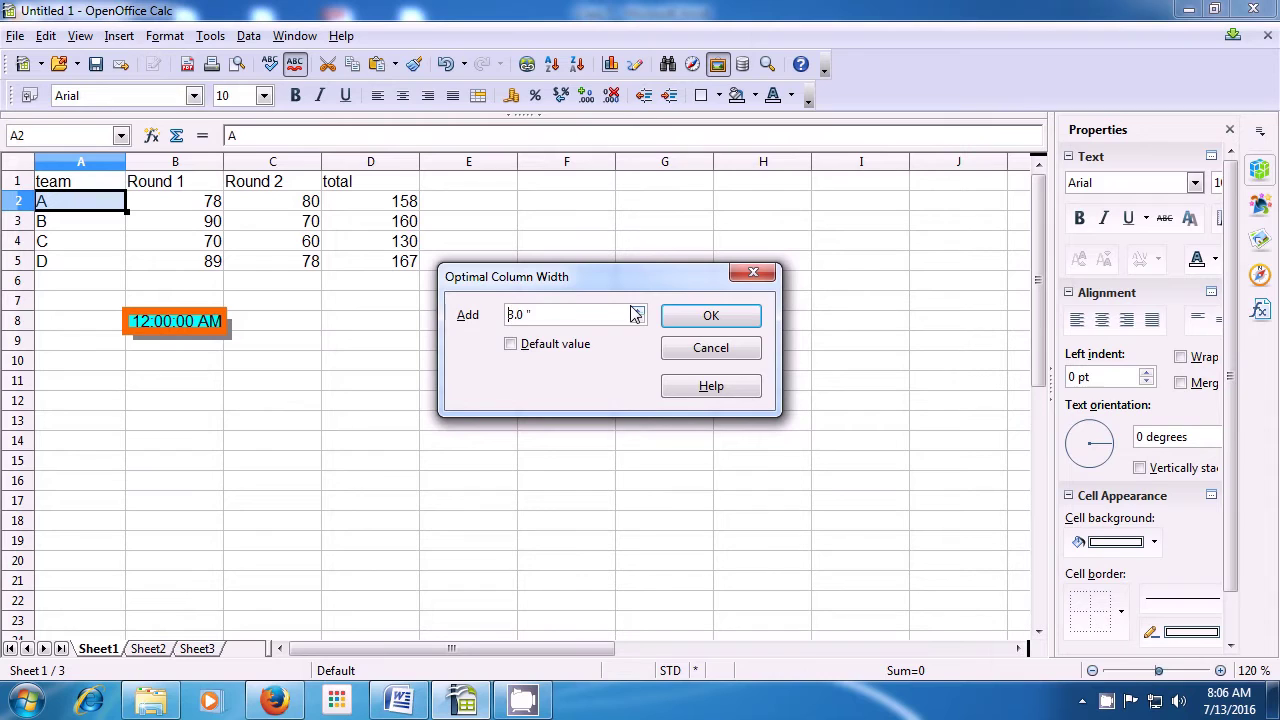
pyautogui.click(694, 320)
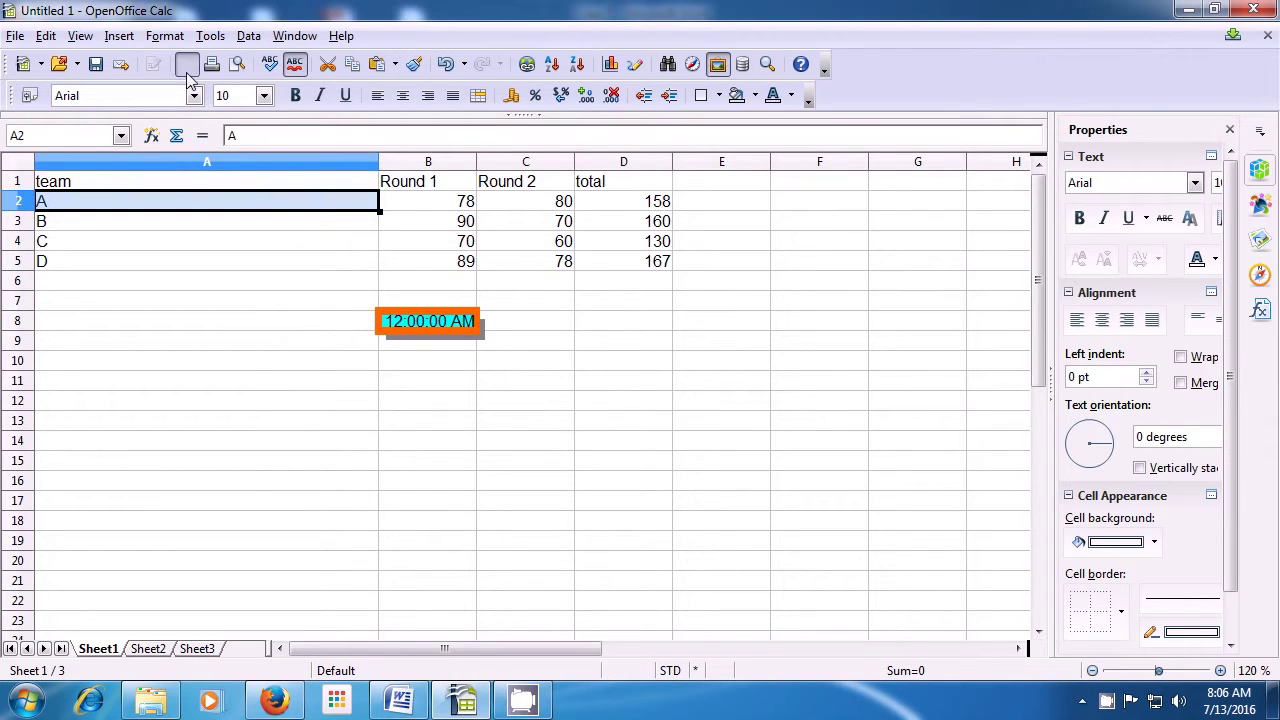
# Reset the optimal width of column A to the default added value
pyautogui.click(166, 36)
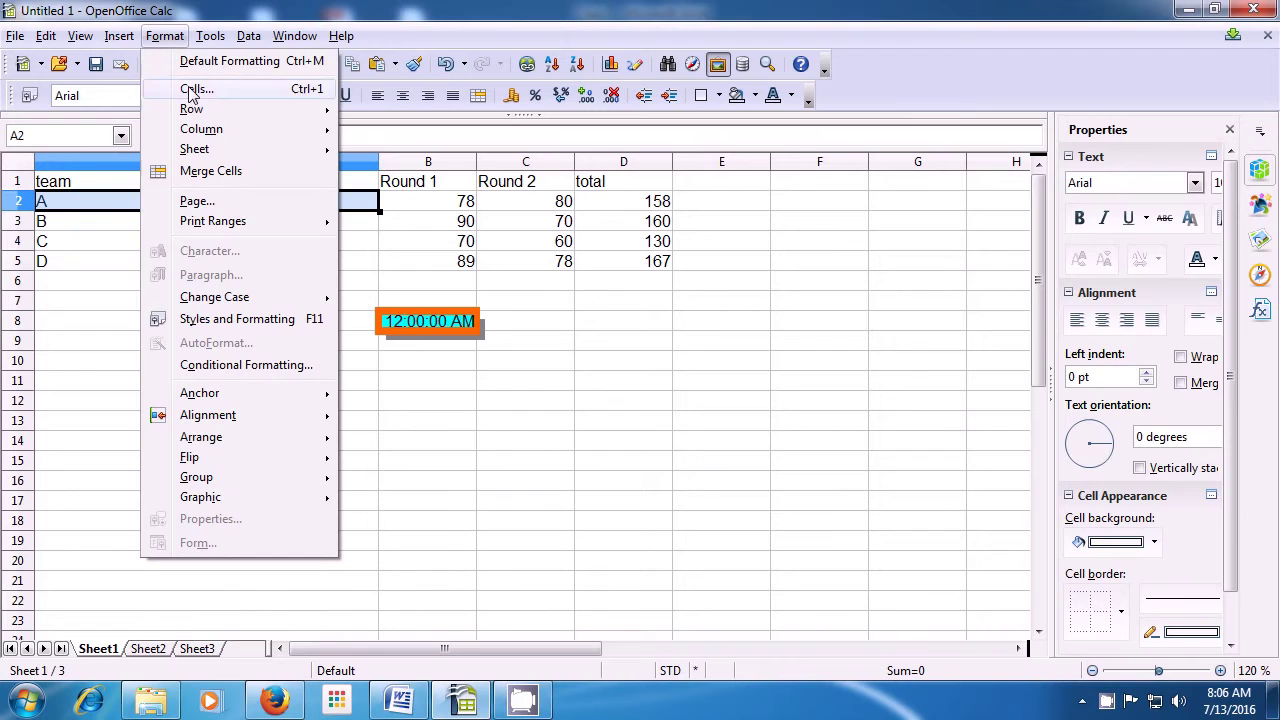
pyautogui.moveTo(200, 128)
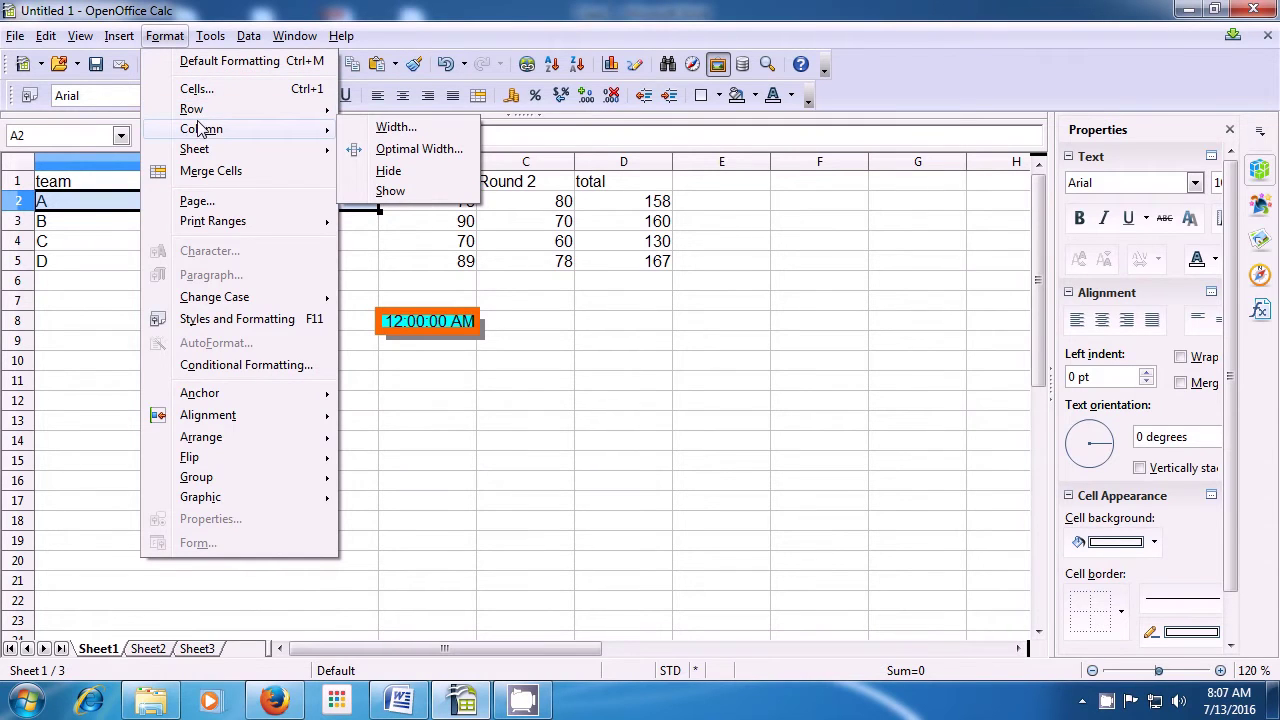
pyautogui.click(393, 150)
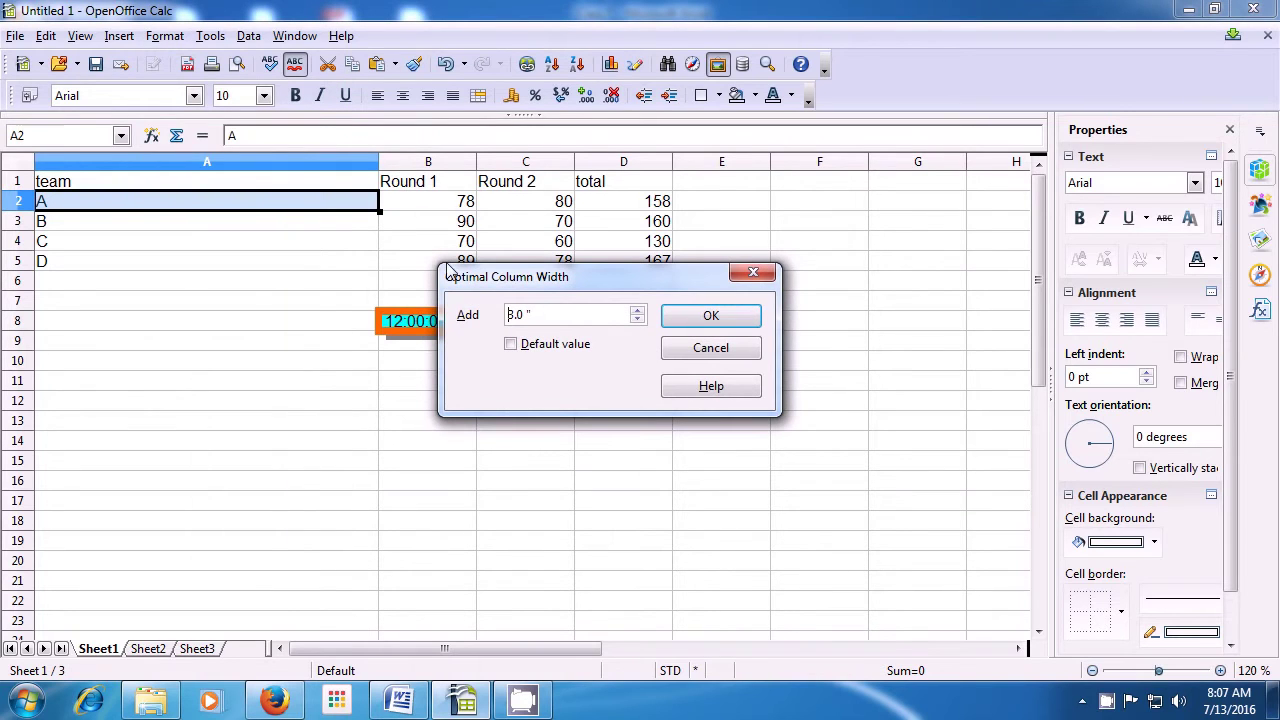
pyautogui.click(510, 345)
pyautogui.click(699, 326)
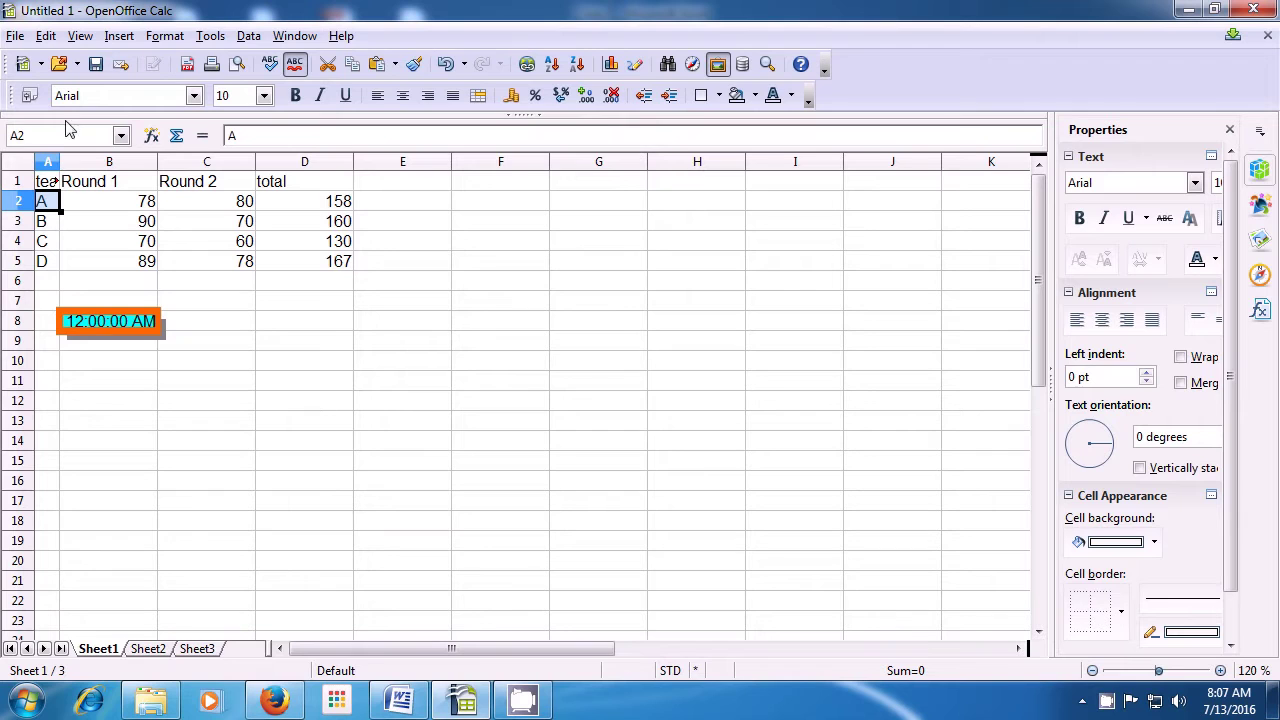
# Restore the default column width for column A
pyautogui.click(162, 36)
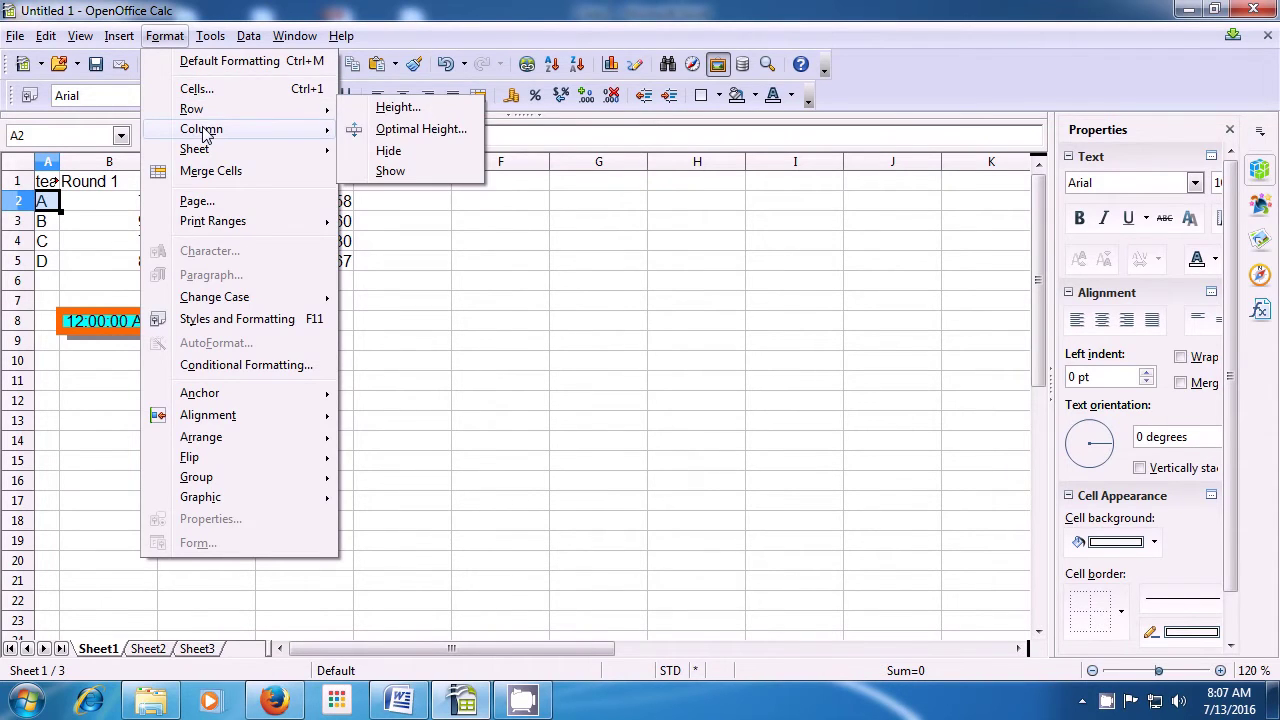
pyautogui.moveTo(210, 132)
pyautogui.click(396, 130)
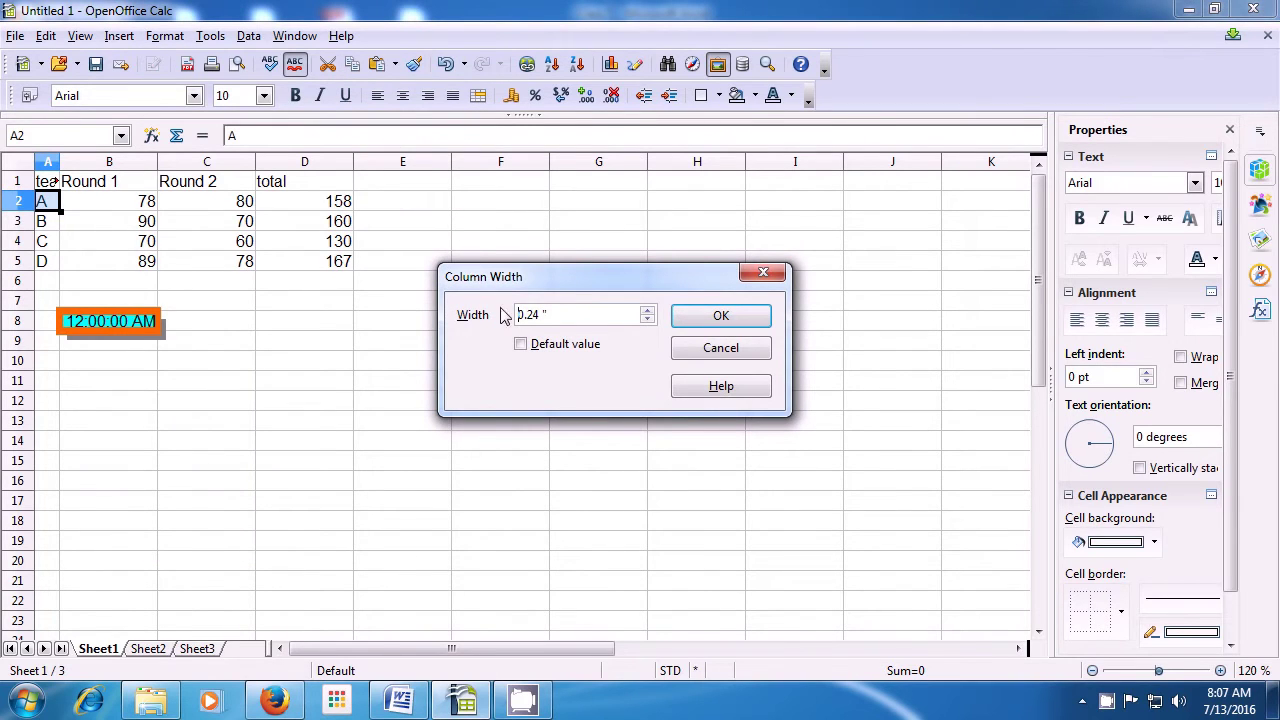
pyautogui.click(521, 345)
pyautogui.click(705, 318)
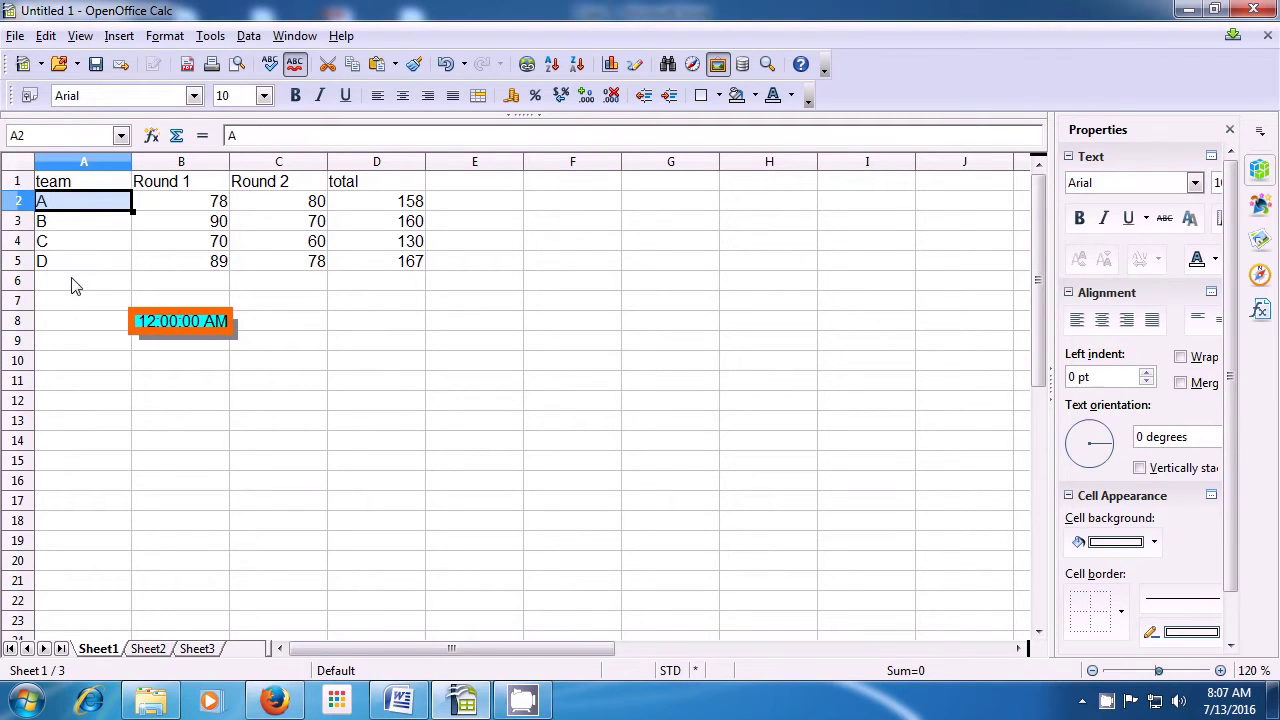
# Hide column A and show it again
pyautogui.click(160, 38)
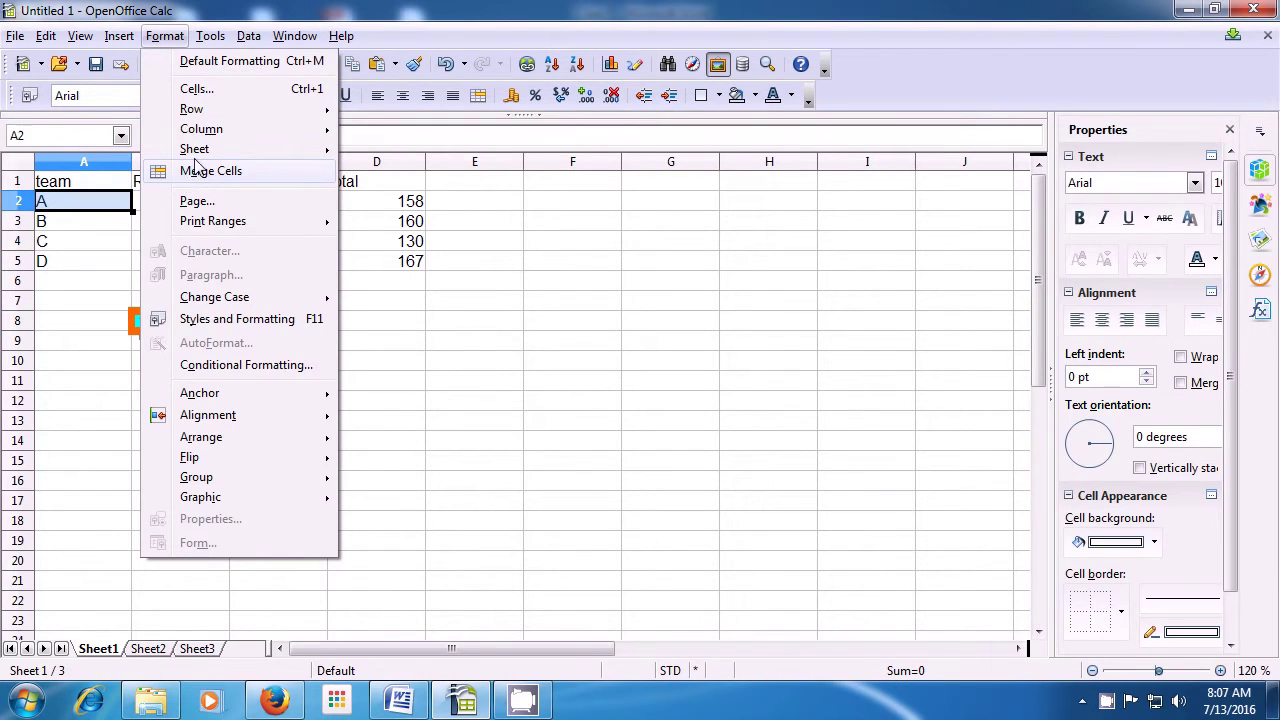
pyautogui.moveTo(199, 138)
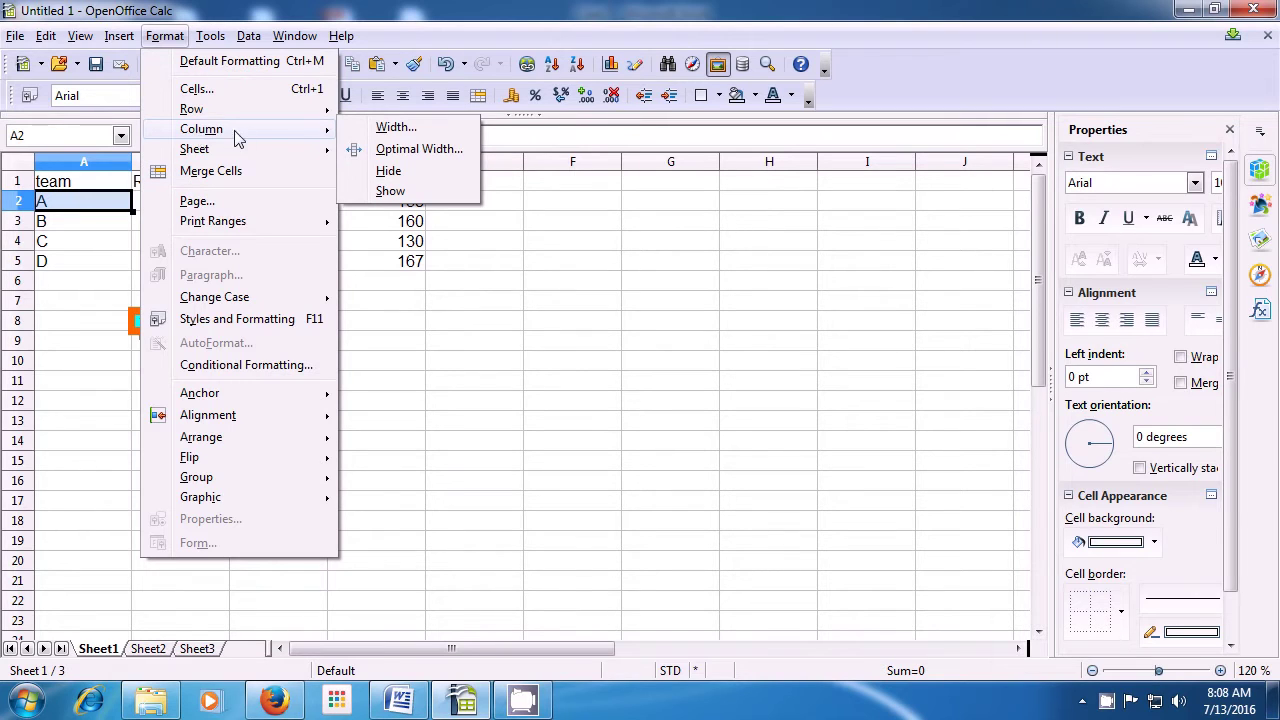
pyautogui.click(388, 172)
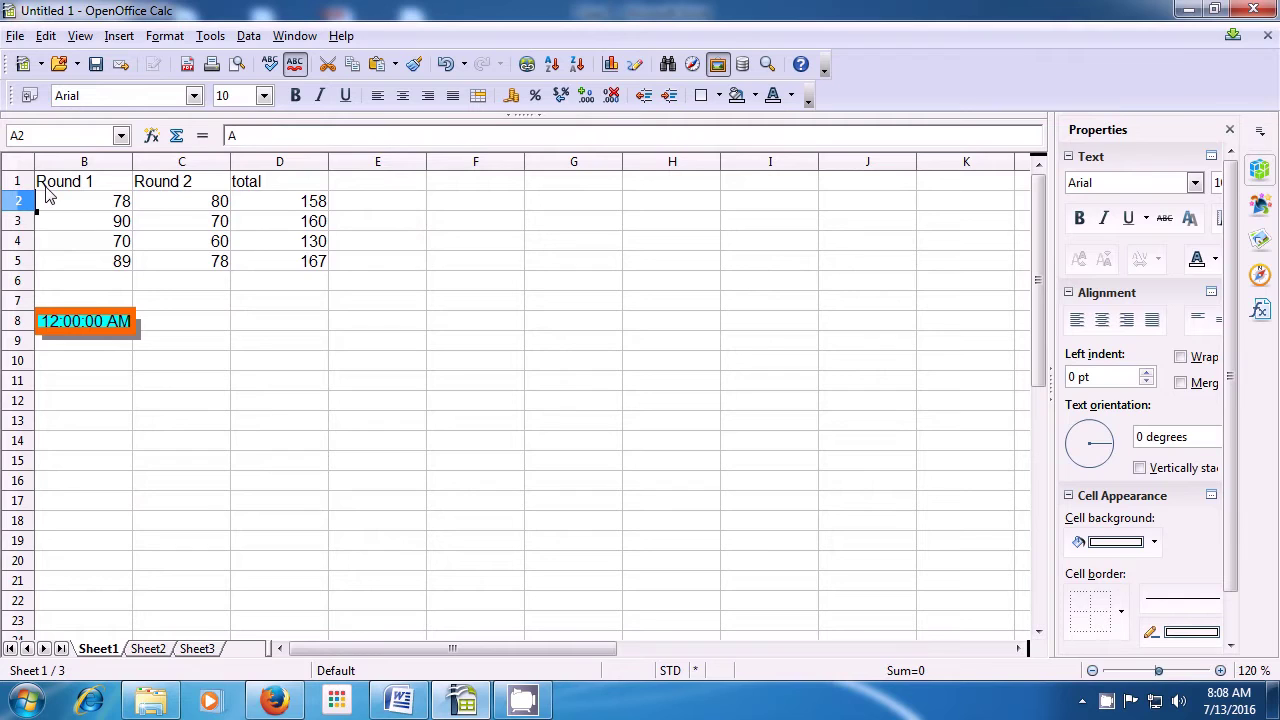
pyautogui.click(164, 37)
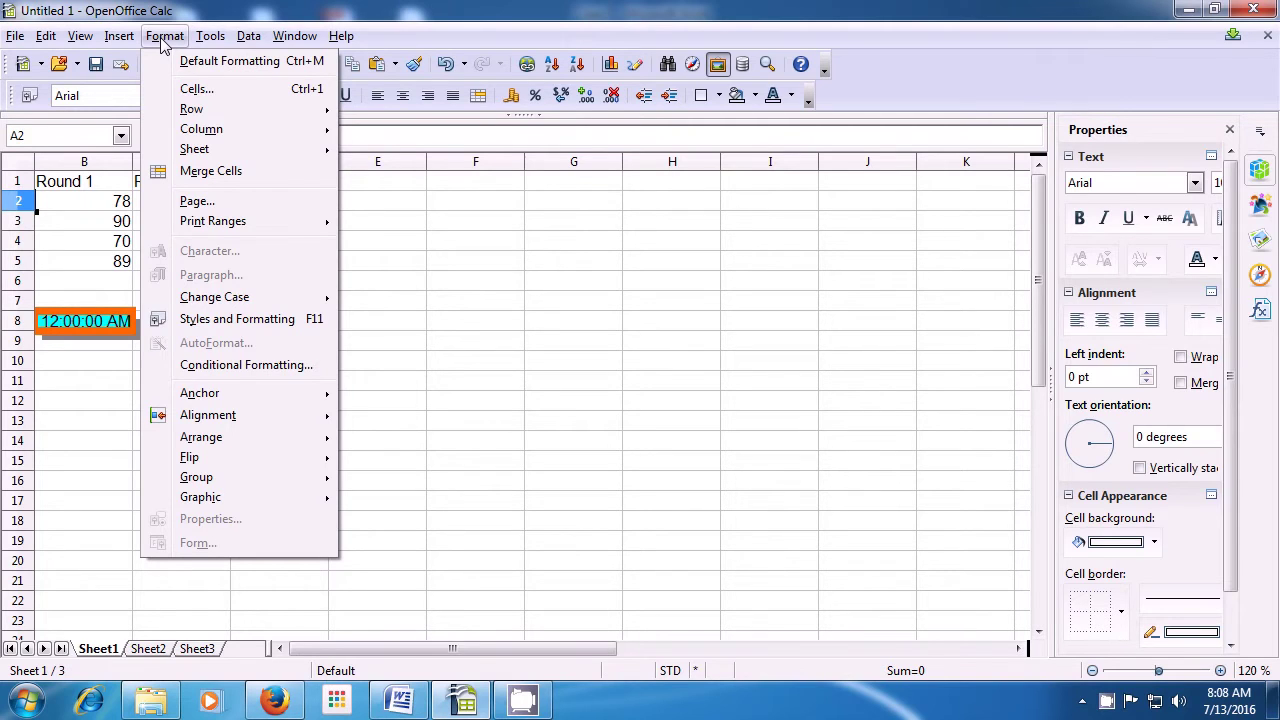
pyautogui.moveTo(189, 110)
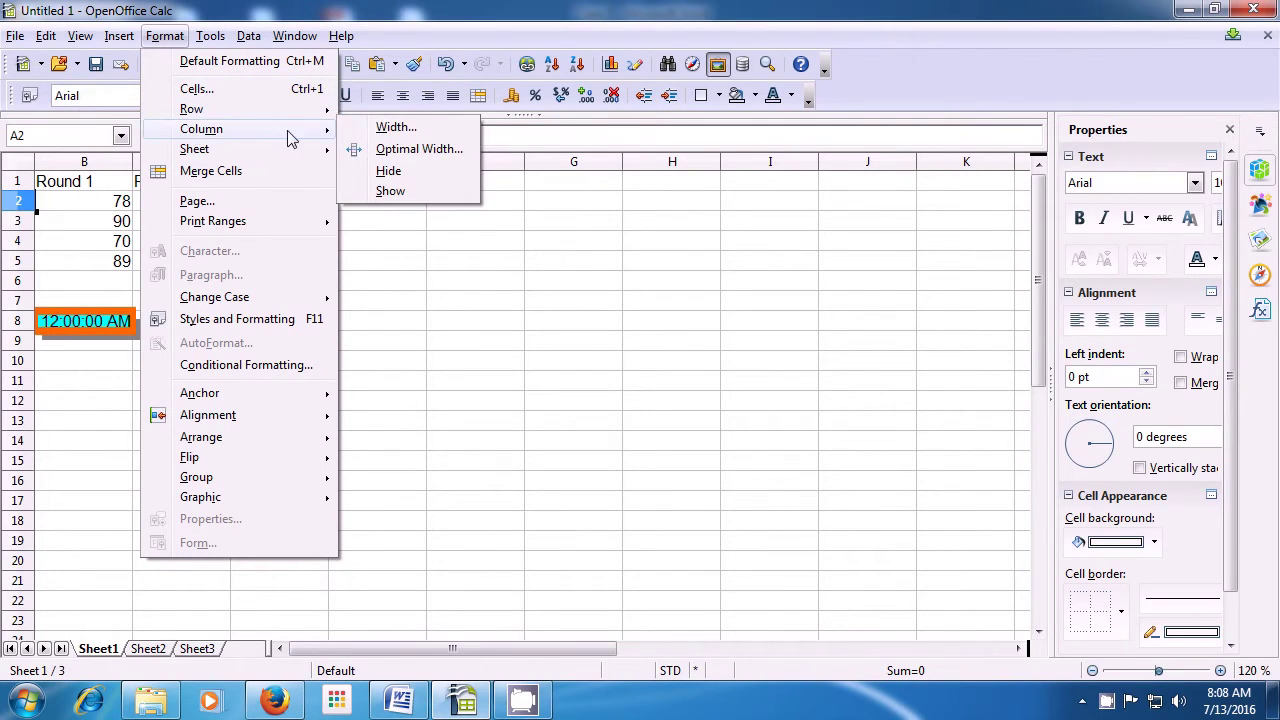
pyautogui.click(389, 191)
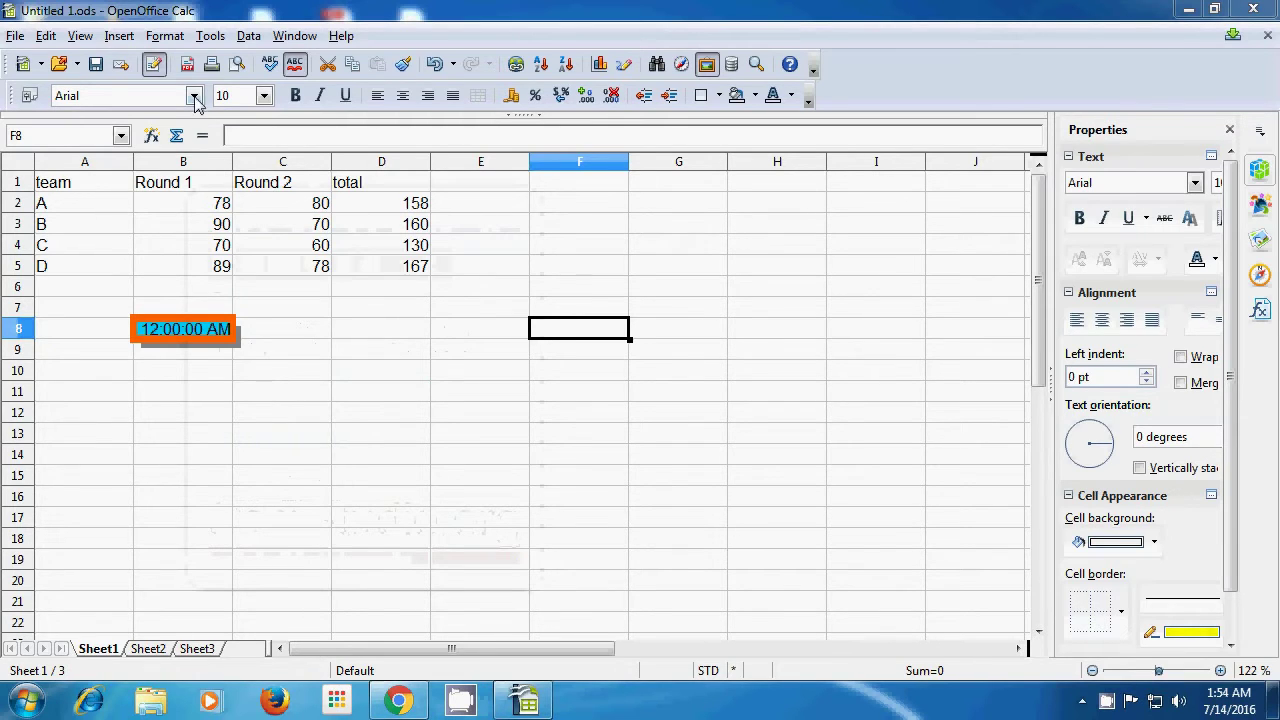
# Rename Sheet1 as Computer Shiksha
pyautogui.click(166, 37)
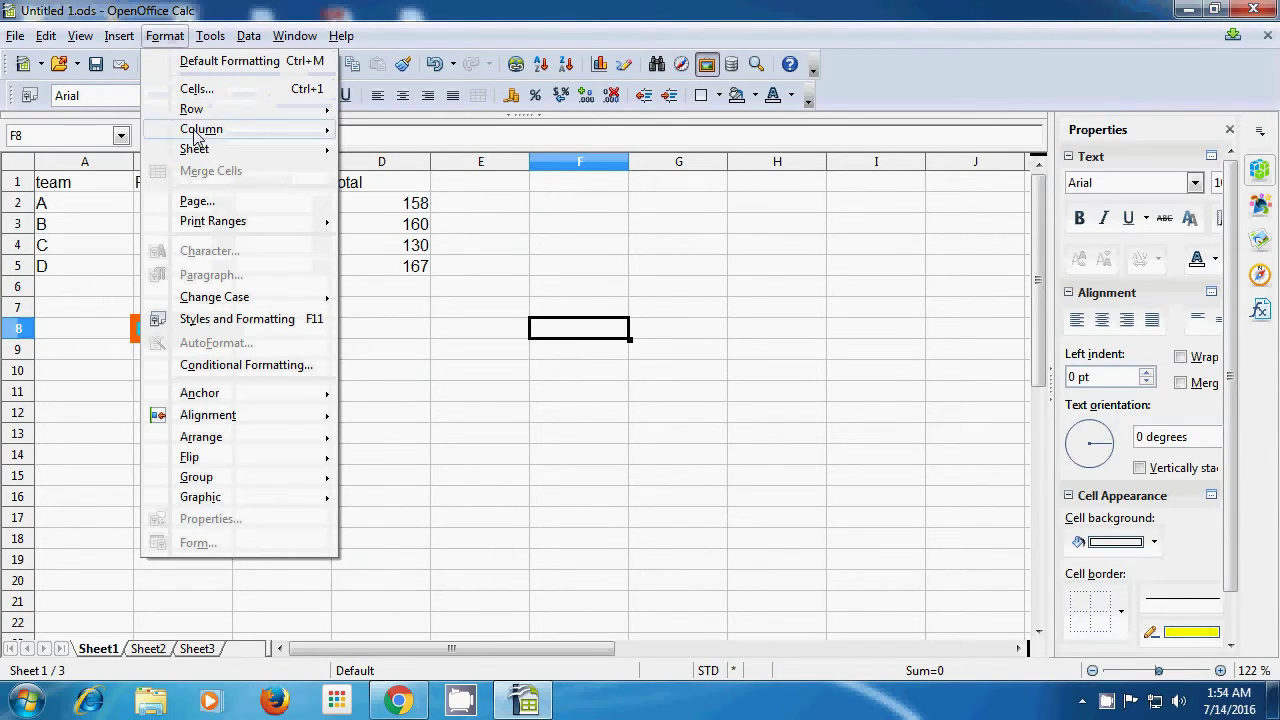
pyautogui.moveTo(202, 155)
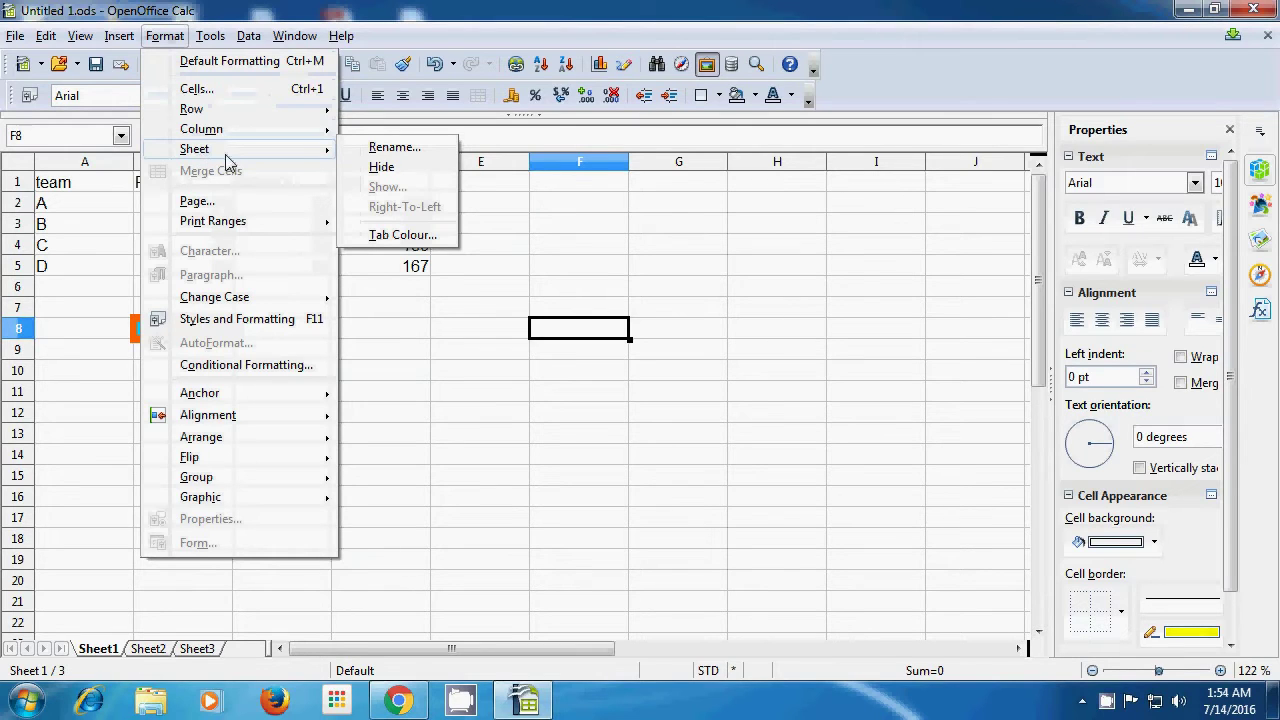
pyautogui.click(387, 150)
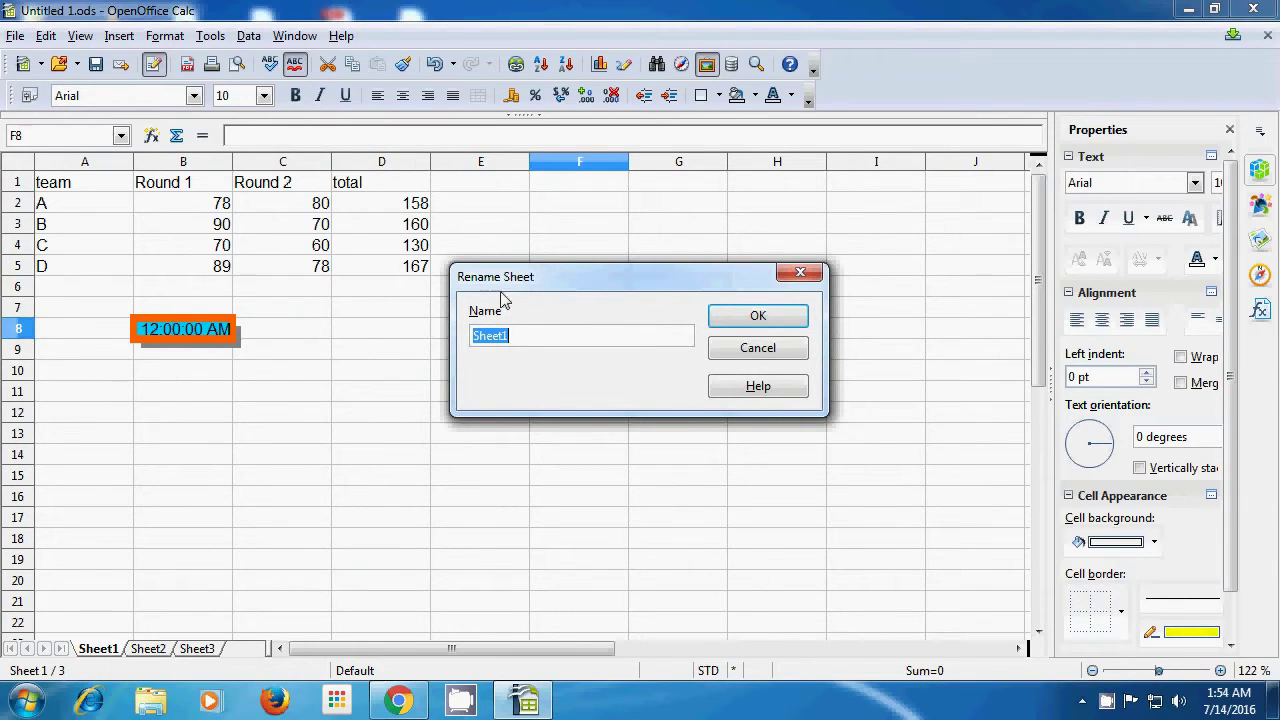
pyautogui.click(513, 335)
pyautogui.press('BackSpace')
pyautogui.press('BackSpace')
pyautogui.press('BackSpace')
pyautogui.press('BackSpace')
pyautogui.press('BackSpace')
pyautogui.press('BackSpace')
pyautogui.write('Computer S')
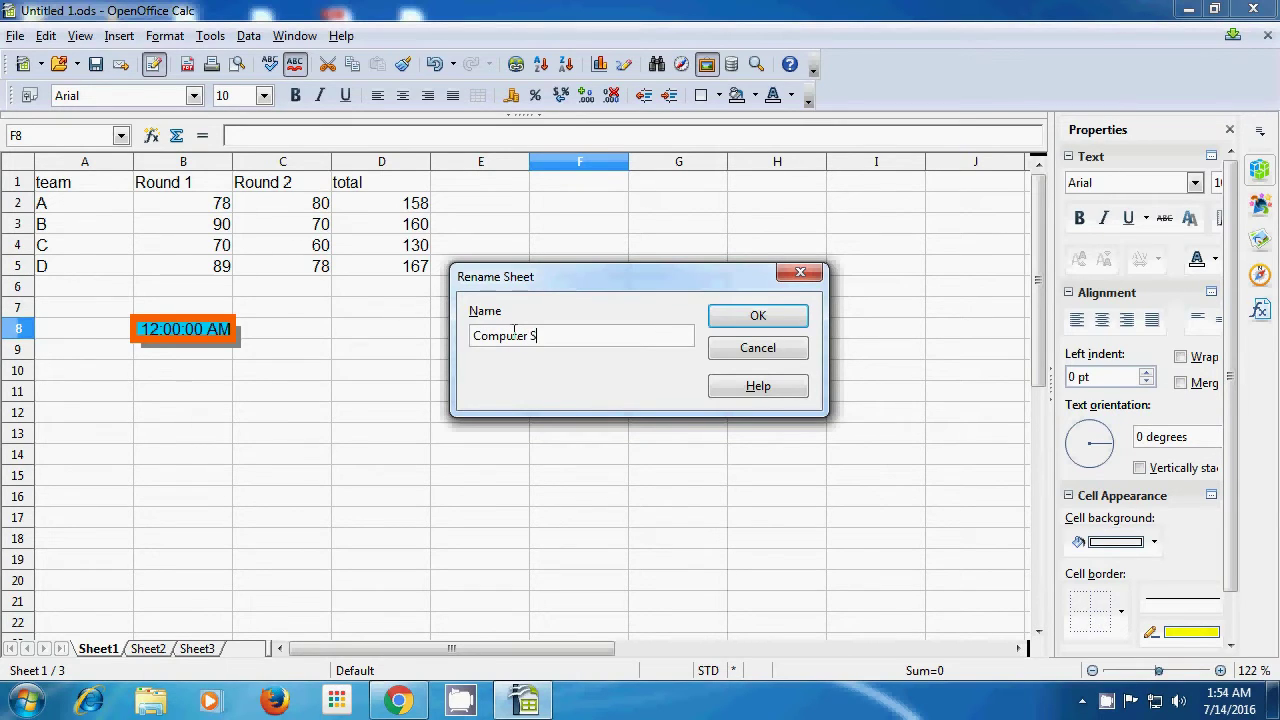
pyautogui.write('hiksha')
pyautogui.click(740, 320)
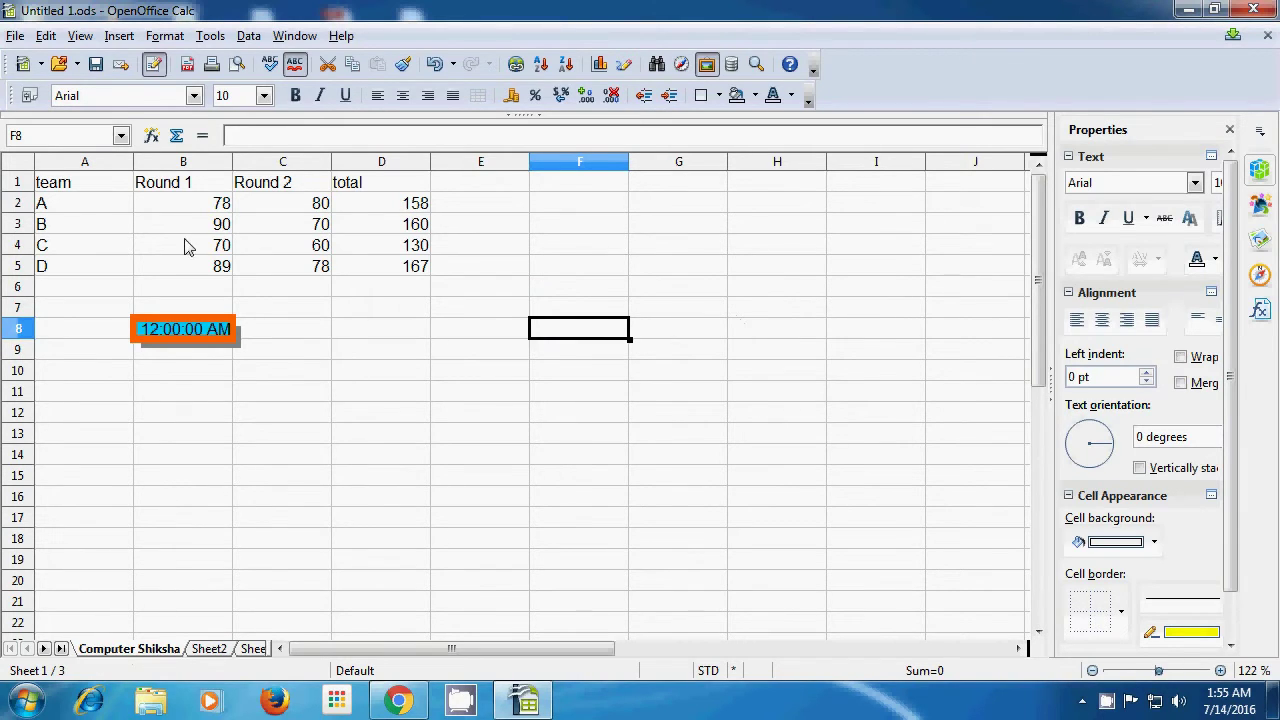
# Hide the Computer Shiksha sheet and show it again from the list of hidden sheets
pyautogui.click(170, 38)
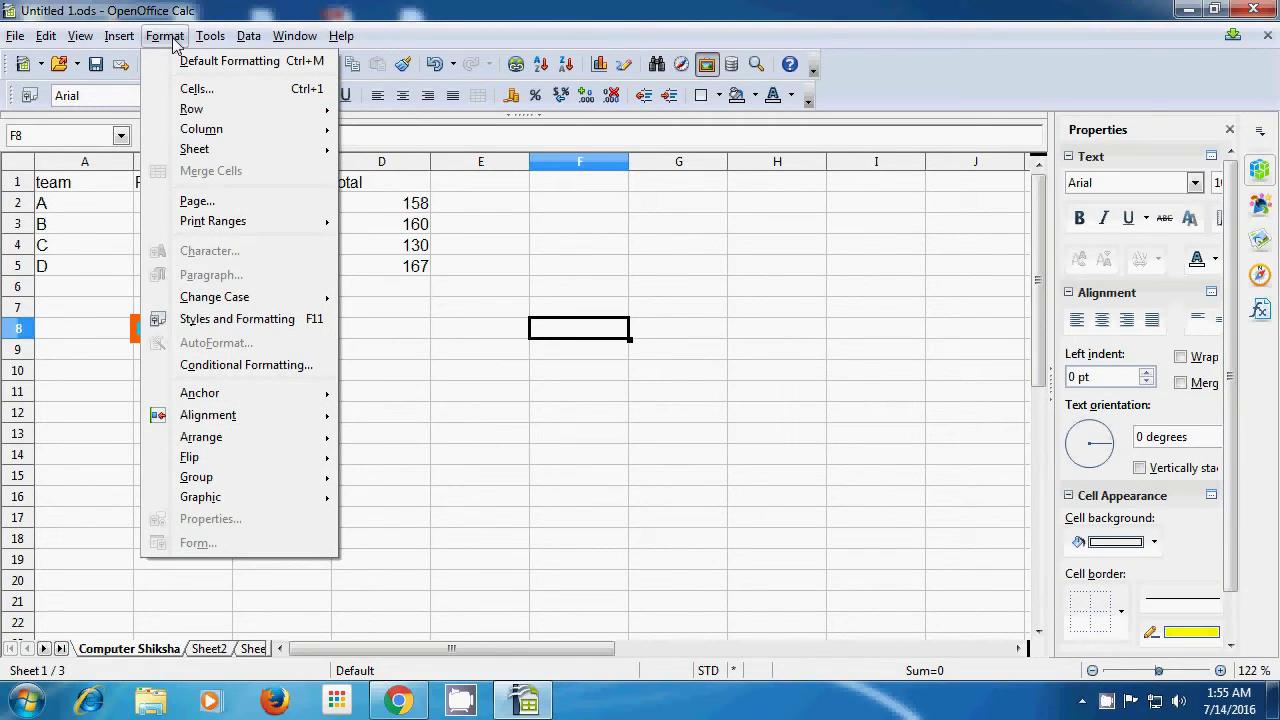
pyautogui.moveTo(203, 155)
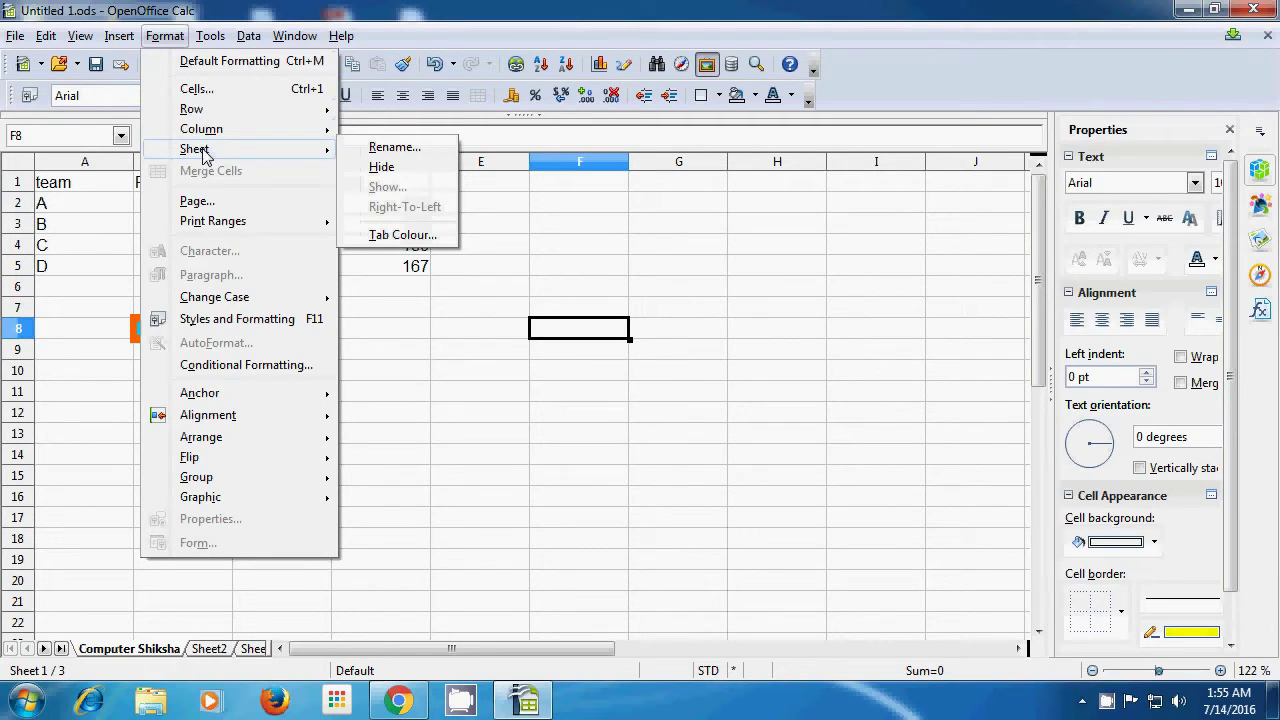
pyautogui.click(381, 167)
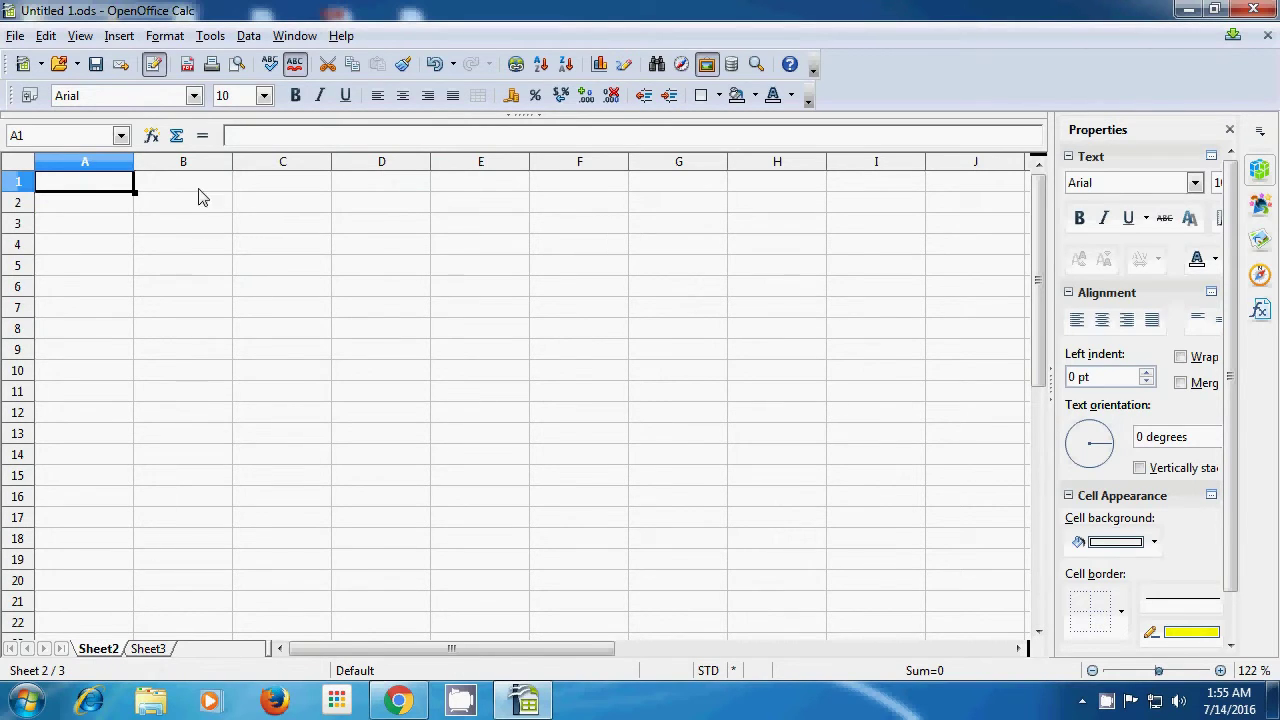
pyautogui.click(166, 36)
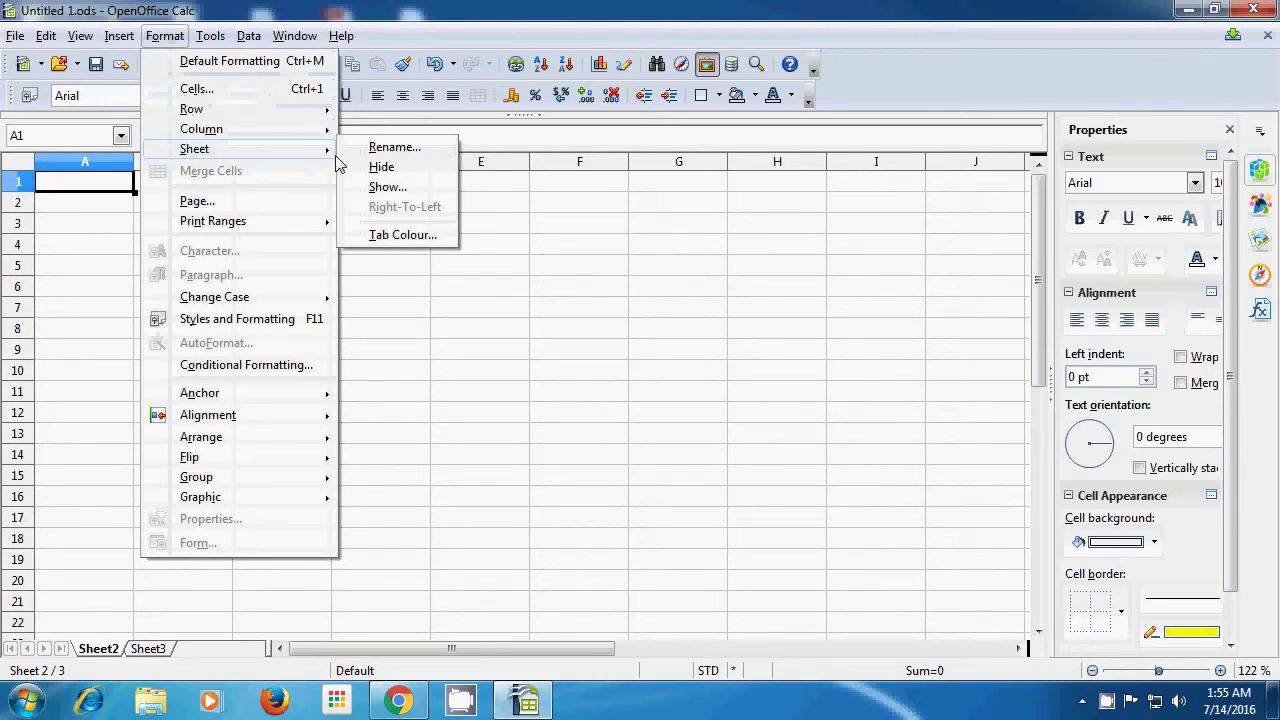
pyautogui.click(388, 190)
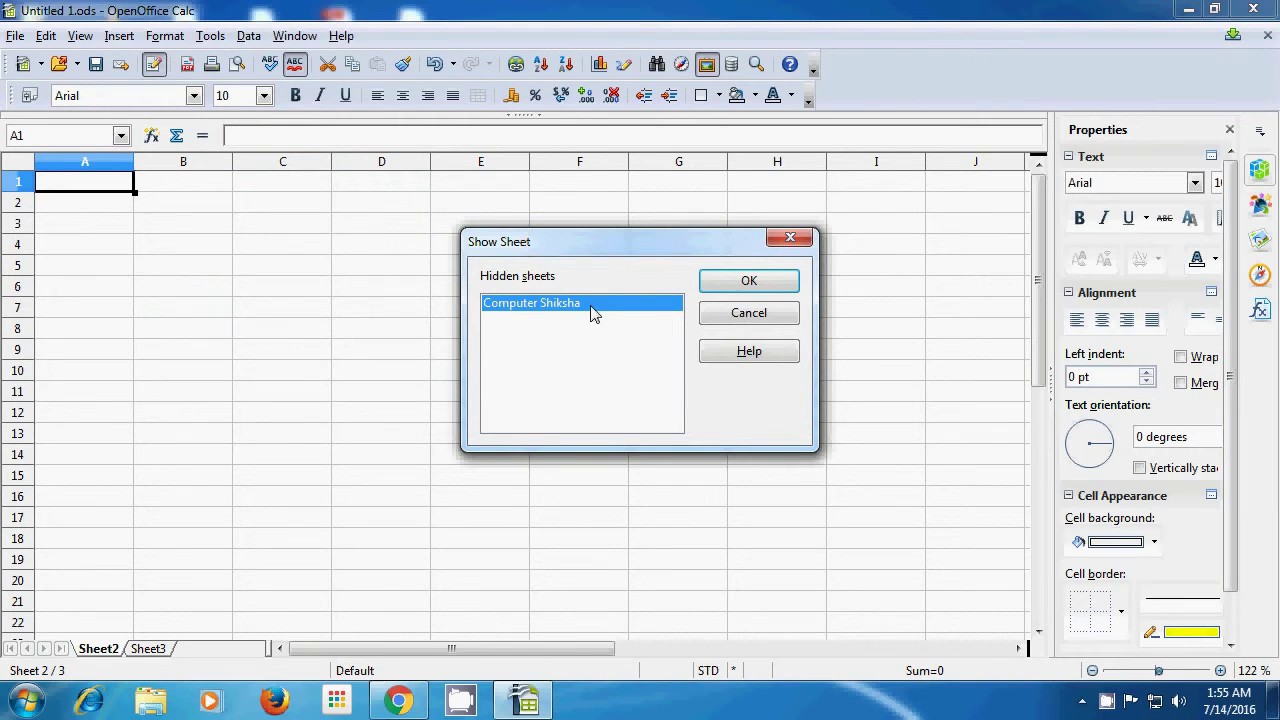
pyautogui.click(726, 284)
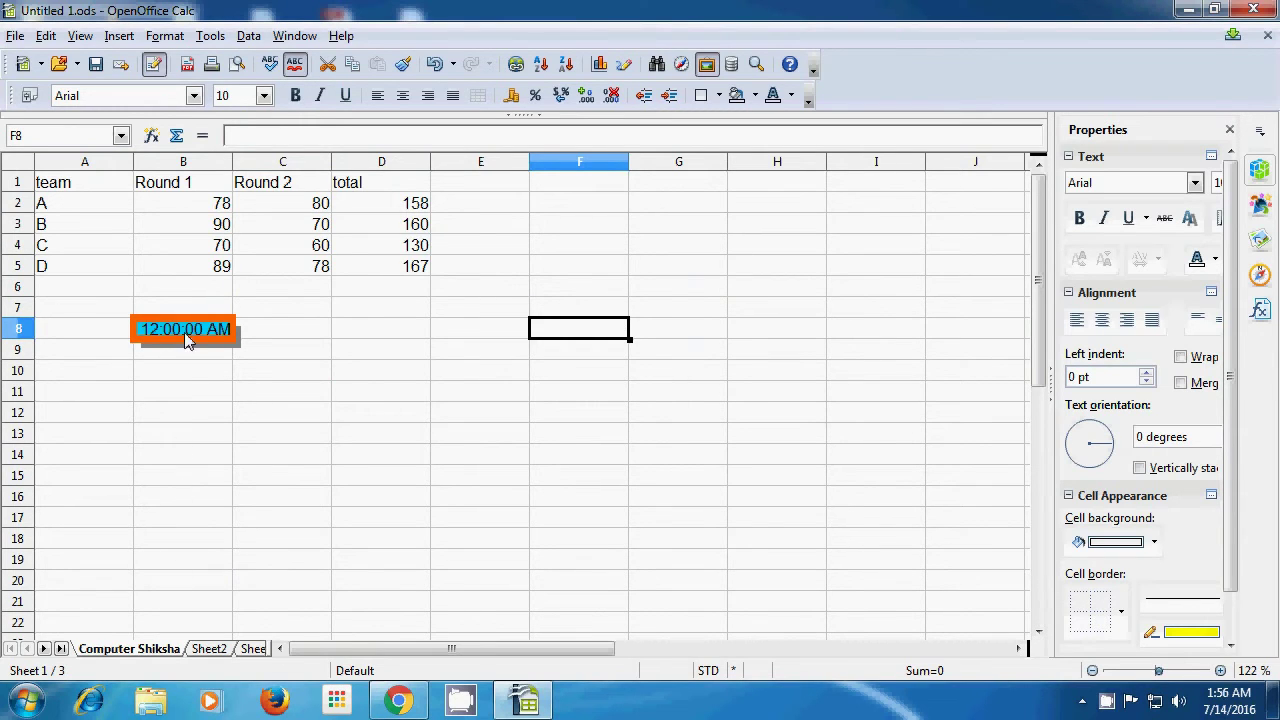
# Set the tab colour of the Computer Shiksha sheet to Red
pyautogui.click(172, 37)
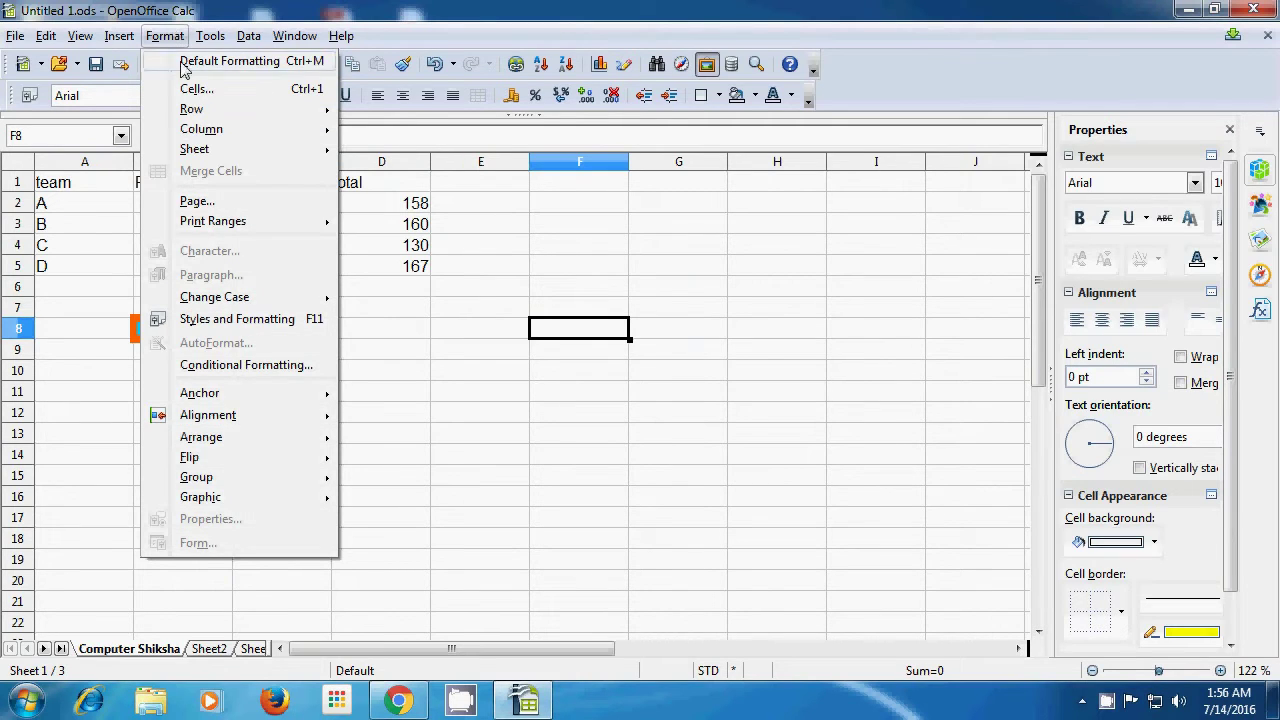
pyautogui.moveTo(199, 154)
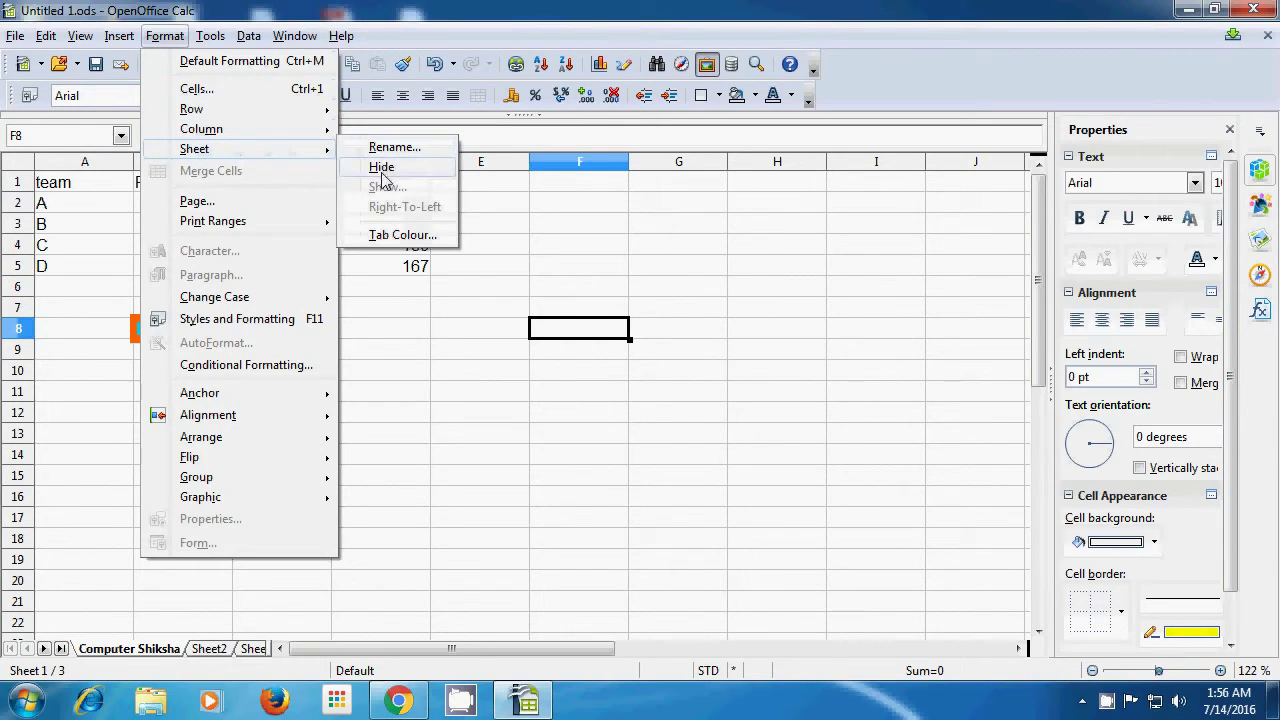
pyautogui.click(396, 236)
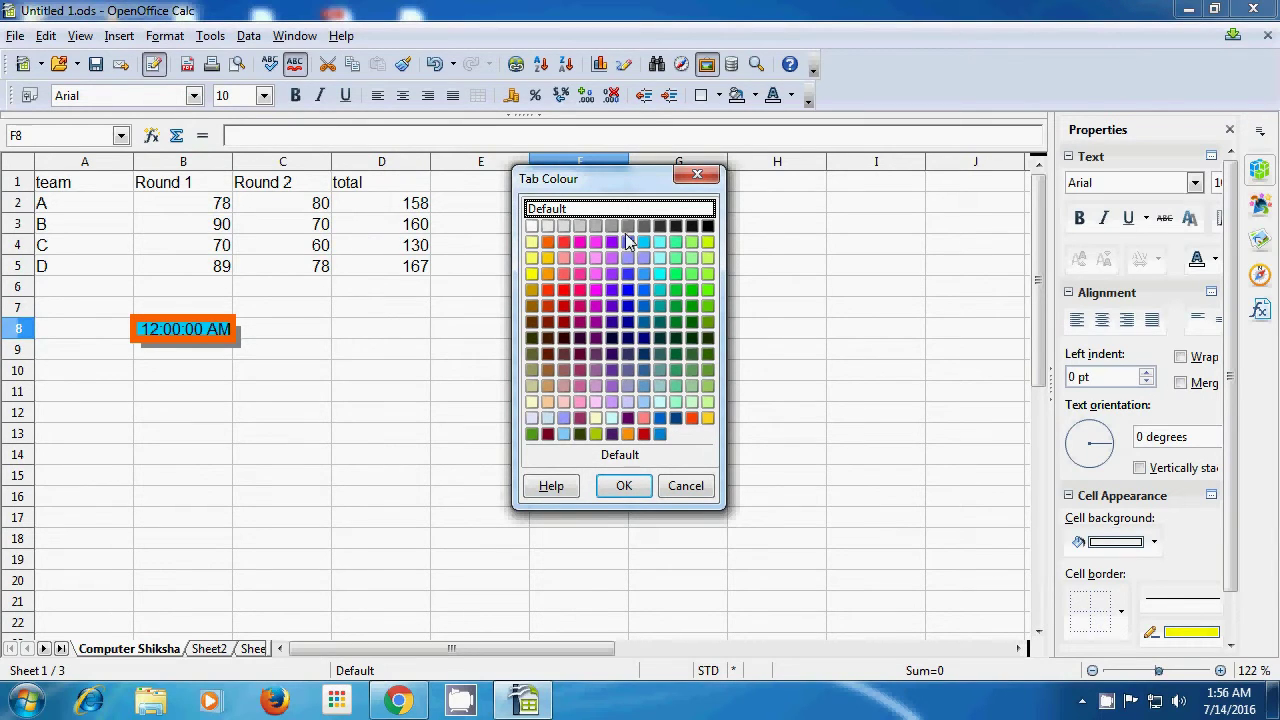
pyautogui.click(564, 242)
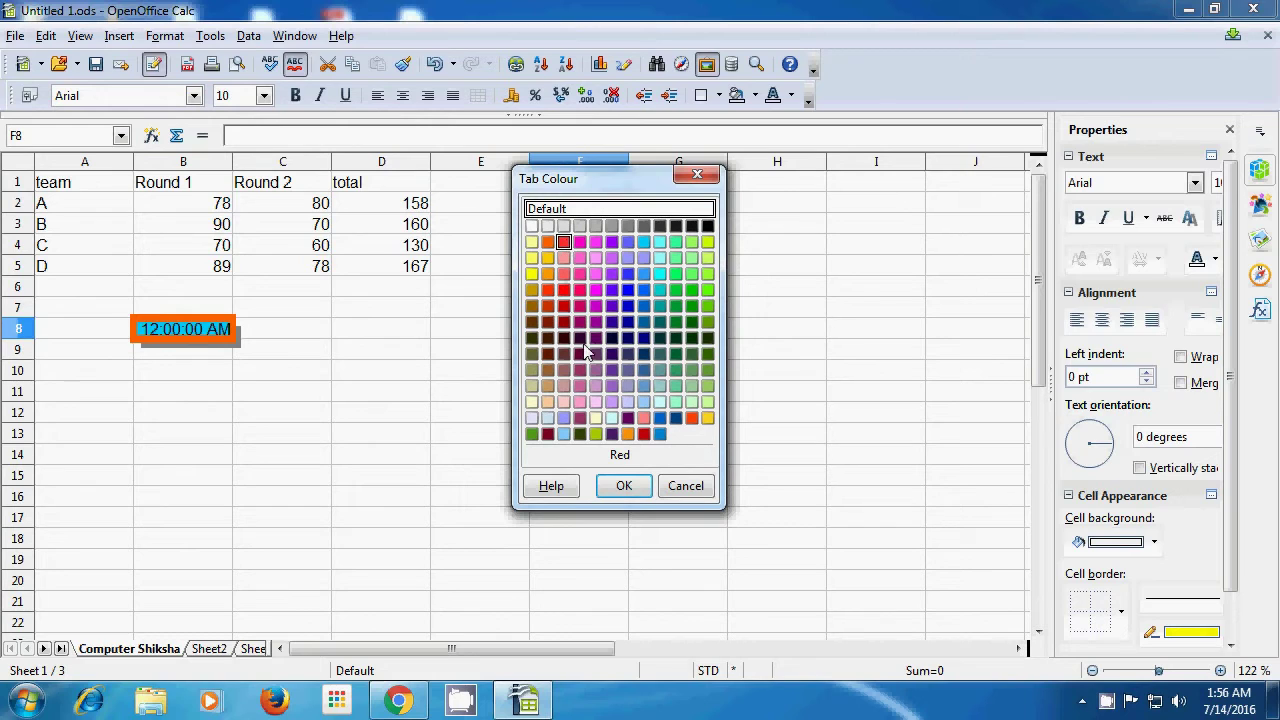
pyautogui.click(624, 487)
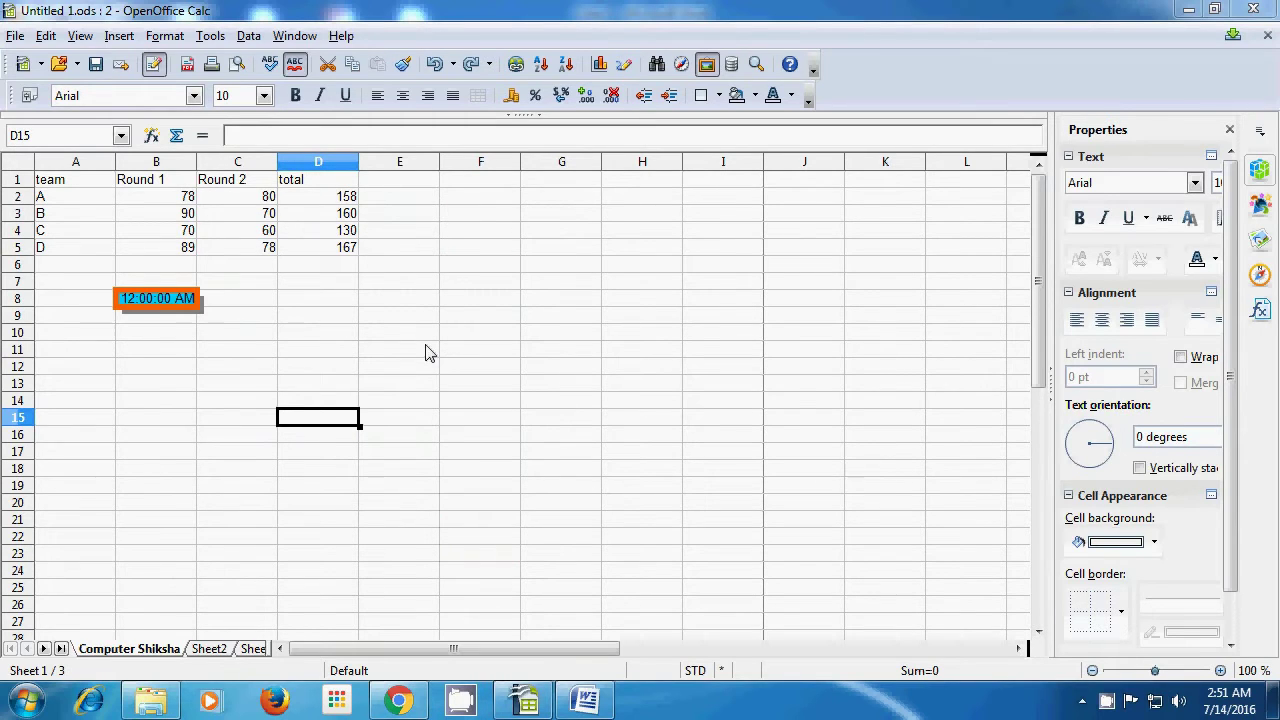
# Enter a in cell D11 and b in cell E11
pyautogui.click(340, 359)
pyautogui.write('a')
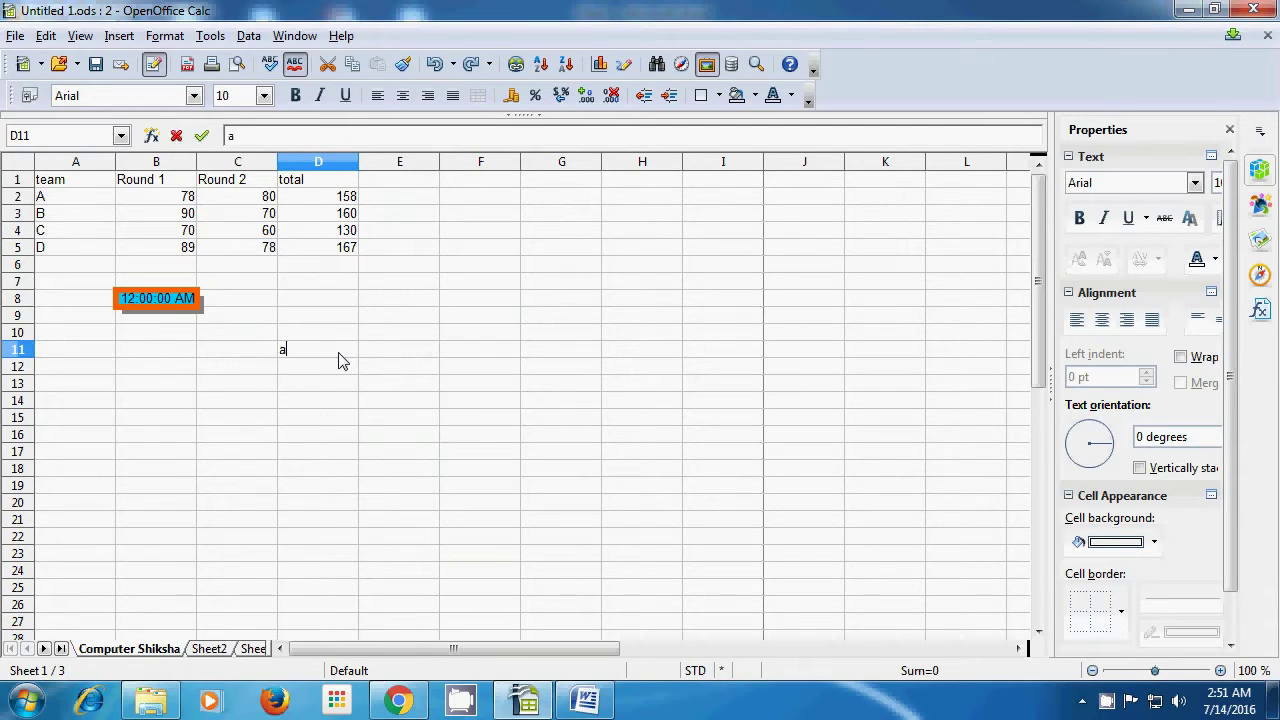
pyautogui.click(399, 354)
pyautogui.write('b')
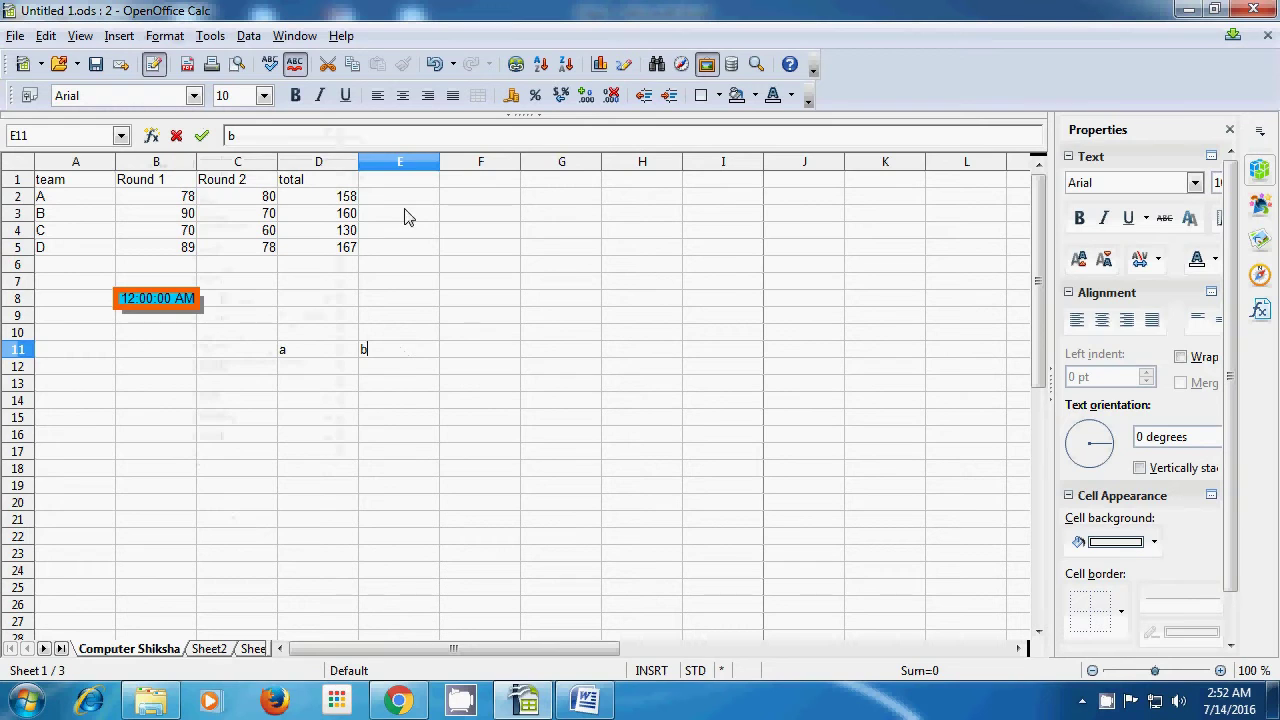
# Merge cells D11 and E11, moving the hidden cell's contents into the first cell, and go to cell D14
pyautogui.click(167, 36)
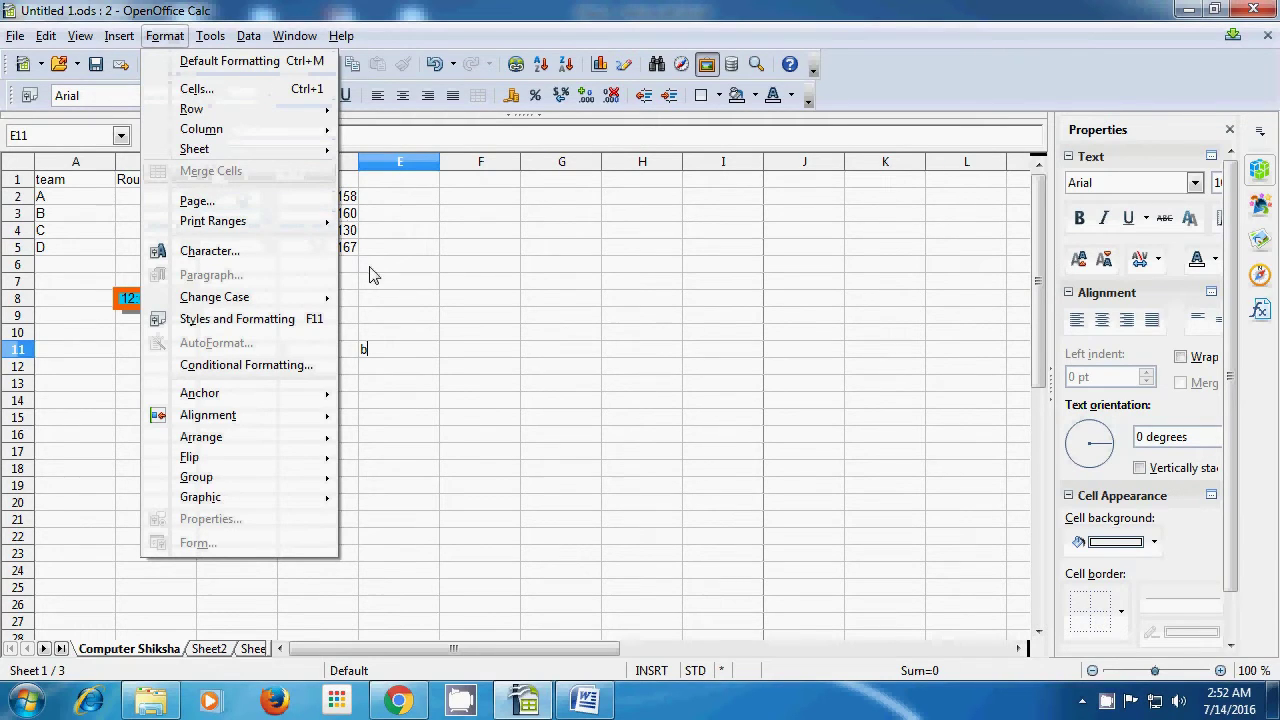
pyautogui.click(405, 293)
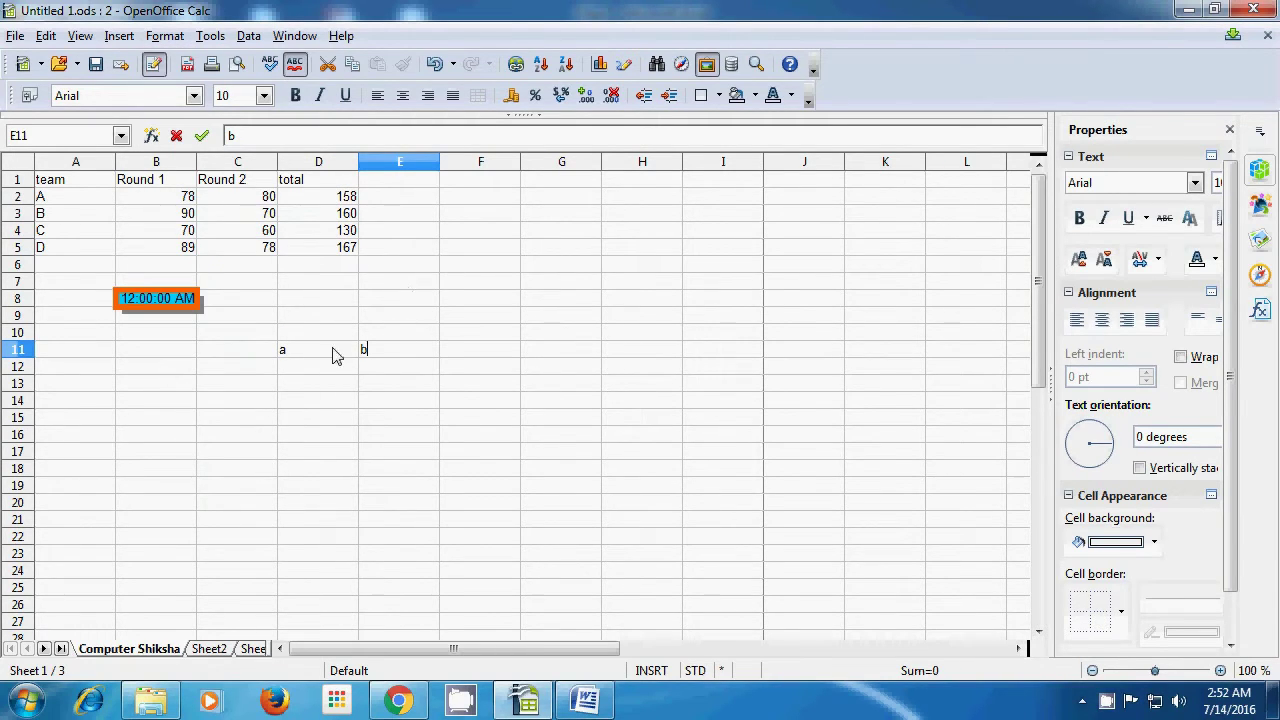
pyautogui.moveTo(299, 354); pyautogui.dragTo(393, 357)
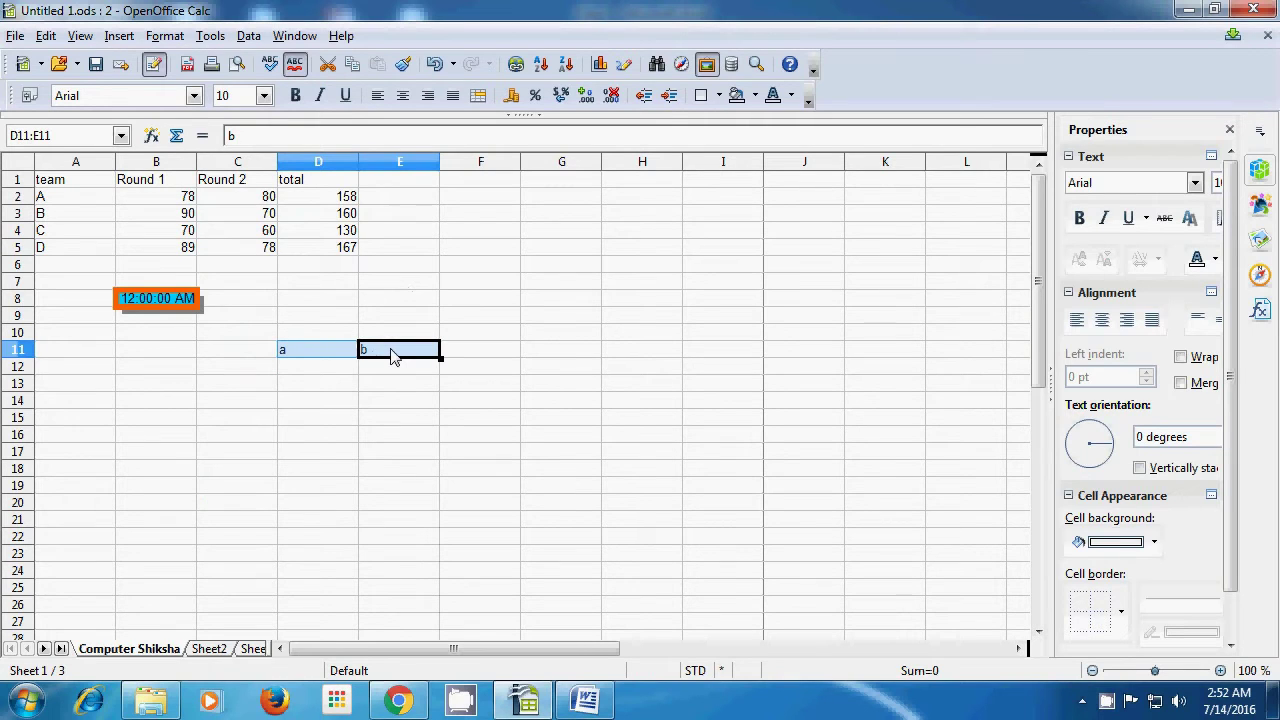
pyautogui.click(168, 37)
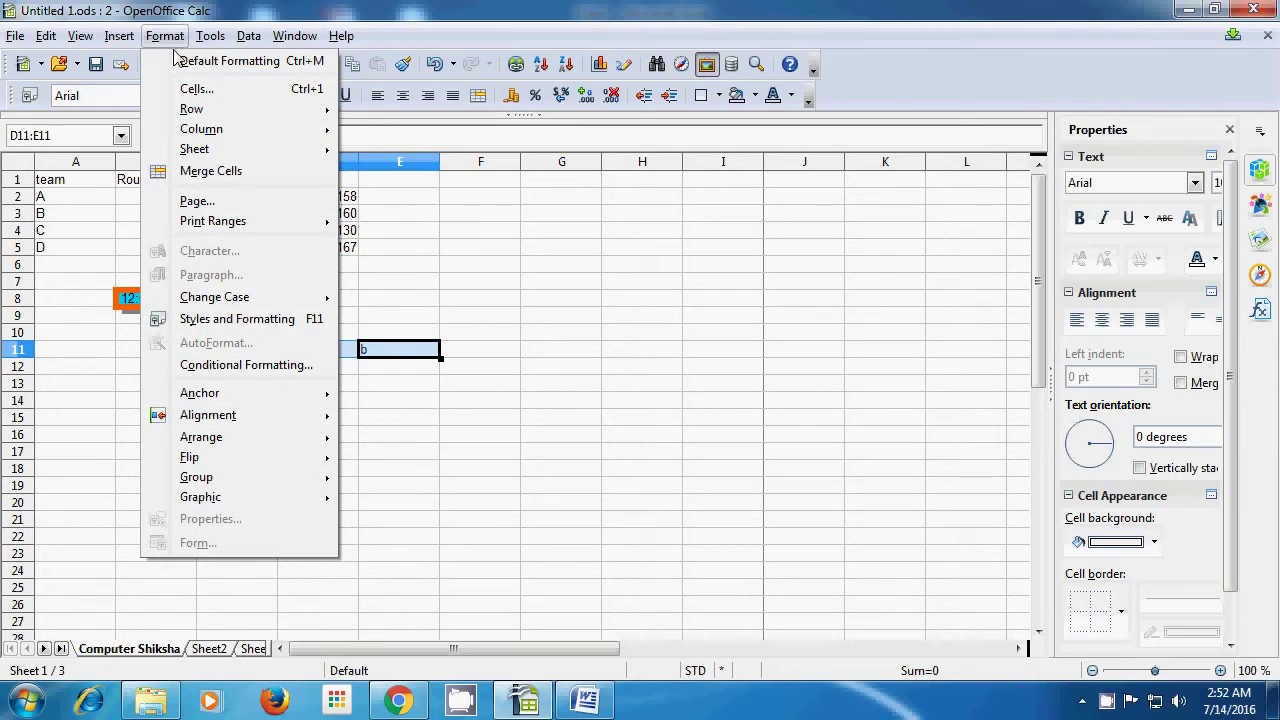
pyautogui.click(213, 172)
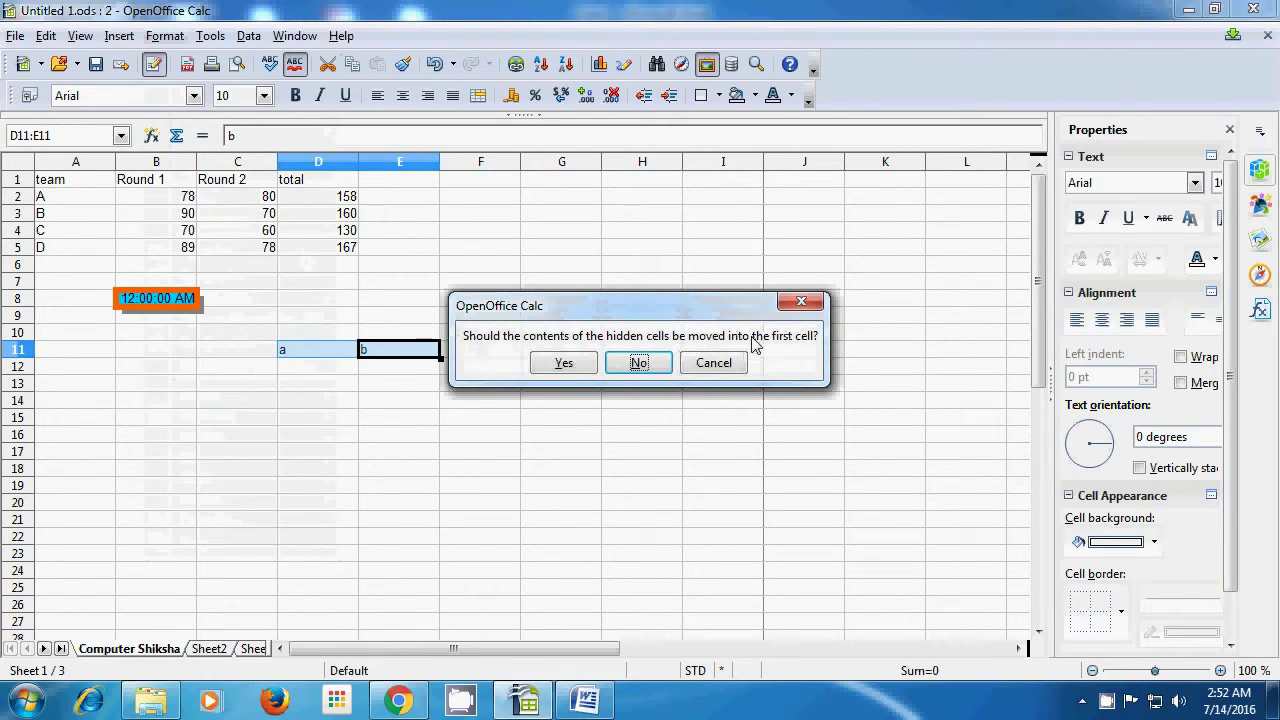
pyautogui.click(562, 364)
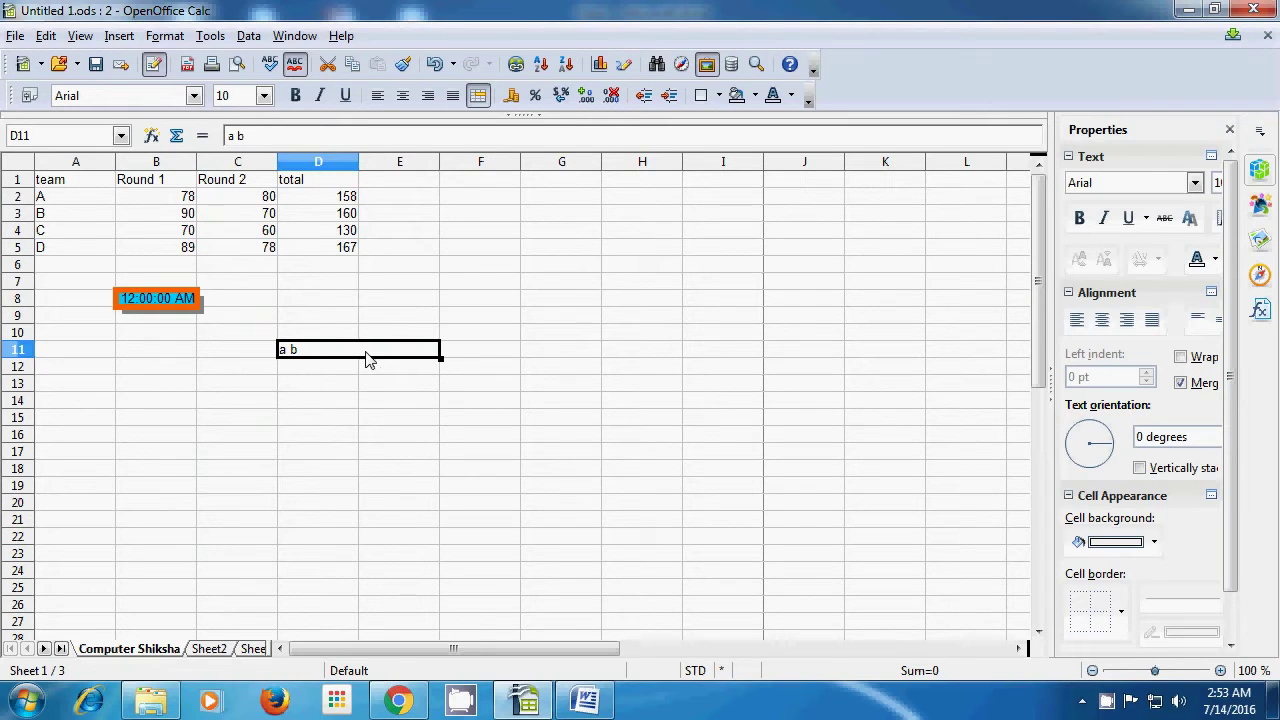
pyautogui.press('Down')
pyautogui.press('Down')
pyautogui.press('Down')
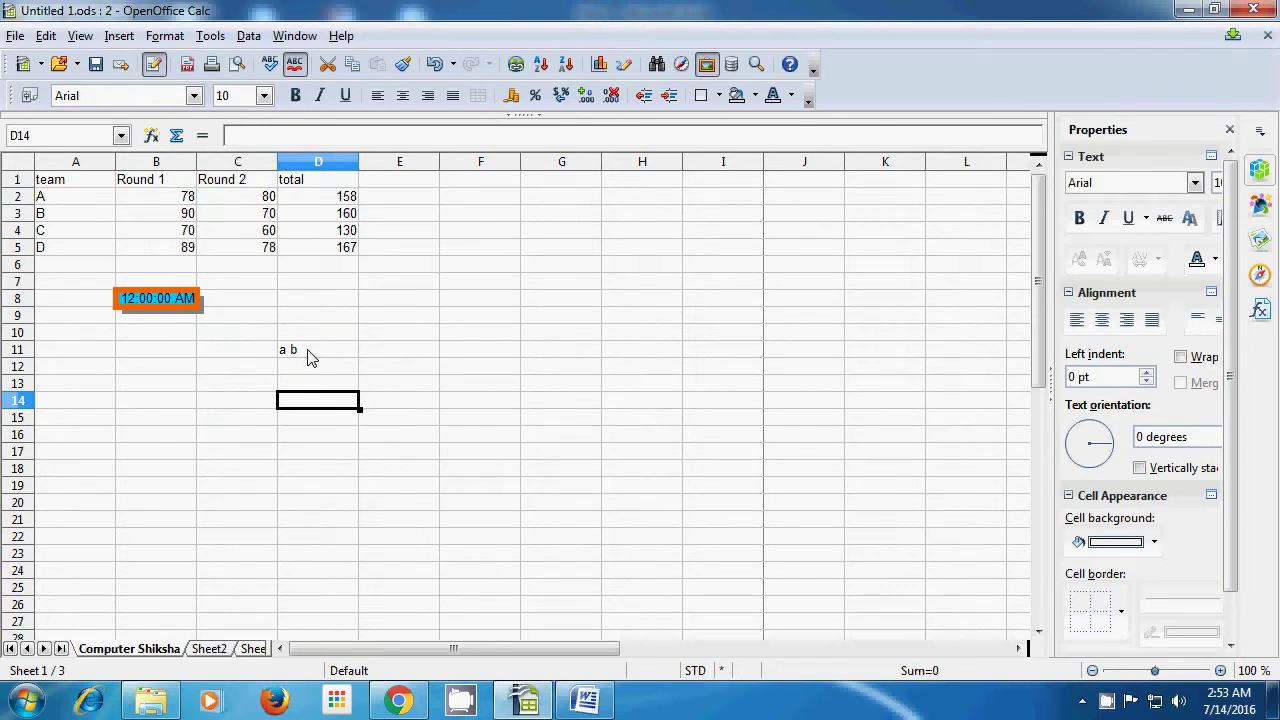
# Enter c in cell E11 and merge D11:E11 without moving the hidden cell's contents into the first cell
pyautogui.click(381, 358)
pyautogui.write('c')
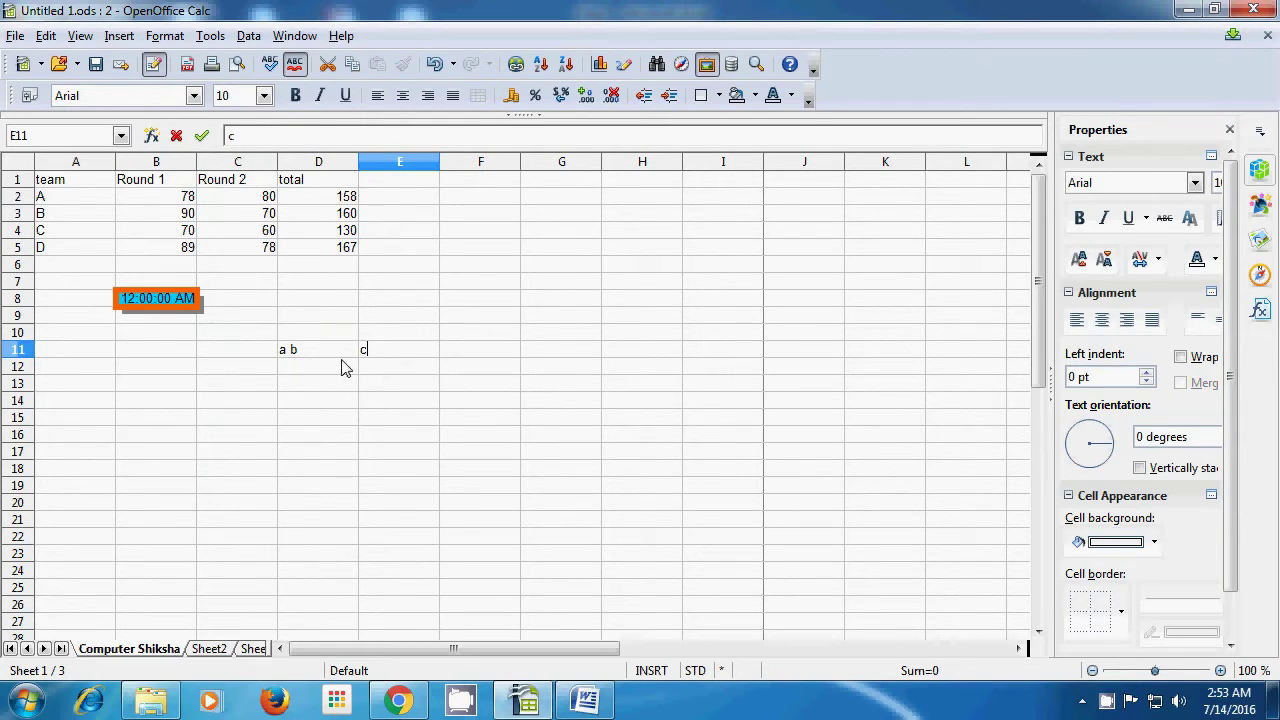
pyautogui.moveTo(306, 355); pyautogui.dragTo(389, 360)
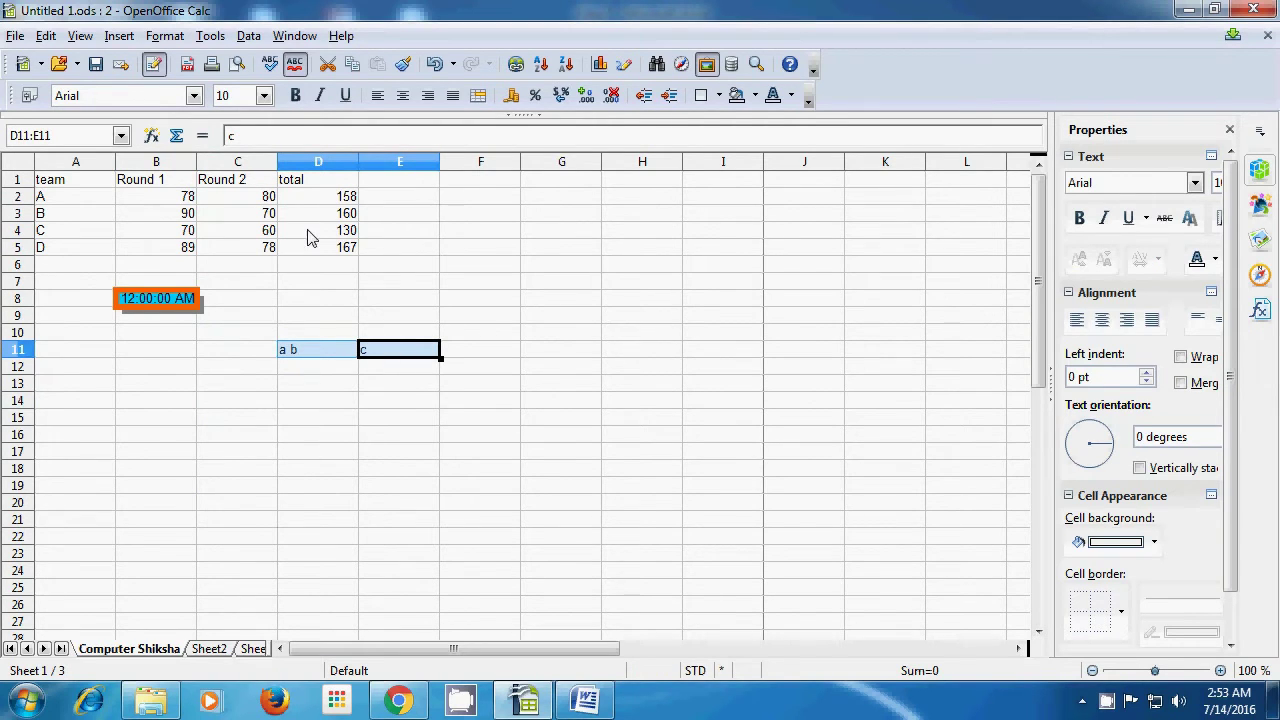
pyautogui.click(172, 37)
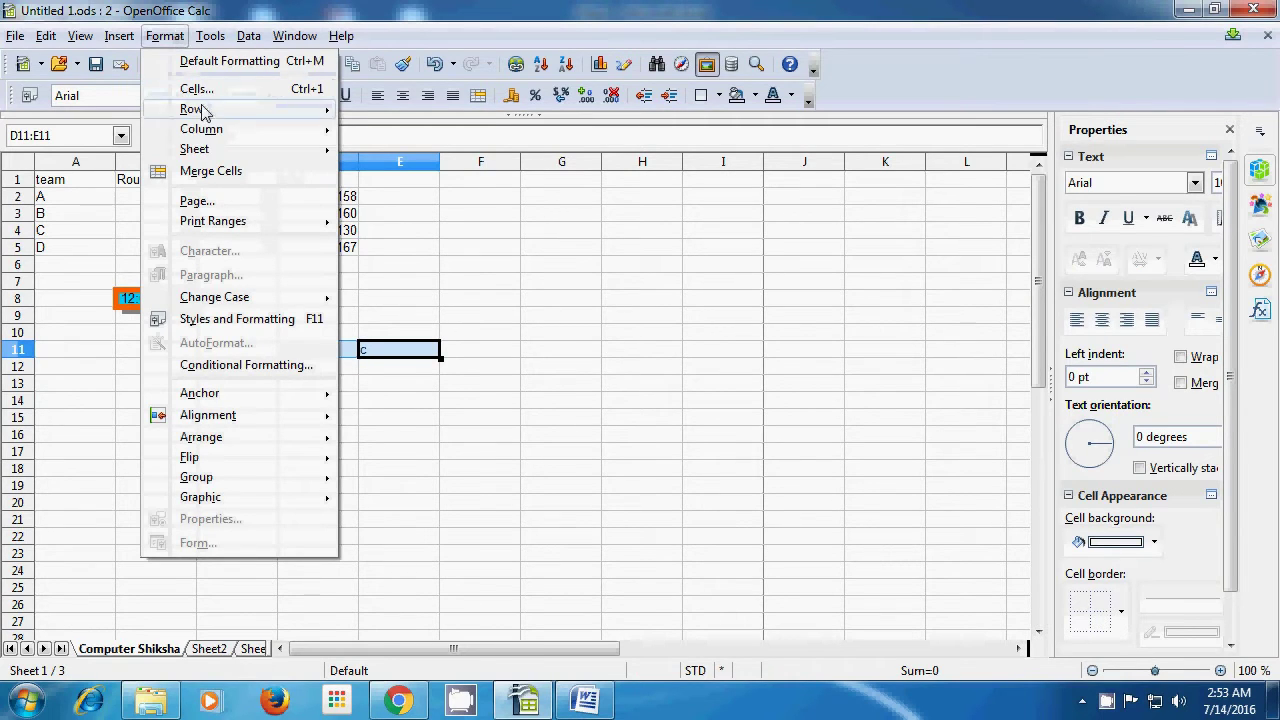
pyautogui.click(216, 171)
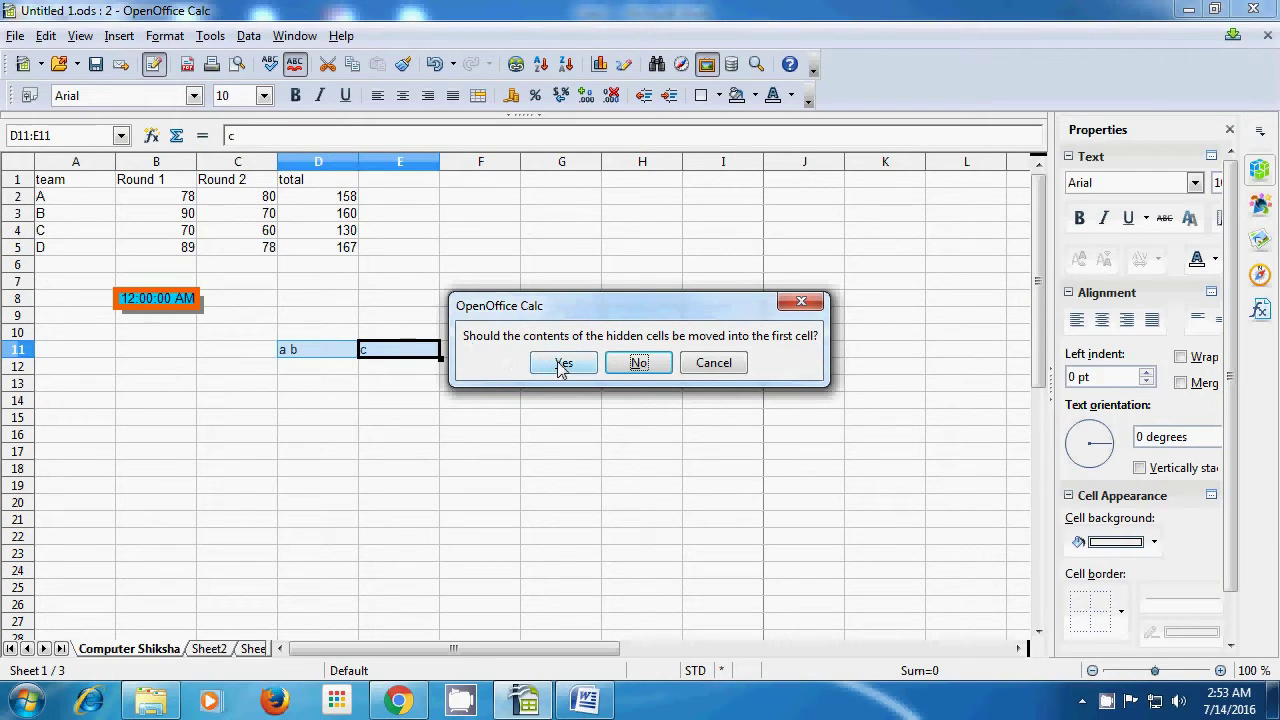
pyautogui.click(637, 364)
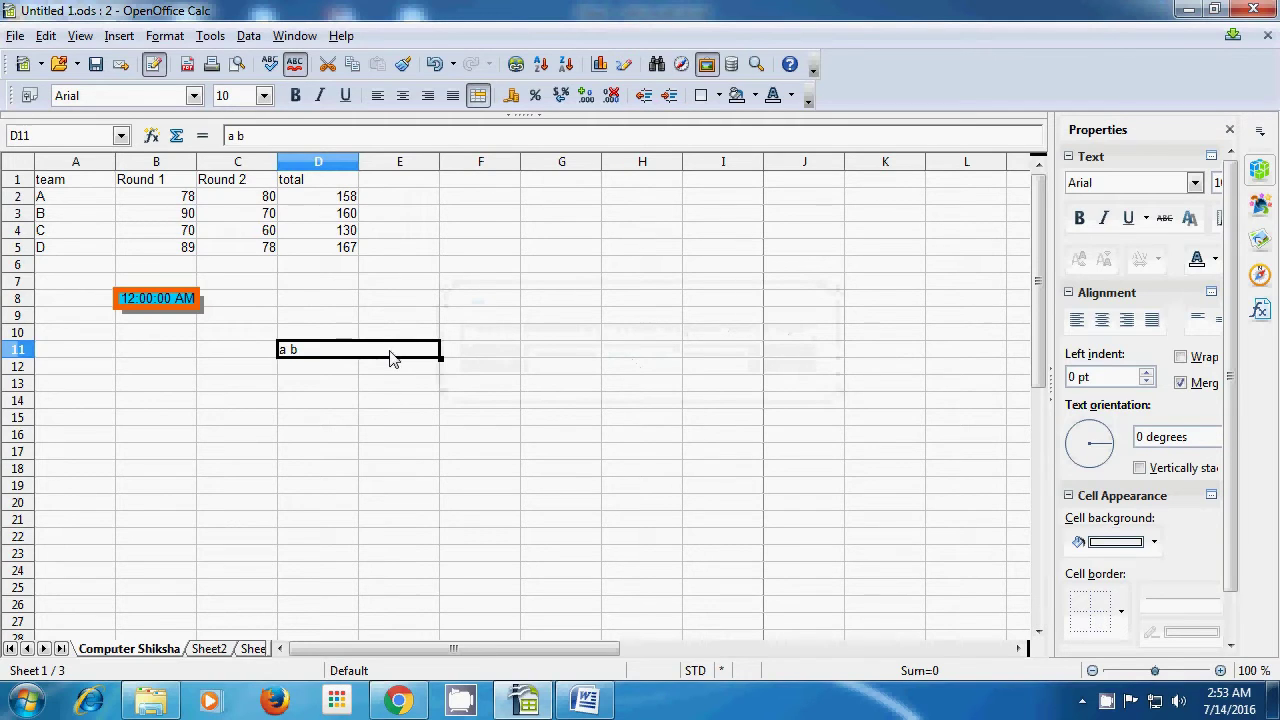
# Unmerge D11:E11 and merge the cells again, this time moving the hidden cell's contents into the first cell
pyautogui.click(478, 95)
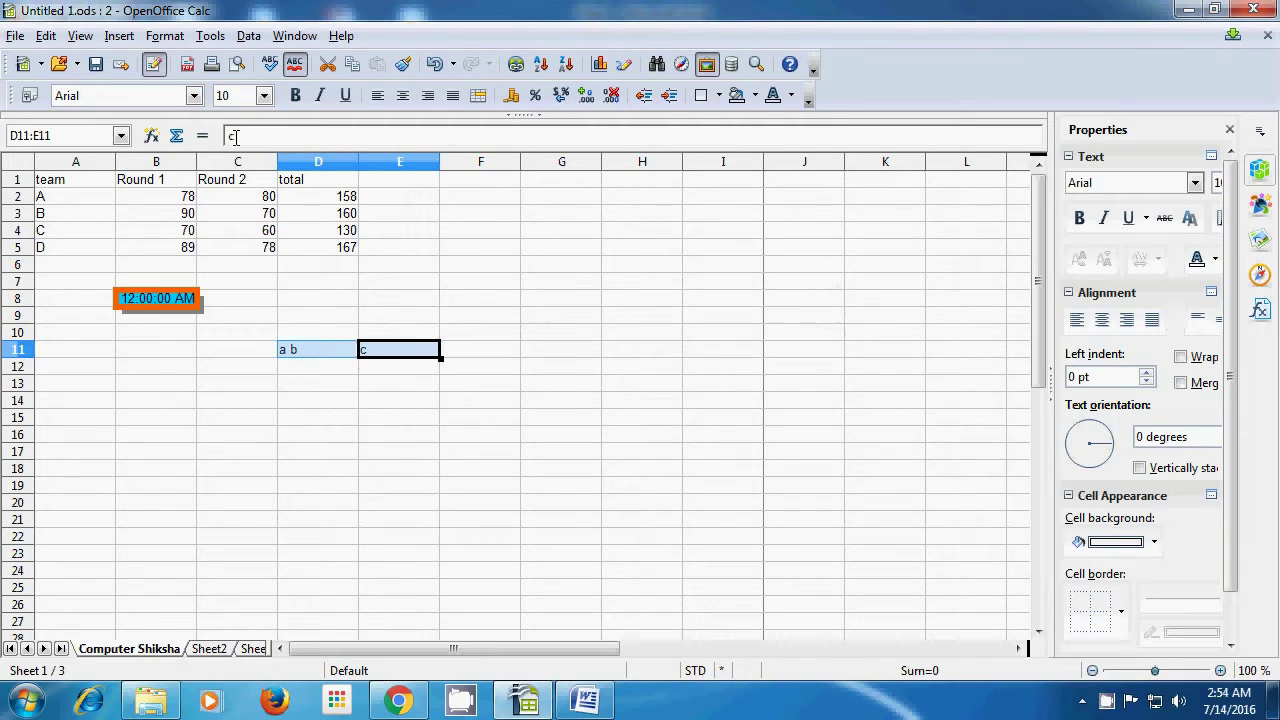
pyautogui.click(165, 36)
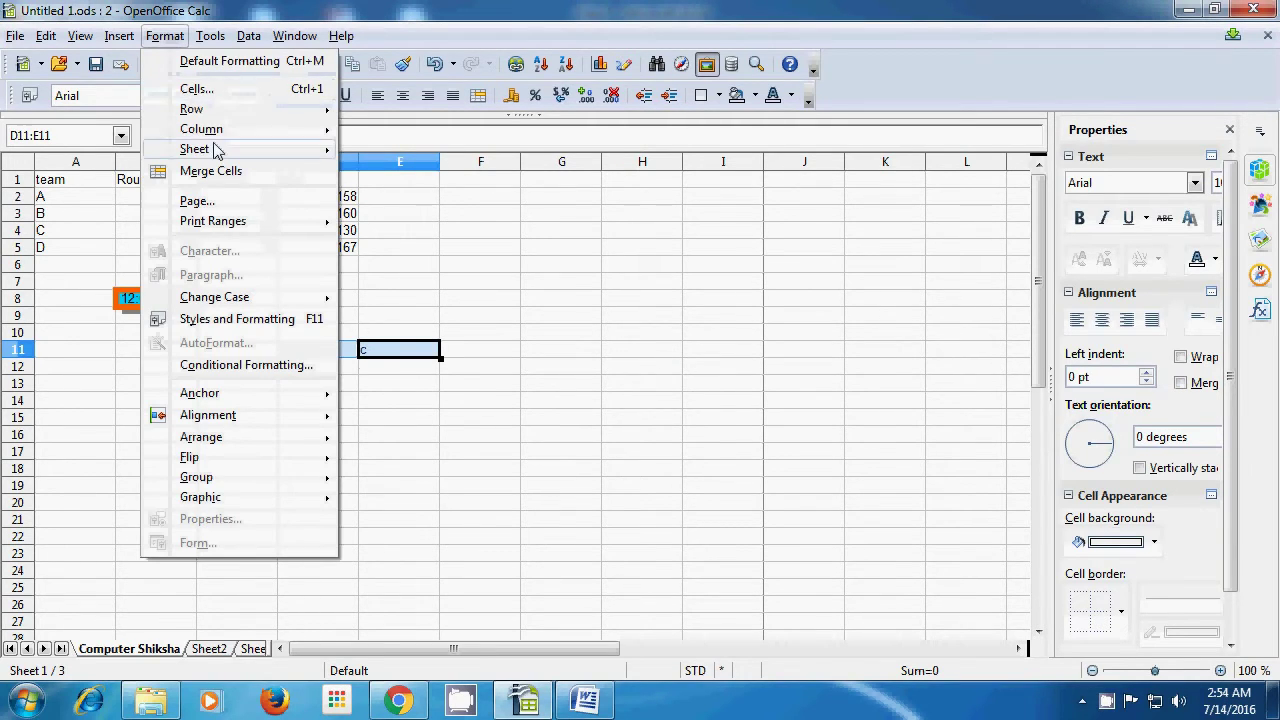
pyautogui.click(224, 172)
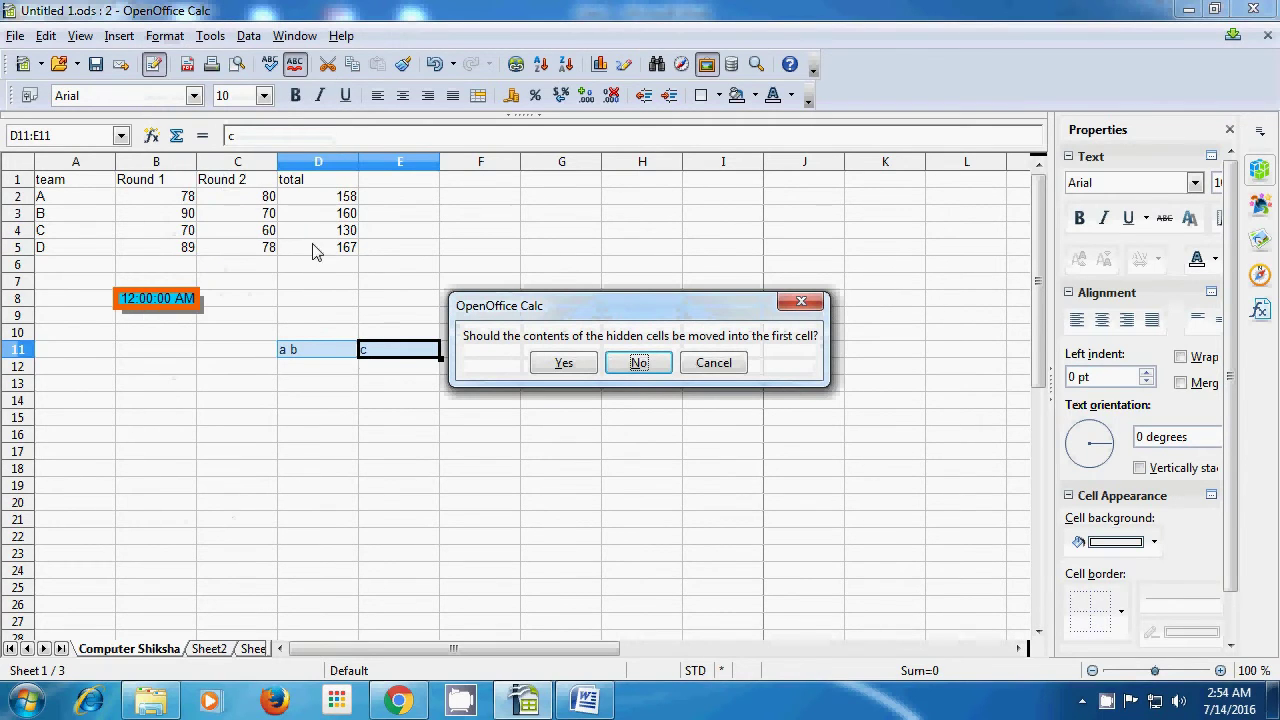
pyautogui.click(590, 370)
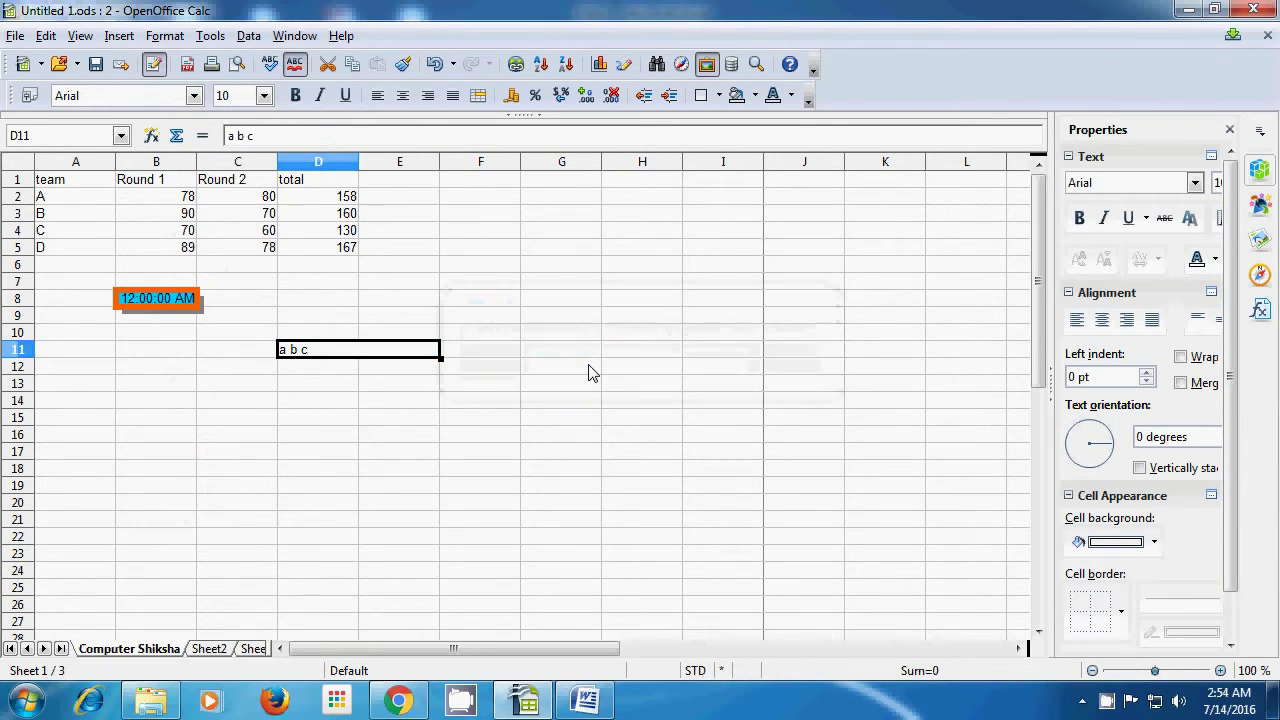
pyautogui.click(472, 402)
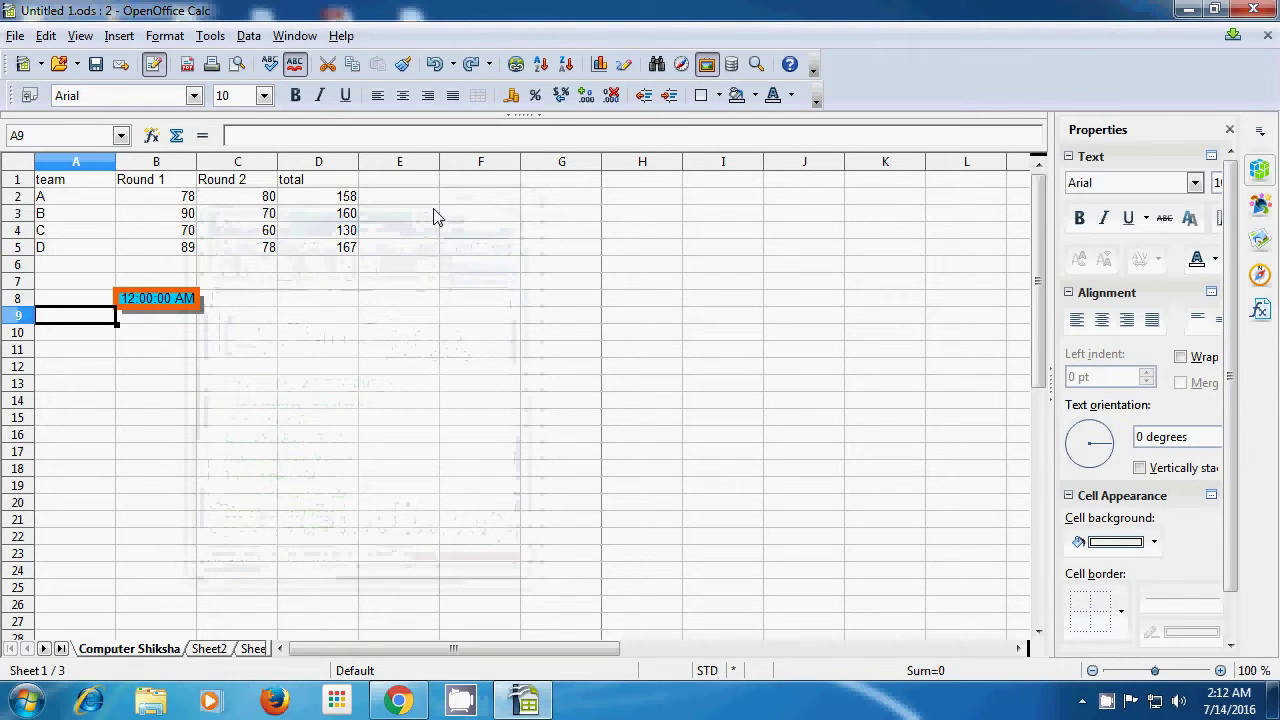
# Set the paper format of the Default page style to A6 and apply it
pyautogui.click(168, 38)
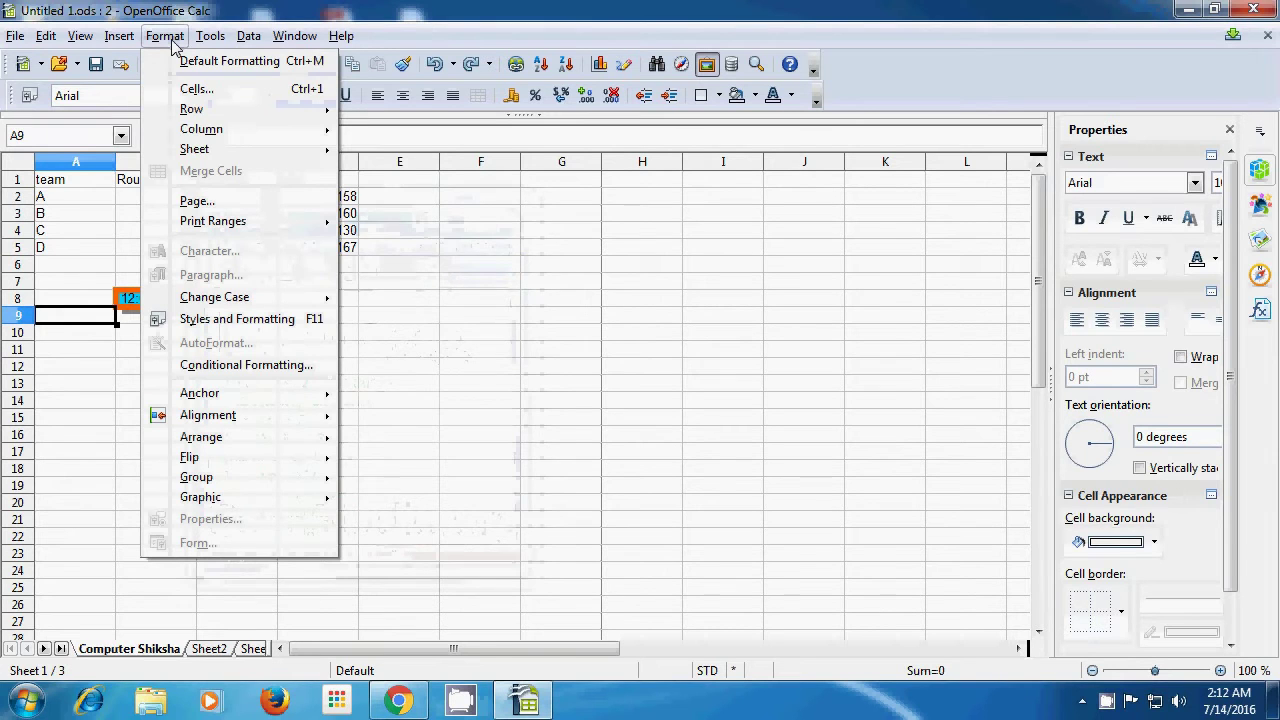
pyautogui.click(197, 202)
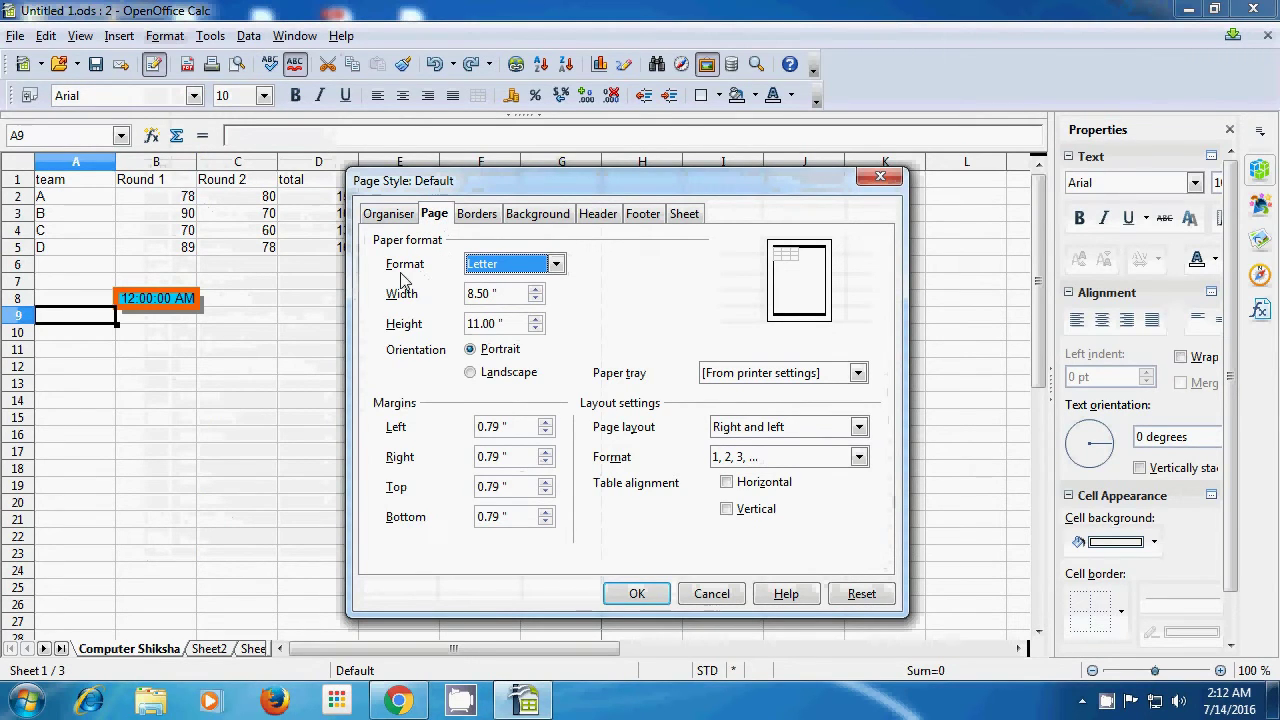
pyautogui.click(556, 266)
pyautogui.scroll(3, 530, 330)
pyautogui.click(529, 282)
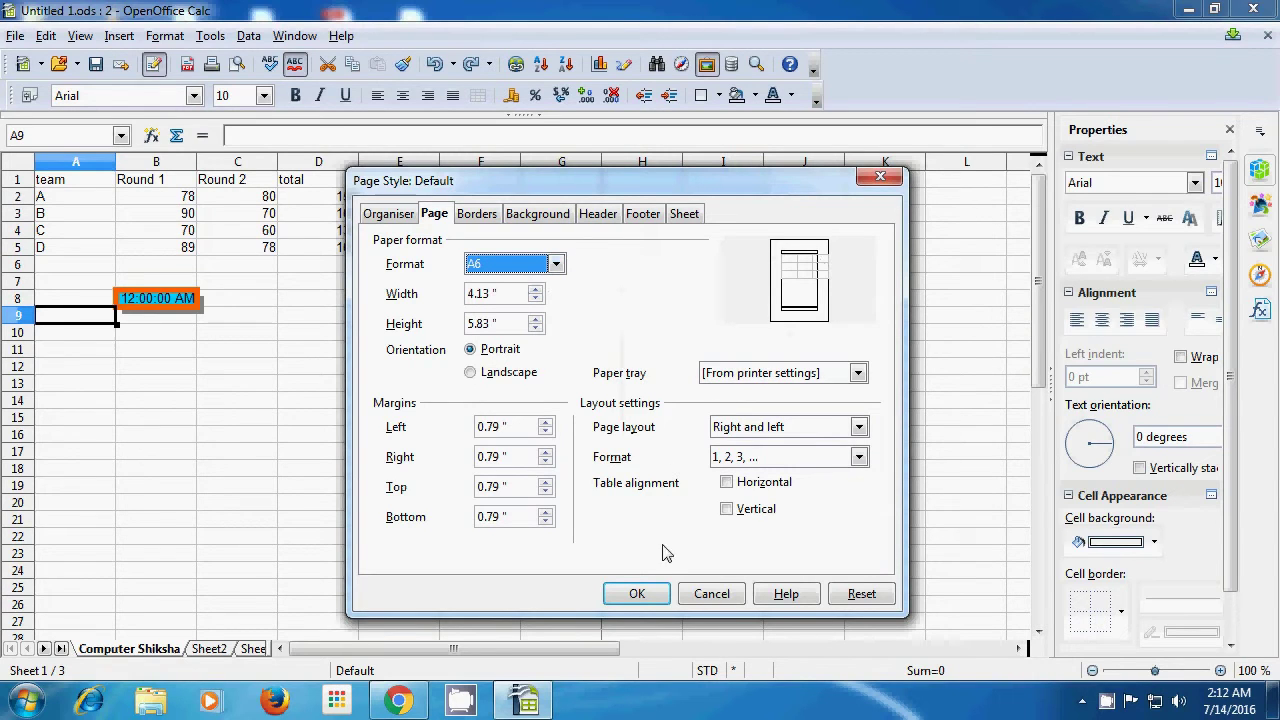
pyautogui.click(636, 594)
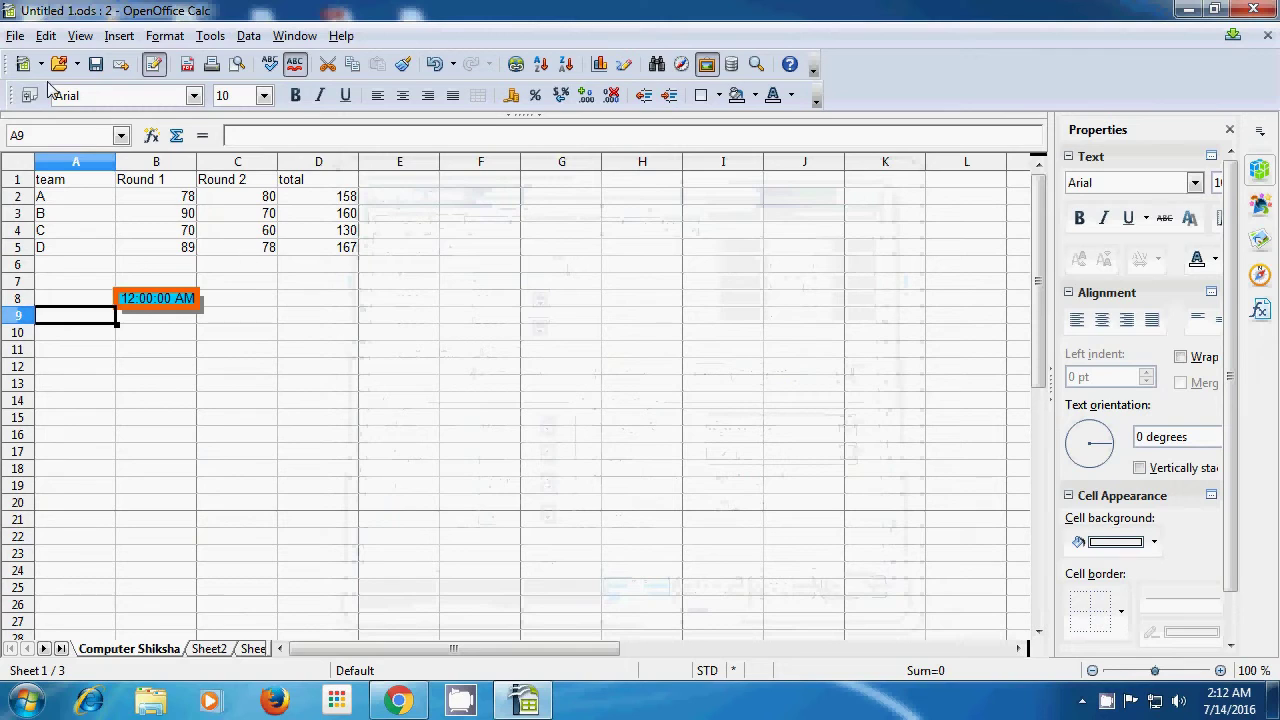
# Check the A6 page layout in the page preview and return to the spreadsheet
pyautogui.click(18, 38)
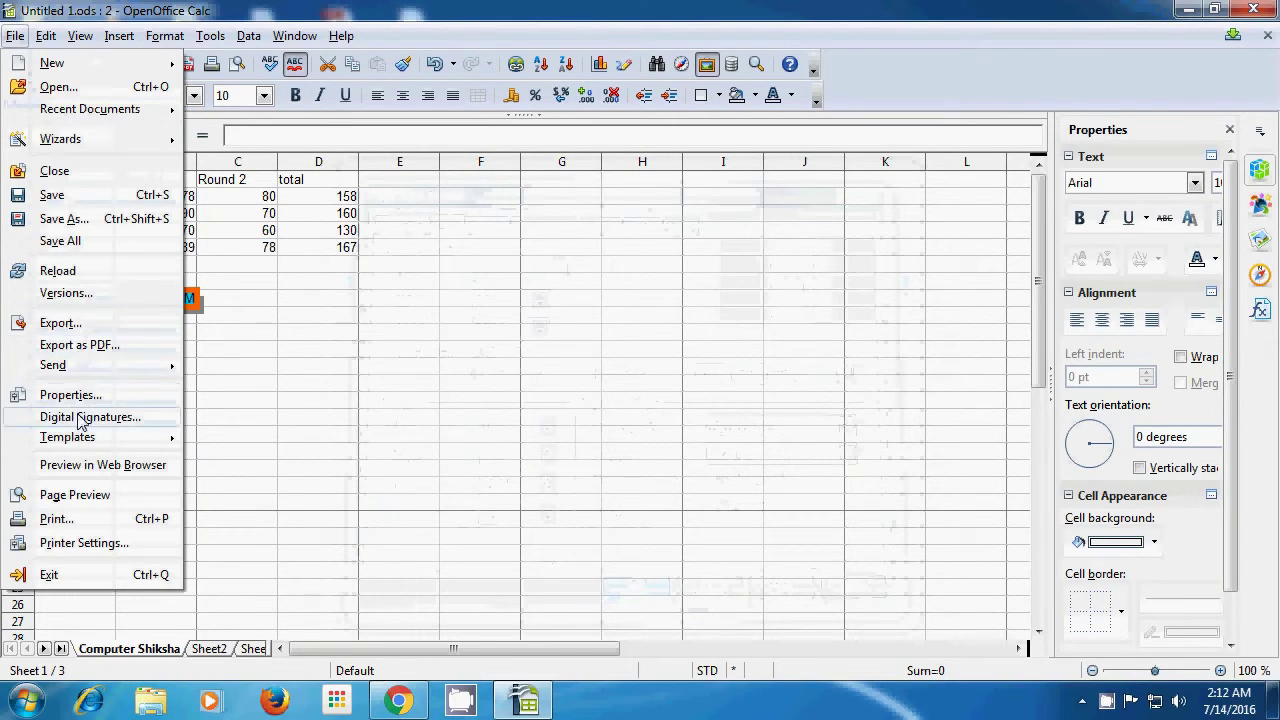
pyautogui.click(80, 493)
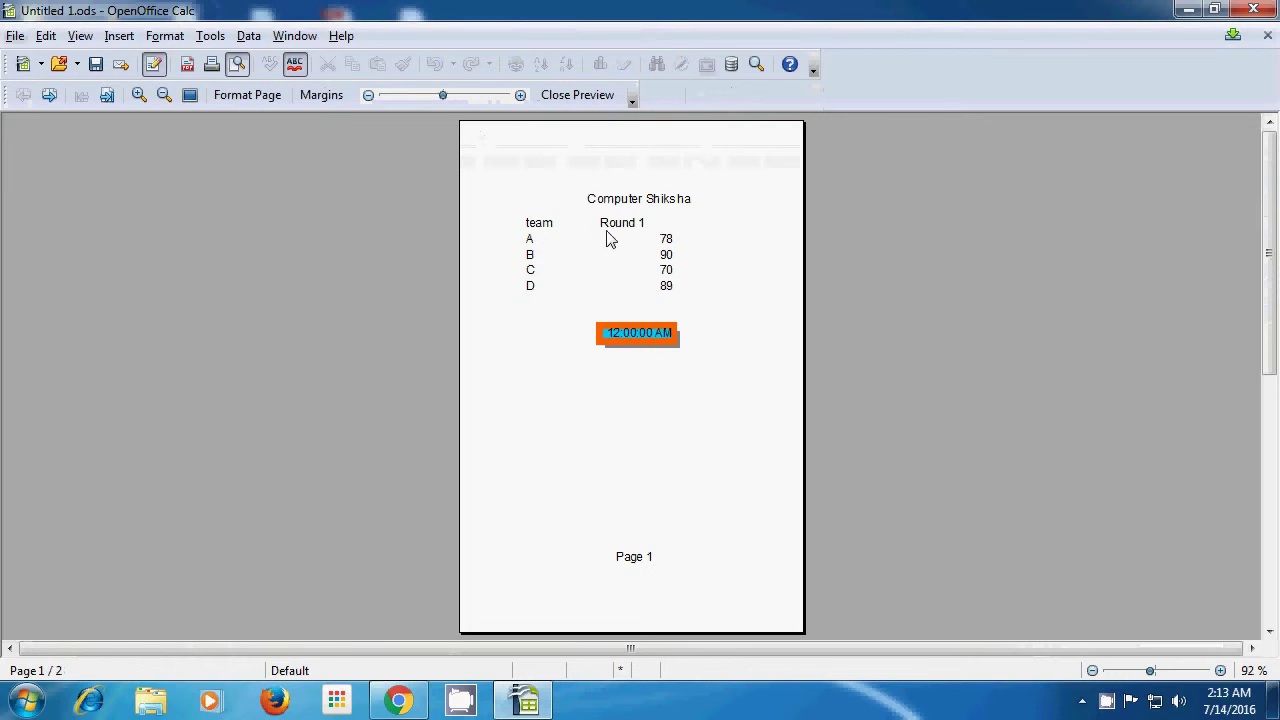
pyautogui.click(578, 95)
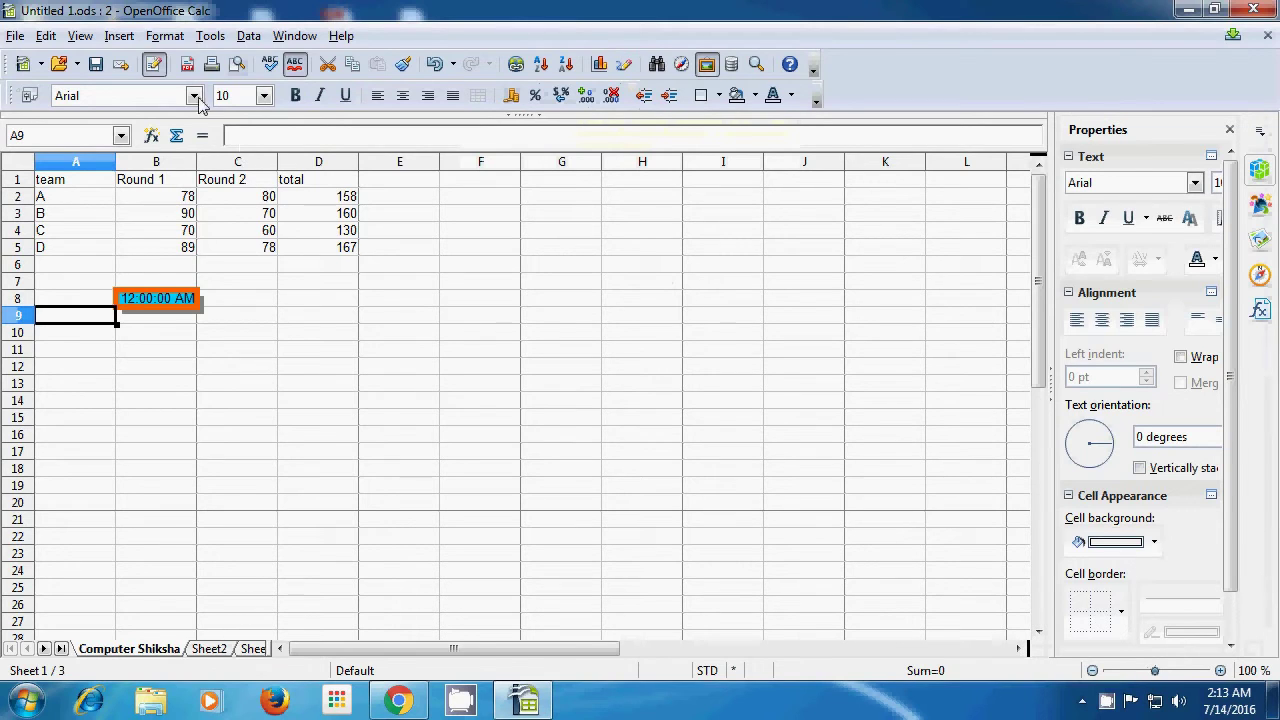
# Change the page style's paper format to DL Envelope and apply it
pyautogui.click(168, 39)
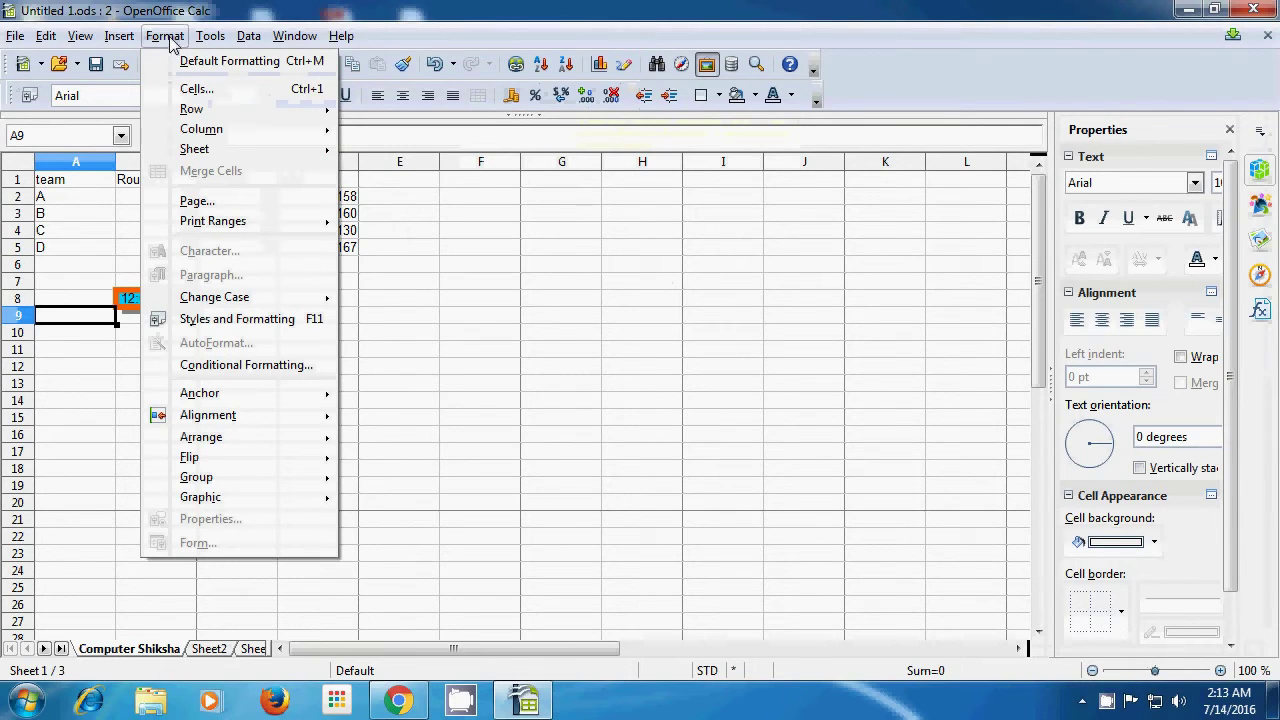
pyautogui.click(219, 204)
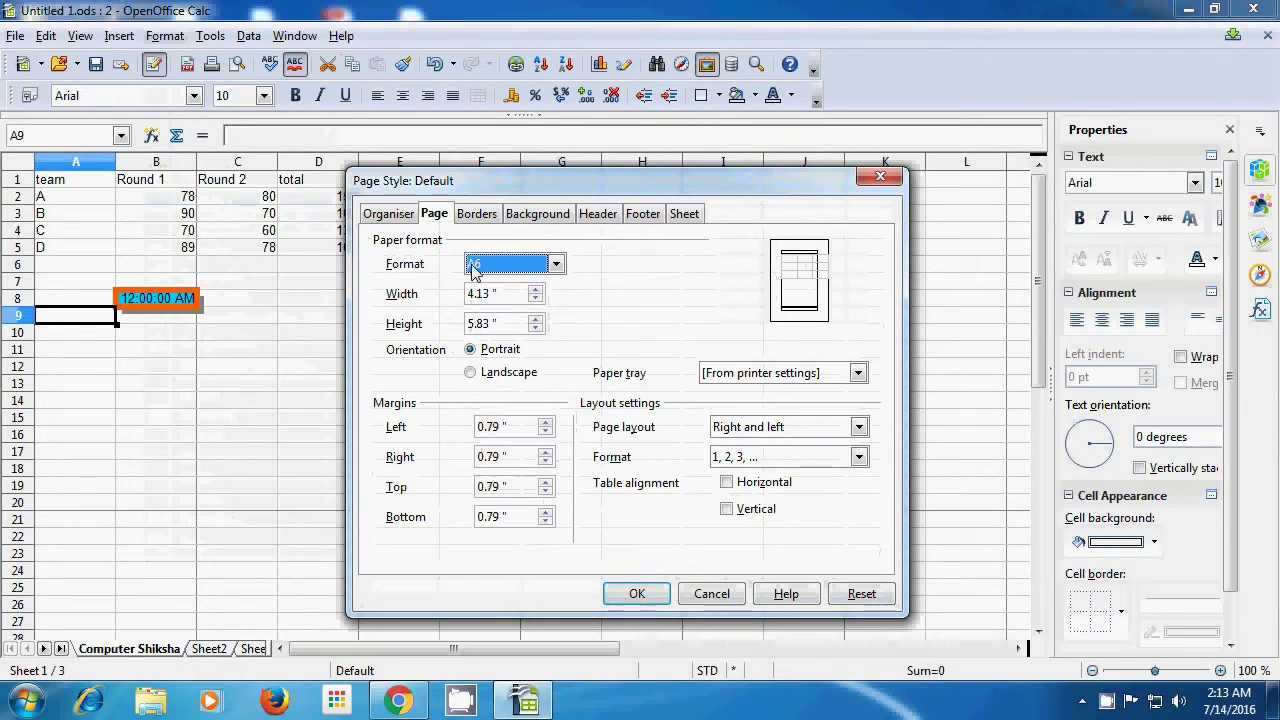
pyautogui.click(555, 265)
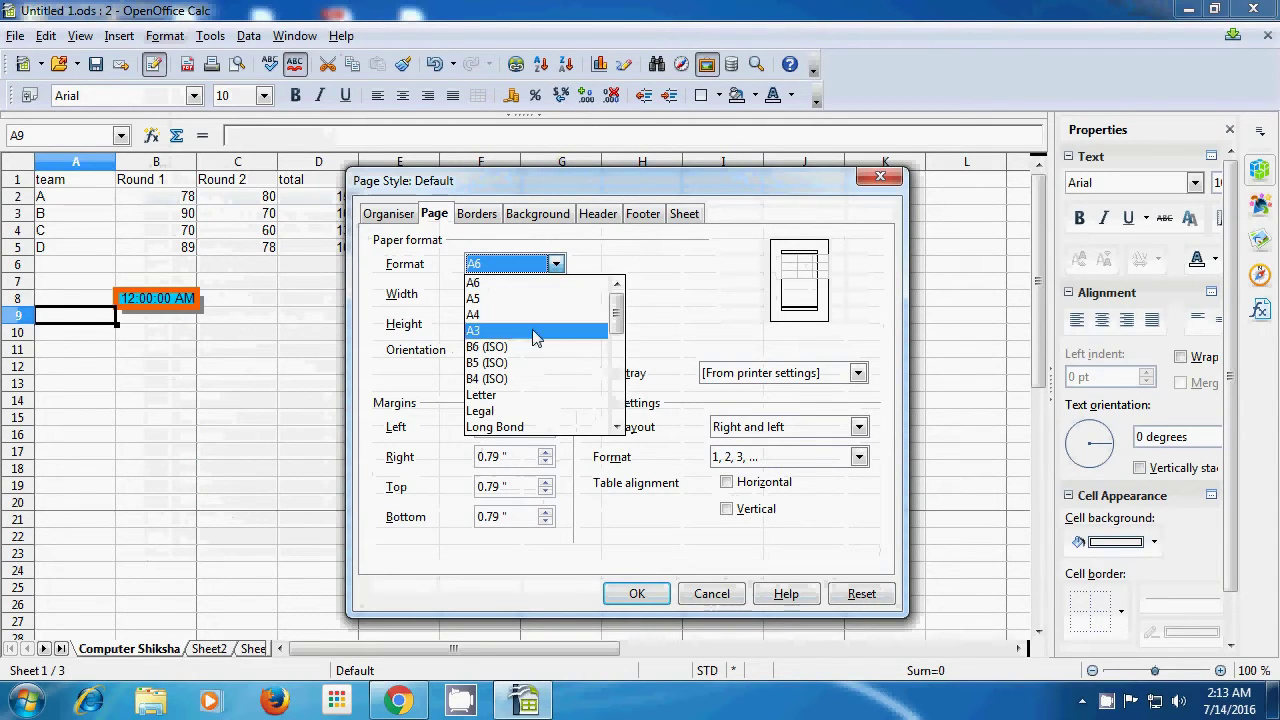
pyautogui.moveTo(615, 320); pyautogui.dragTo(612, 376)
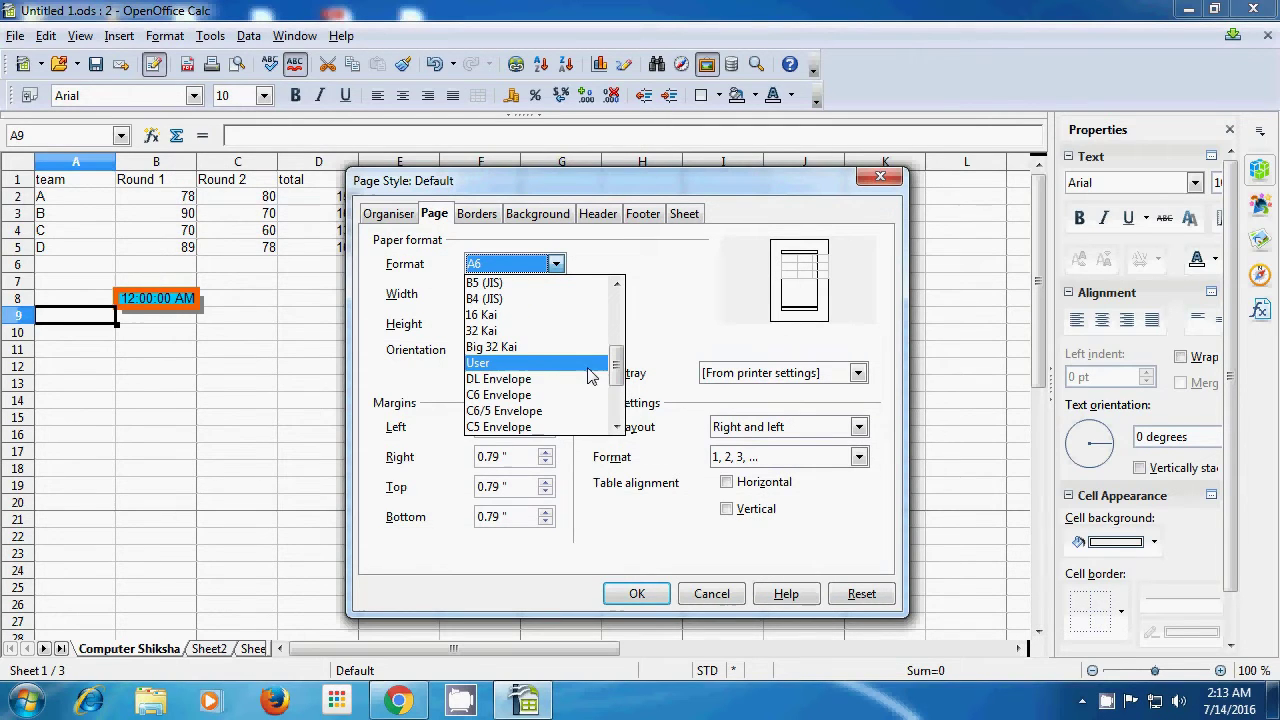
pyautogui.click(530, 384)
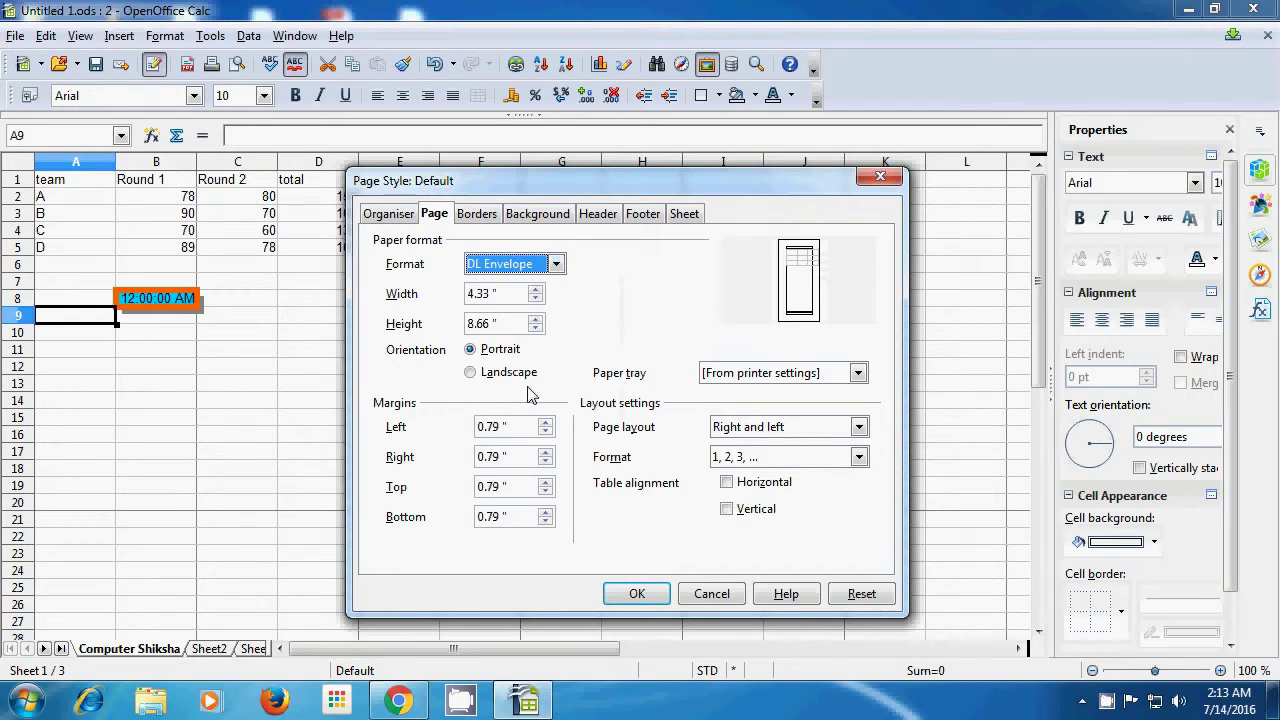
pyautogui.click(646, 592)
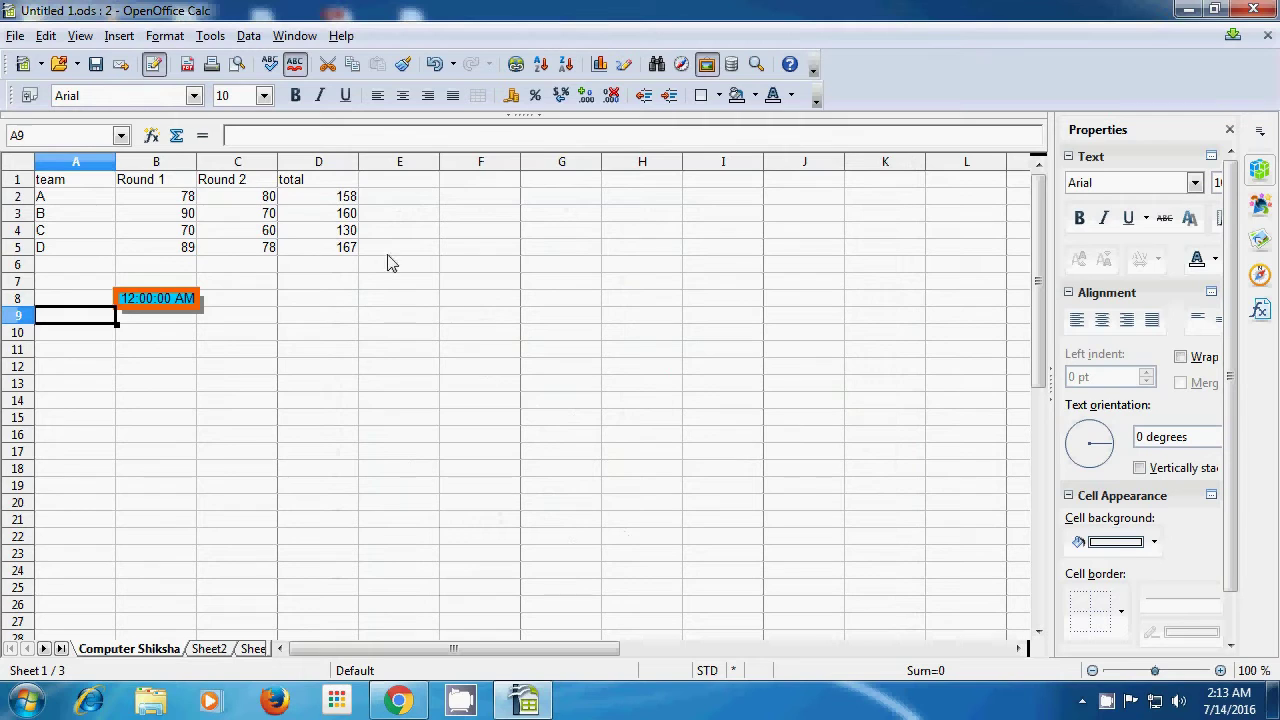
# Check the DL Envelope layout in the page preview and return to the spreadsheet
pyautogui.click(15, 36)
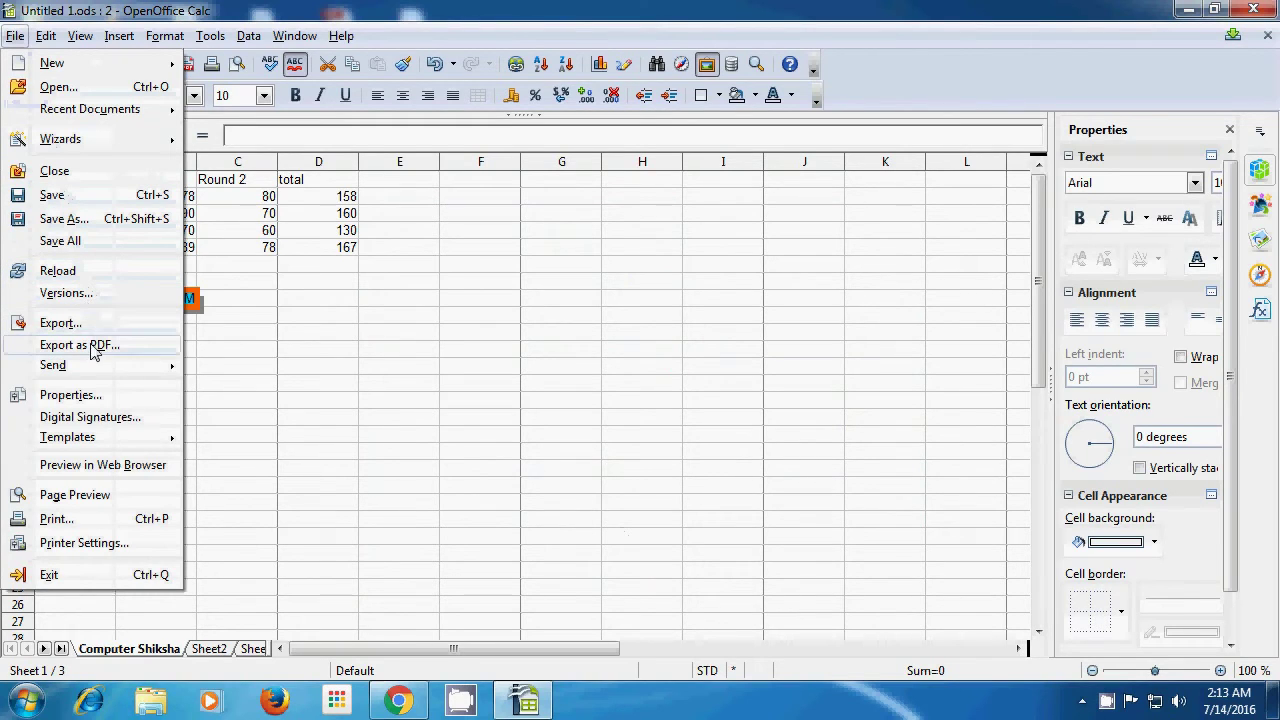
pyautogui.click(77, 493)
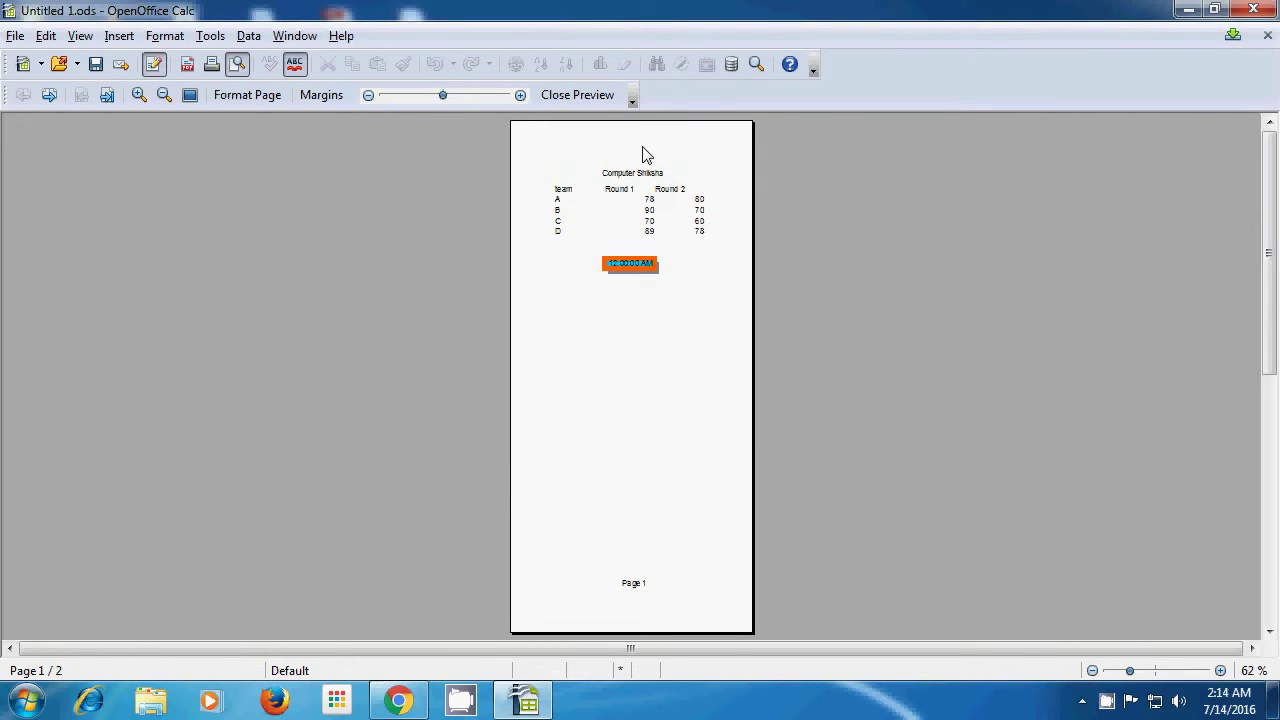
pyautogui.click(594, 96)
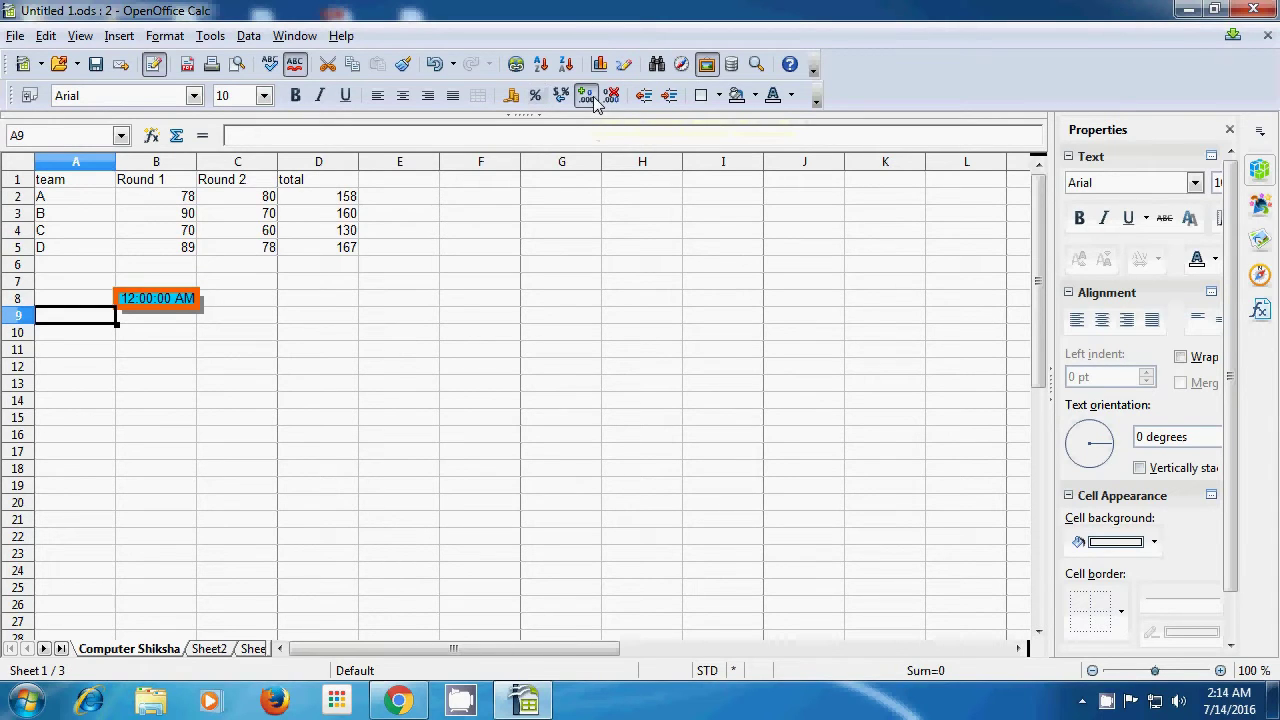
# Increase the paper width in the page style to 4.83"
pyautogui.click(166, 36)
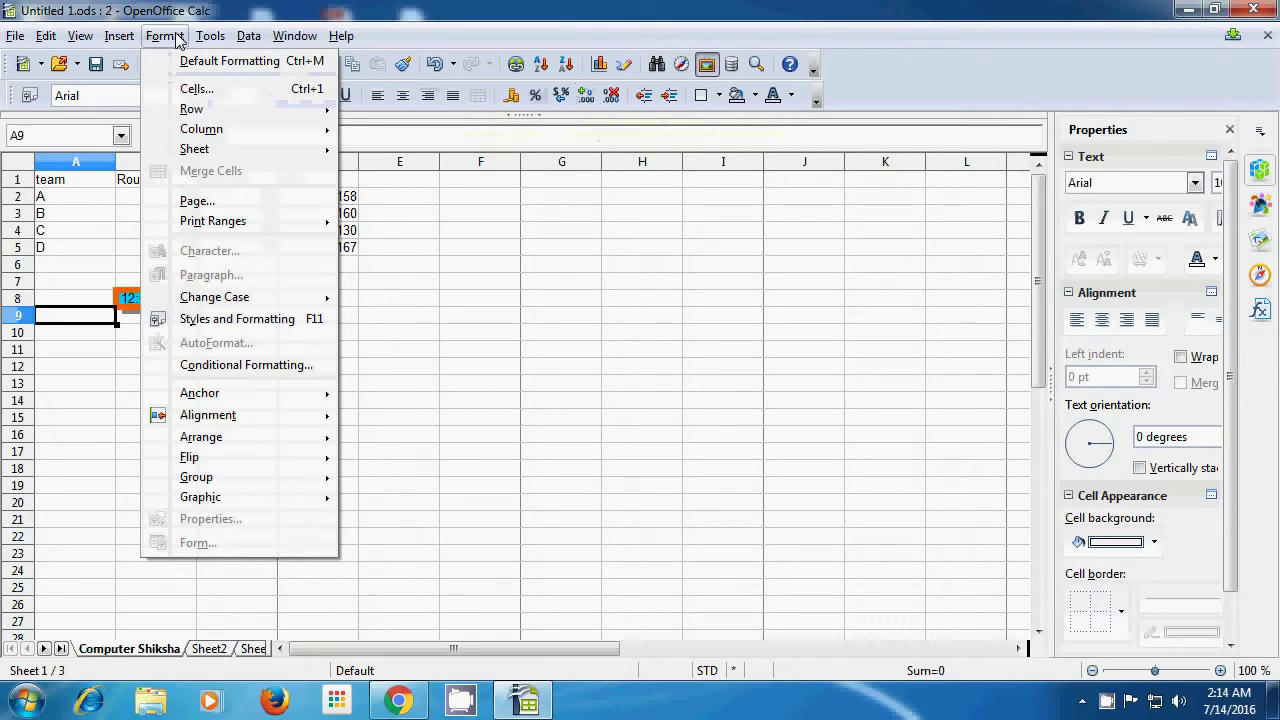
pyautogui.click(198, 203)
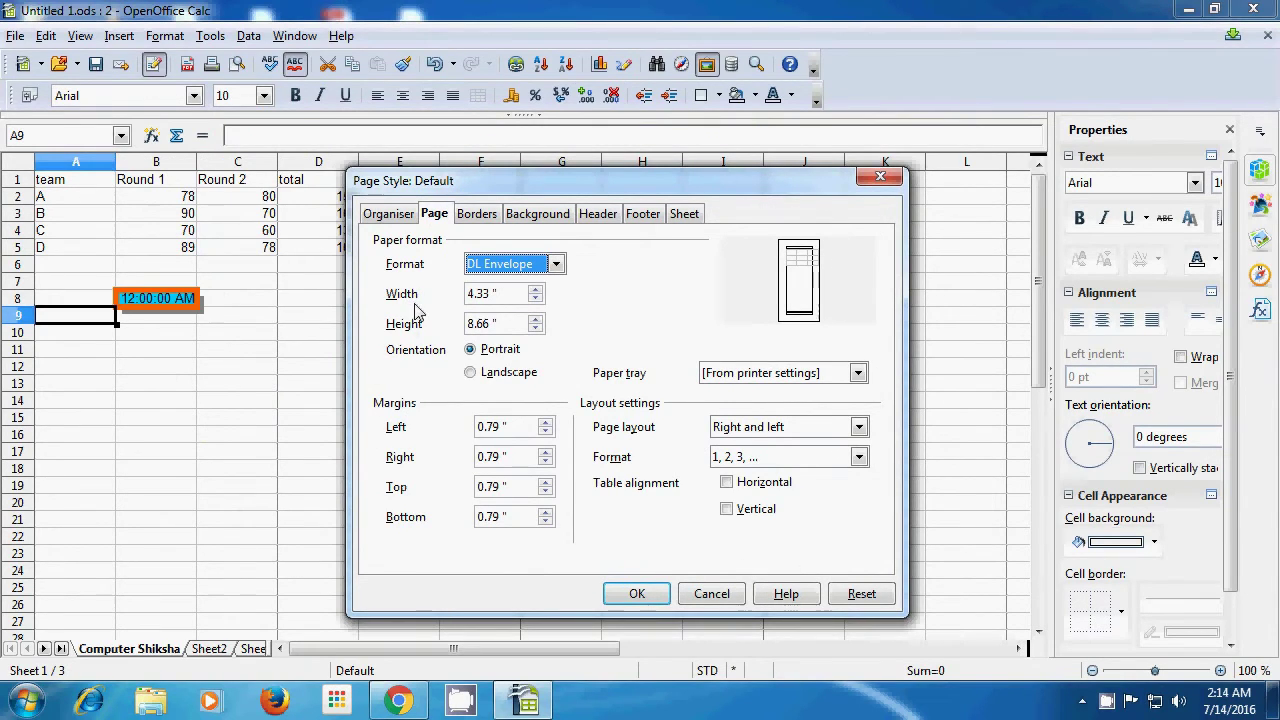
pyautogui.click(536, 289)
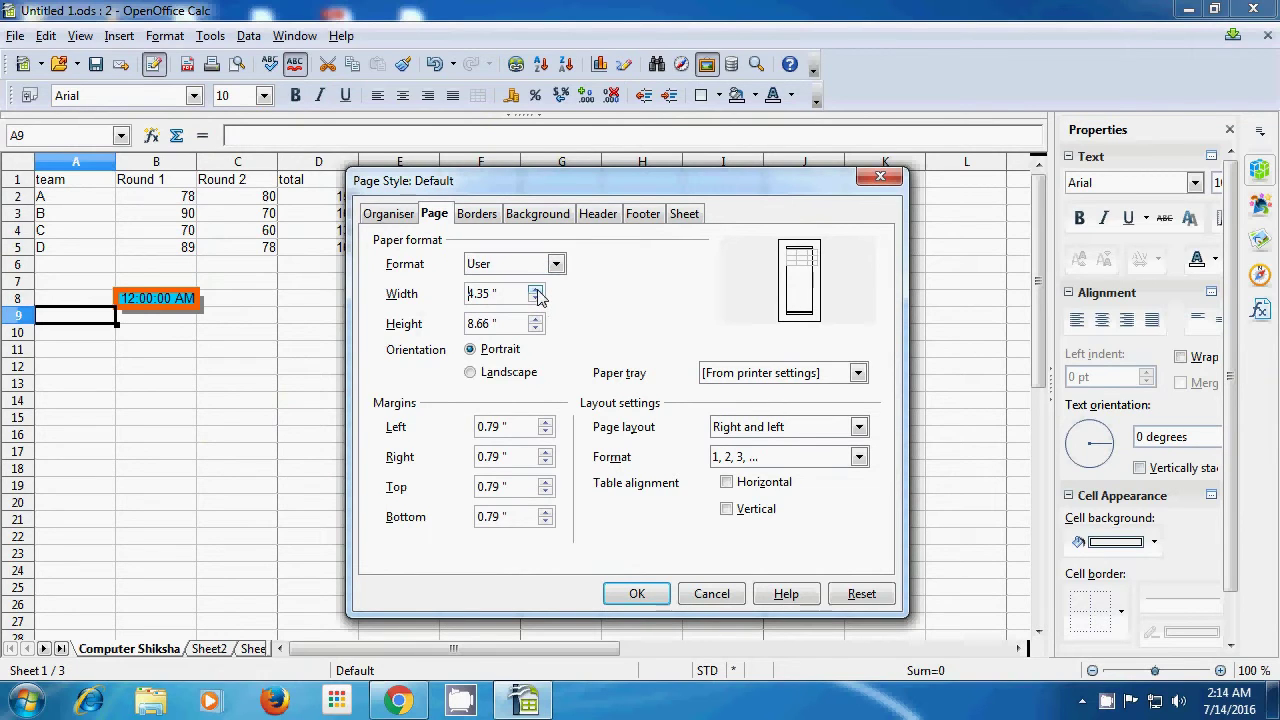
pyautogui.click(536, 289)
pyautogui.click(536, 289)
pyautogui.click(536, 289)
pyautogui.click(536, 289)
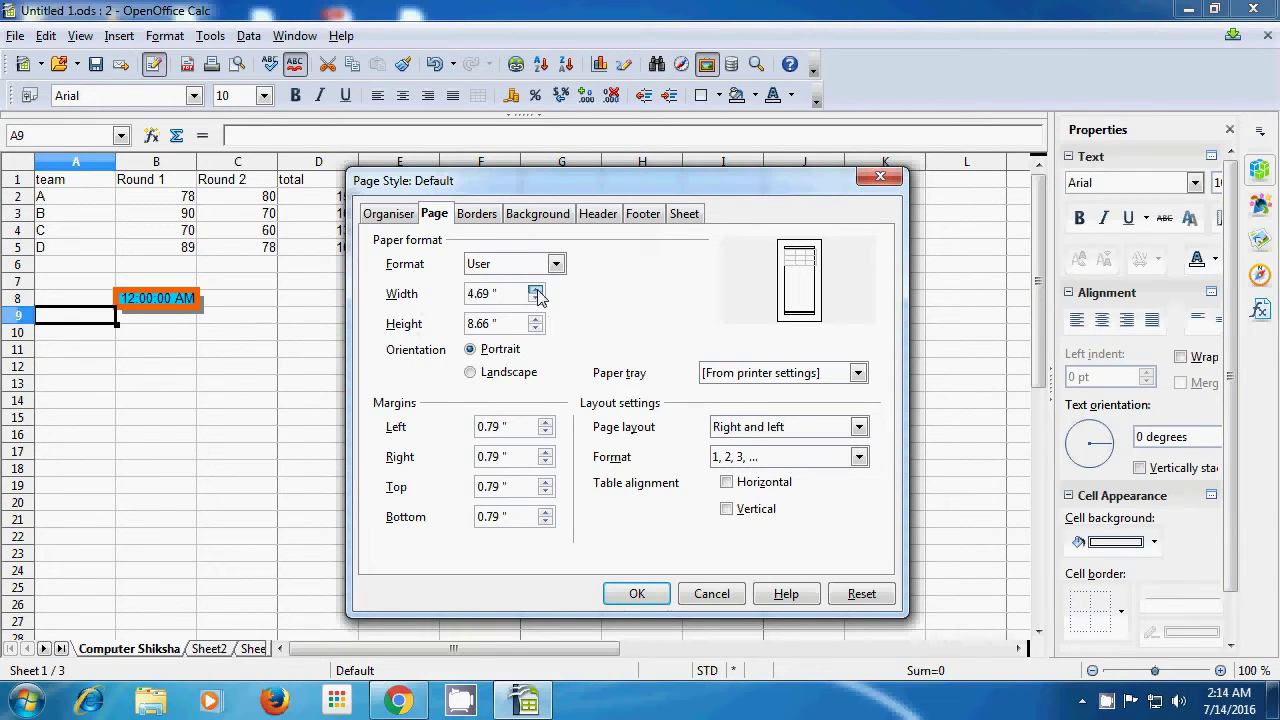
pyautogui.click(536, 289)
# Increase the paper height to 9.32" and apply the custom page size
pyautogui.click(537, 322)
pyautogui.click(537, 322)
pyautogui.click(537, 322)
pyautogui.click(537, 322)
pyautogui.click(537, 322)
pyautogui.click(537, 322)
pyautogui.click(537, 322)
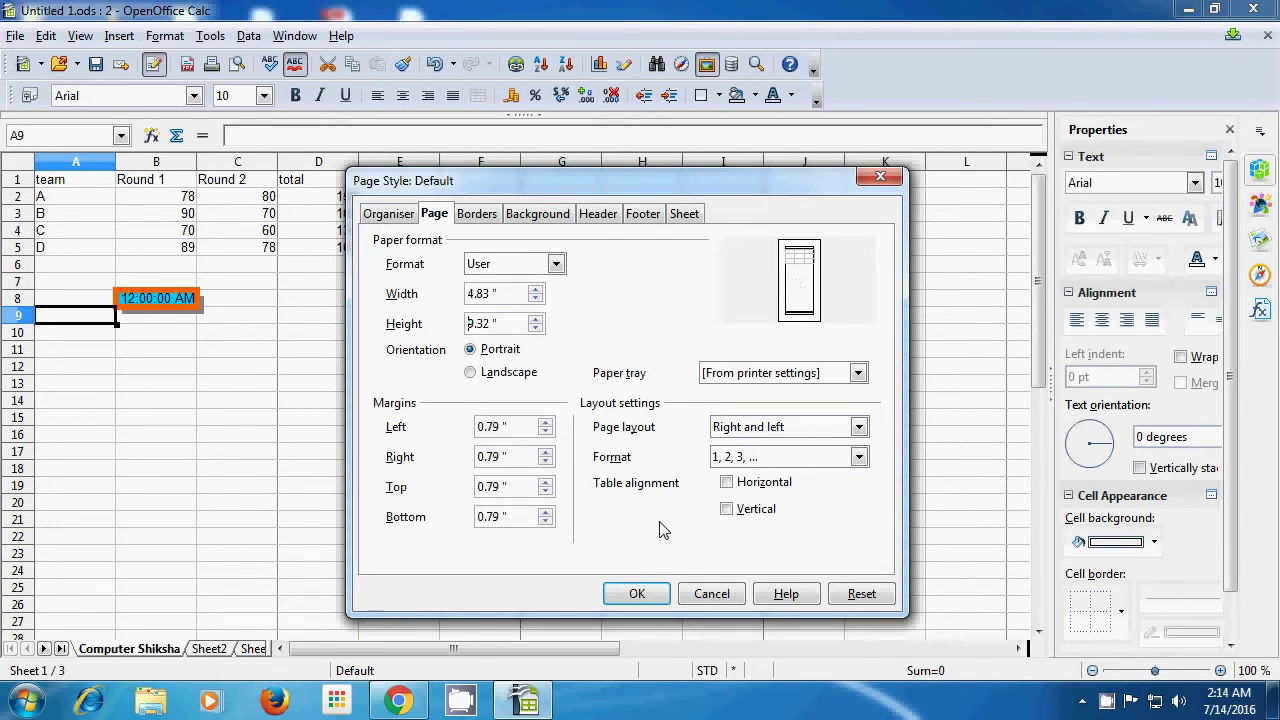
pyautogui.click(636, 593)
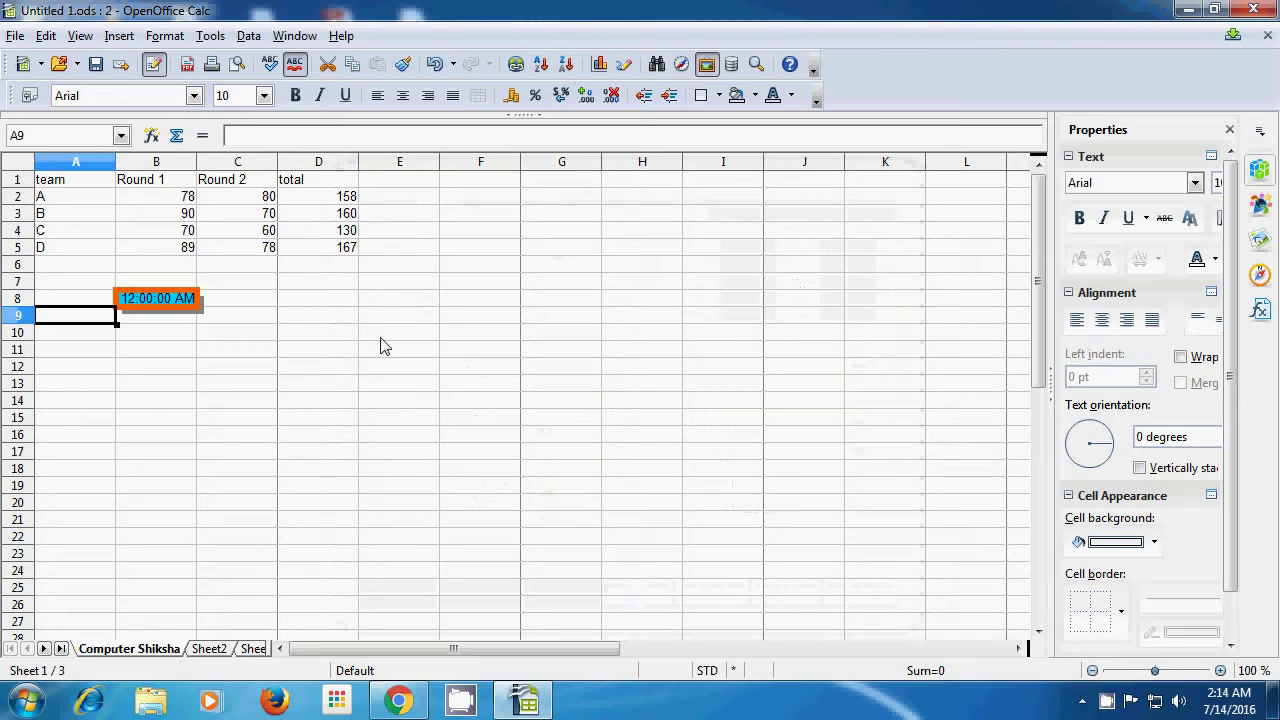
# Check the custom-sized page in the page preview and return to the spreadsheet
pyautogui.click(17, 38)
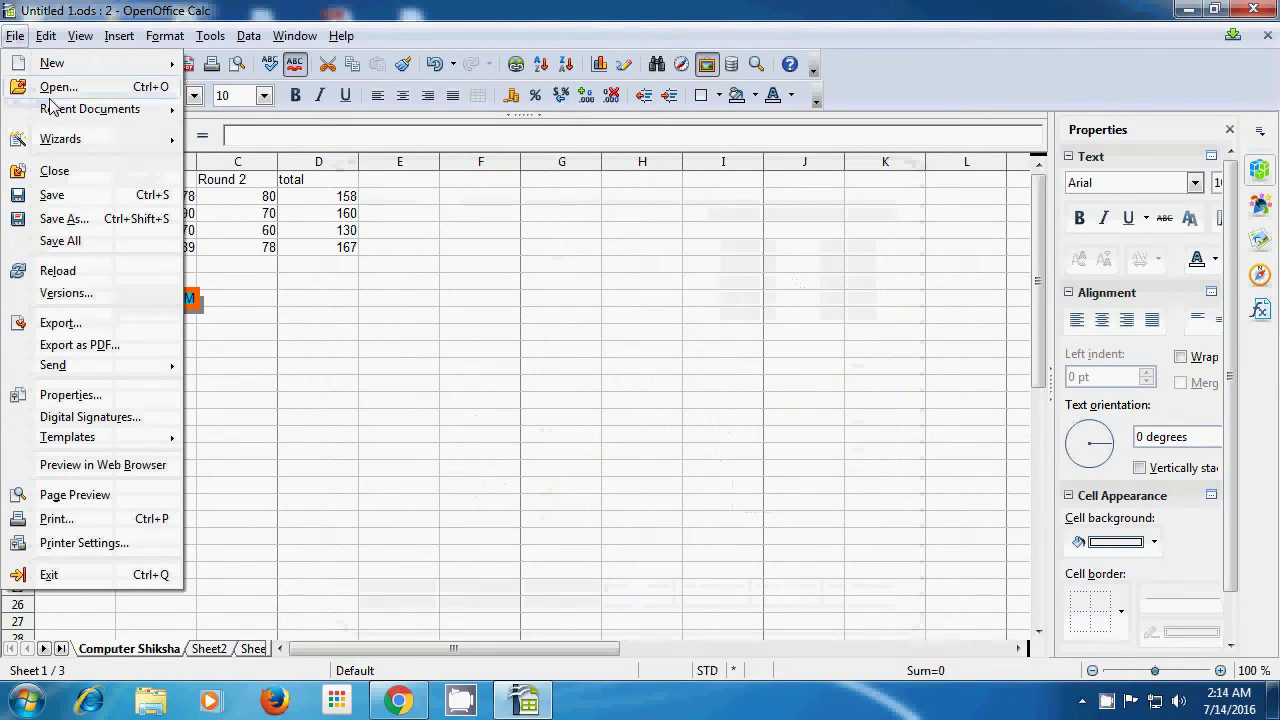
pyautogui.click(57, 497)
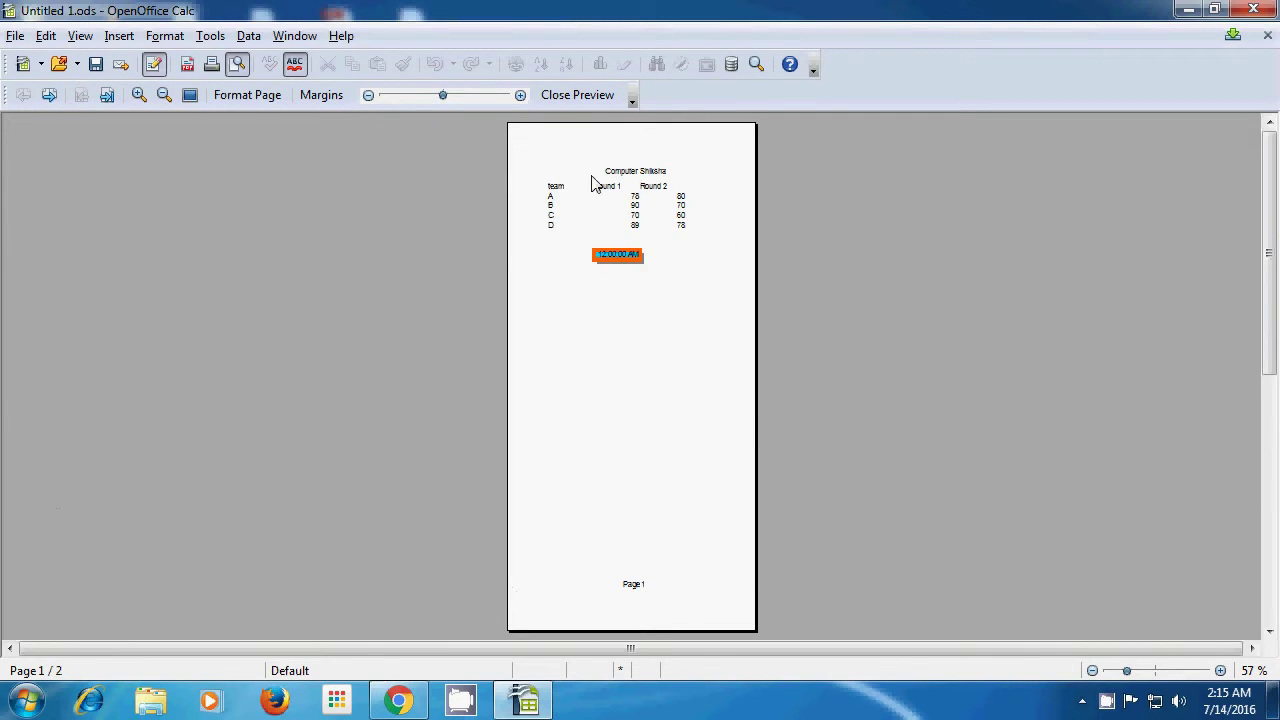
pyautogui.click(578, 95)
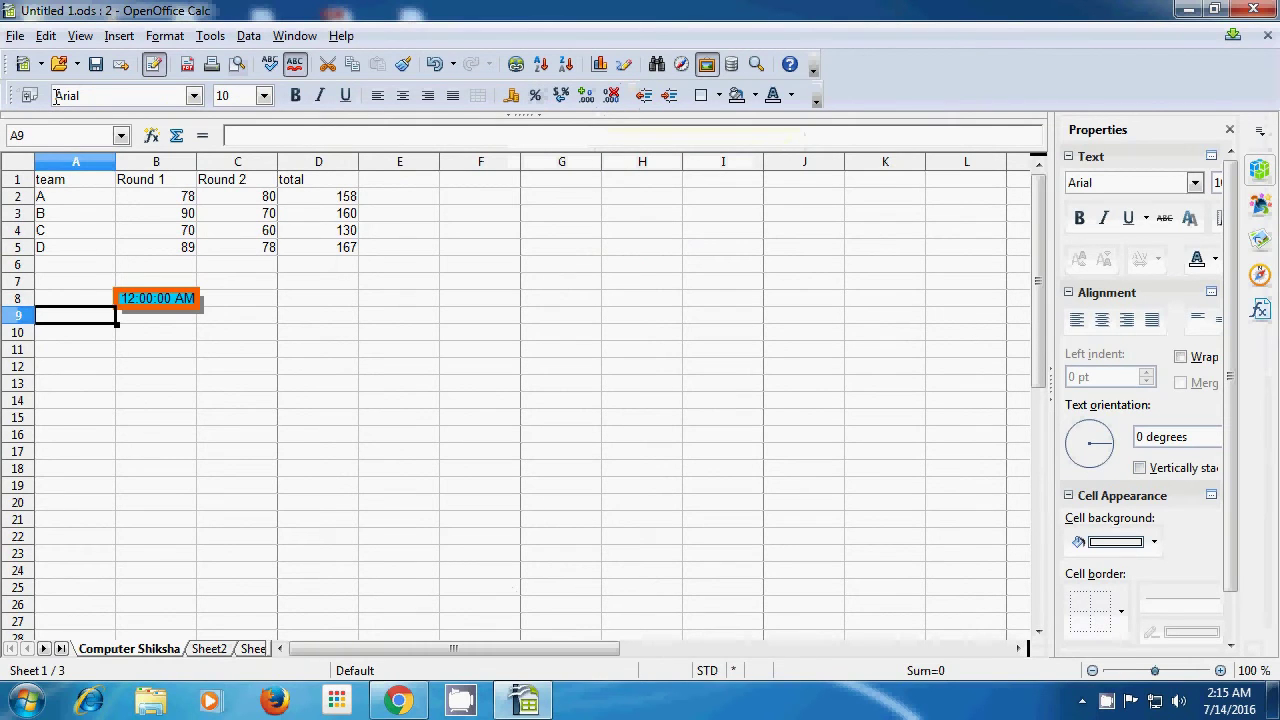
pyautogui.click(15, 36)
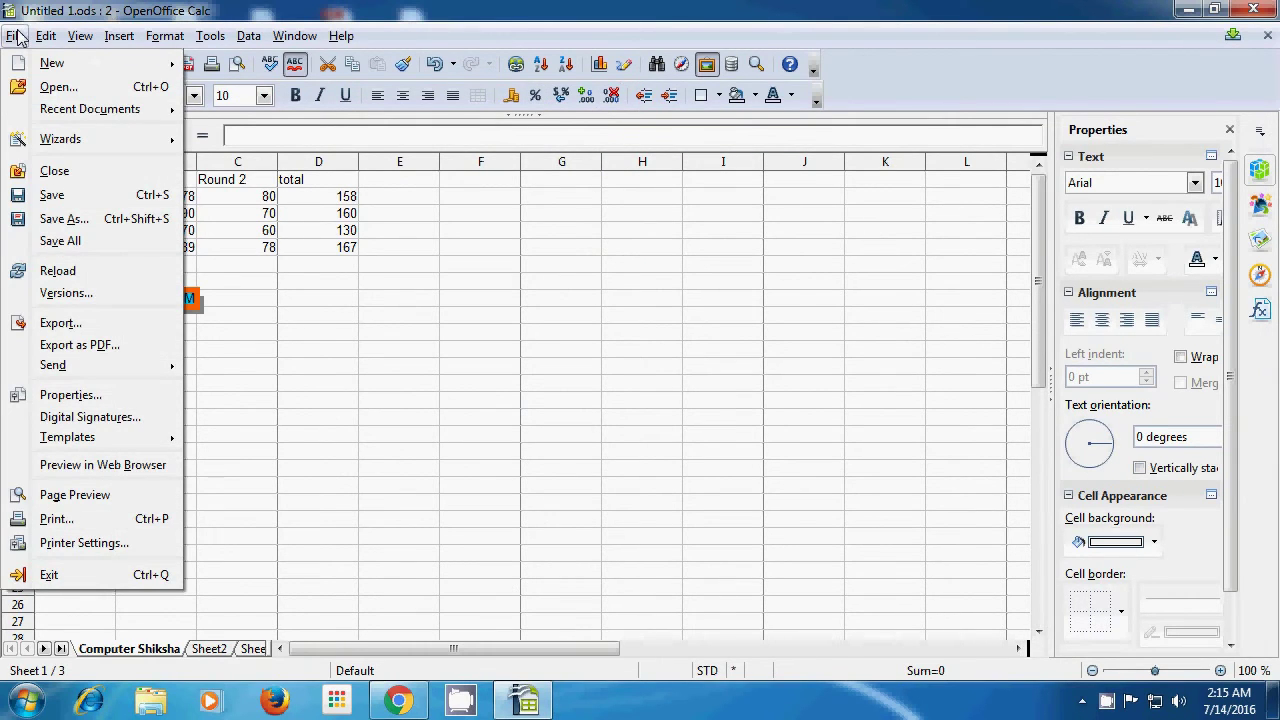
pyautogui.click(305, 343)
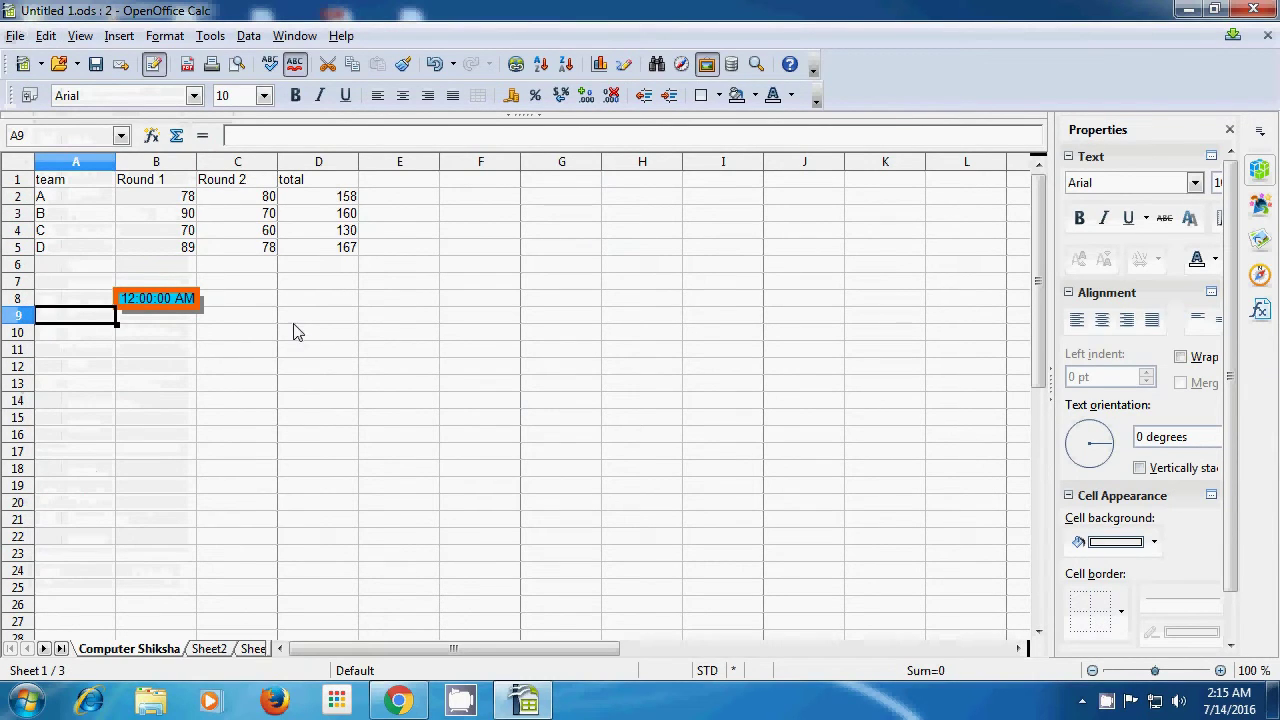
# Set the page style's orientation to Landscape and apply it
pyautogui.click(166, 36)
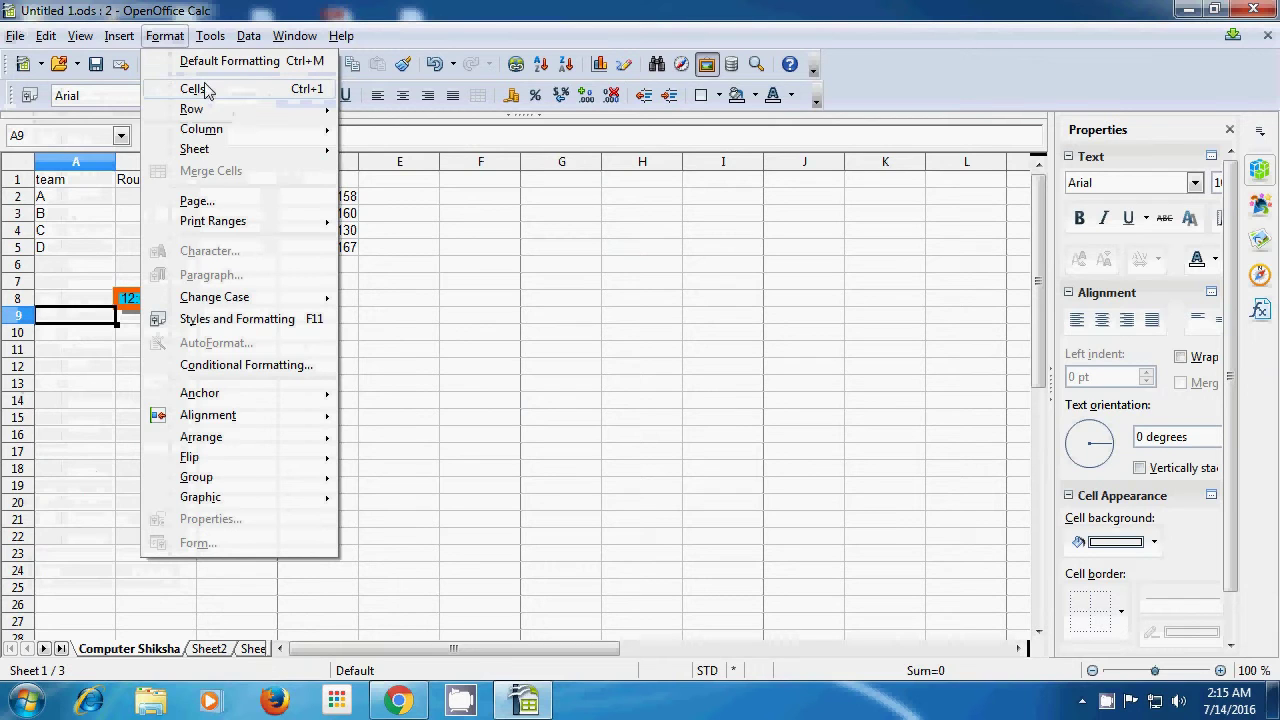
pyautogui.click(195, 201)
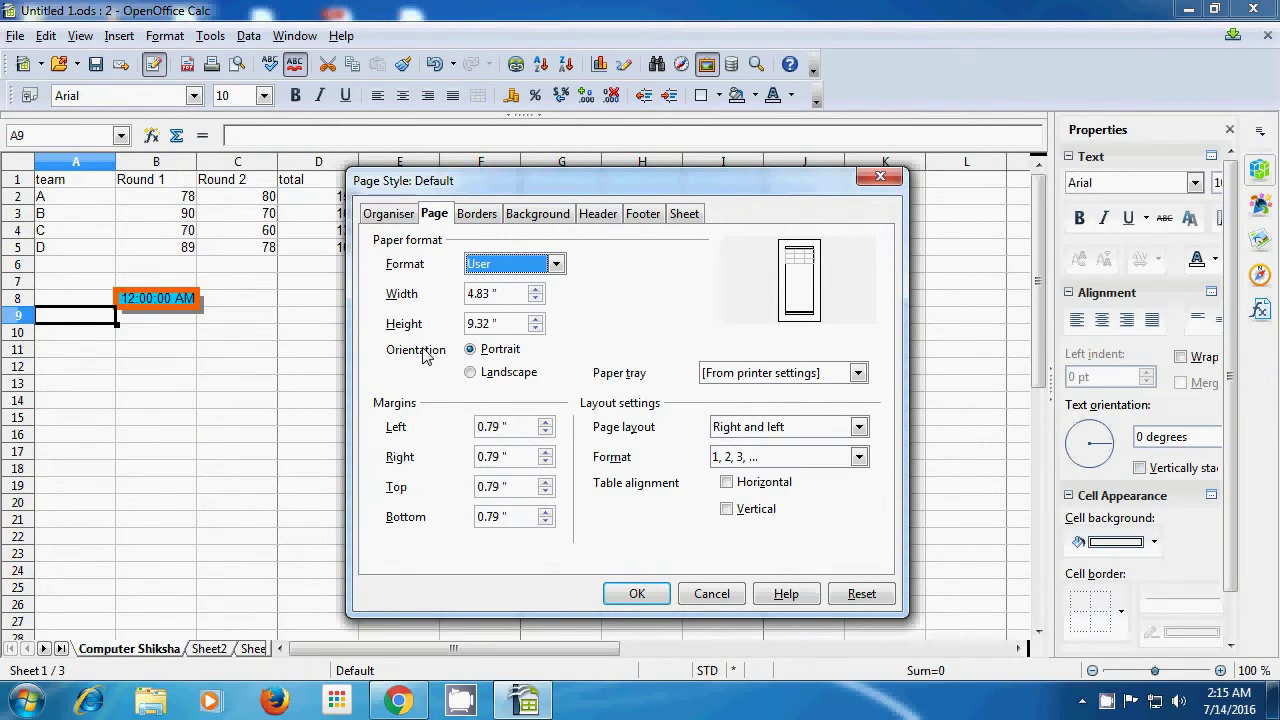
pyautogui.click(472, 352)
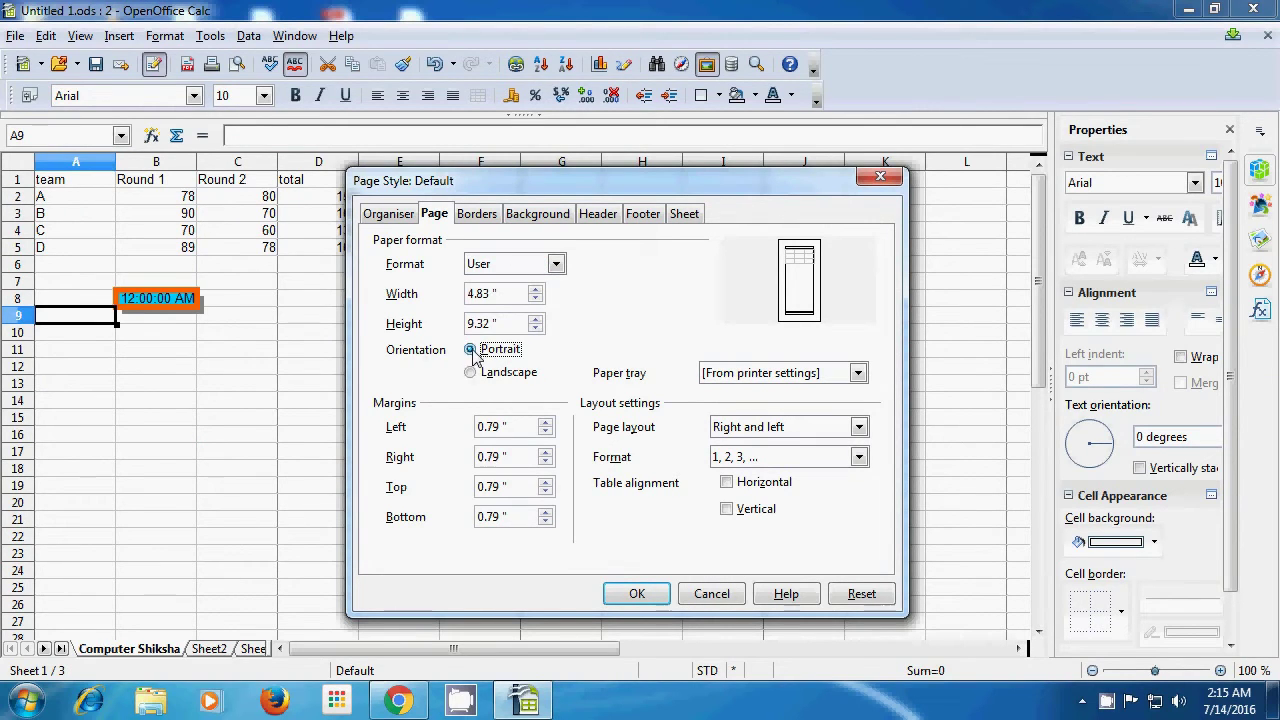
pyautogui.click(471, 373)
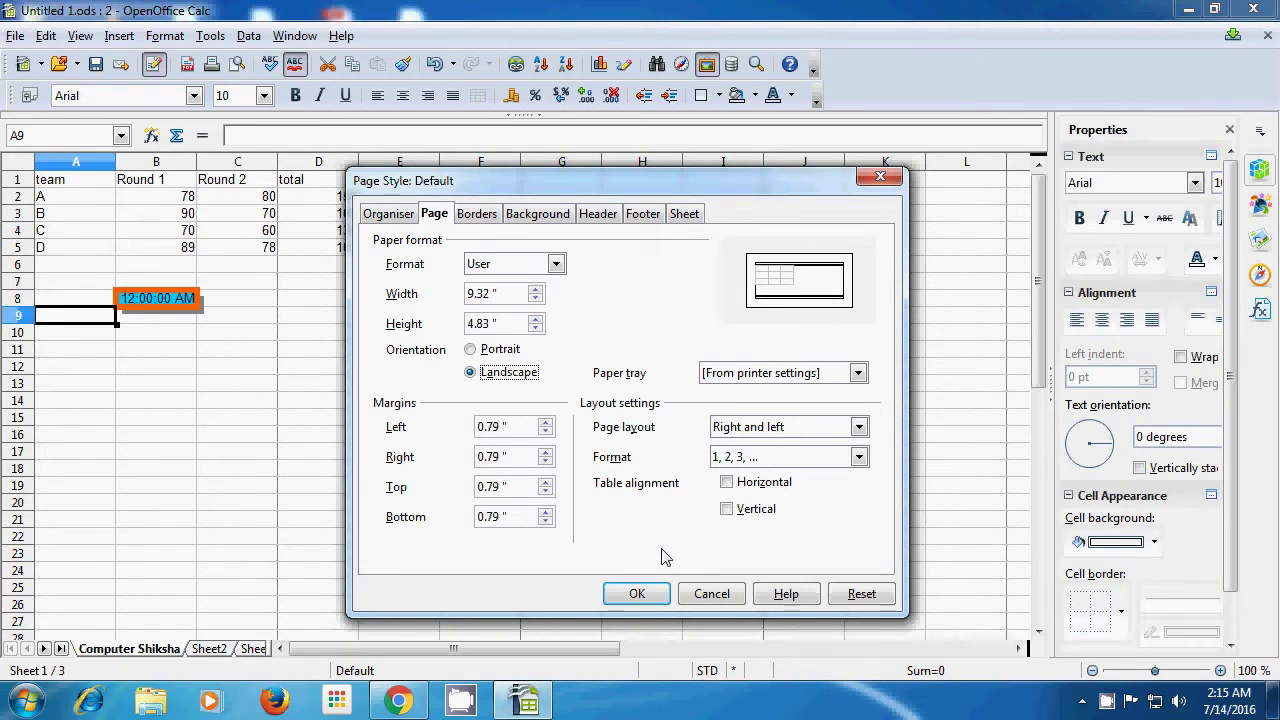
pyautogui.click(637, 594)
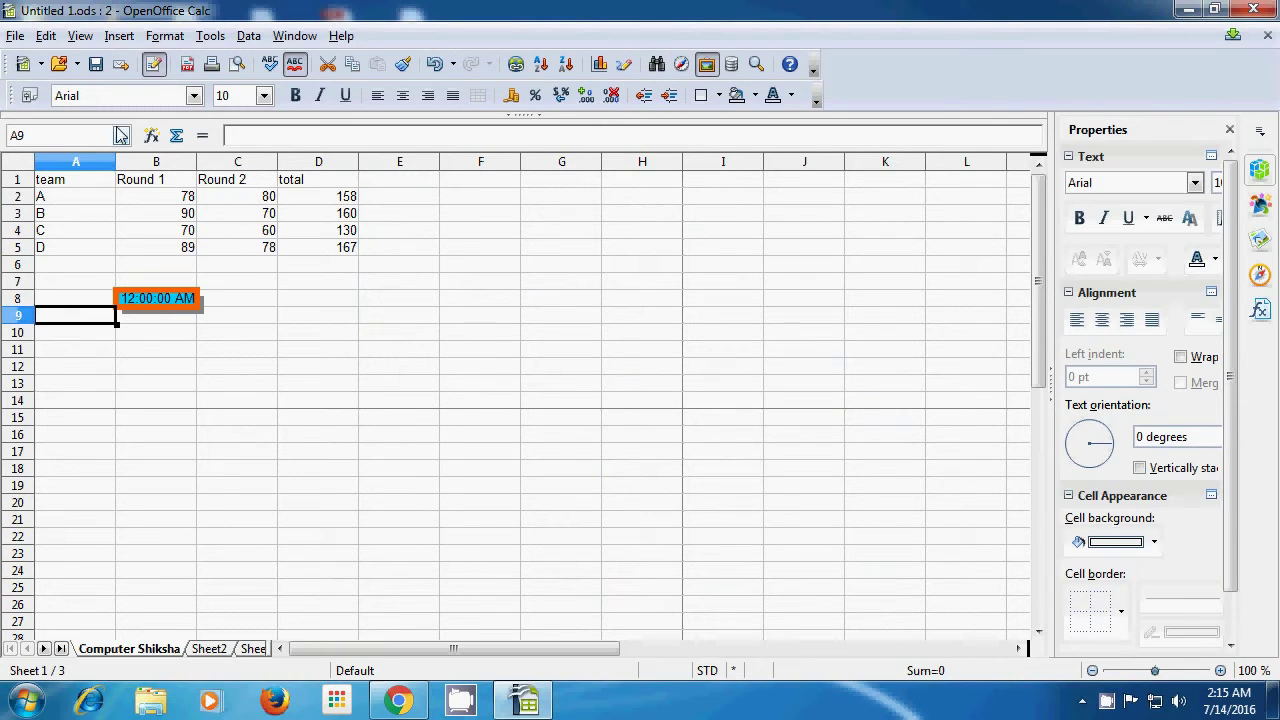
# Check the landscape page in the page preview and return to the spreadsheet
pyautogui.click(16, 36)
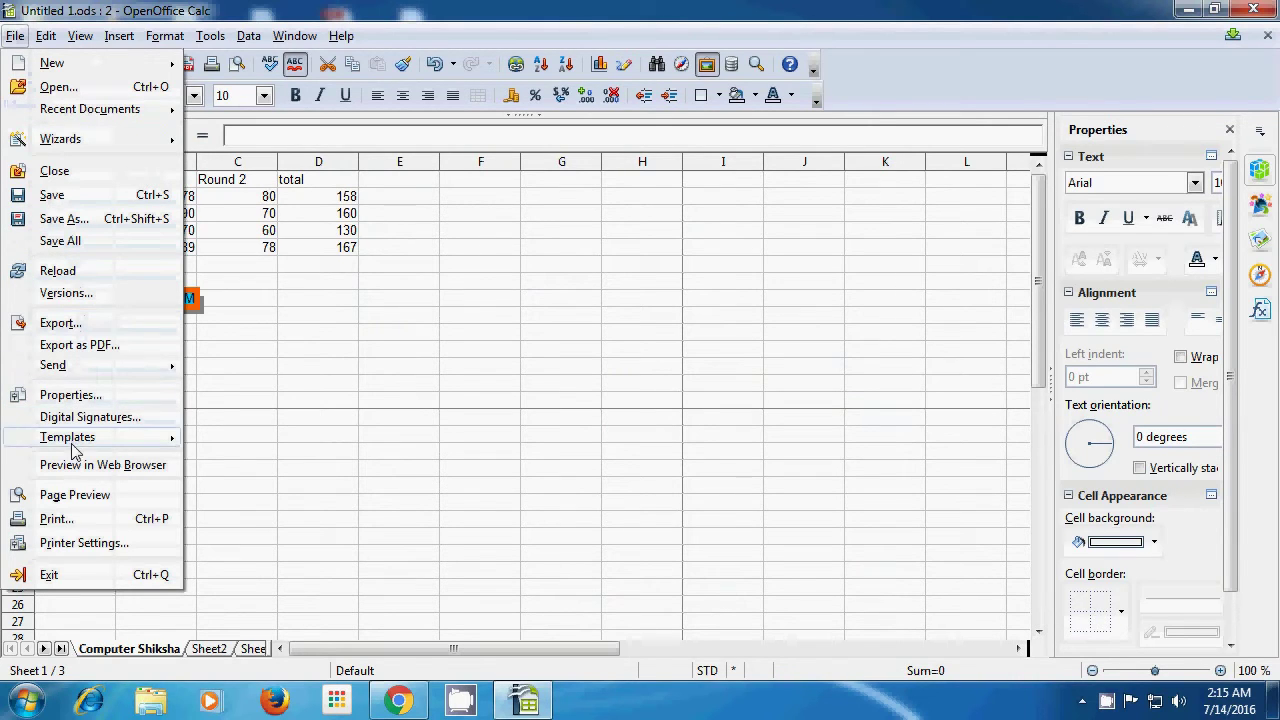
pyautogui.click(72, 494)
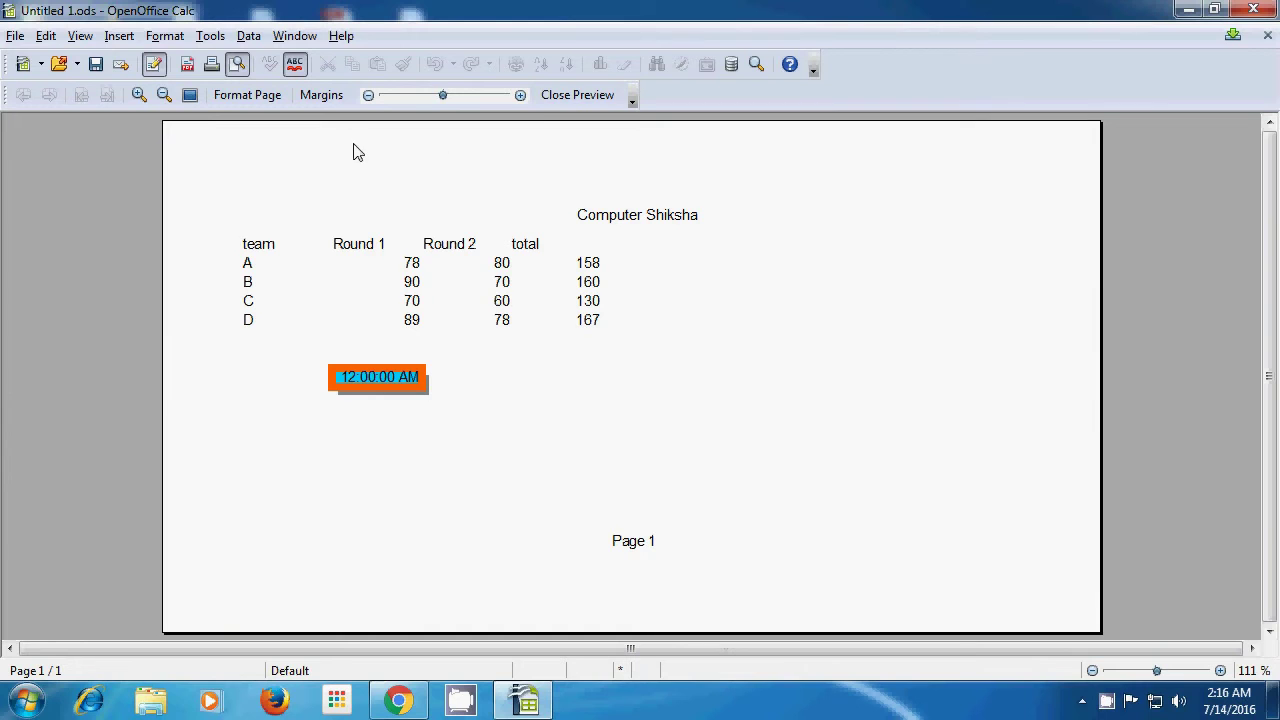
pyautogui.click(566, 100)
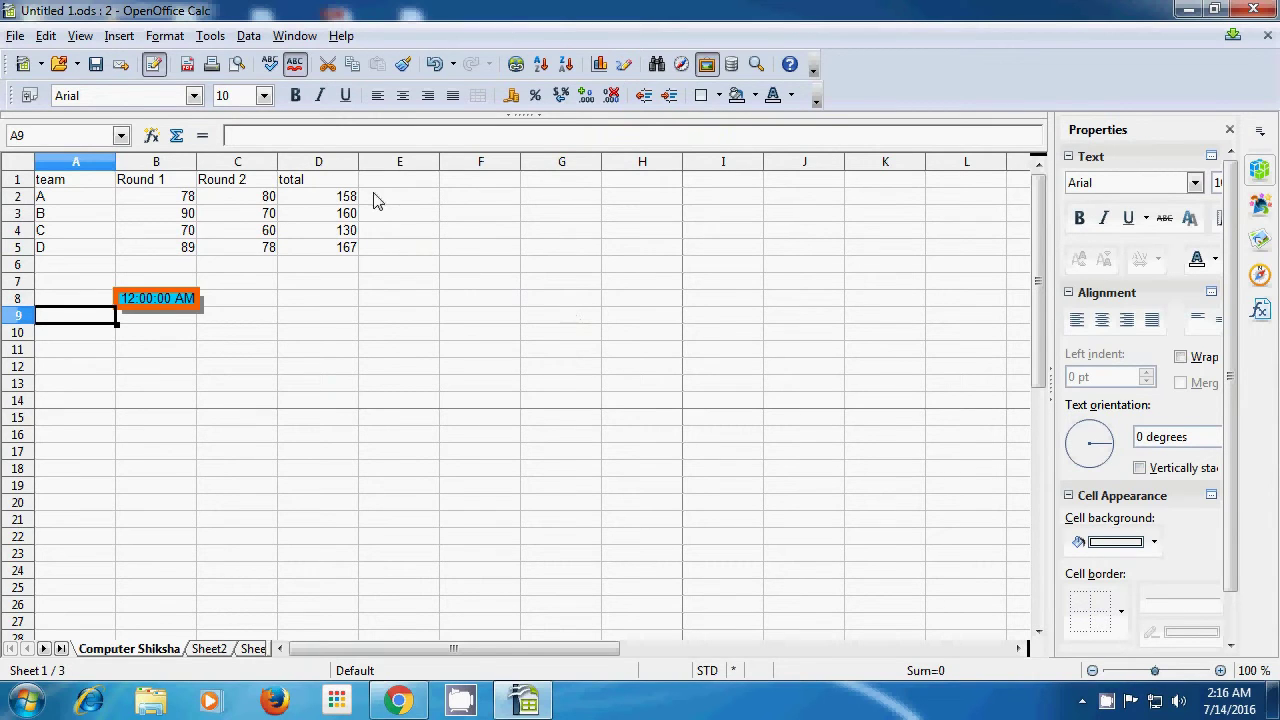
# Set the page style's orientation back to Portrait and apply it
pyautogui.click(170, 37)
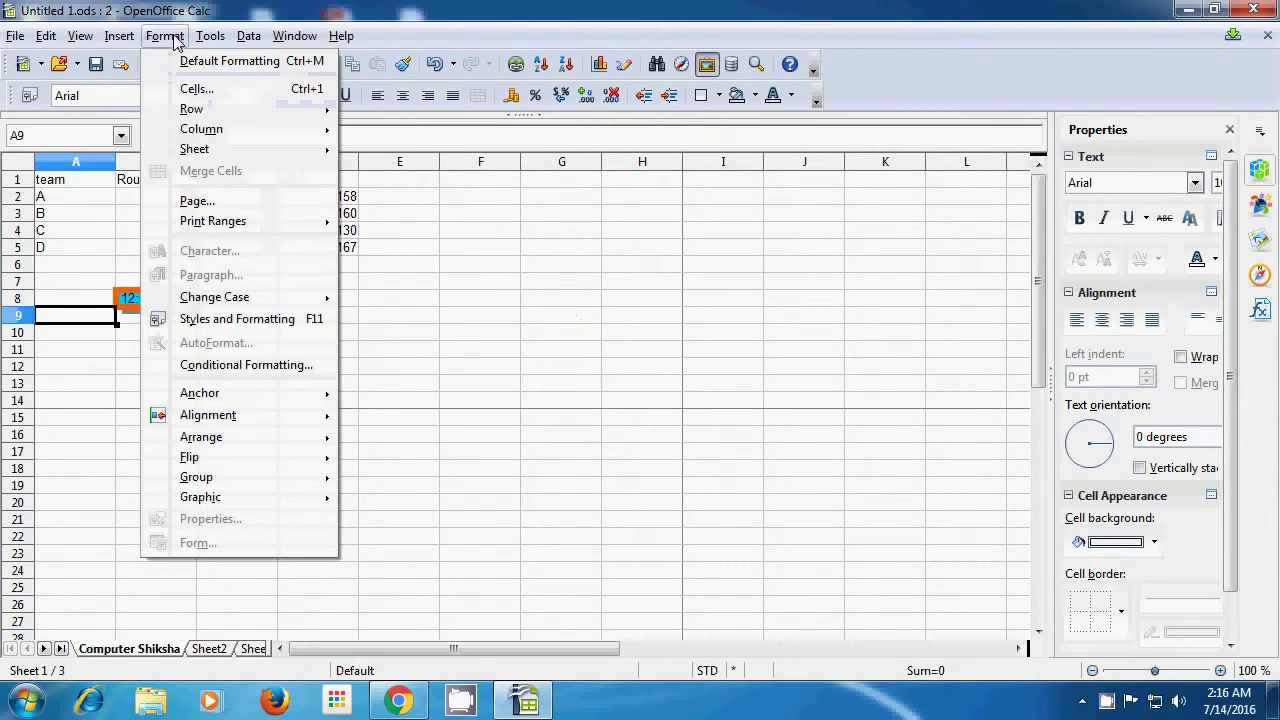
pyautogui.click(206, 201)
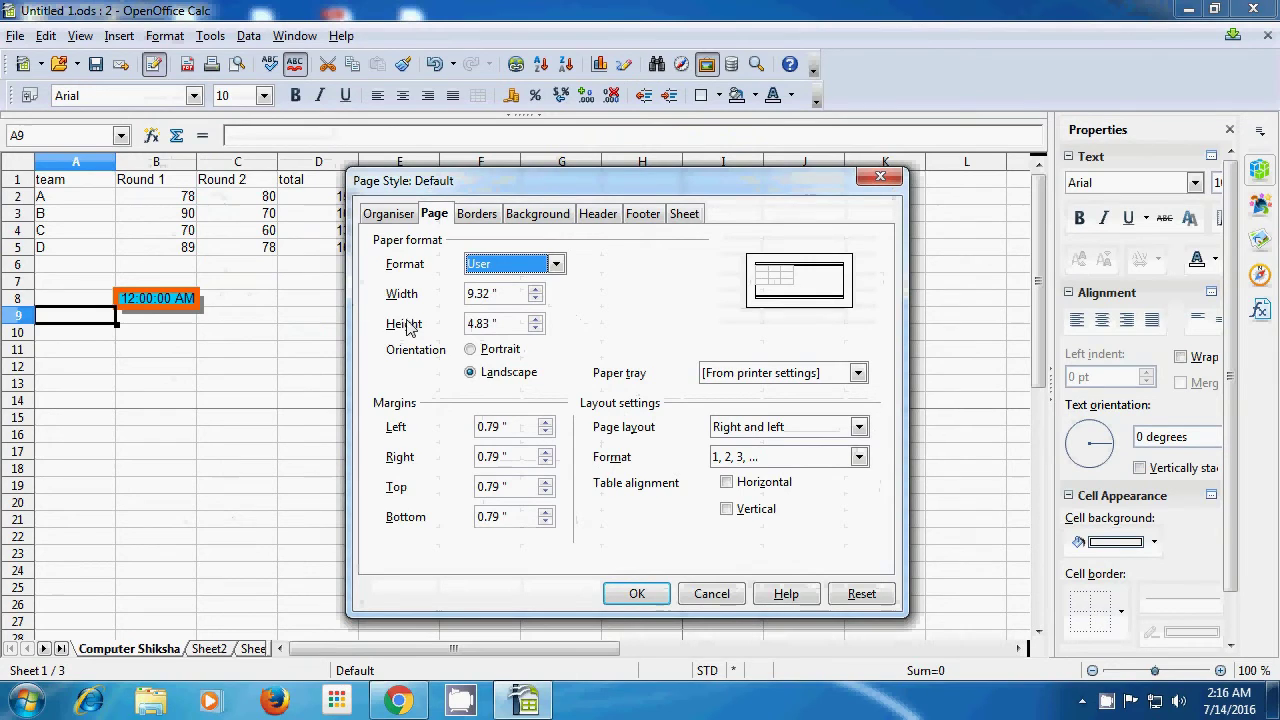
pyautogui.click(471, 352)
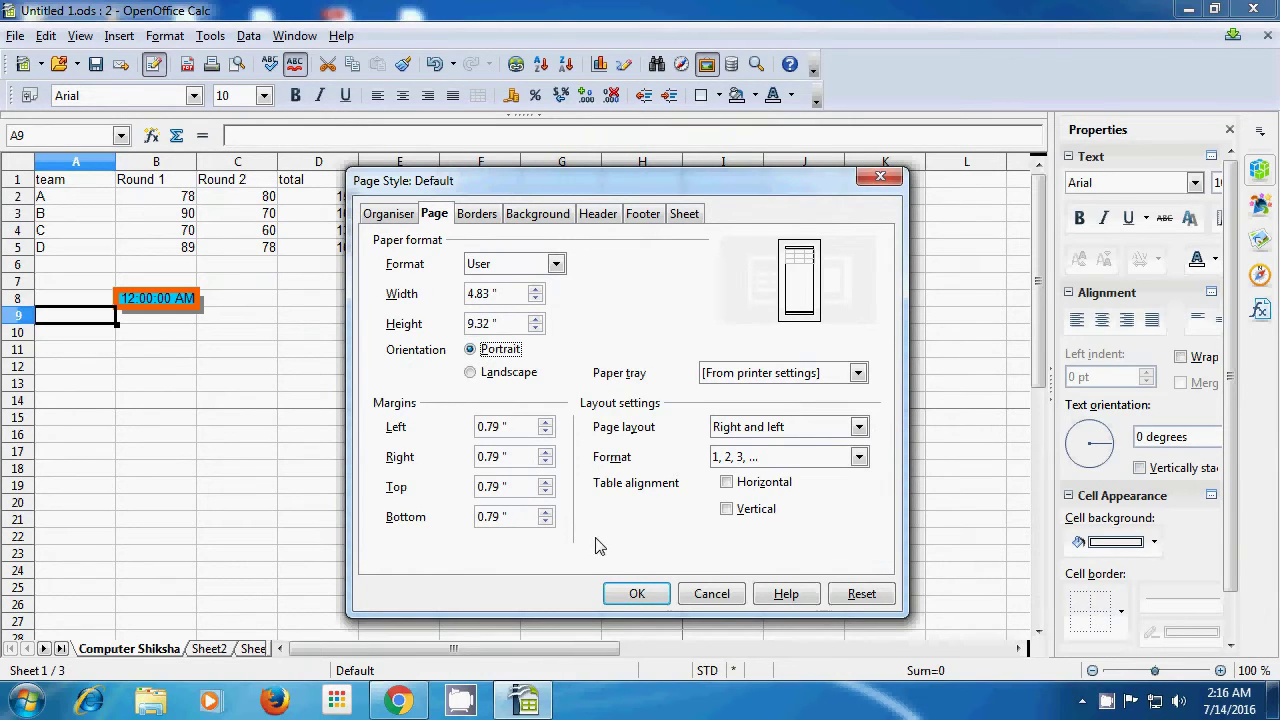
pyautogui.click(634, 594)
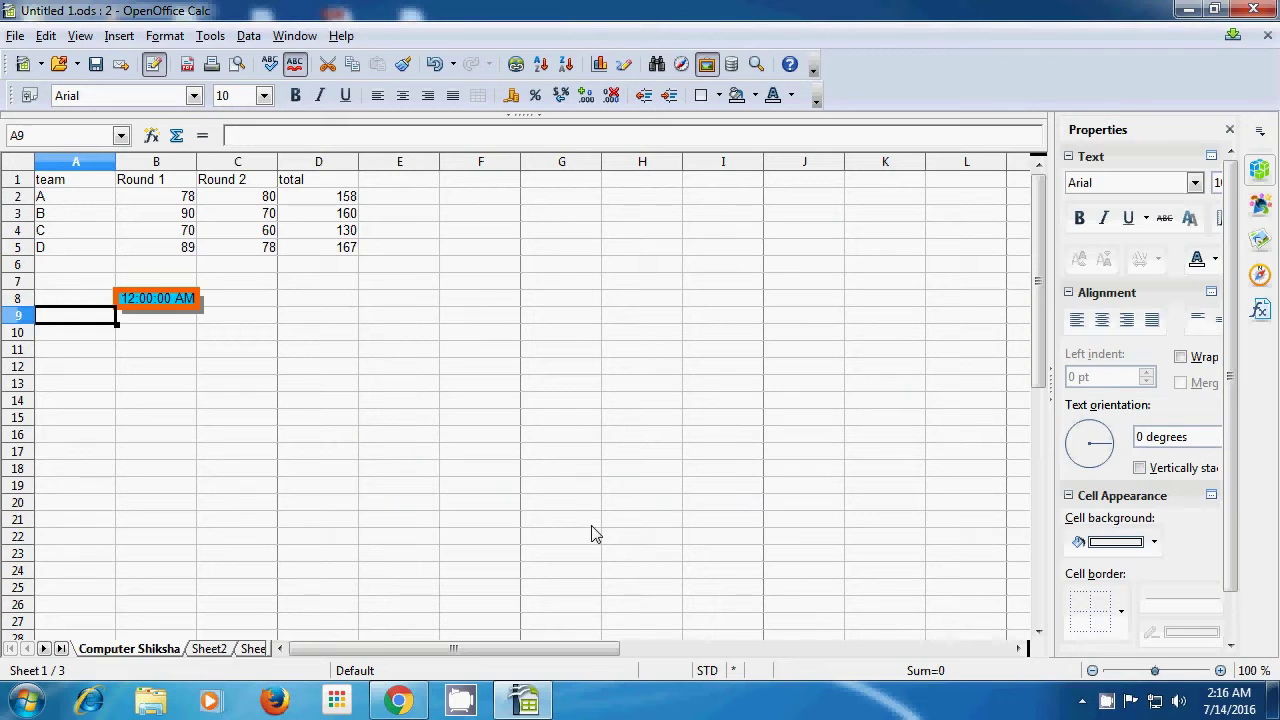
# Check the portrait page in the page preview and return to the spreadsheet
pyautogui.click(17, 37)
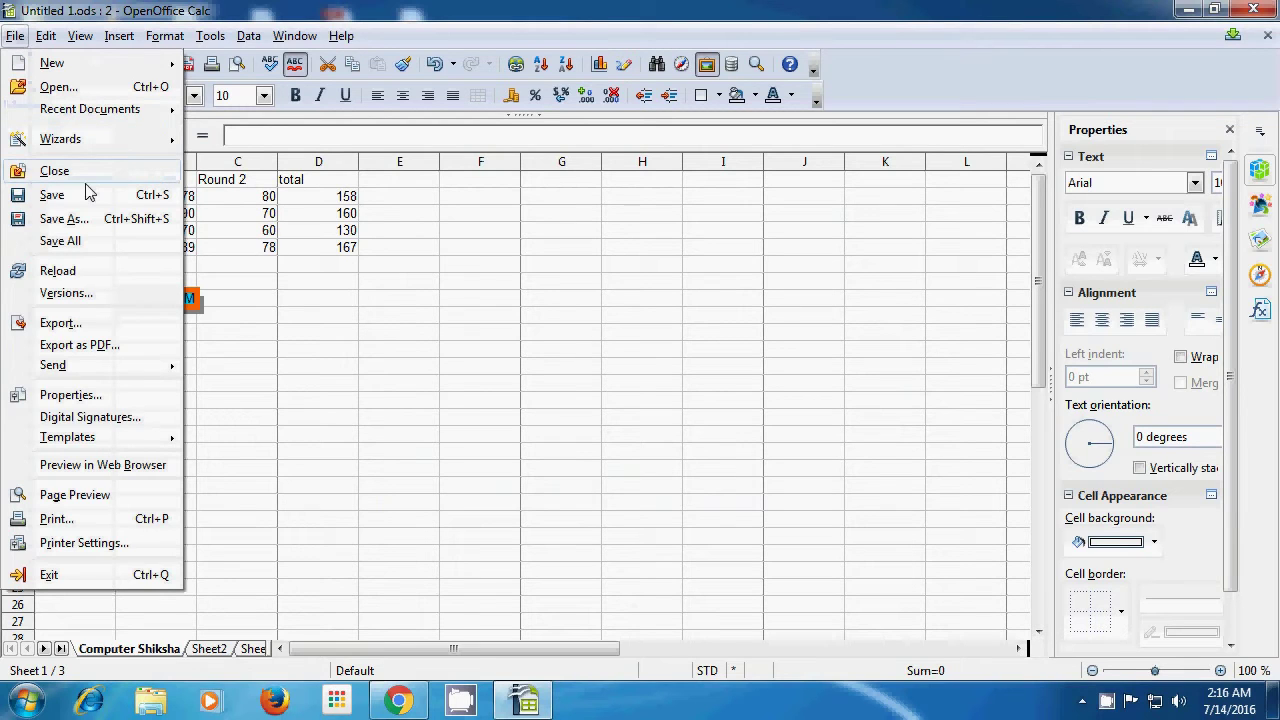
pyautogui.click(86, 497)
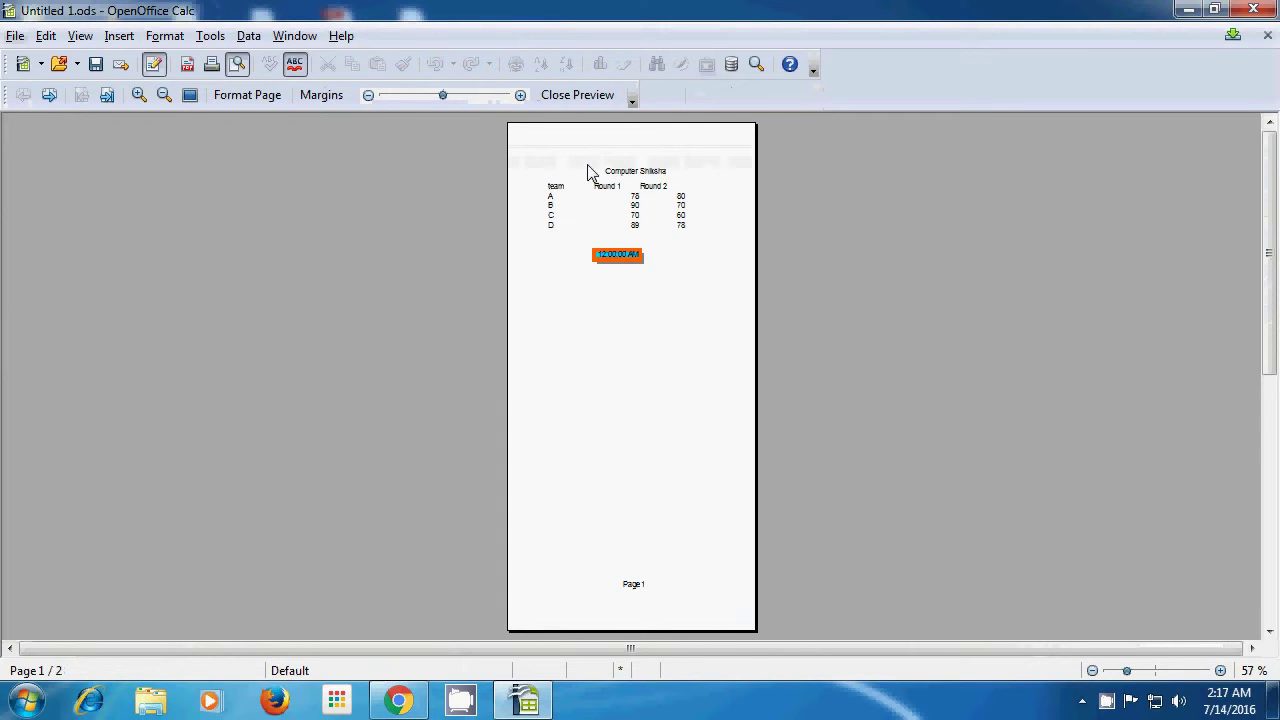
pyautogui.click(558, 99)
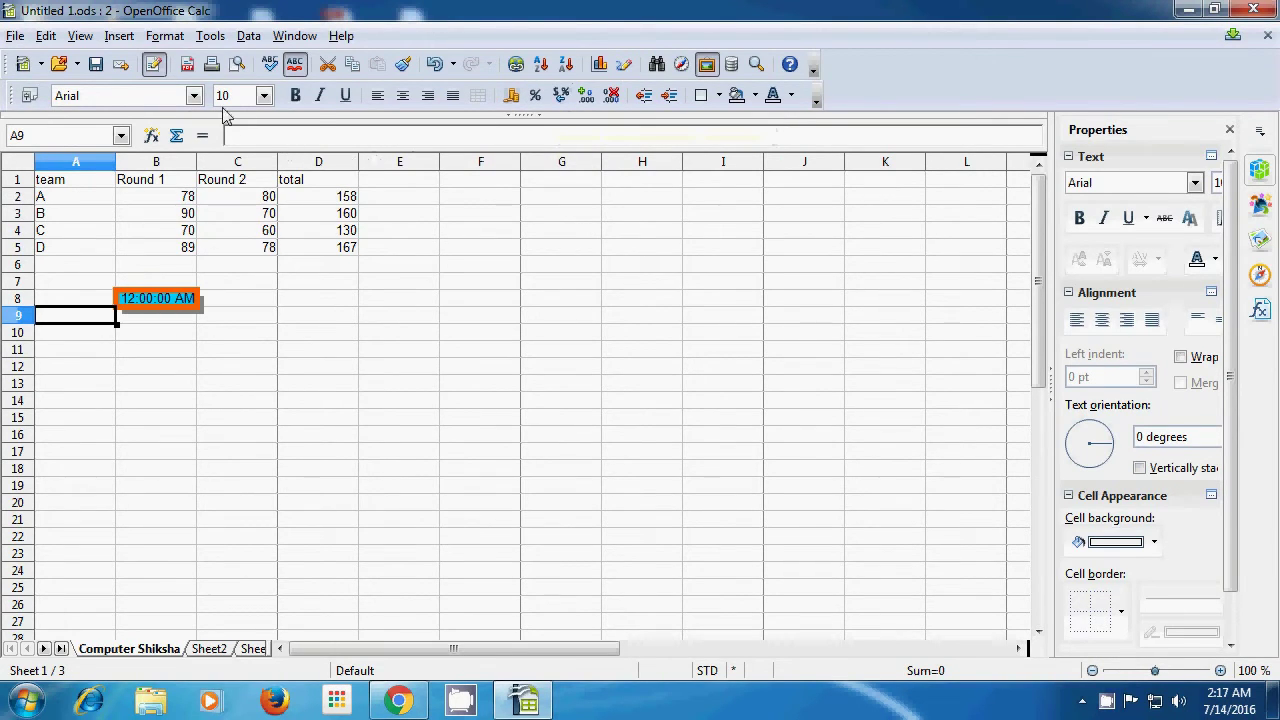
# Increase the page style's left margin to 1.23" and apply it
pyautogui.click(168, 40)
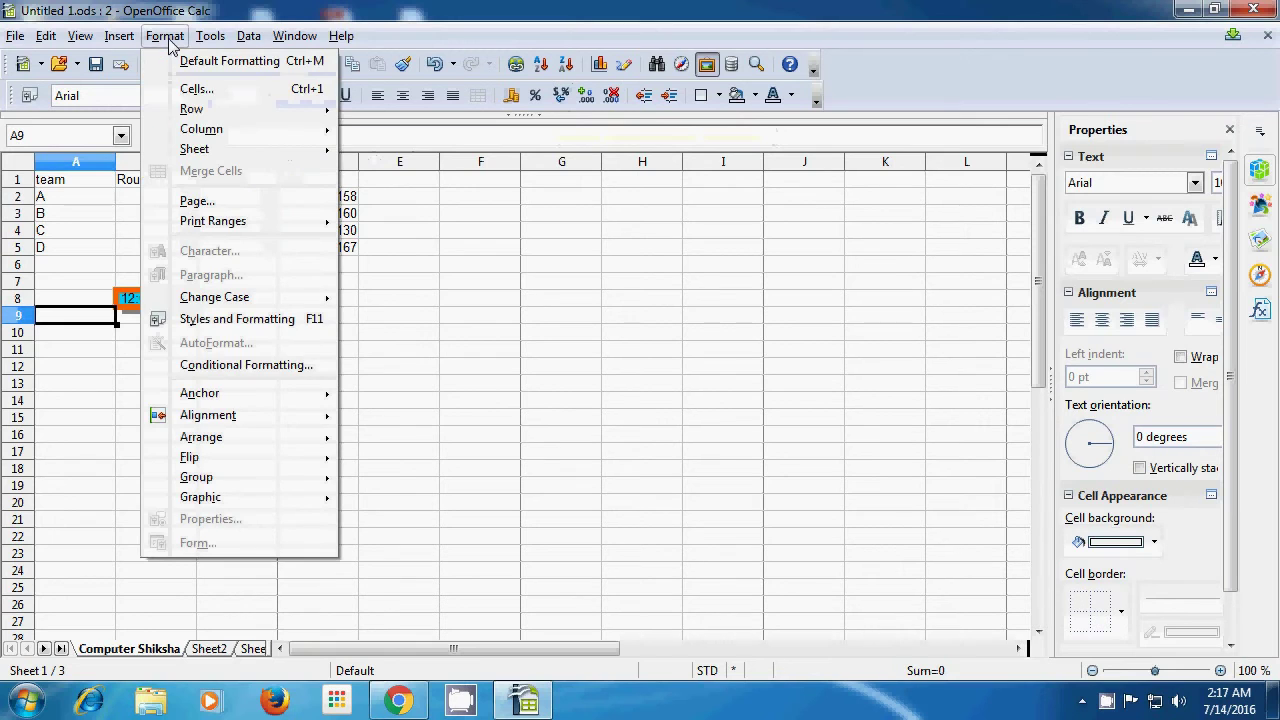
pyautogui.click(204, 202)
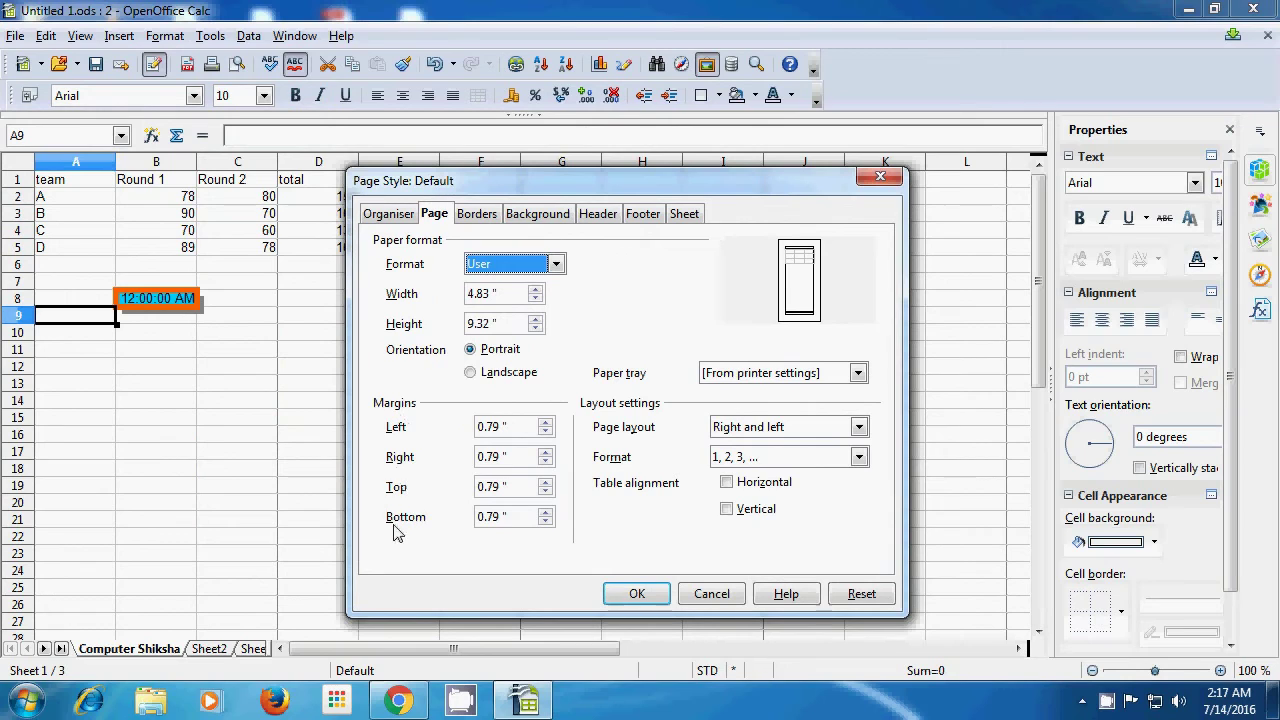
pyautogui.click(544, 423)
pyautogui.click(544, 423)
pyautogui.click(544, 423)
pyautogui.click(544, 423)
pyautogui.click(544, 423)
pyautogui.click(544, 423)
pyautogui.click(544, 423)
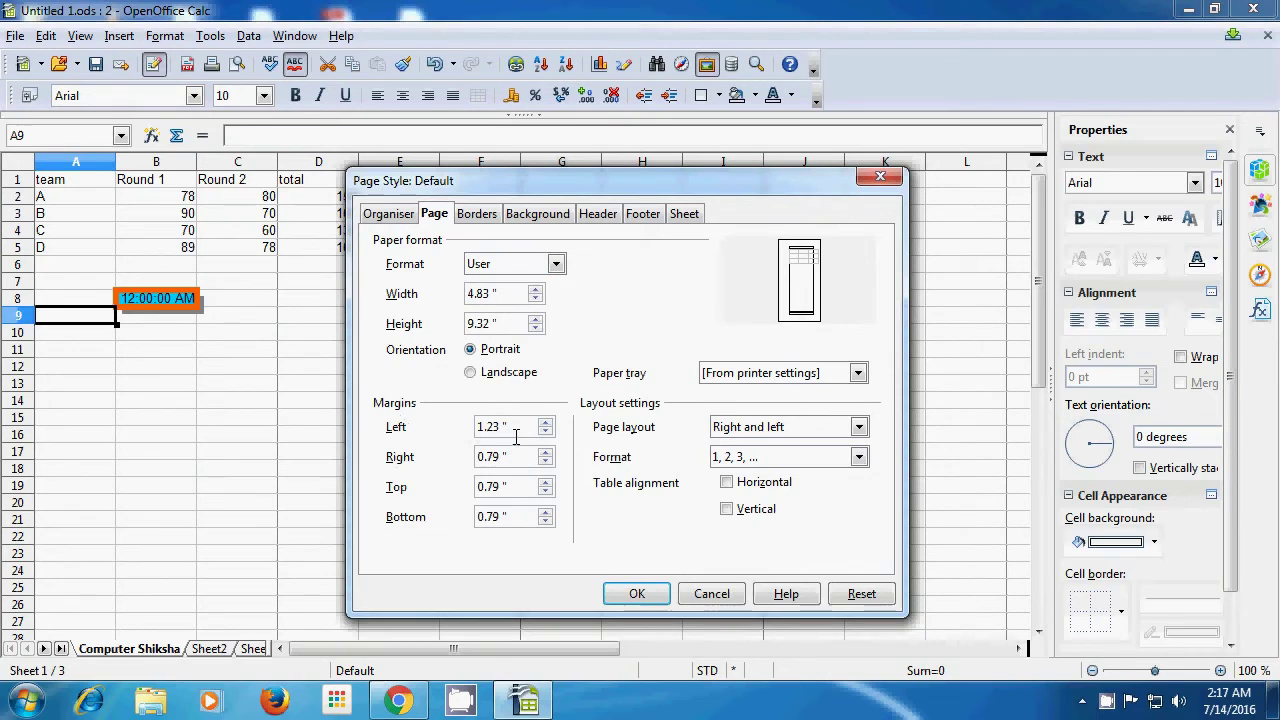
pyautogui.click(636, 594)
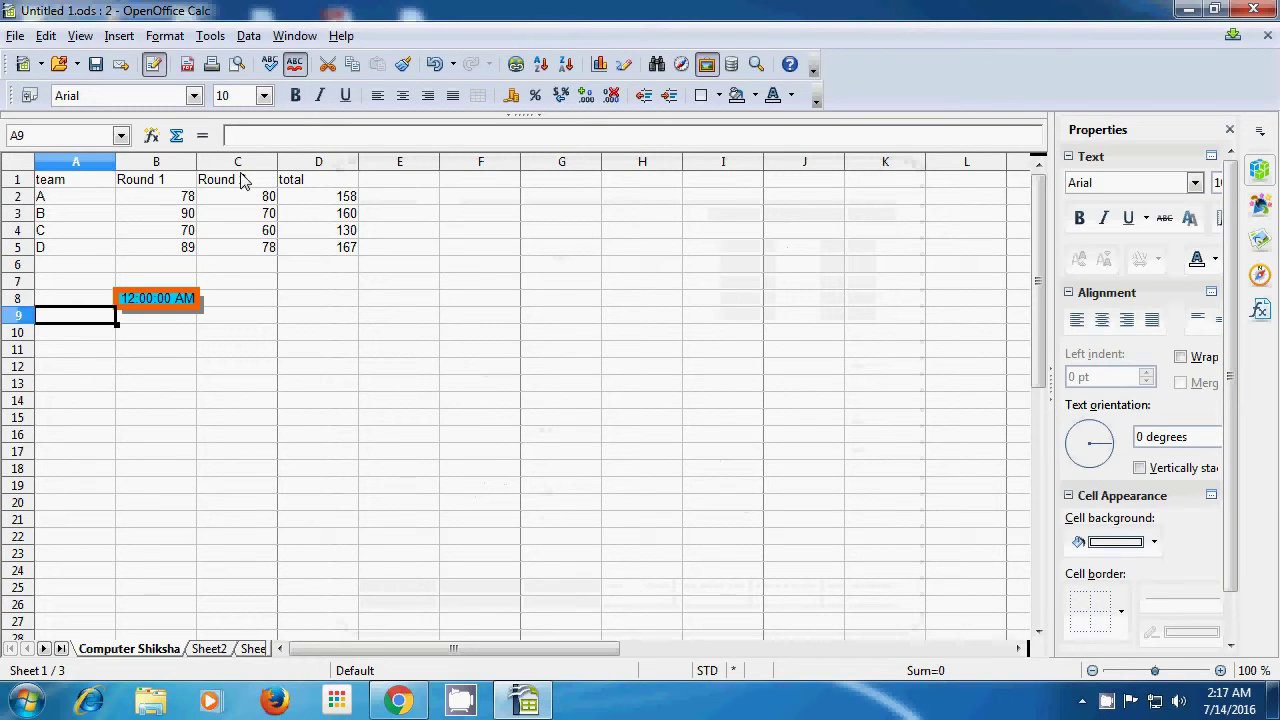
# Check the wider left margin in the page preview and return to the spreadsheet
pyautogui.click(15, 37)
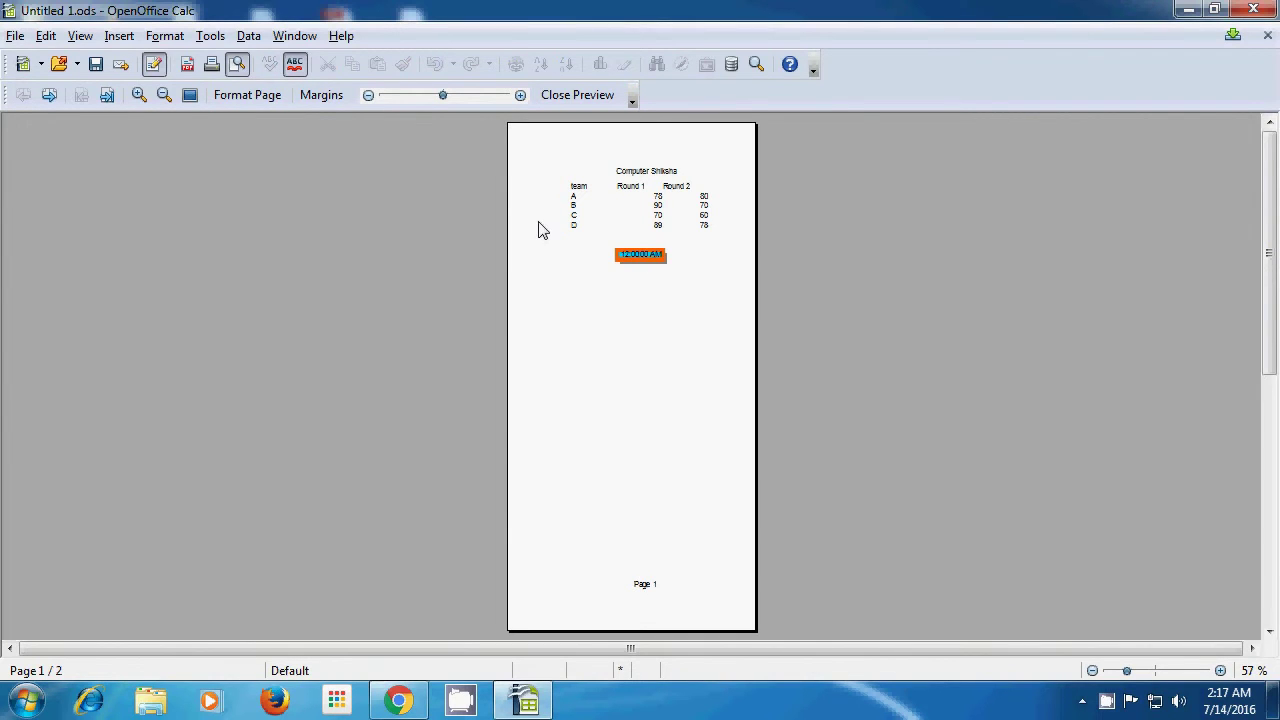
pyautogui.click(564, 95)
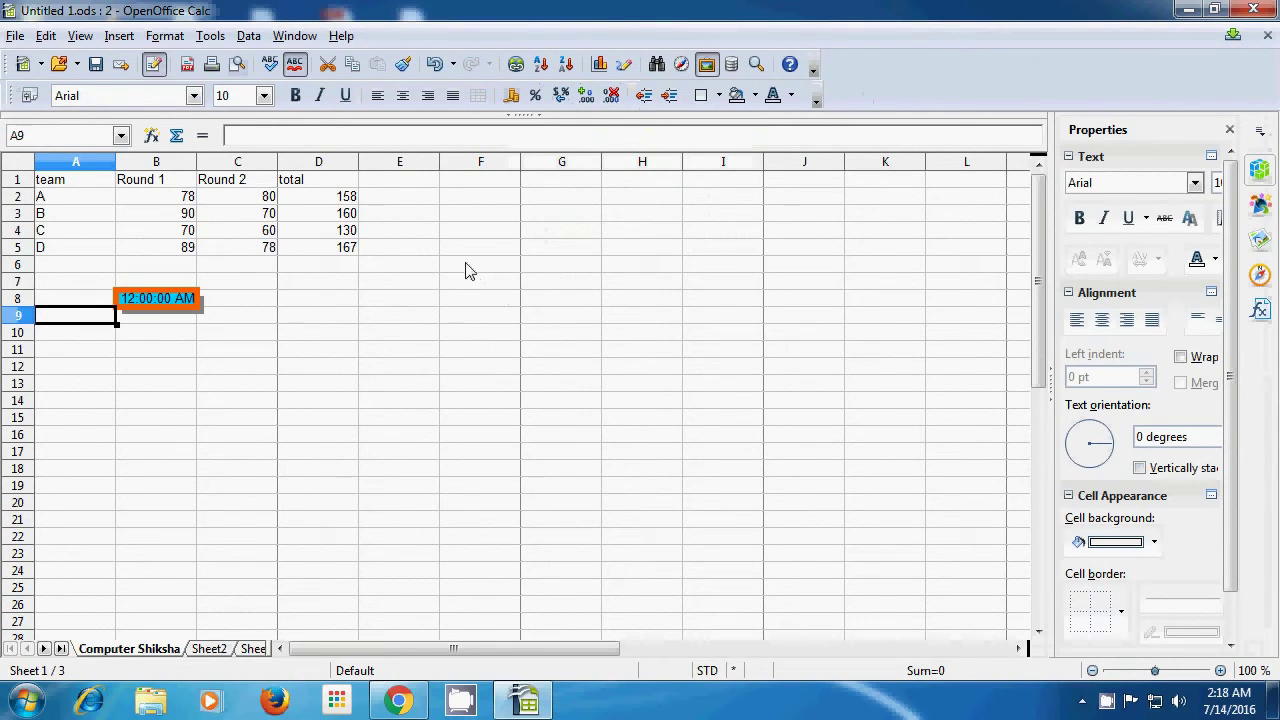
# Increase the page style's right margin to 1.35" and apply it
pyautogui.click(164, 36)
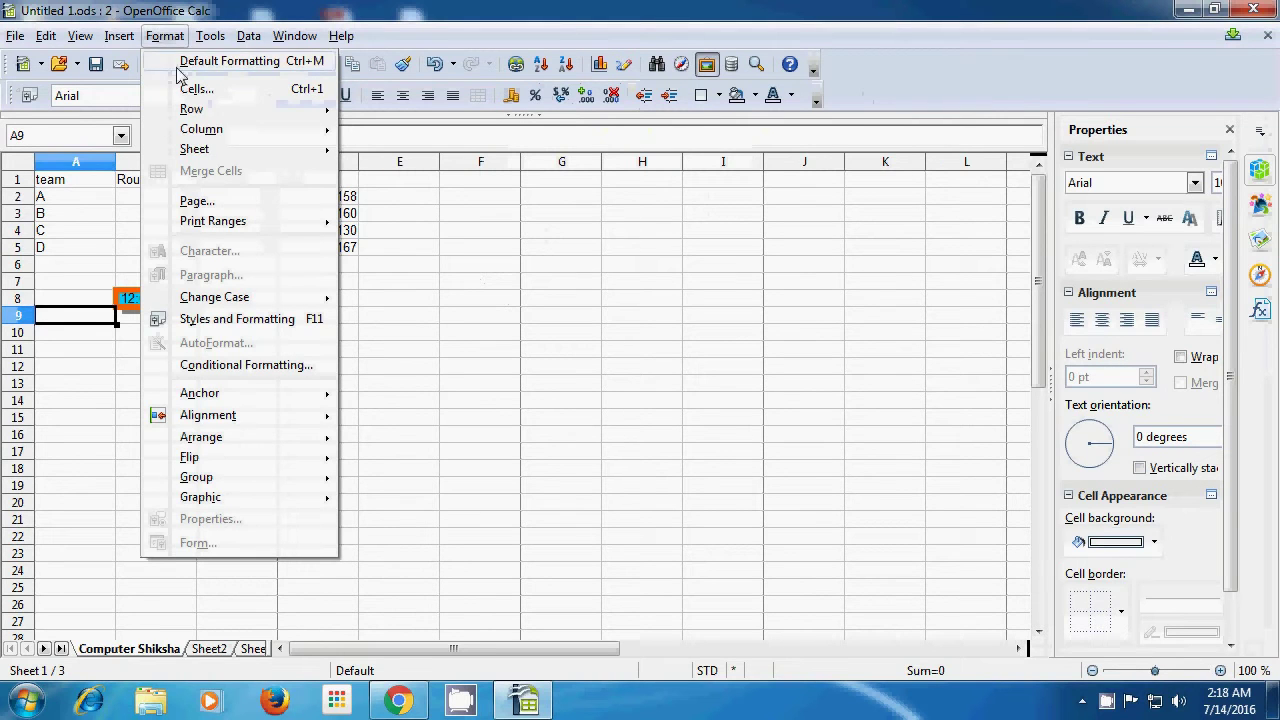
pyautogui.click(197, 201)
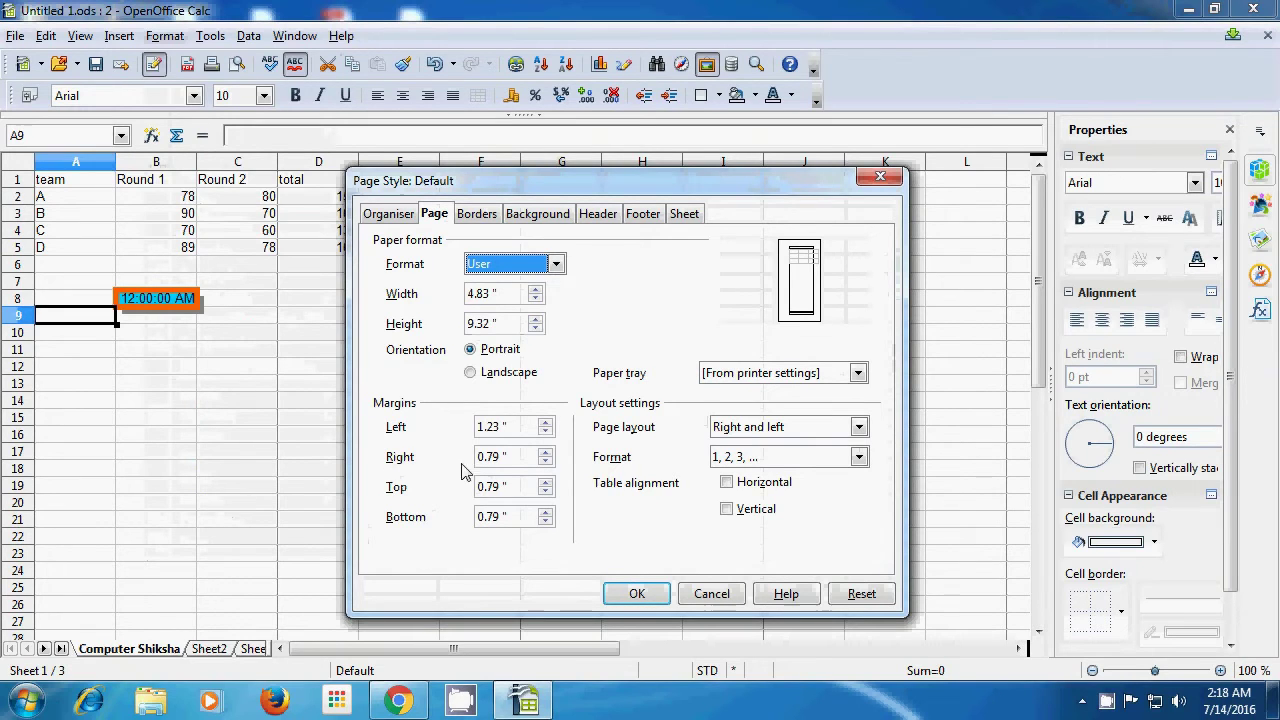
pyautogui.click(546, 452)
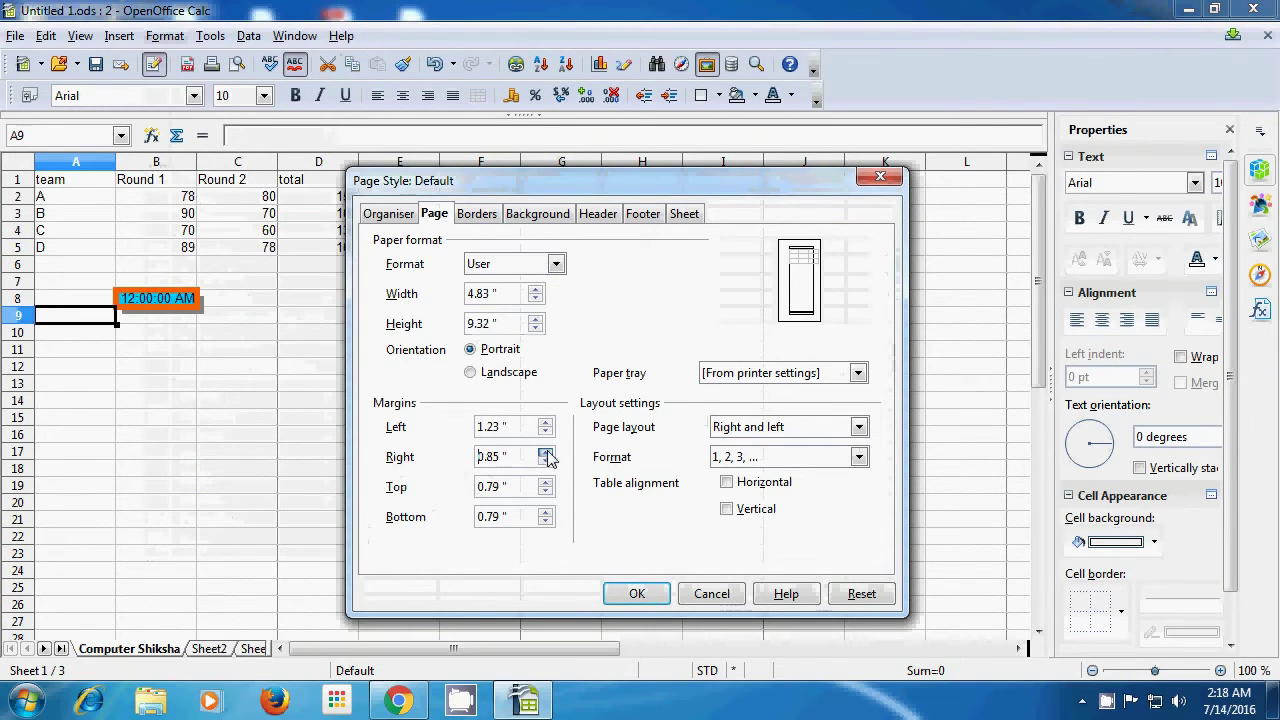
pyautogui.click(546, 452)
pyautogui.click(546, 452)
pyautogui.click(546, 452)
pyautogui.click(546, 452)
pyautogui.click(546, 452)
pyautogui.click(546, 452)
pyautogui.click(546, 452)
pyautogui.click(546, 452)
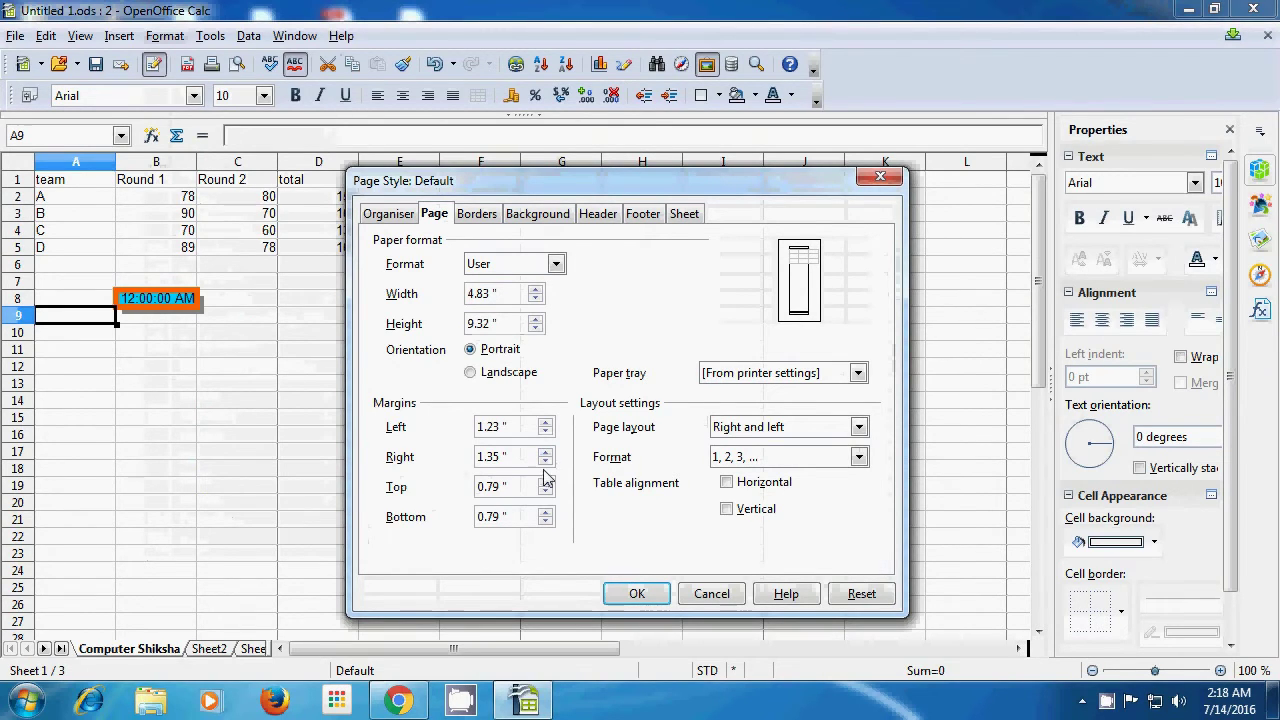
pyautogui.click(617, 598)
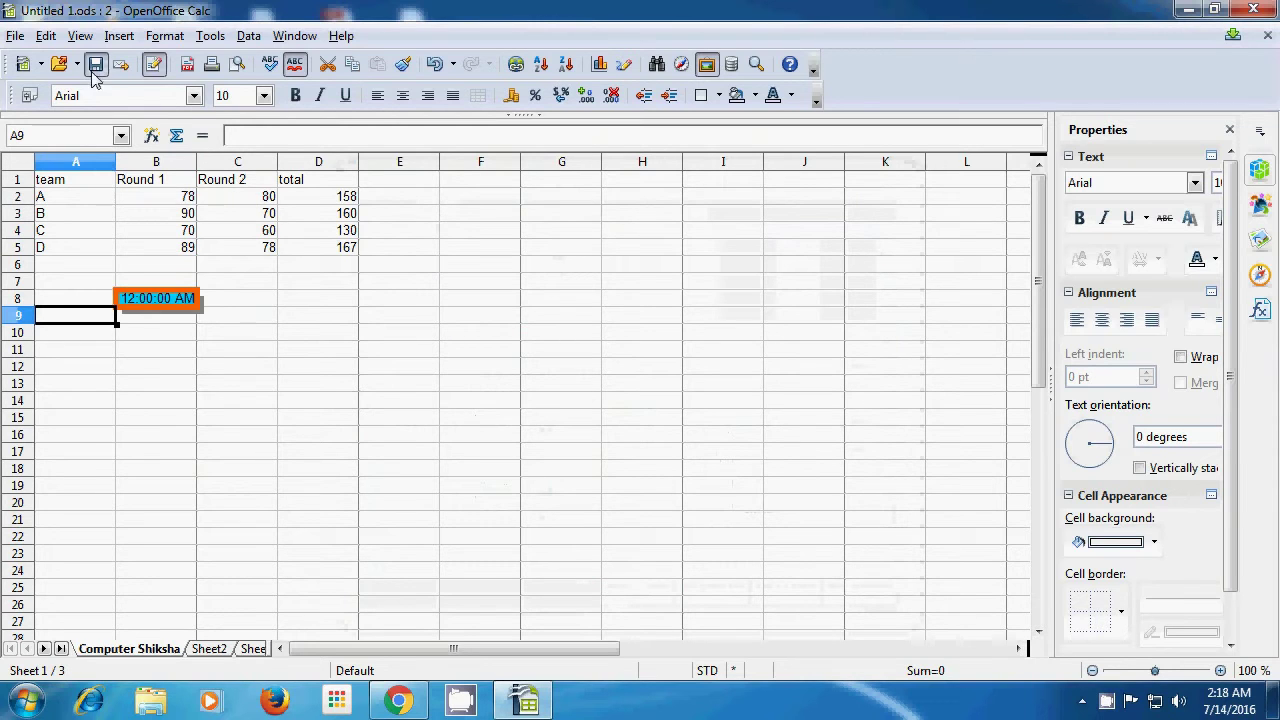
# Check the wider right margin in the page preview and return to the spreadsheet
pyautogui.click(22, 36)
pyautogui.moveTo(44, 38)
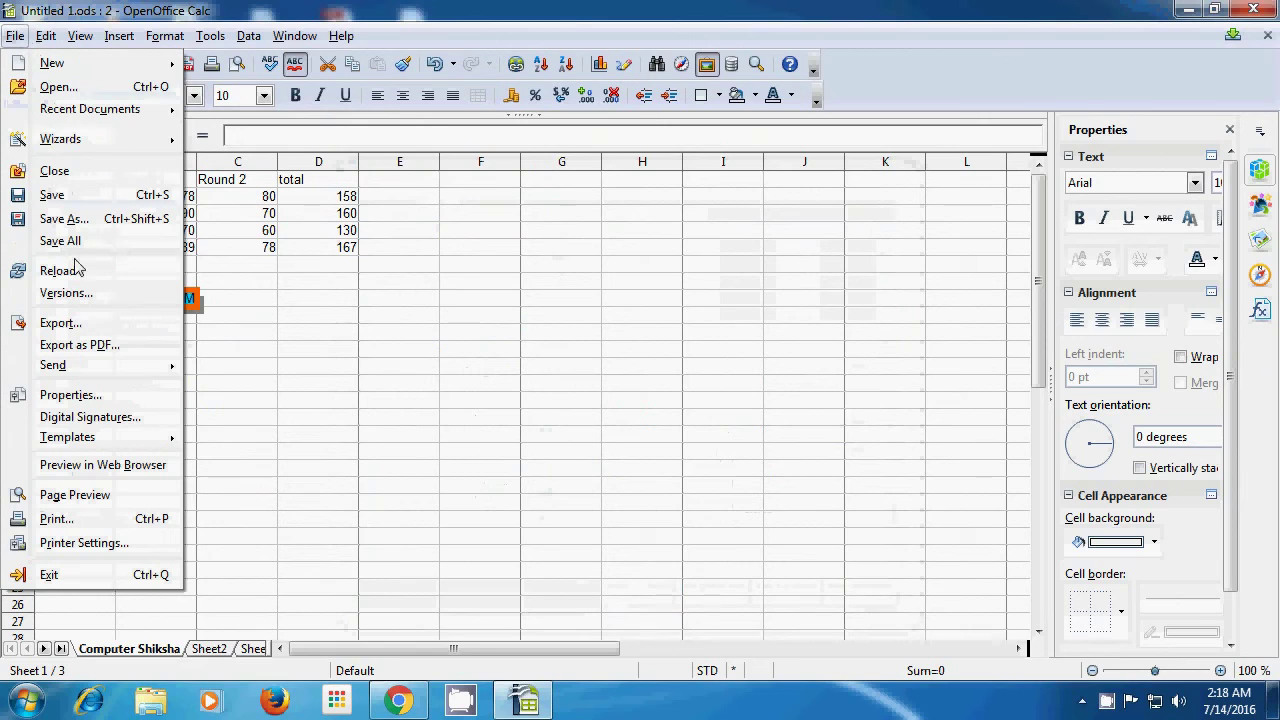
pyautogui.click(84, 497)
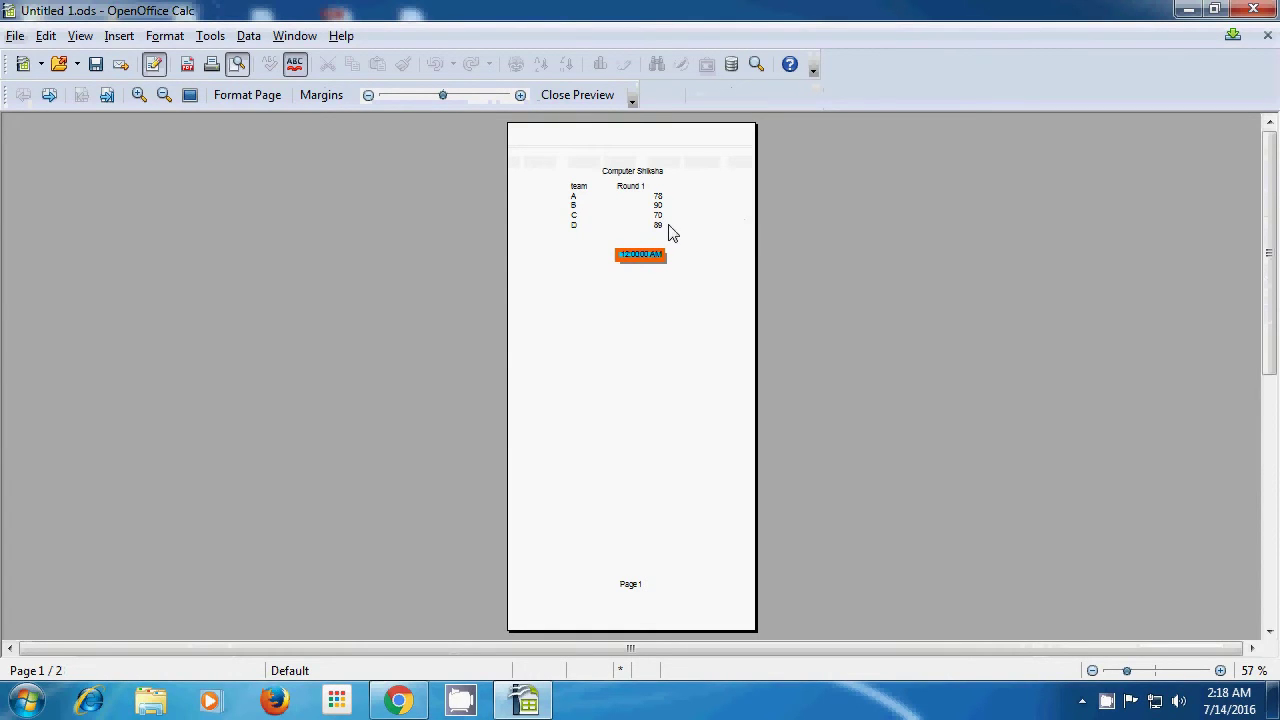
pyautogui.click(576, 96)
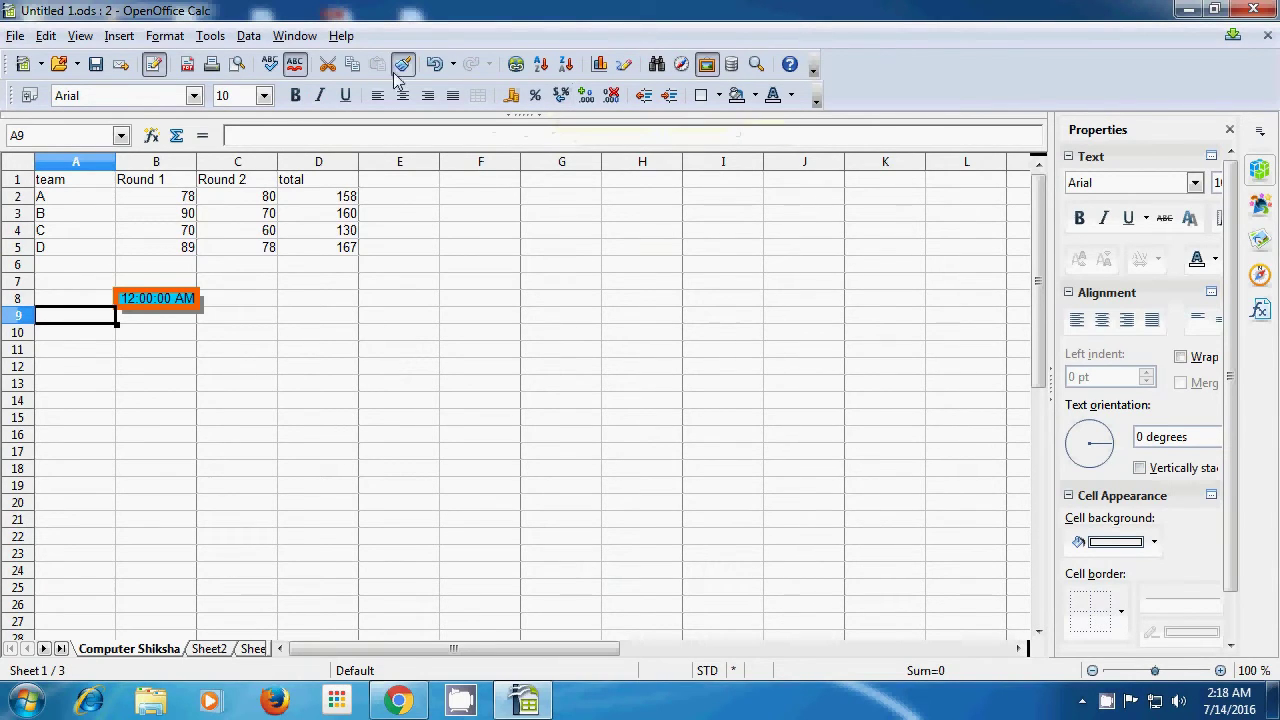
# In the page style's border settings, add a border on all four sides with the last 9.00 pt double line style
pyautogui.click(165, 36)
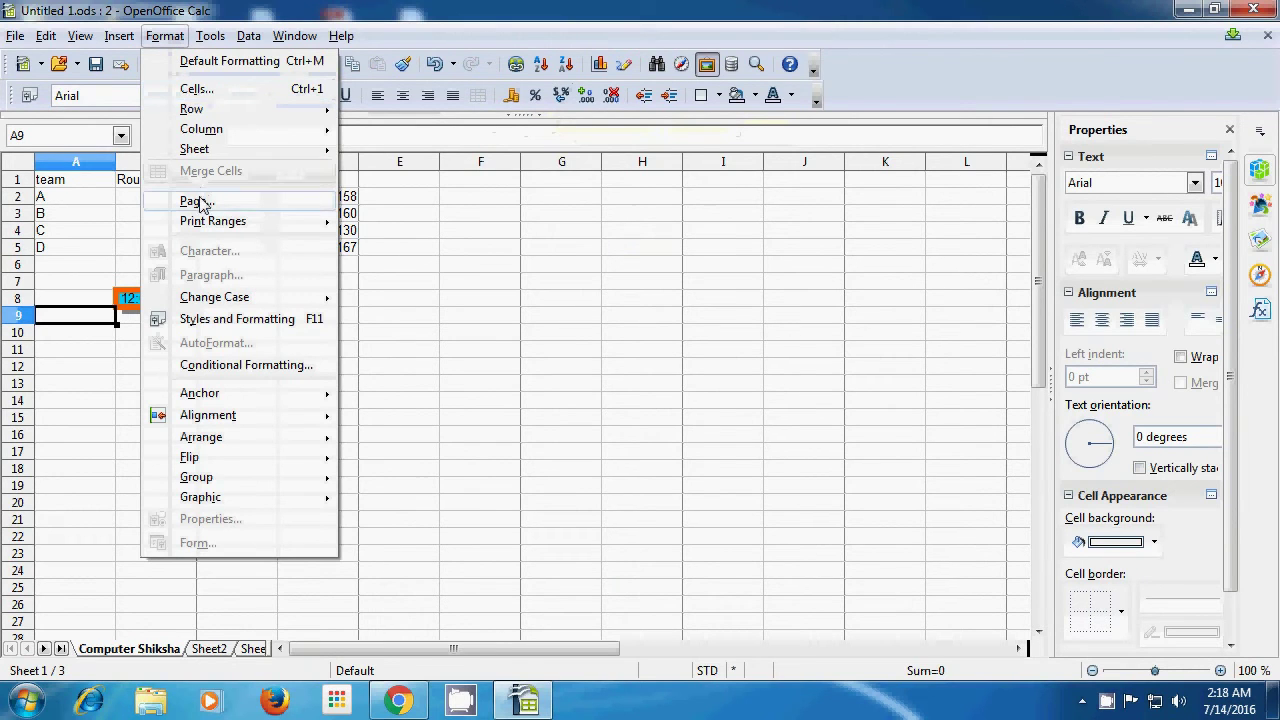
pyautogui.click(197, 201)
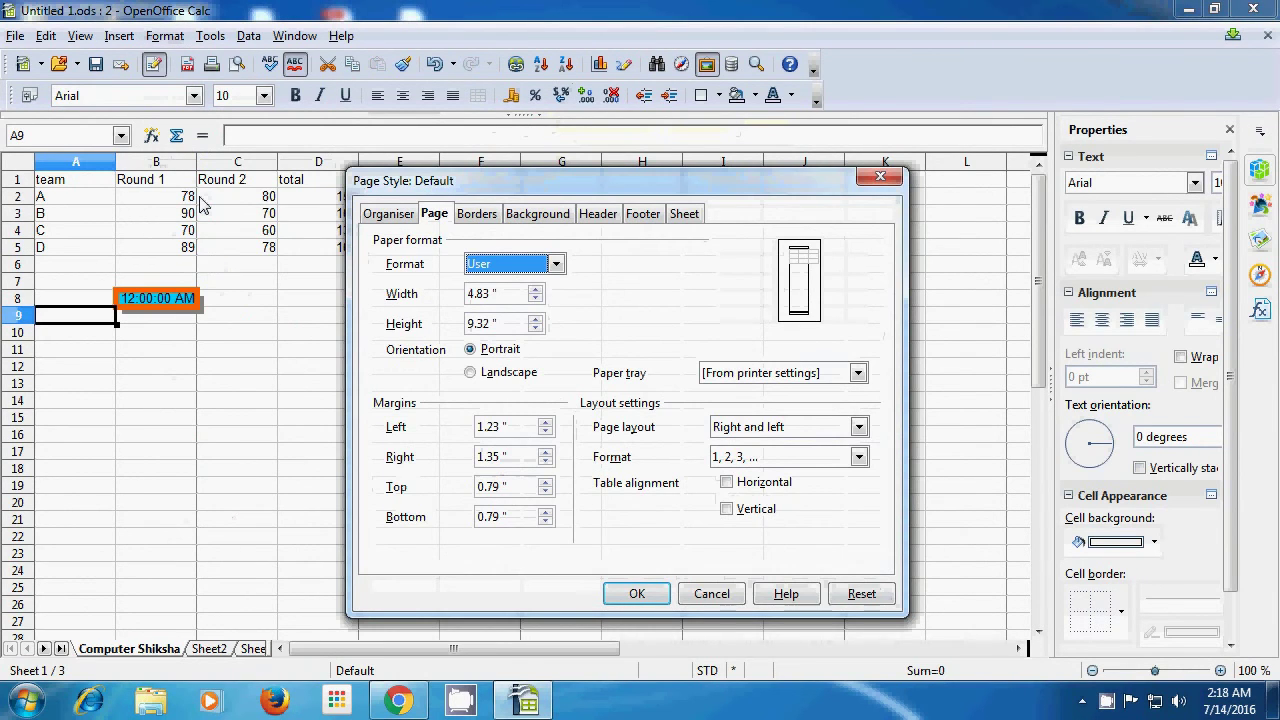
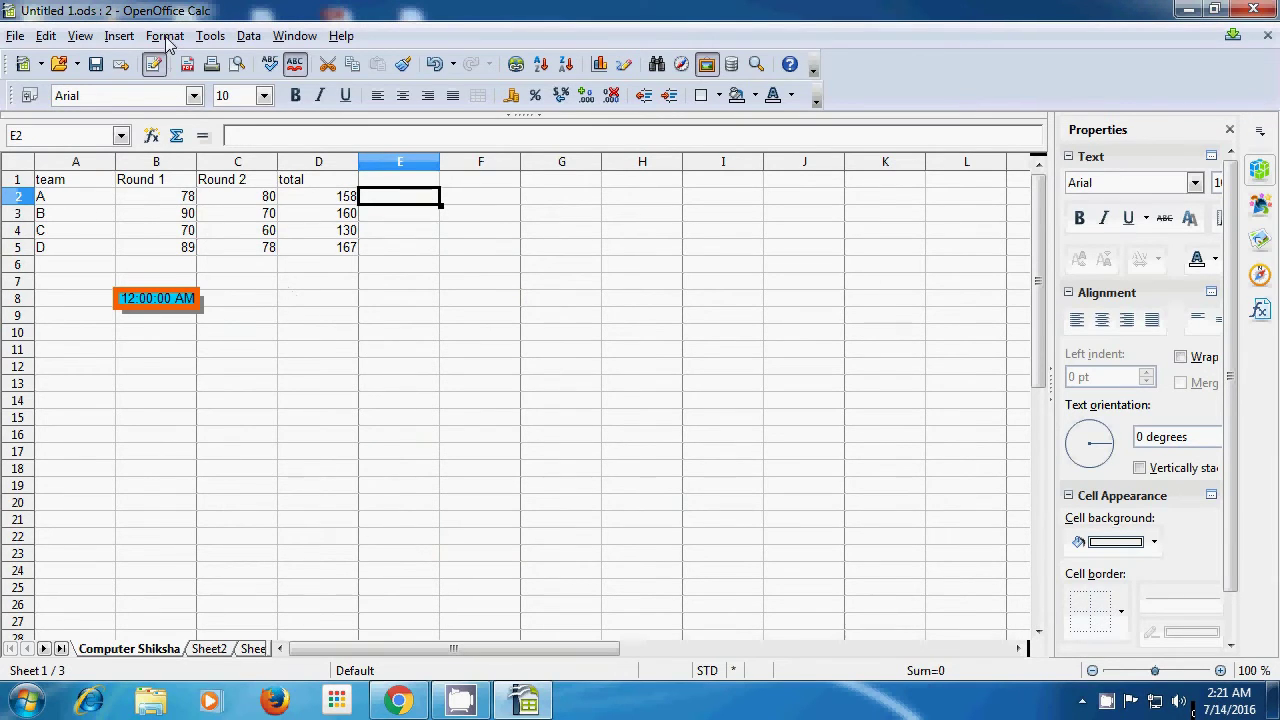
pyautogui.click(165, 37)
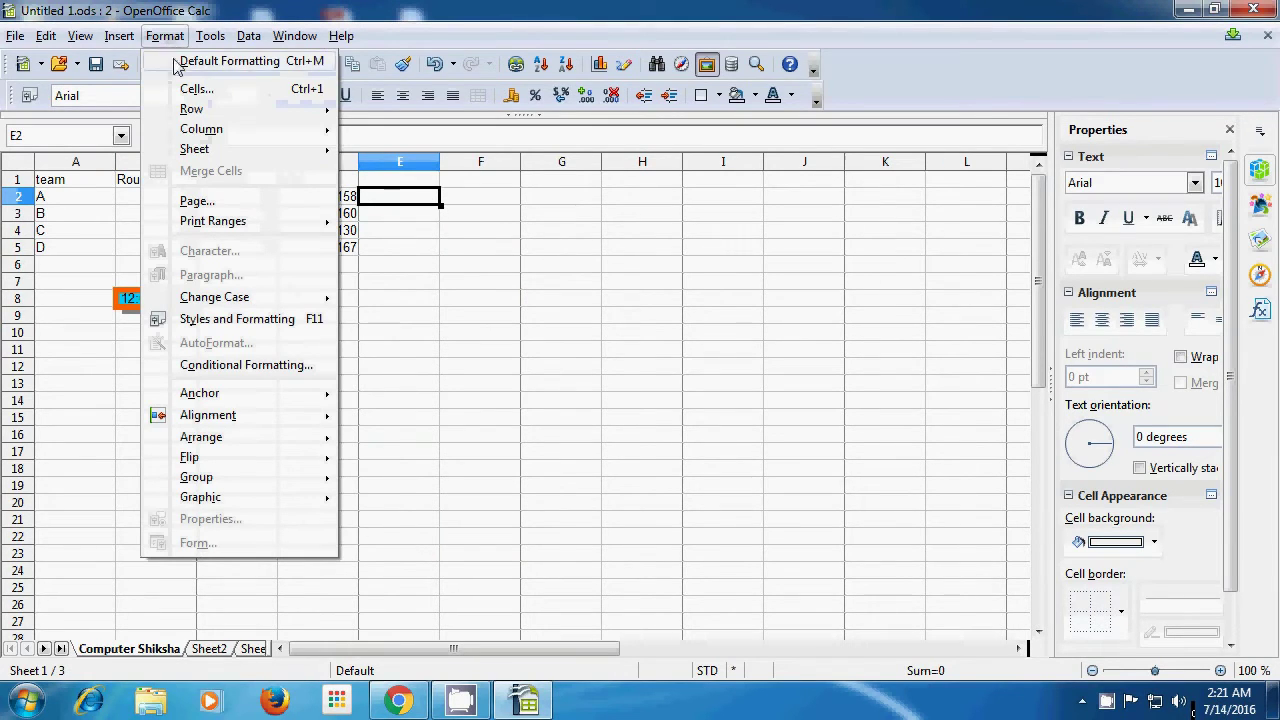
pyautogui.click(195, 201)
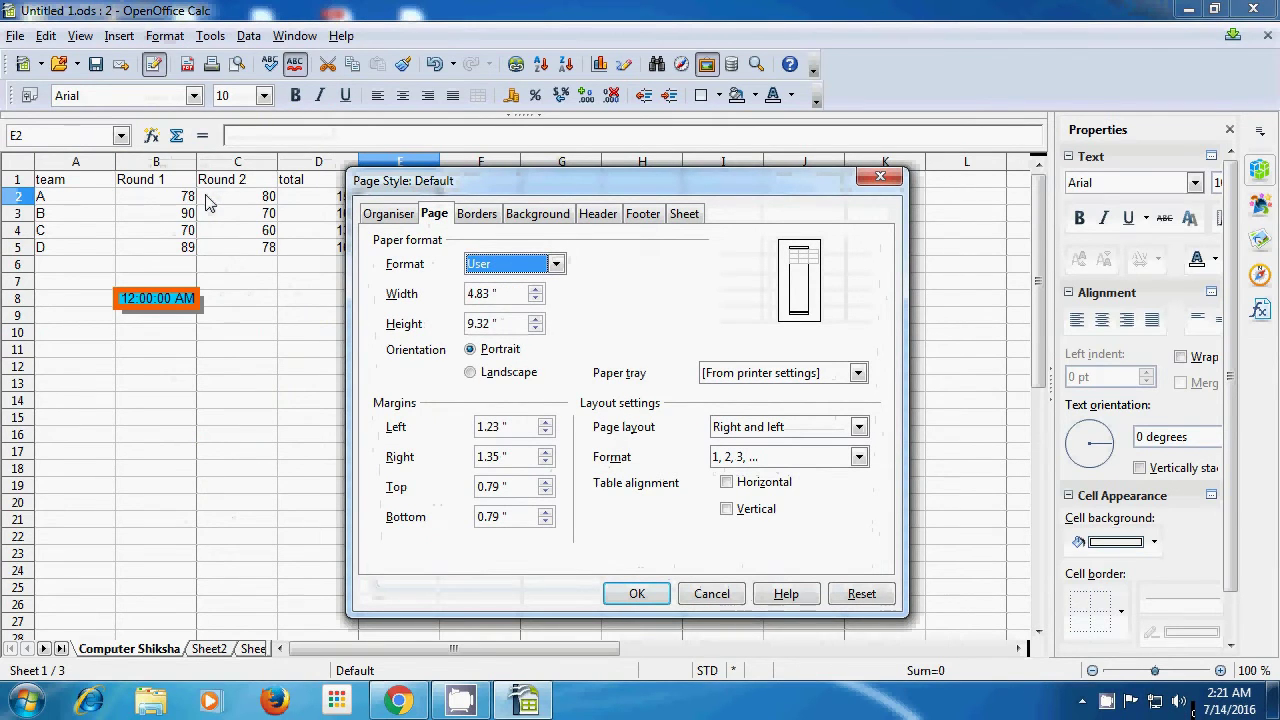
pyautogui.click(470, 215)
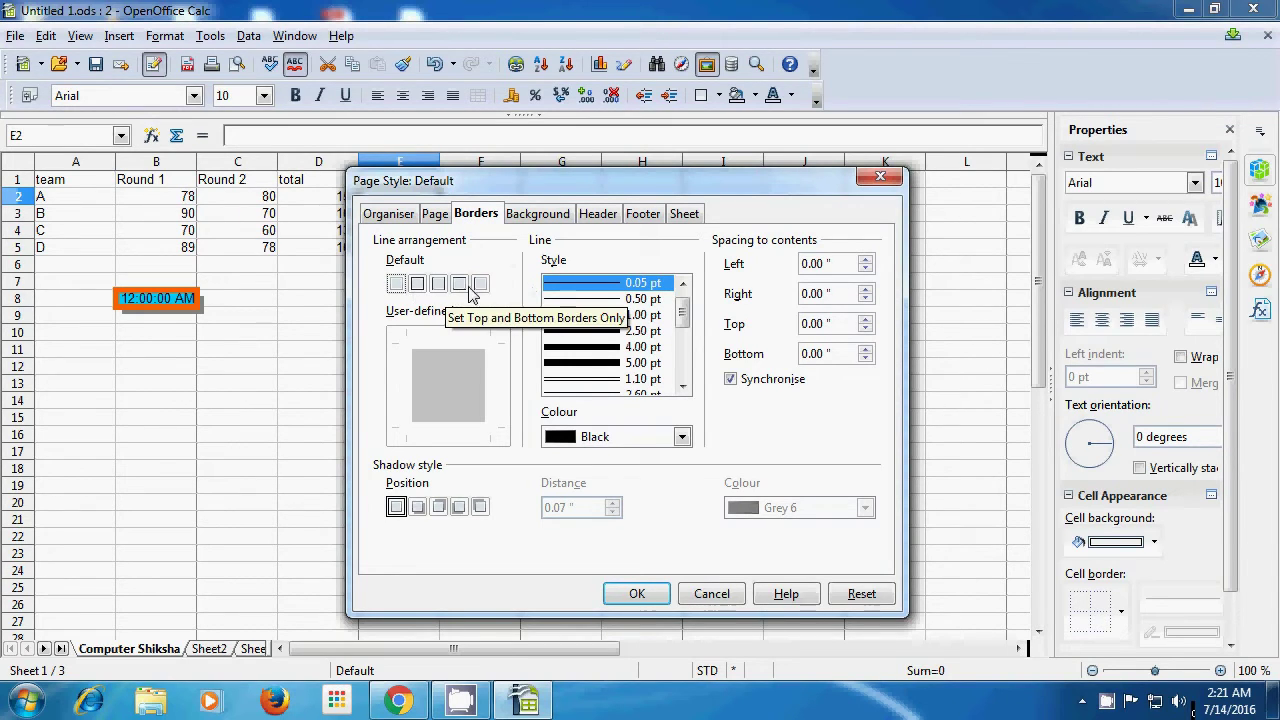
pyautogui.click(418, 285)
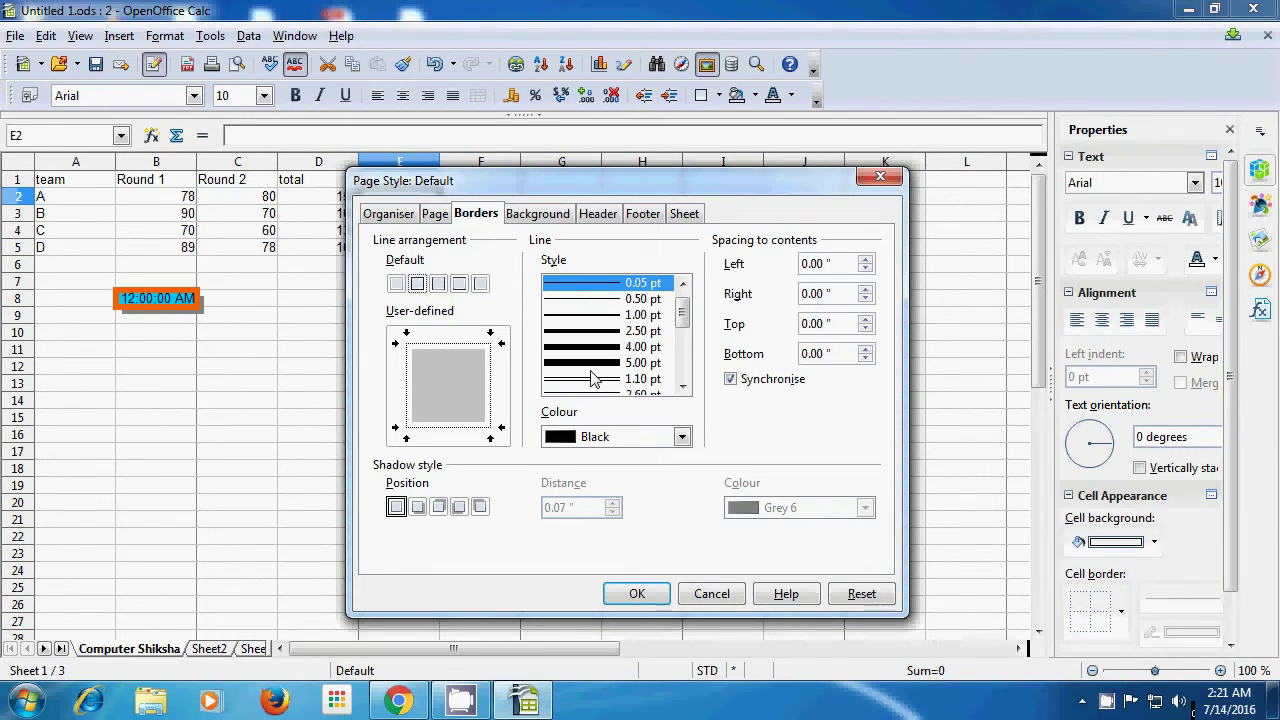
pyautogui.moveTo(683, 317); pyautogui.dragTo(680, 367)
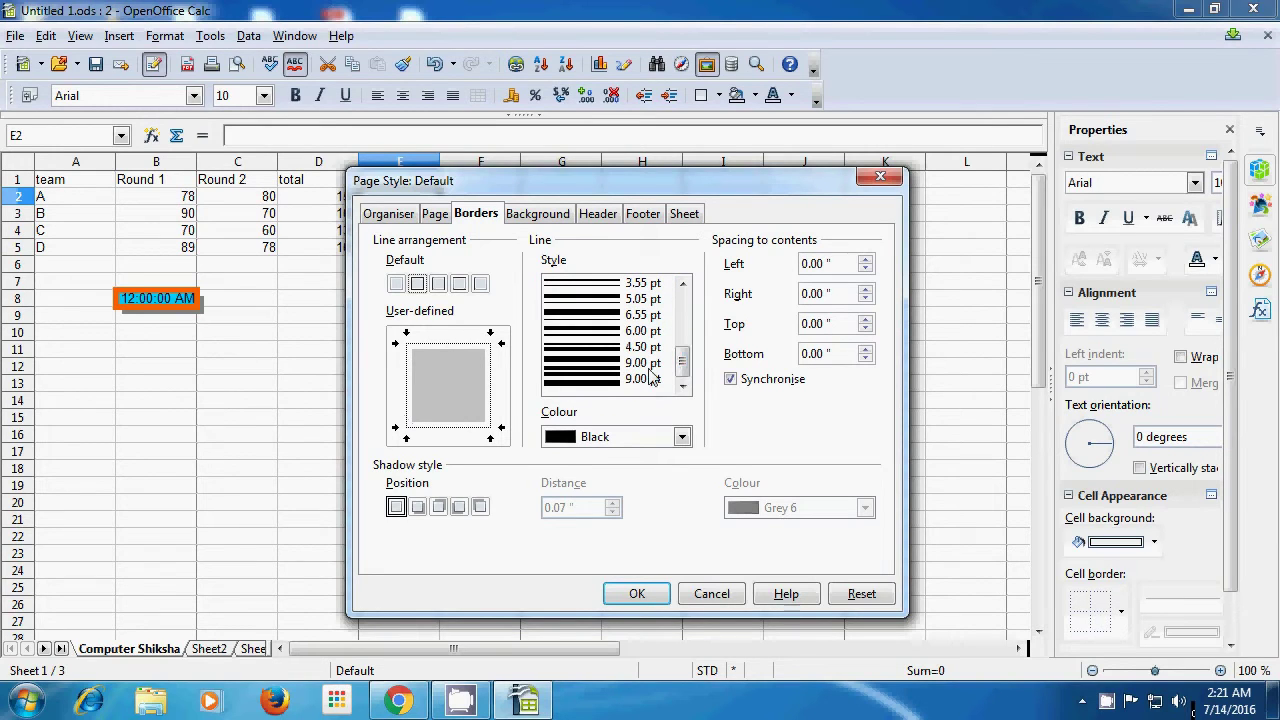
pyautogui.click(595, 382)
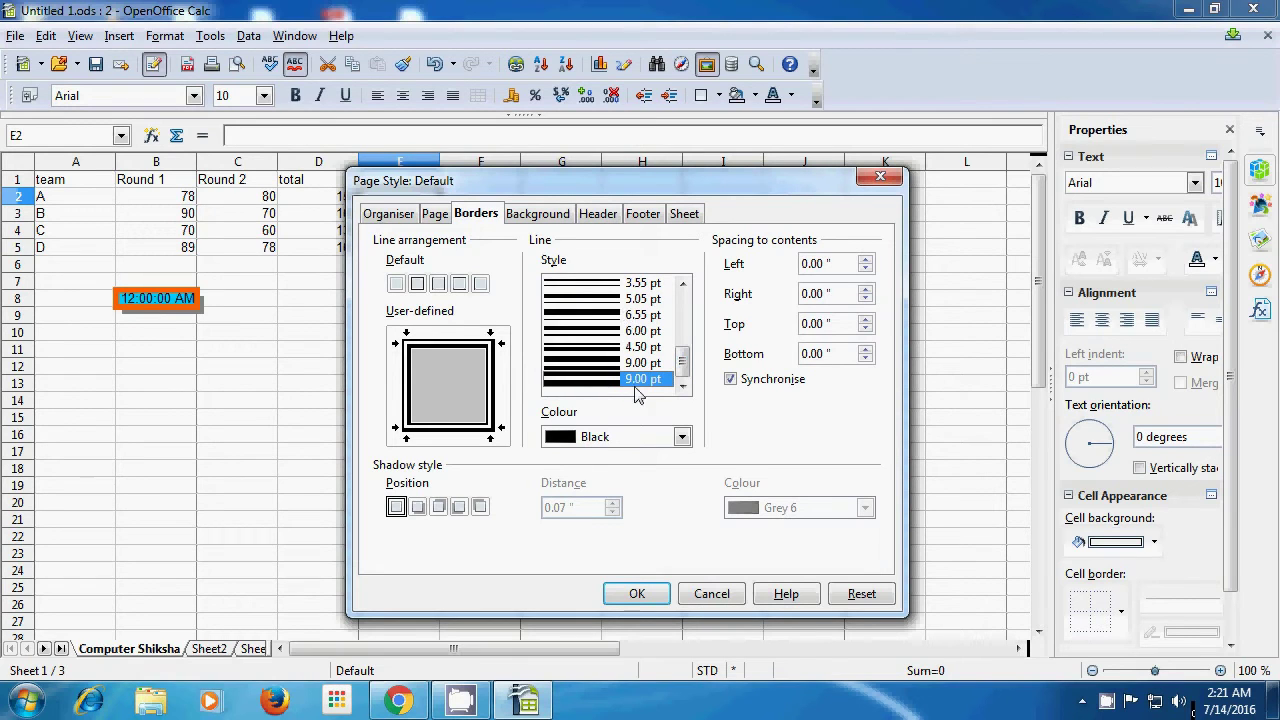
# Set the page border's line colour to Sky blue 1
pyautogui.click(680, 438)
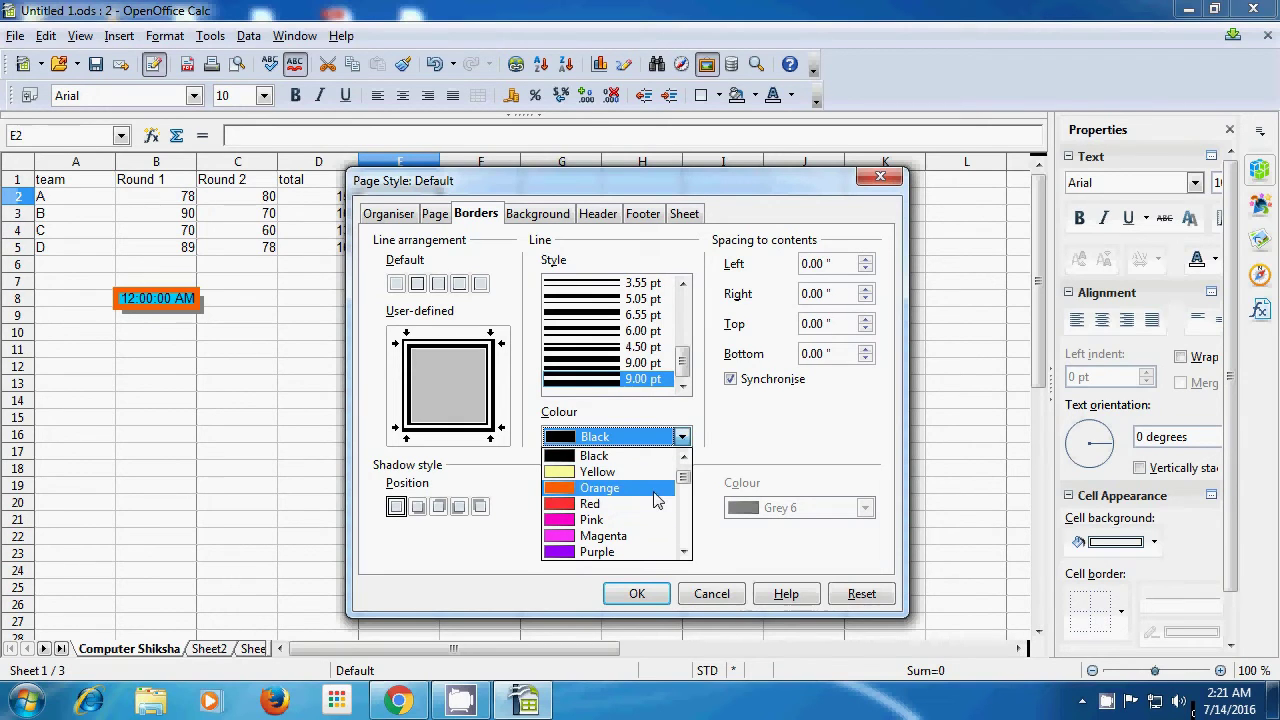
pyautogui.moveTo(683, 480)
pyautogui.mouseDown()
pyautogui.moveTo(684, 545)
pyautogui.moveTo(684, 463)
pyautogui.moveTo(686, 486)
pyautogui.mouseUp()
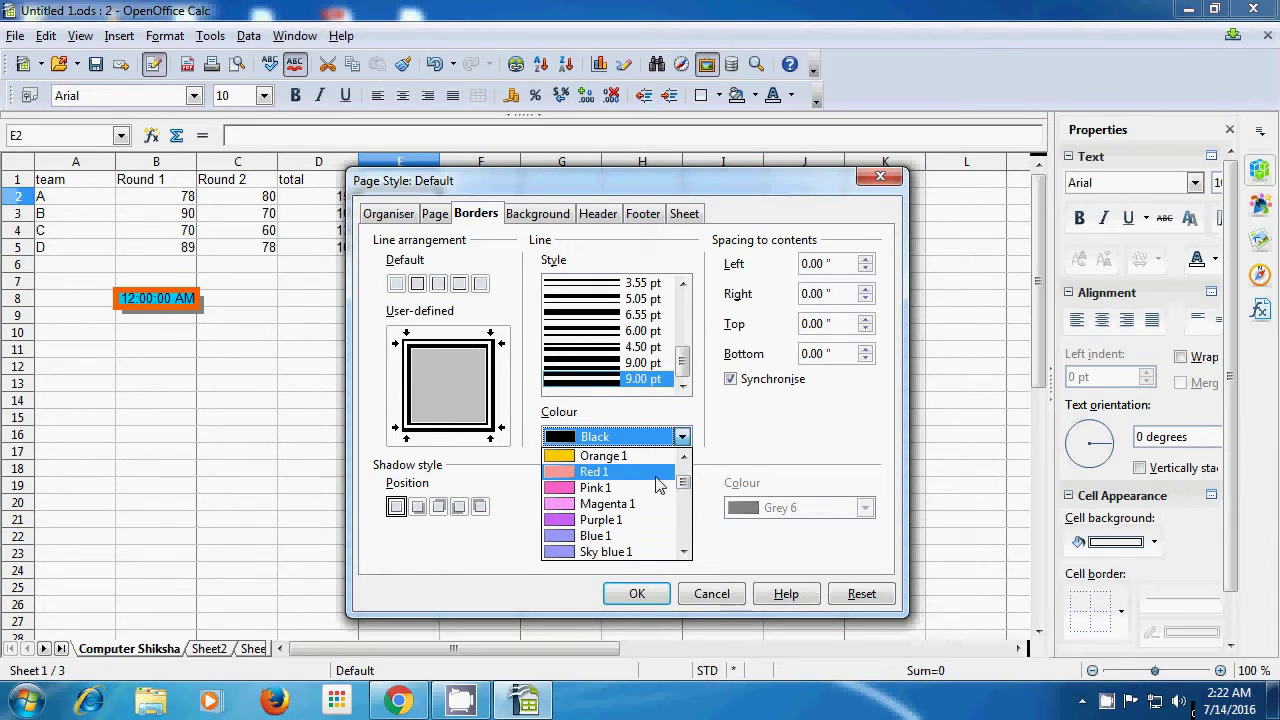
pyautogui.click(612, 552)
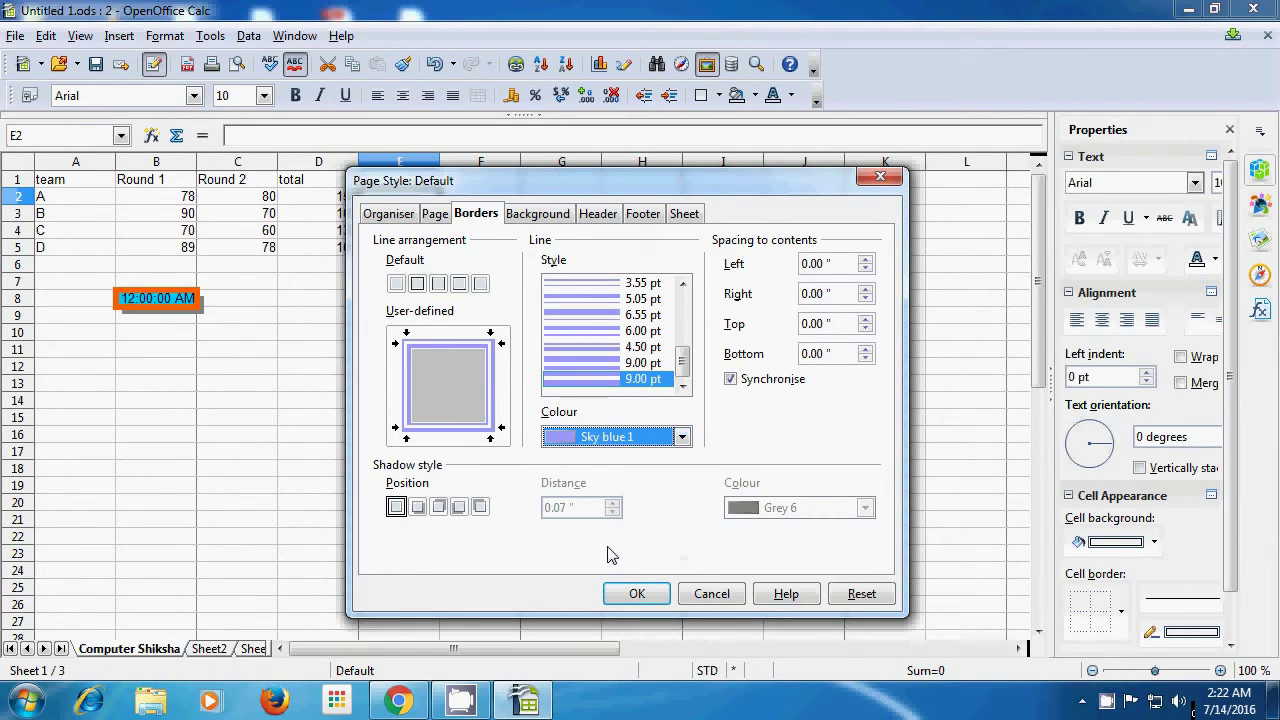
# Add a shadow cast to the bottom right of the page border, colour it Blue 6, and apply the page style
pyautogui.click(424, 510)
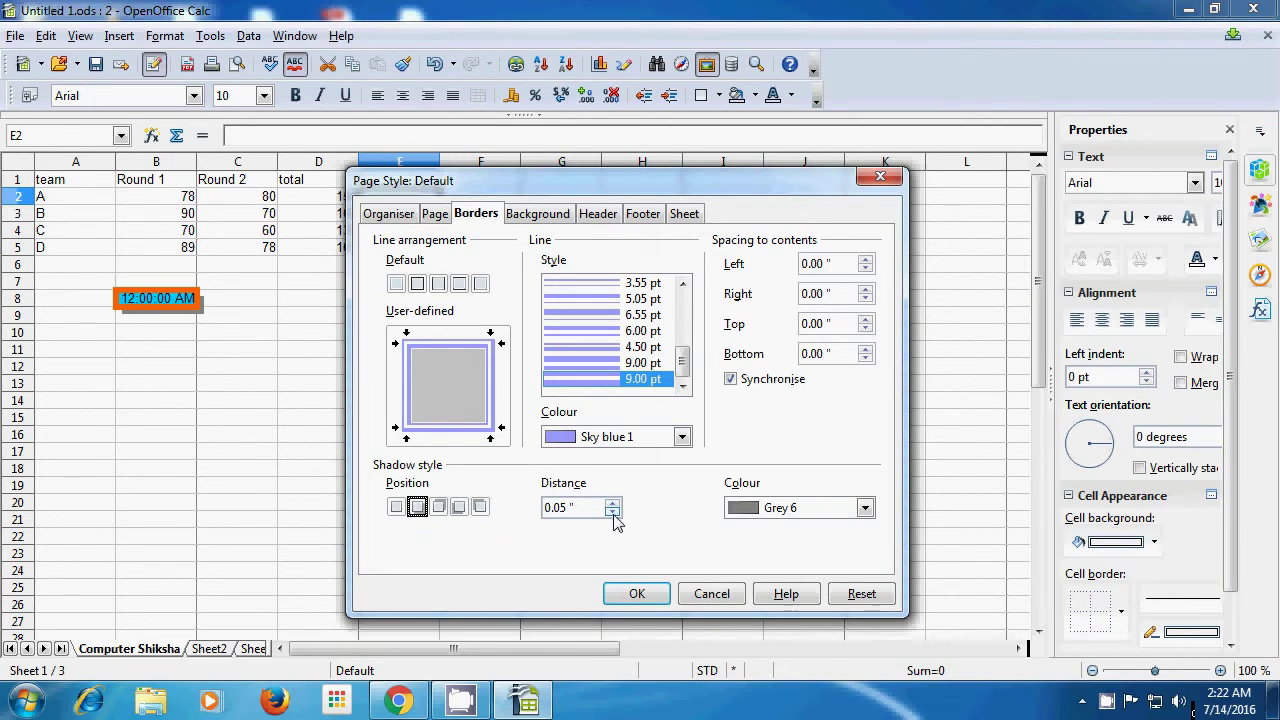
pyautogui.click(864, 508)
pyautogui.scroll(-10, 863, 578)
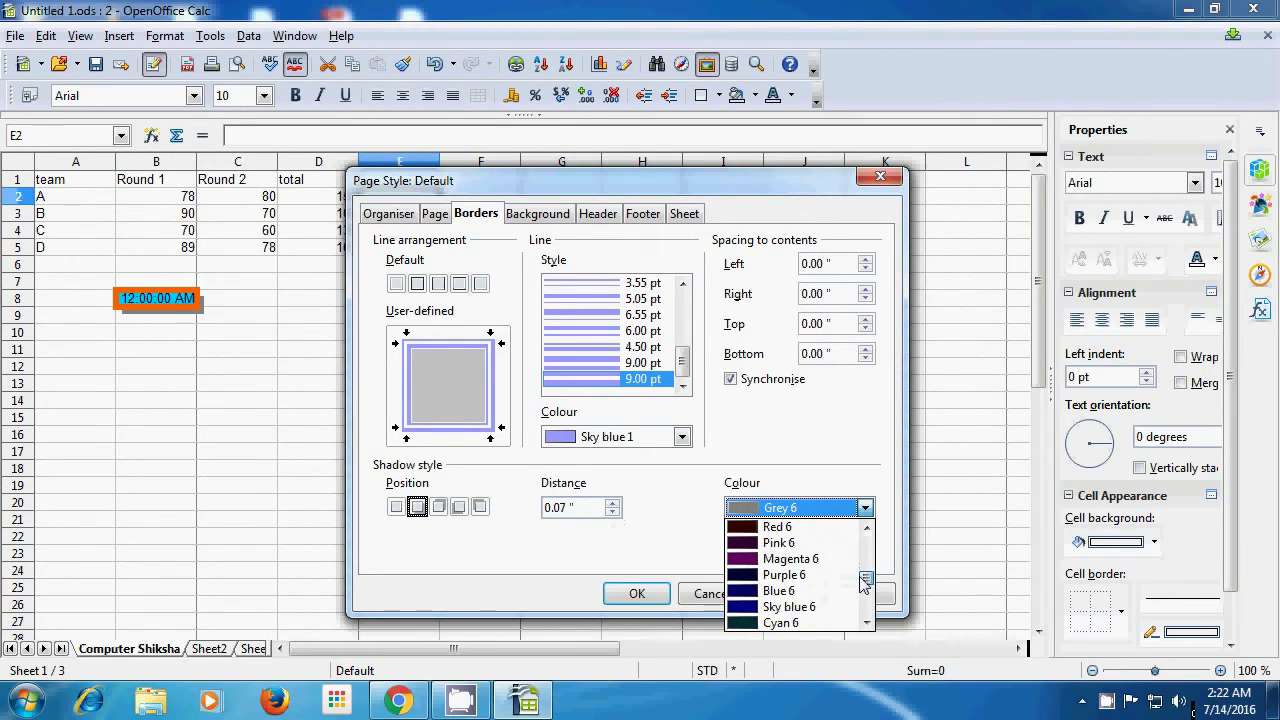
pyautogui.click(797, 592)
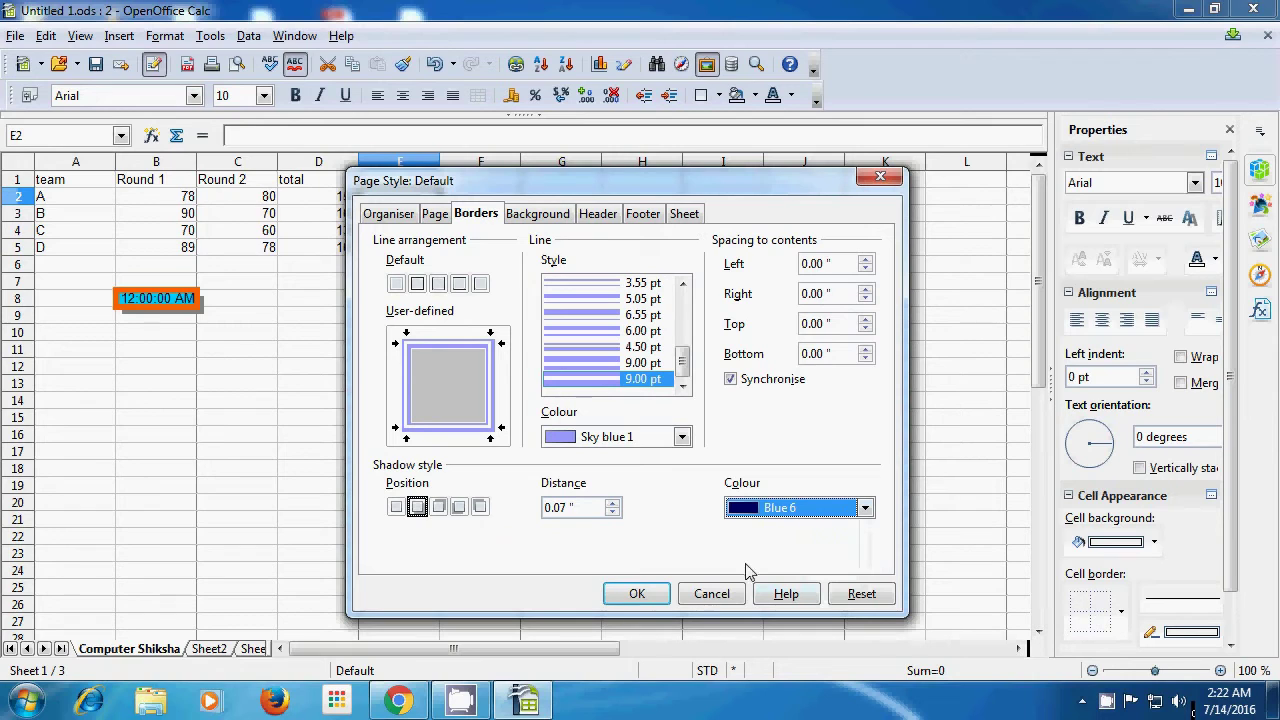
pyautogui.click(637, 594)
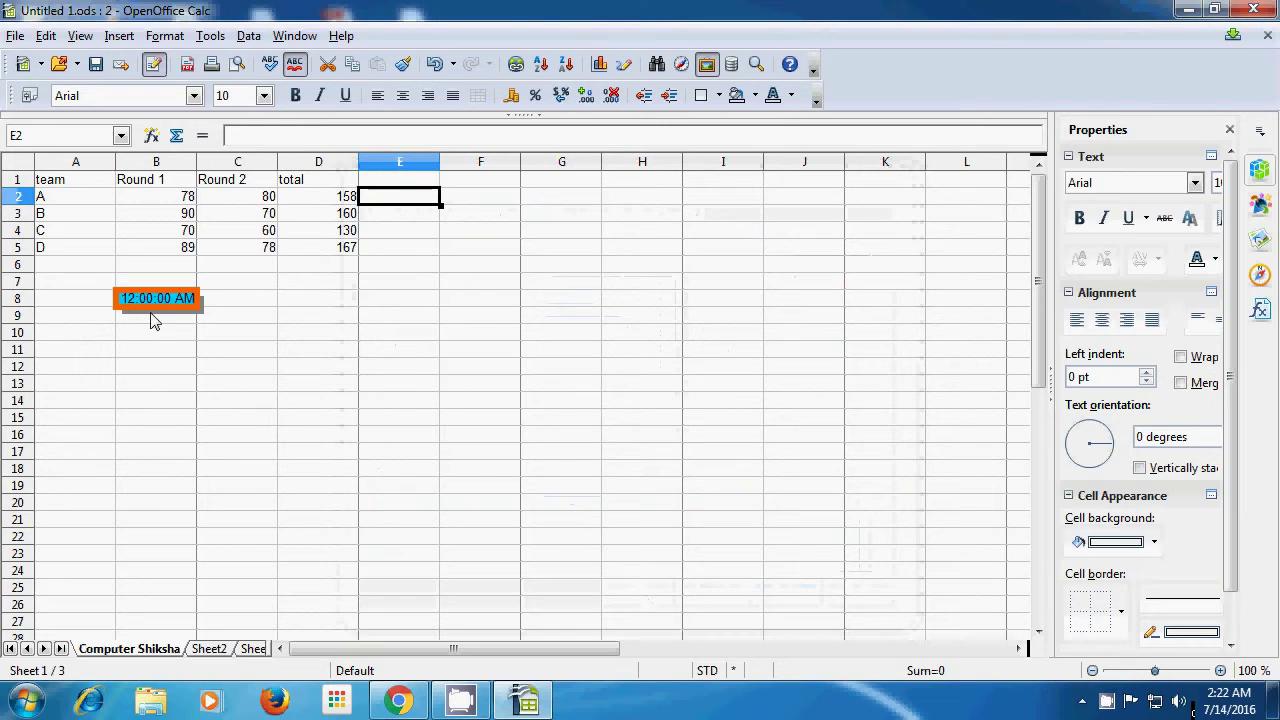
# Check the page border and its shadow in the page preview and return to the spreadsheet
pyautogui.click(13, 37)
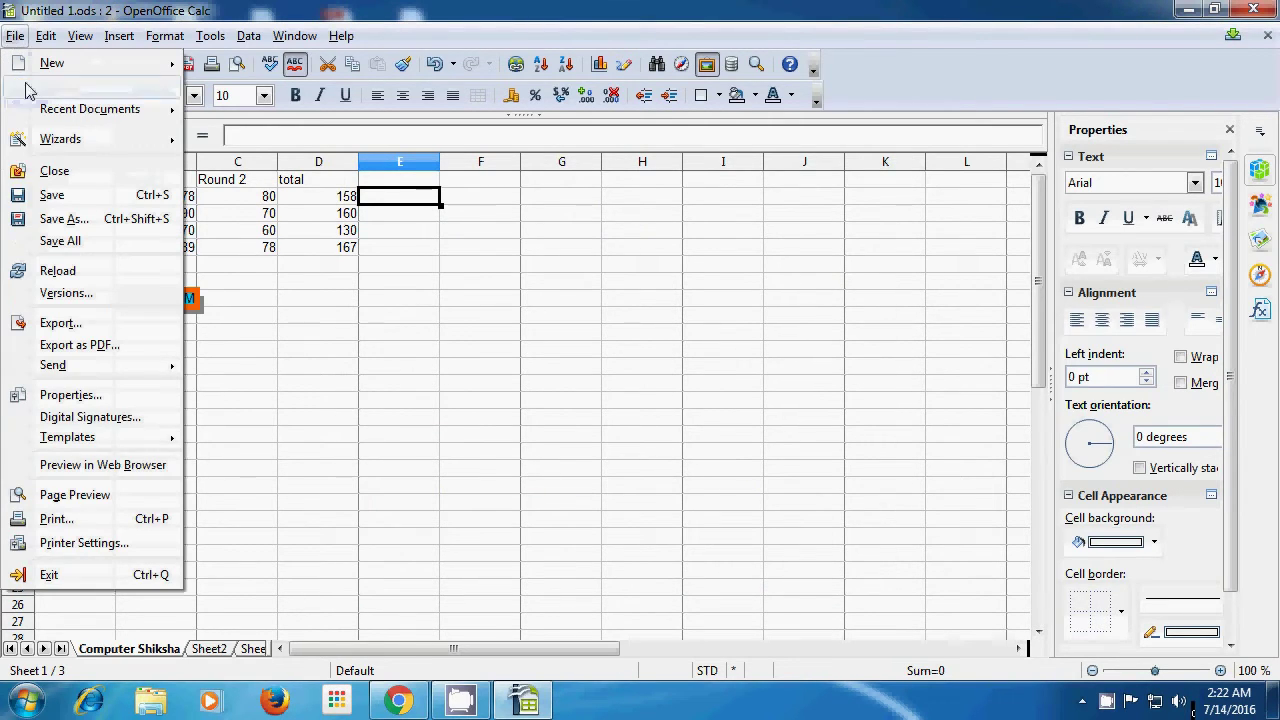
pyautogui.click(56, 494)
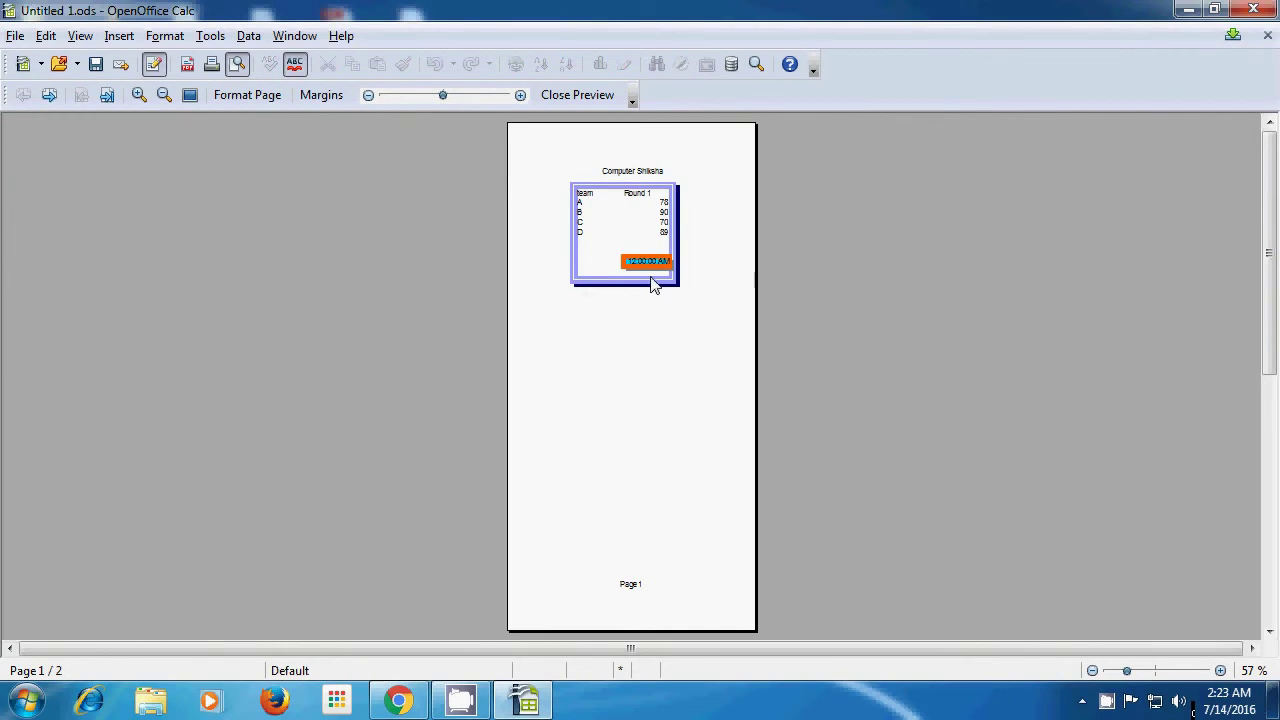
pyautogui.click(572, 98)
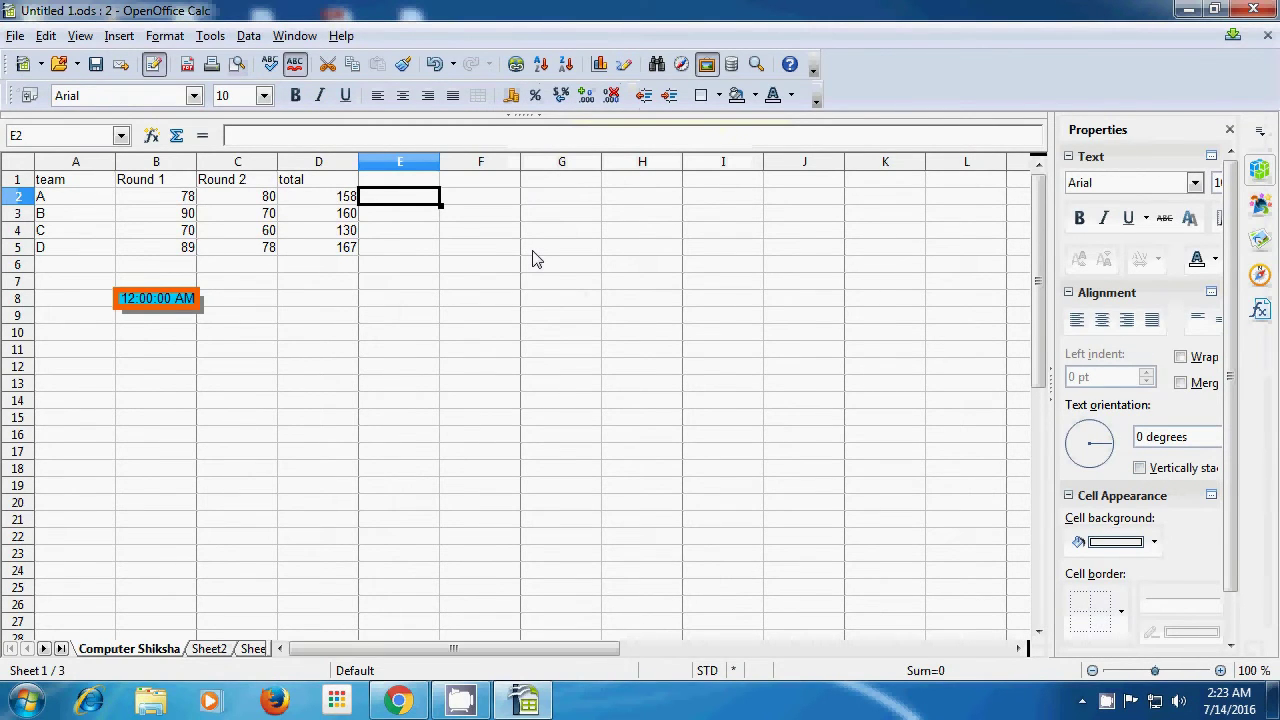
# Set the page style's background colour to Yellow 1 and apply it
pyautogui.click(178, 42)
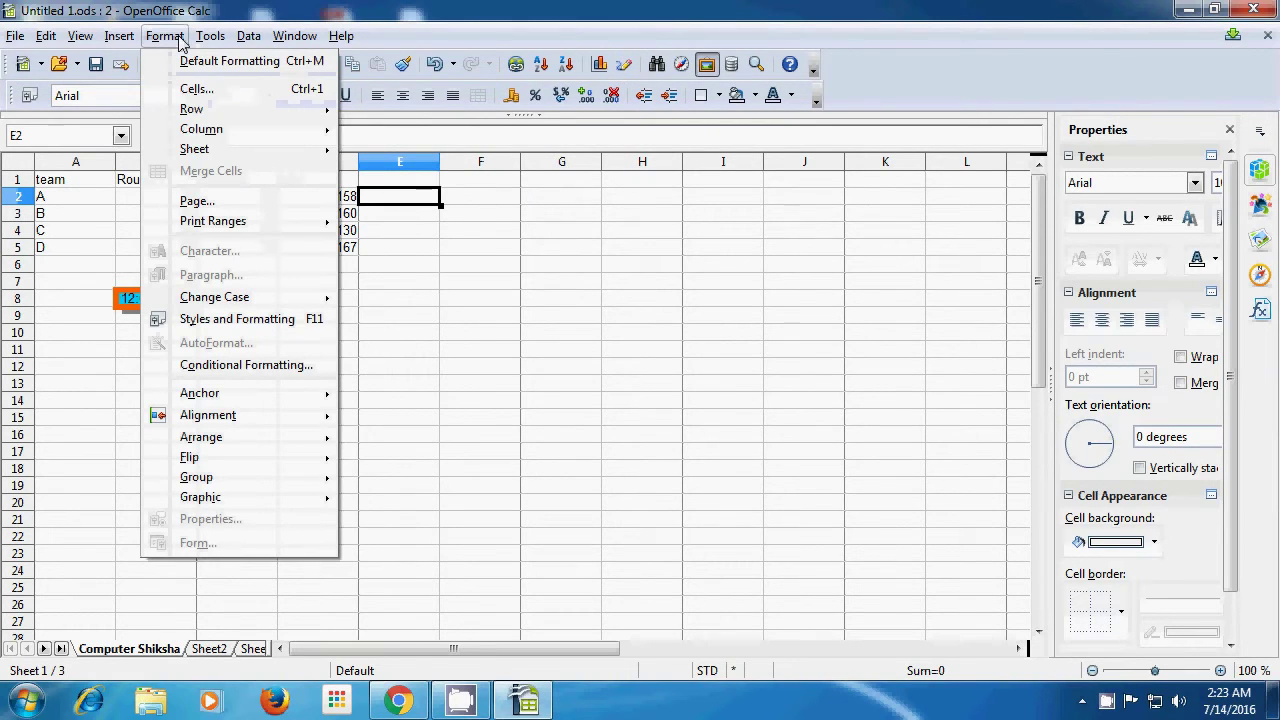
pyautogui.click(197, 202)
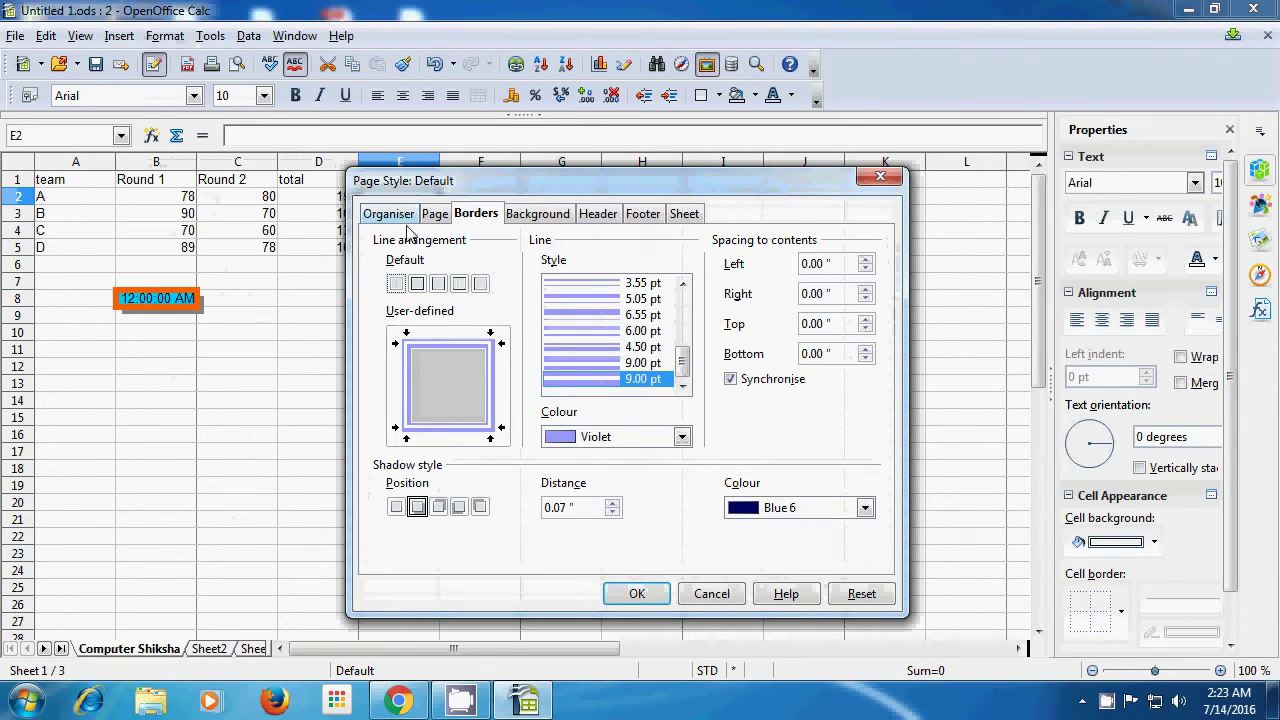
pyautogui.click(533, 222)
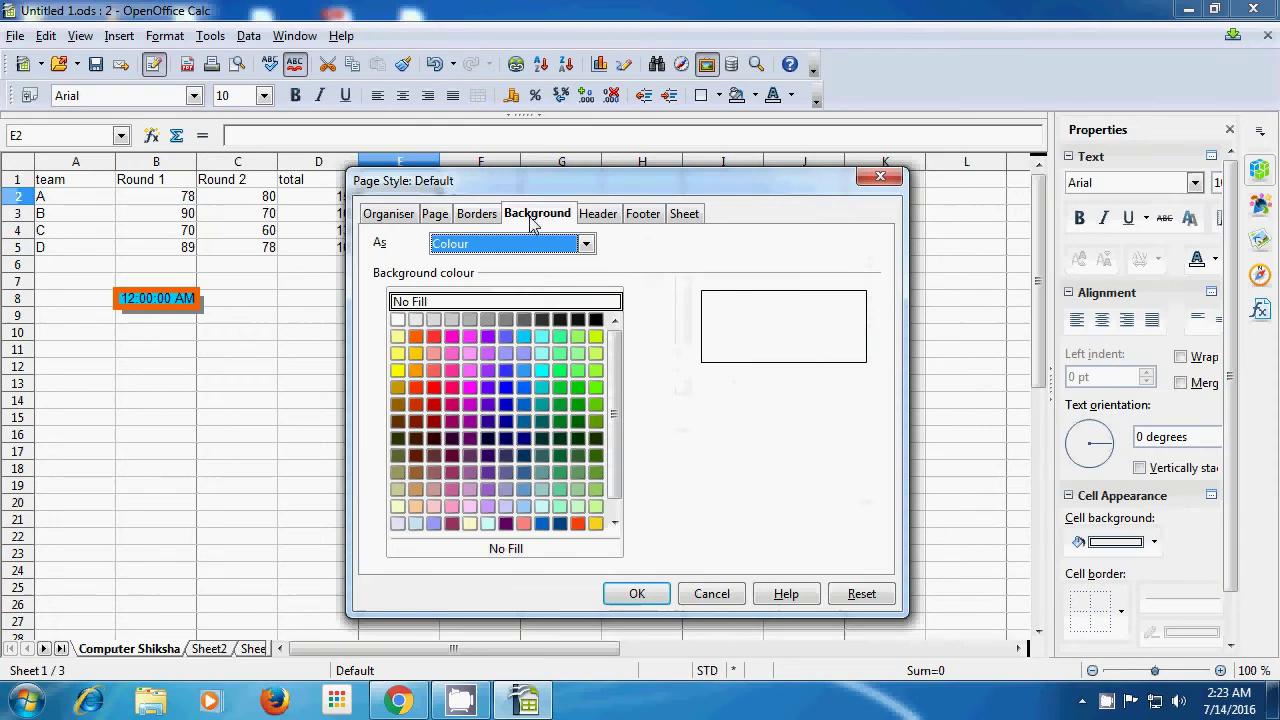
pyautogui.click(398, 354)
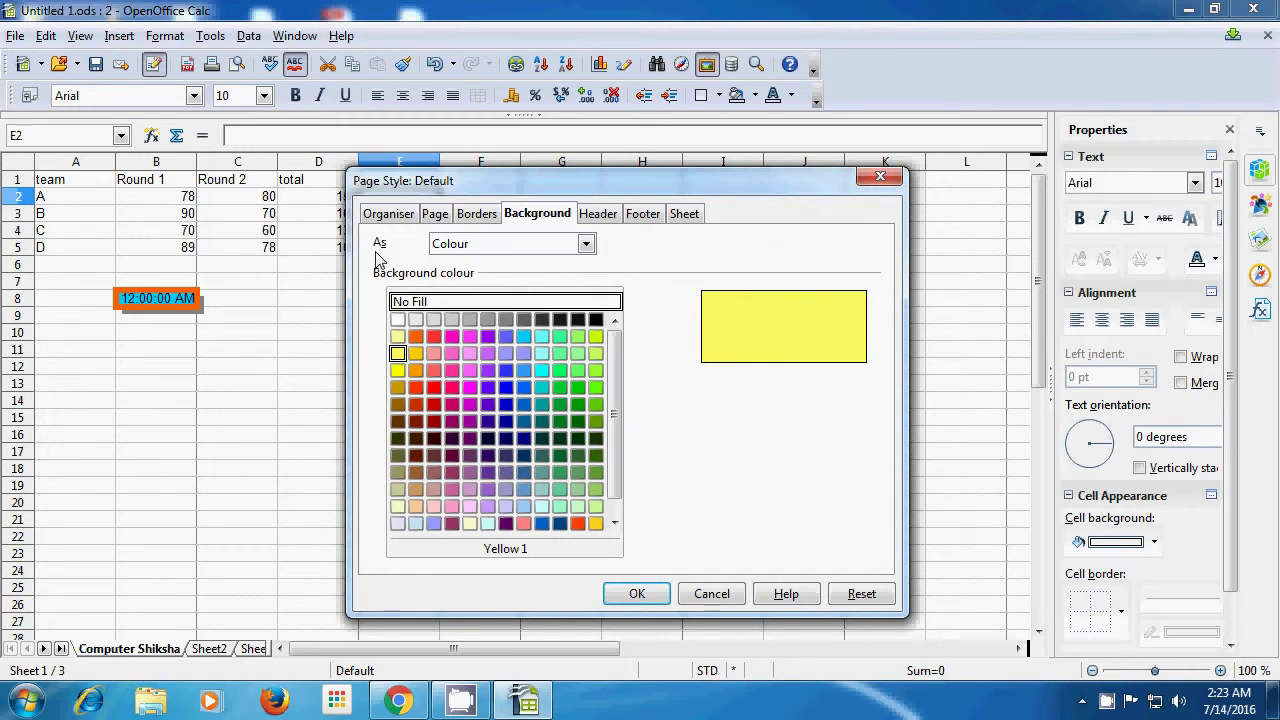
pyautogui.click(580, 246)
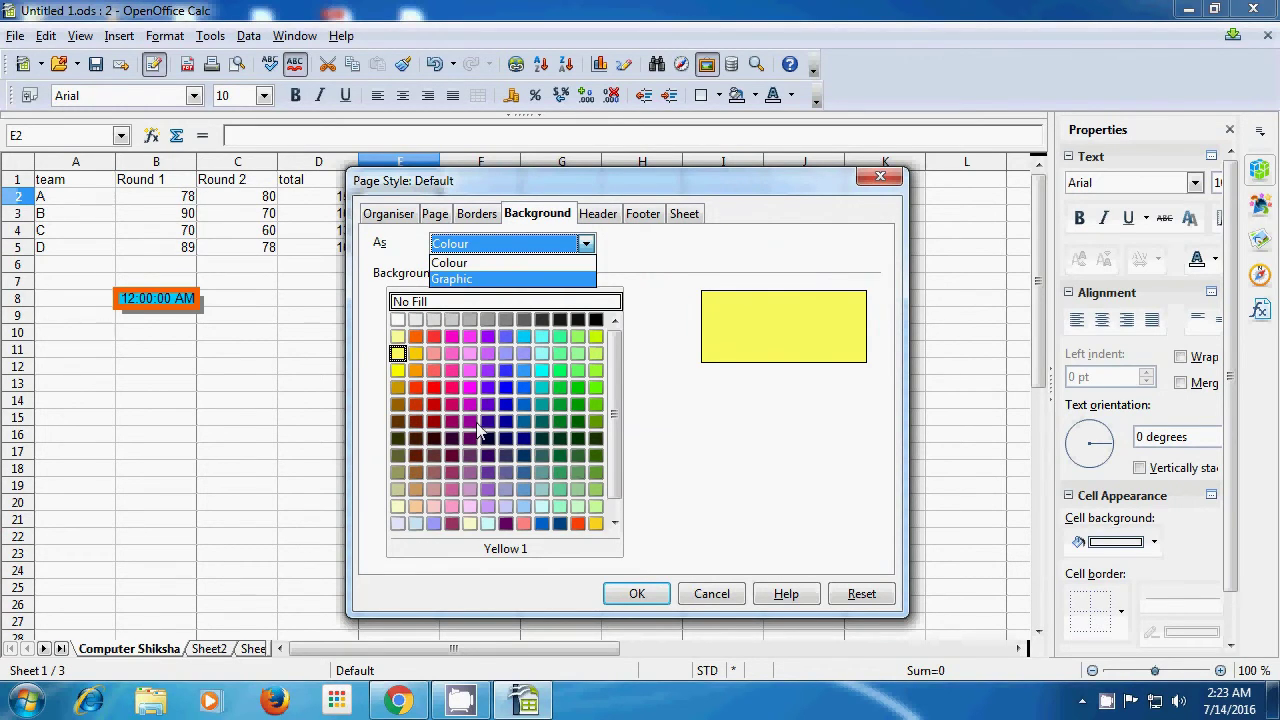
pyautogui.click(392, 375)
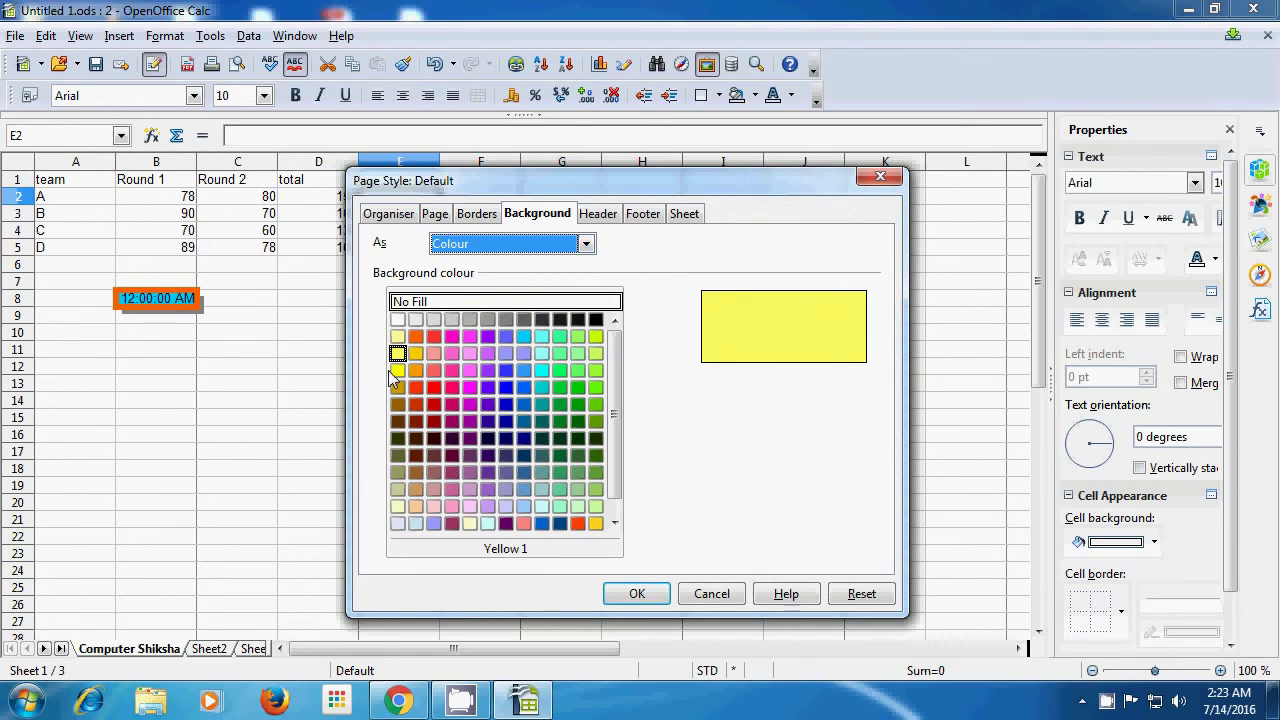
pyautogui.click(636, 596)
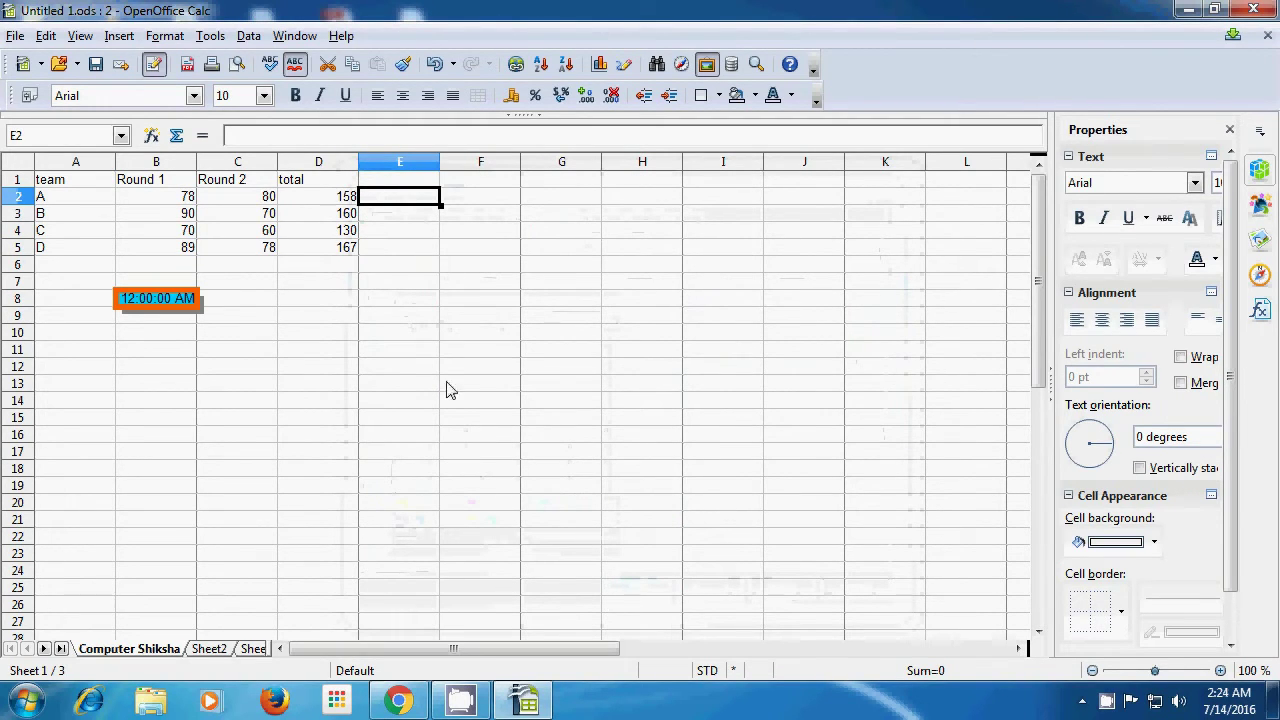
# Check the page background colour in the page preview and return to the spreadsheet
pyautogui.click(16, 37)
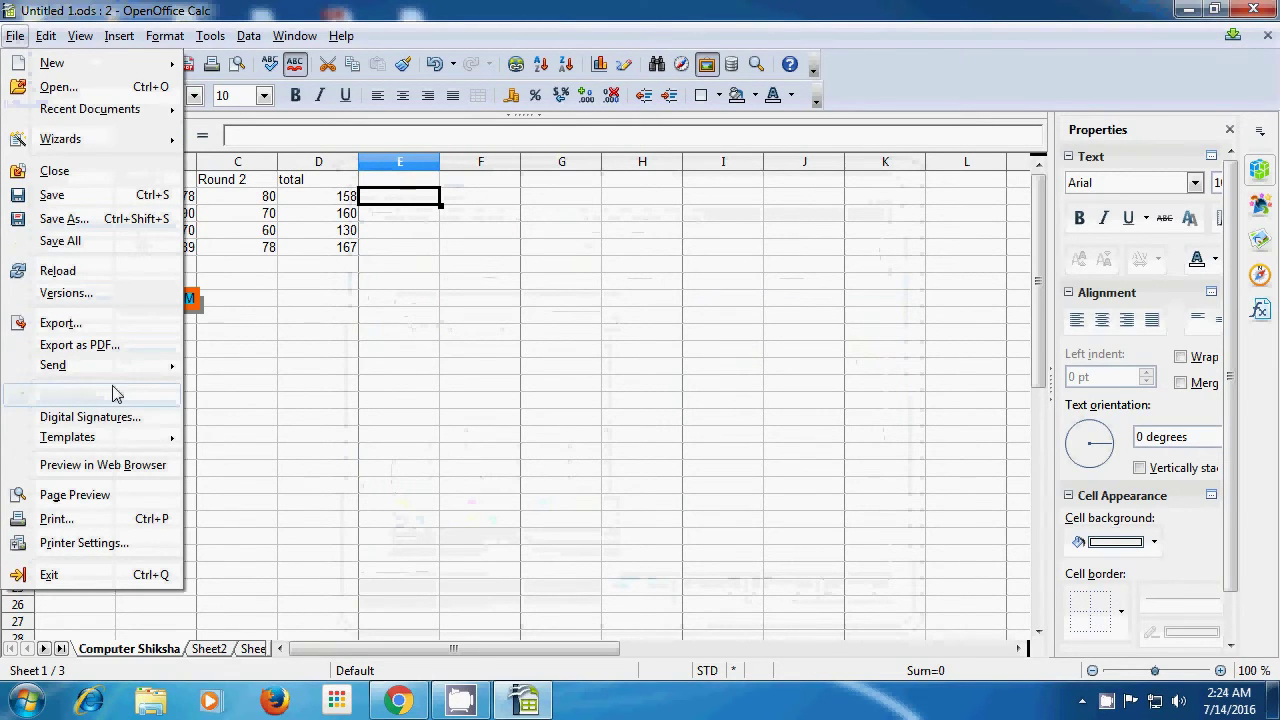
pyautogui.click(75, 495)
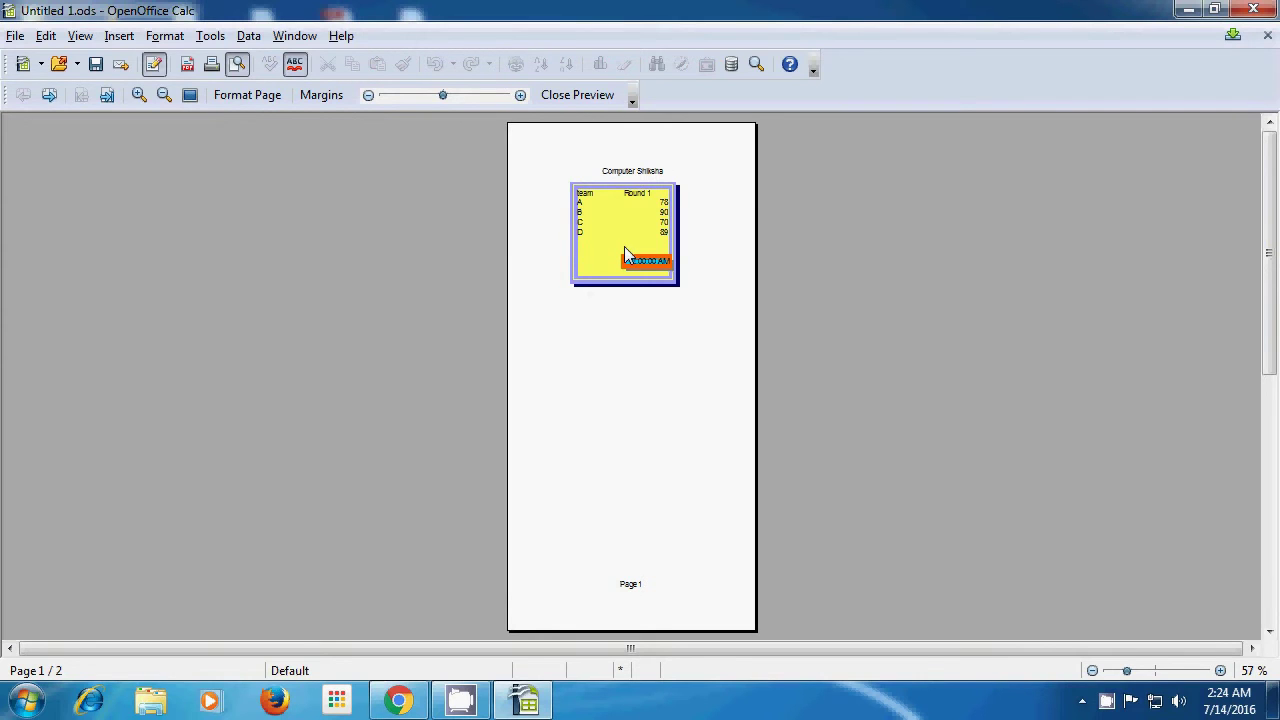
pyautogui.click(565, 97)
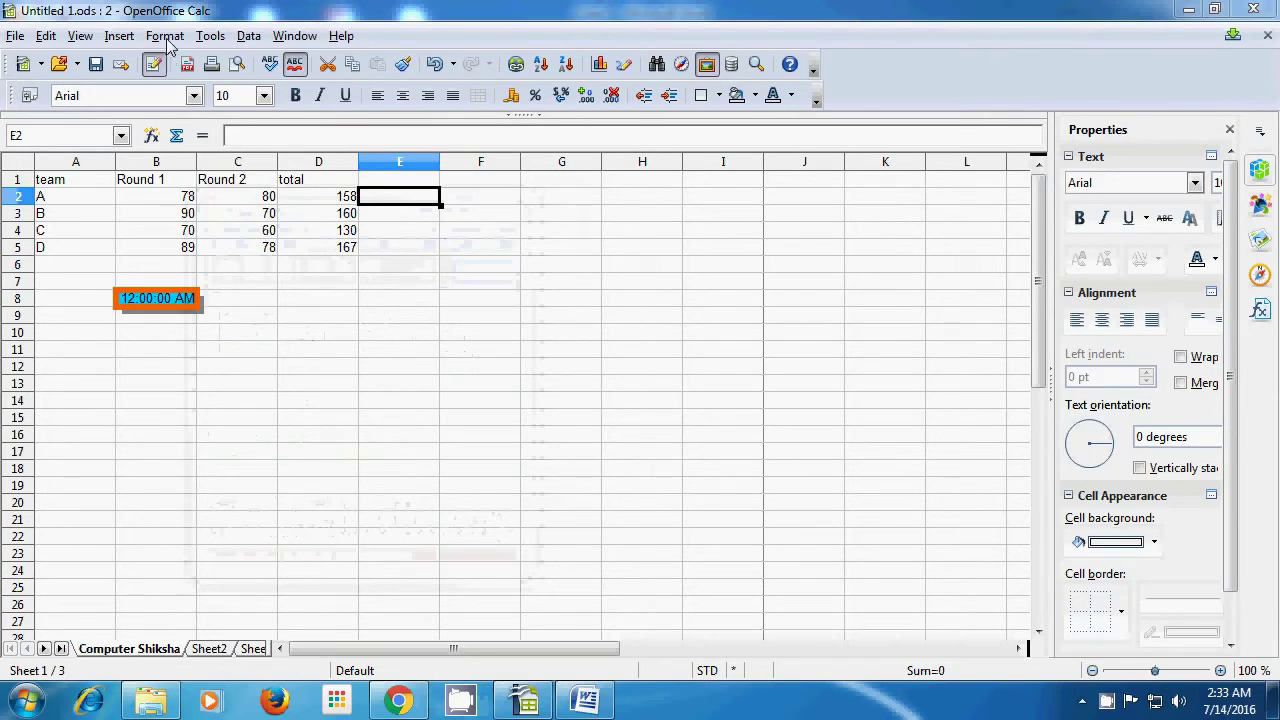
# Edit the page style's header content, entering "spreadsheet" in the left area
pyautogui.click(165, 37)
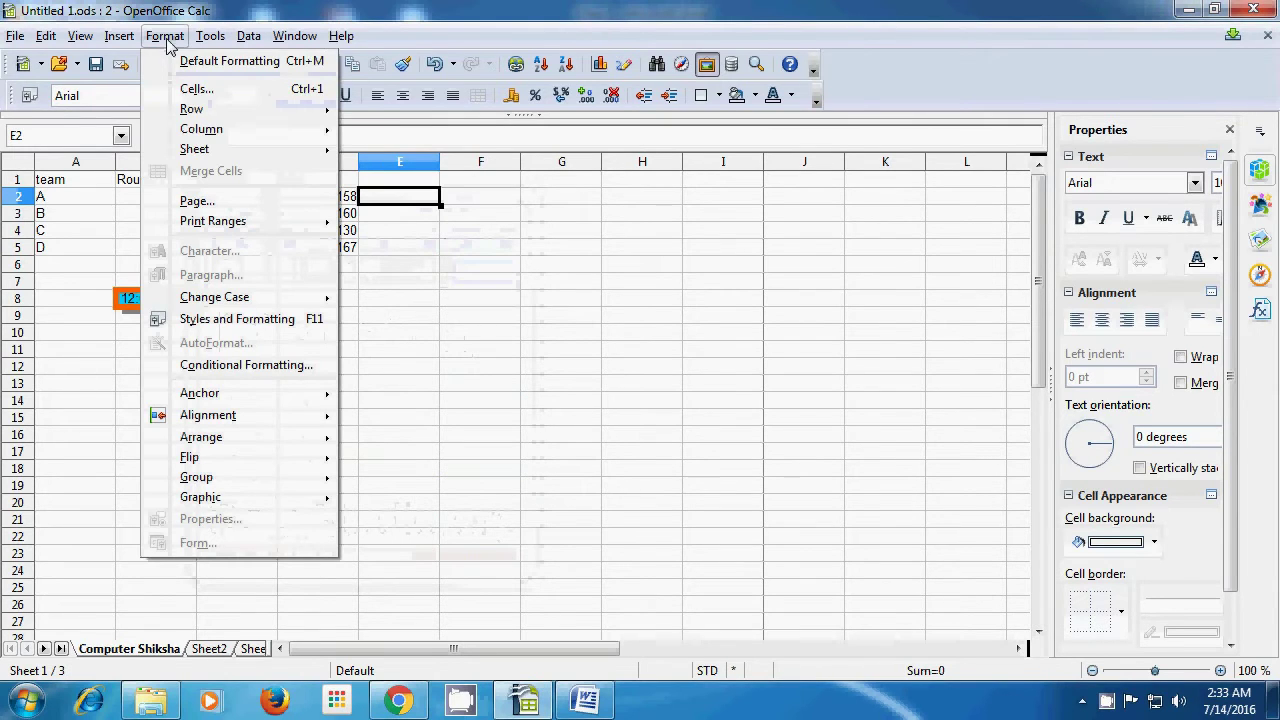
pyautogui.click(190, 201)
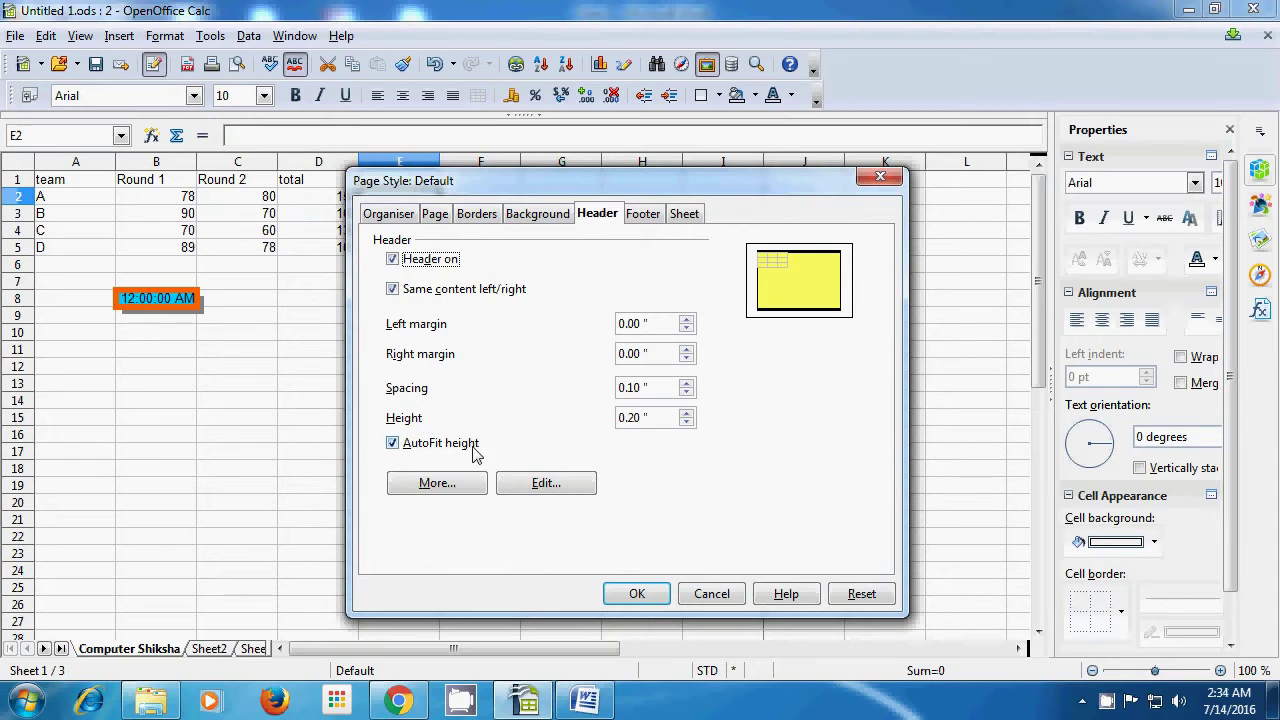
pyautogui.click(528, 485)
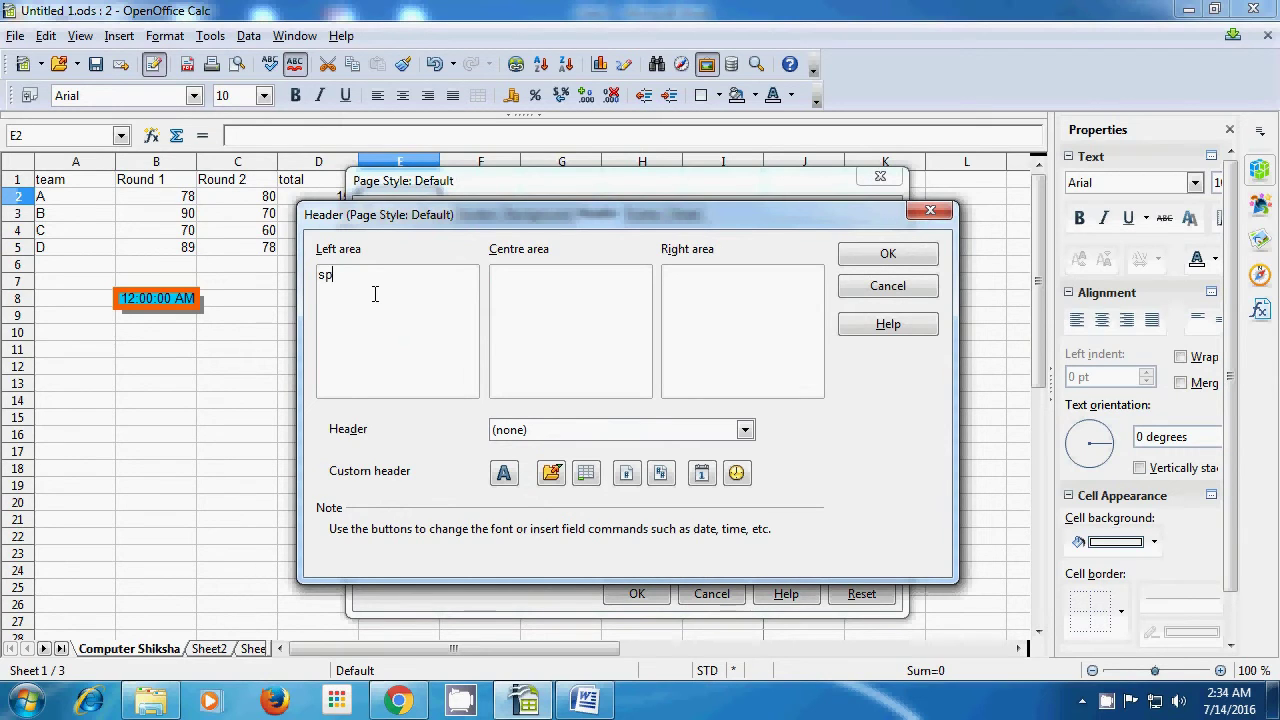
pyautogui.write('read')
pyautogui.write('sh')
pyautogui.write('ee')
pyautogui.write('t')
# Enter "Computer Shiksha" in the header's centre area and apply the header and page style
pyautogui.write('uter Shi')
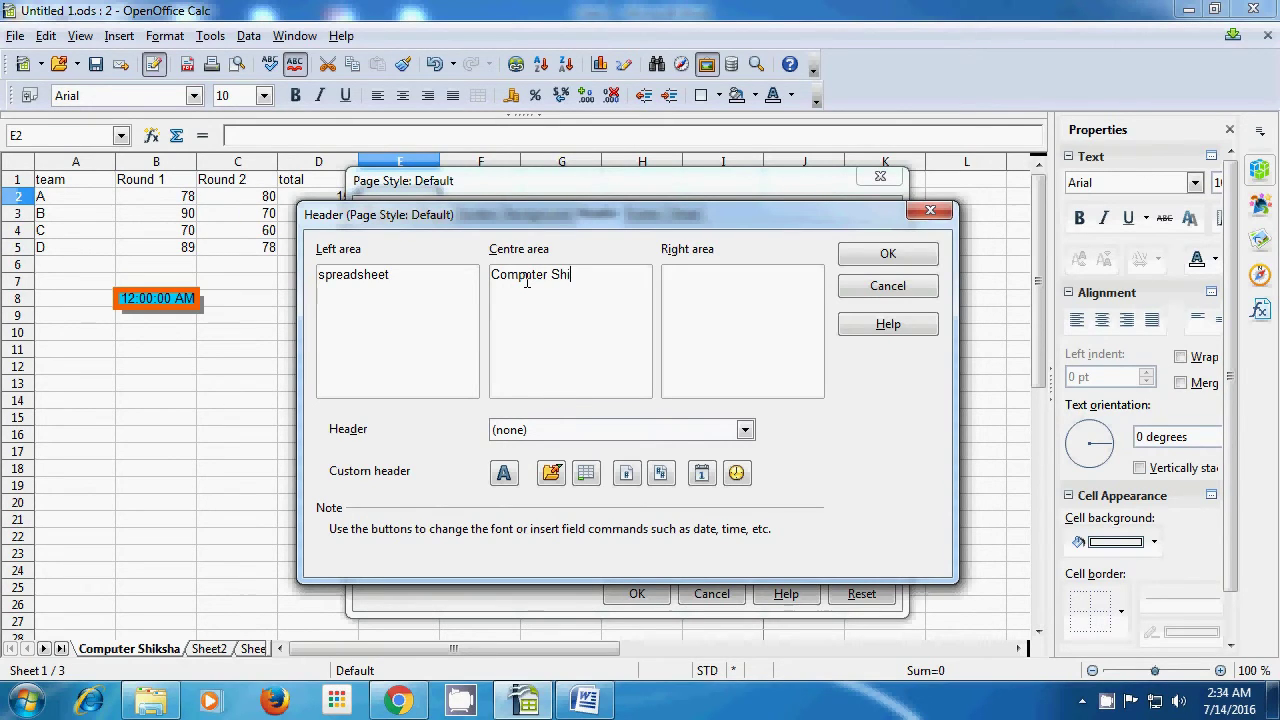
pyautogui.write('ksha')
pyautogui.click(887, 256)
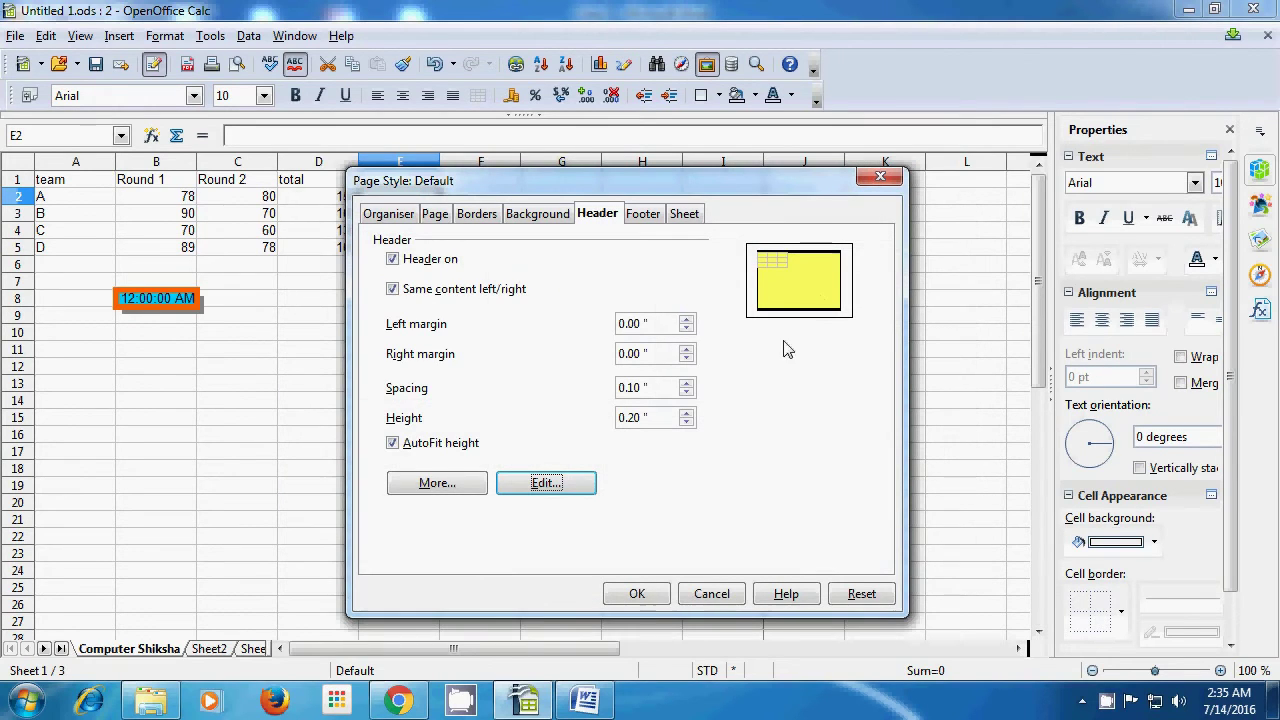
pyautogui.click(640, 594)
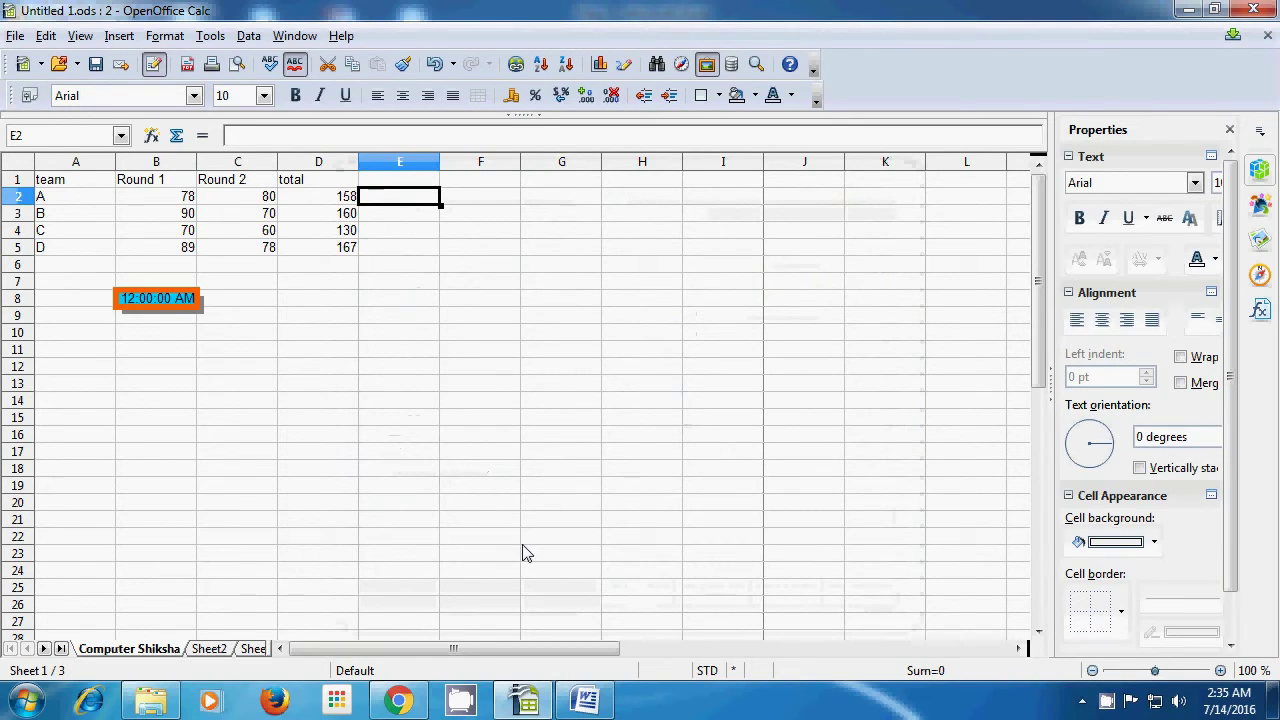
# Check the new header text in the page preview
pyautogui.click(15, 36)
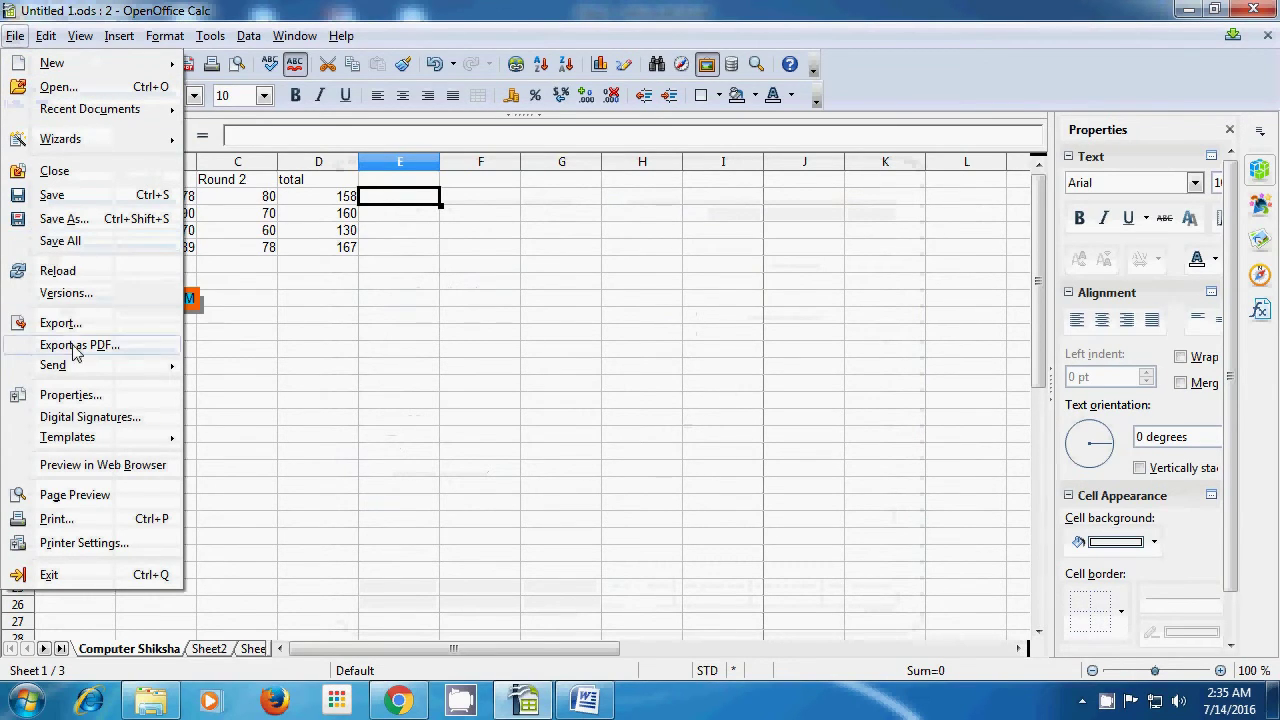
# Preview the printed page to check its header, and close the preview
pyautogui.click(88, 495)
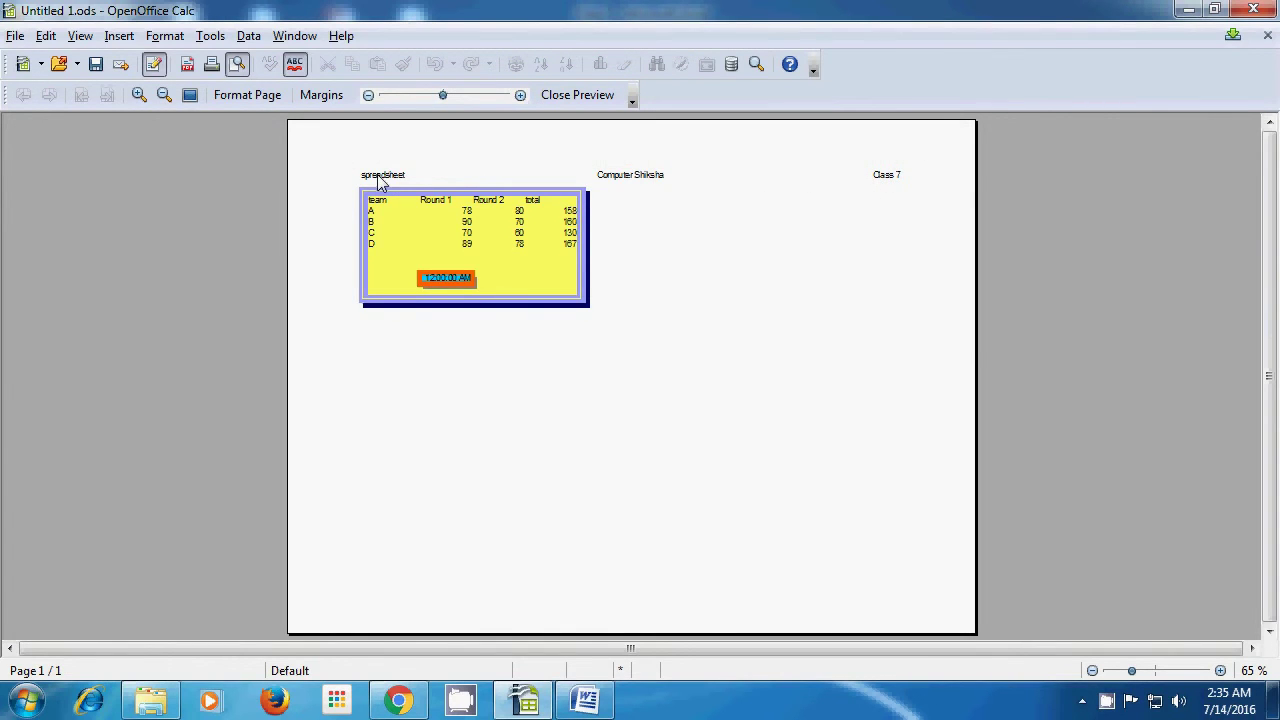
pyautogui.click(560, 95)
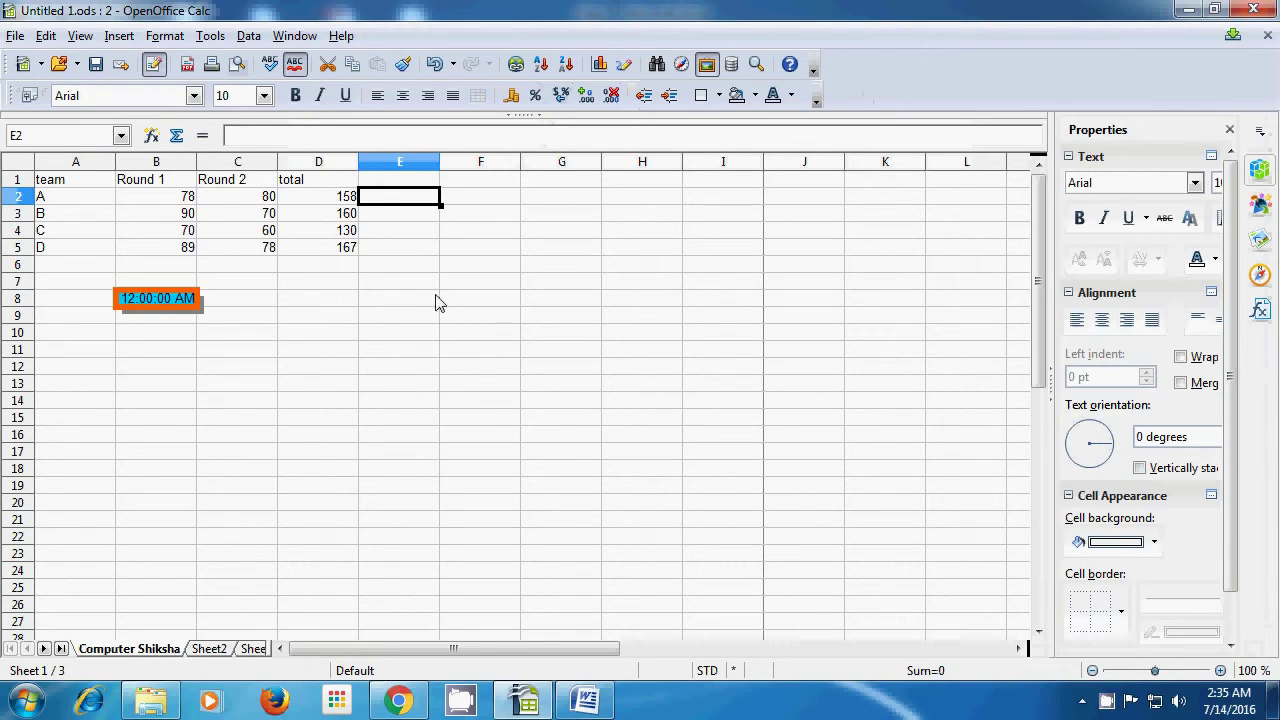
# Open the footer content of the Default page style for editing, keeping the footer switched on
pyautogui.click(166, 36)
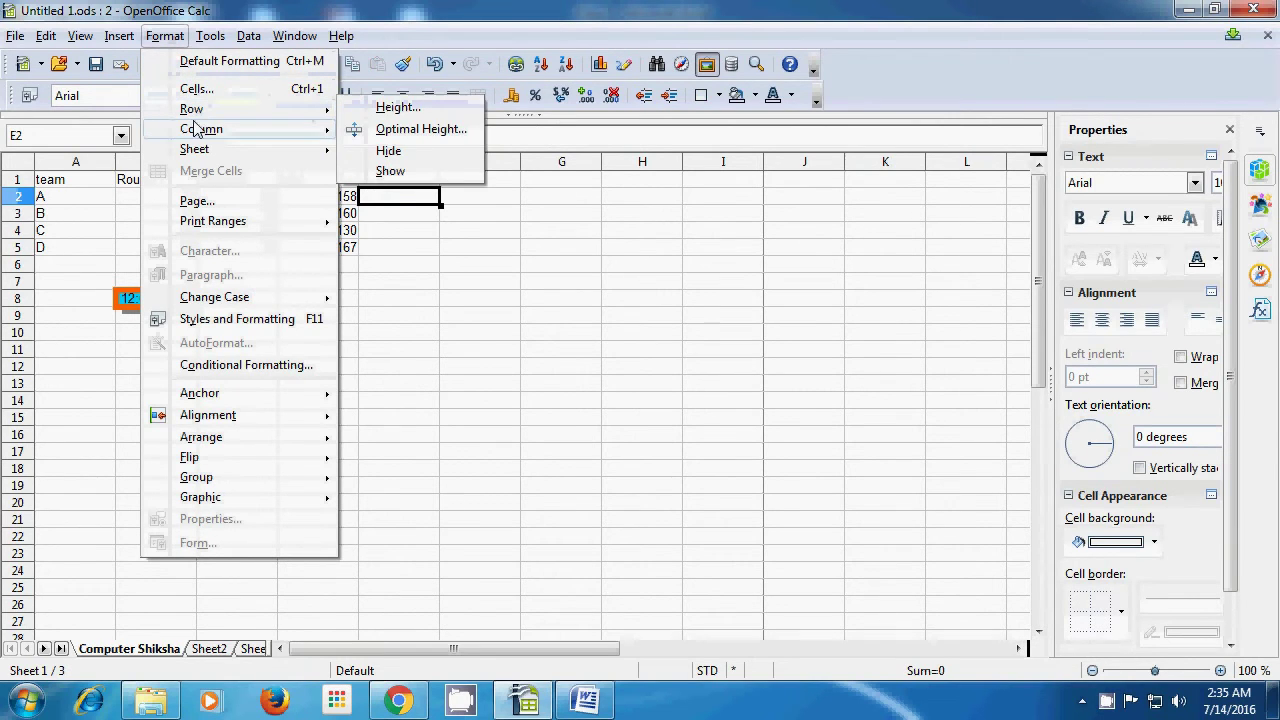
pyautogui.click(197, 201)
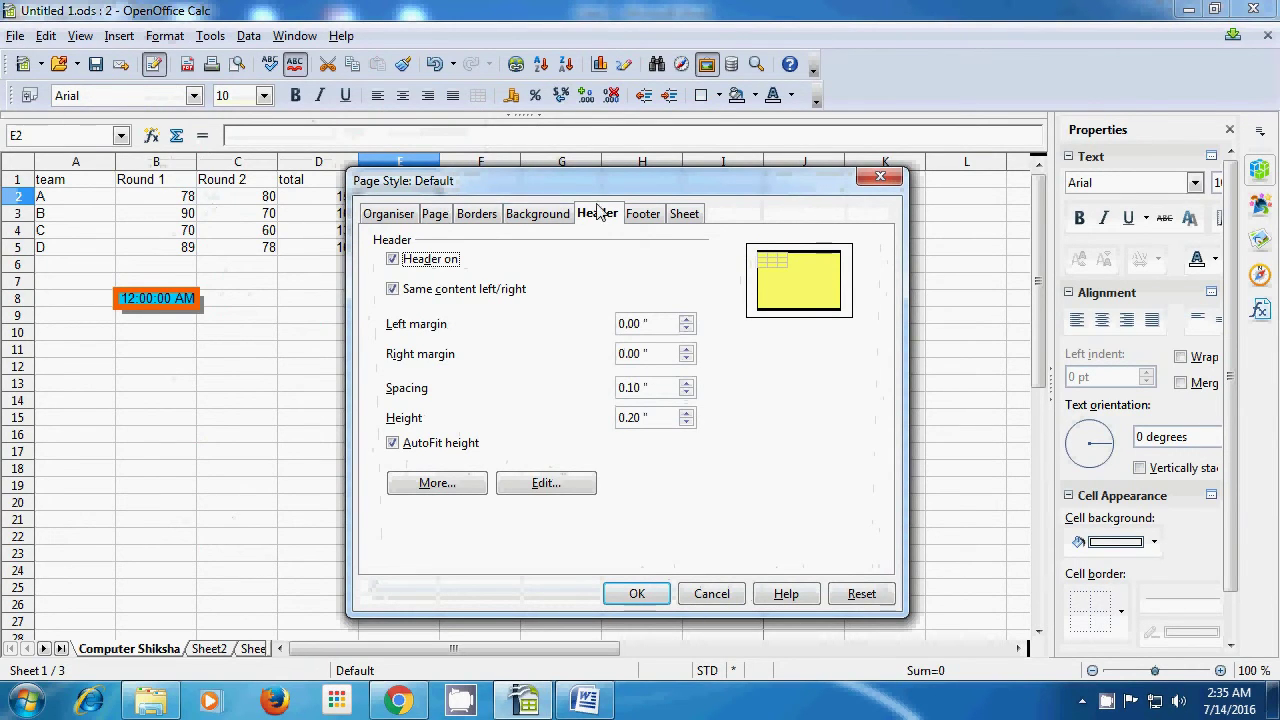
pyautogui.click(643, 215)
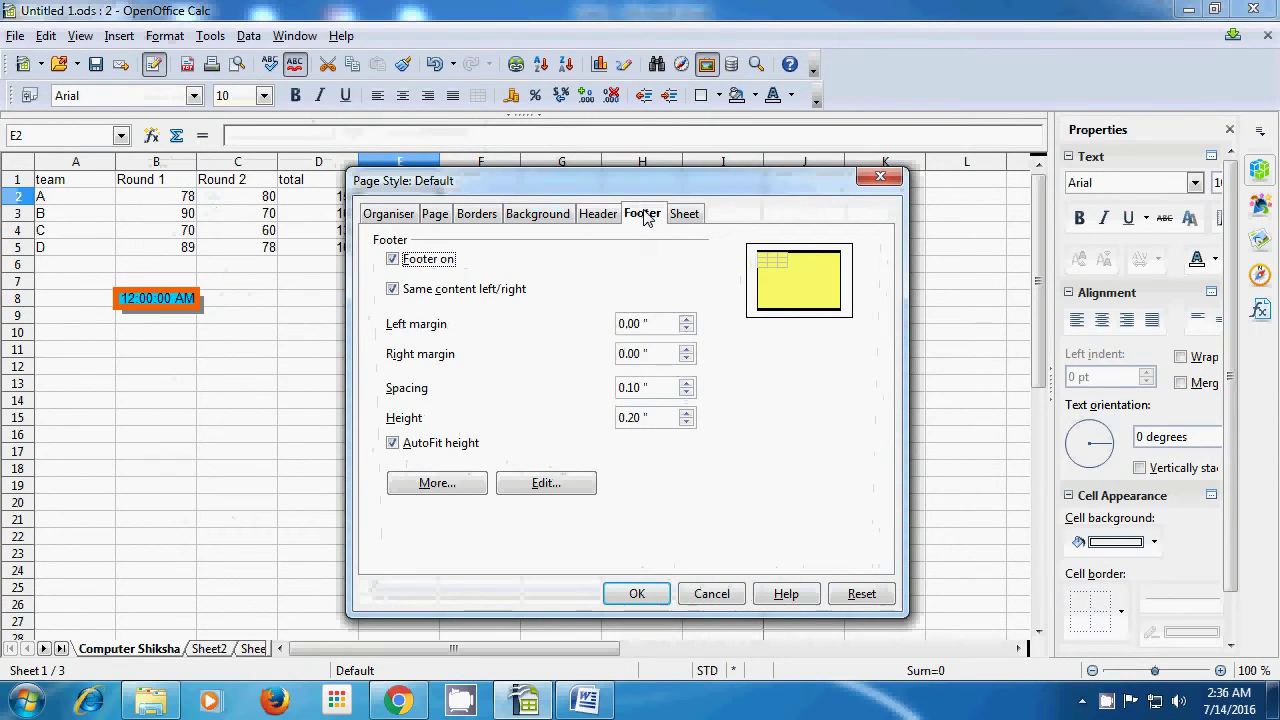
pyautogui.click(392, 261)
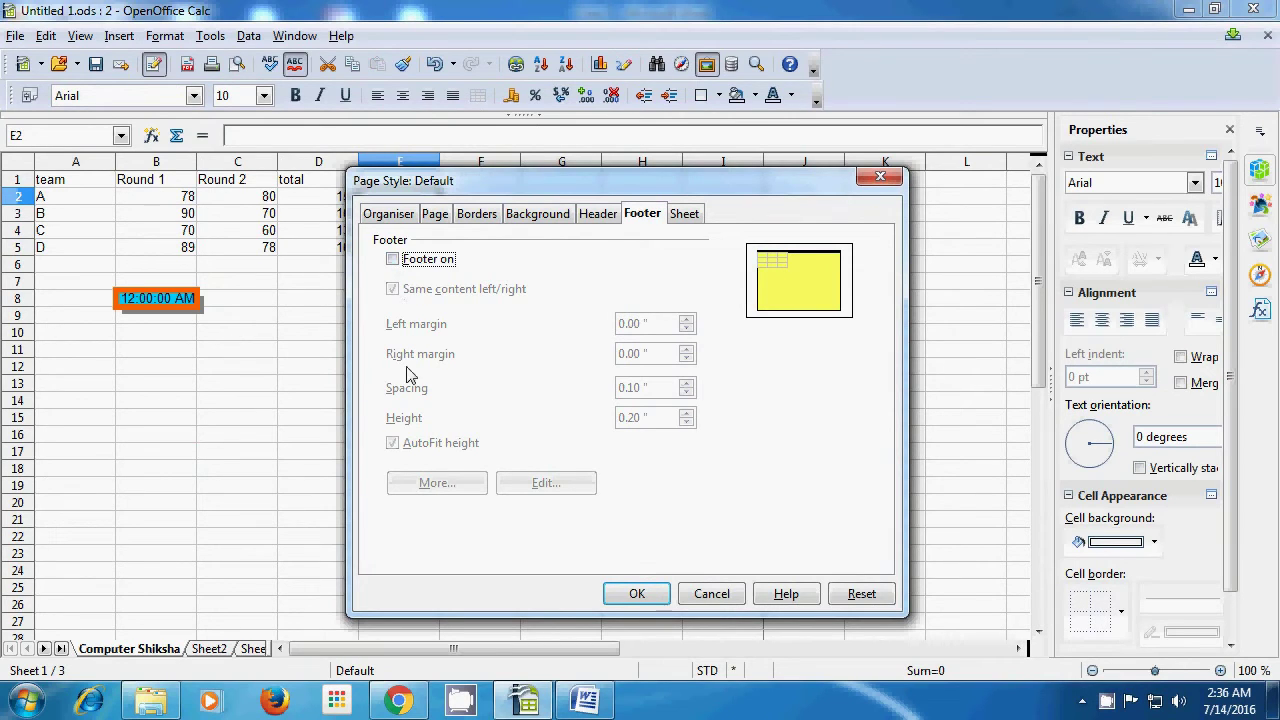
pyautogui.click(391, 261)
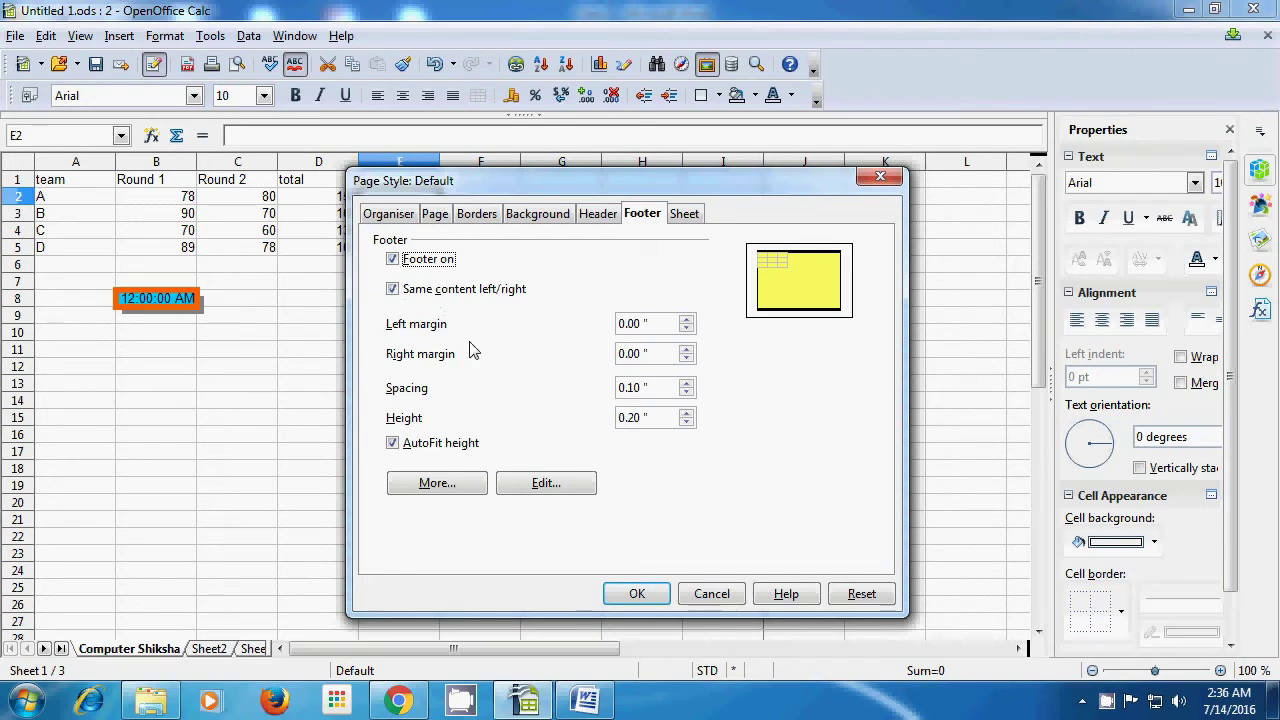
pyautogui.click(543, 483)
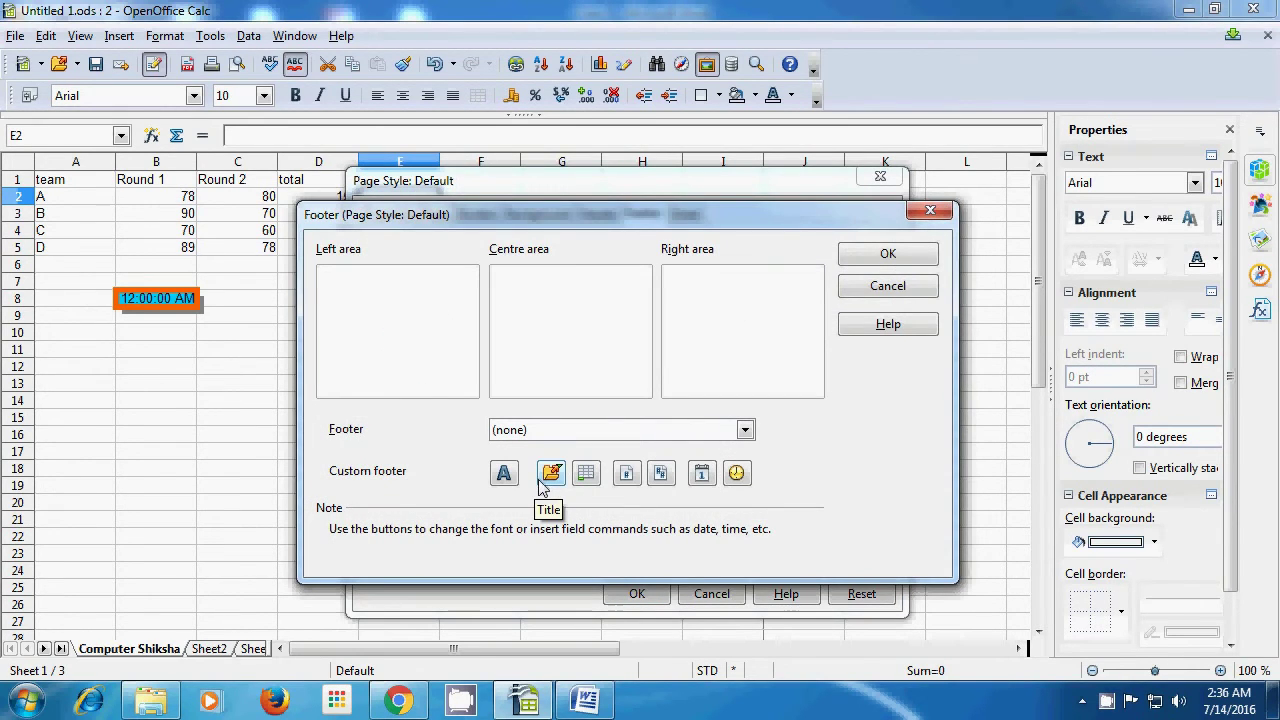
# Set the footer's left area to 13/07/2016, centre area to page 01 and right area to Time, and apply the page style
pyautogui.write('13')
pyautogui.write('/07/')
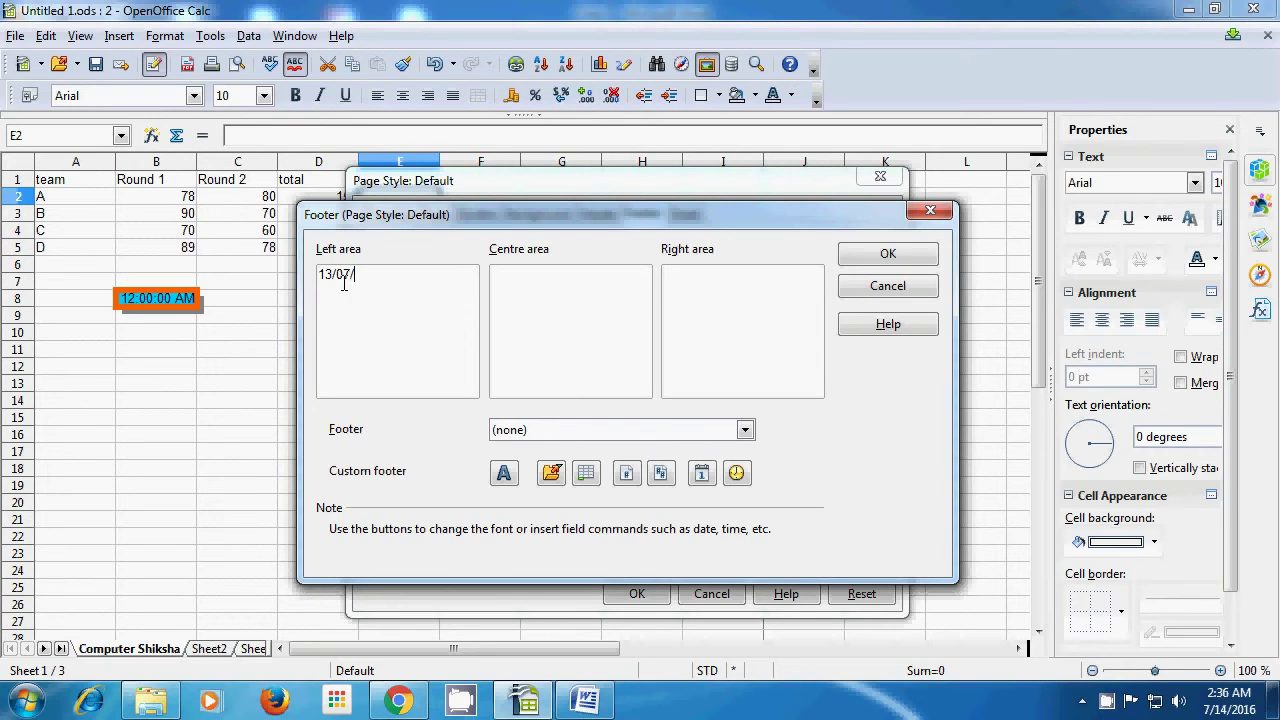
pyautogui.write('2016')
pyautogui.click(529, 277)
pyautogui.write('page 01')
pyautogui.click(695, 277)
pyautogui.write('Time')
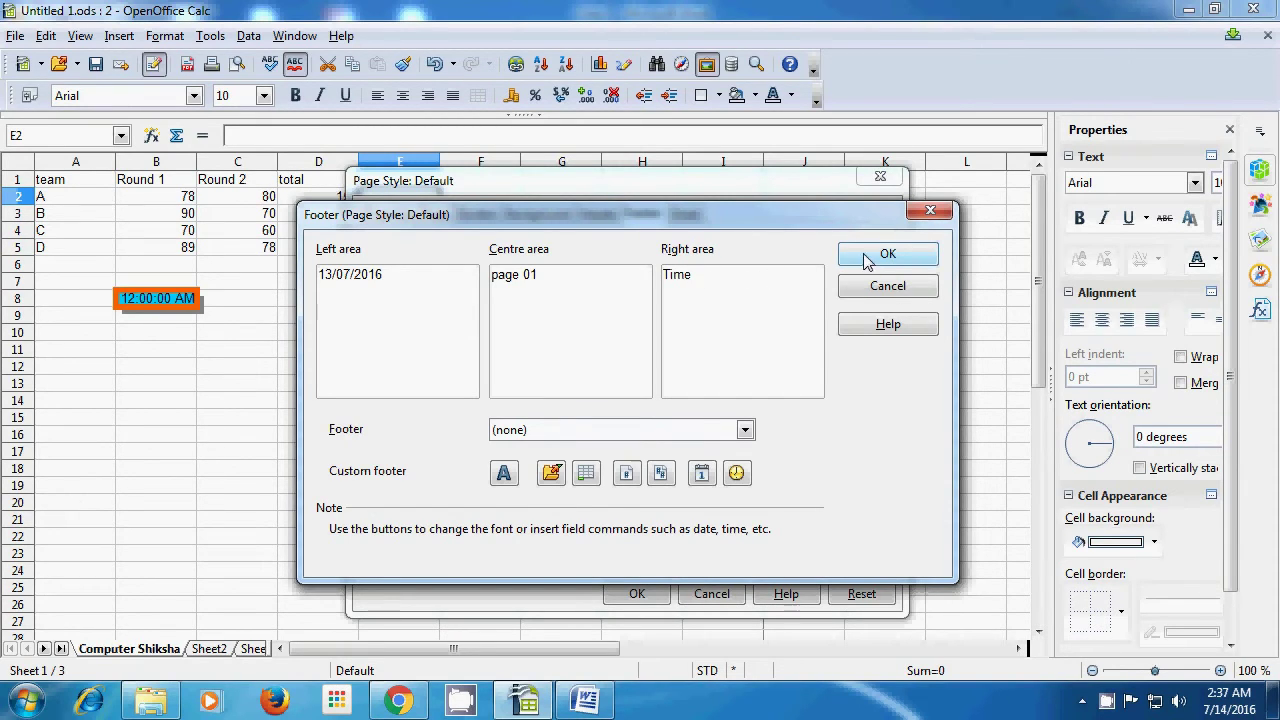
pyautogui.click(746, 429)
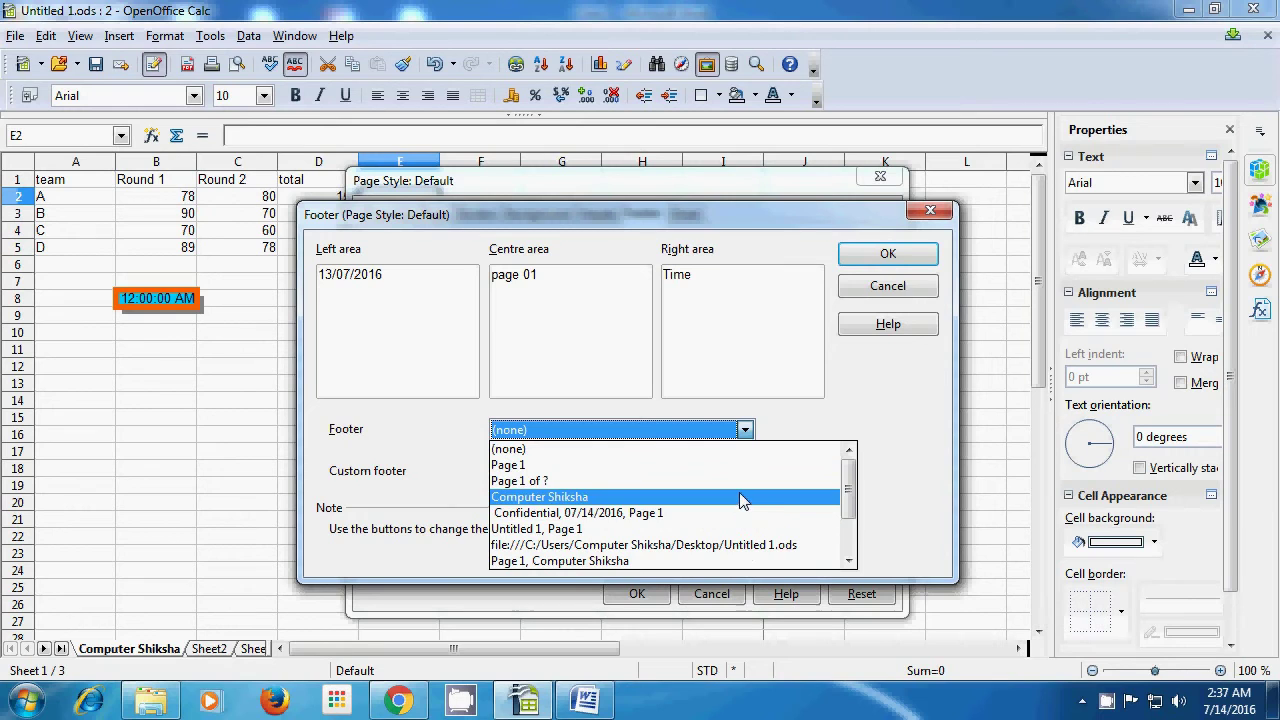
pyautogui.click(850, 395)
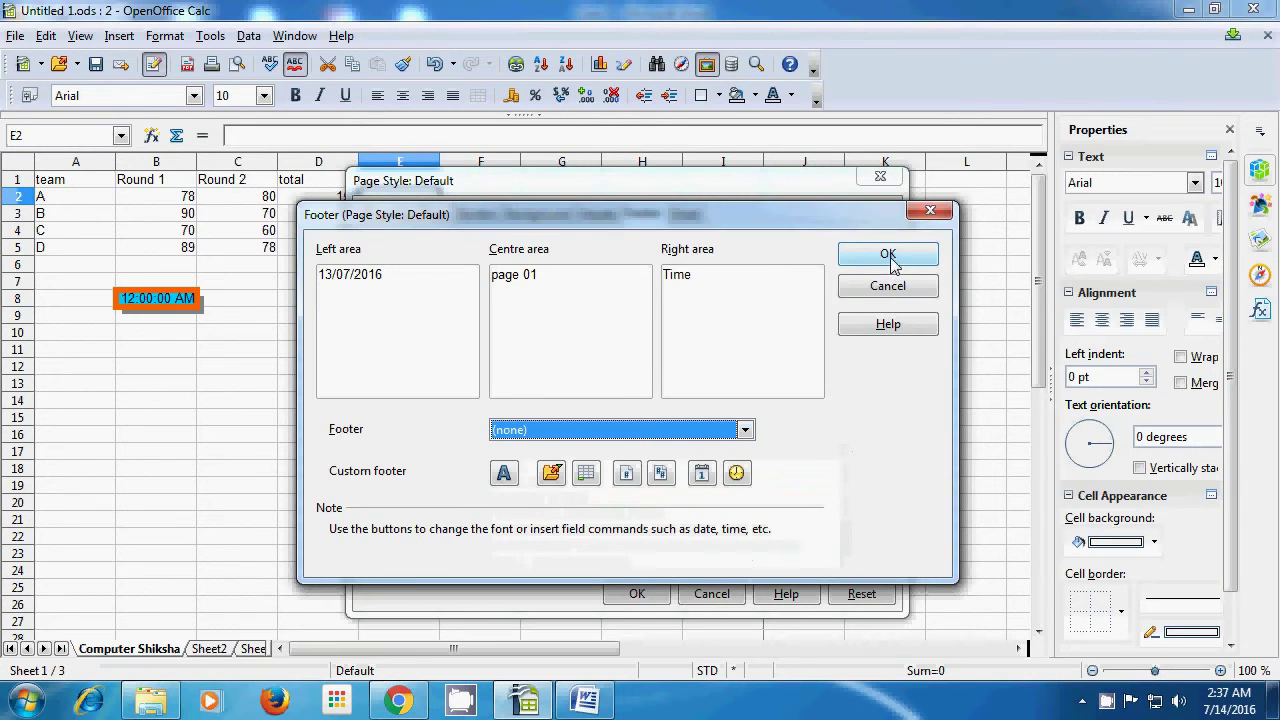
pyautogui.click(888, 256)
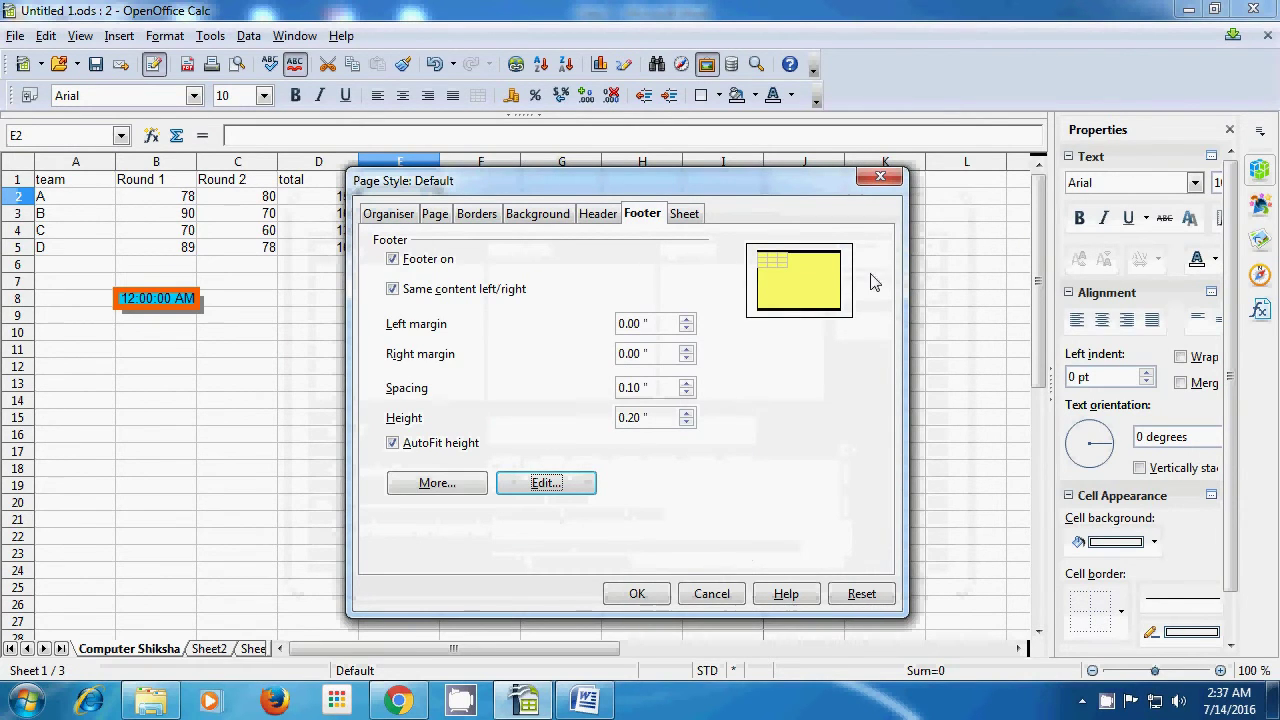
pyautogui.click(641, 594)
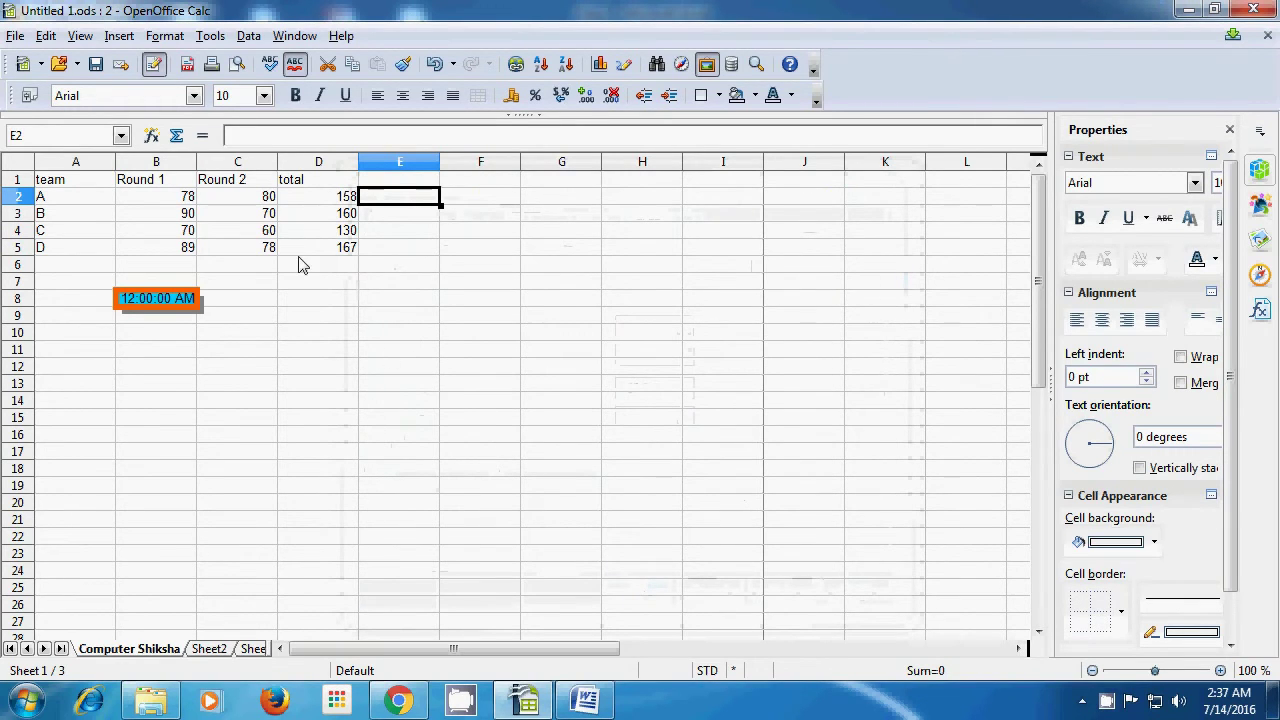
# Preview the printed page to check the header and footer, and return to the sheet
pyautogui.click(20, 36)
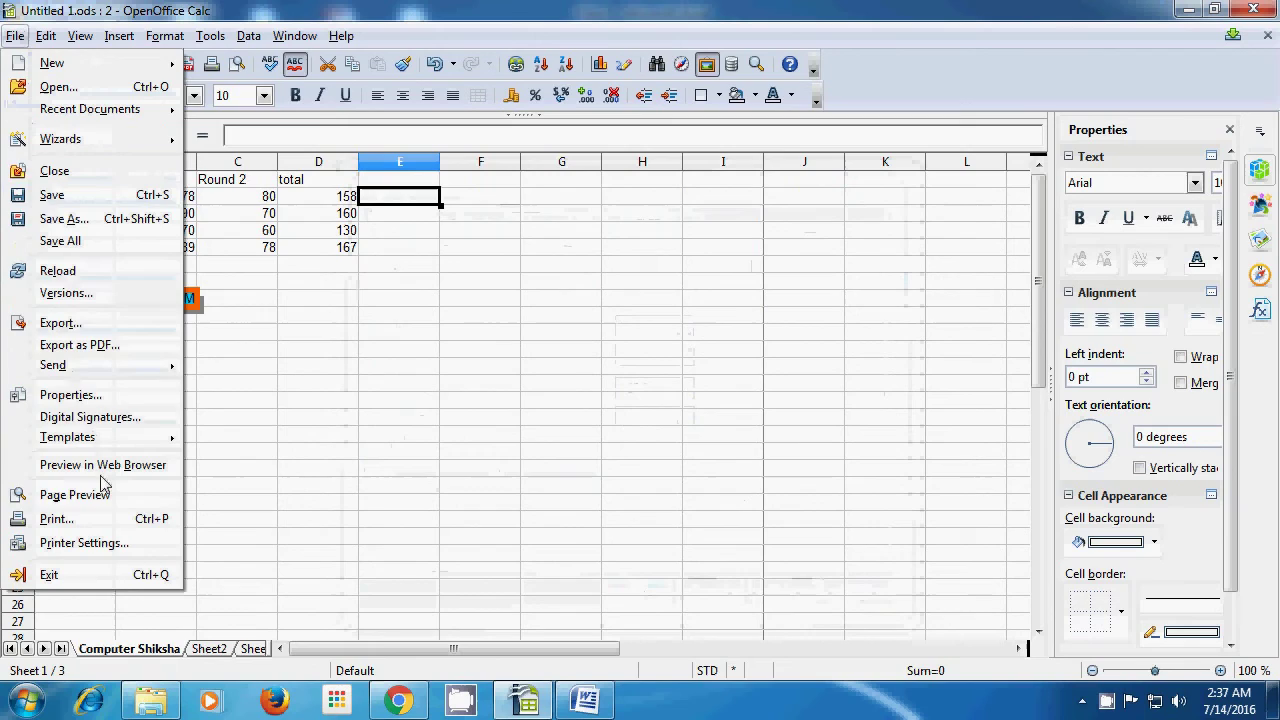
pyautogui.click(76, 494)
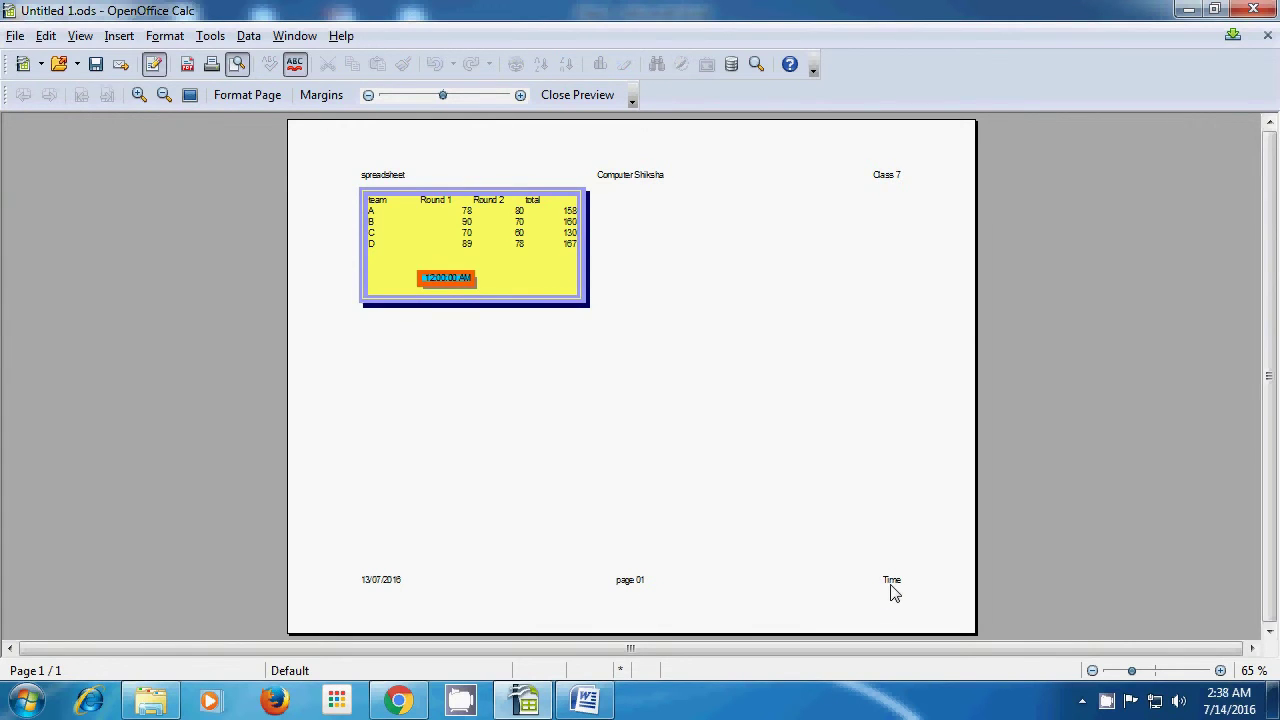
pyautogui.scroll(1, 749, 174)
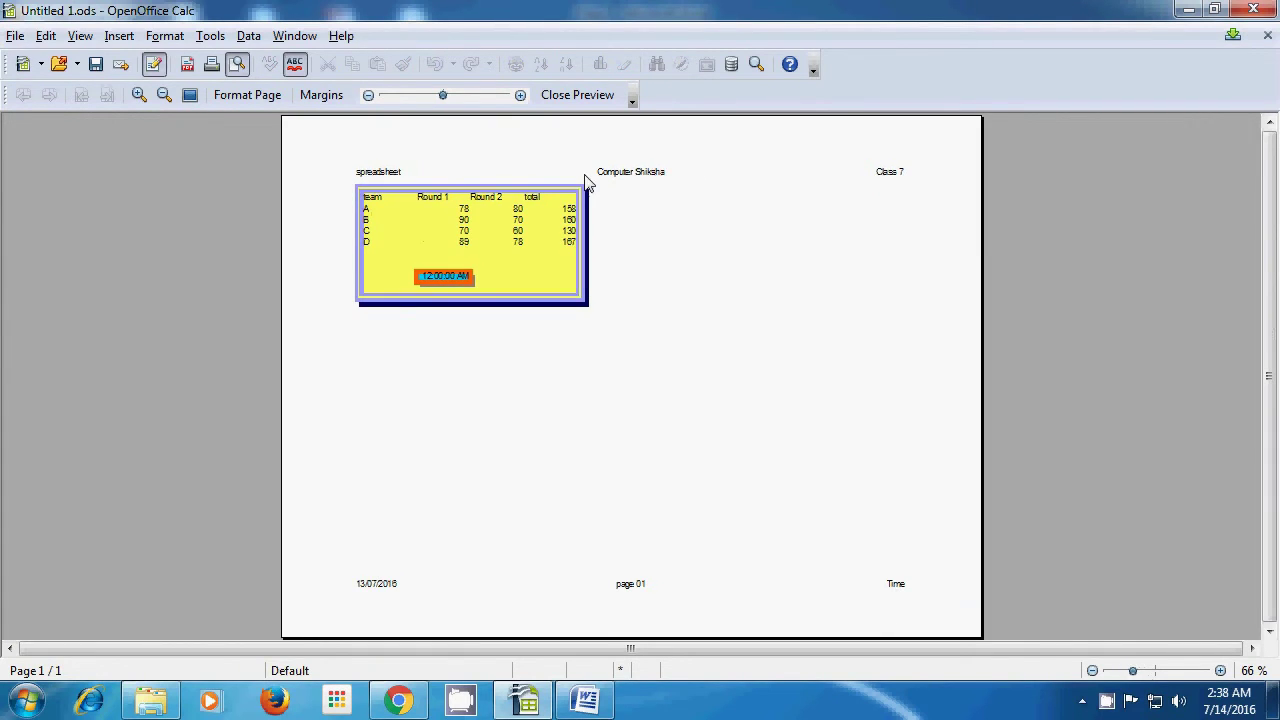
pyautogui.click(572, 95)
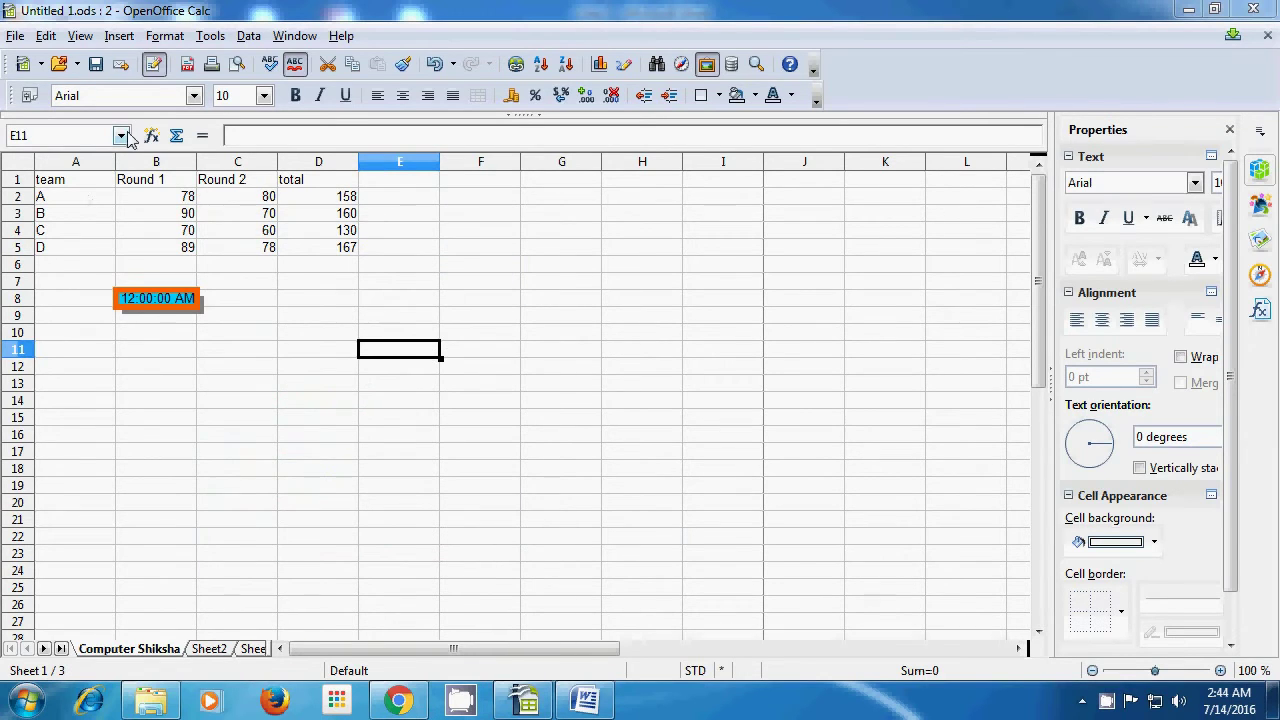
# Define the single cell E11 as the sheet's print range
pyautogui.click(166, 36)
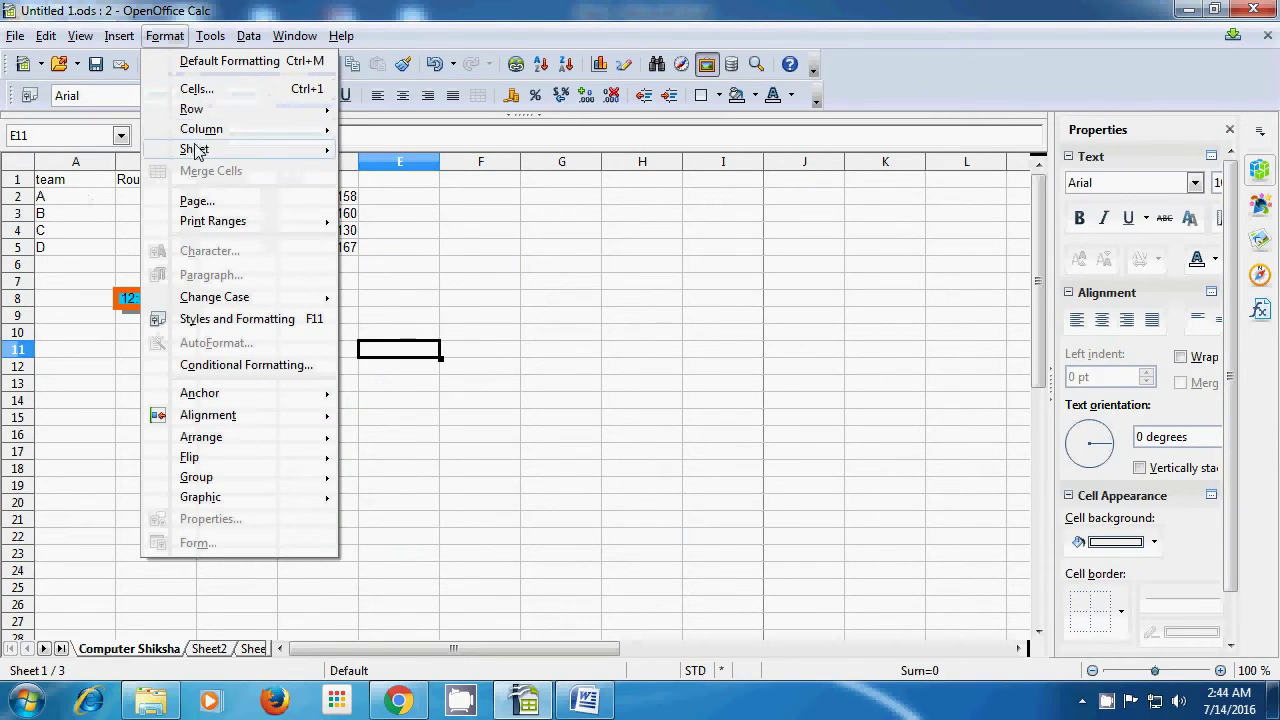
pyautogui.moveTo(197, 226)
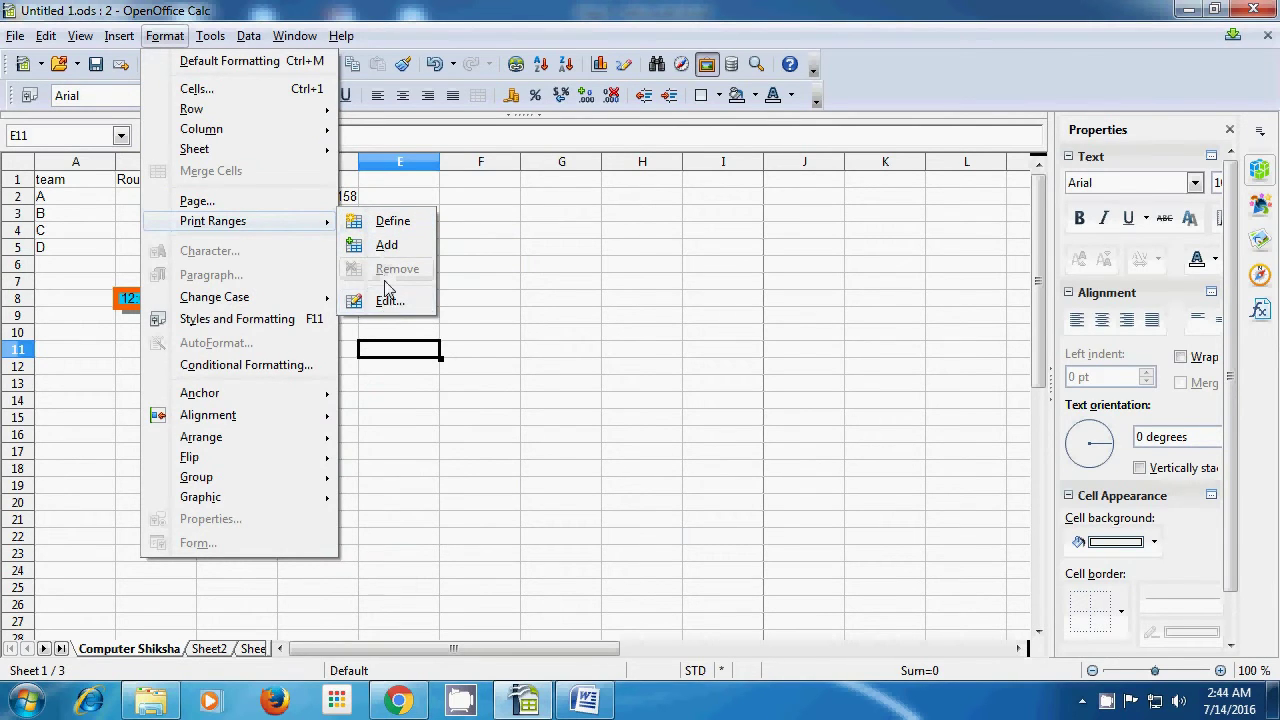
pyautogui.click(389, 224)
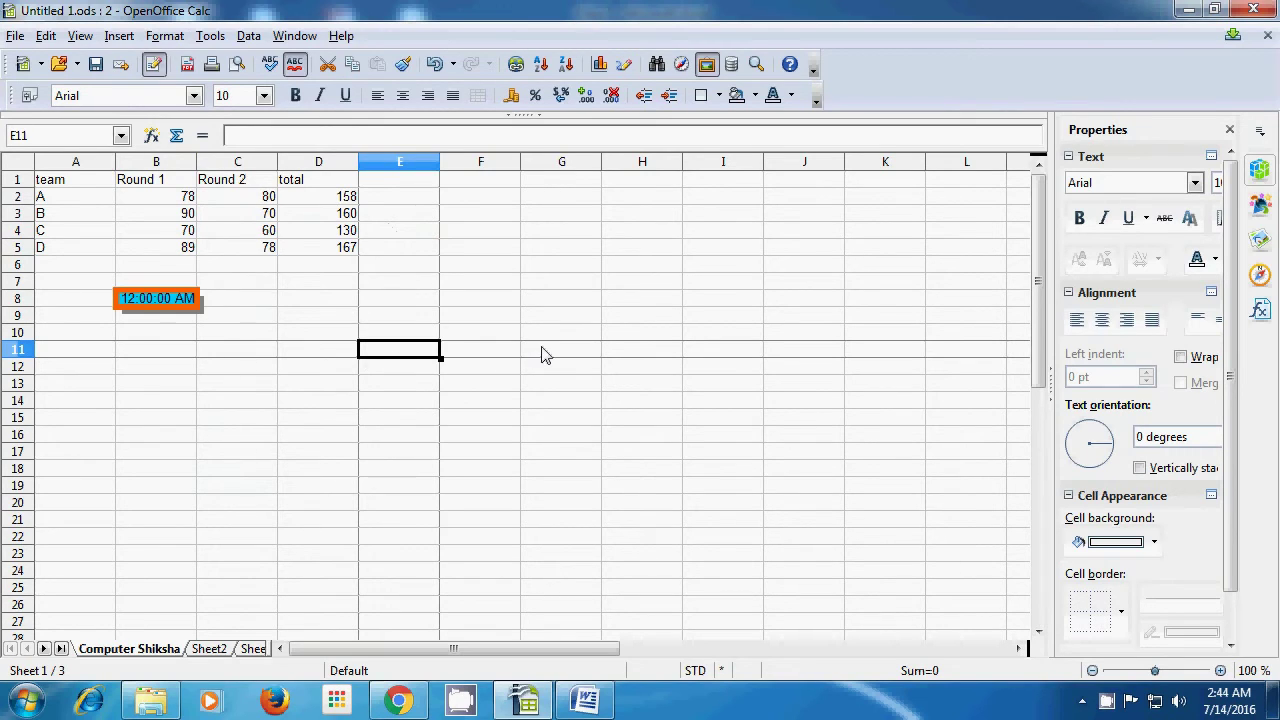
# Define cells A1:B5, covering the team and Round 1 columns, as the print range
pyautogui.moveTo(60, 181); pyautogui.dragTo(140, 257)
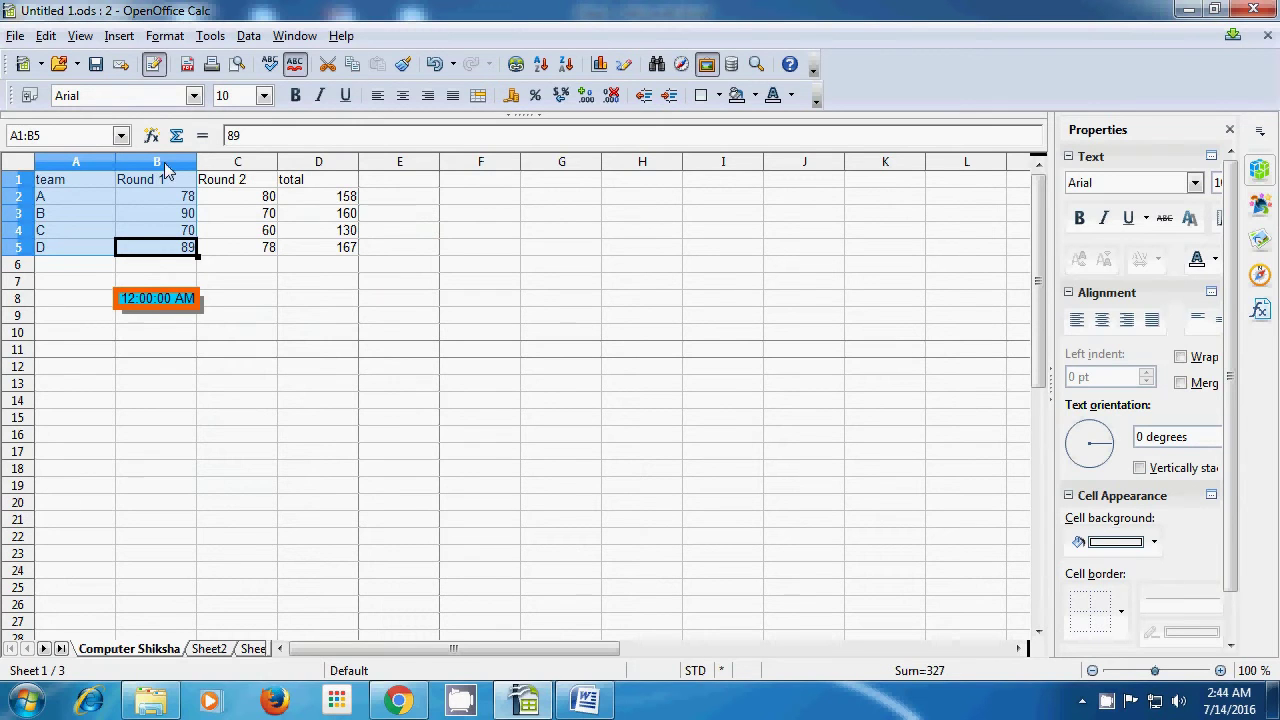
pyautogui.click(166, 37)
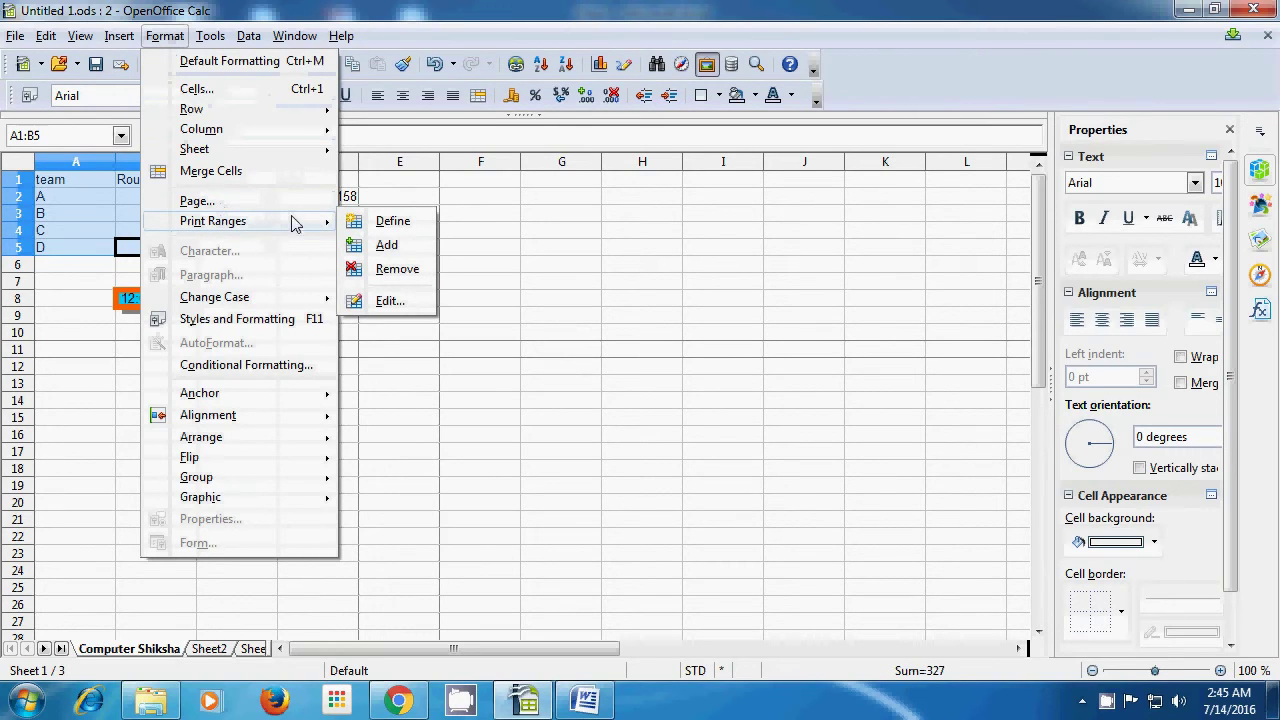
pyautogui.click(392, 221)
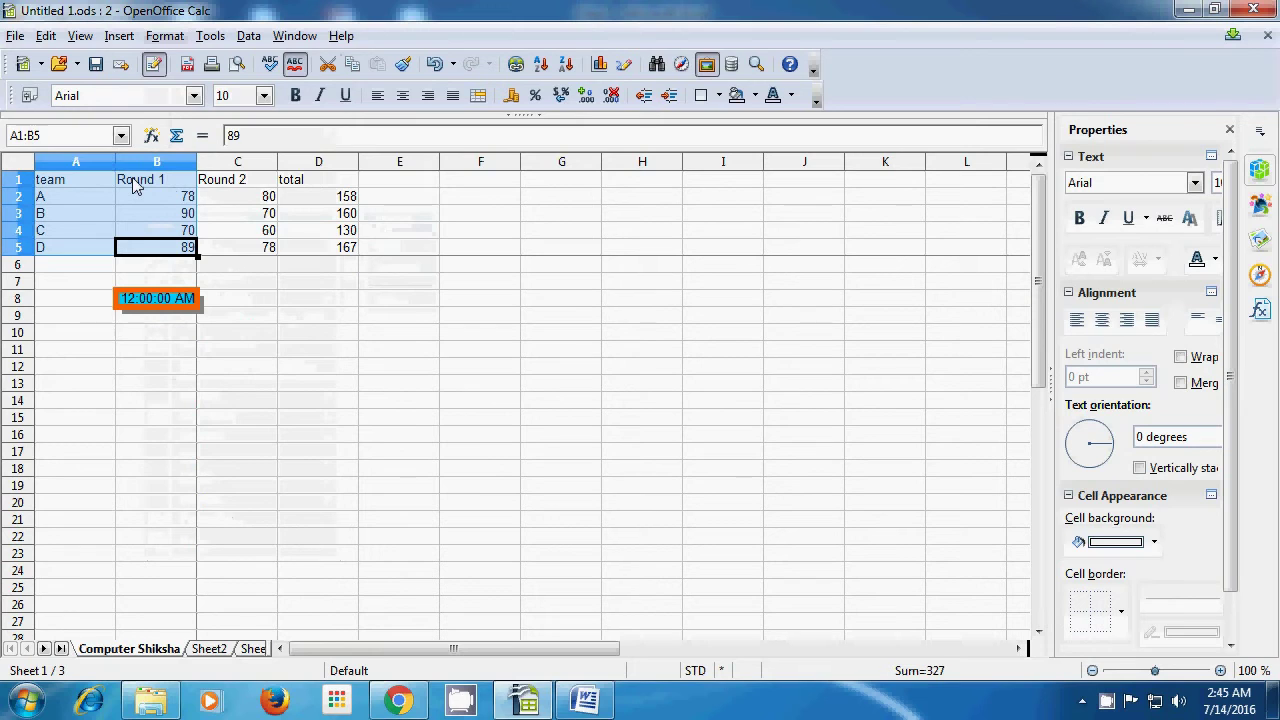
# Remove the A1:B5 print range from the sheet
pyautogui.click(163, 38)
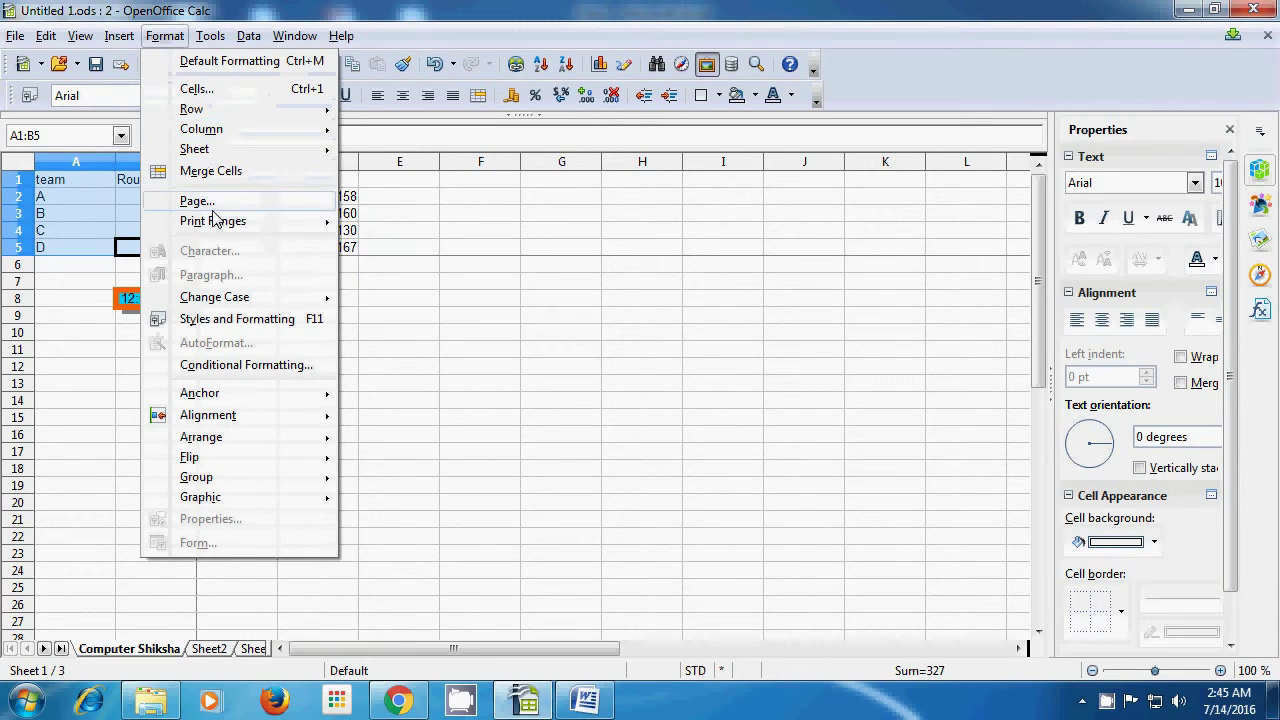
pyautogui.moveTo(216, 224)
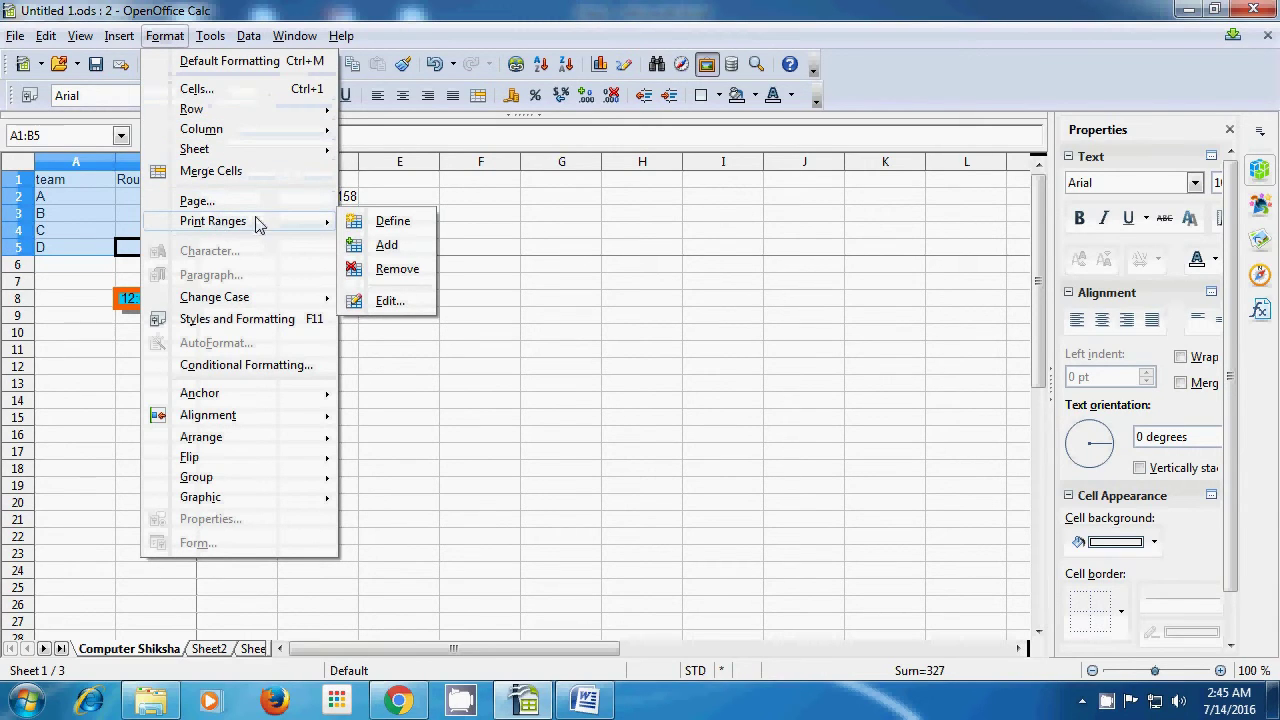
pyautogui.click(401, 256)
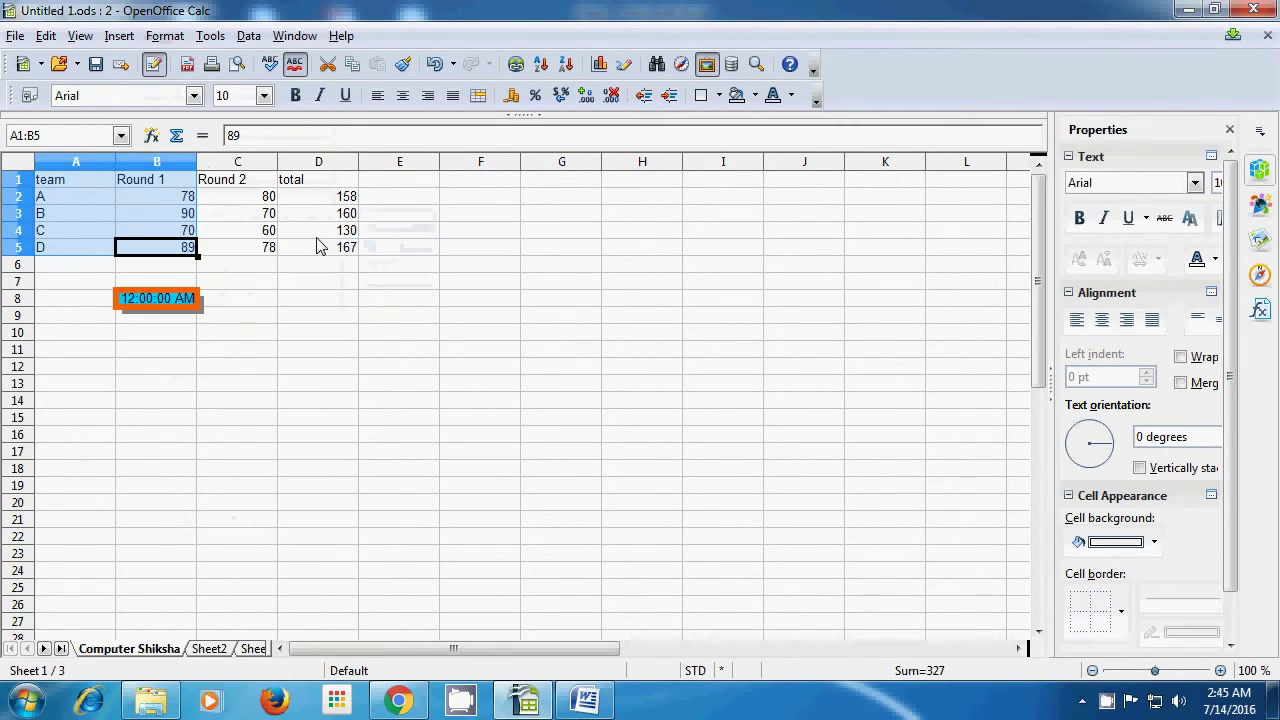
# Define cells A1:D10, covering the whole table and the time cell, as the print range, and deselect the cells
pyautogui.moveTo(331, 177); pyautogui.dragTo(94, 334)
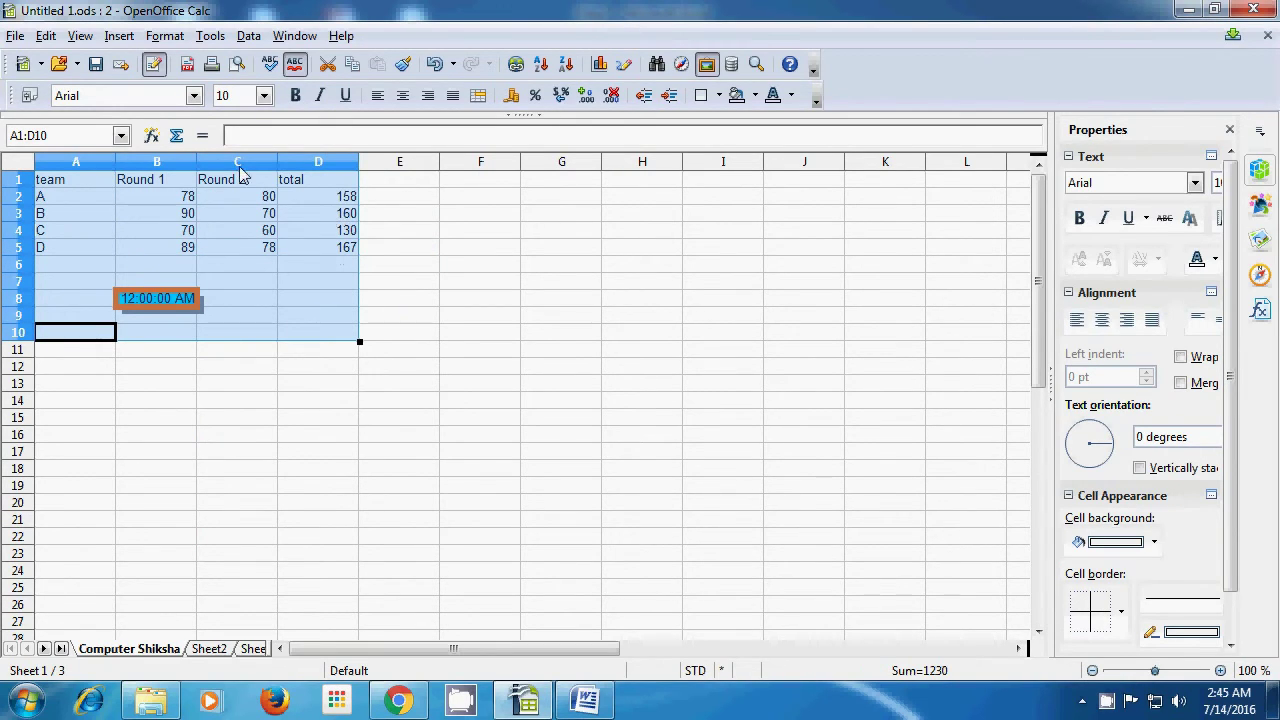
pyautogui.click(160, 36)
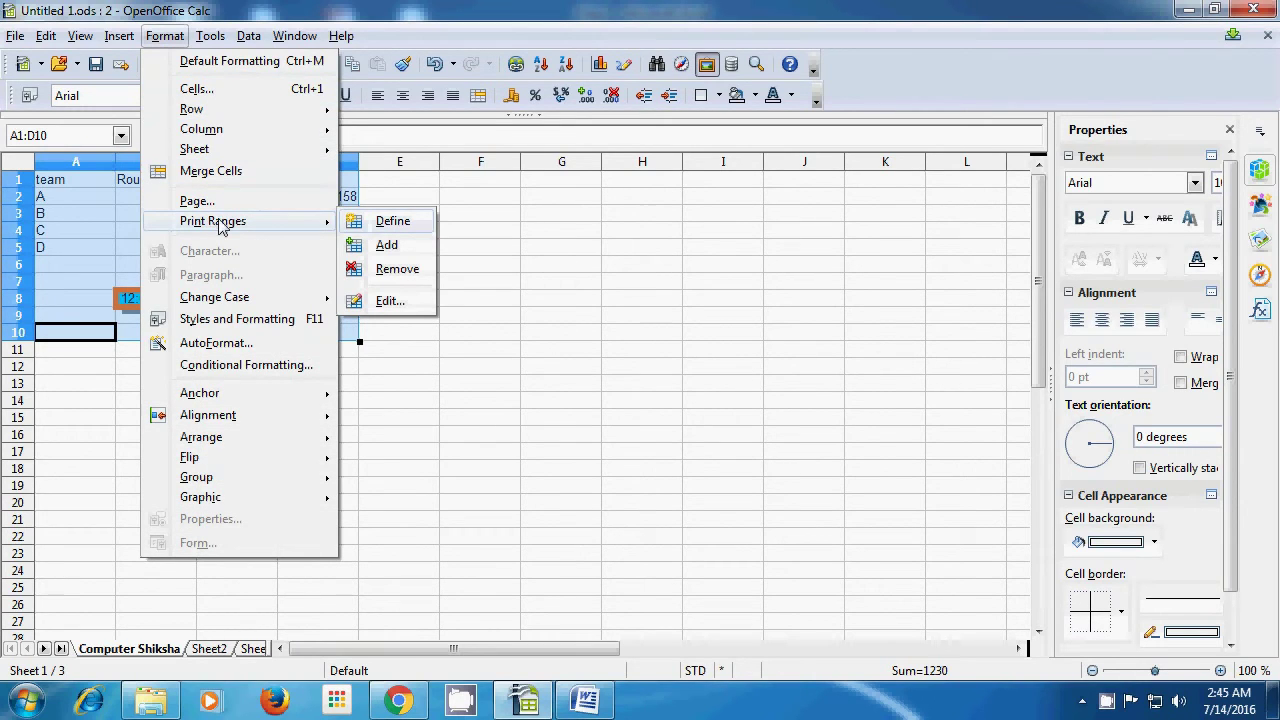
pyautogui.click(375, 226)
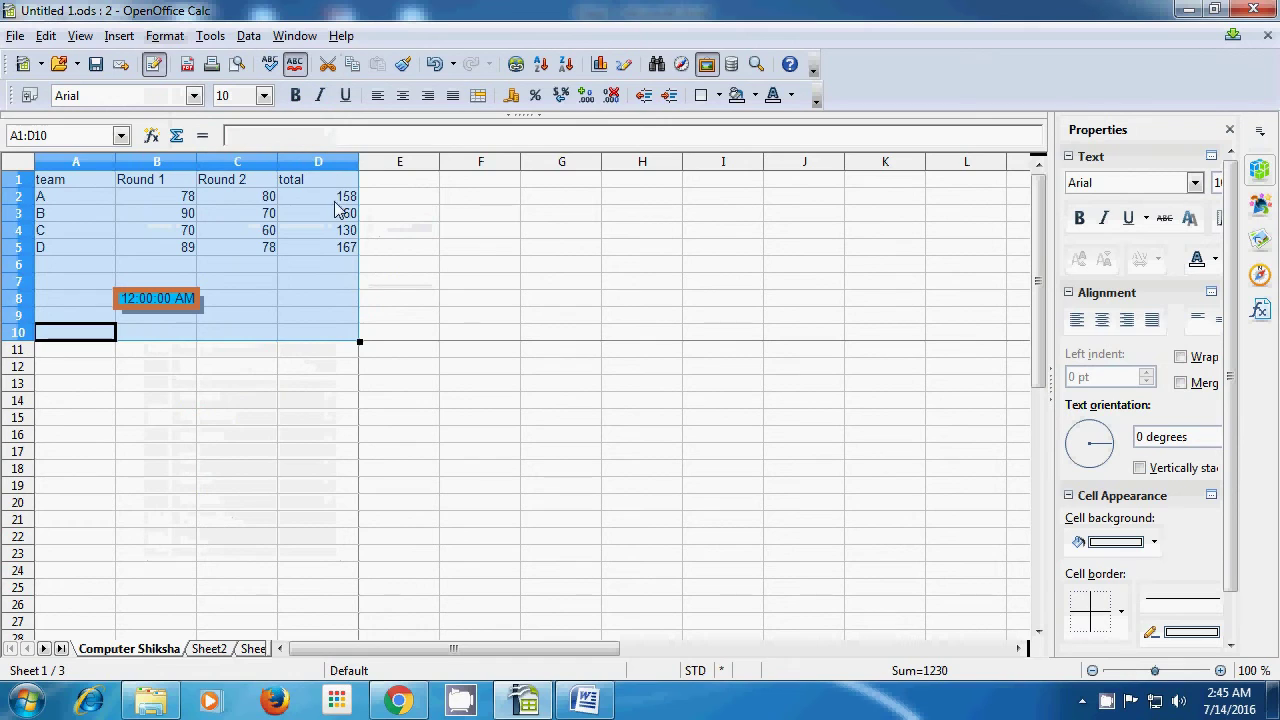
pyautogui.click(425, 232)
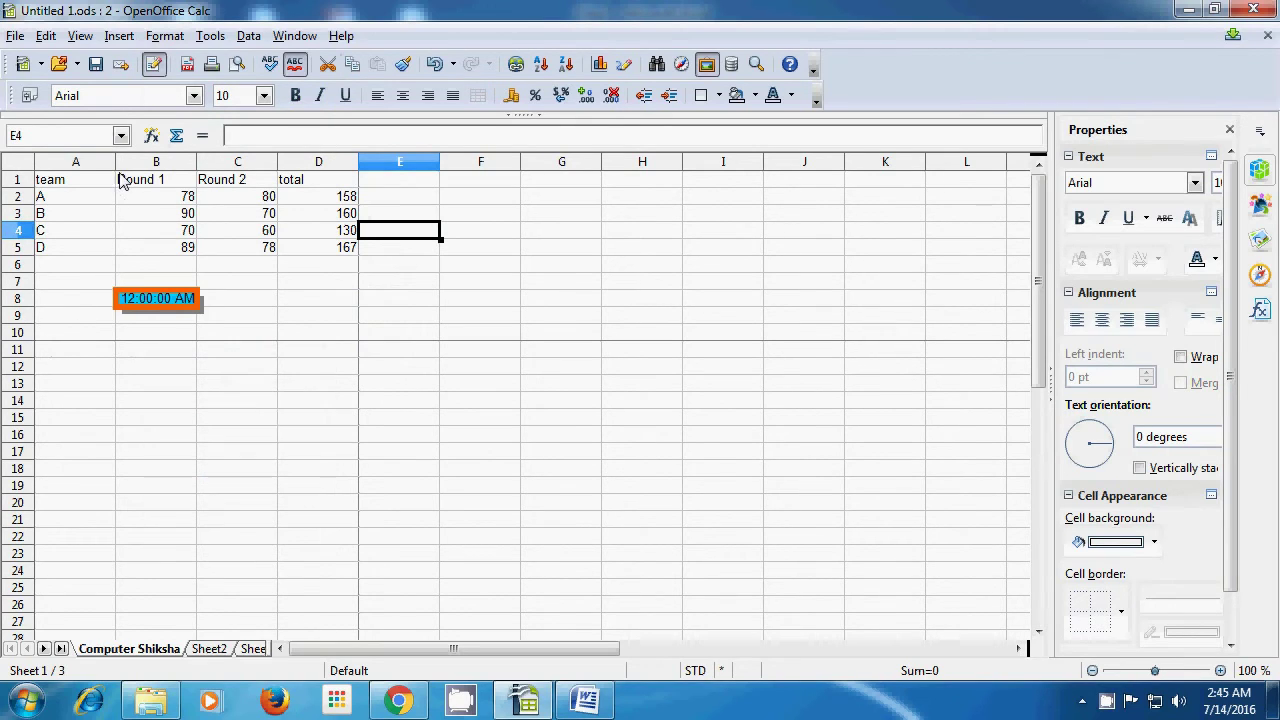
# Remove the A1:D10 print range from the sheet
pyautogui.click(165, 37)
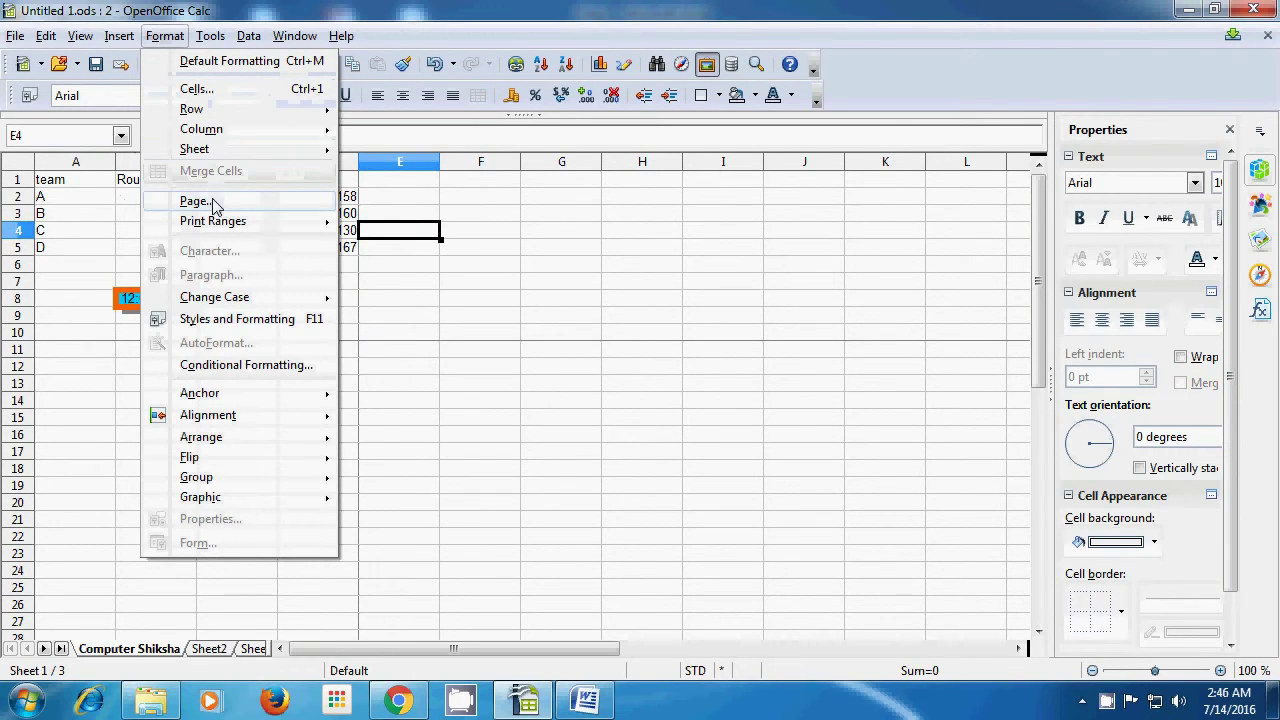
pyautogui.moveTo(215, 226)
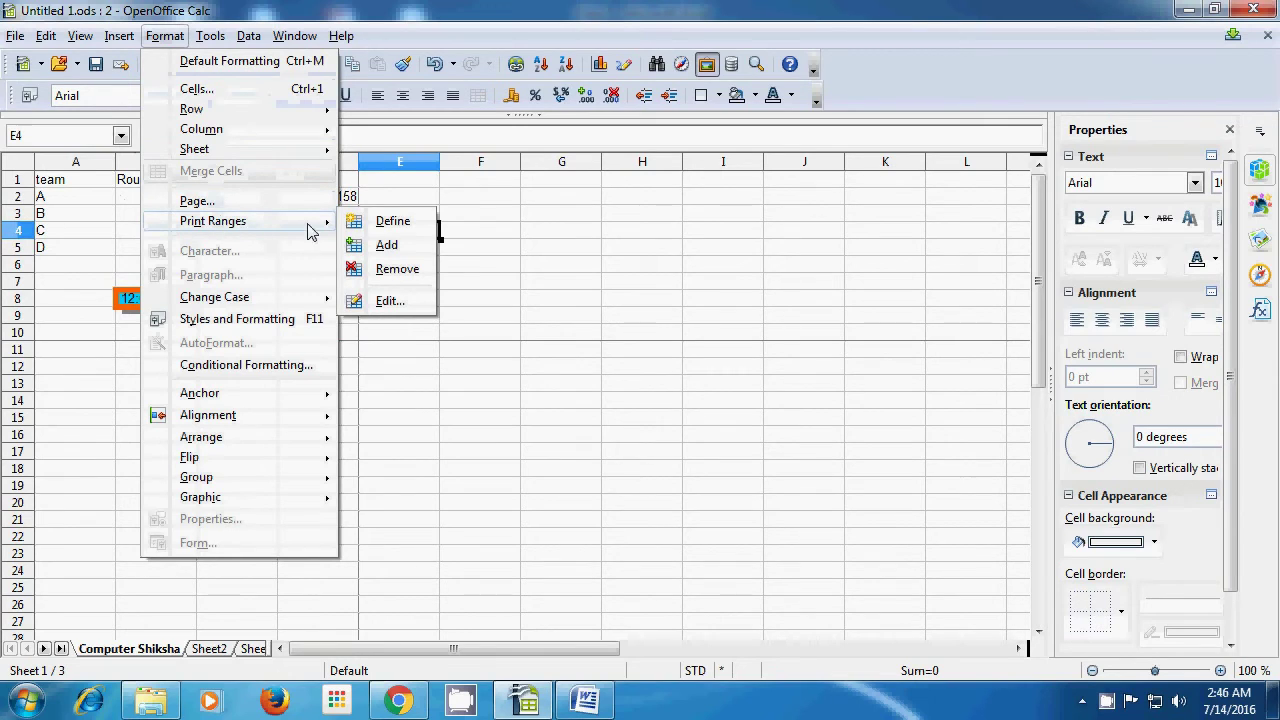
pyautogui.click(381, 272)
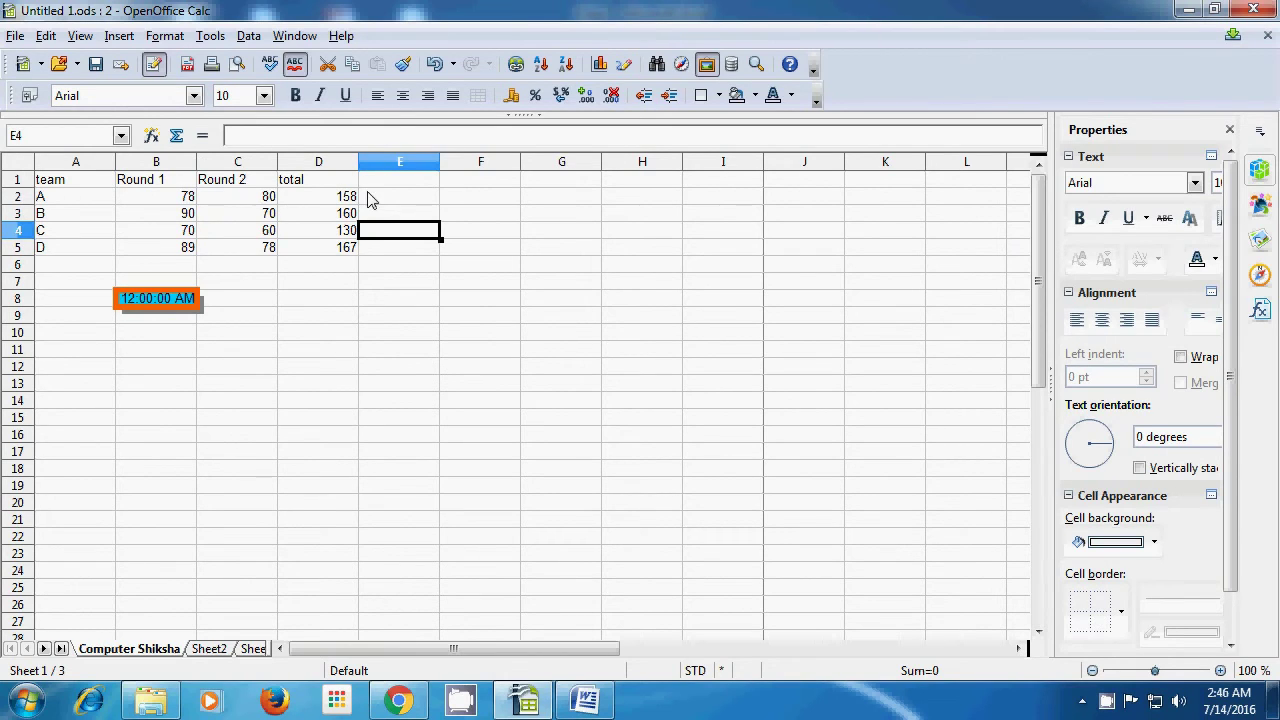
# Review the choices for print range, rows to repeat and columns to repeat in the print range editor, and close it without changes
pyautogui.click(166, 36)
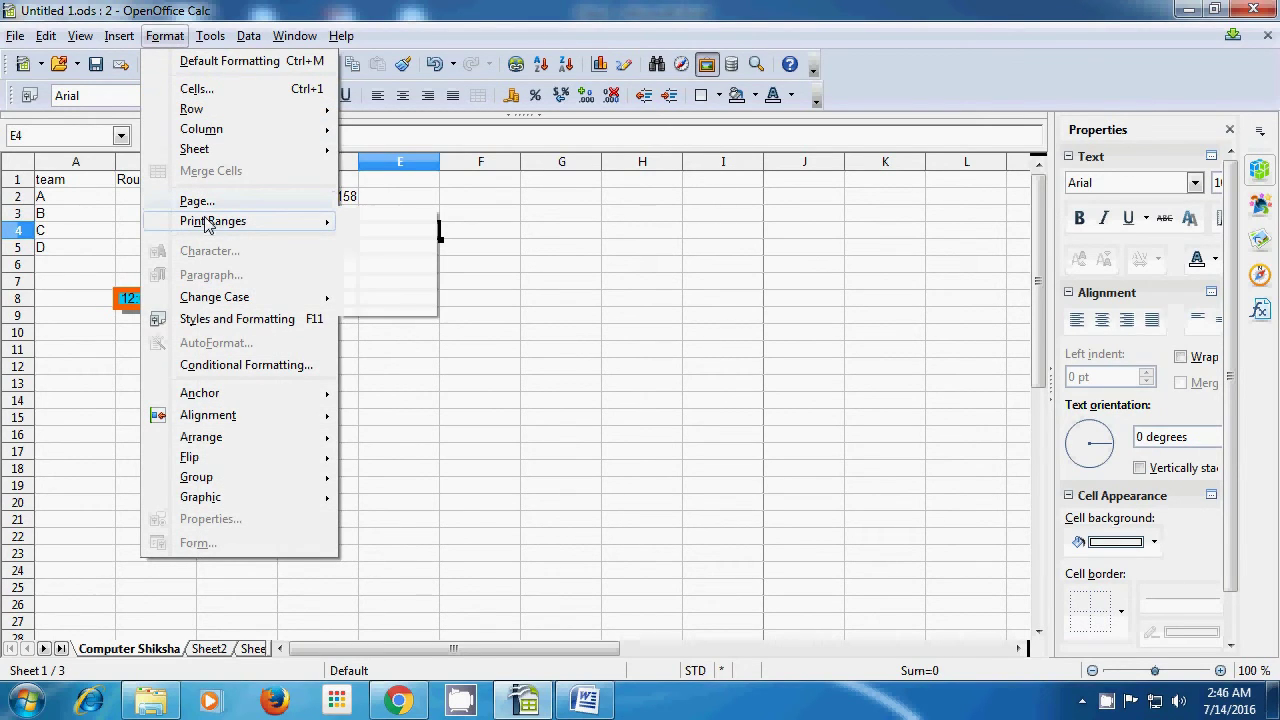
pyautogui.moveTo(206, 222)
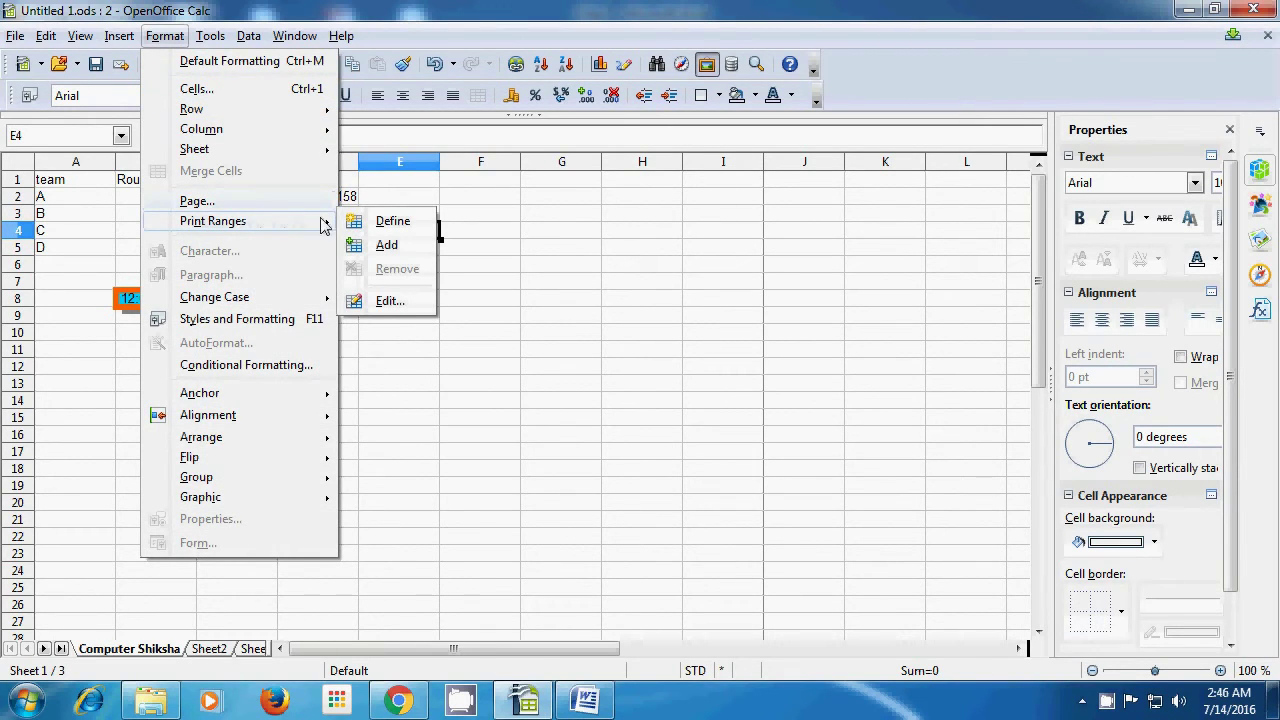
pyautogui.click(386, 301)
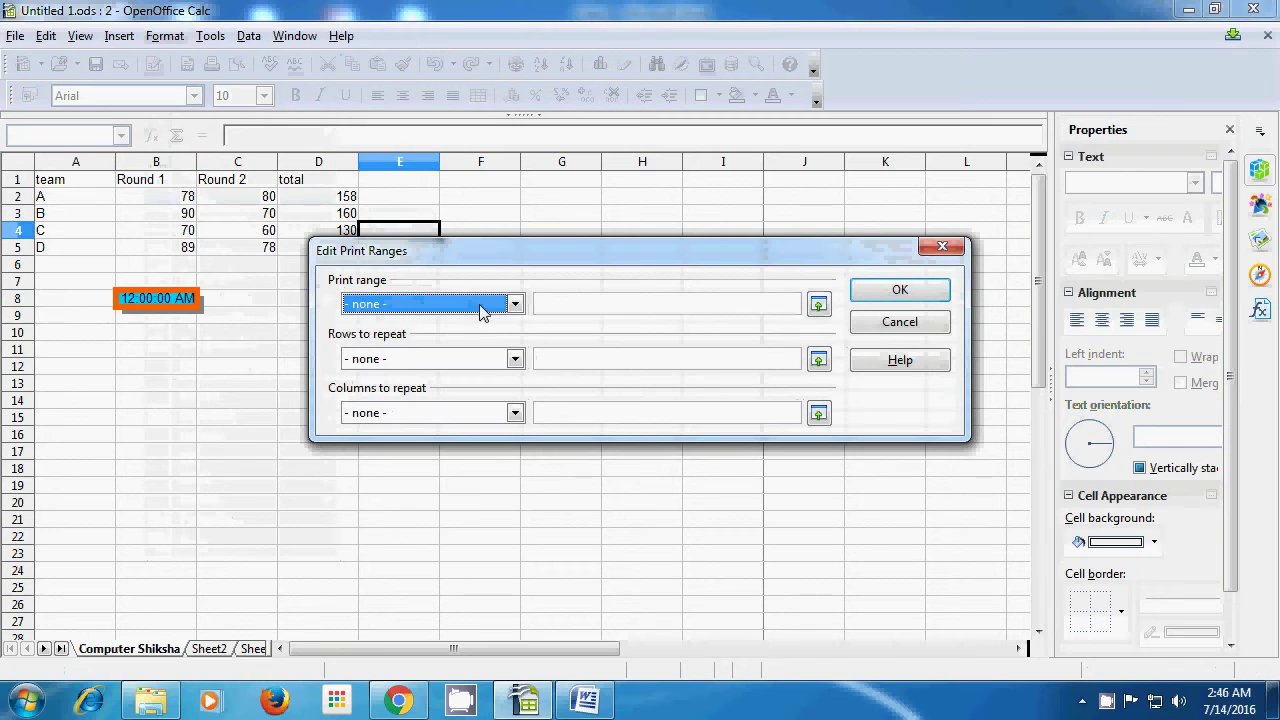
pyautogui.click(514, 304)
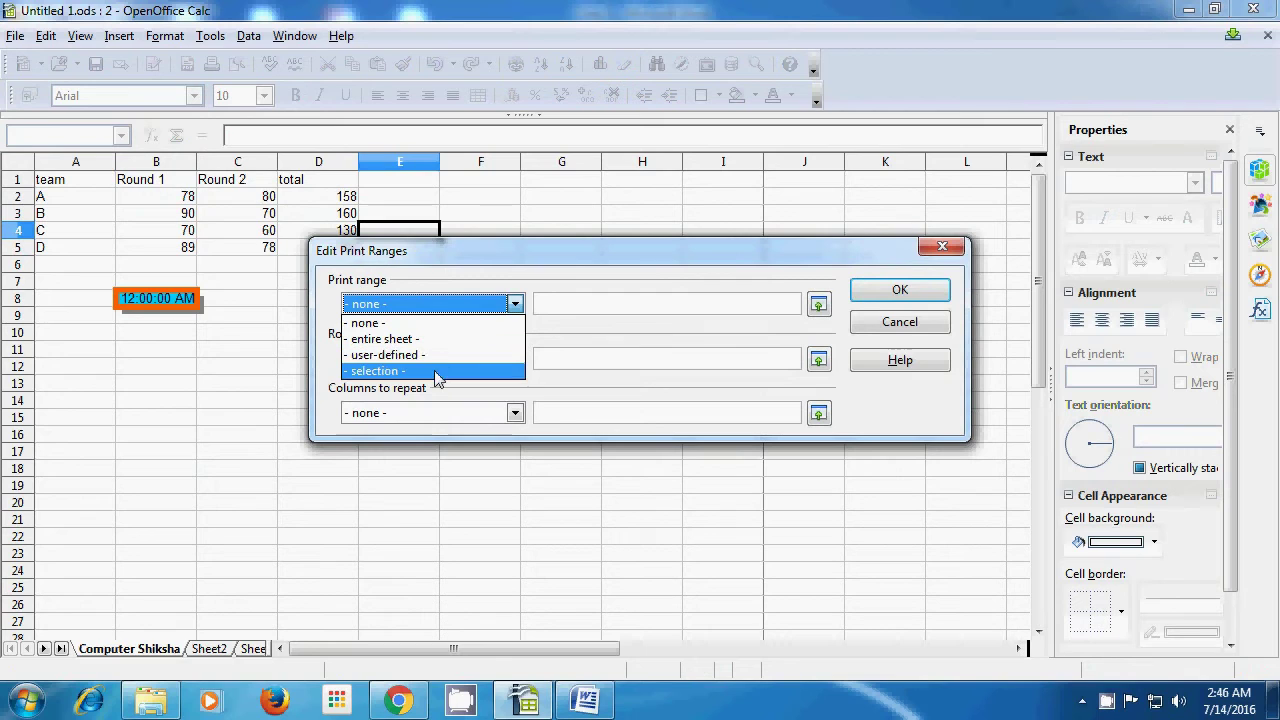
pyautogui.click(478, 284)
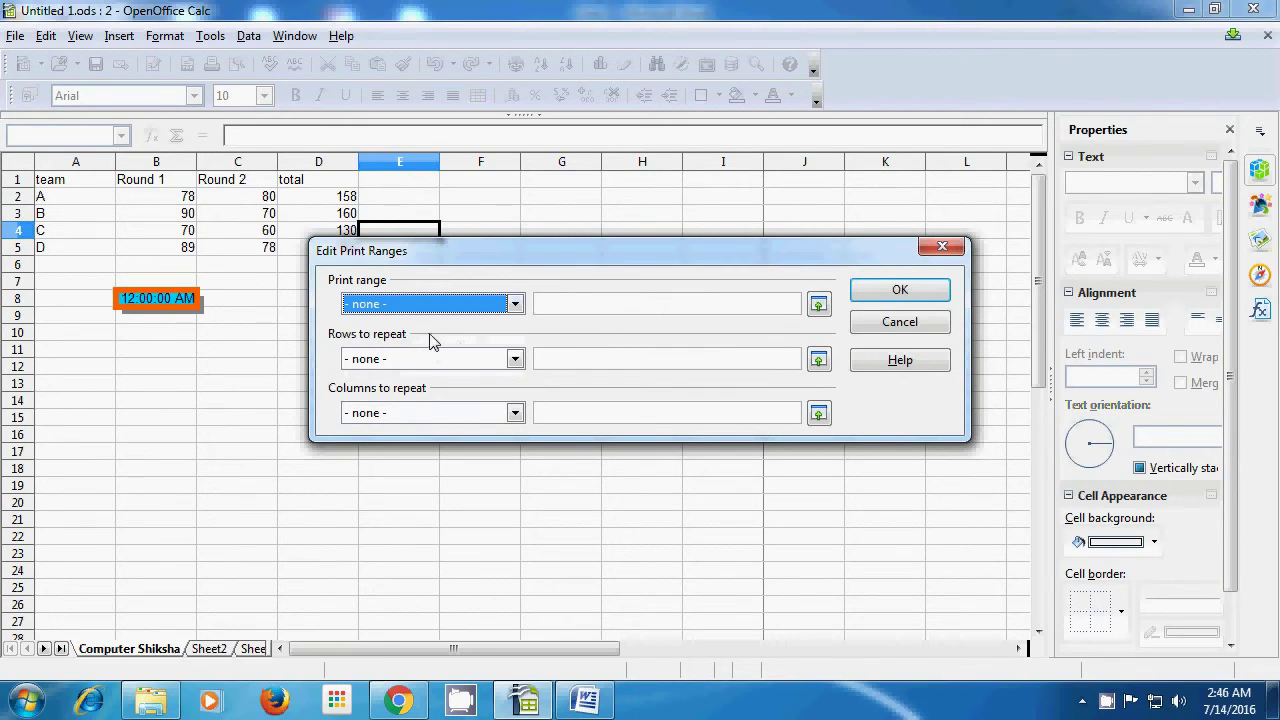
pyautogui.click(514, 359)
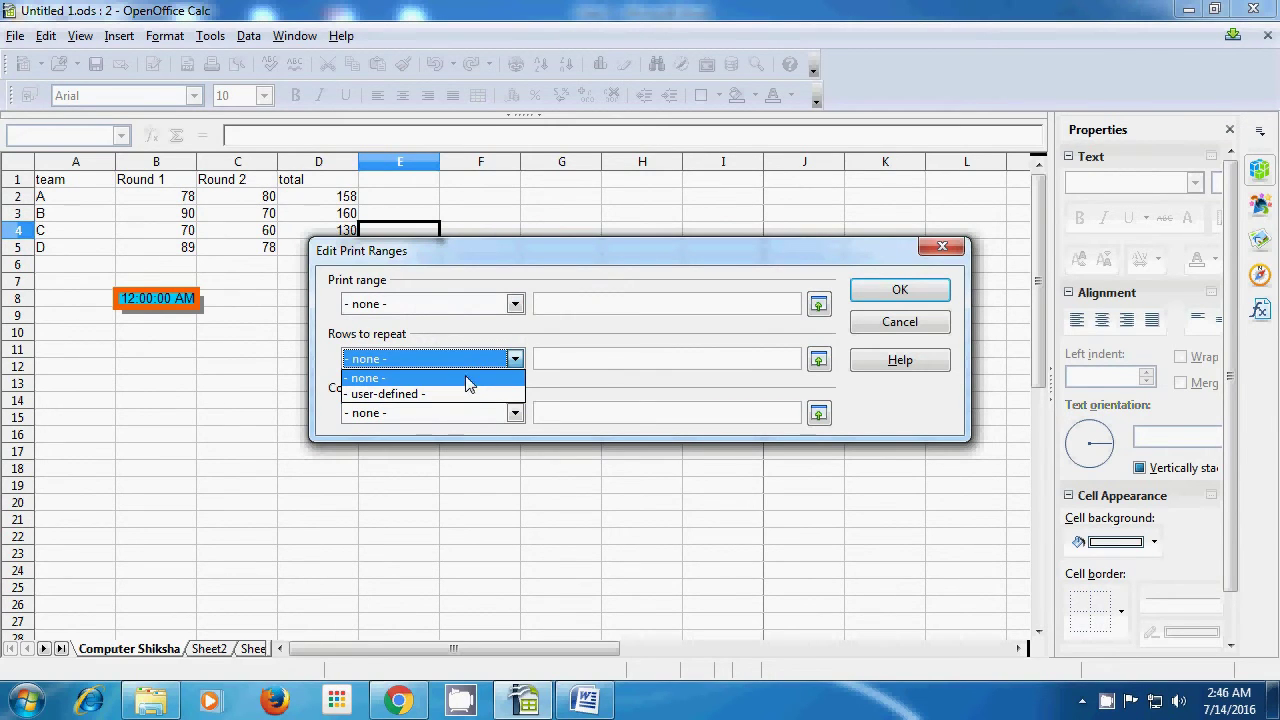
pyautogui.click(527, 346)
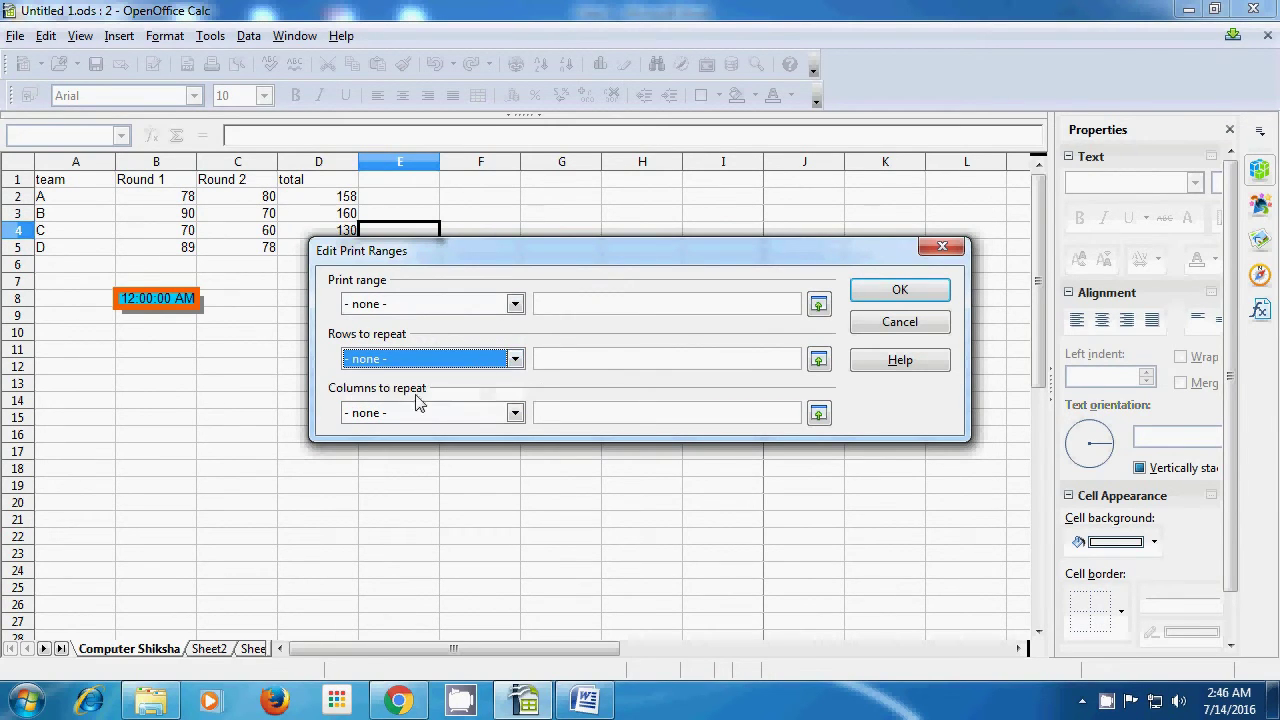
pyautogui.click(514, 414)
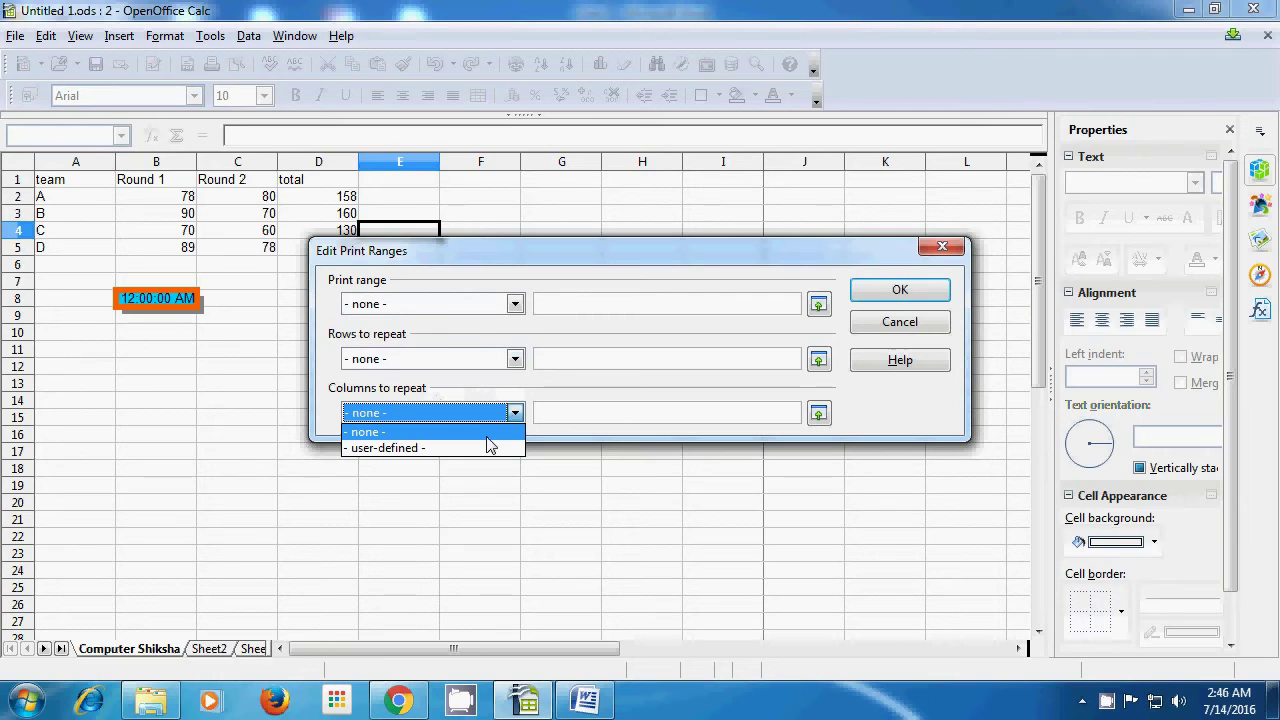
pyautogui.click(512, 390)
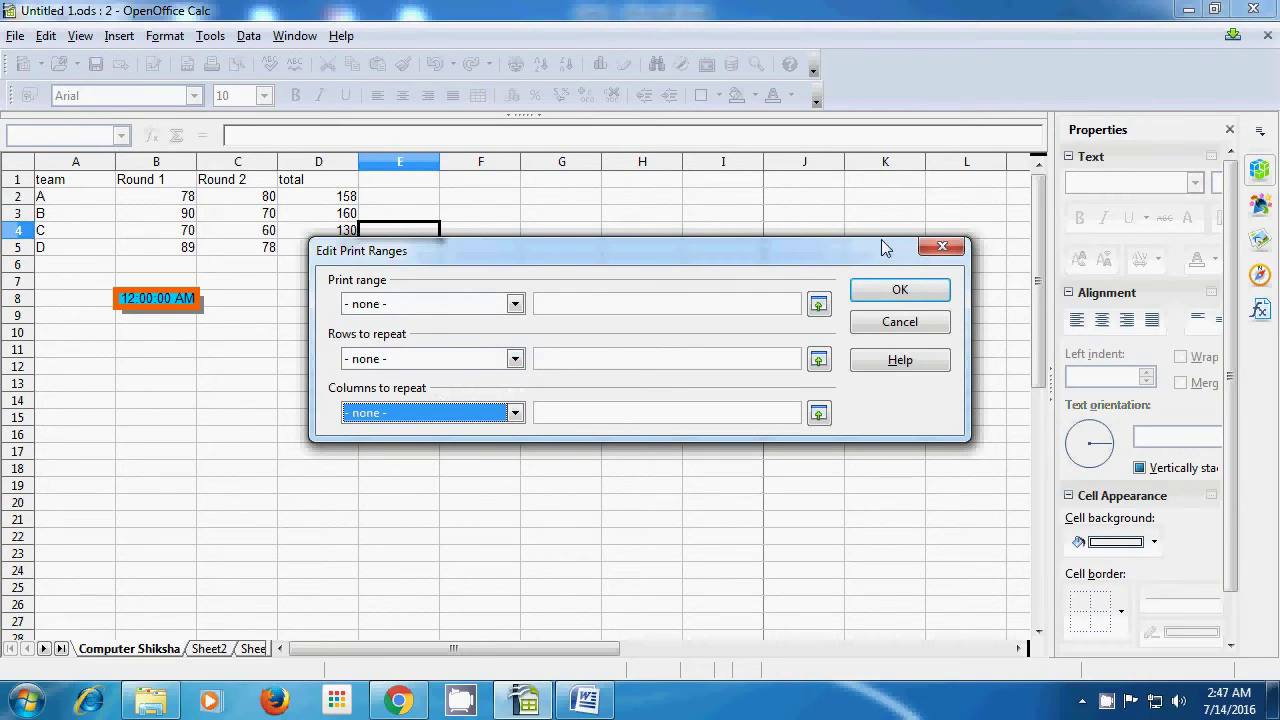
pyautogui.click(940, 248)
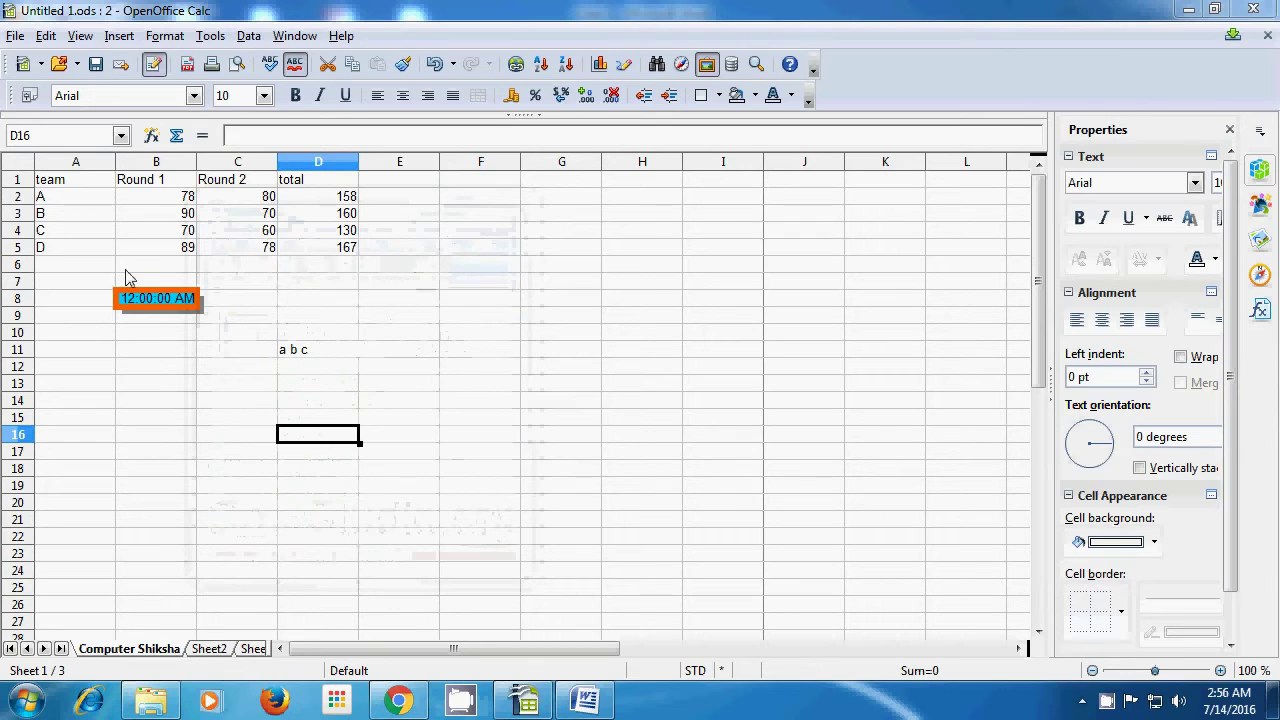
# Compare whether AutoFormat is available with the table A1:D5 selected and with only the empty cell C8 selected
pyautogui.moveTo(52, 187); pyautogui.dragTo(313, 250)
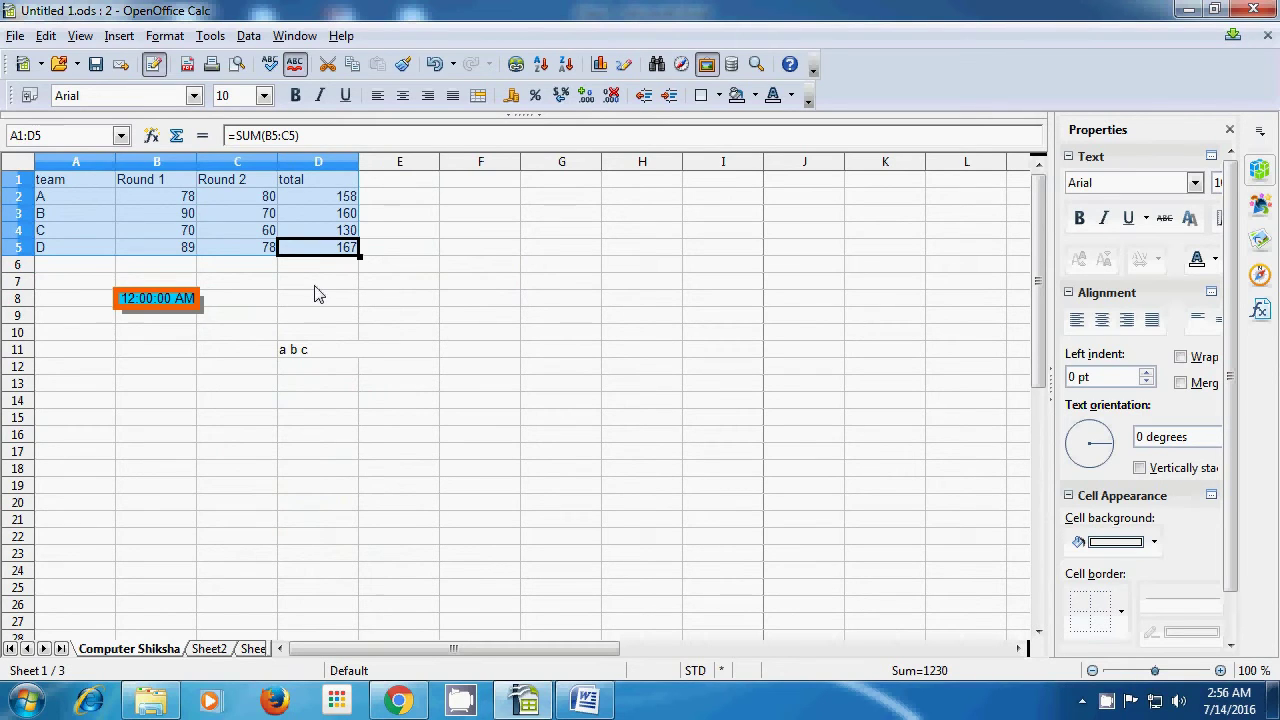
pyautogui.click(165, 36)
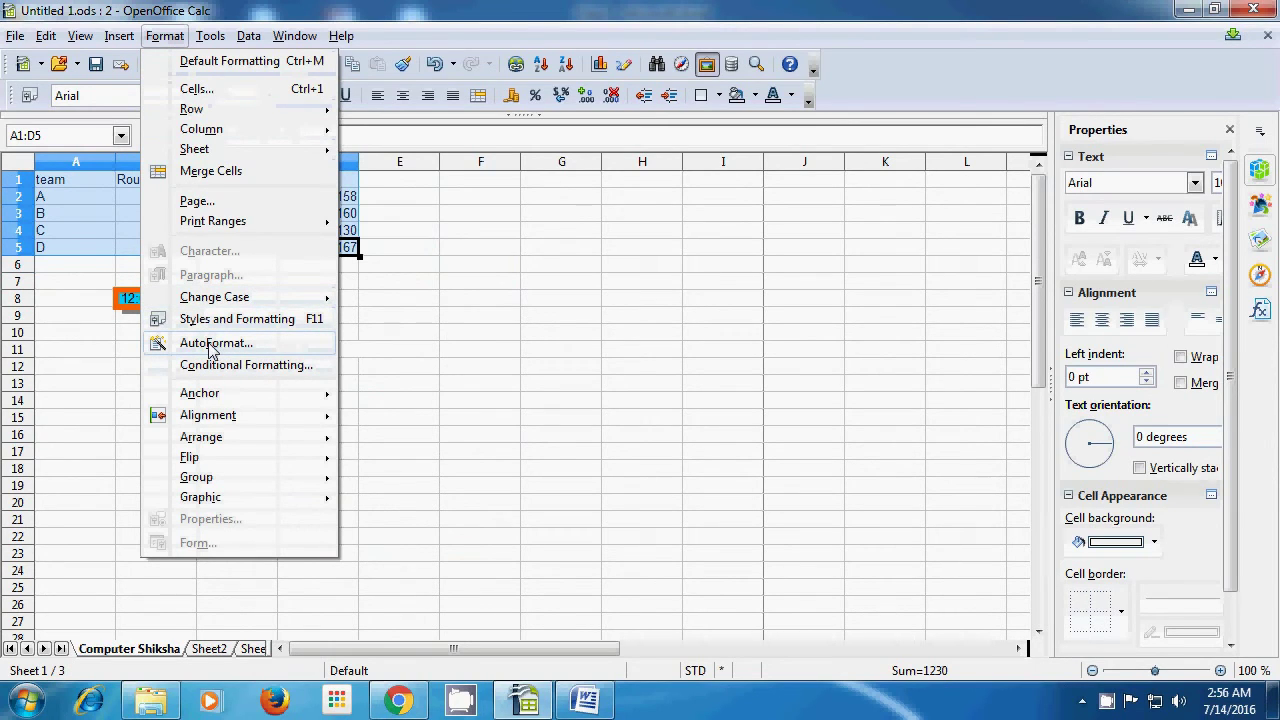
pyautogui.click(480, 334)
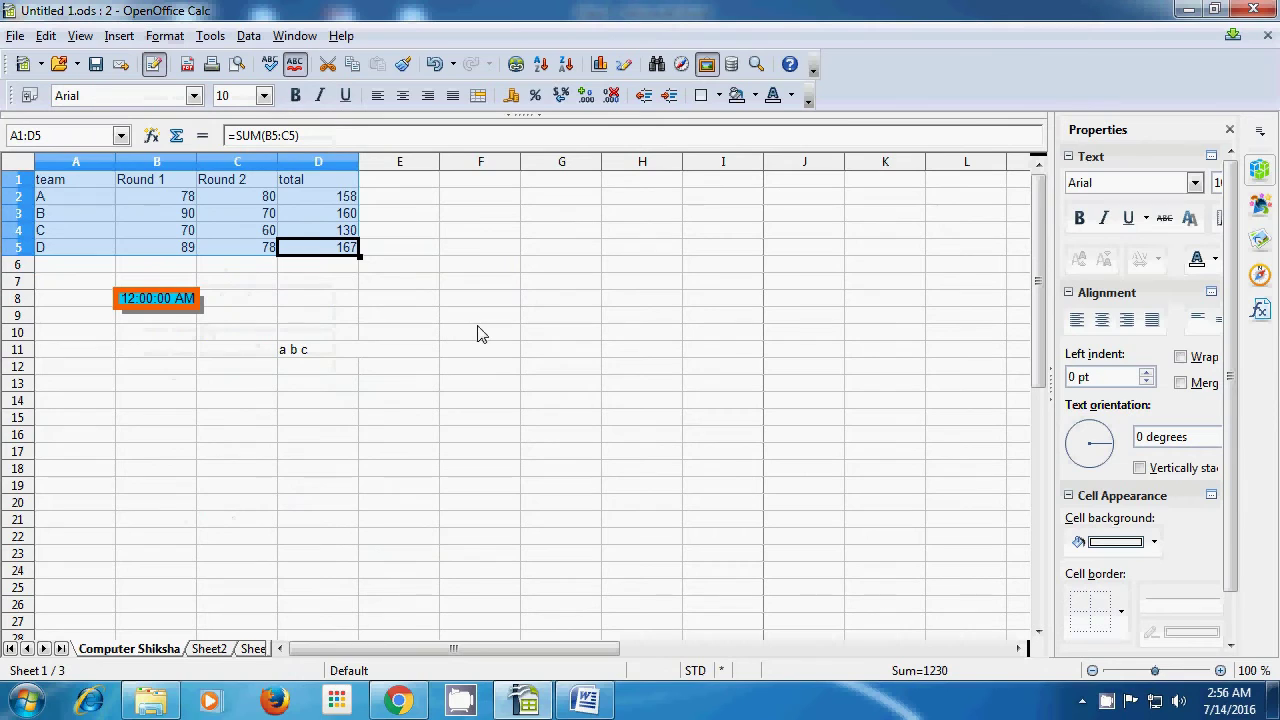
pyautogui.click(245, 298)
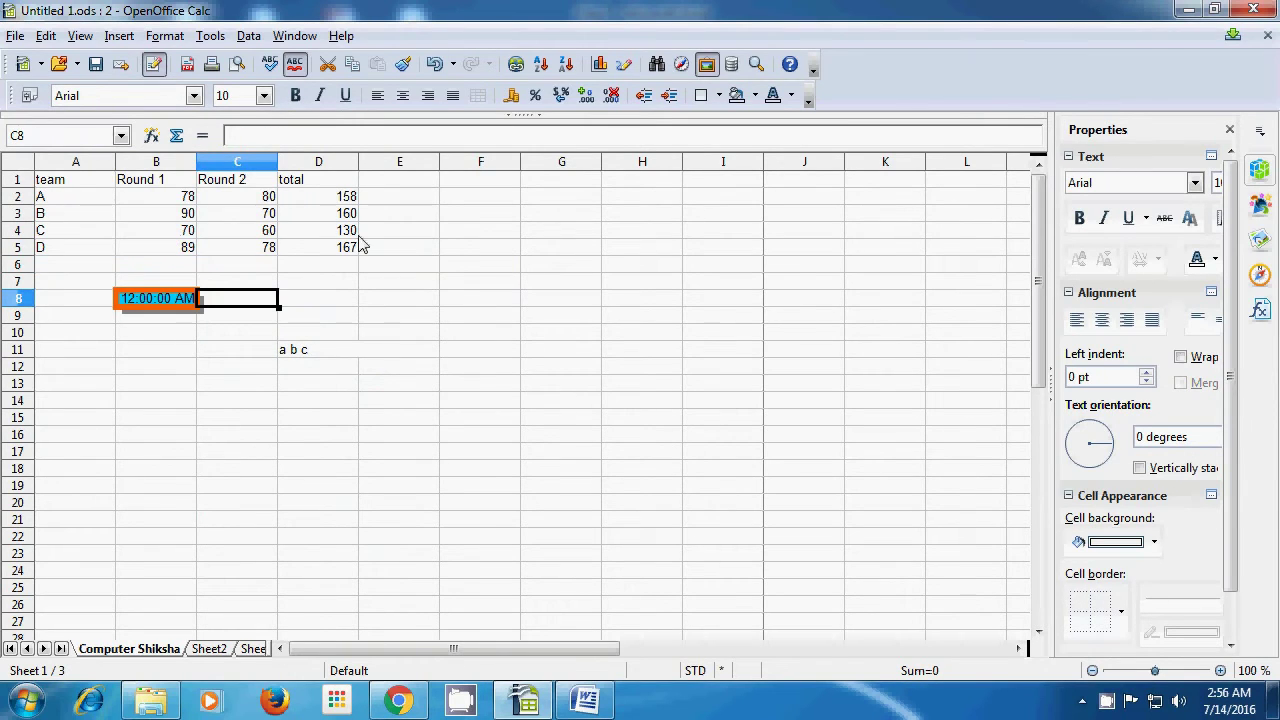
pyautogui.click(164, 36)
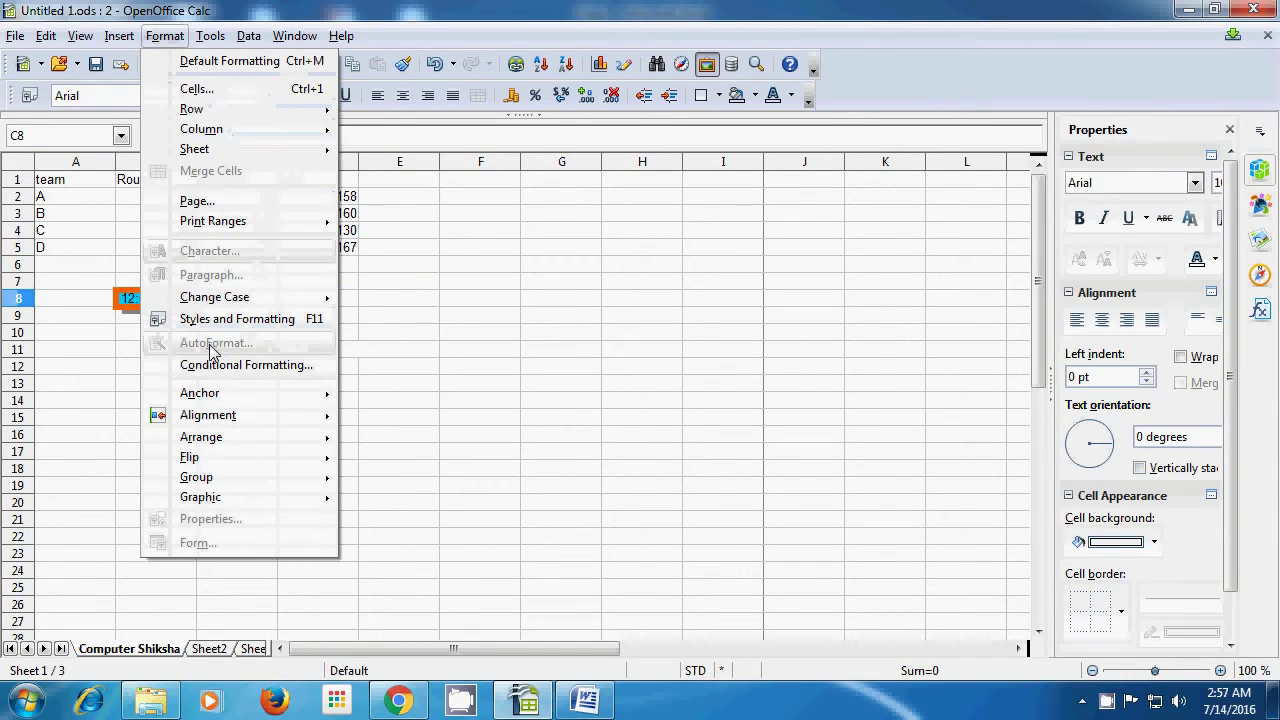
pyautogui.click(423, 332)
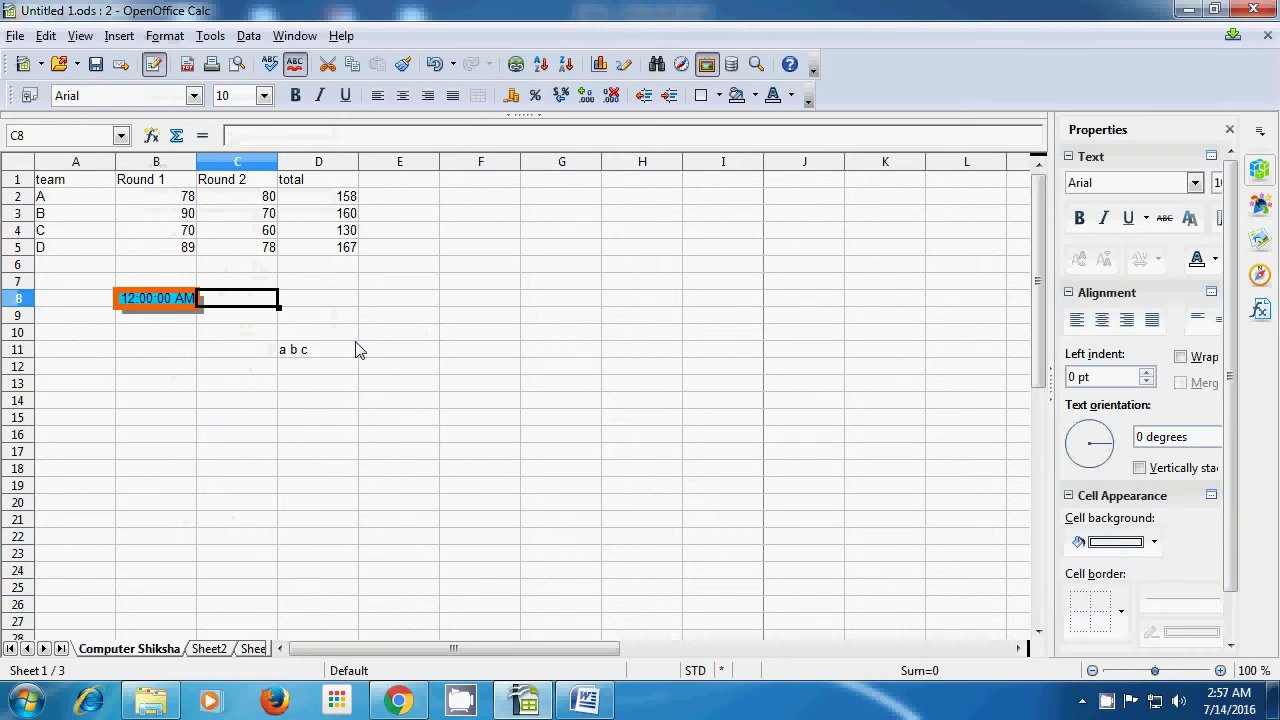
# Preview several AutoFormat designs for the table A1:D5, apply the Brown format, and deselect the table
pyautogui.moveTo(76, 182); pyautogui.dragTo(343, 251)
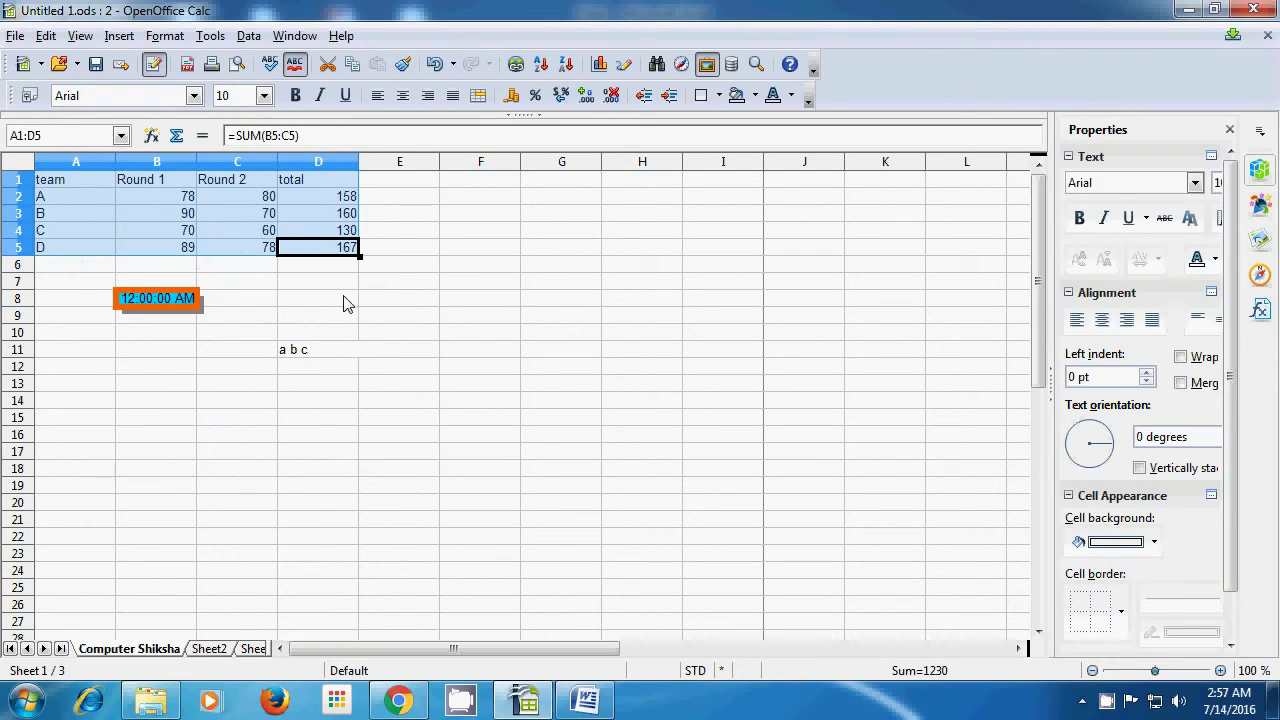
pyautogui.click(163, 36)
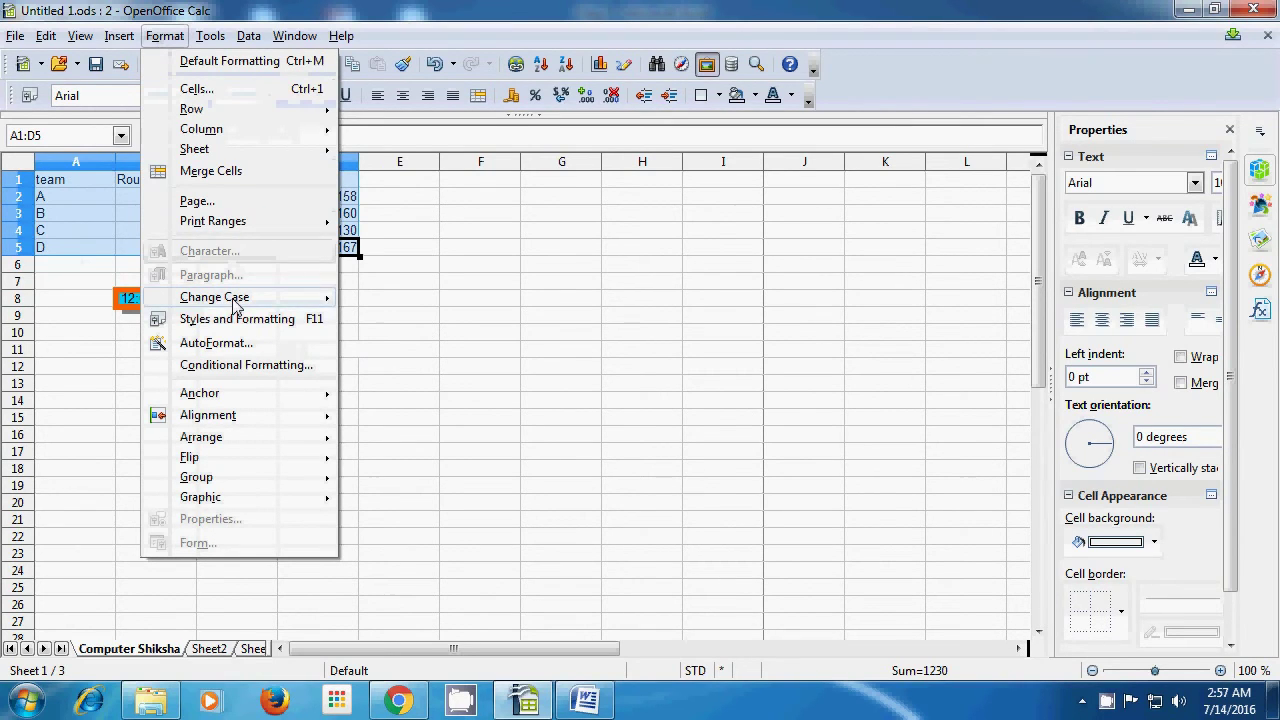
pyautogui.click(238, 344)
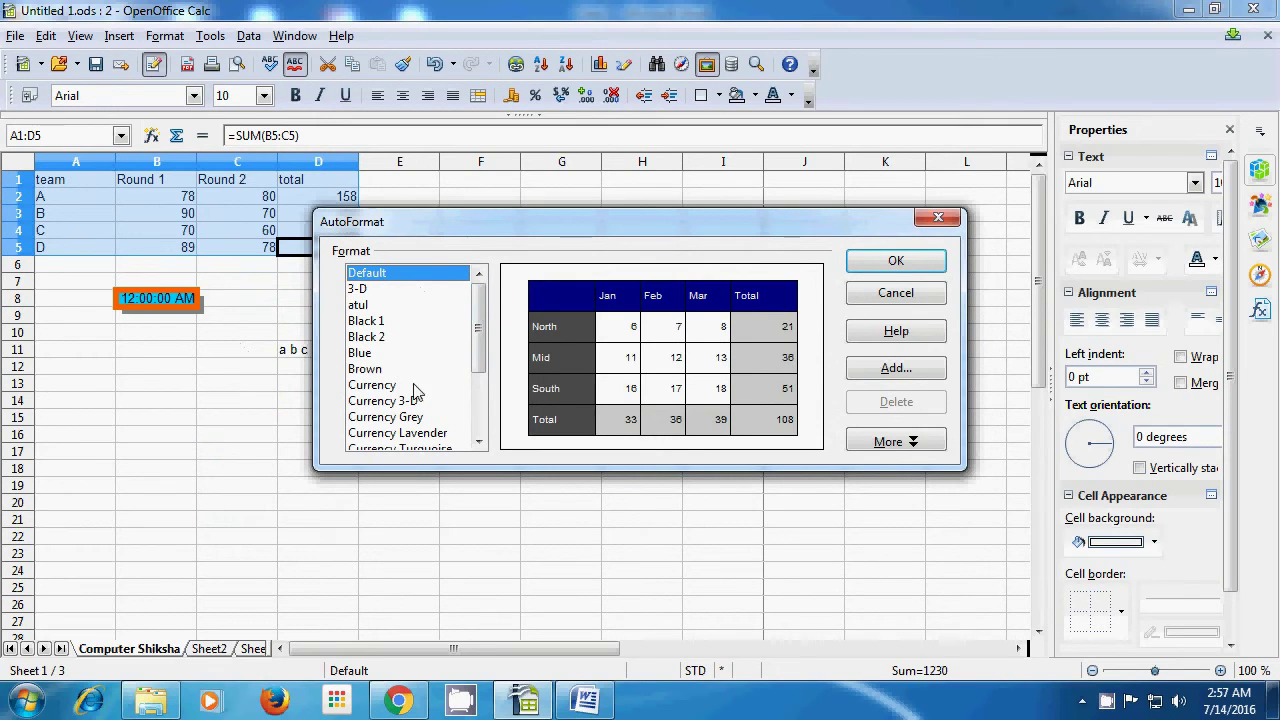
pyautogui.click(388, 401)
pyautogui.click(386, 417)
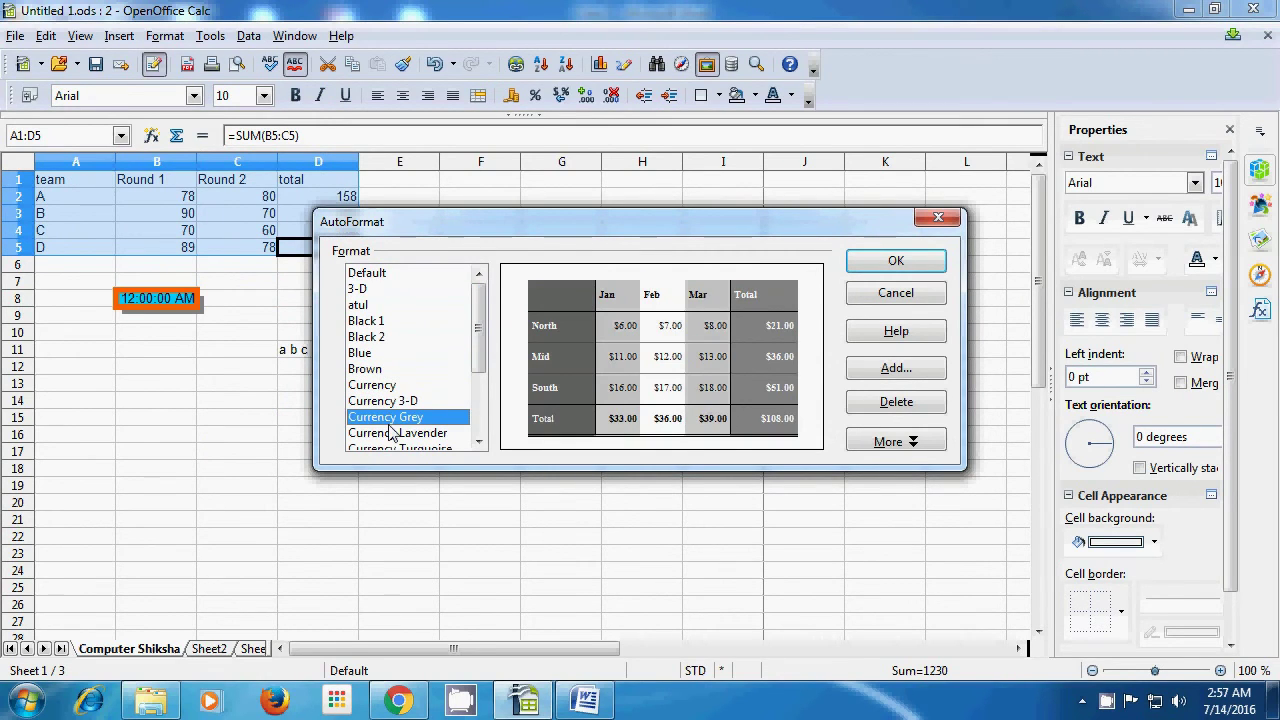
pyautogui.click(396, 435)
pyautogui.click(400, 447)
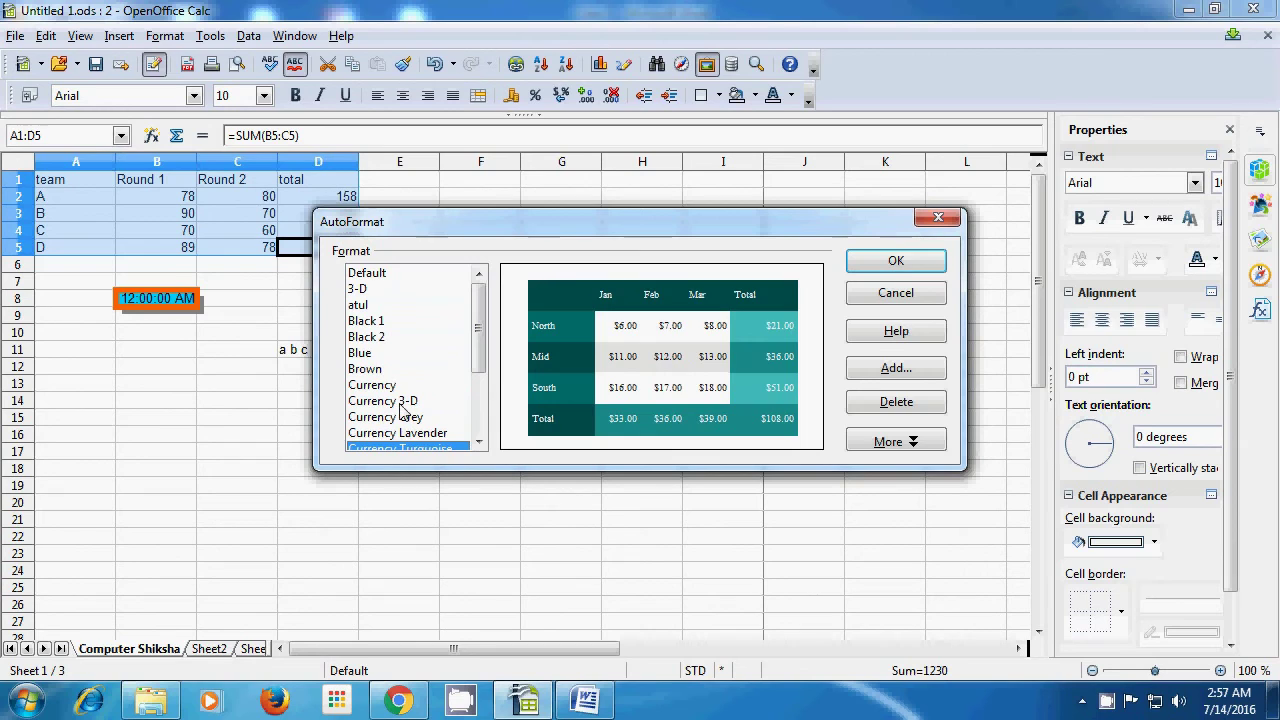
pyautogui.click(366, 326)
pyautogui.click(373, 354)
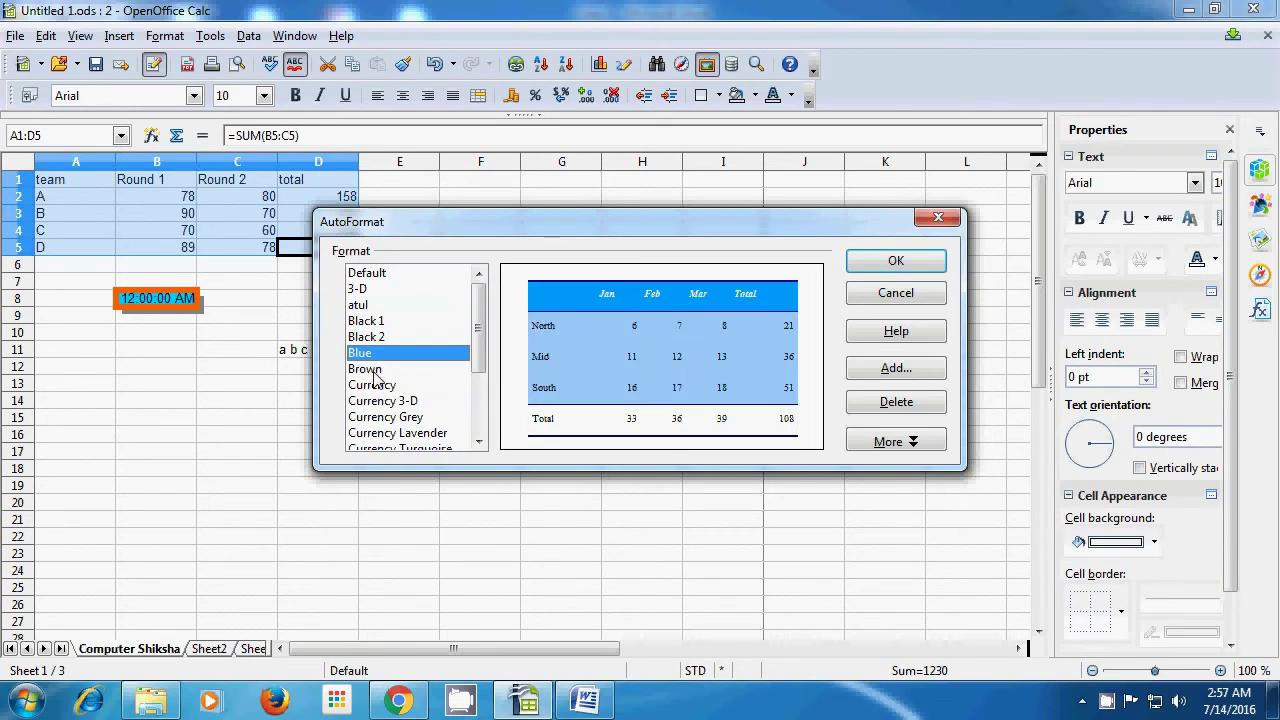
pyautogui.click(376, 371)
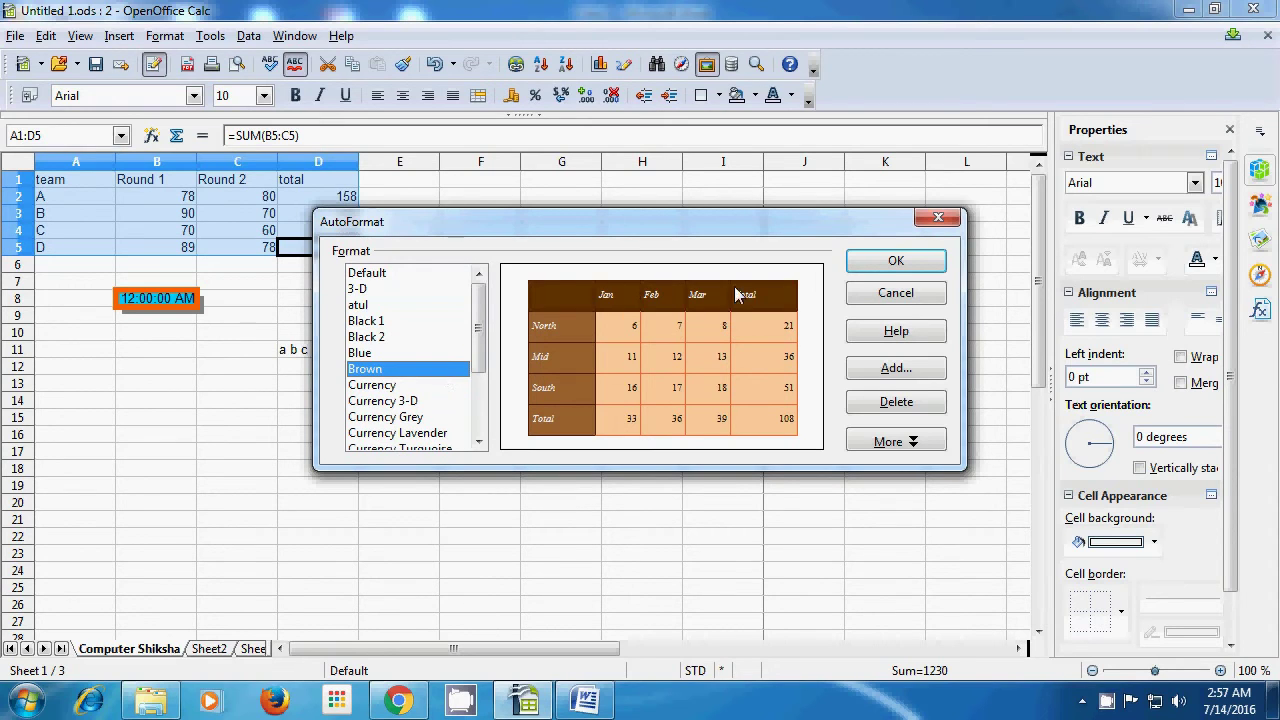
pyautogui.click(871, 263)
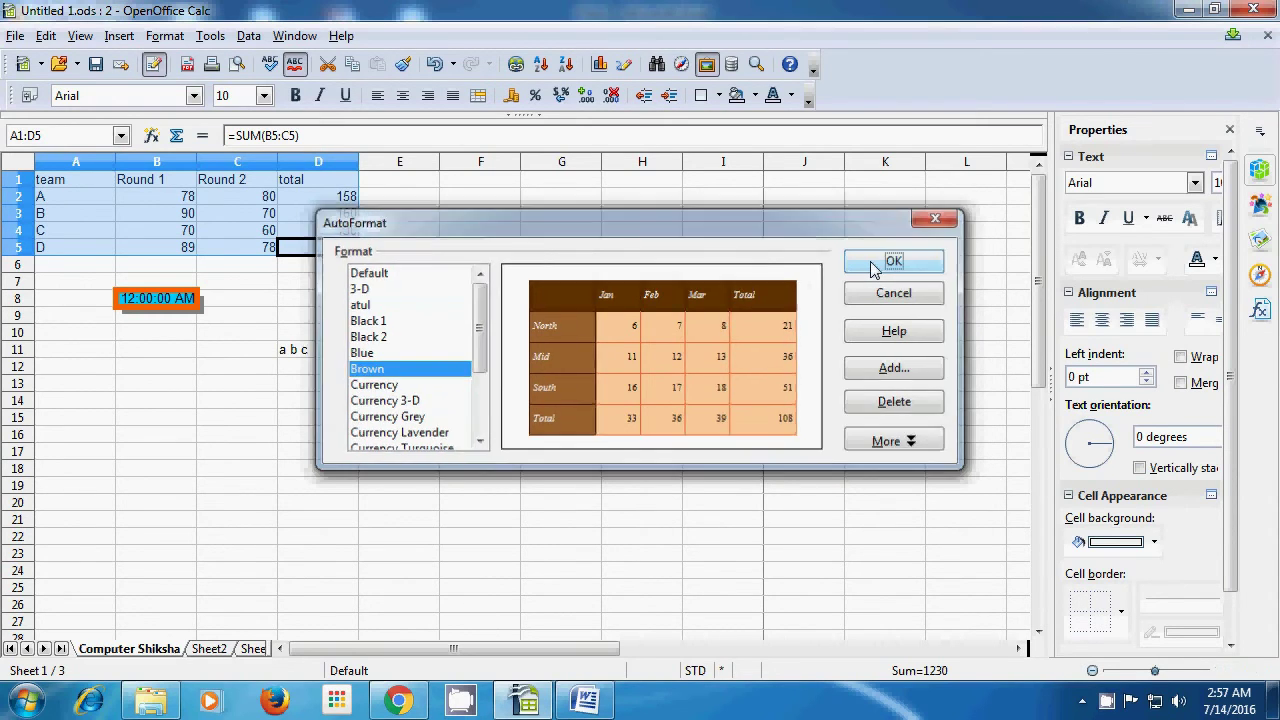
pyautogui.click(398, 303)
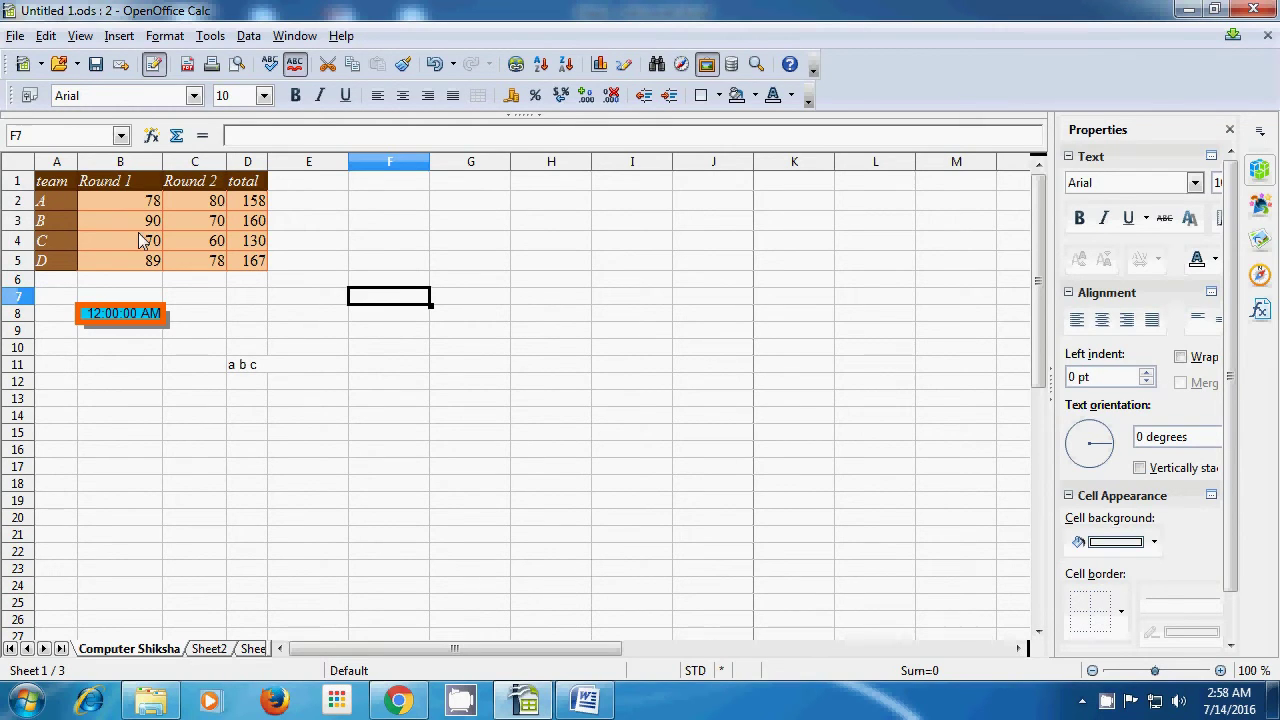
# Apply the Default AutoFormat design to the table A1:D5 and deselect it
pyautogui.moveTo(50, 184); pyautogui.dragTo(240, 265)
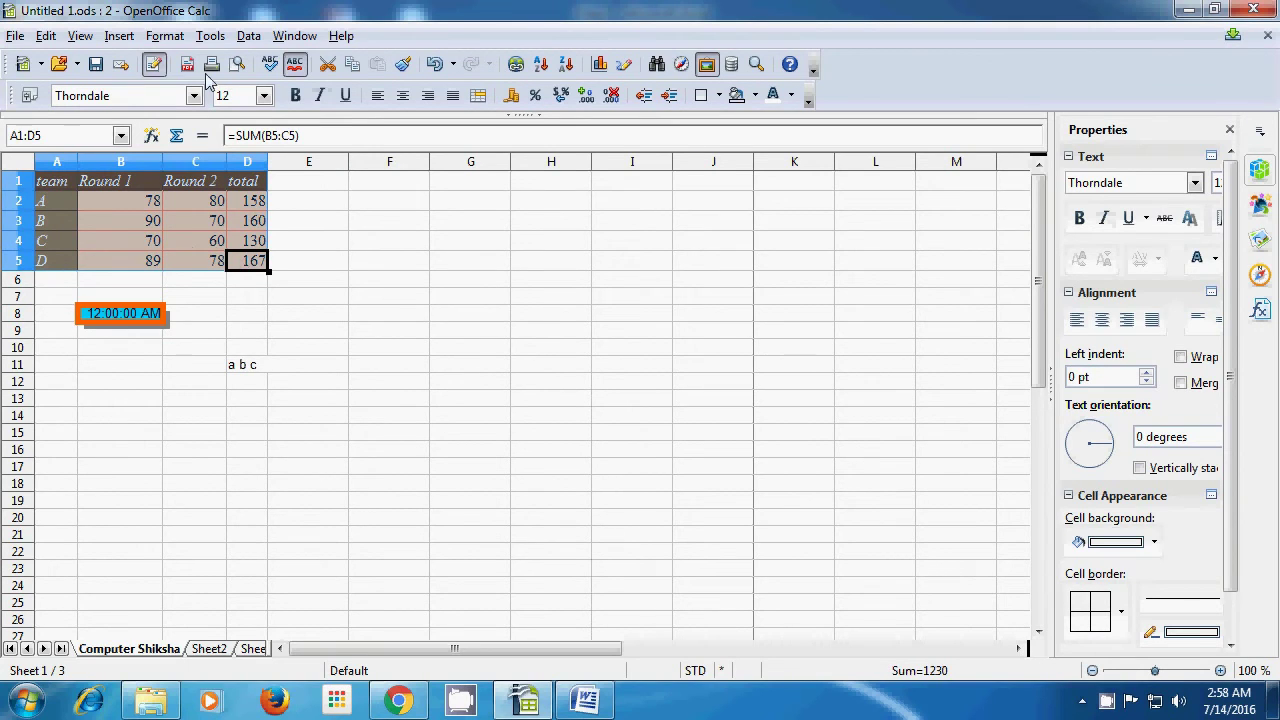
pyautogui.click(172, 38)
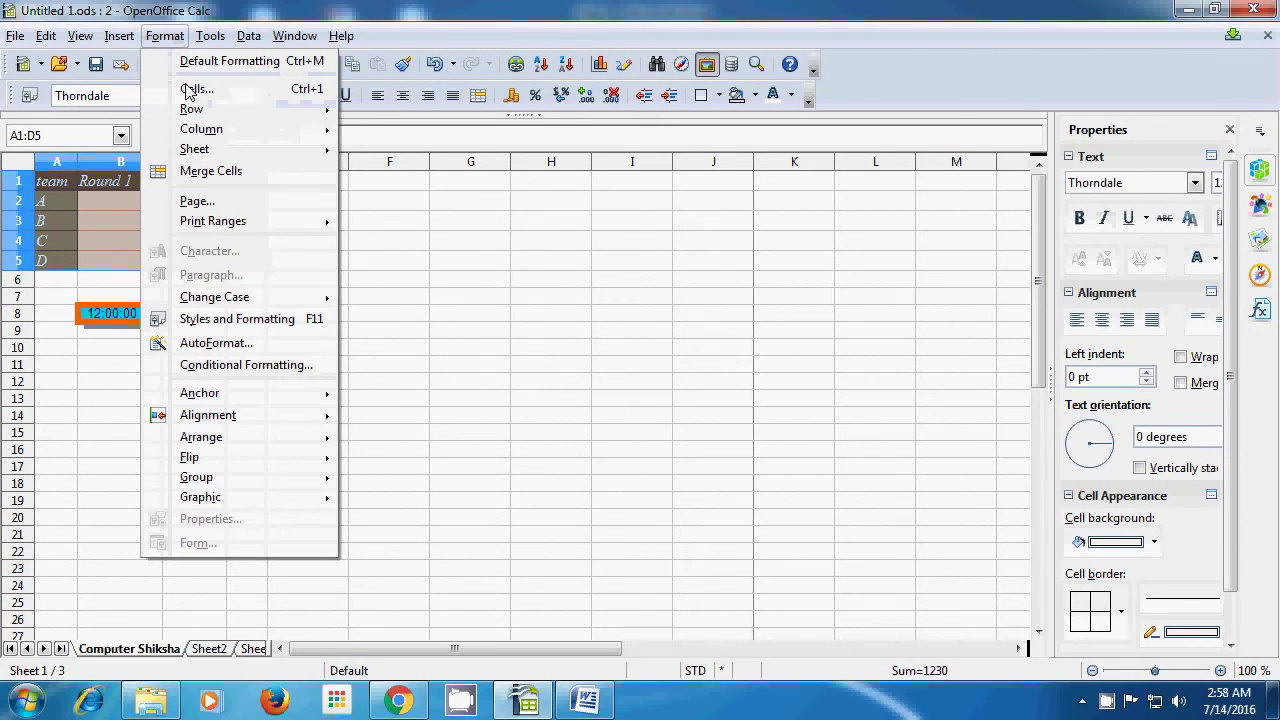
pyautogui.click(217, 347)
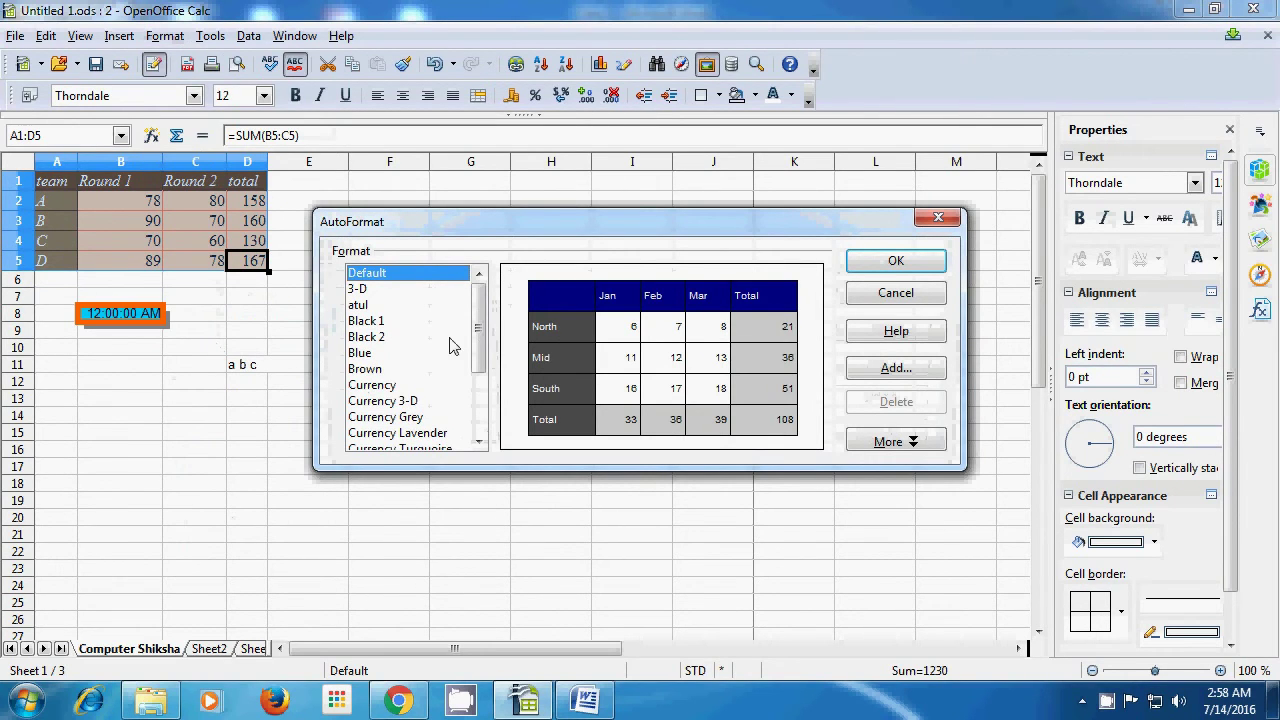
pyautogui.moveTo(479, 332)
pyautogui.mouseDown()
pyautogui.moveTo(480, 358)
pyautogui.moveTo(480, 332)
pyautogui.mouseUp()
pyautogui.click(890, 262)
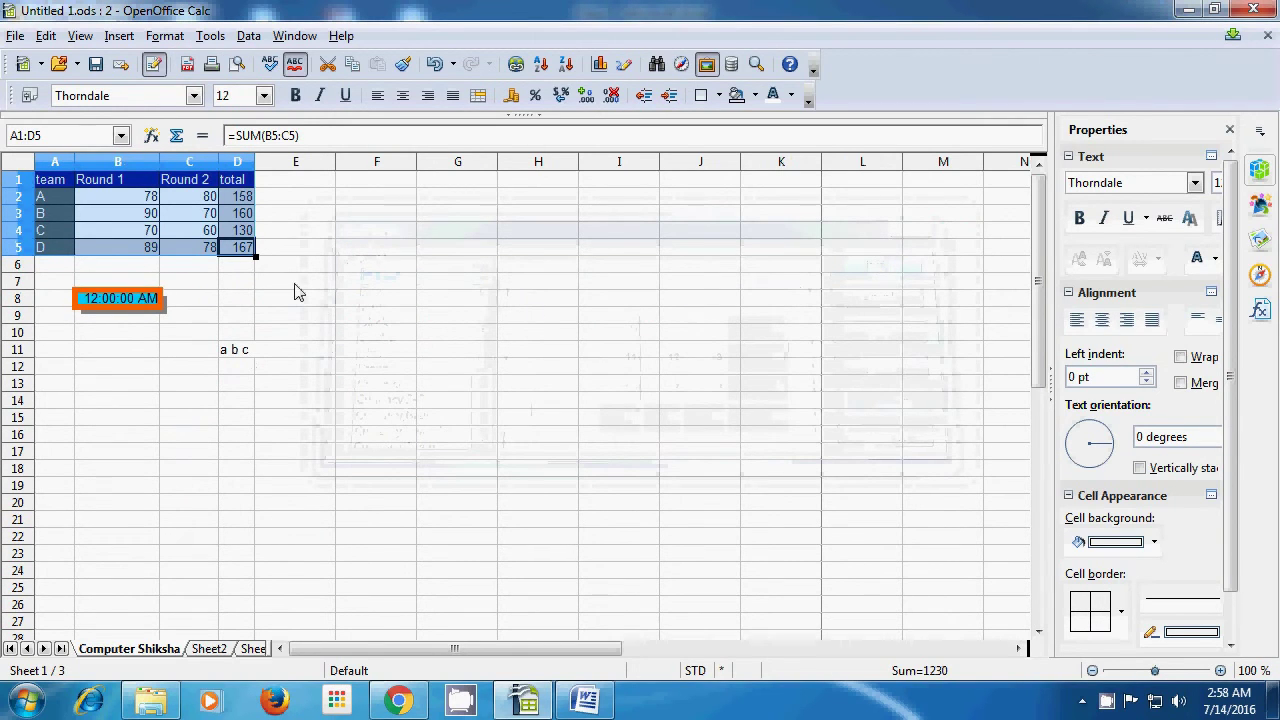
pyautogui.click(502, 335)
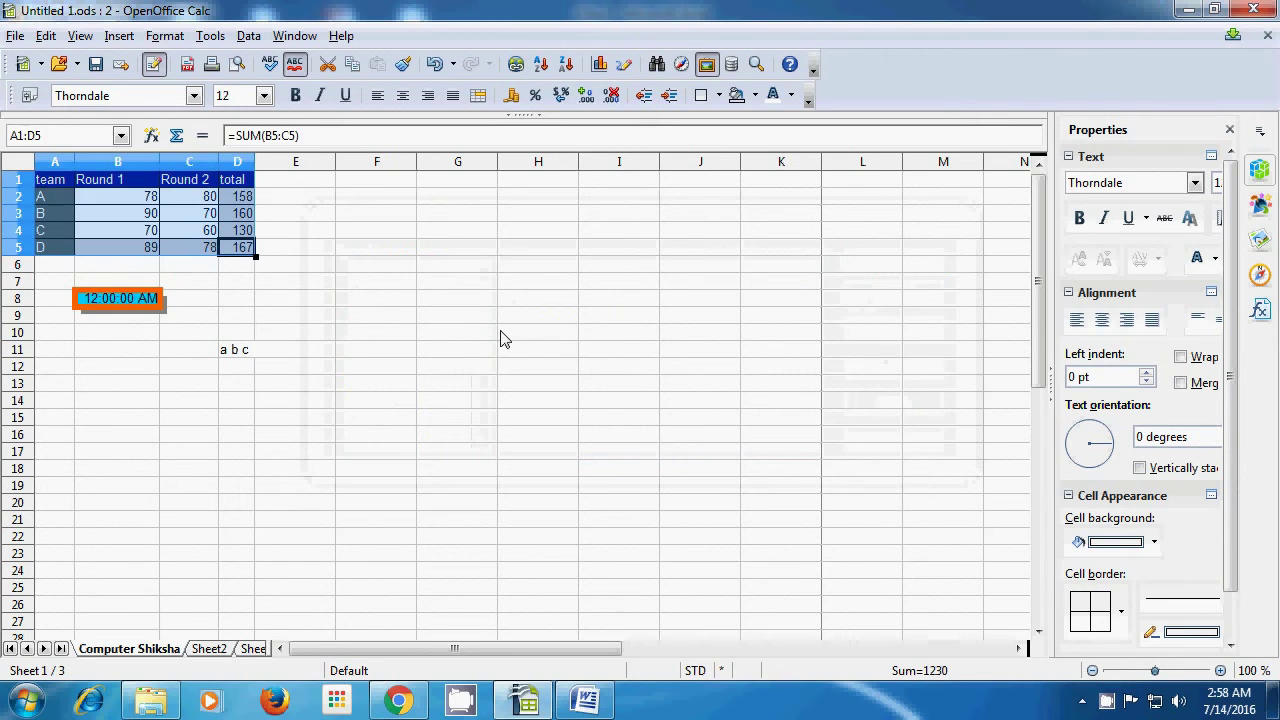
pyautogui.click(502, 336)
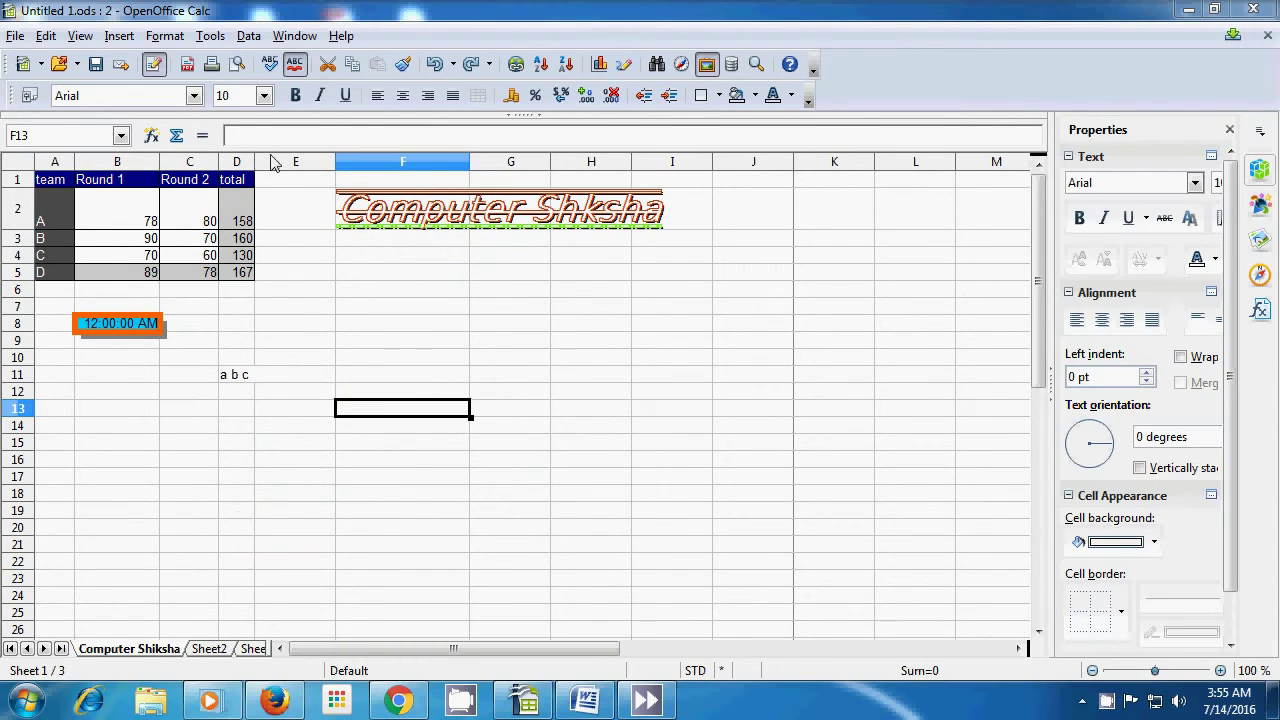
# Examine the condition and cell style options of Conditional Formatting, and close the dialog without setting a condition
pyautogui.click(165, 36)
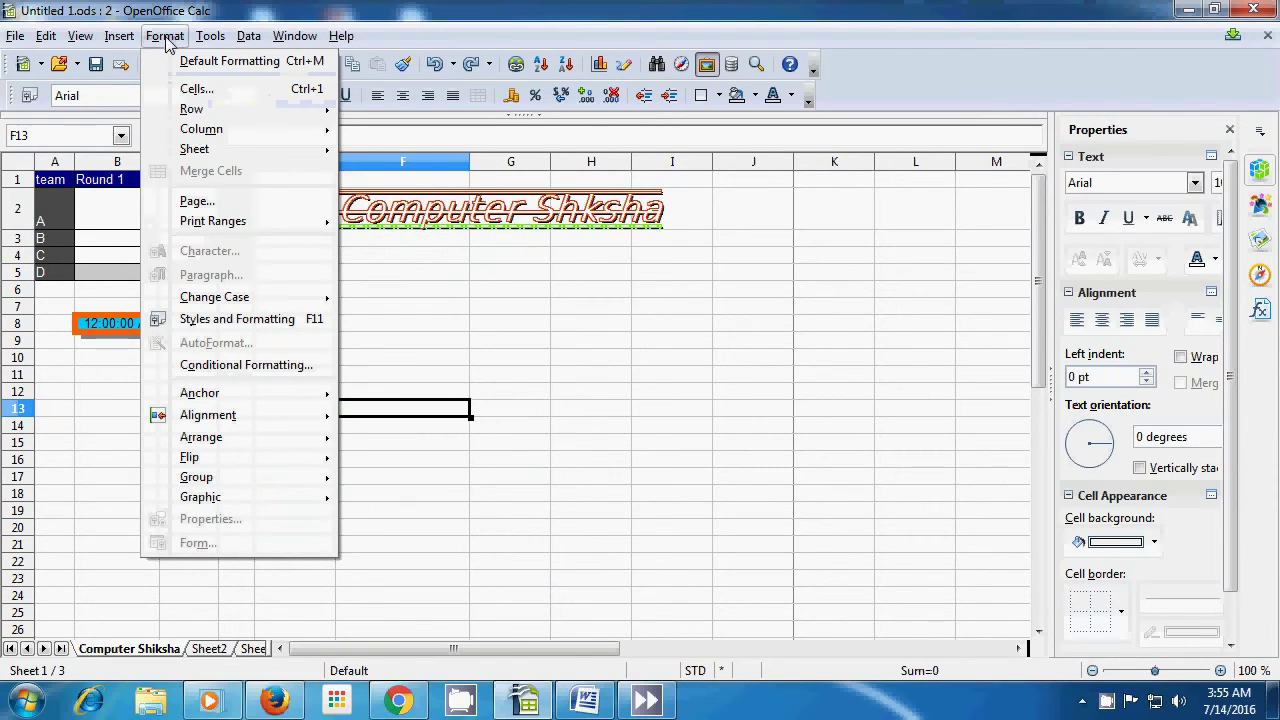
pyautogui.moveTo(201, 148)
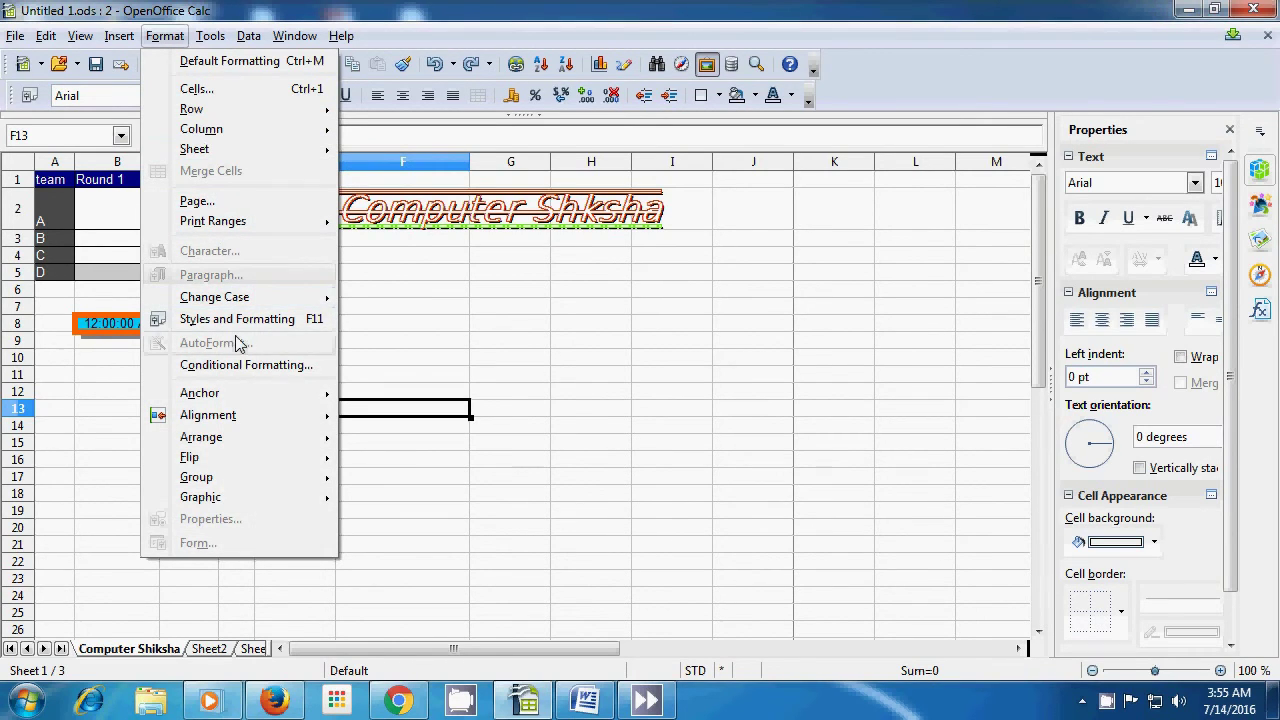
pyautogui.click(246, 365)
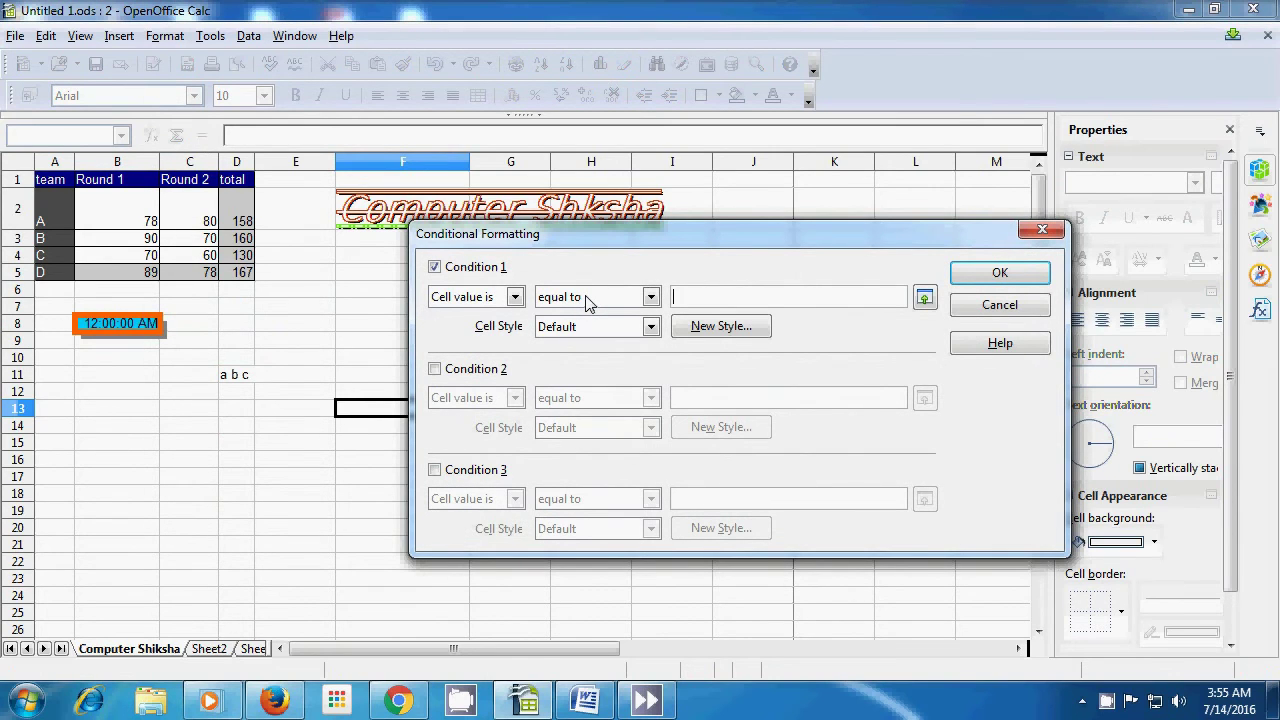
pyautogui.click(1042, 230)
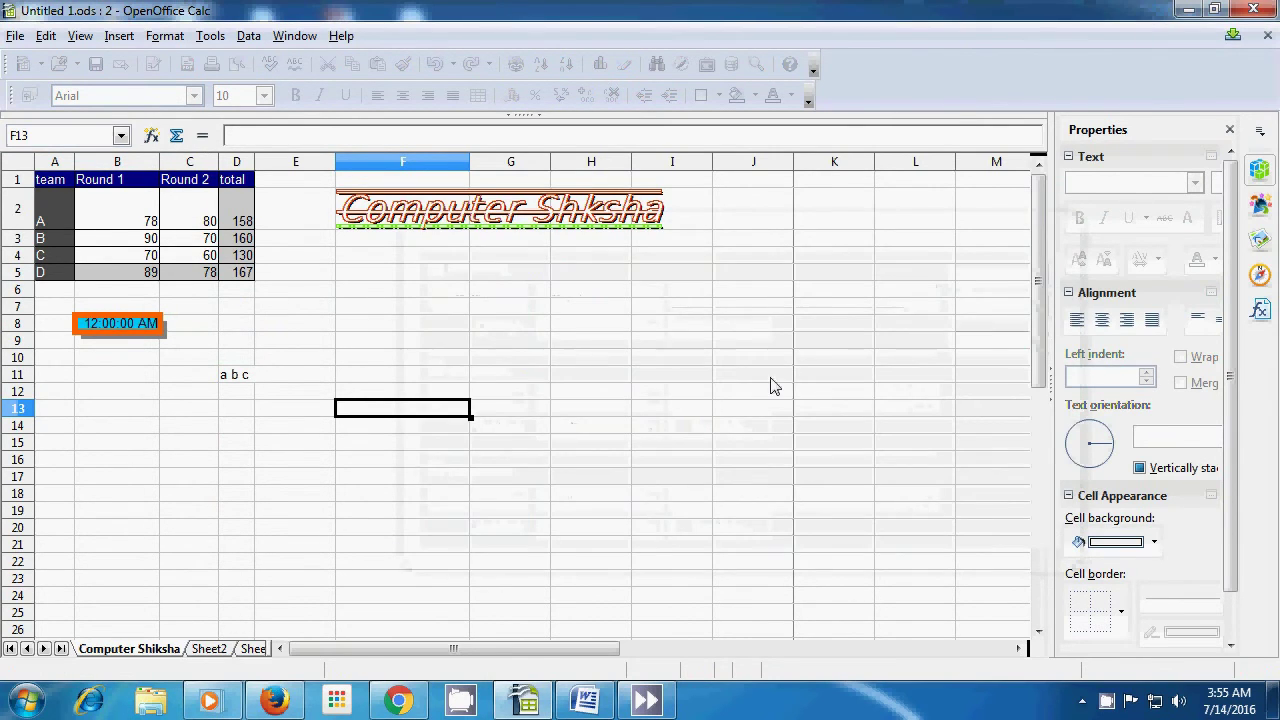
# For the range A2:D2, set the first conditional formatting condition to cell value greater than 150 with the Result2 cell style
pyautogui.moveTo(52, 214); pyautogui.dragTo(231, 202)
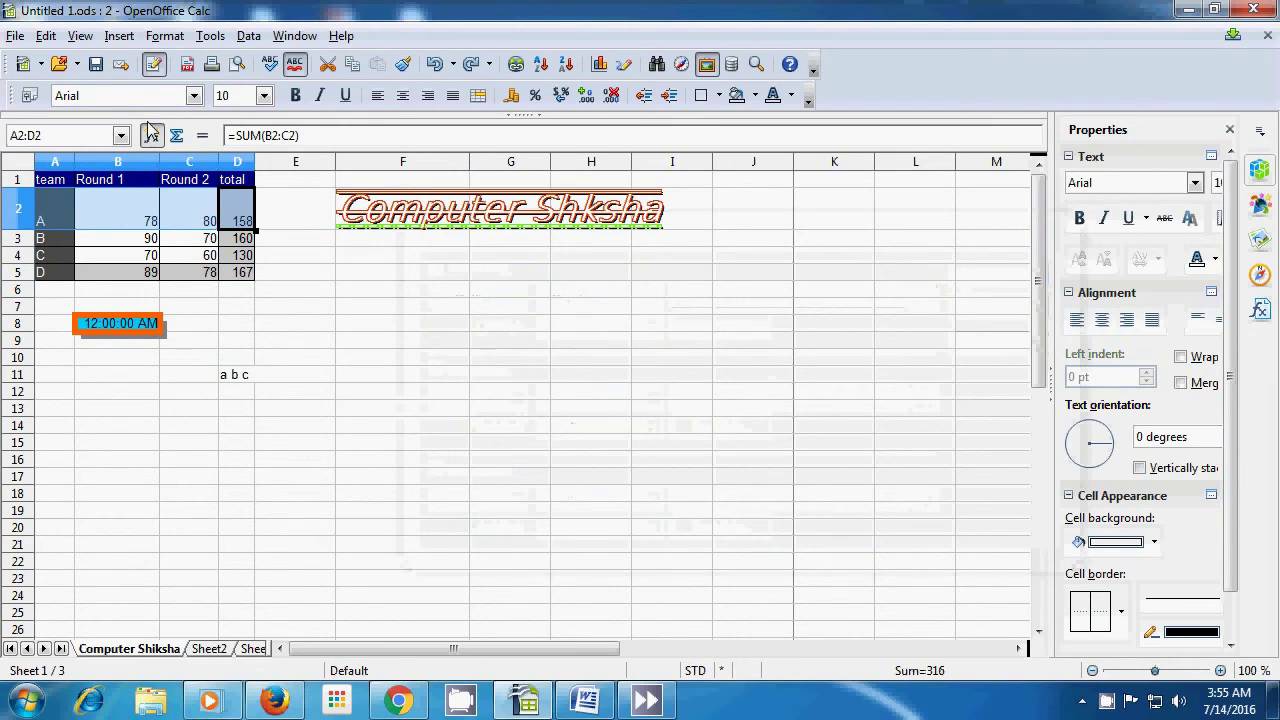
pyautogui.click(166, 36)
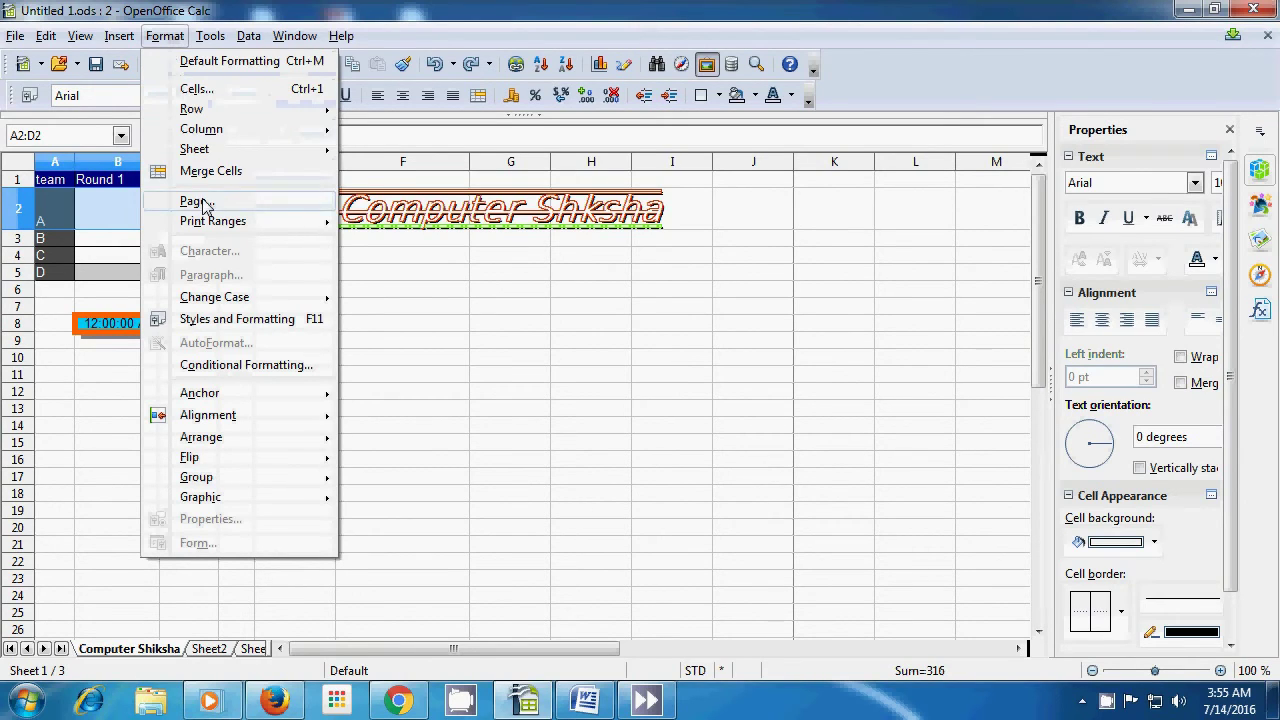
pyautogui.click(232, 365)
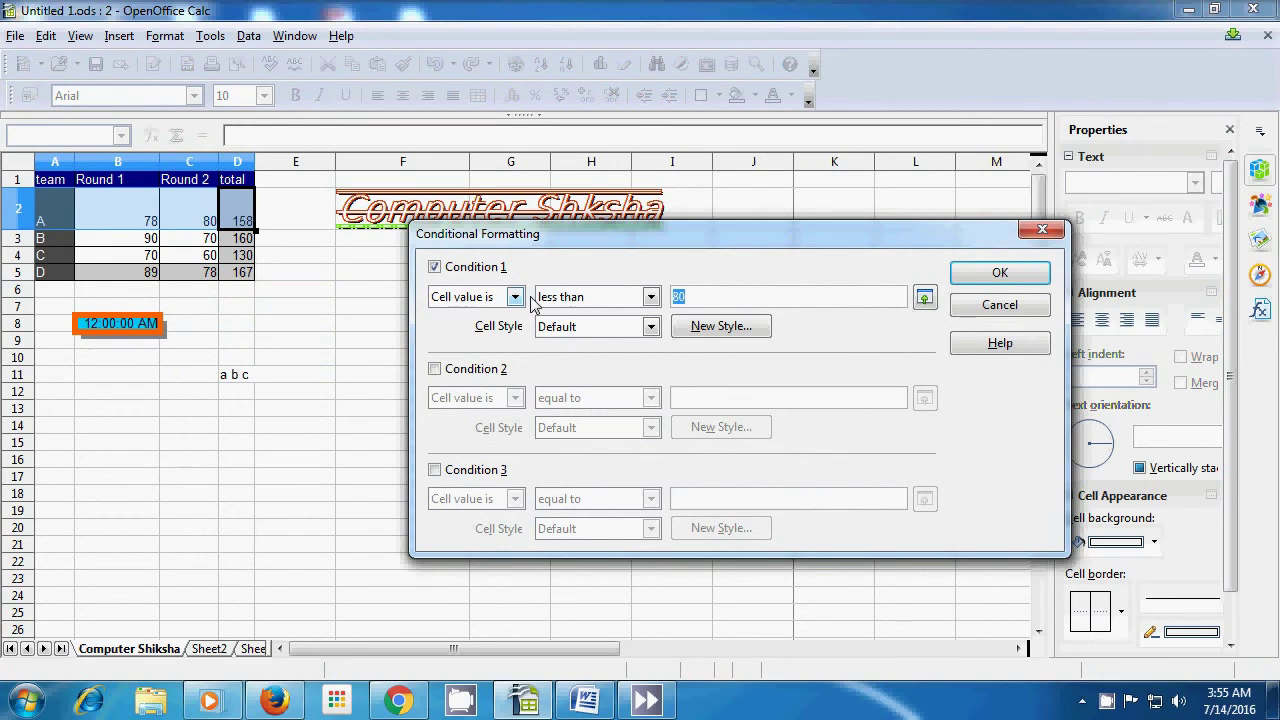
pyautogui.click(650, 297)
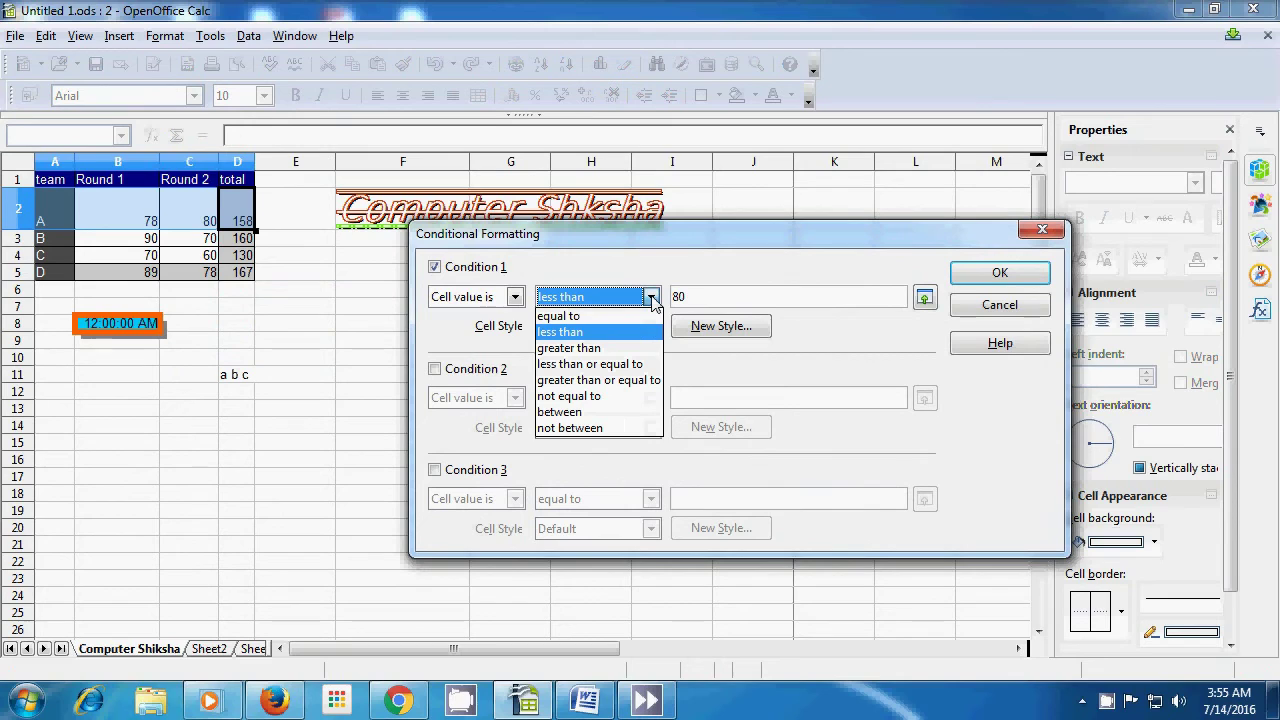
pyautogui.click(617, 350)
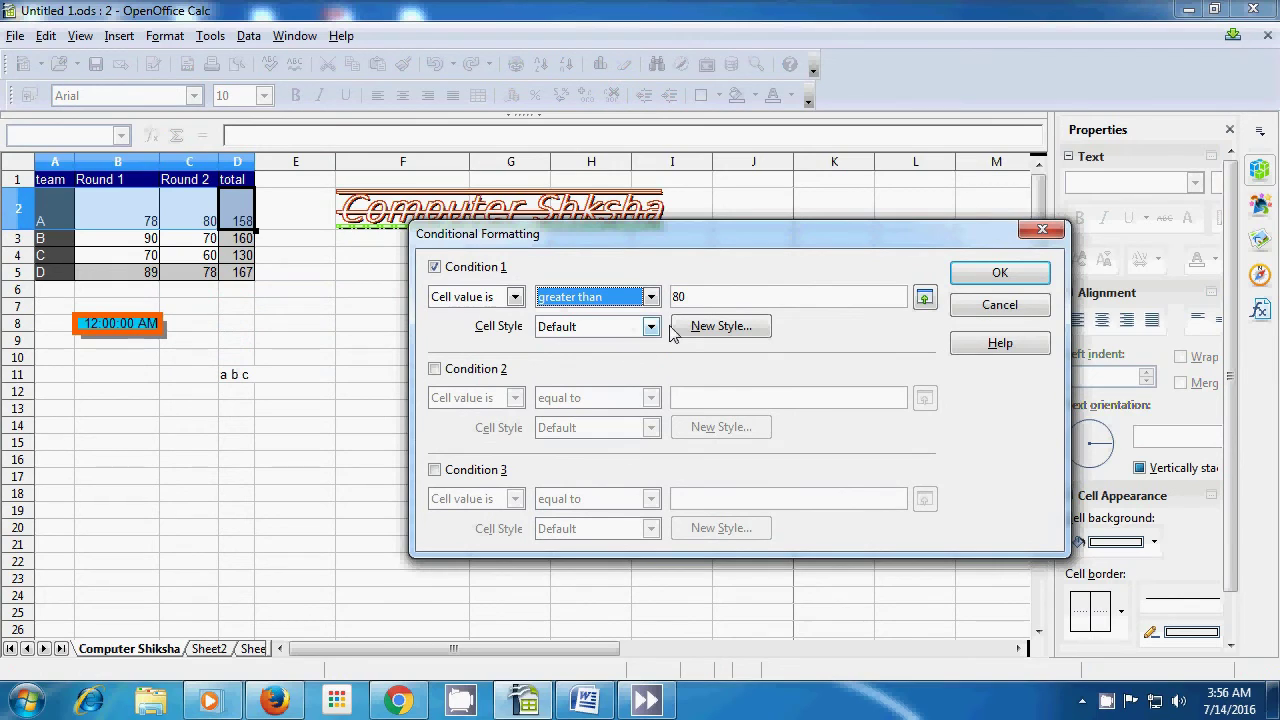
pyautogui.doubleClick(700, 298)
pyautogui.press('BackSpace')
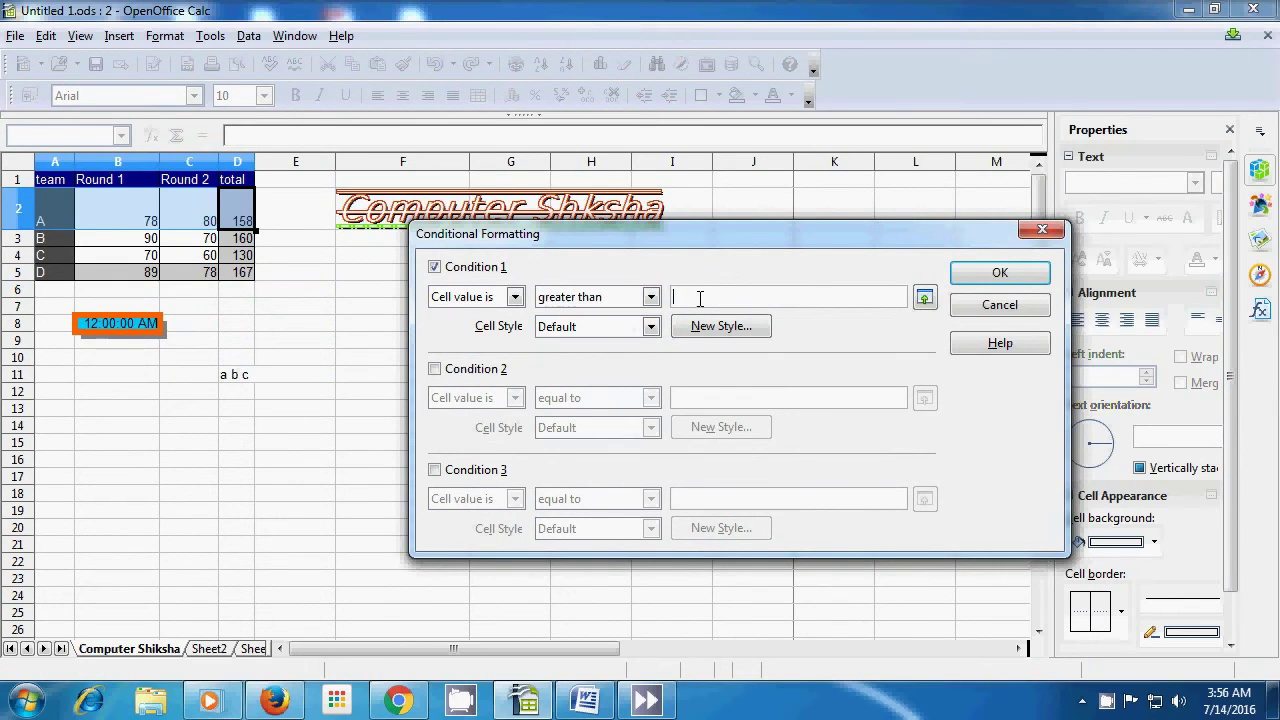
pyautogui.write('150')
pyautogui.click(651, 327)
pyautogui.click(631, 409)
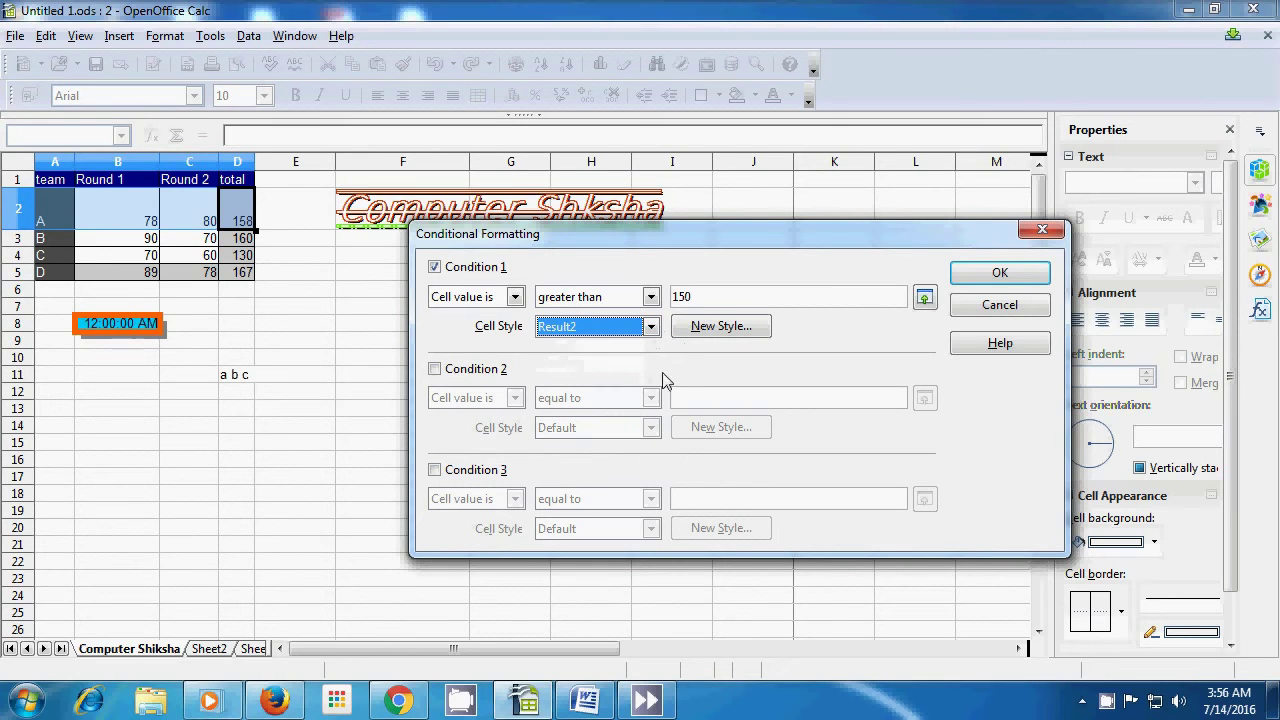
# Start a new cell style for the greater-than-150 condition and set its font colour to Red
pyautogui.click(707, 331)
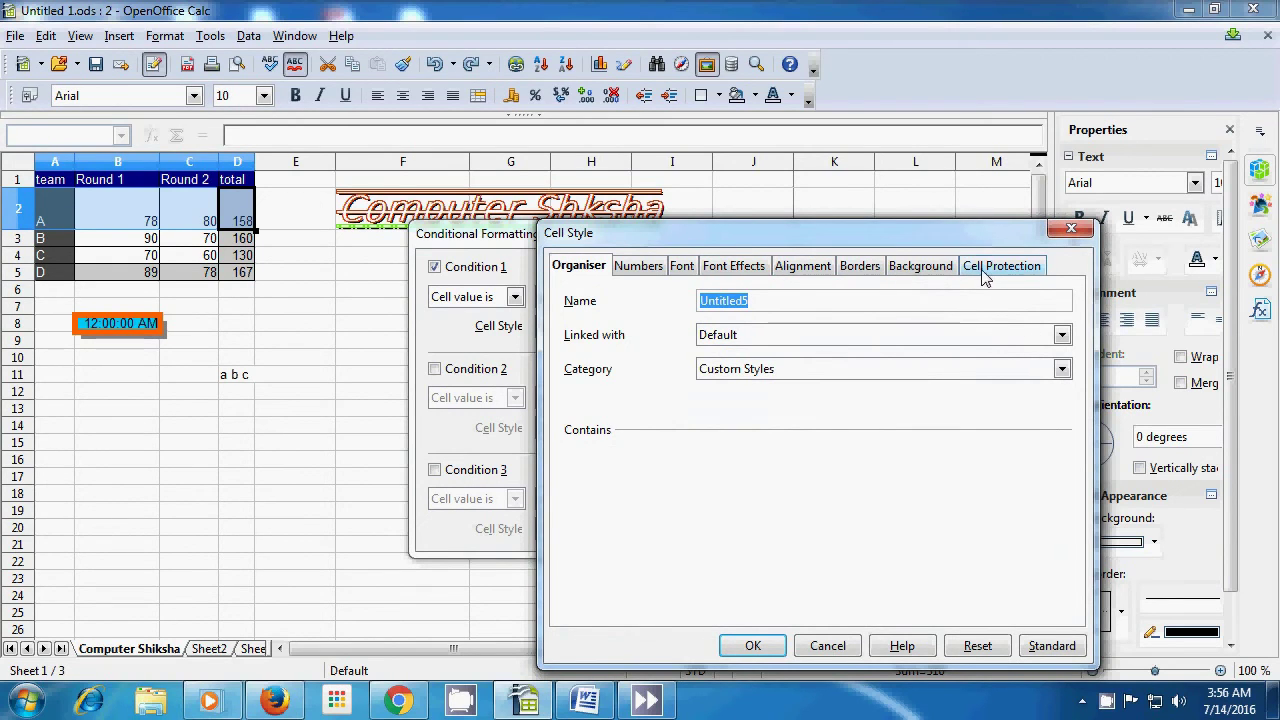
pyautogui.click(733, 270)
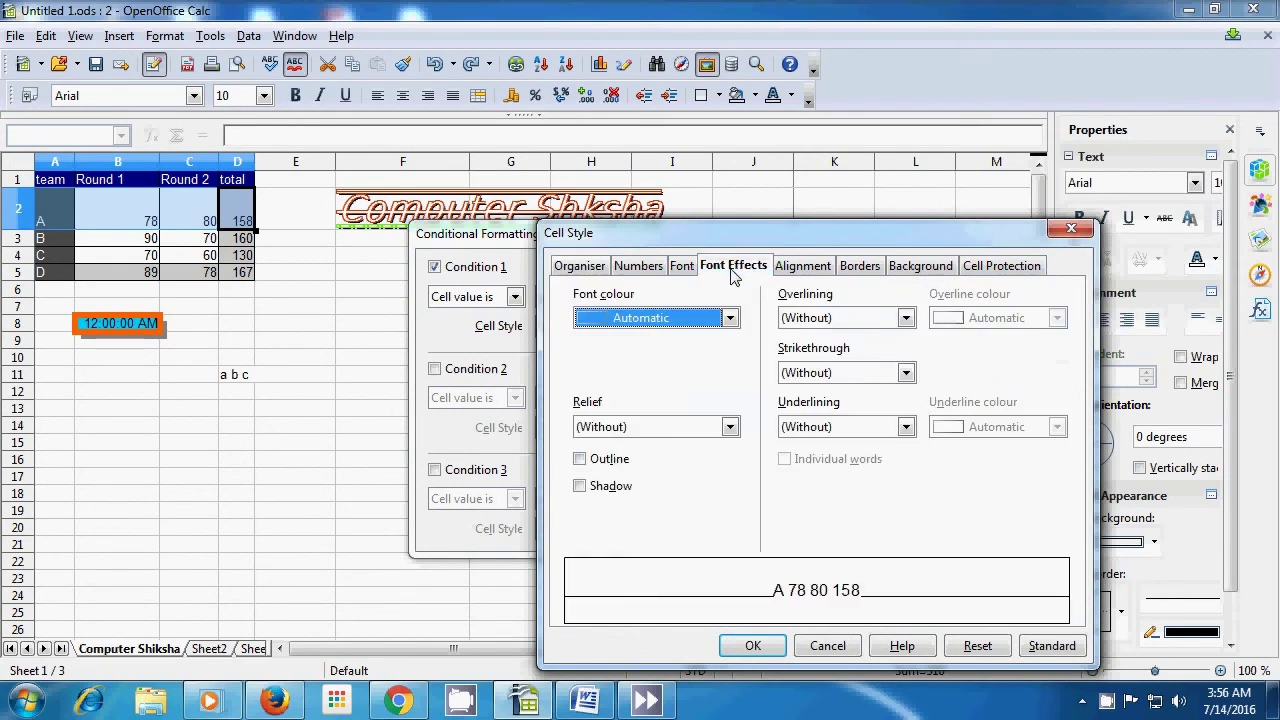
pyautogui.click(729, 318)
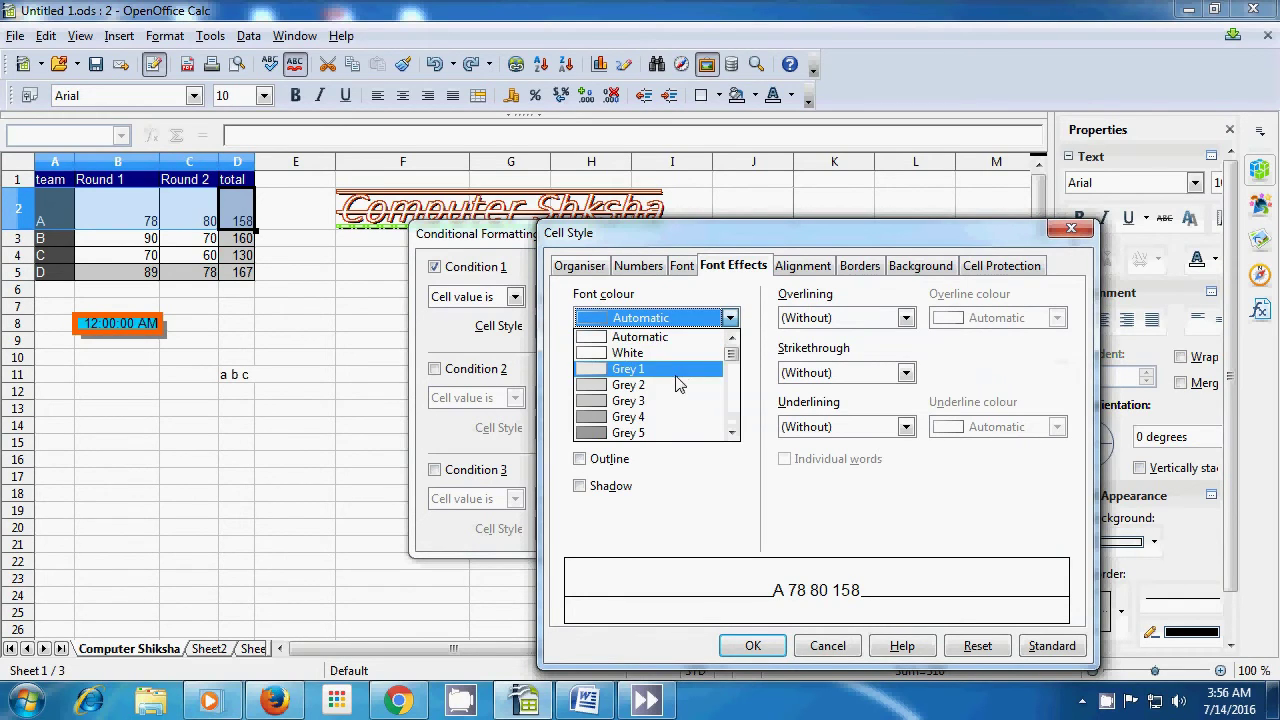
pyautogui.scroll(-2, 673, 390)
pyautogui.scroll(2, 673, 390)
pyautogui.click(618, 388)
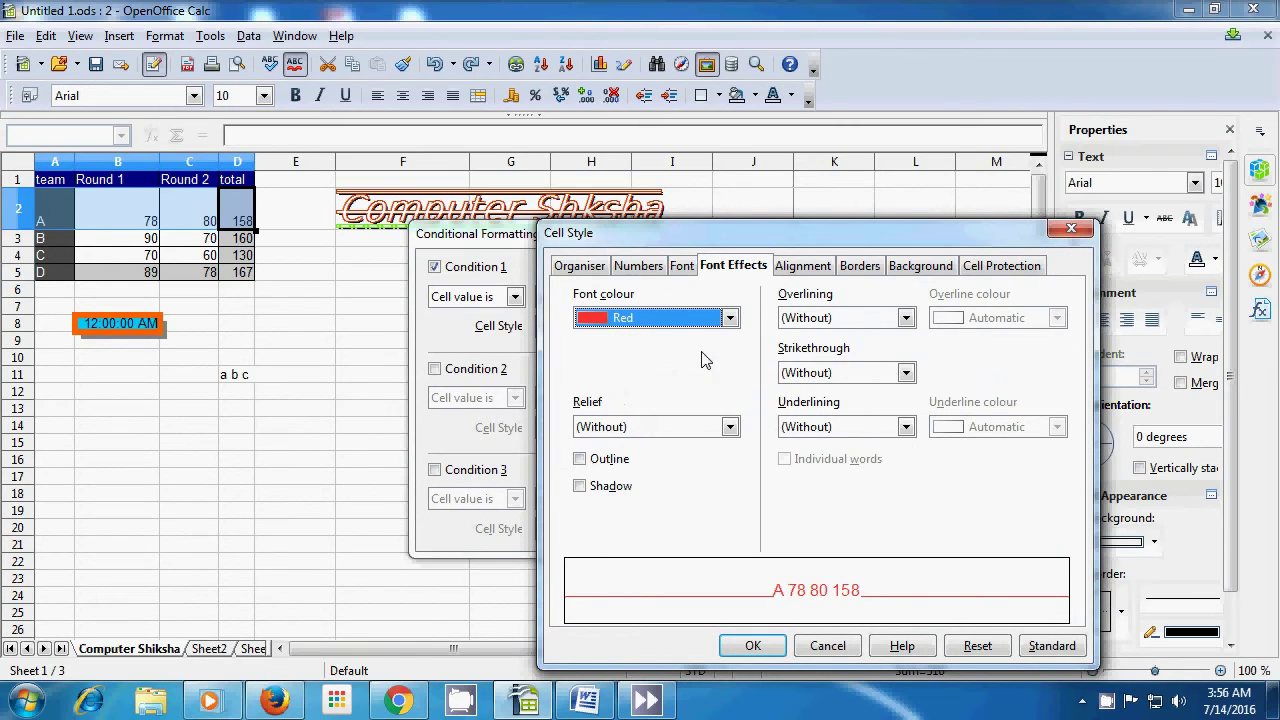
# Give the new style an orange border on all four sides, apply the conditional formatting to A2:D2, and deselect the range
pyautogui.click(852, 280)
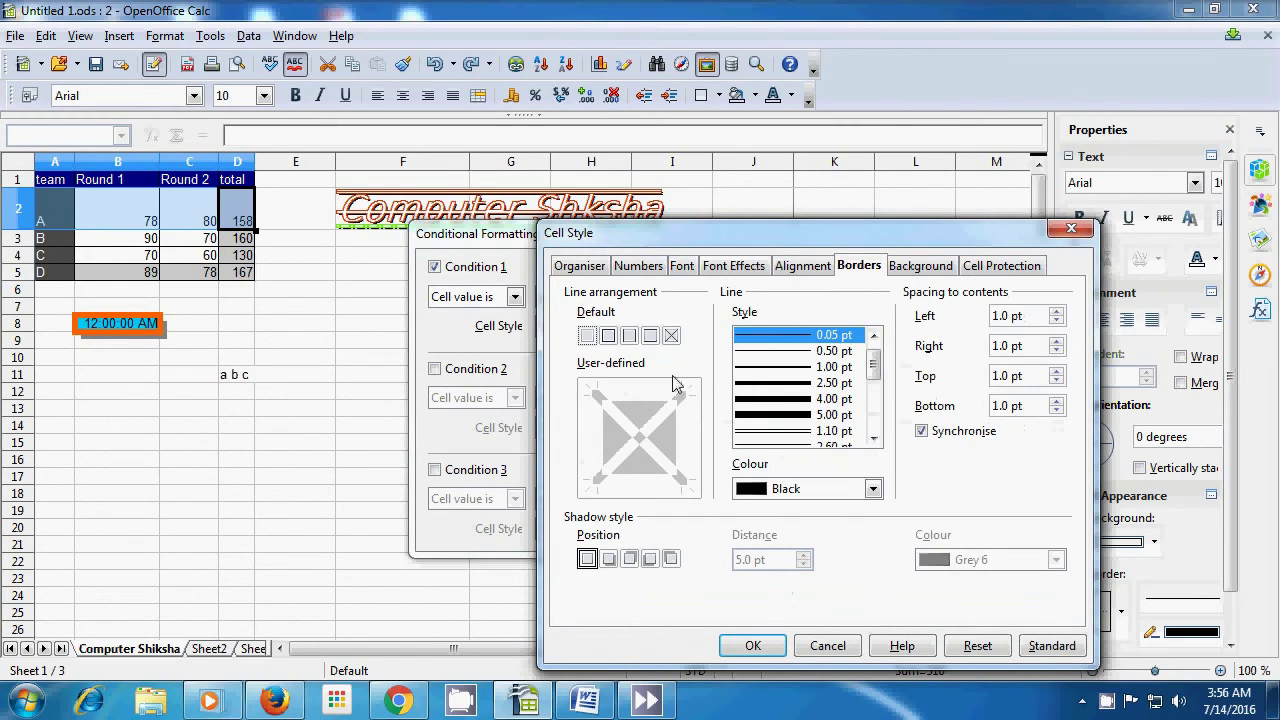
pyautogui.click(609, 336)
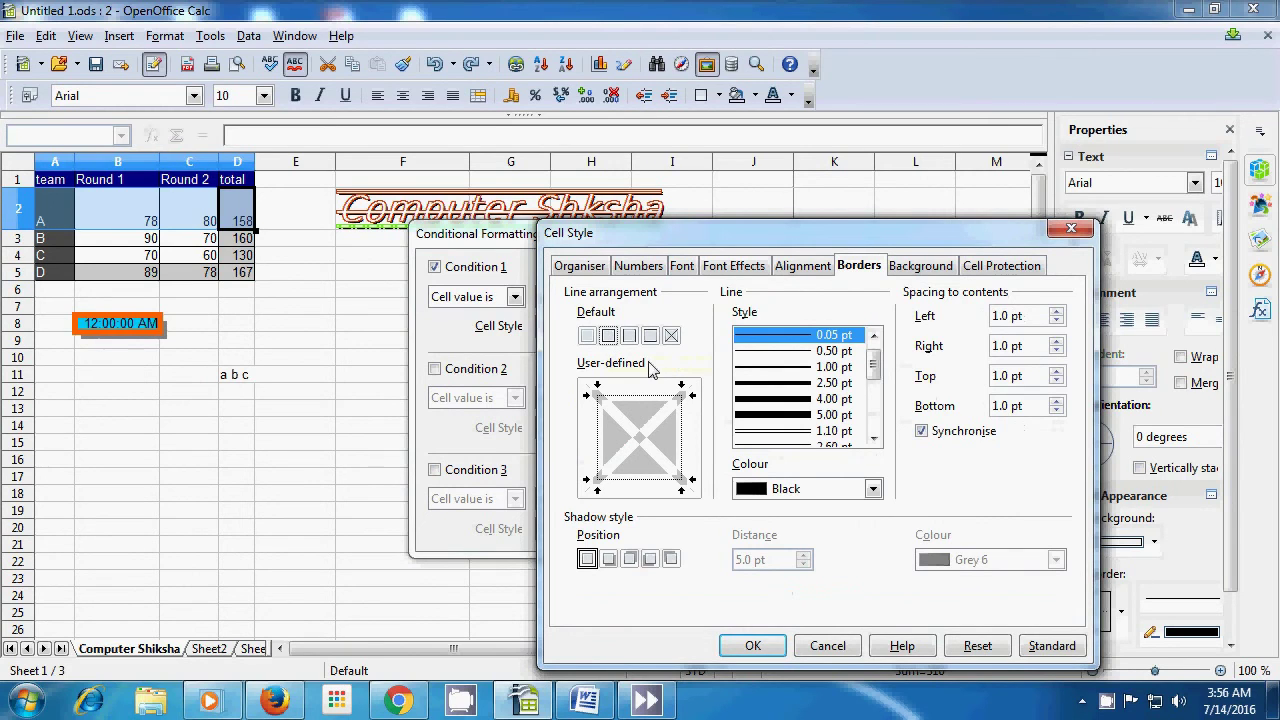
pyautogui.click(872, 489)
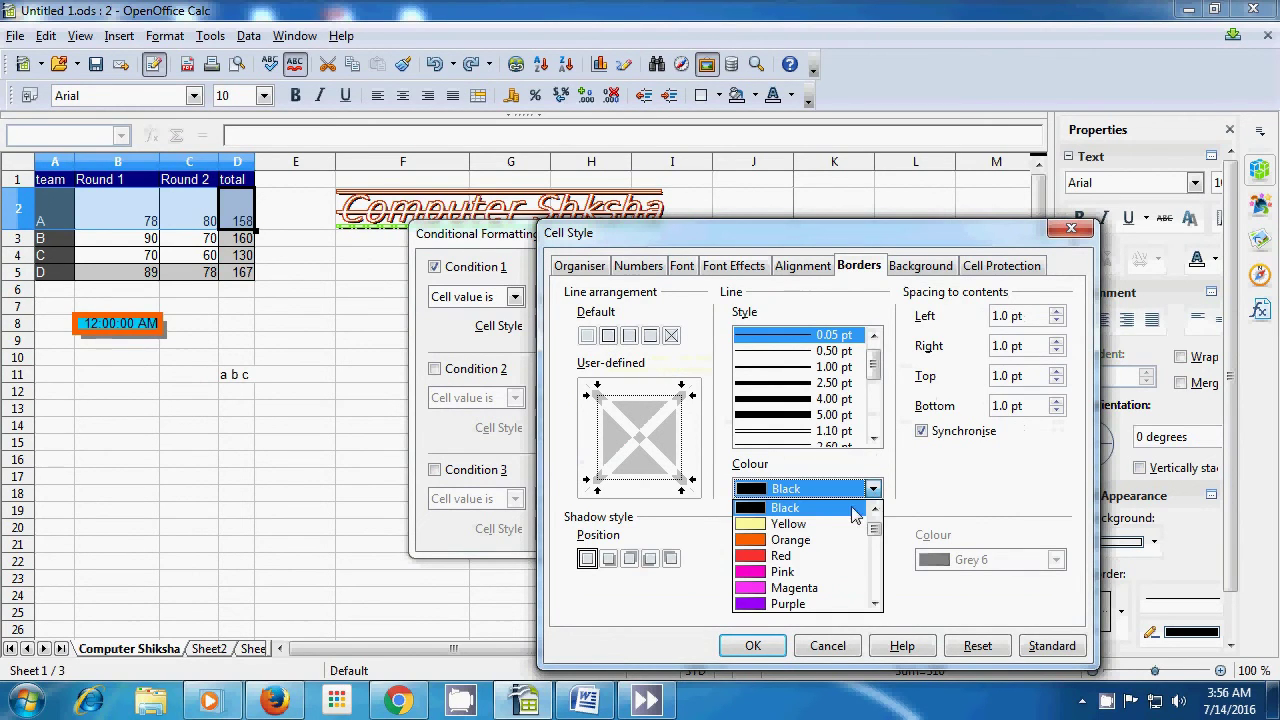
pyautogui.click(800, 541)
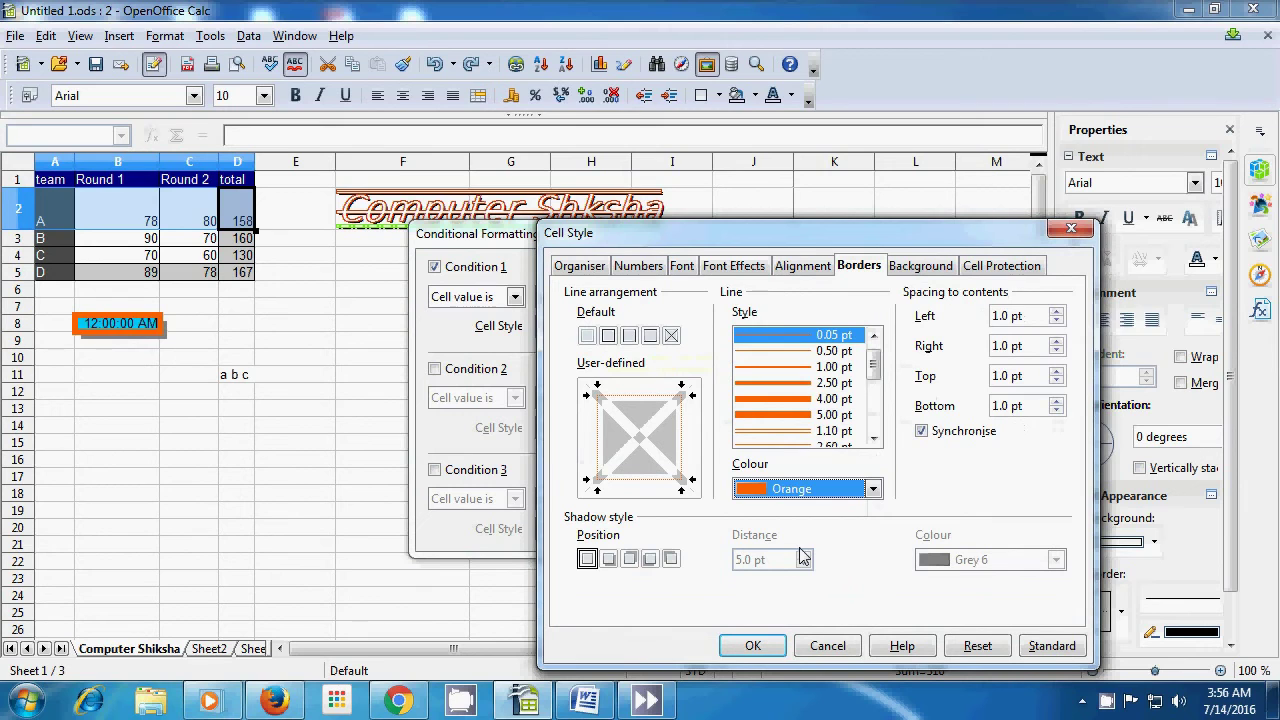
pyautogui.click(752, 646)
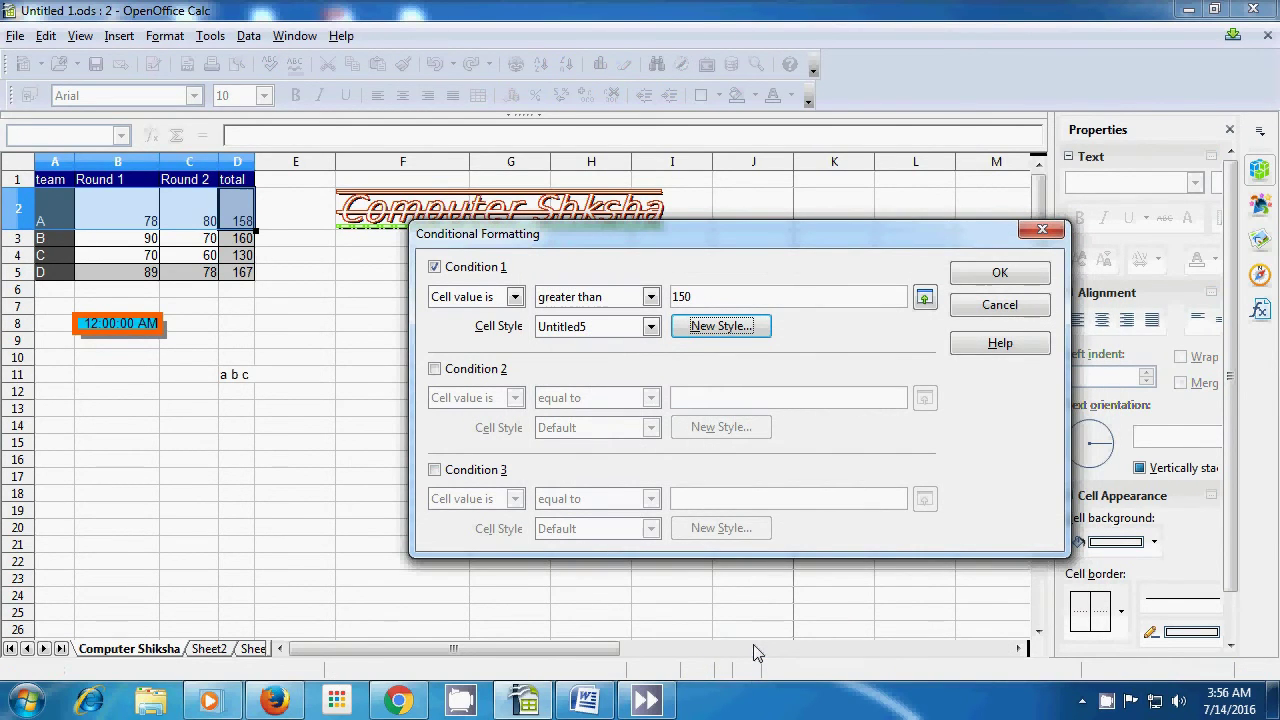
pyautogui.click(998, 275)
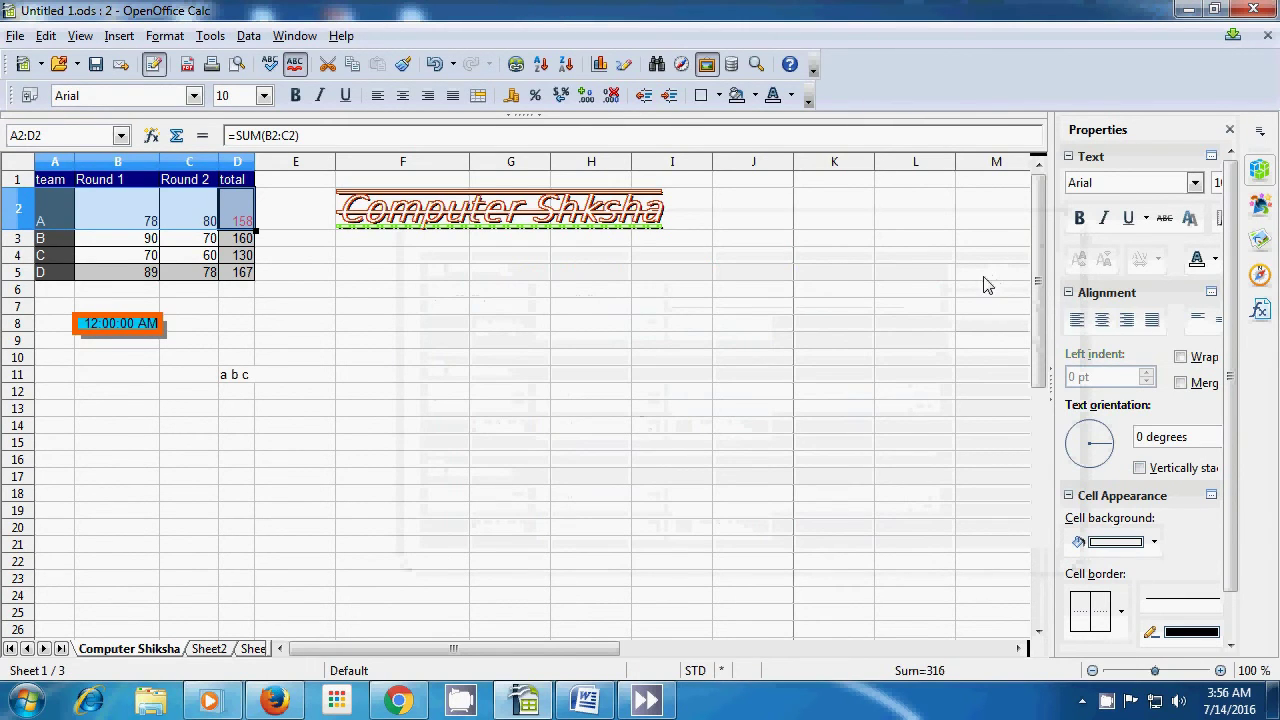
pyautogui.click(846, 341)
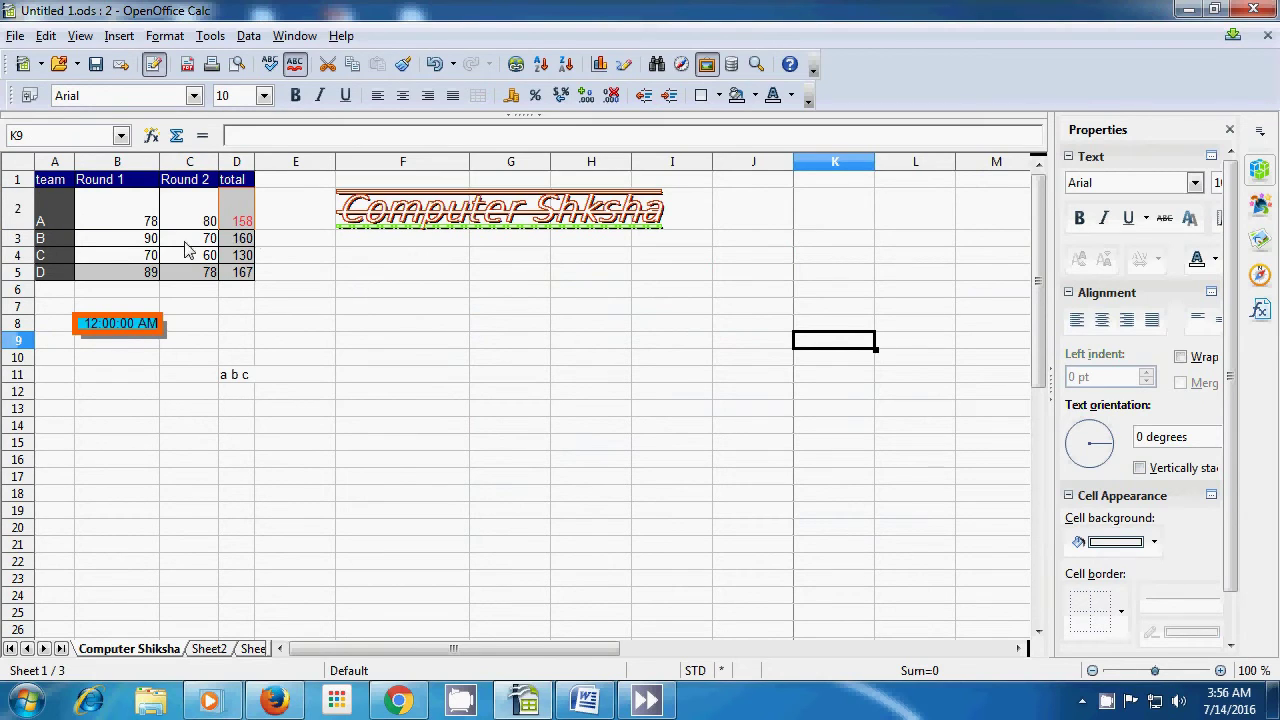
# For the range A3:D3, set the first conditional formatting condition to cell value less than 90
pyautogui.moveTo(53, 243); pyautogui.dragTo(240, 245)
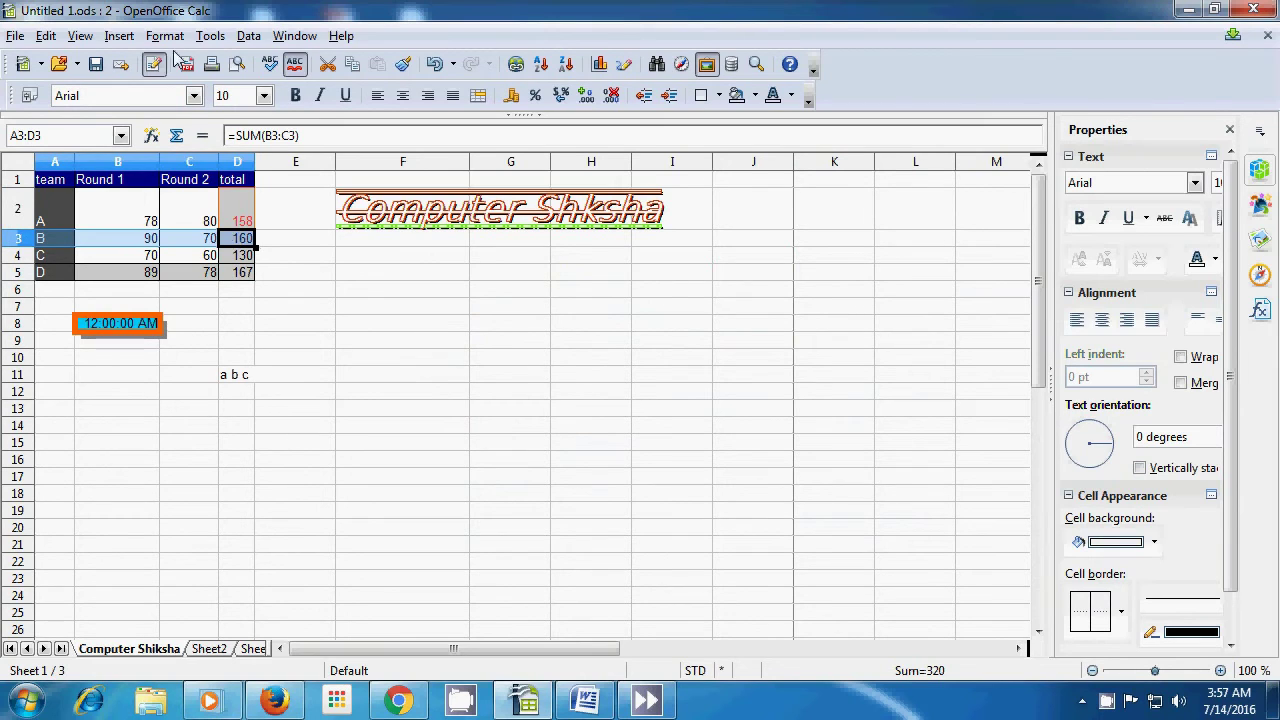
pyautogui.click(166, 38)
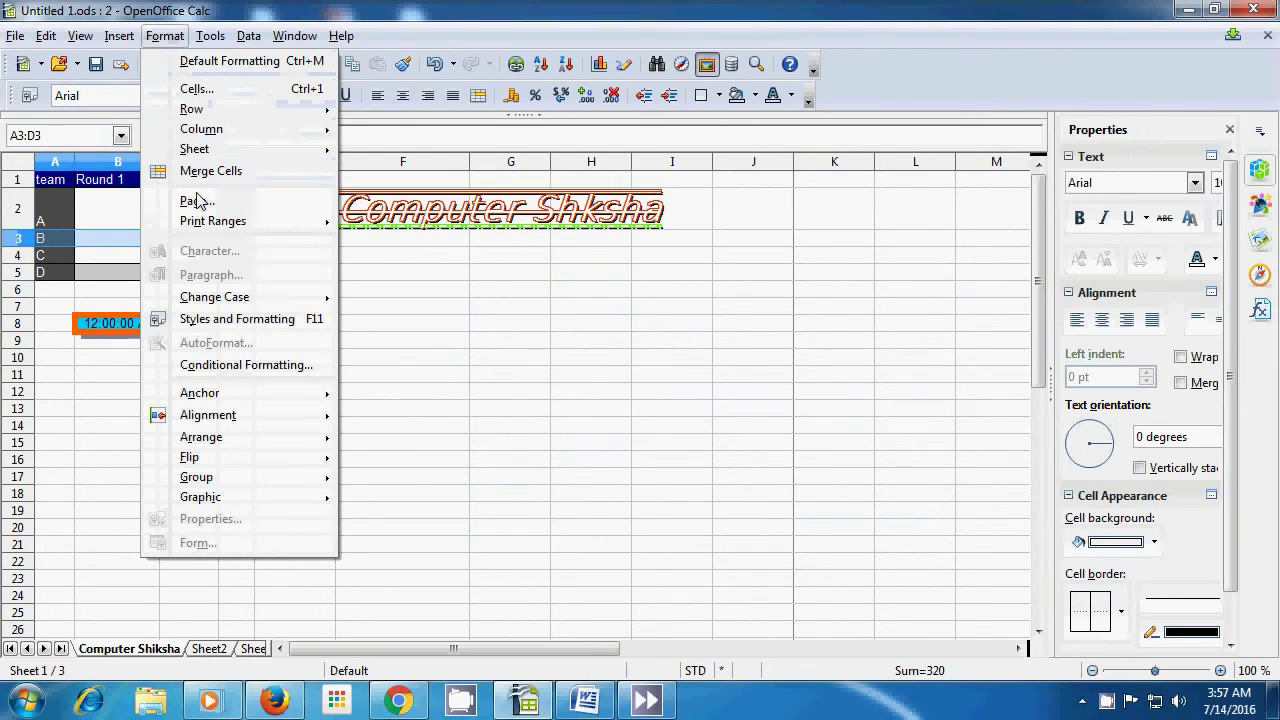
pyautogui.click(214, 365)
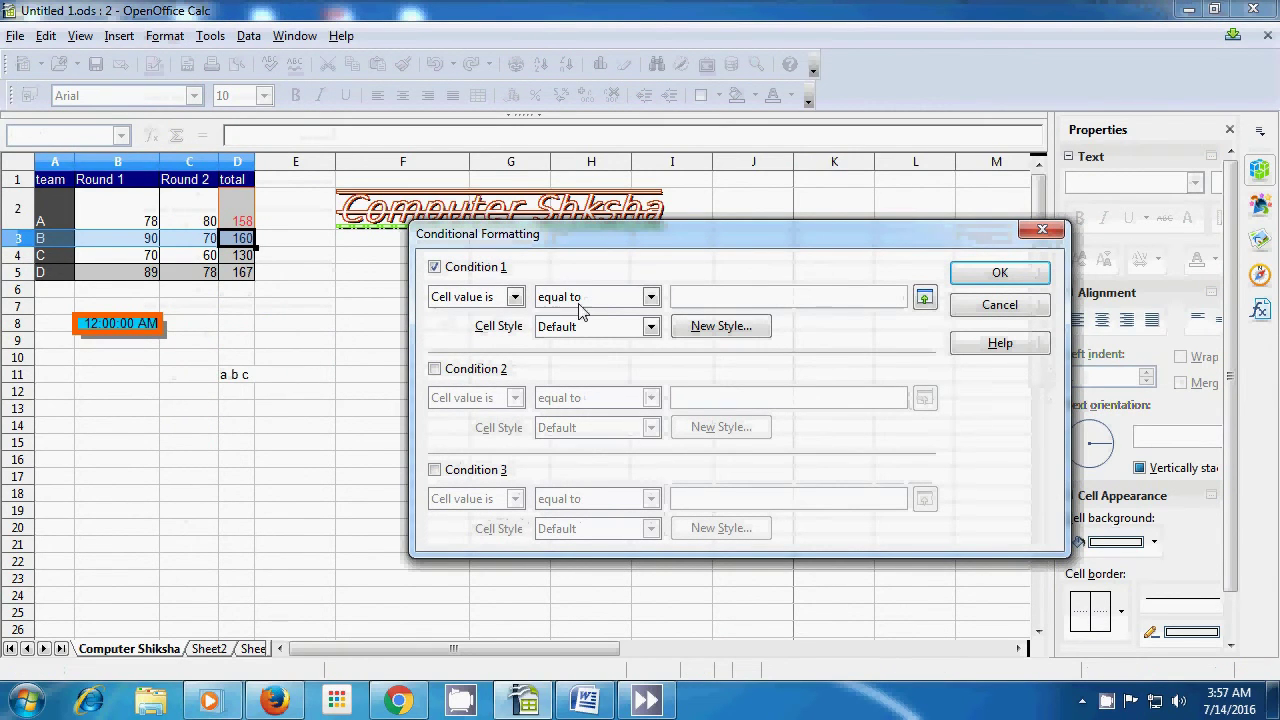
pyautogui.click(650, 297)
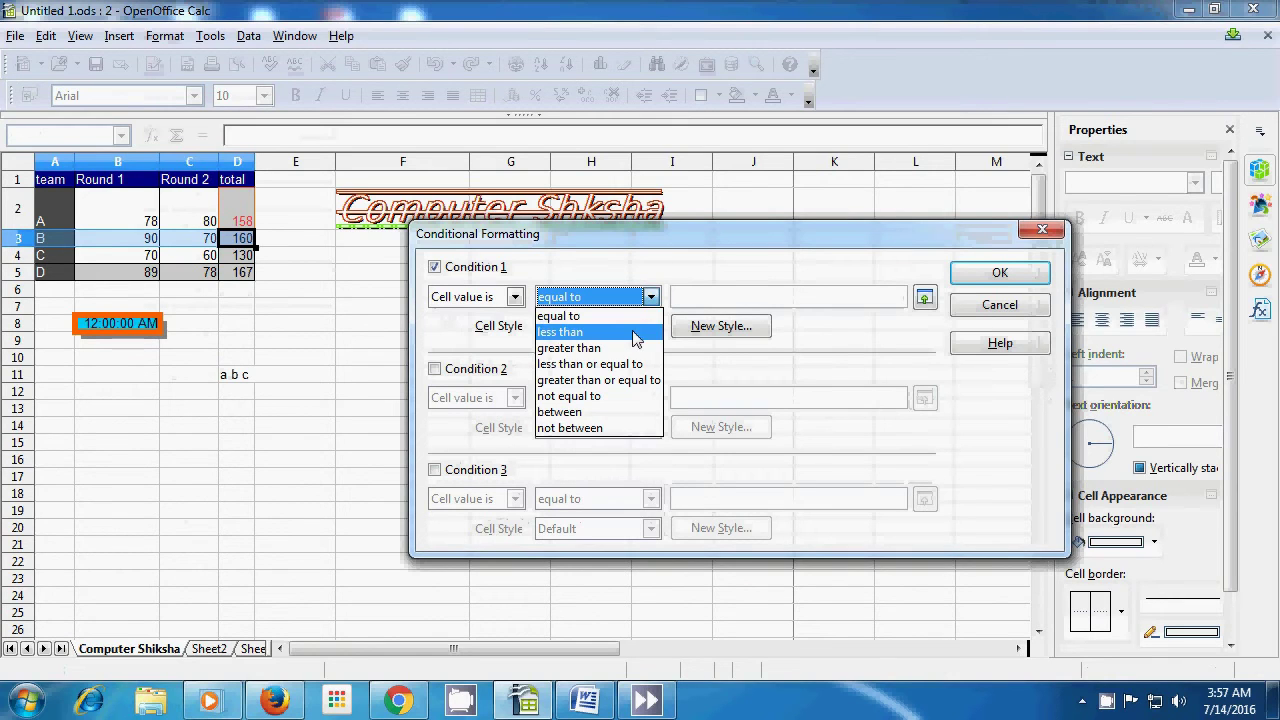
pyautogui.click(633, 332)
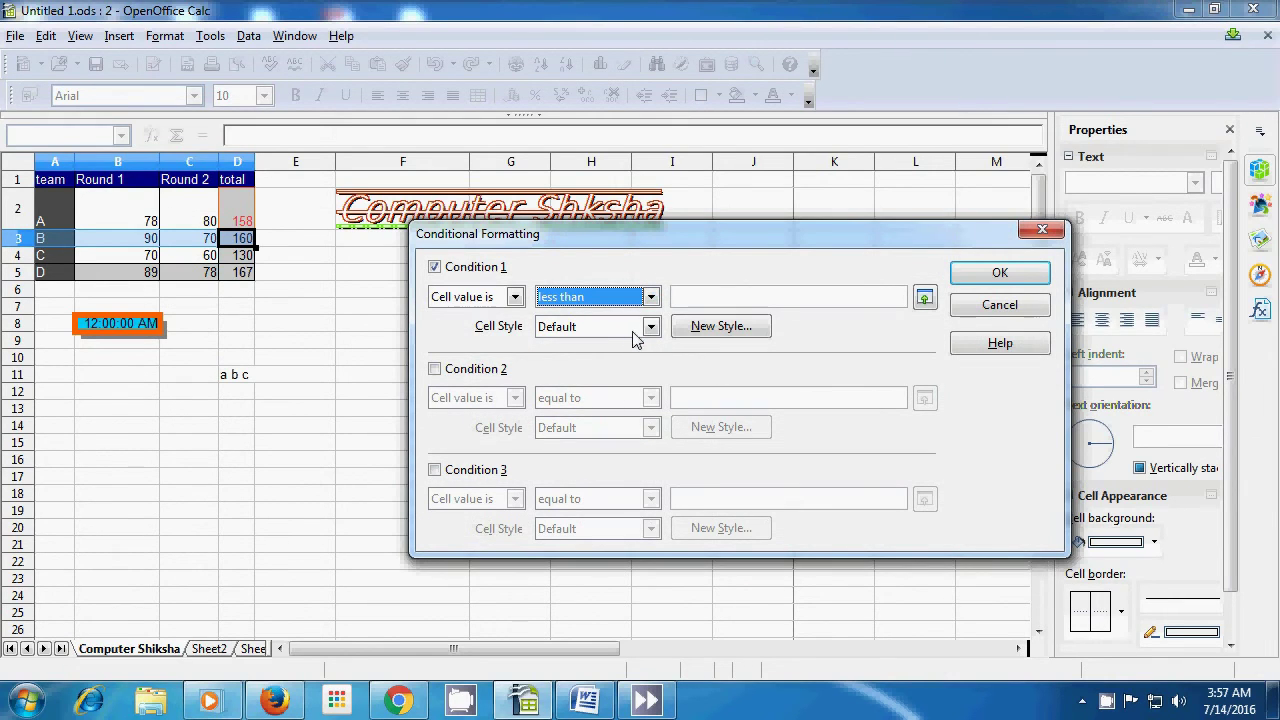
pyautogui.click(716, 296)
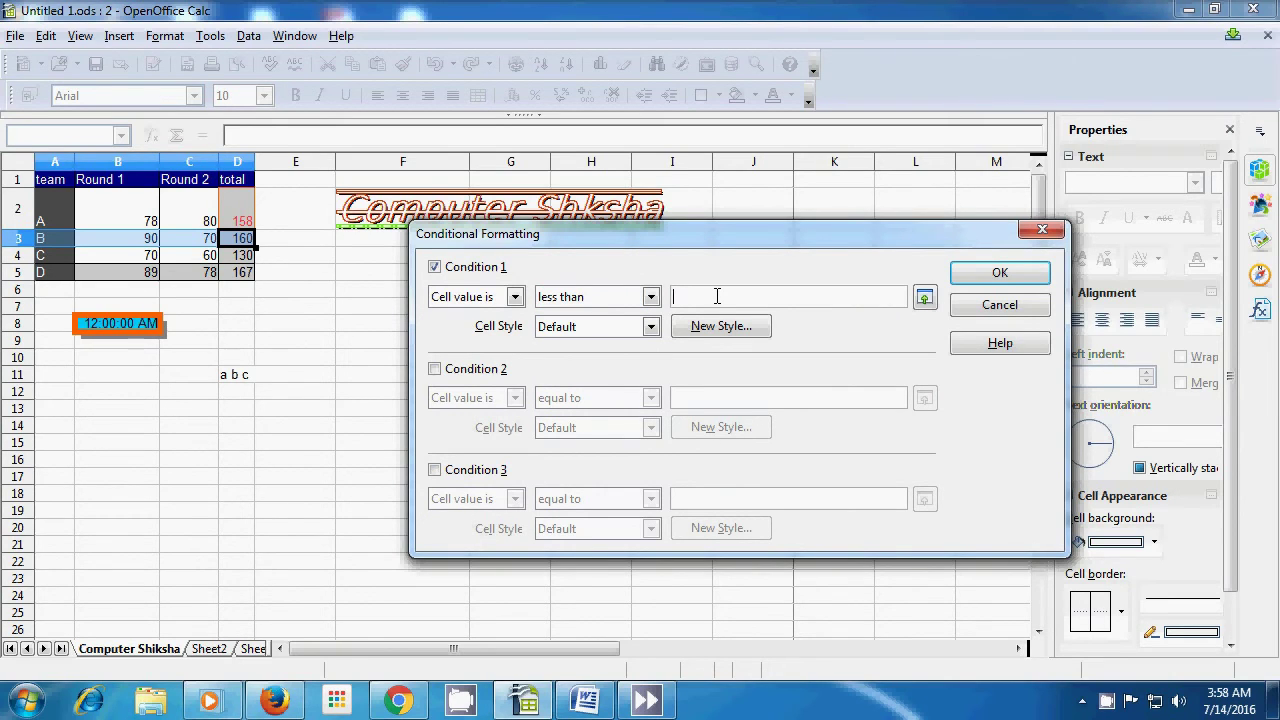
pyautogui.write('90')
# Start a new cell style for the less-than-90 condition and set its font colour to Blue
pyautogui.click(721, 328)
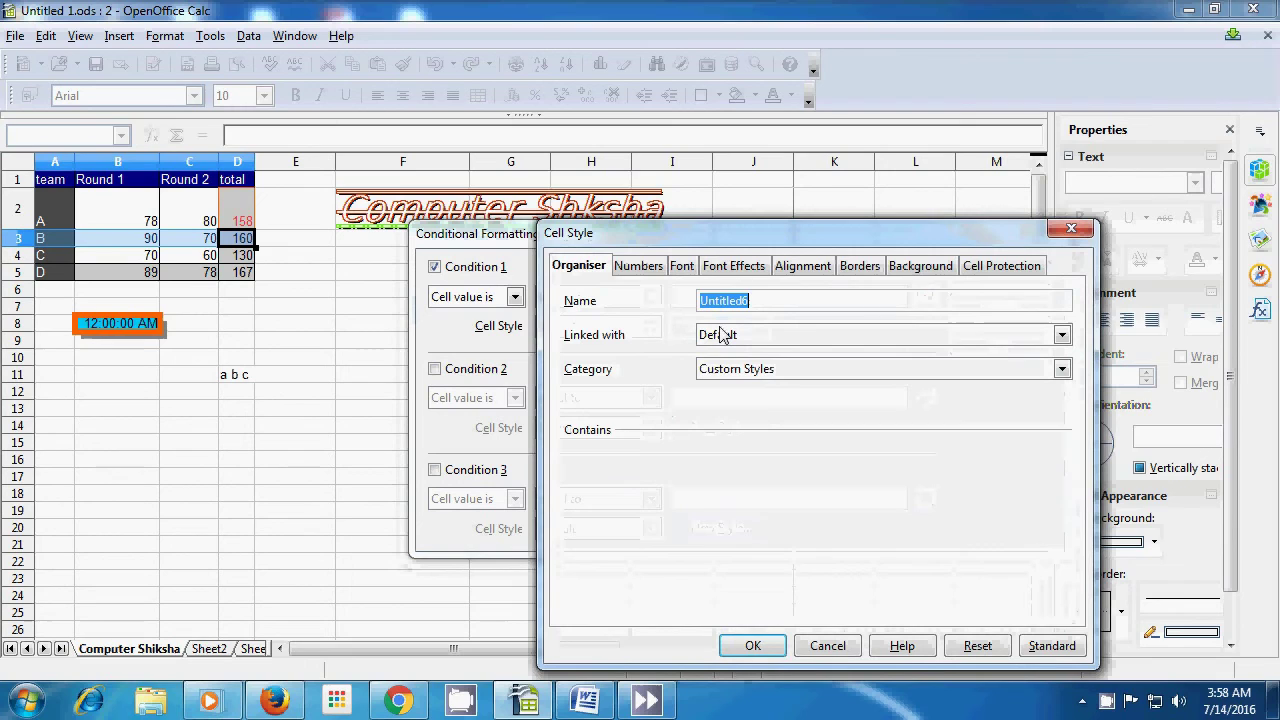
pyautogui.click(725, 270)
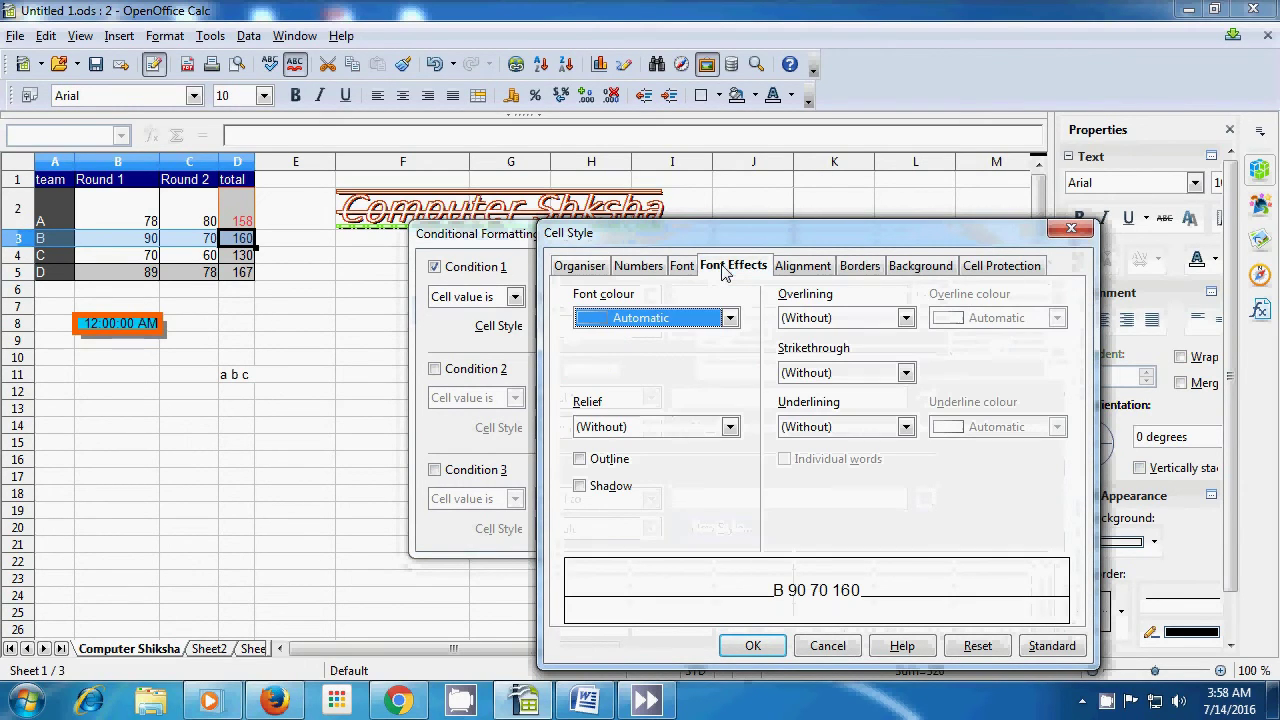
pyautogui.click(730, 318)
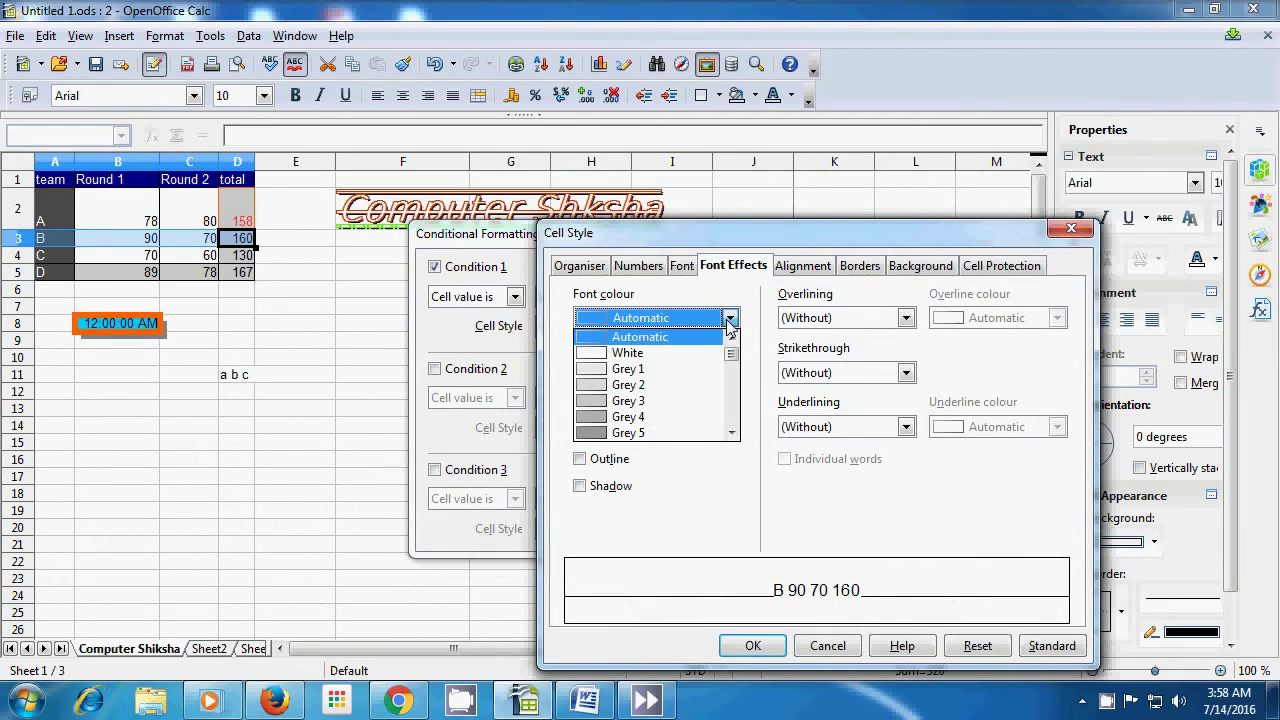
pyautogui.scroll(-6, 726, 370)
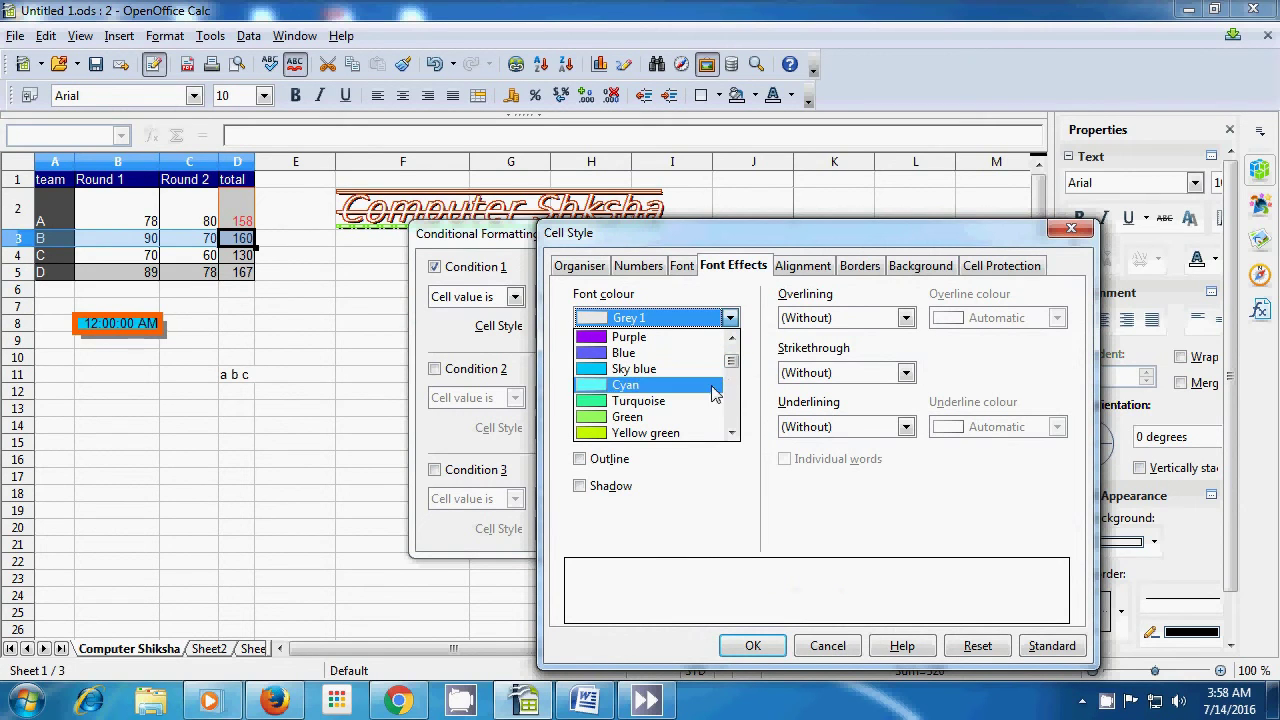
pyautogui.click(694, 356)
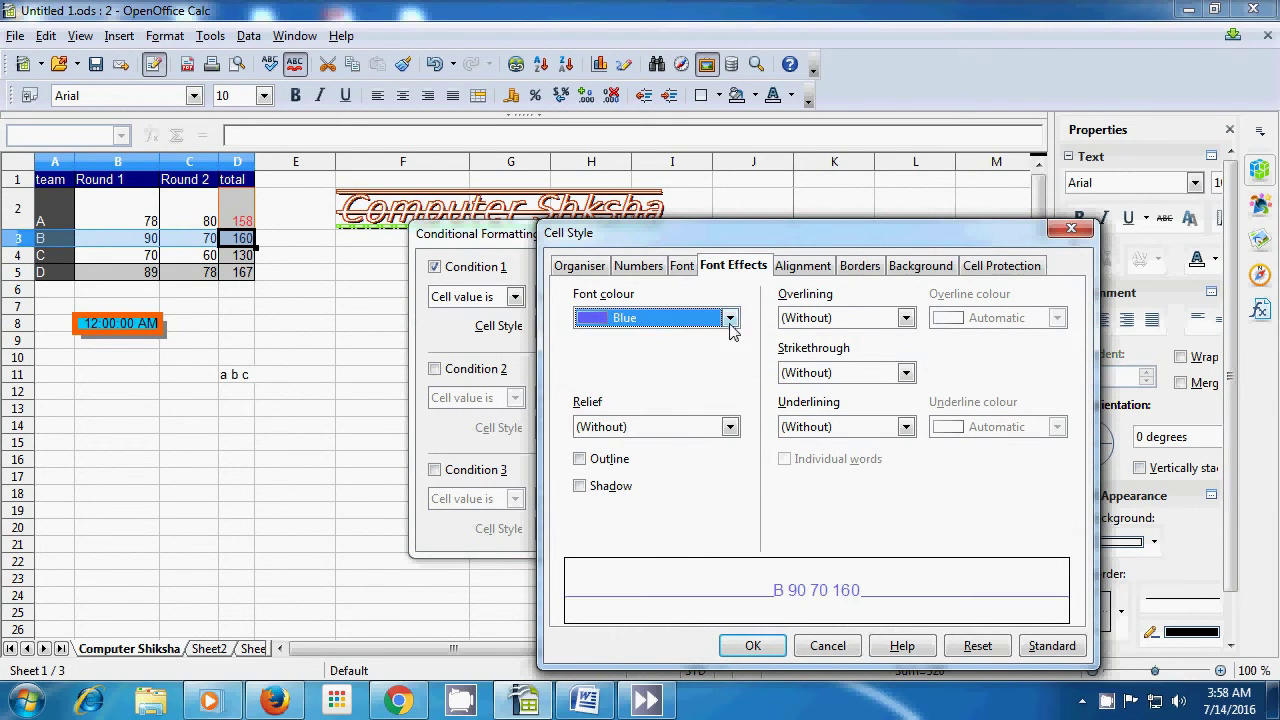
# Set the new style's typeface to Bold and its size to 14, and apply the conditional formatting to A3:D3
pyautogui.click(692, 270)
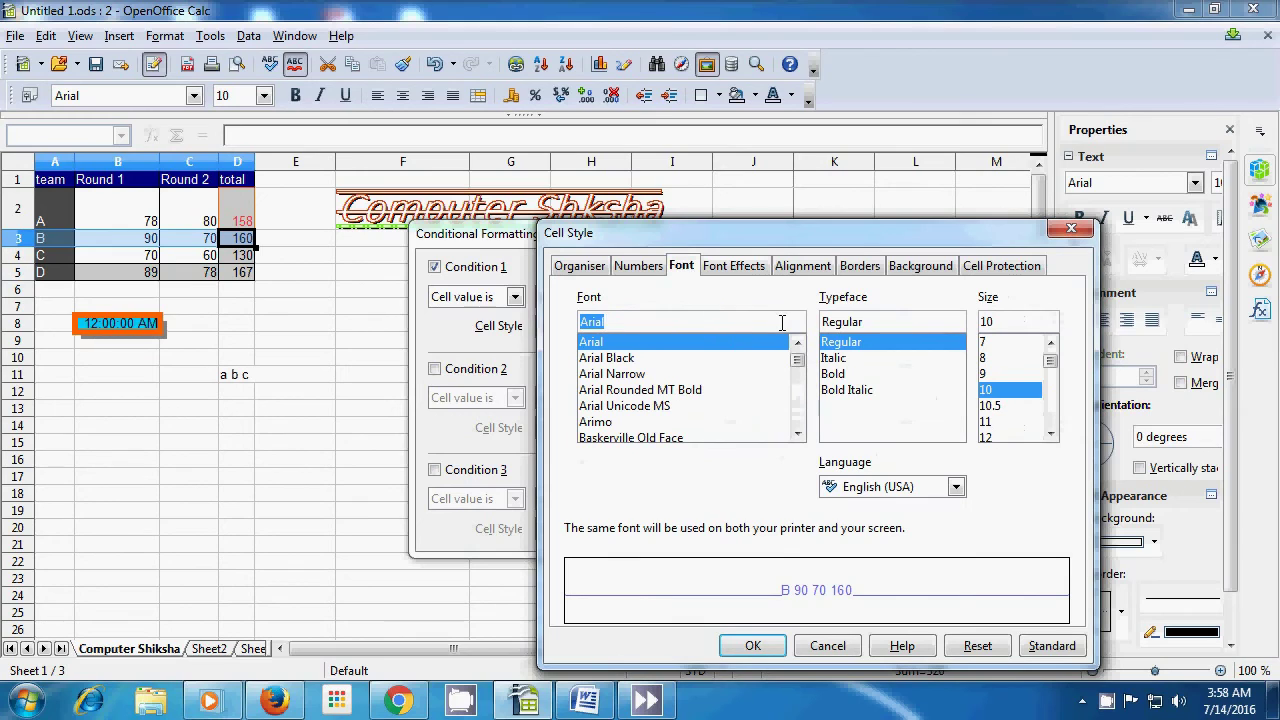
pyautogui.click(862, 379)
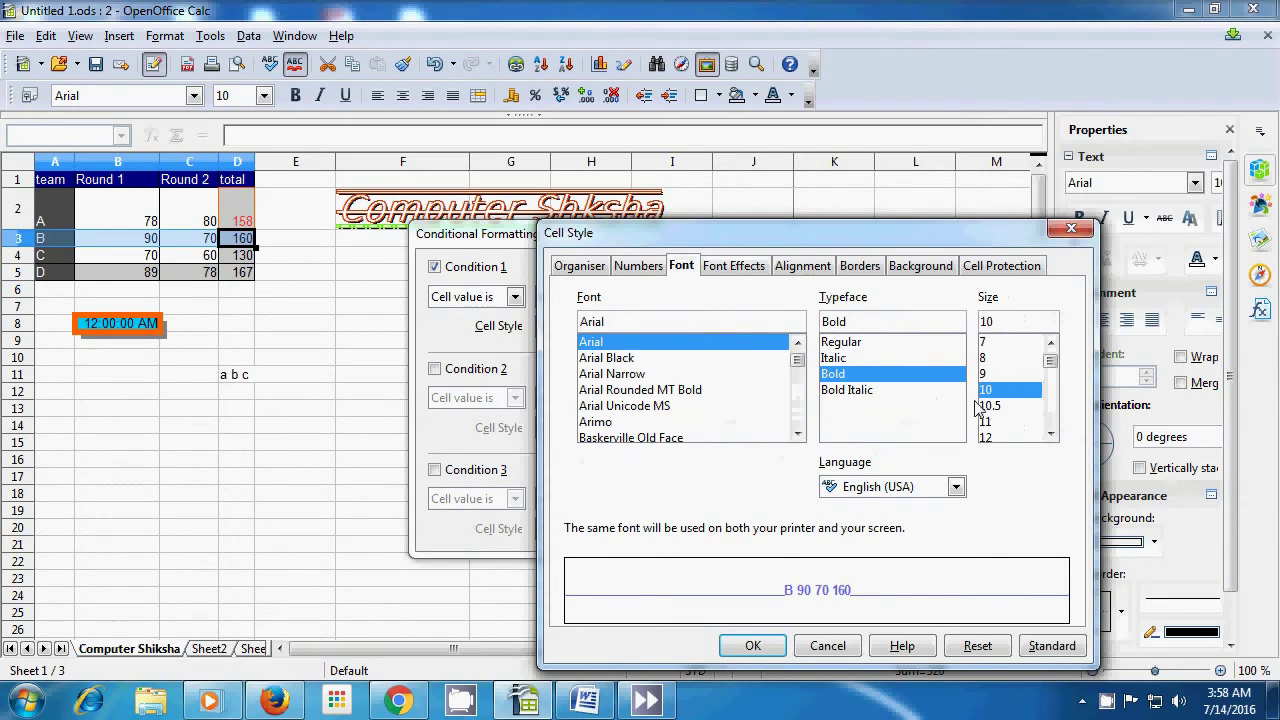
pyautogui.scroll(-1, 1003, 421)
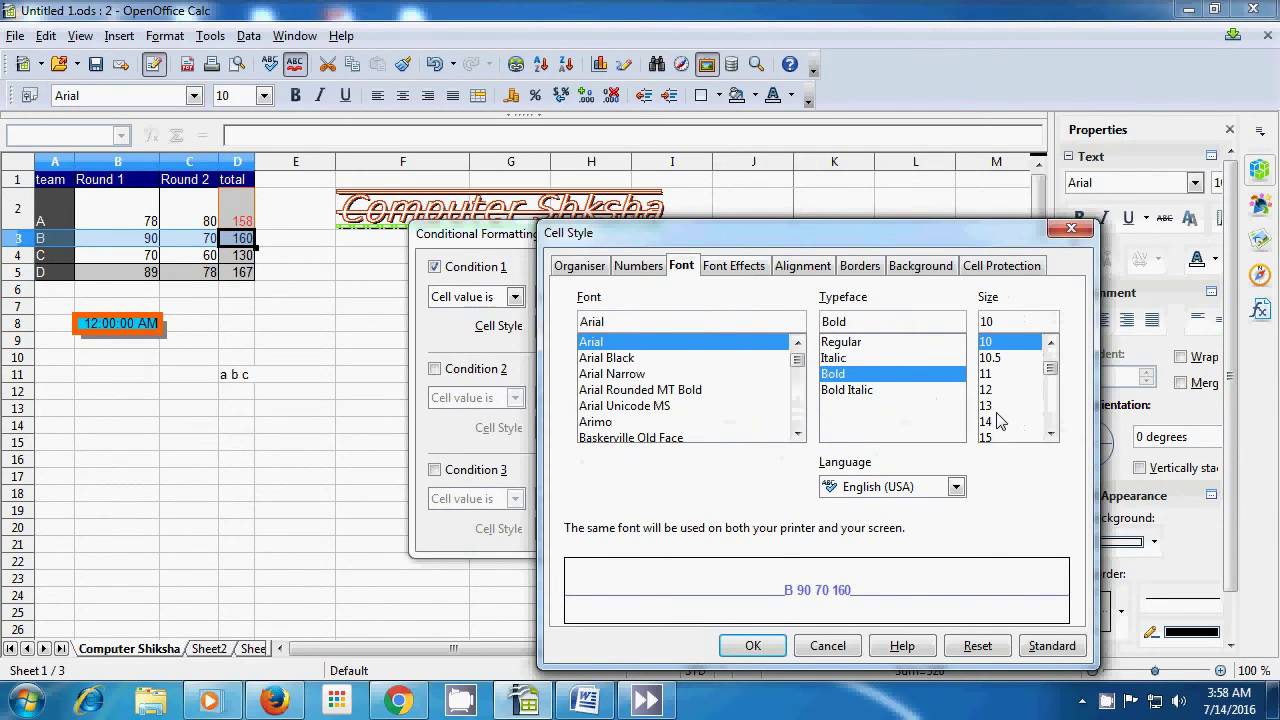
pyautogui.click(999, 425)
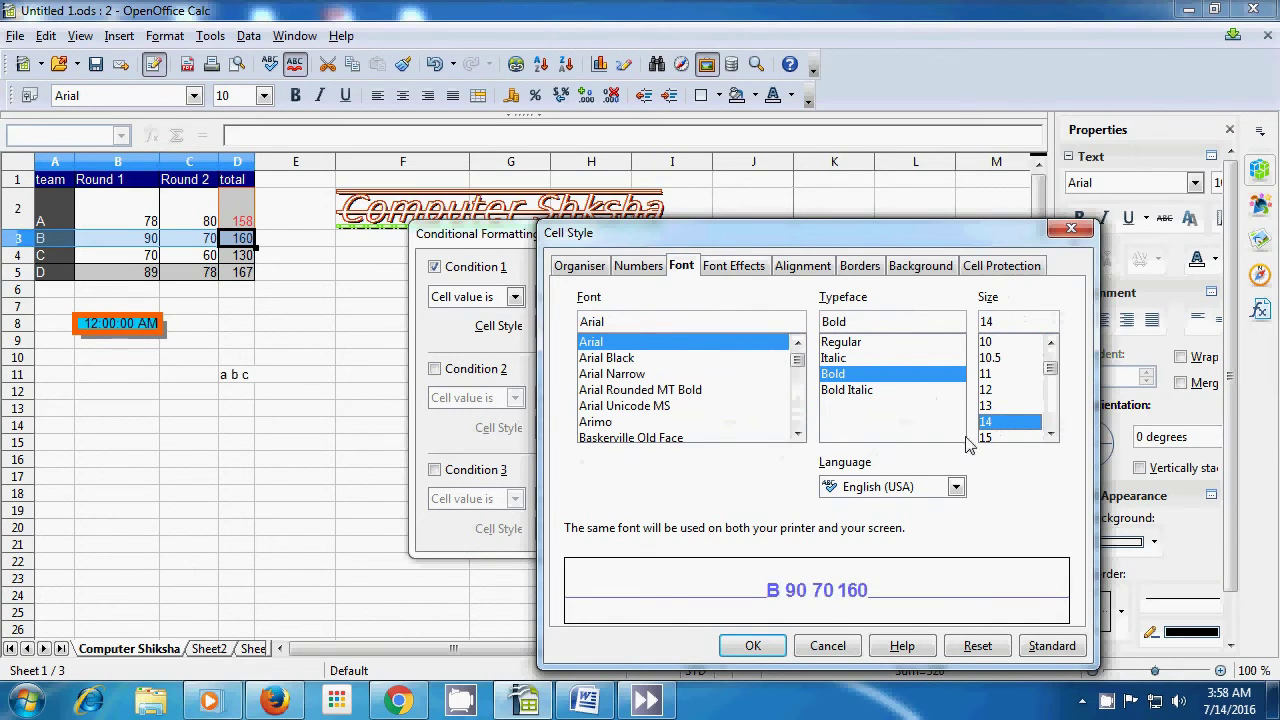
pyautogui.click(772, 650)
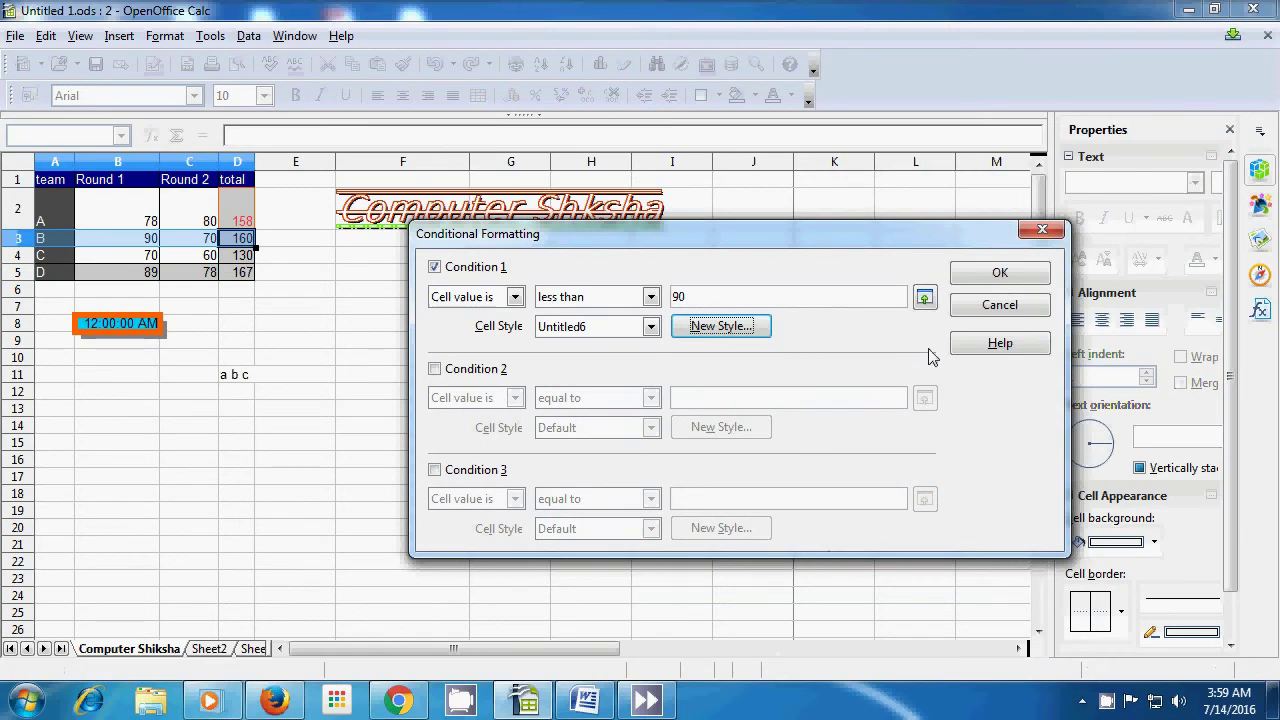
pyautogui.click(986, 285)
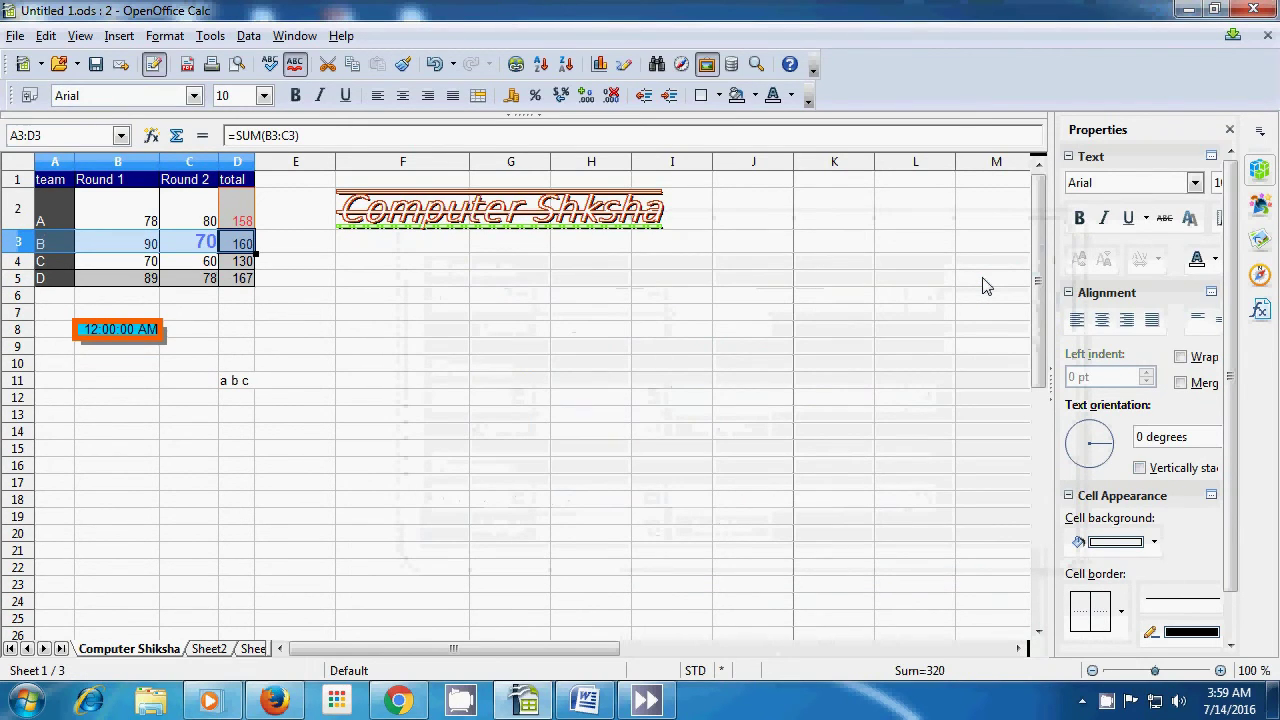
pyautogui.click(986, 285)
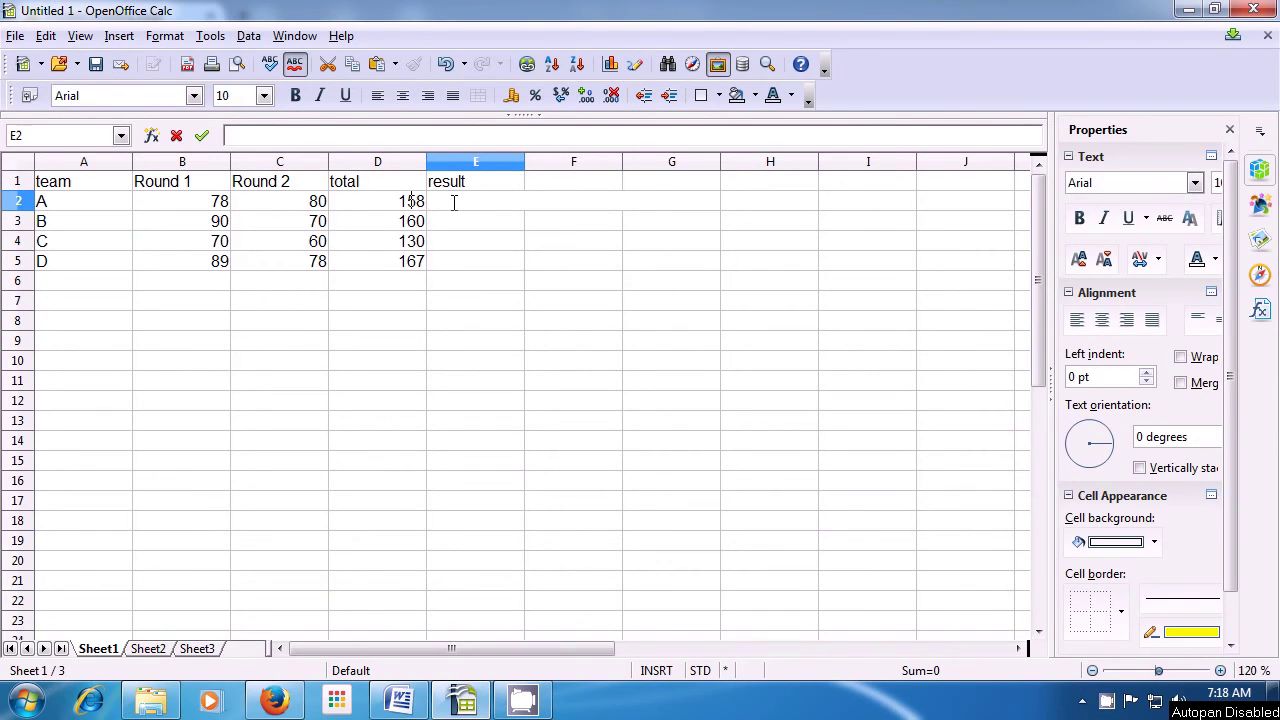
# Enter the formula =IF(D2>160;"select";"reject") in cell E2 for team A's result
pyautogui.write('=if')
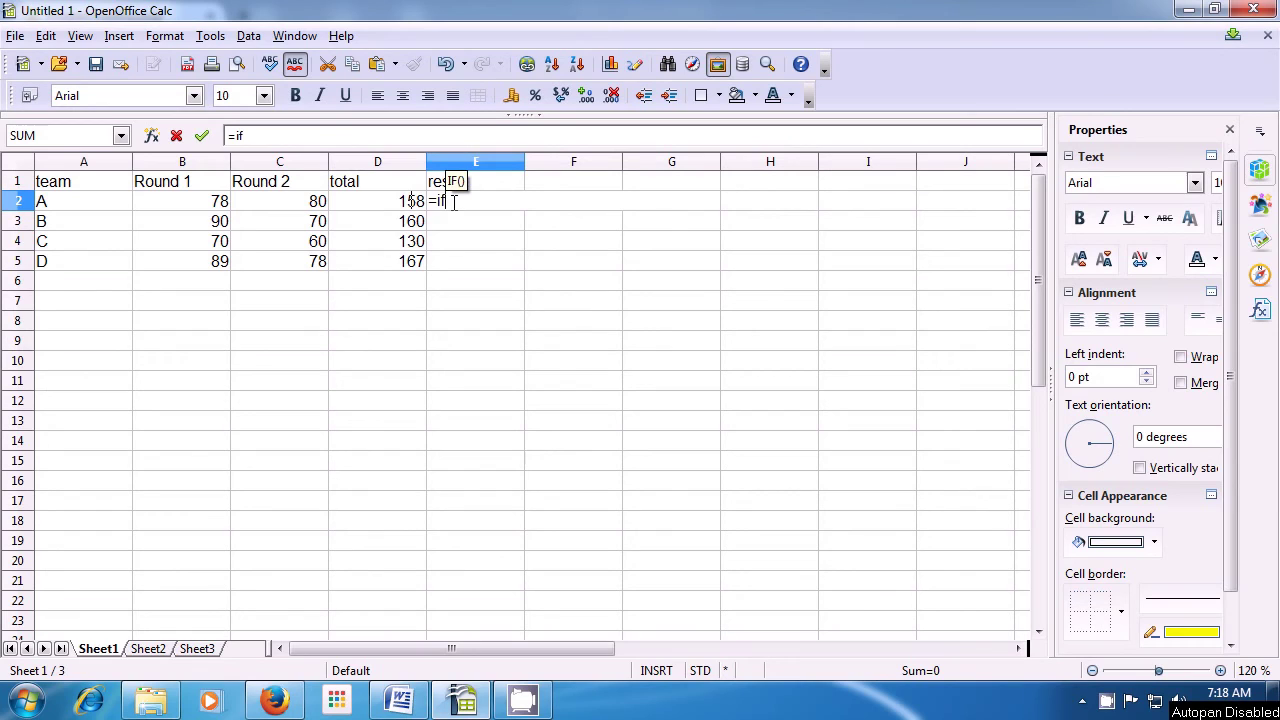
pyautogui.write('(')
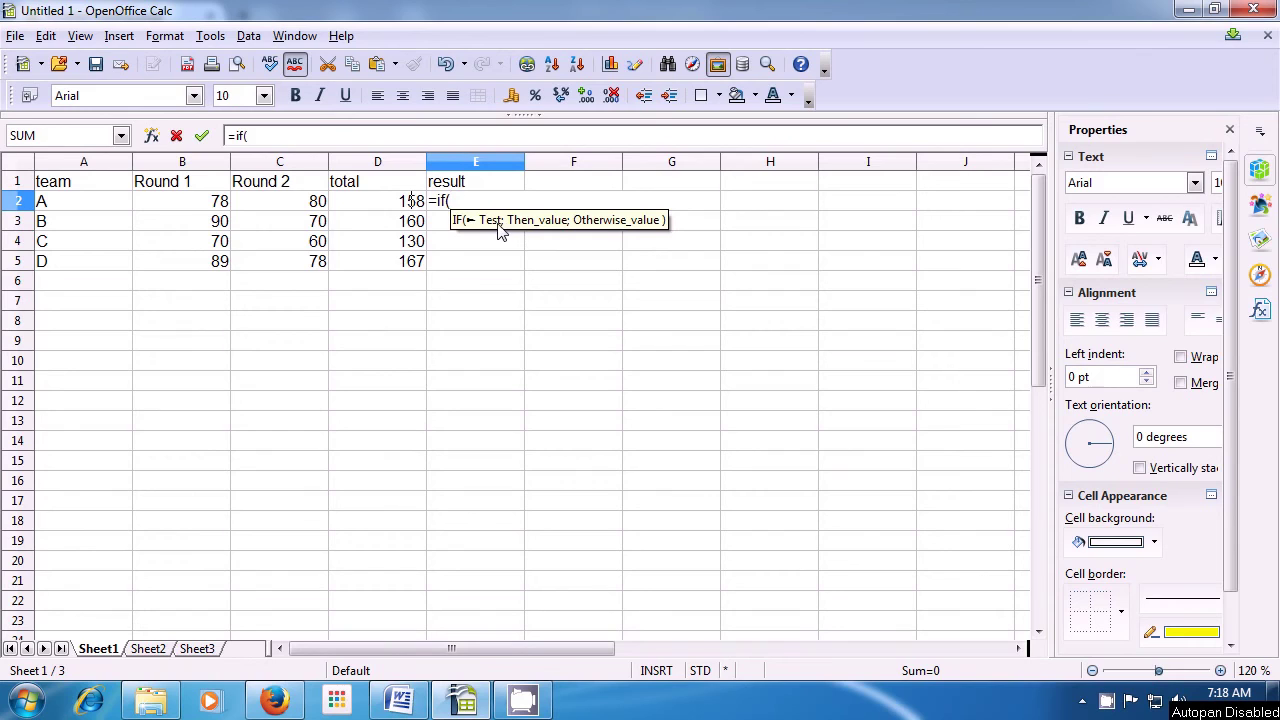
pyautogui.click(413, 204)
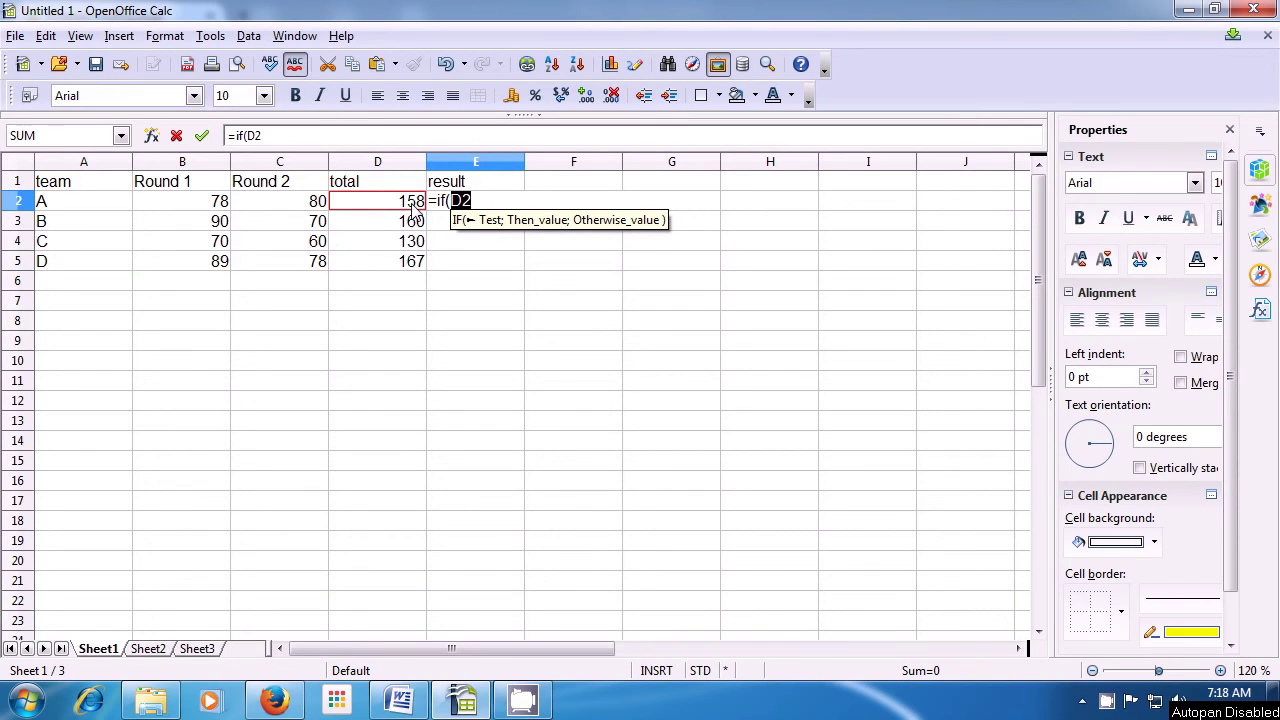
pyautogui.write('>')
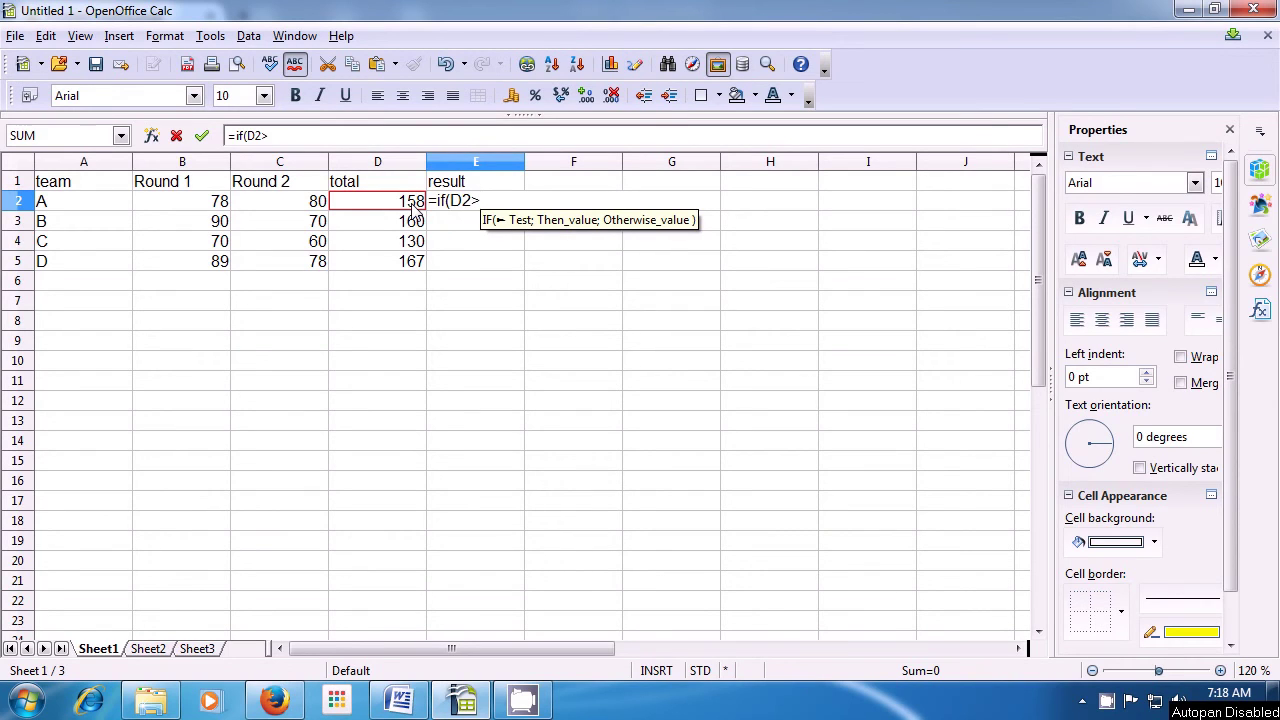
pyautogui.write('160')
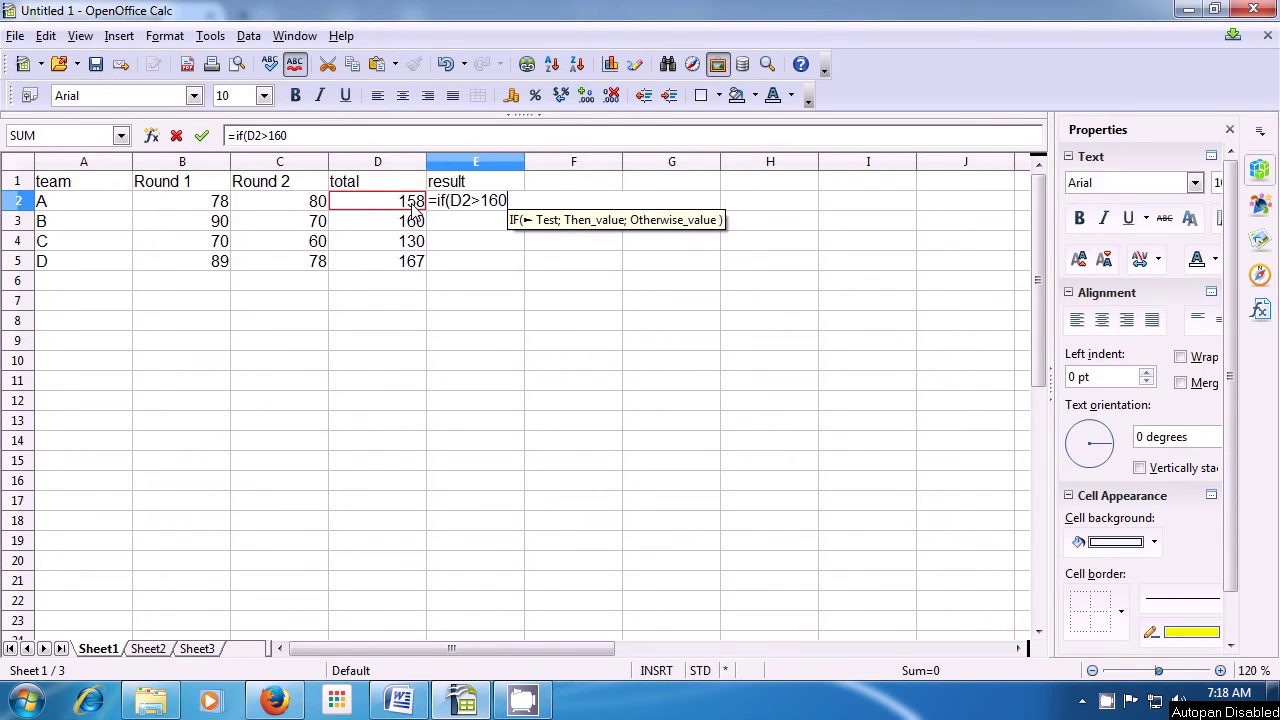
pyautogui.write(';')
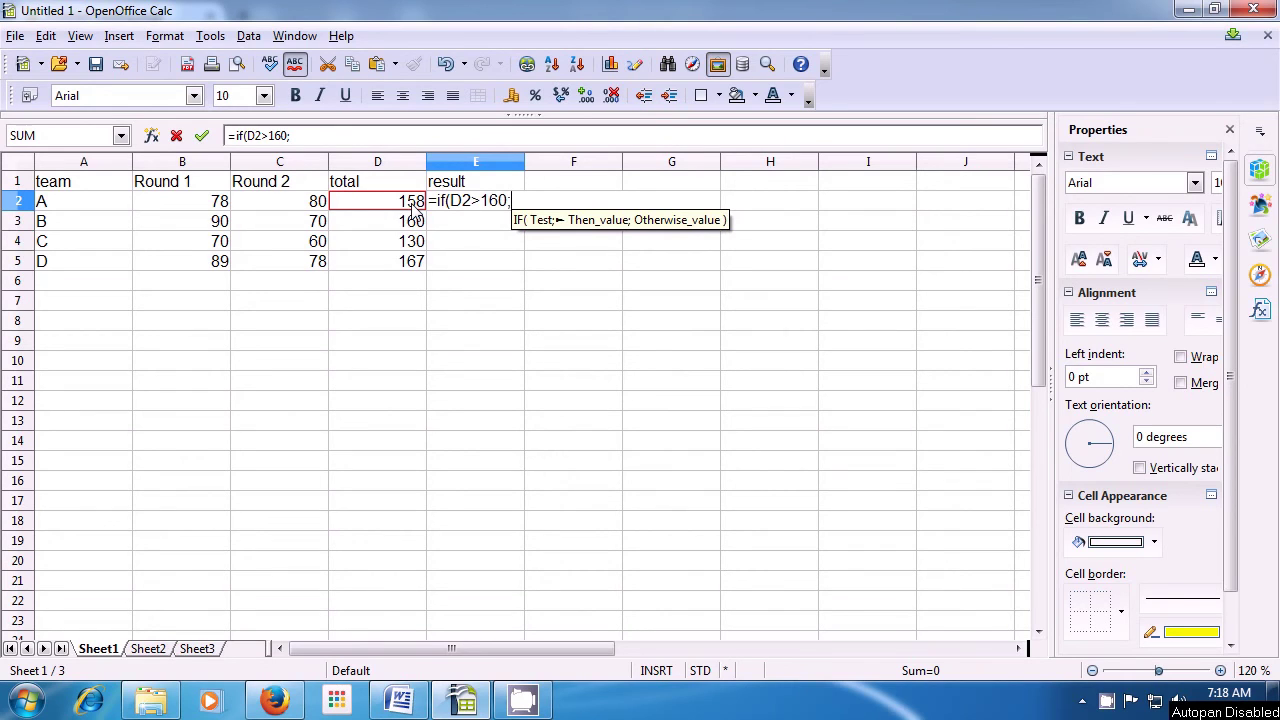
pyautogui.write('"')
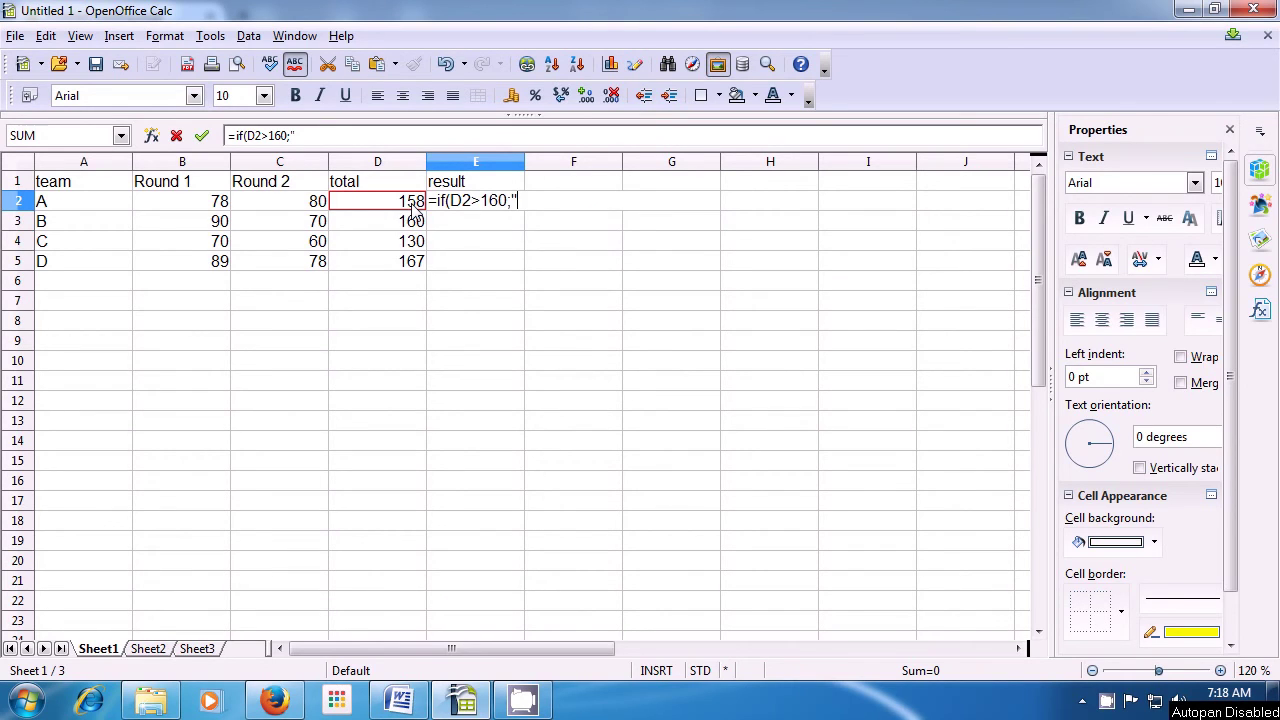
pyautogui.write('select"')
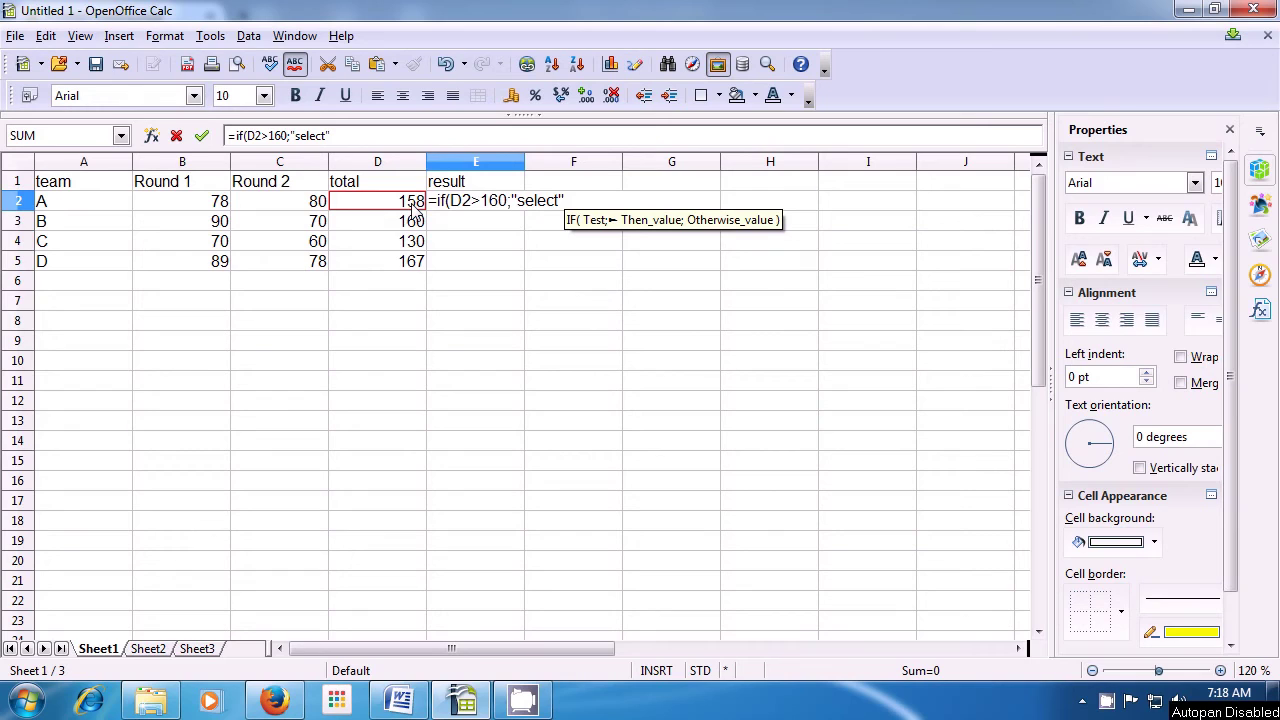
pyautogui.write(';')
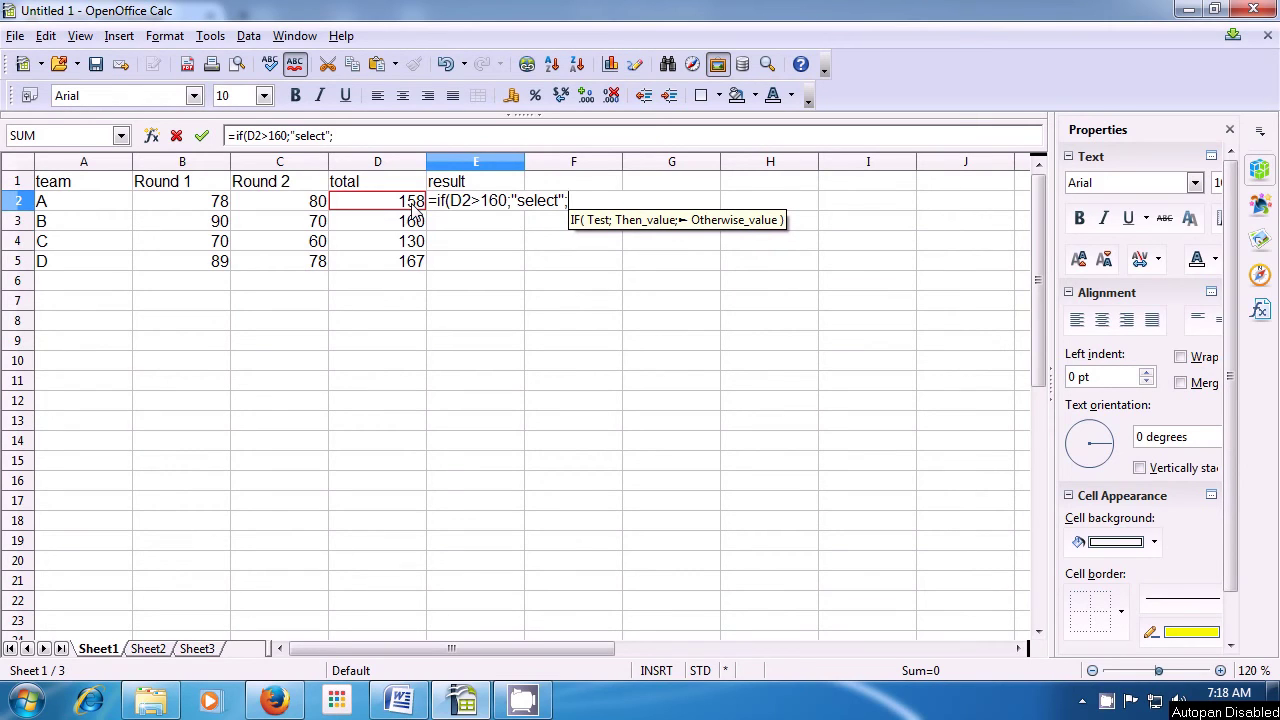
pyautogui.write('"reject')
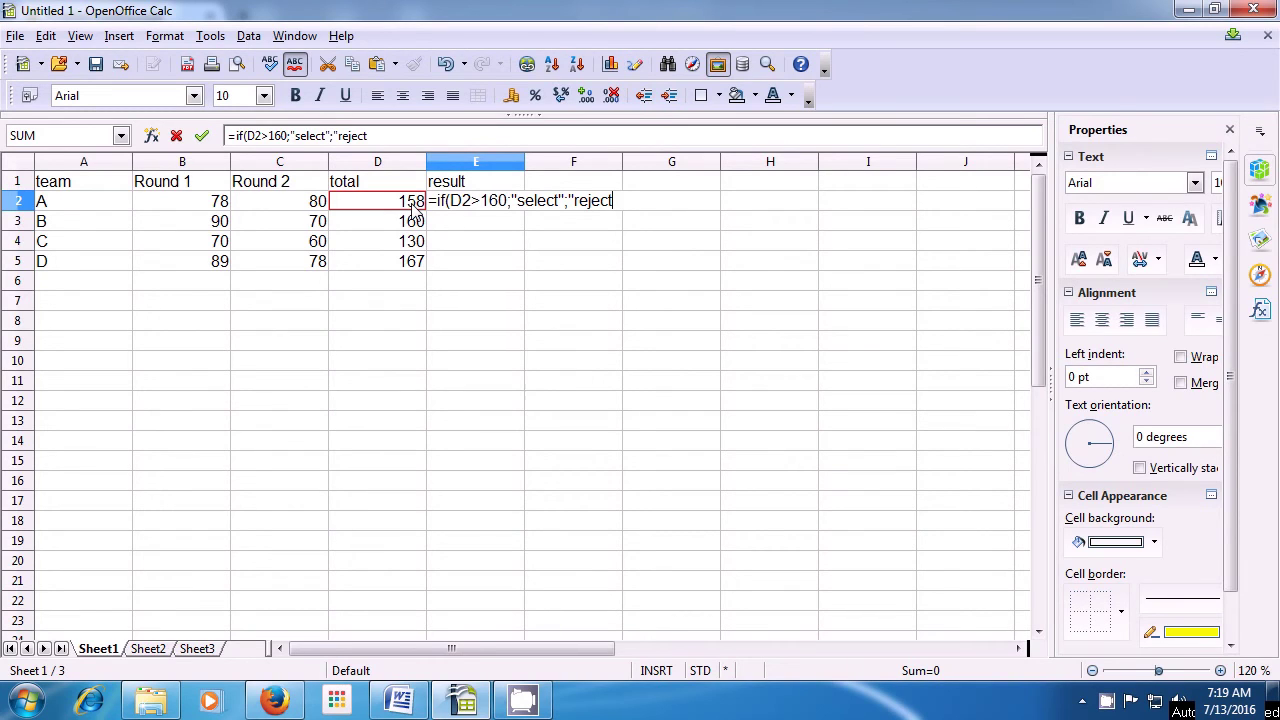
pyautogui.write('"')
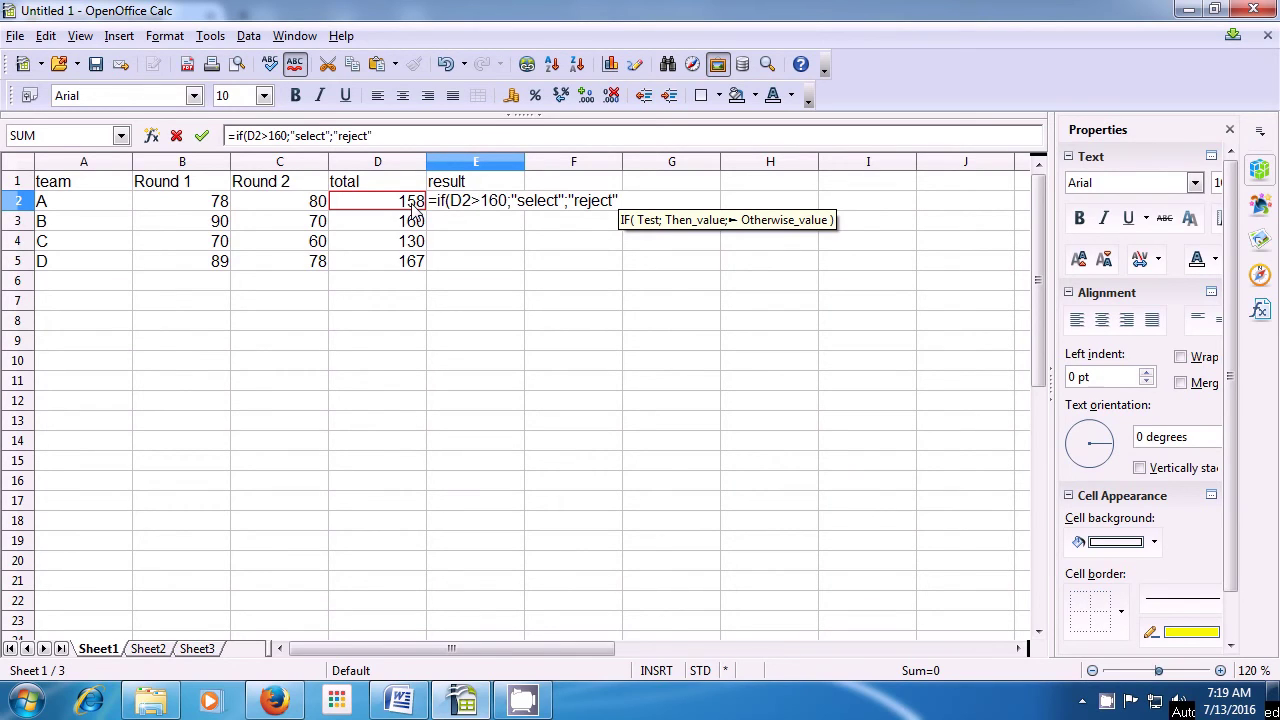
pyautogui.write(')')
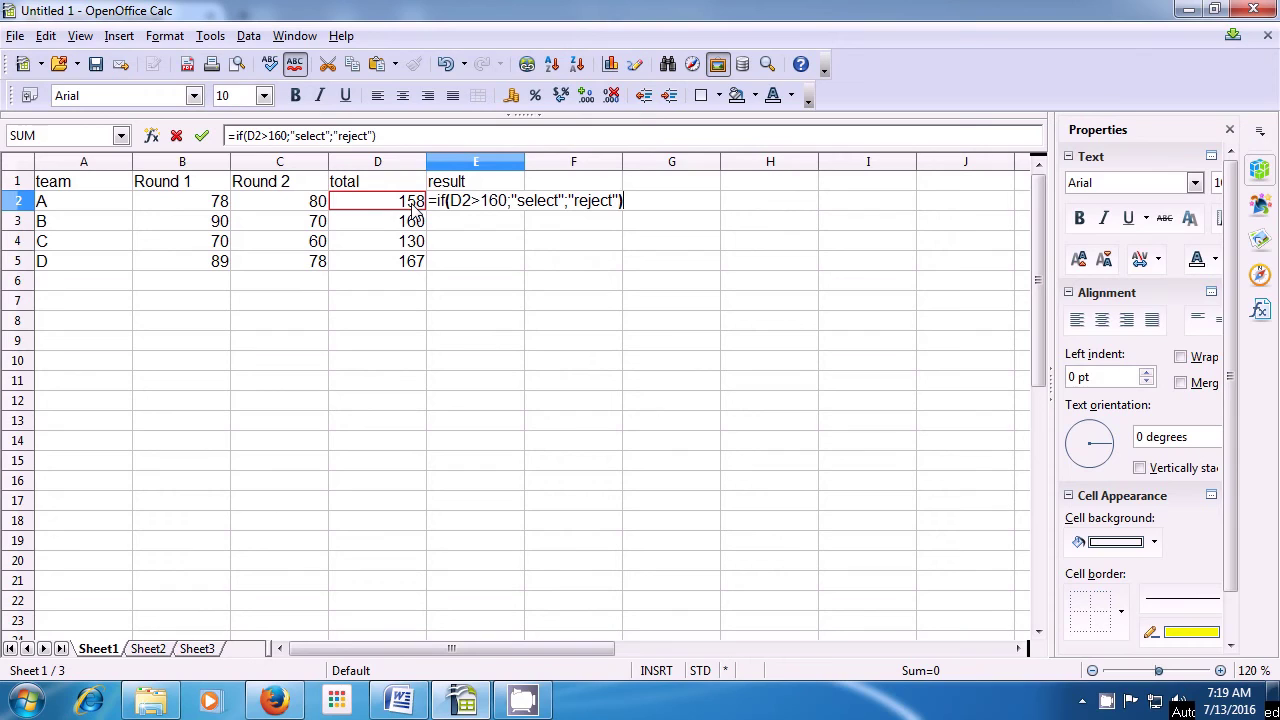
pyautogui.press('Return')
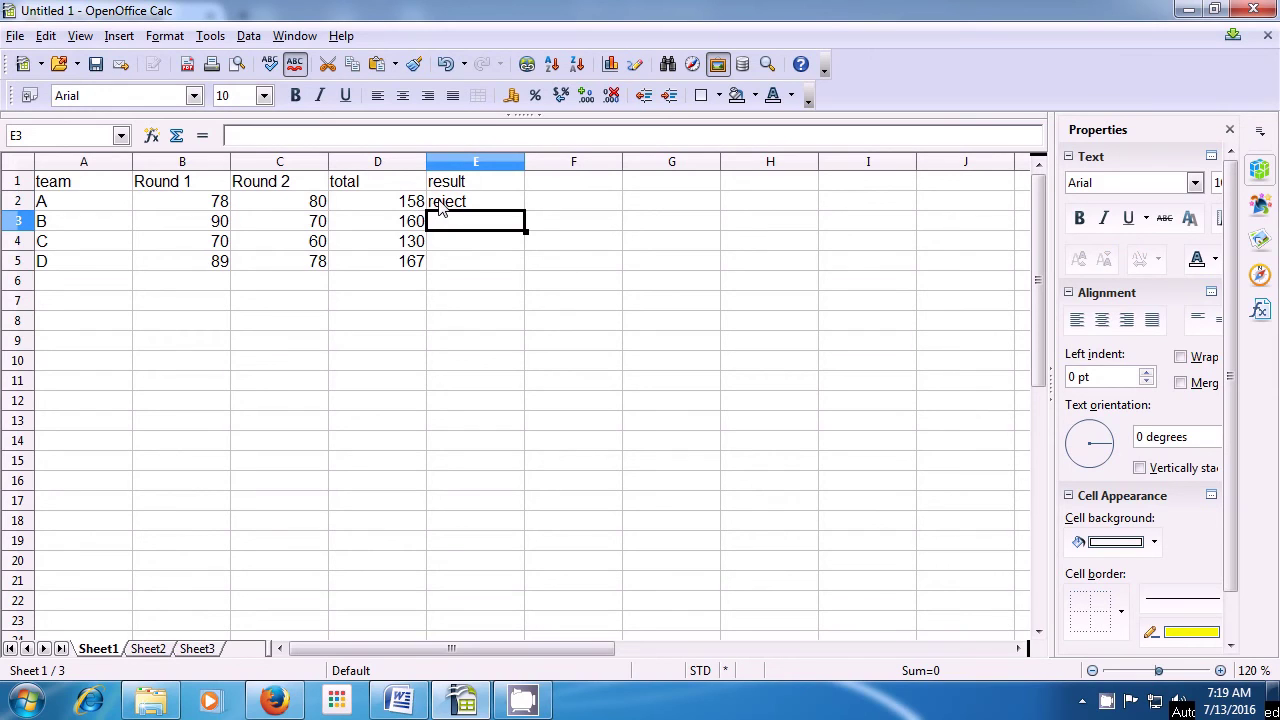
# Open the IF formula in cell E2 to review its test and result values, and close it again
pyautogui.click(440, 206)
pyautogui.doubleClick(440, 206)
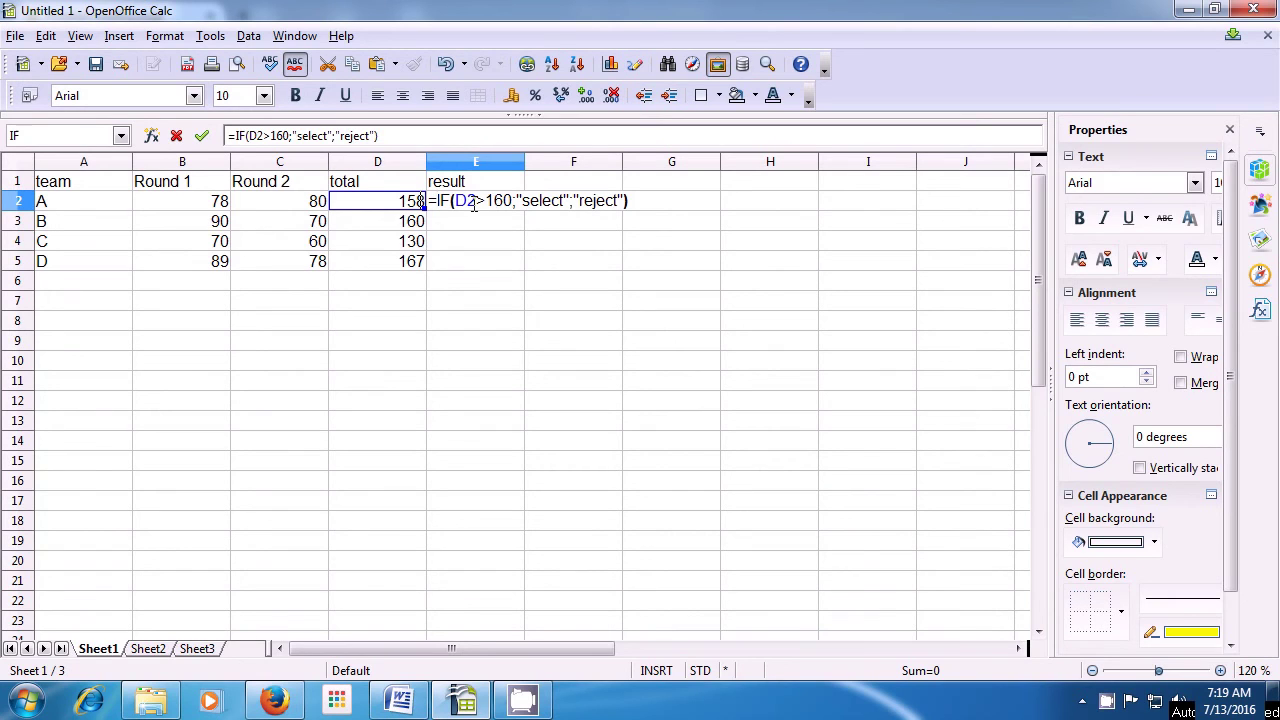
pyautogui.press('Return')
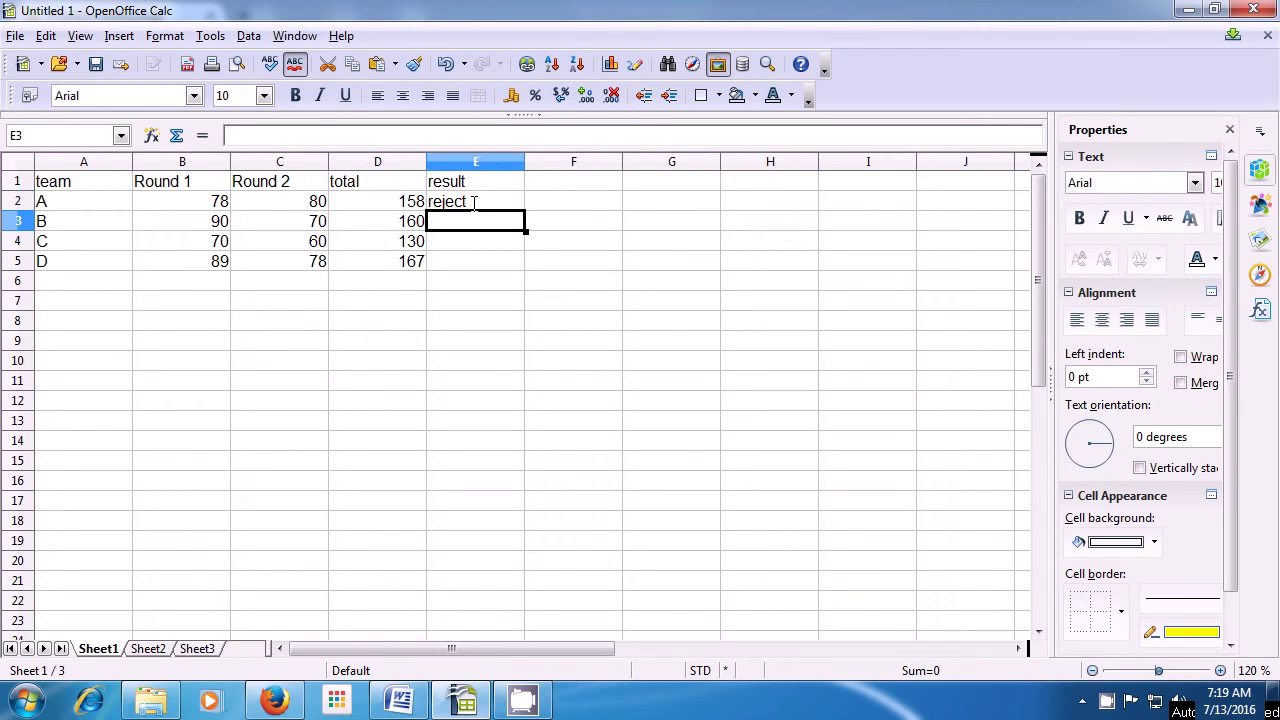
# Fill the IF formula from E2 down to E5 for the remaining teams and deselect the range
pyautogui.click(474, 203)
pyautogui.press('Down')
pyautogui.click(474, 203)
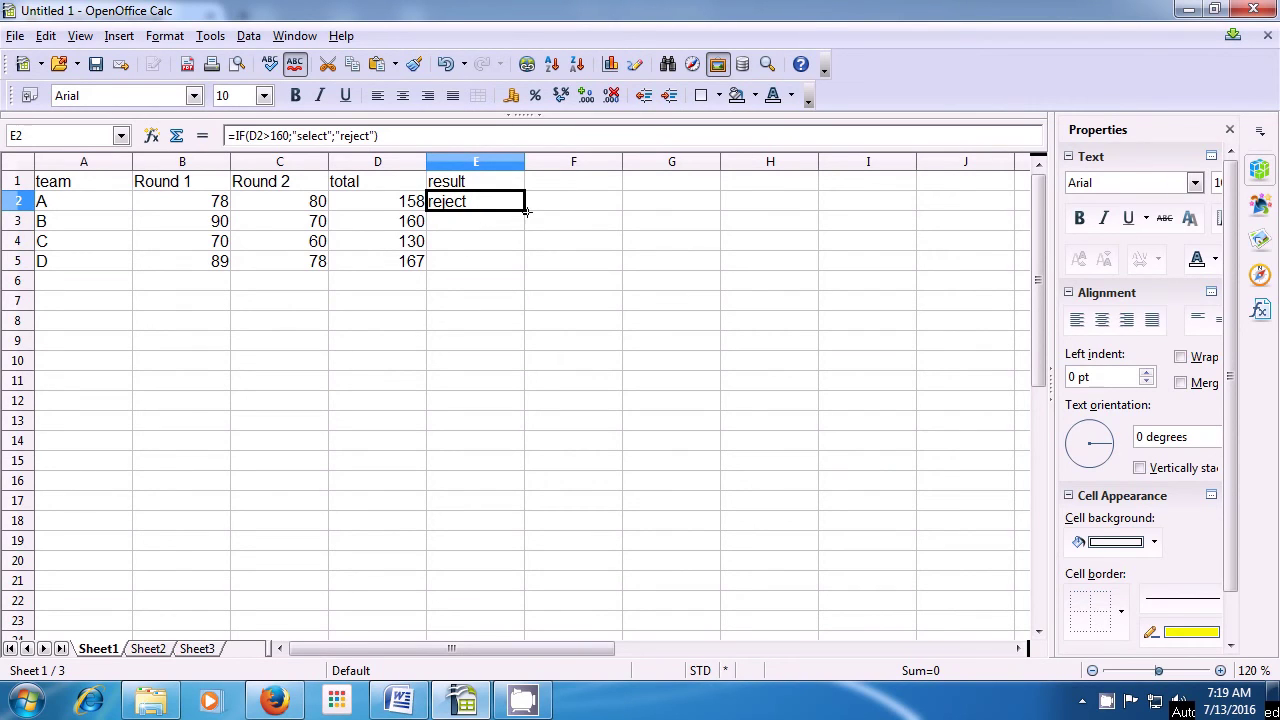
pyautogui.moveTo(527, 211); pyautogui.dragTo(526, 268)
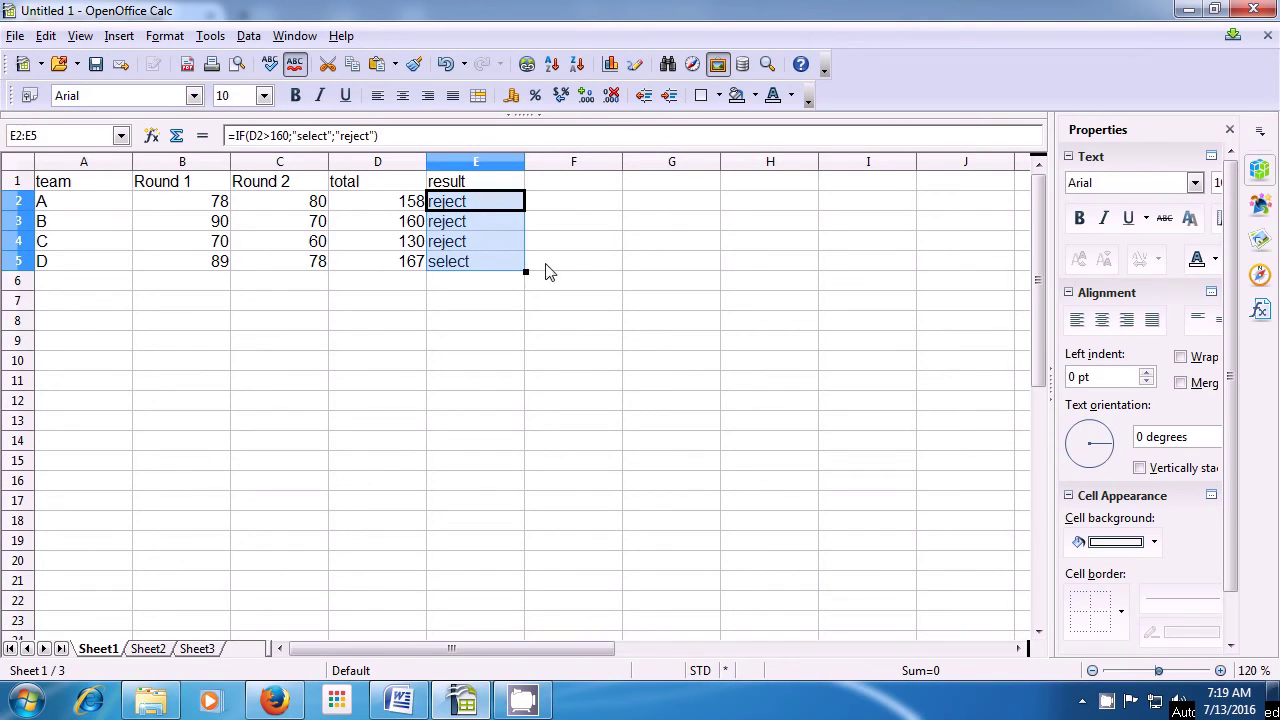
pyautogui.click(553, 270)
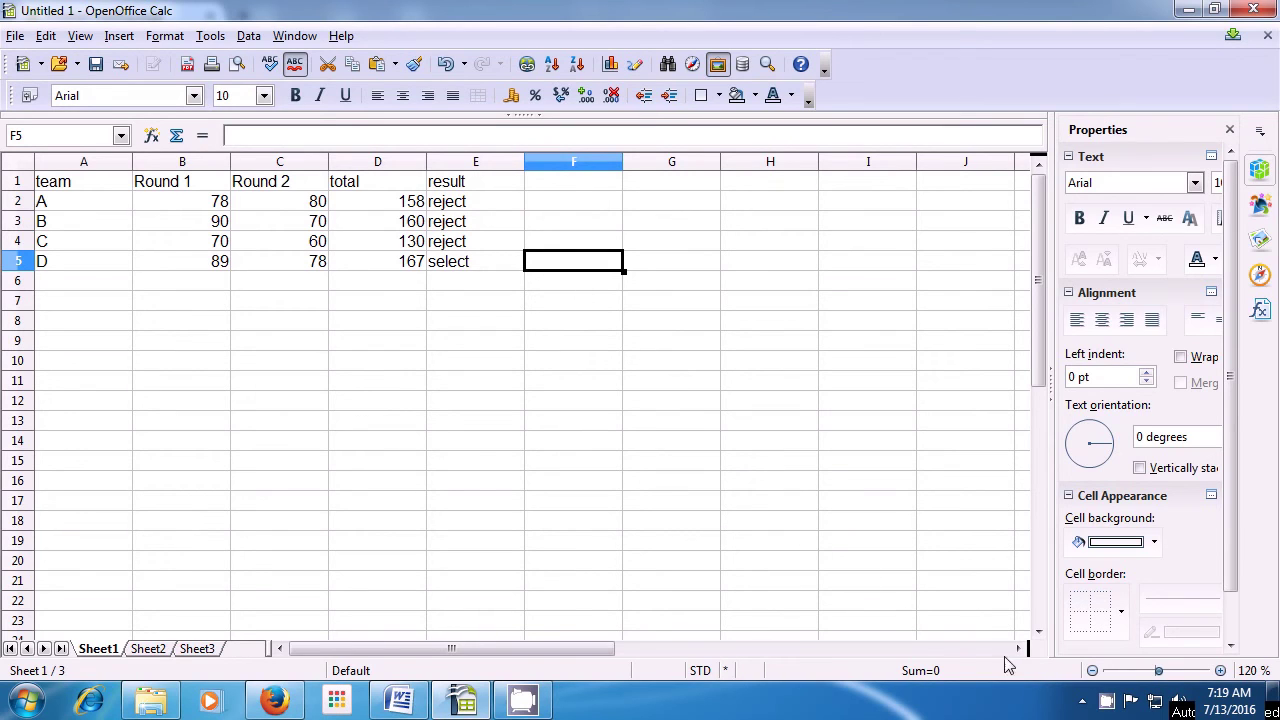
pyautogui.rightClick(1106, 703)
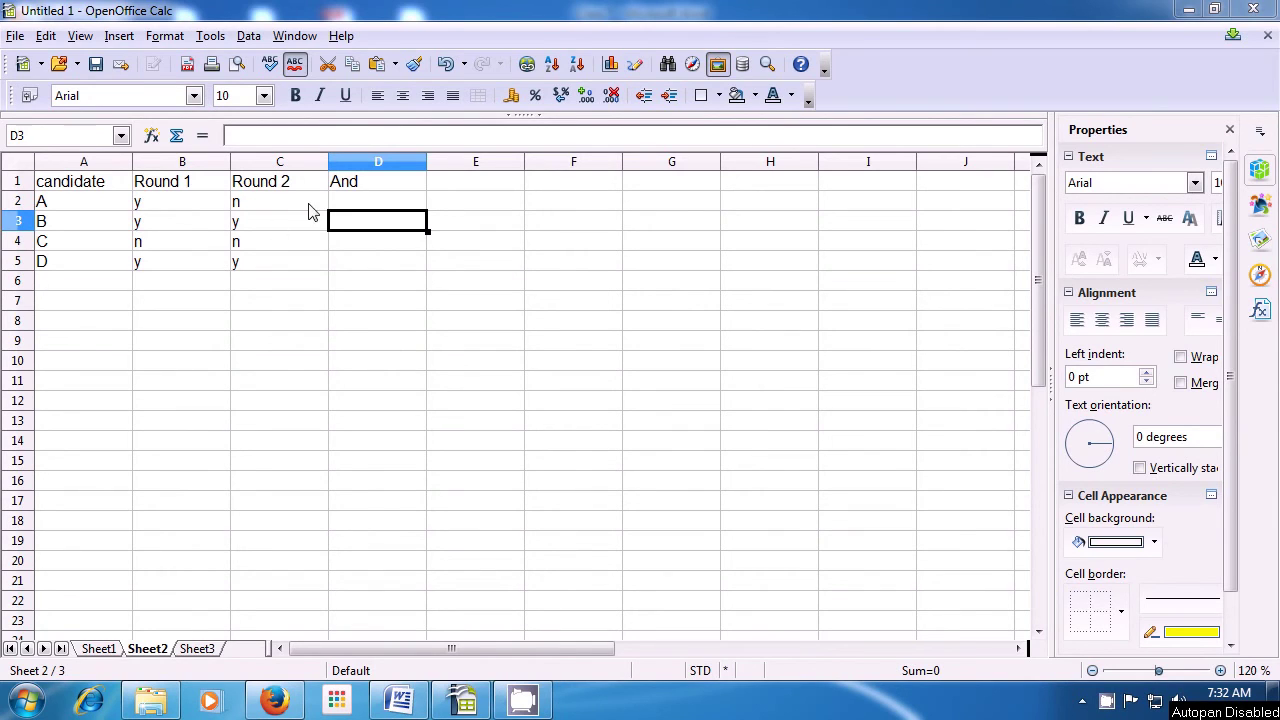
# Clear the header in cell D1 of the candidate table and enter "and" in its place
pyautogui.click(334, 187)
pyautogui.press('Delete')
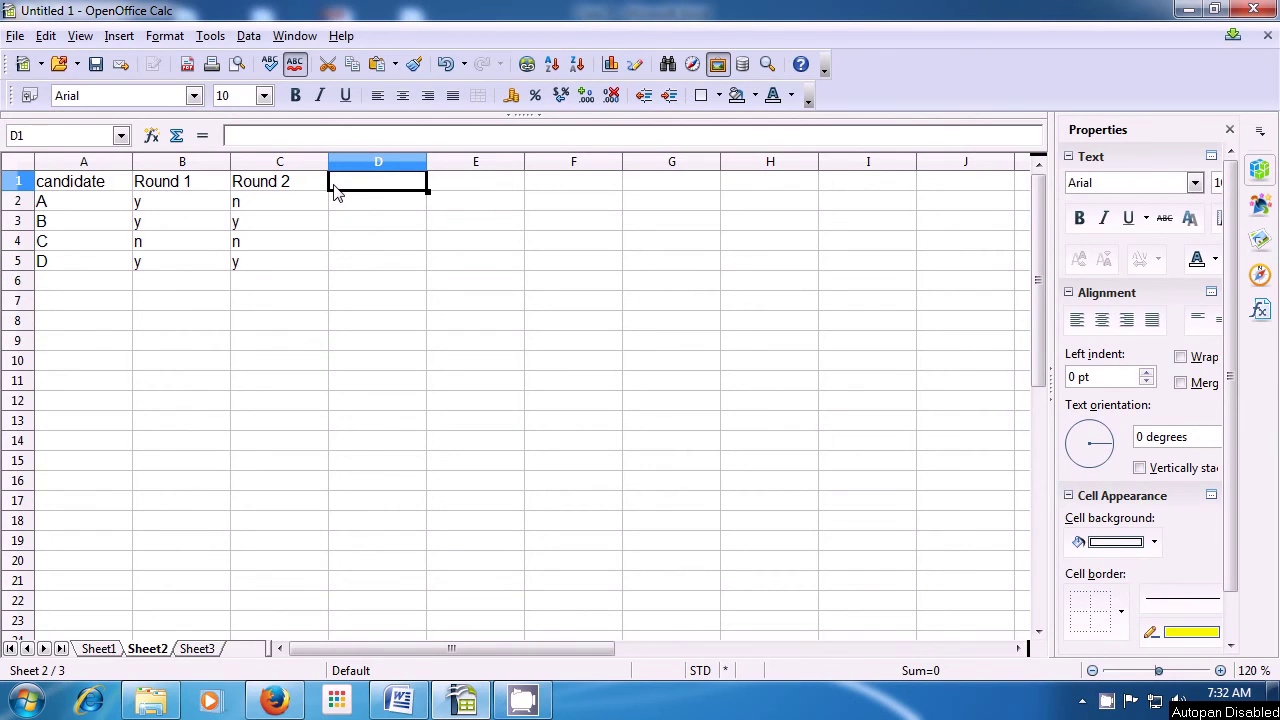
pyautogui.doubleClick(363, 190)
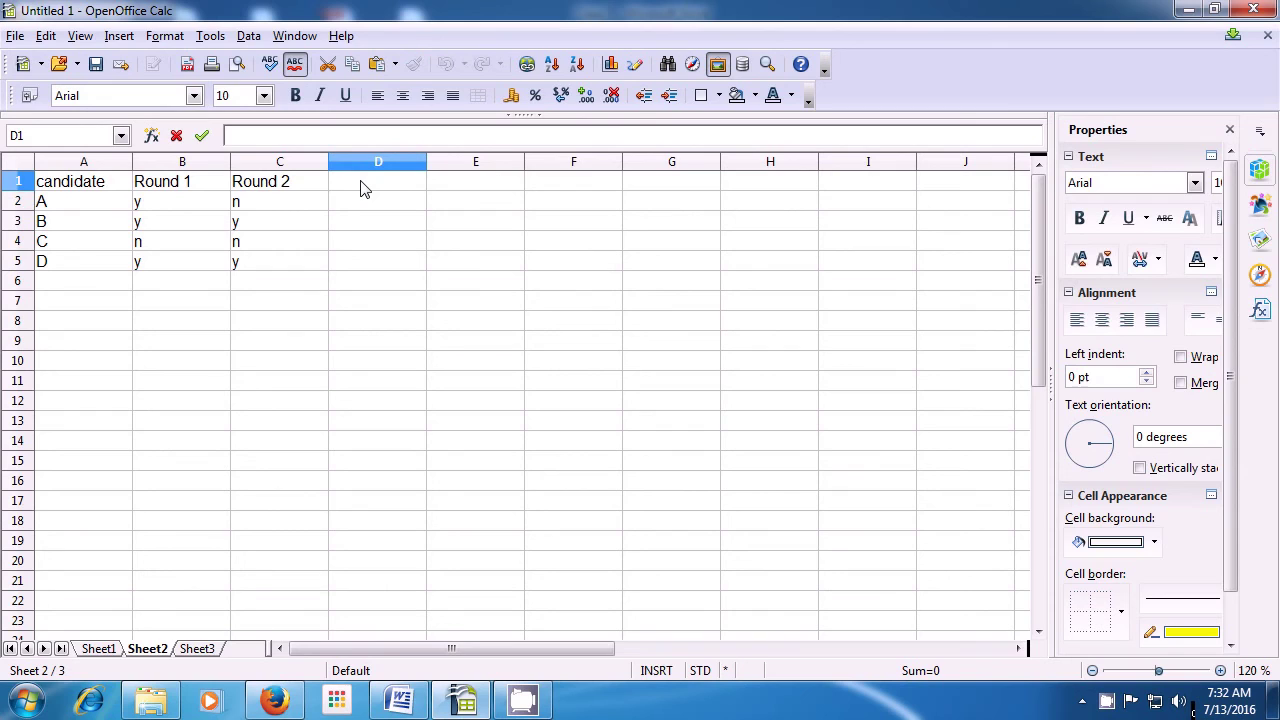
pyautogui.write('and')
pyautogui.press('Return')
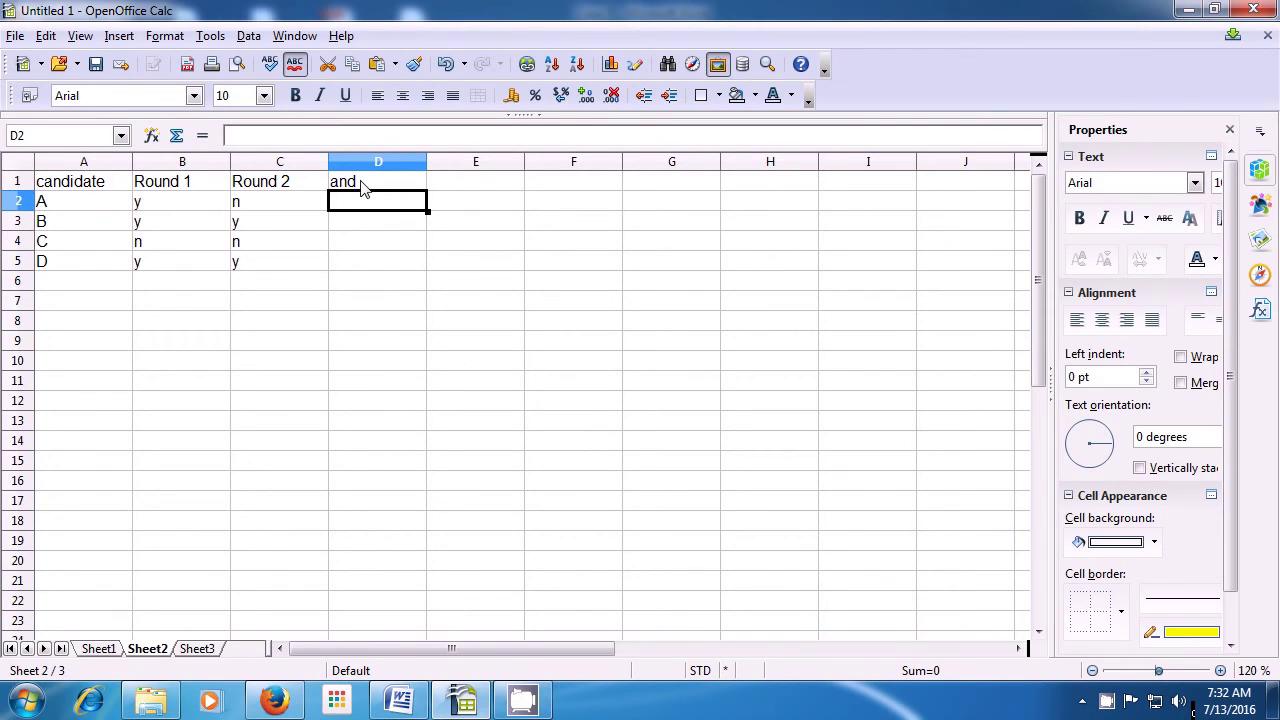
# Enter the formula =AND(B2="y";C2="y") in cell D2 for candidate A, and reopen it briefly to review its conditions
pyautogui.write('=and')
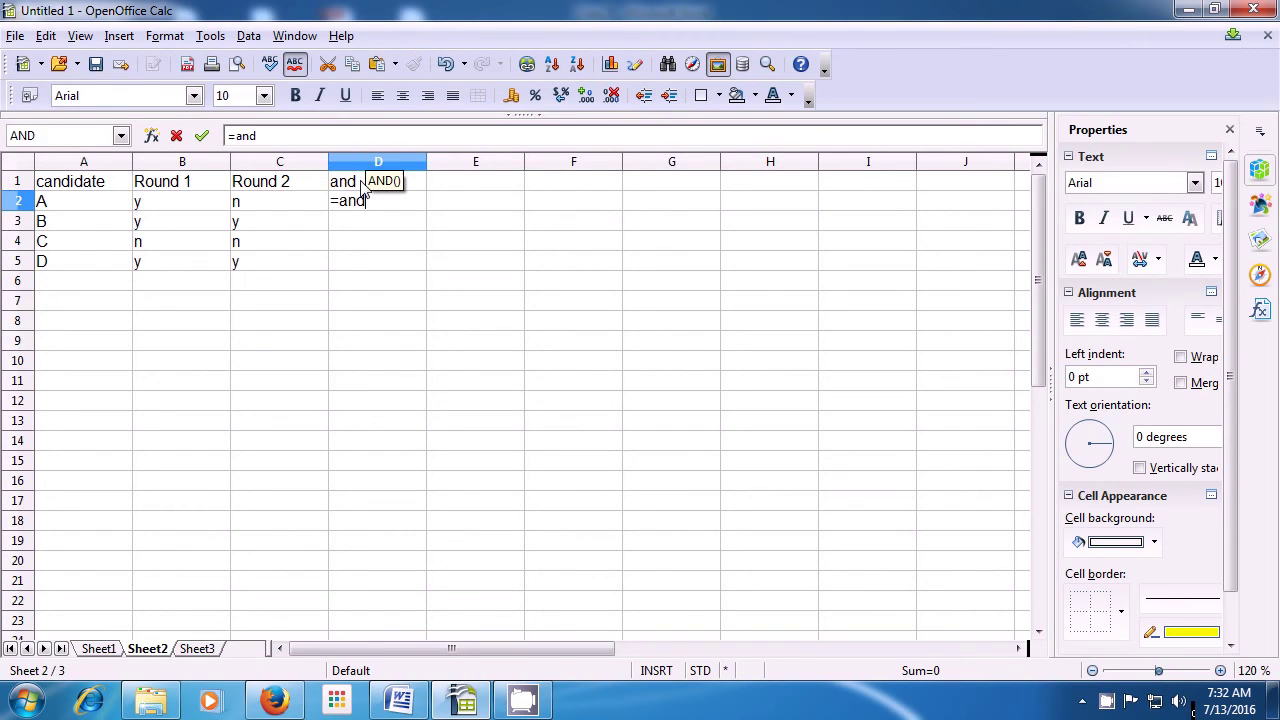
pyautogui.write('(')
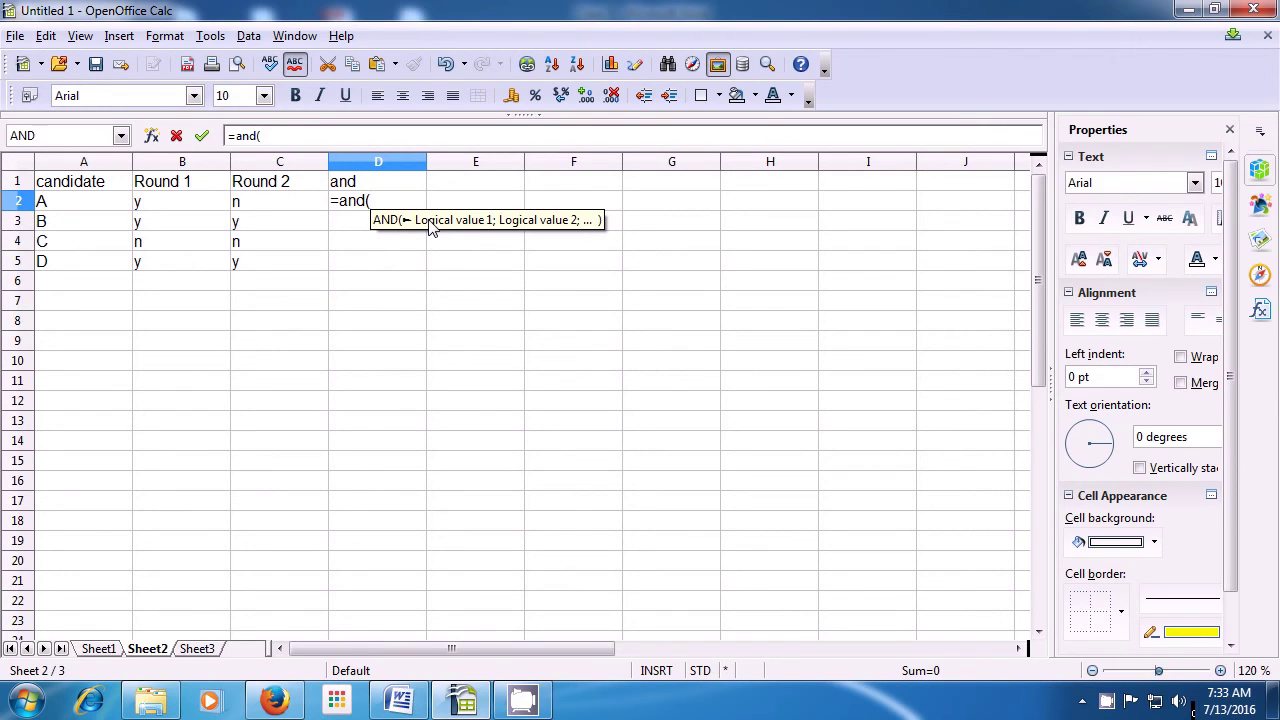
pyautogui.click(143, 207)
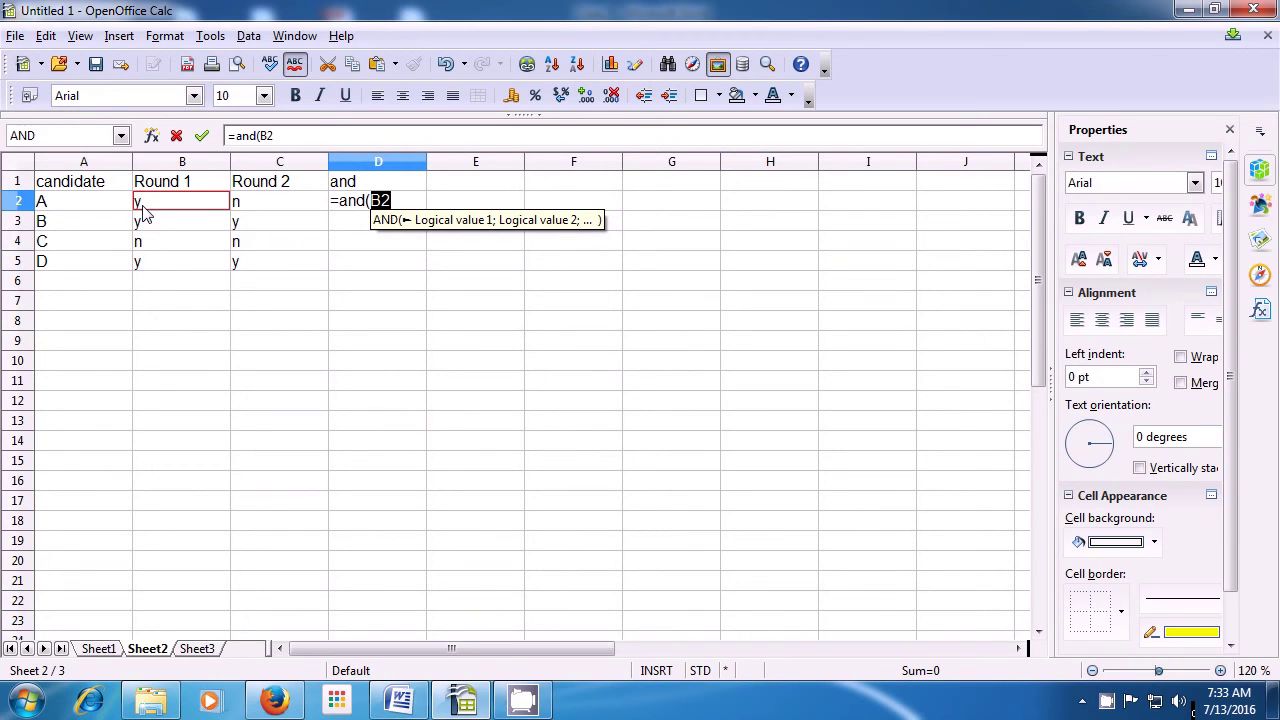
pyautogui.write('=')
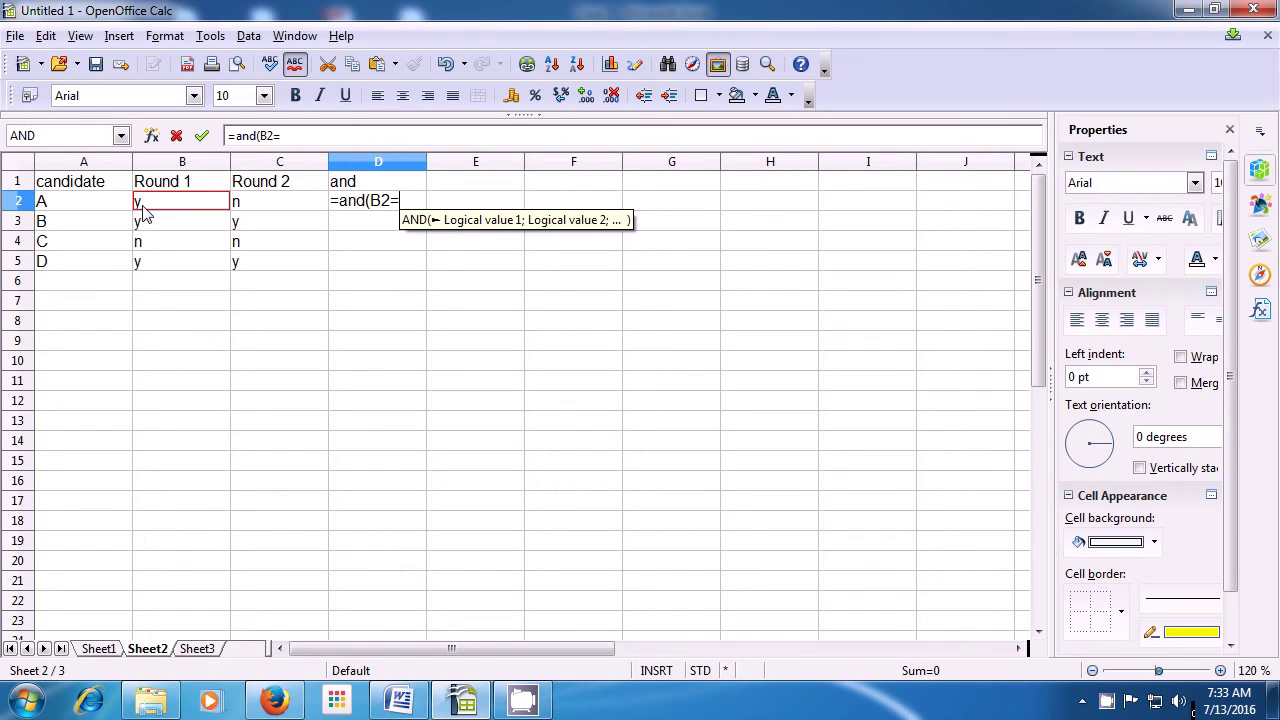
pyautogui.write('"y')
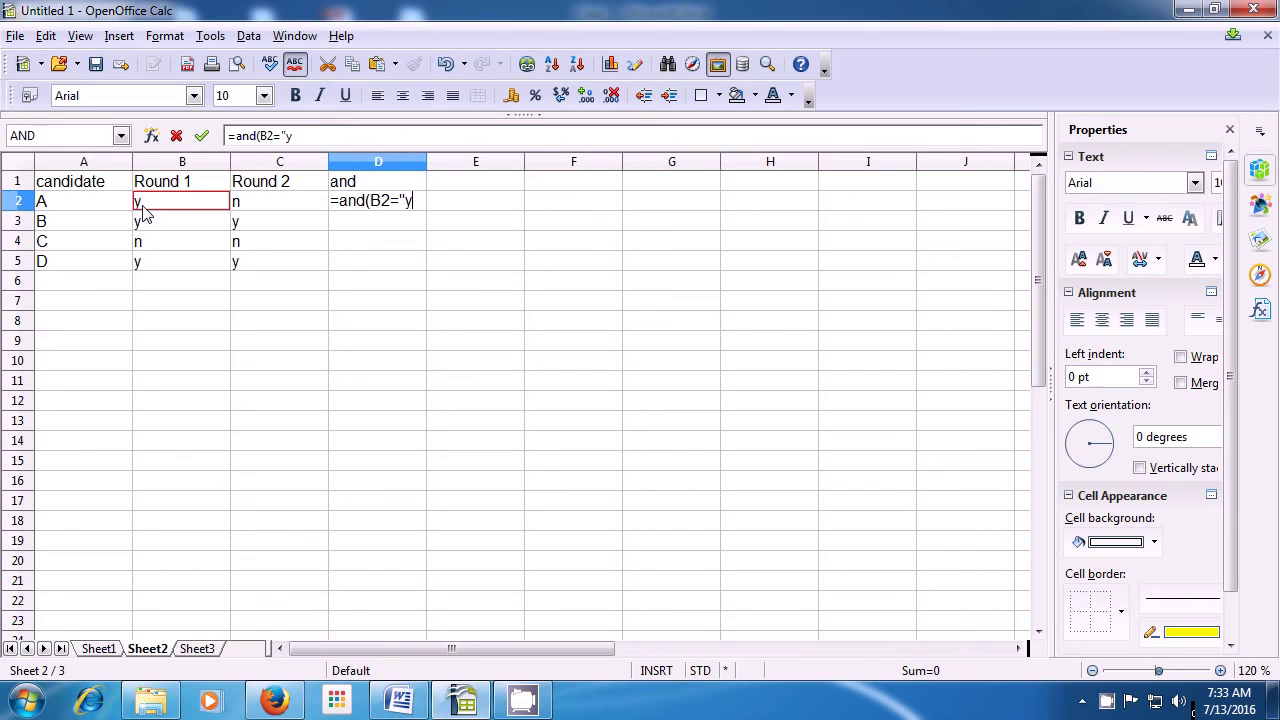
pyautogui.write('"')
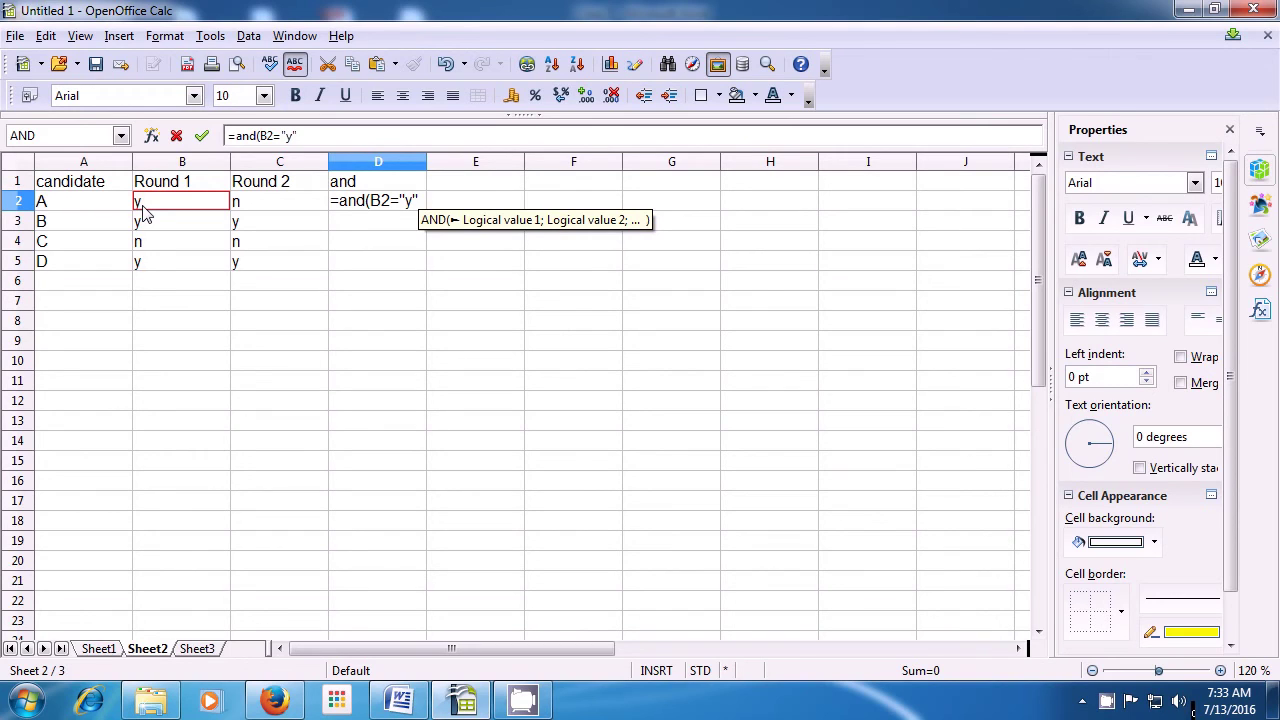
pyautogui.write(';')
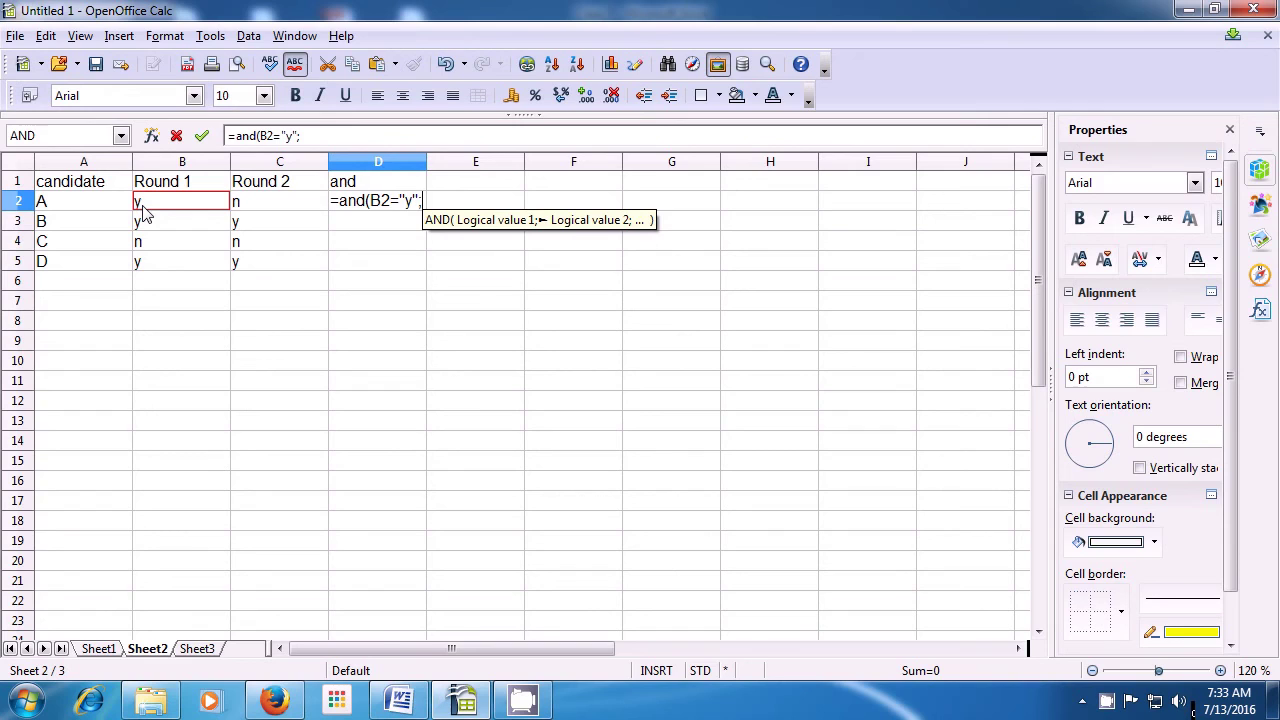
pyautogui.click(240, 208)
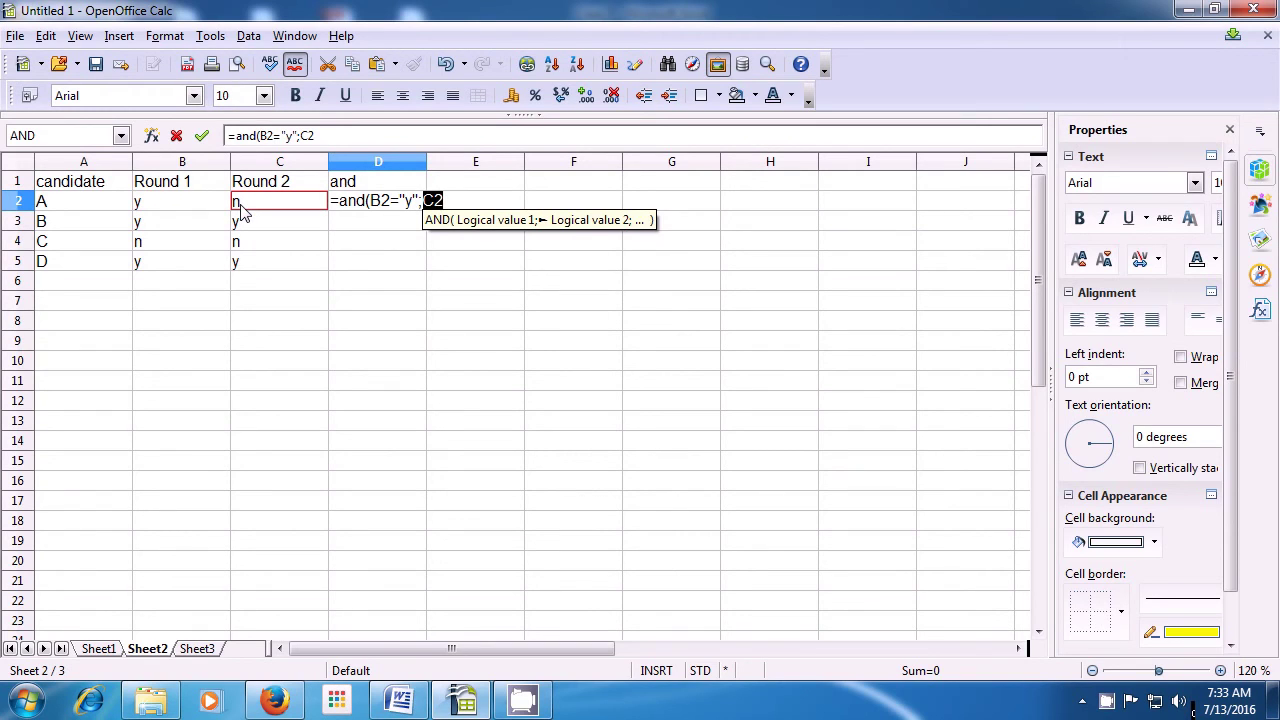
pyautogui.write('=')
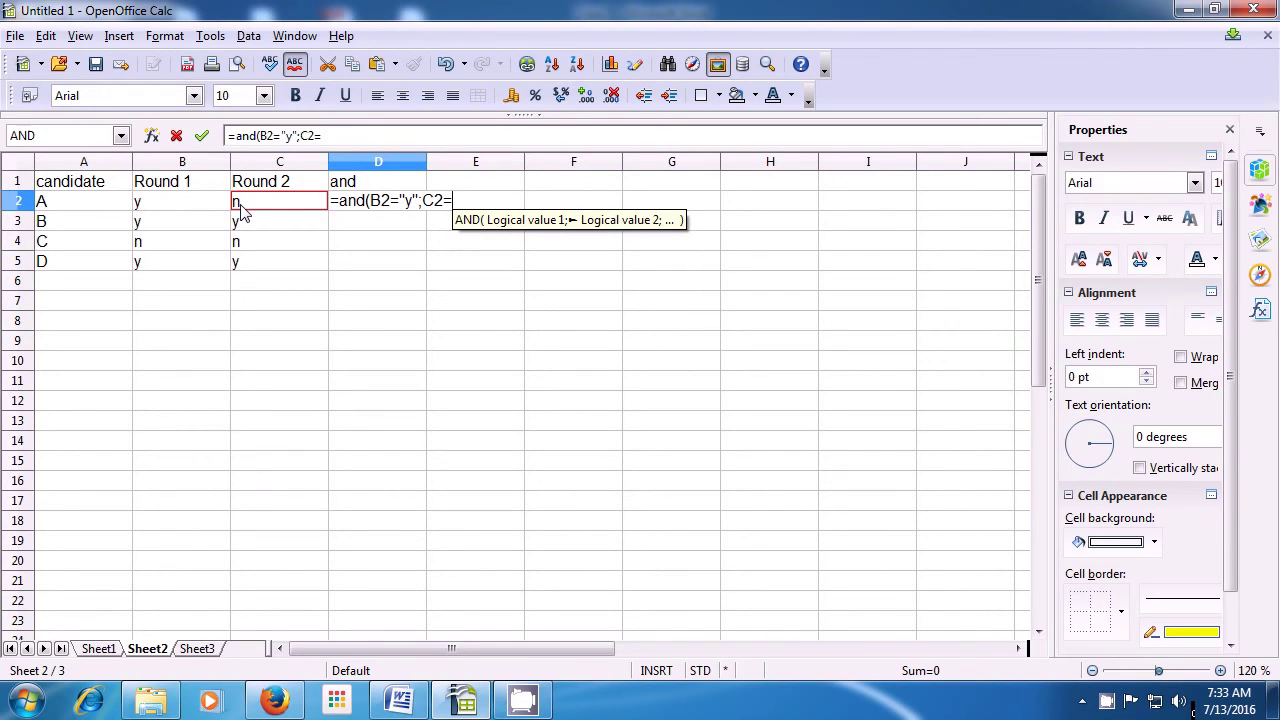
pyautogui.write('"')
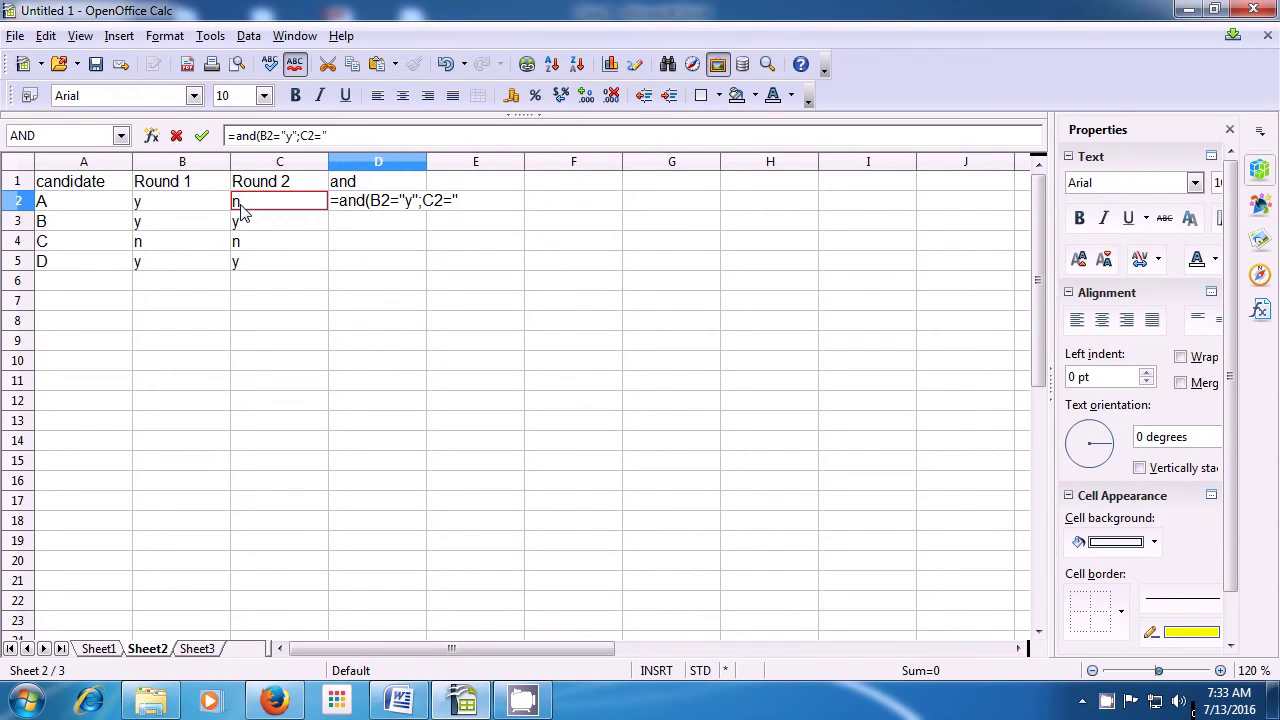
pyautogui.write('y"')
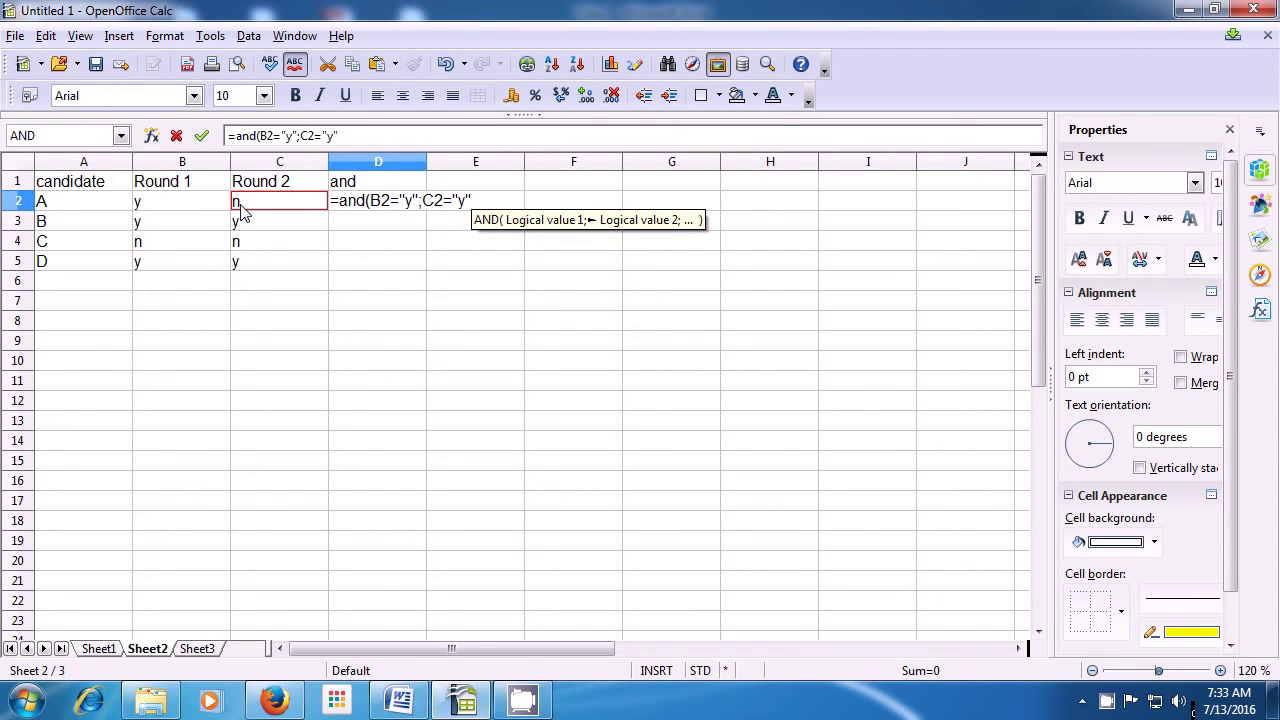
pyautogui.write(')')
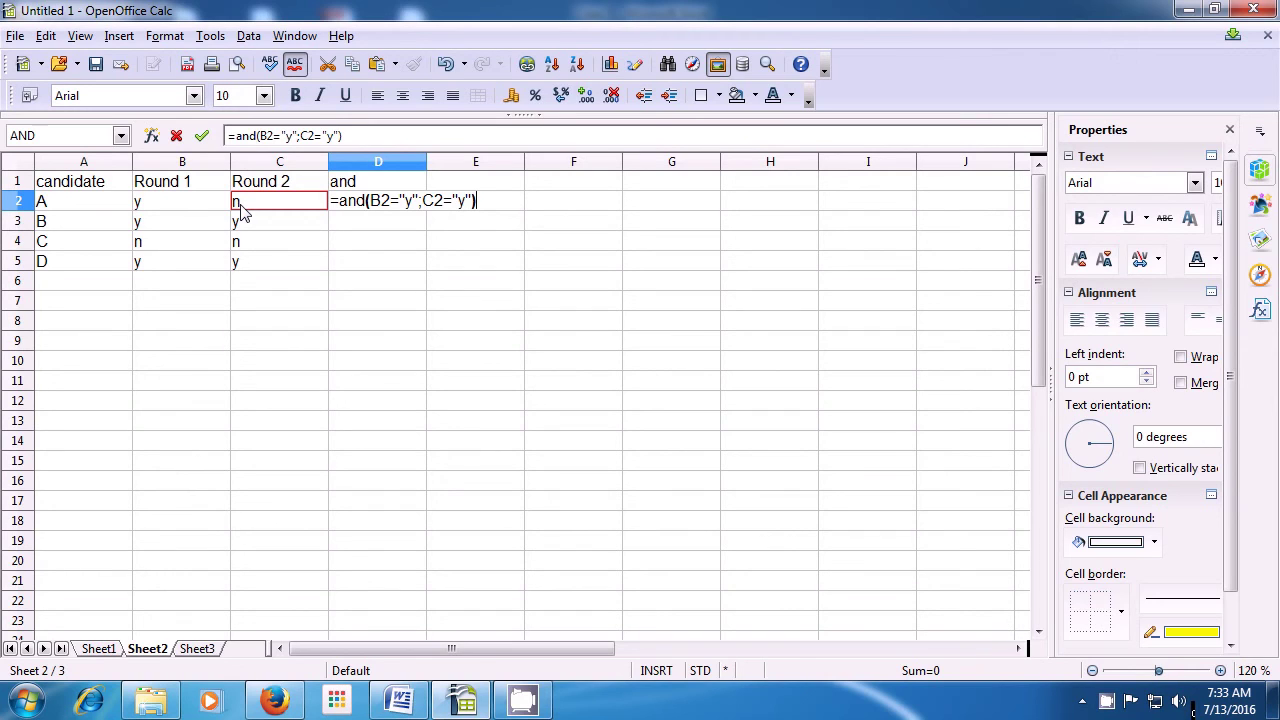
pyautogui.press('Return')
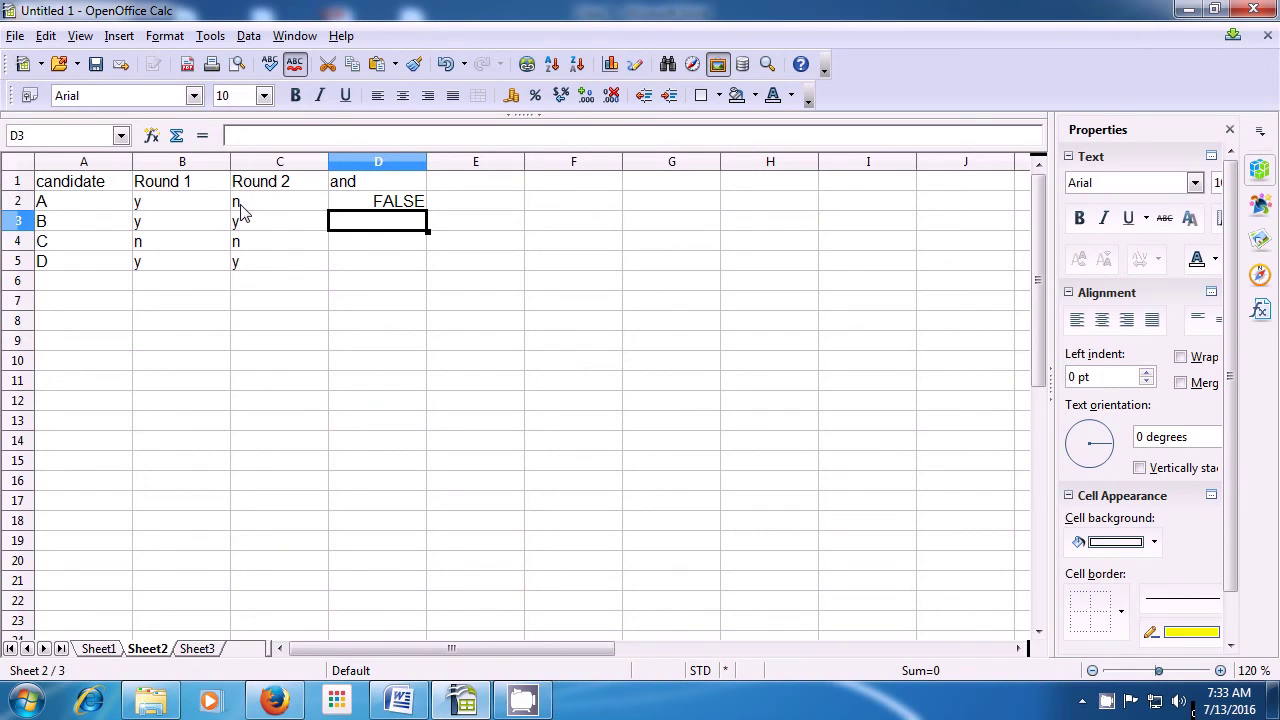
pyautogui.doubleClick(352, 200)
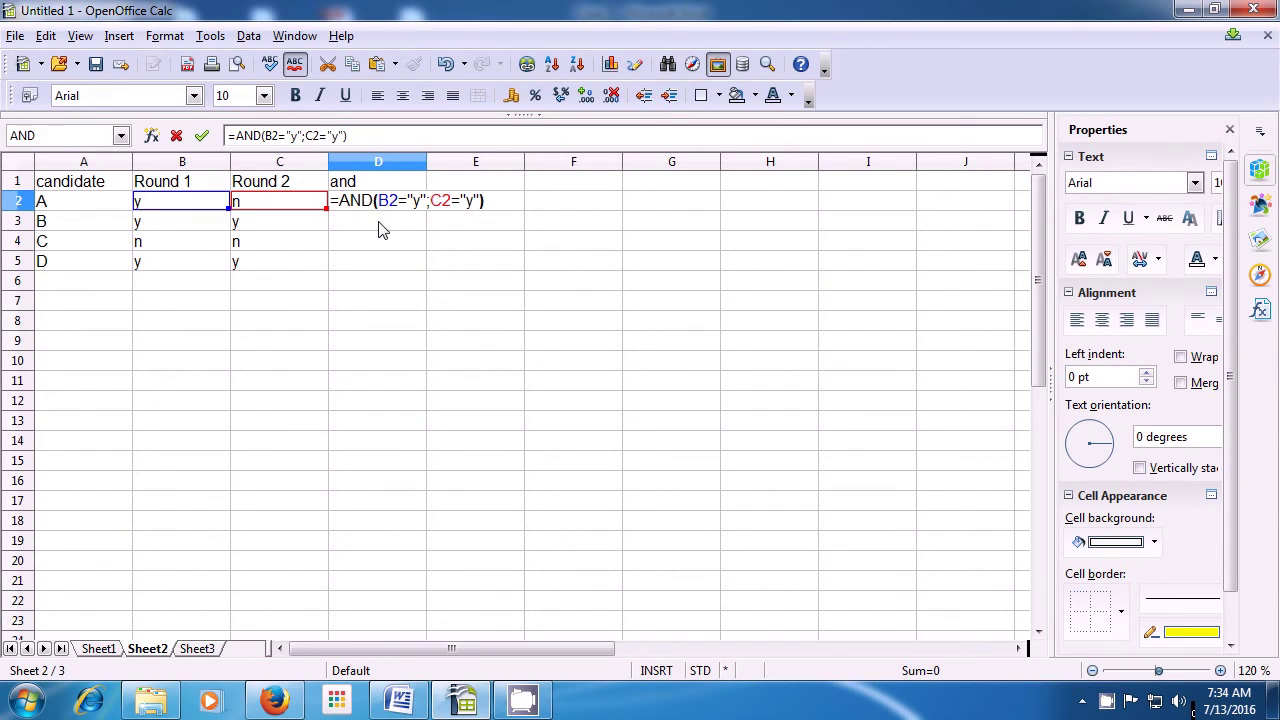
pyautogui.press('Return')
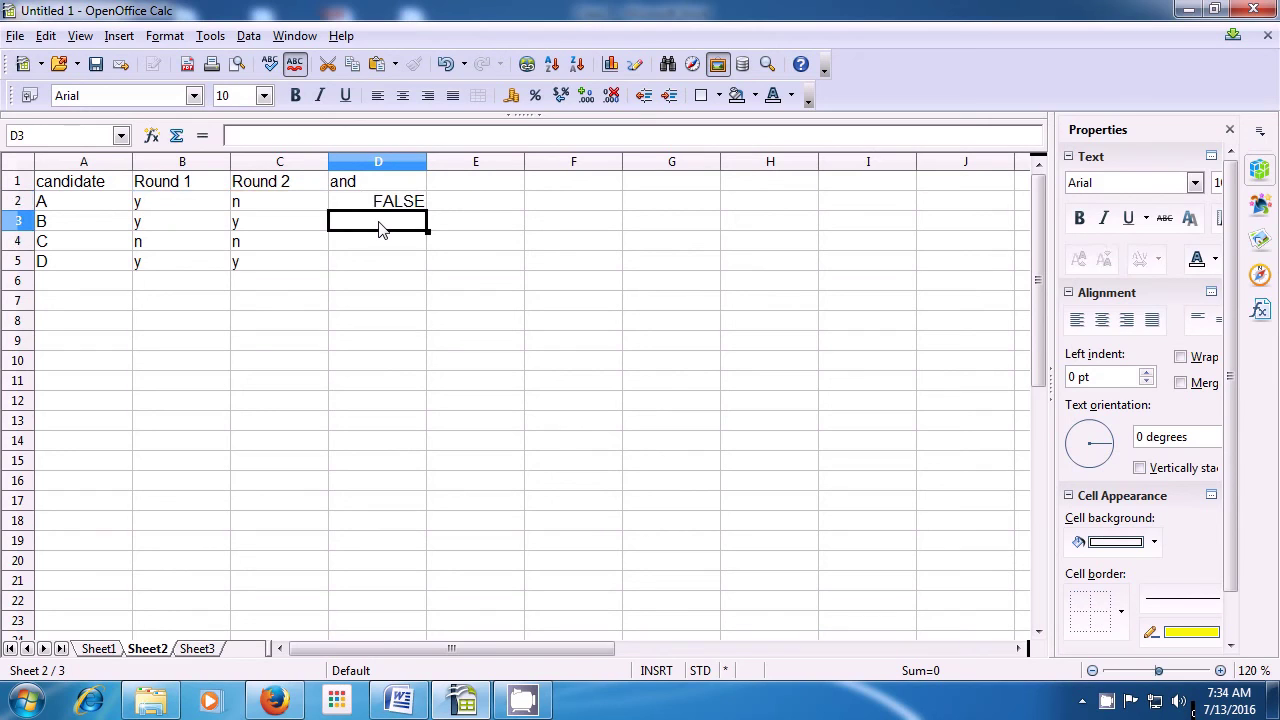
# Enter the formula =AND(B3="y";C3="y") in cell D3 to check both rounds for candidate B
pyautogui.write('=')
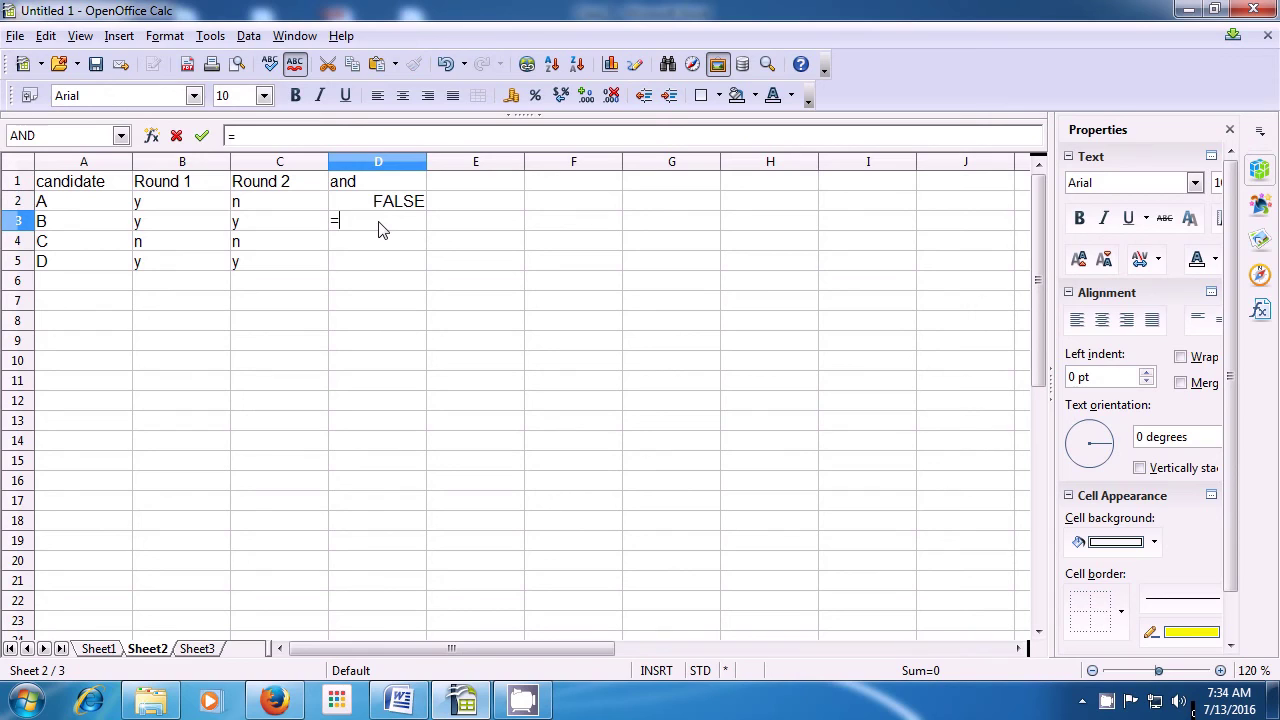
pyautogui.write('and')
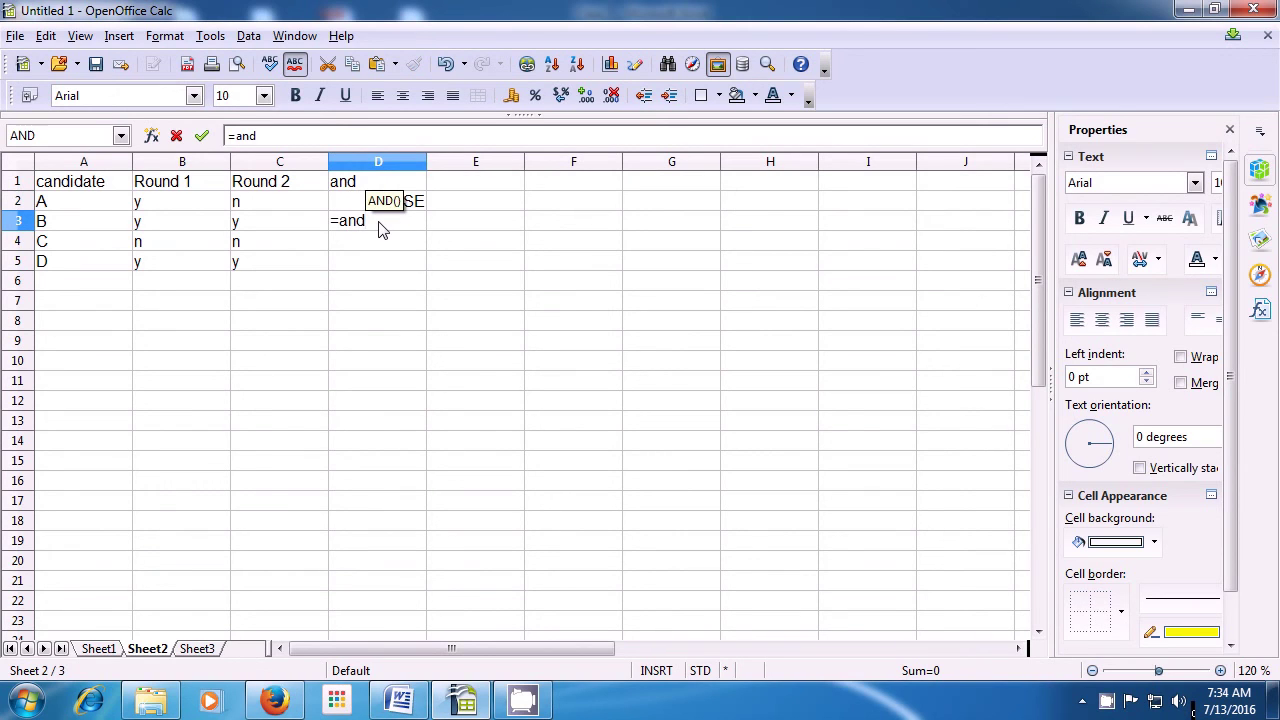
pyautogui.write('(')
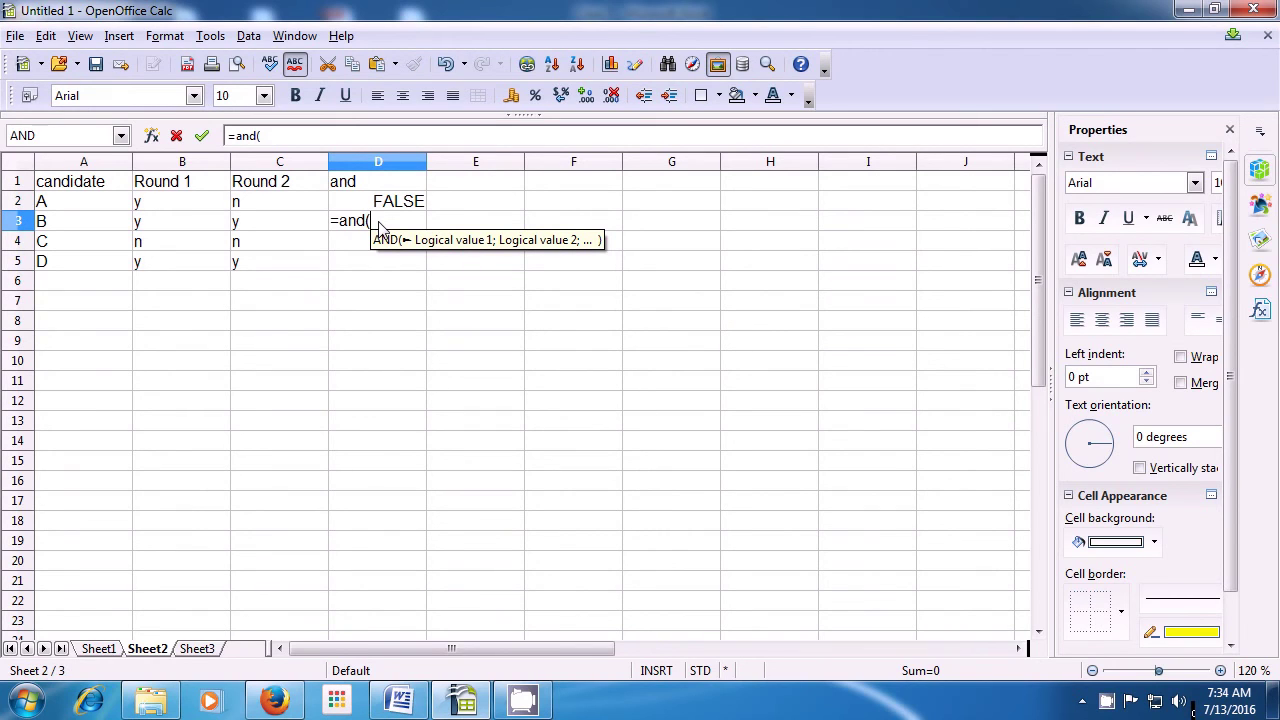
pyautogui.click(145, 228)
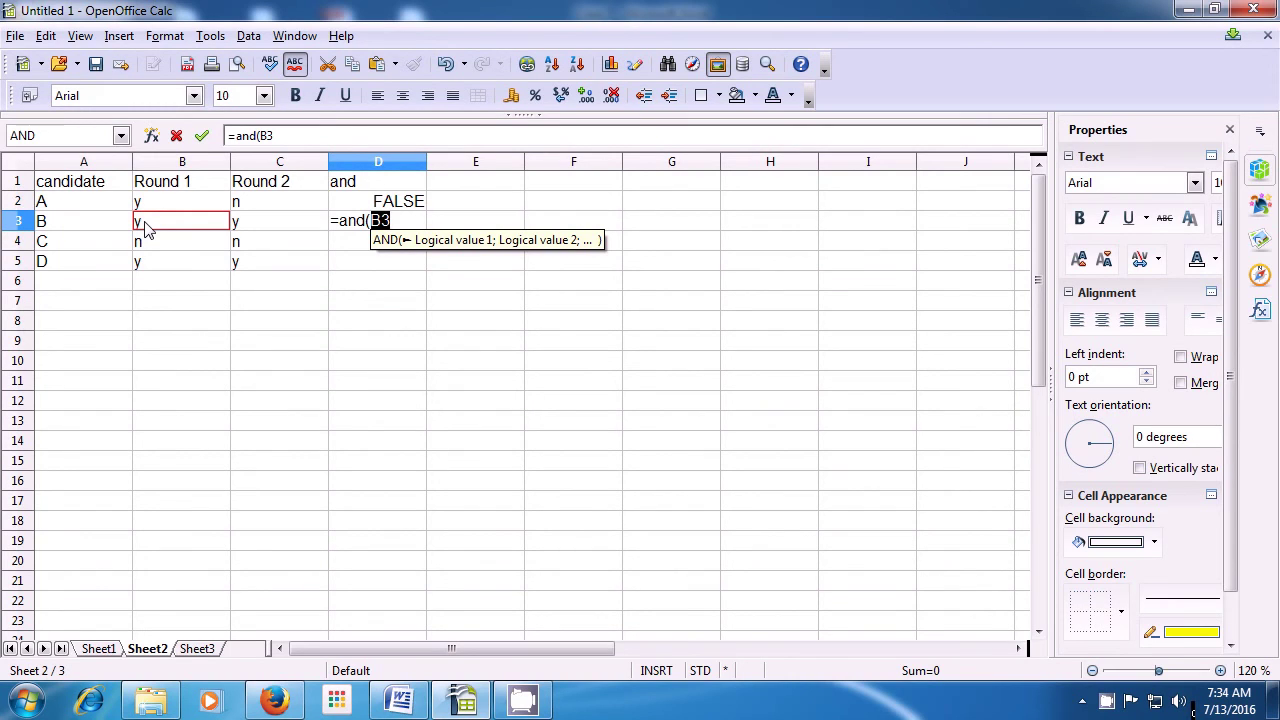
pyautogui.write('=')
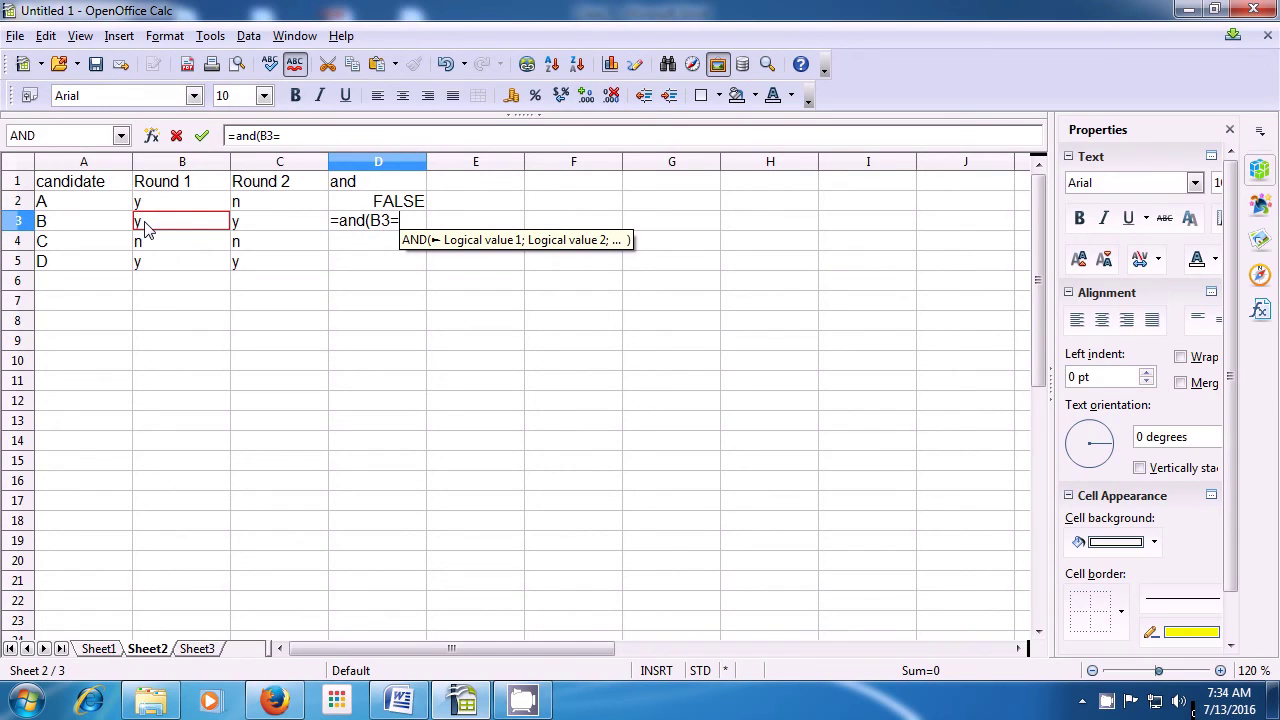
pyautogui.write('"')
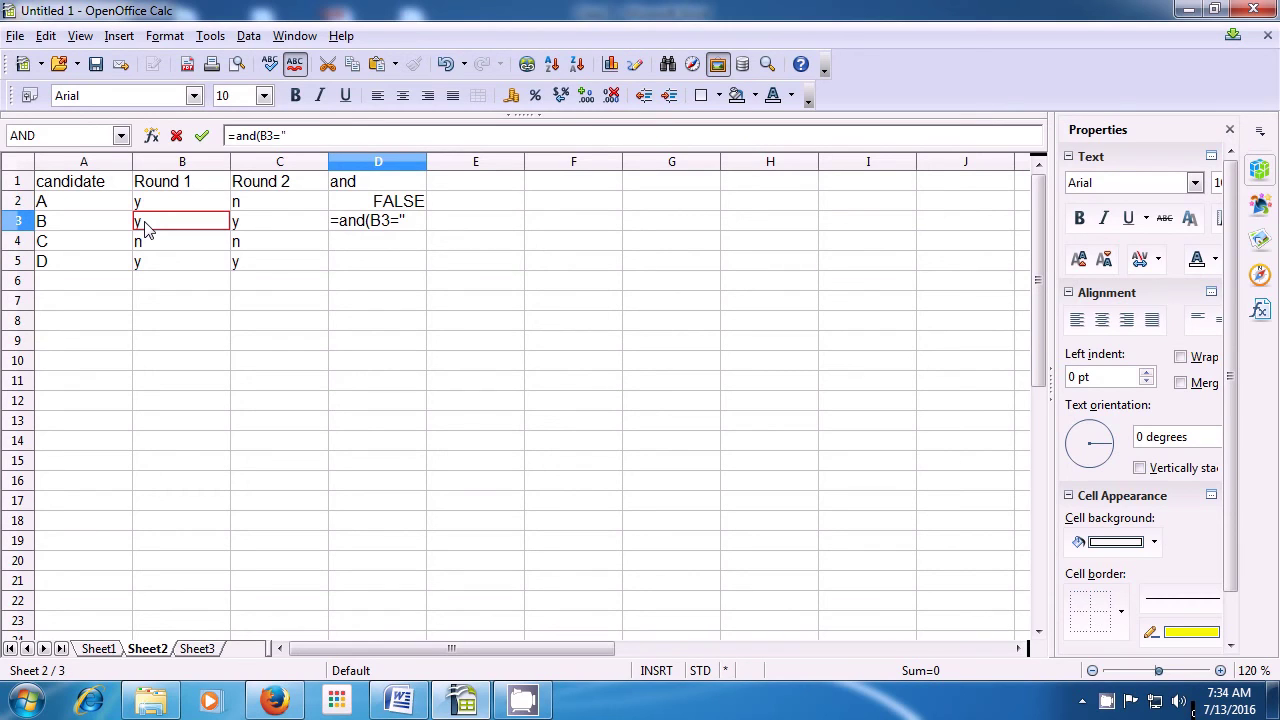
pyautogui.write('y"')
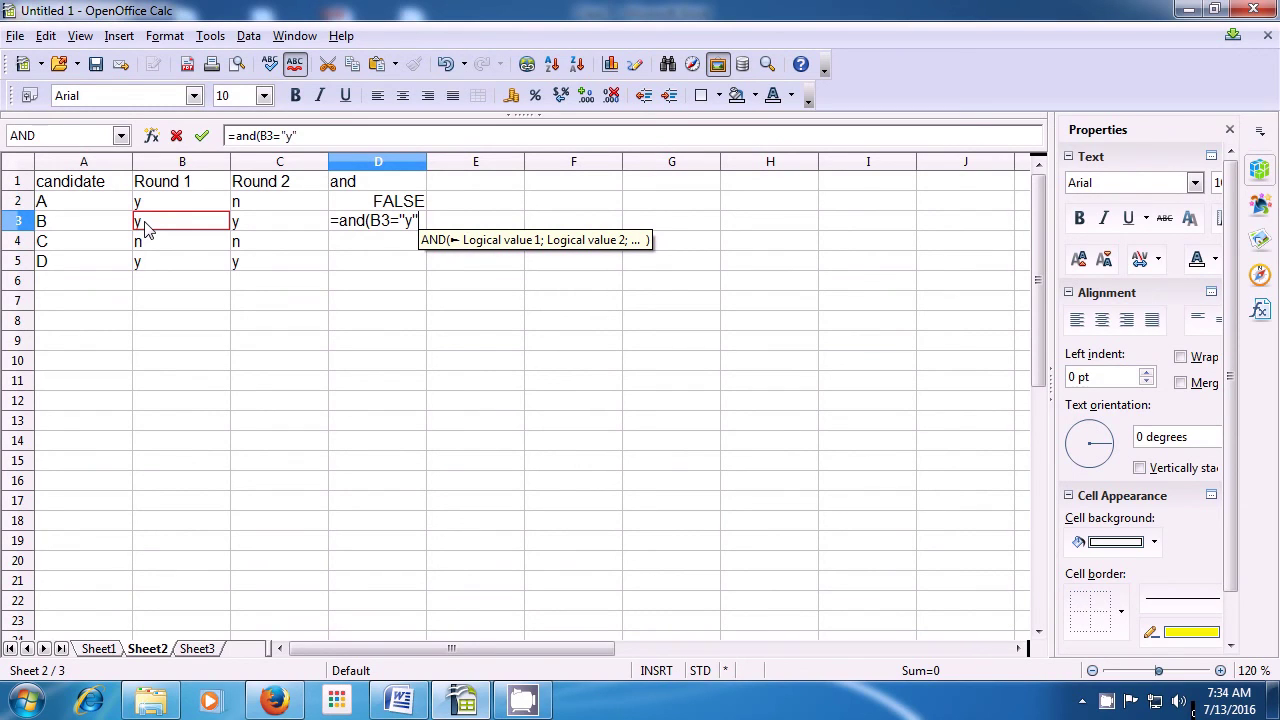
pyautogui.write(';')
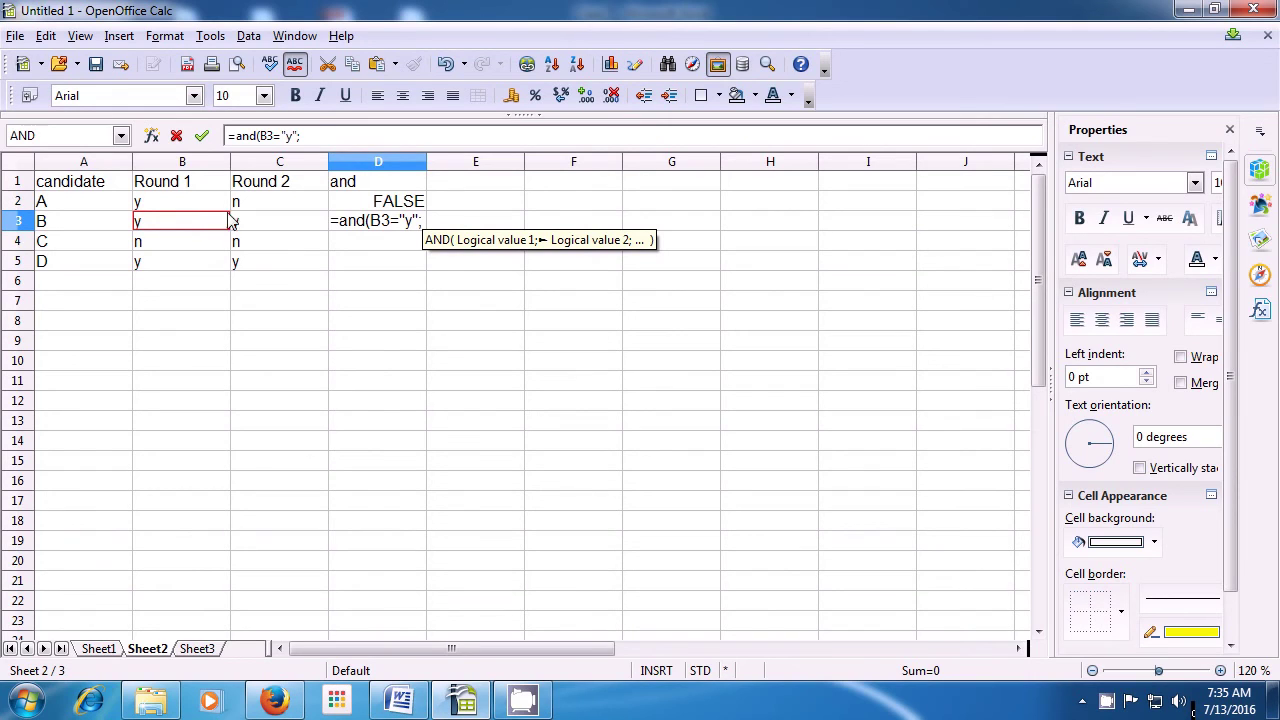
pyautogui.click(278, 227)
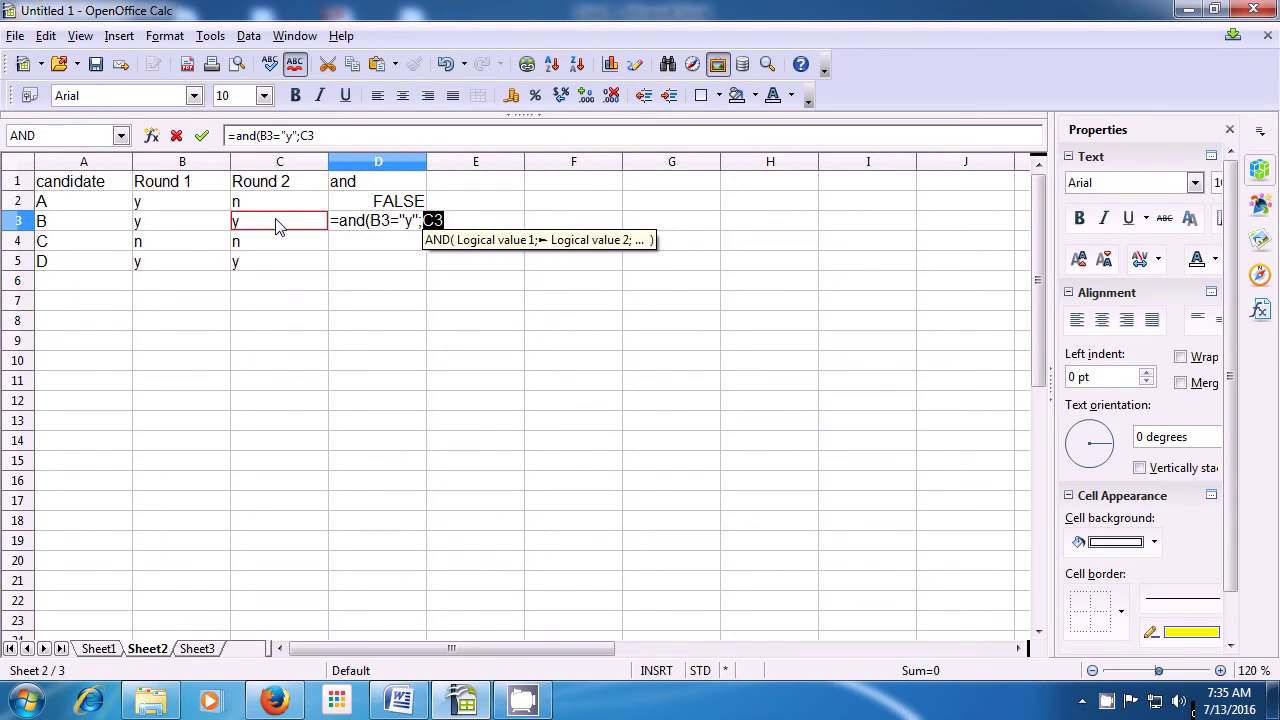
pyautogui.write('=')
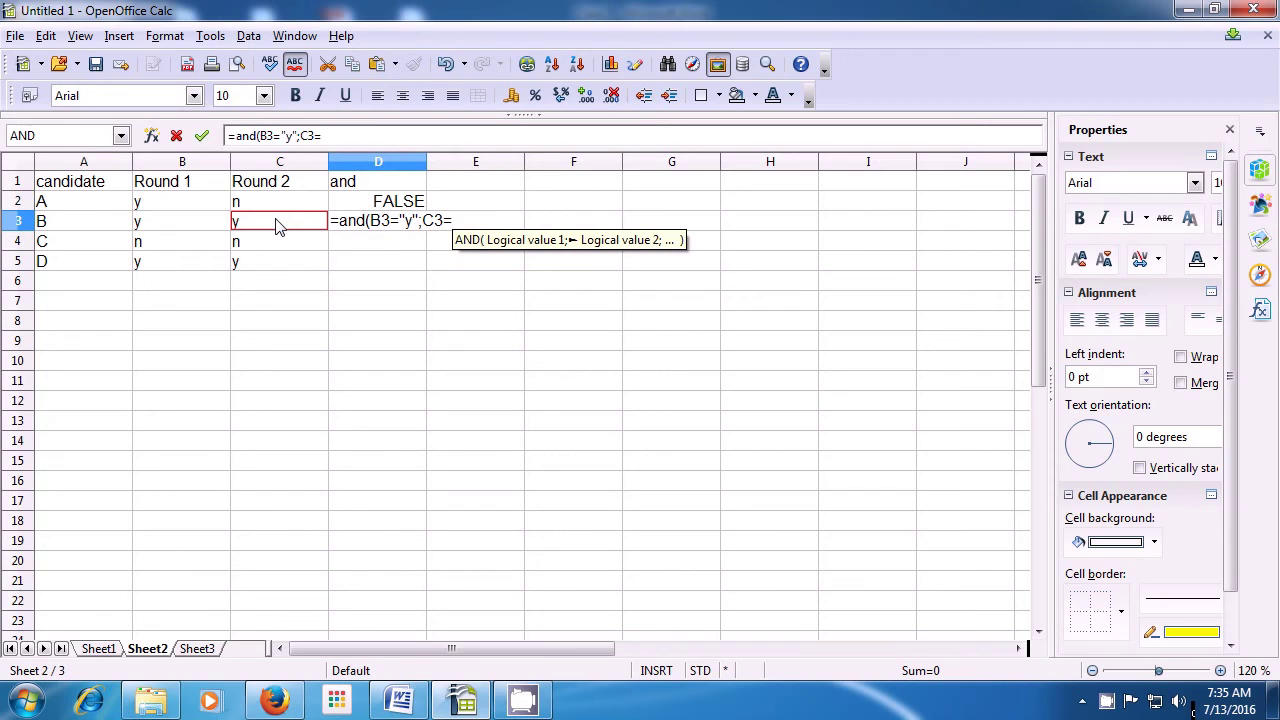
pyautogui.write('"')
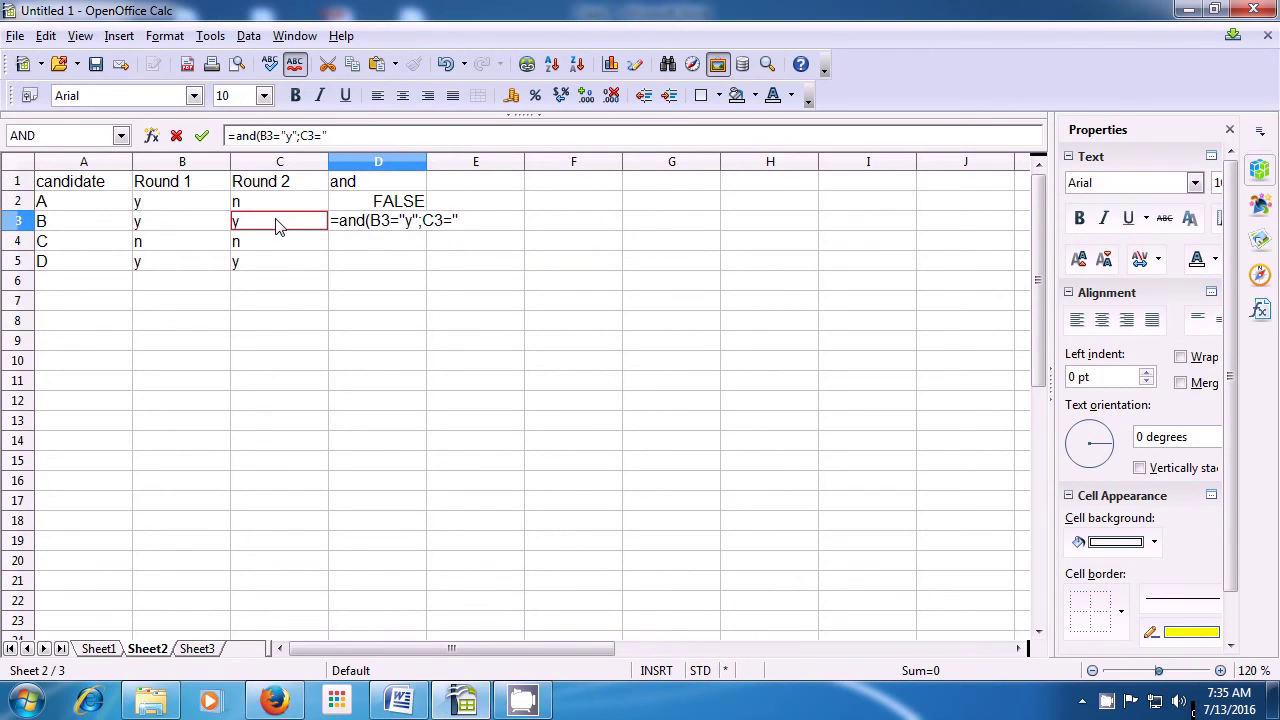
pyautogui.write('y"')
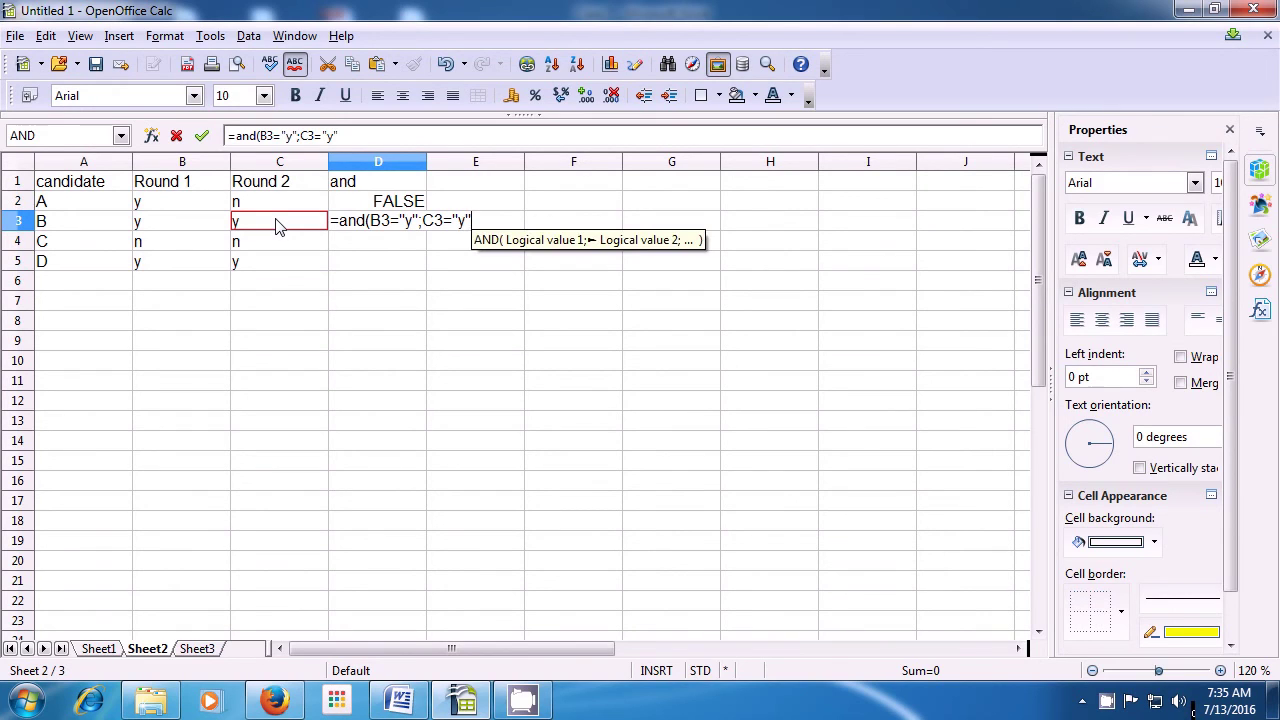
pyautogui.write(')')
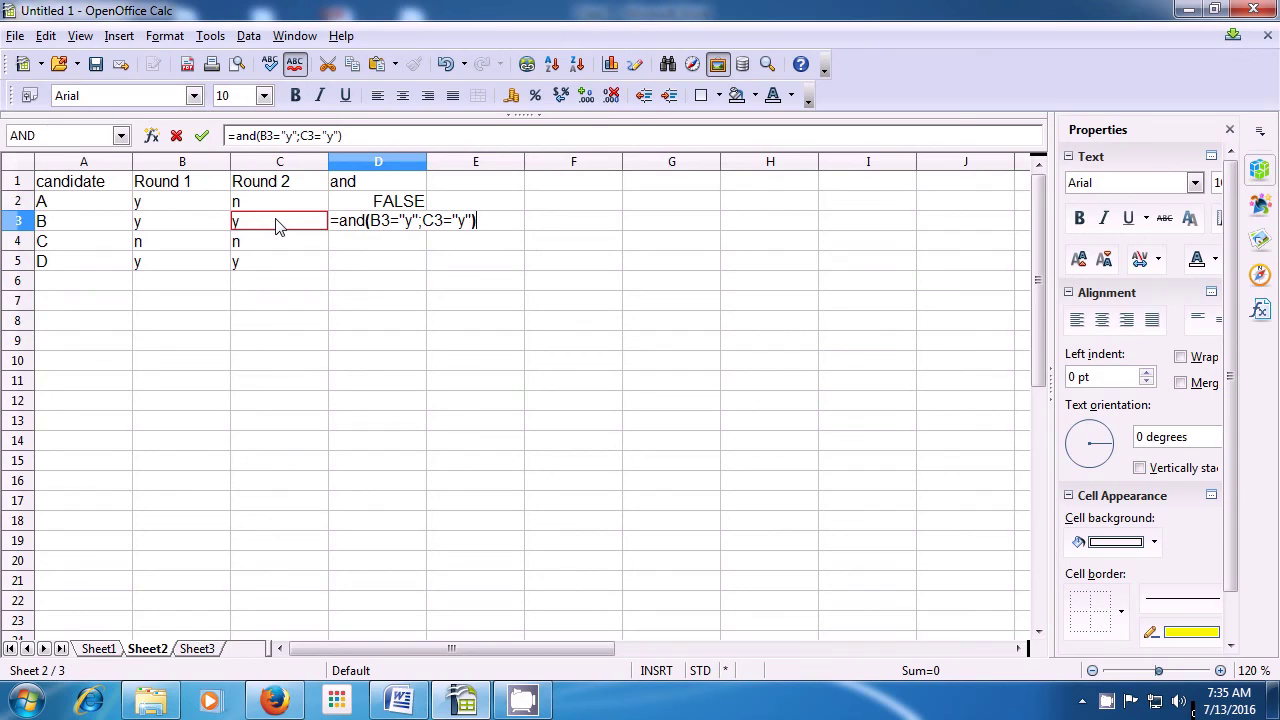
pyautogui.press('Return')
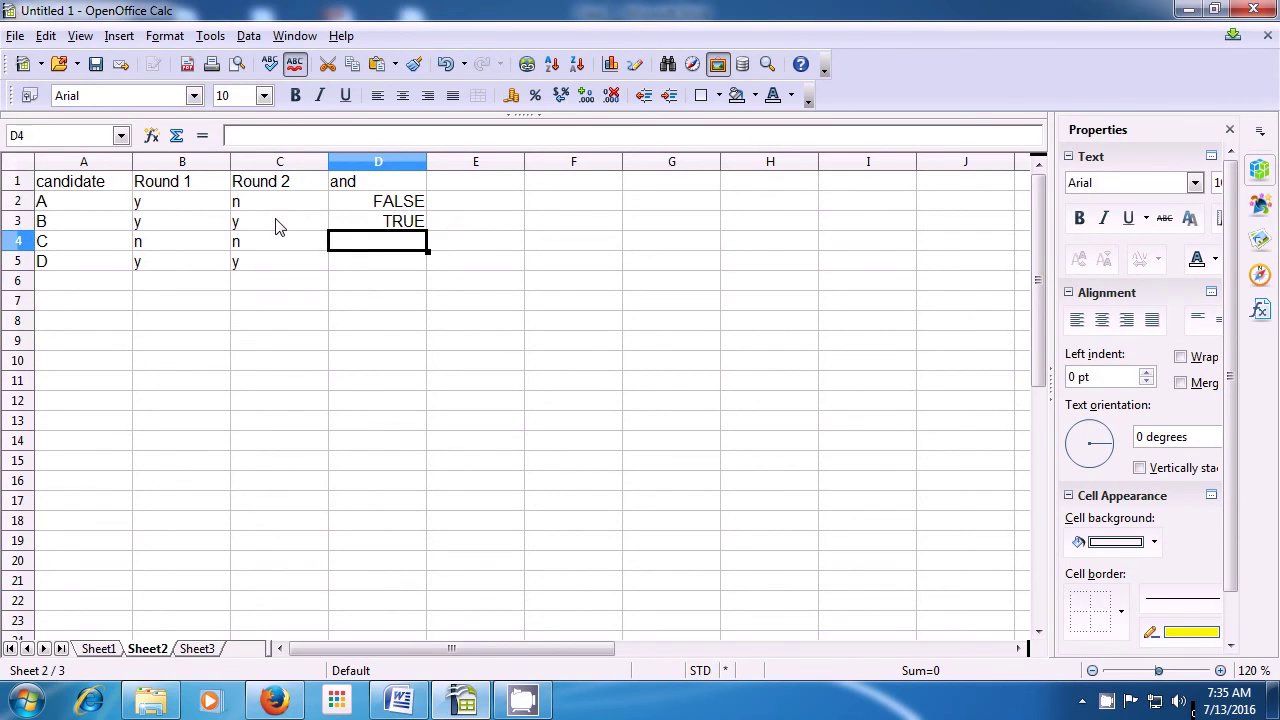
# Open the AND formula in cell D3 to review its two round conditions, and close it again
pyautogui.doubleClick(407, 228)
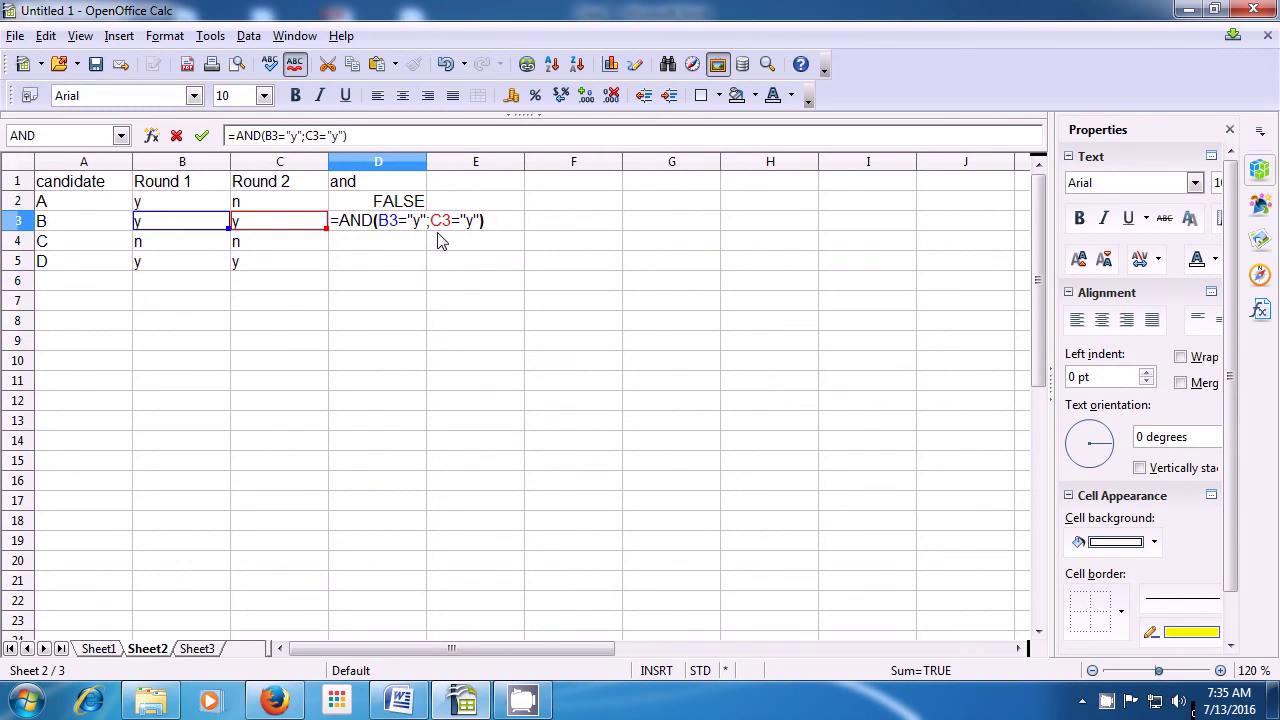
pyautogui.press('Return')
pyautogui.write('=')
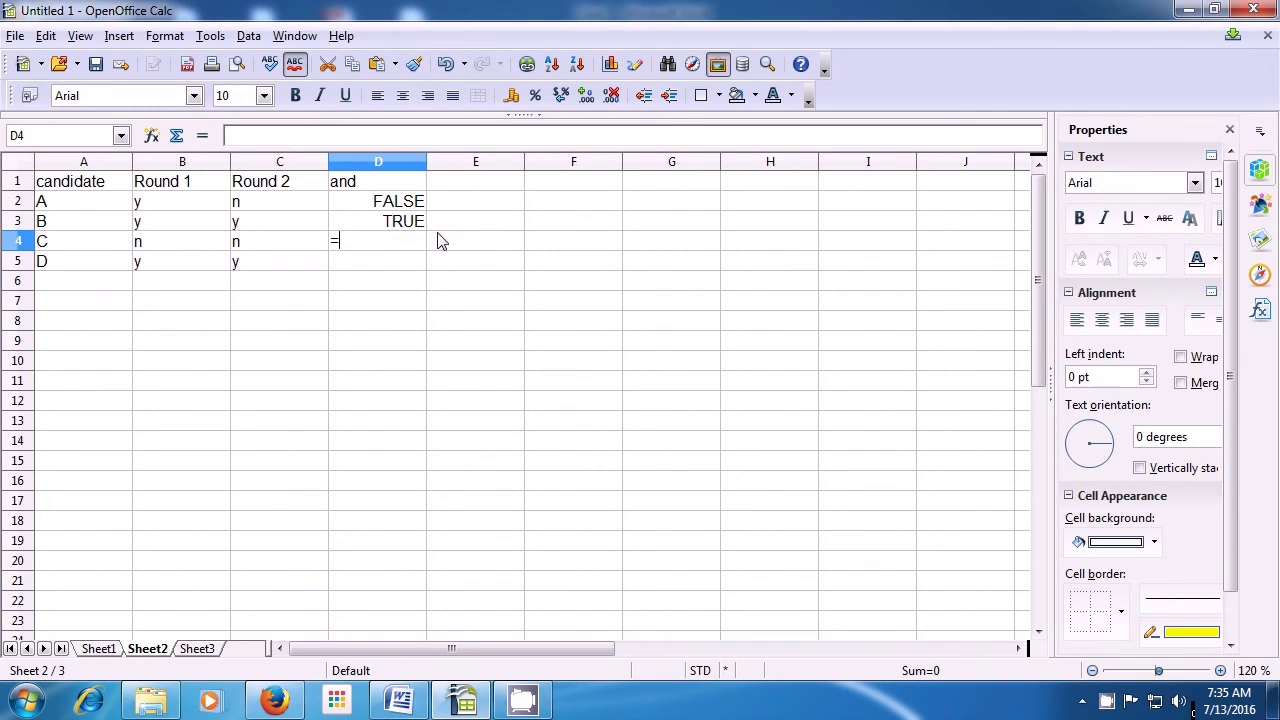
pyautogui.press('BackSpace')
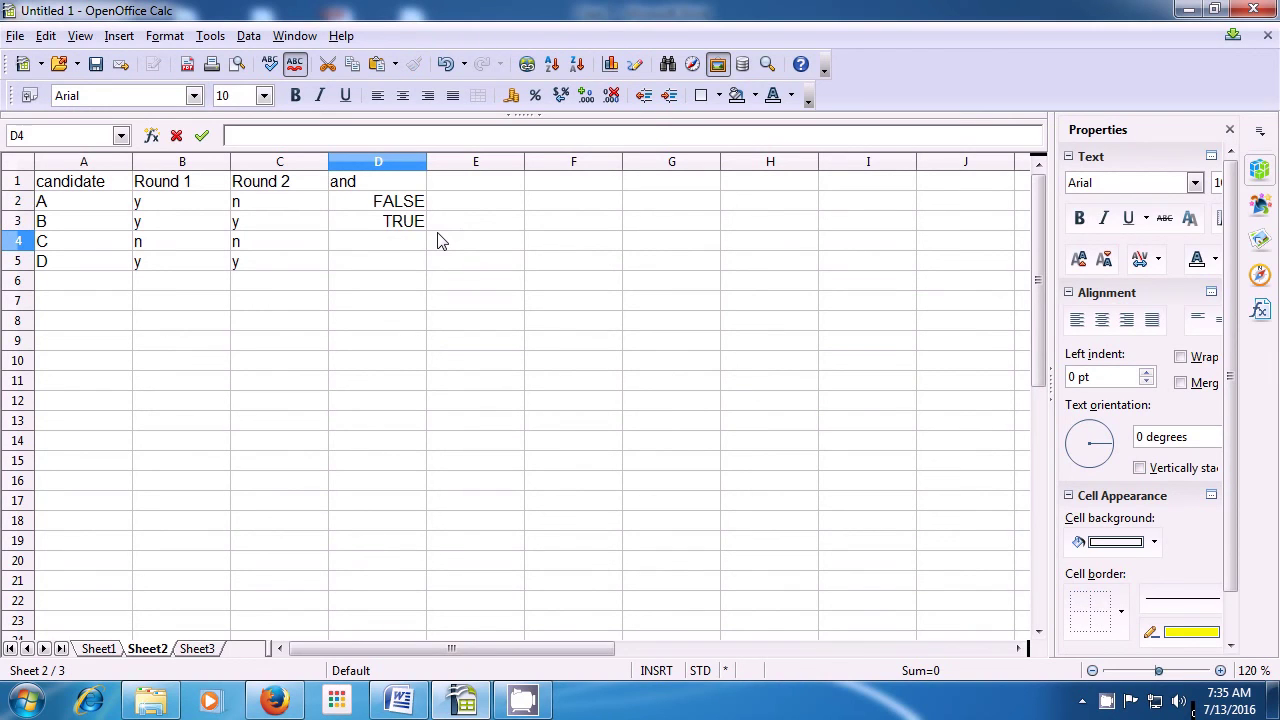
# Fill the AND formula from D3 down to D5 for candidates C and D, and deselect the range
pyautogui.click(415, 228)
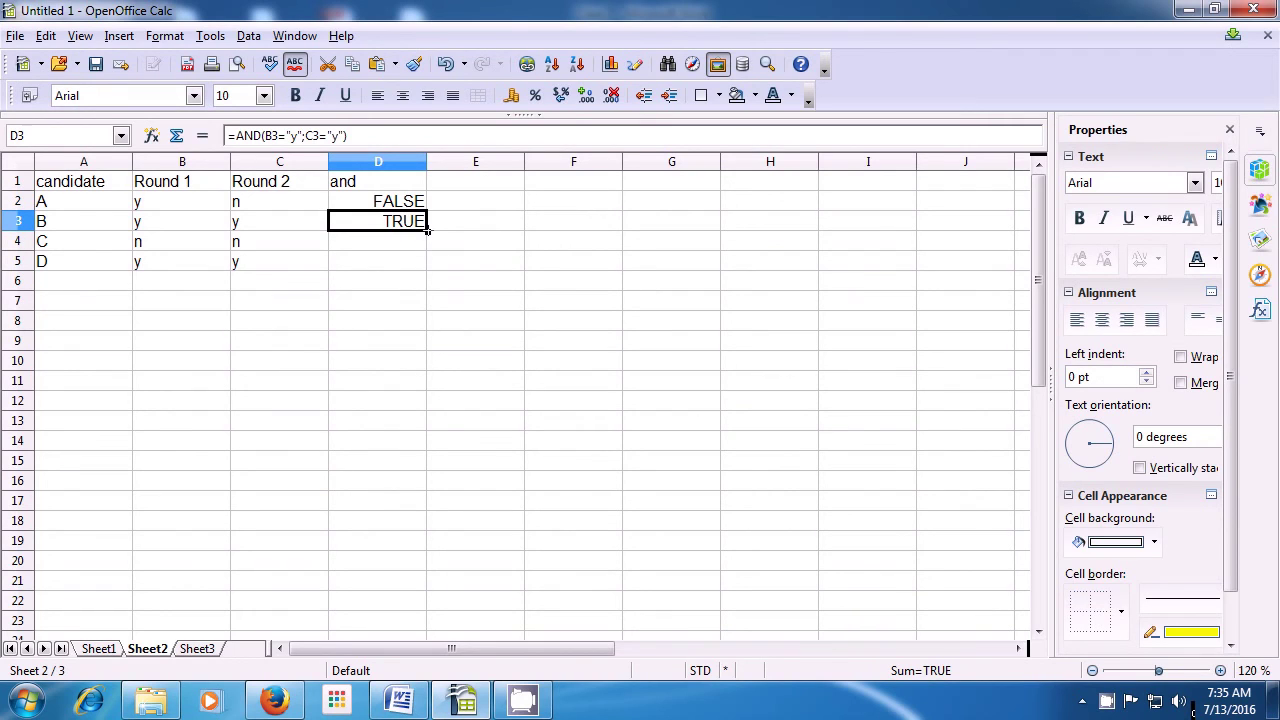
pyautogui.moveTo(427, 230); pyautogui.dragTo(430, 262)
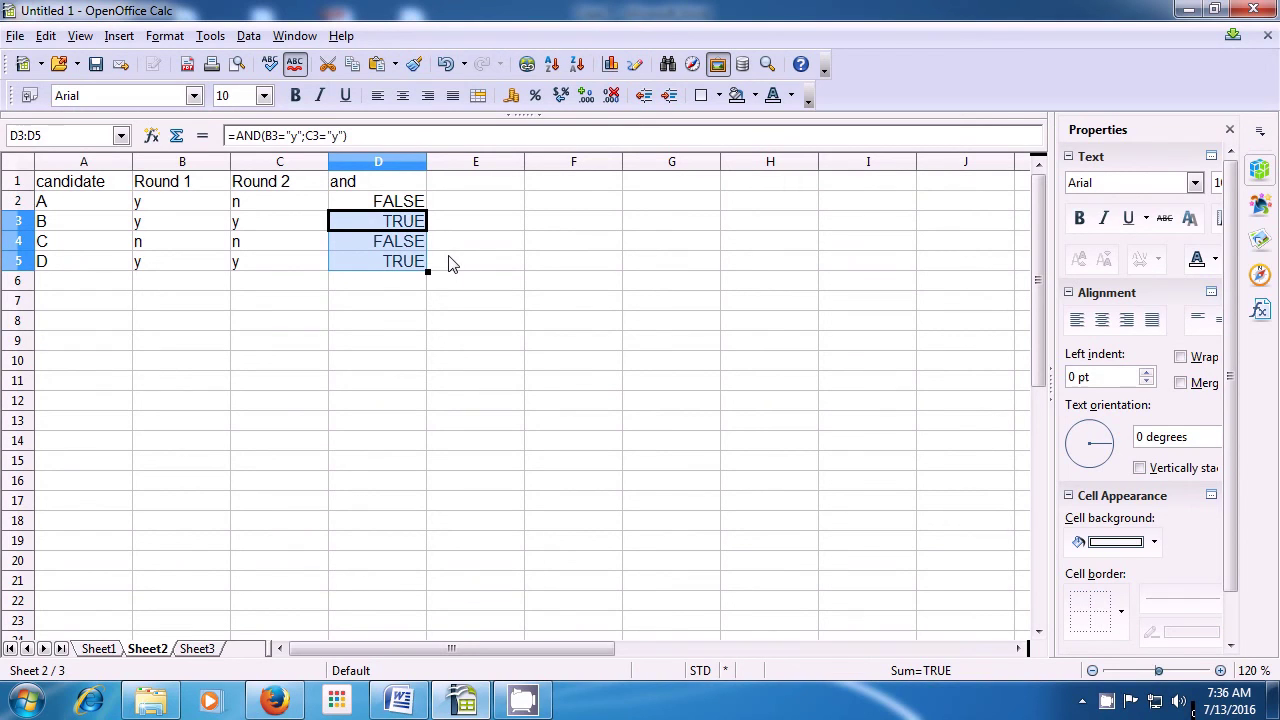
pyautogui.click(448, 262)
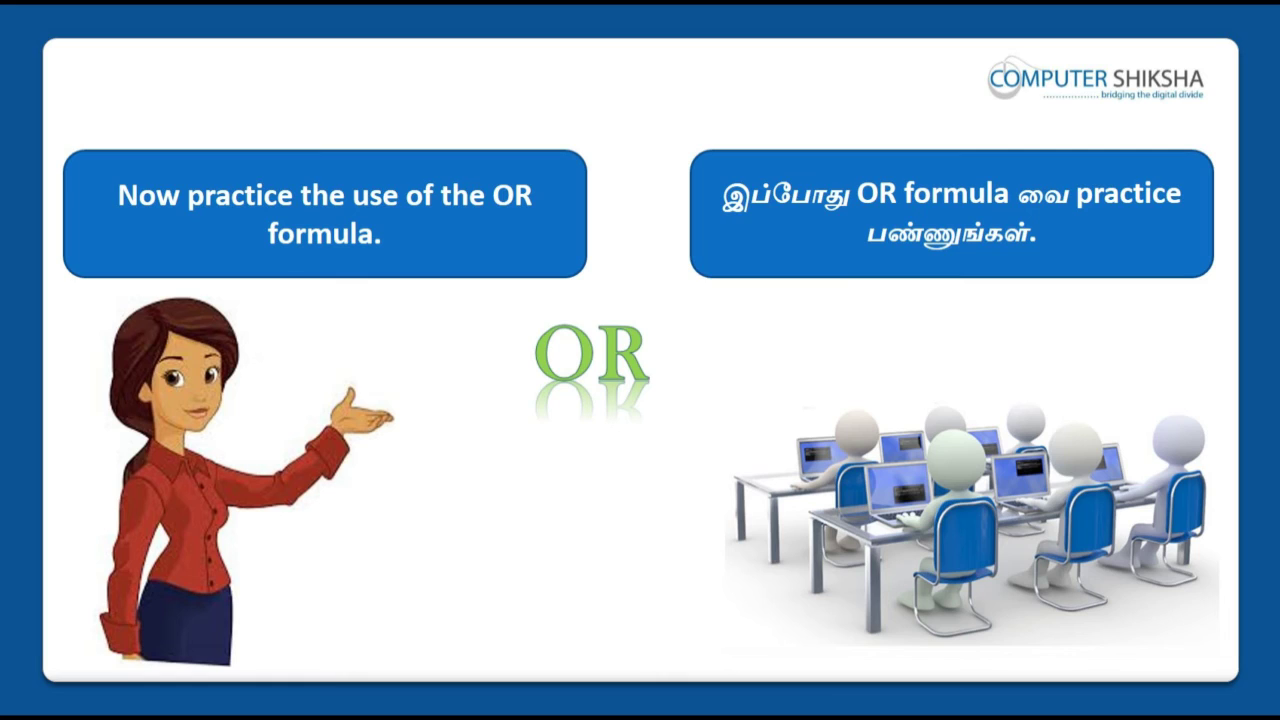
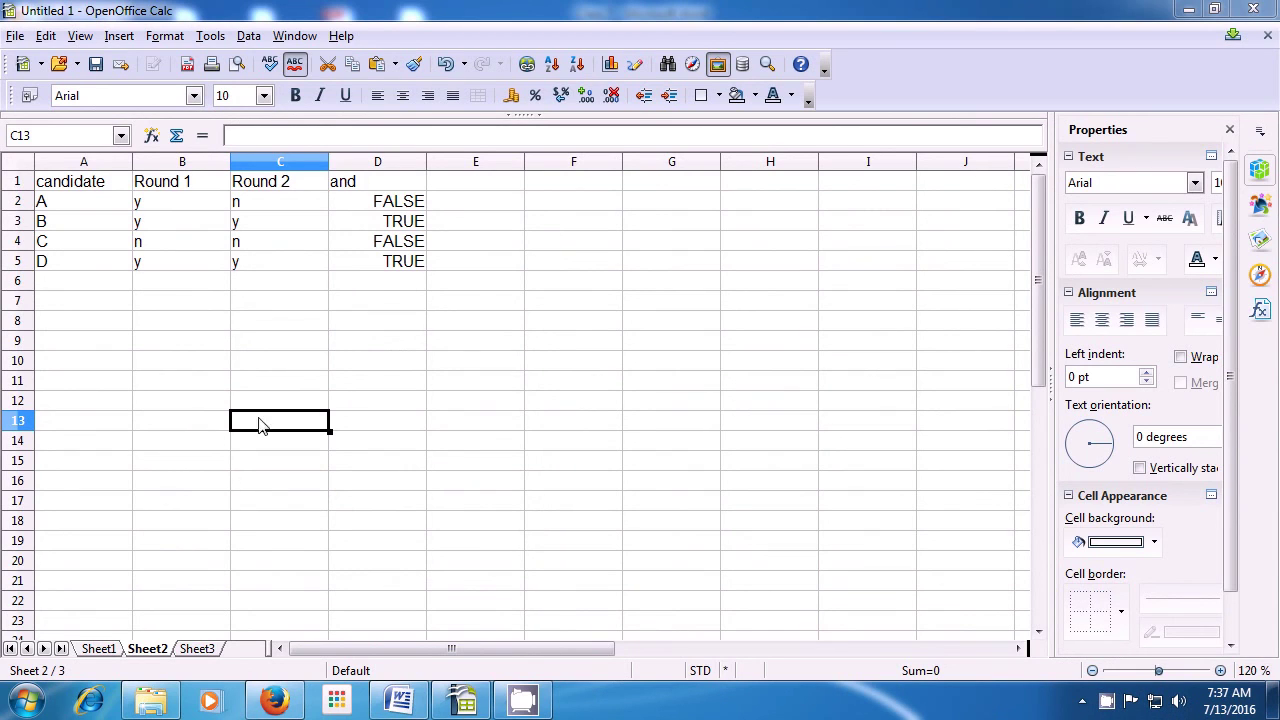
# Add the heading "or" in cell E1 and enter the formula =OR(B2="y";C2="y") in cell E2 for candidate A
pyautogui.click(476, 189)
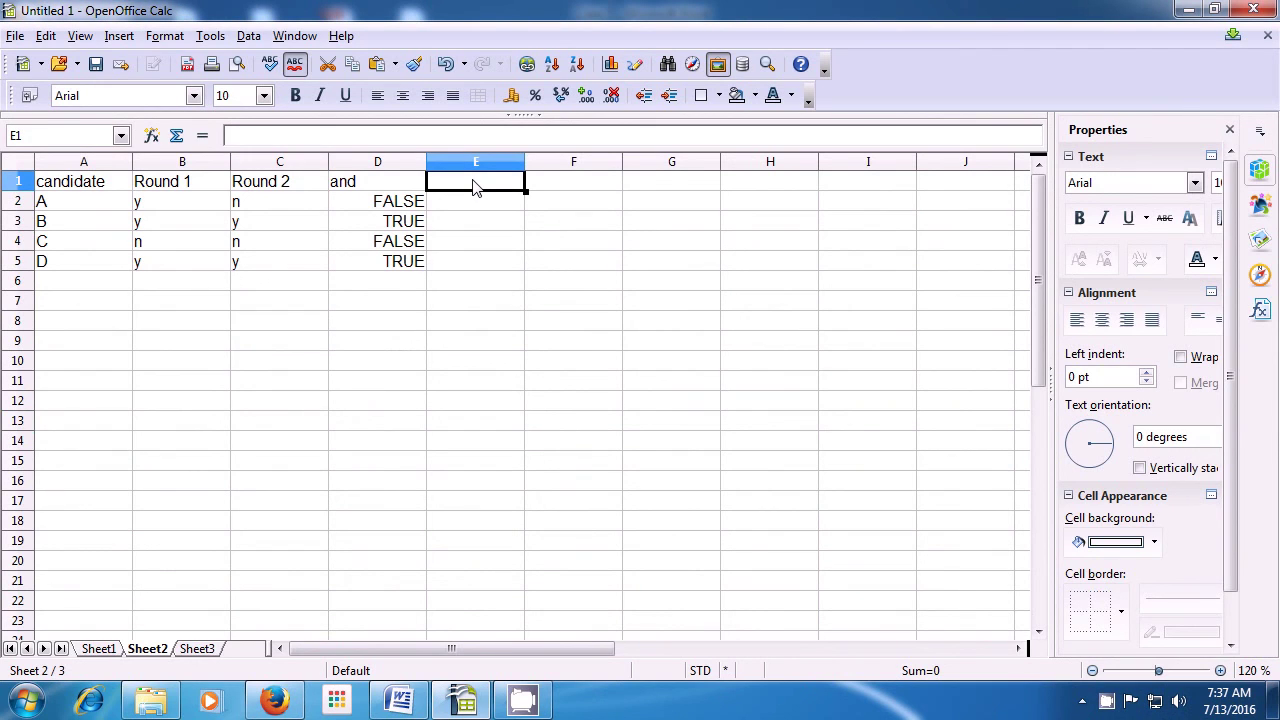
pyautogui.write('or')
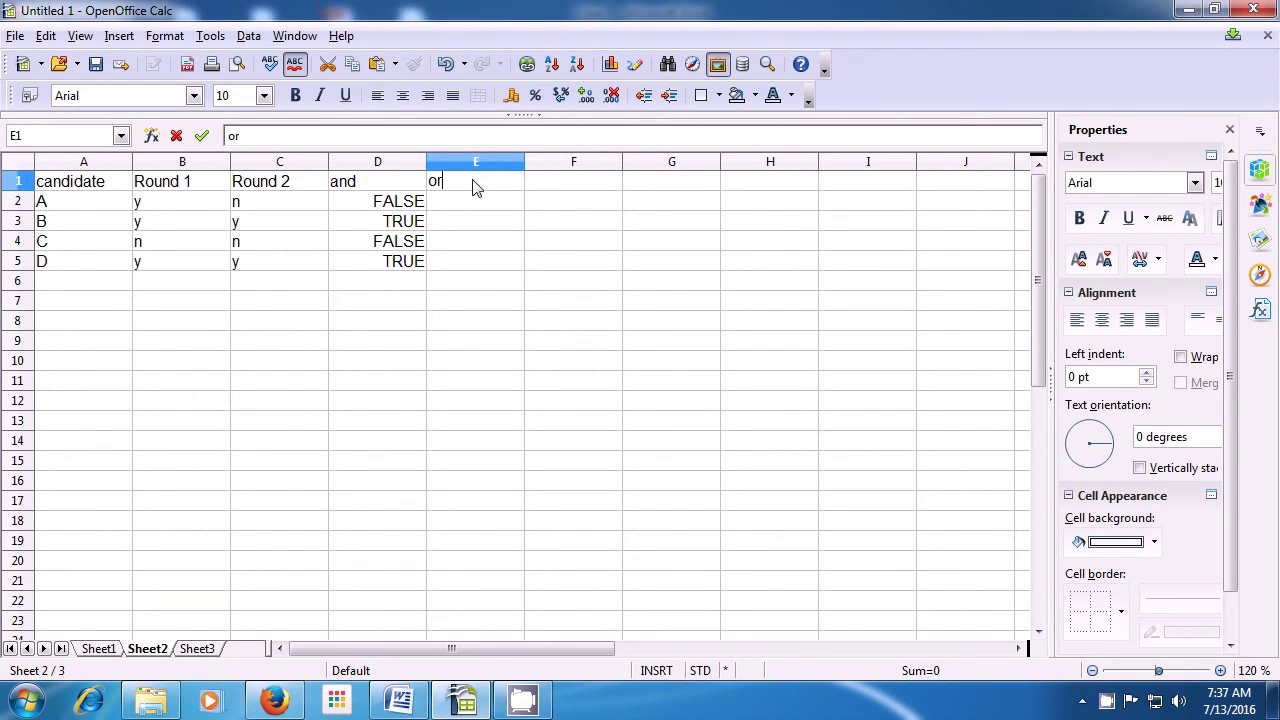
pyautogui.click(486, 203)
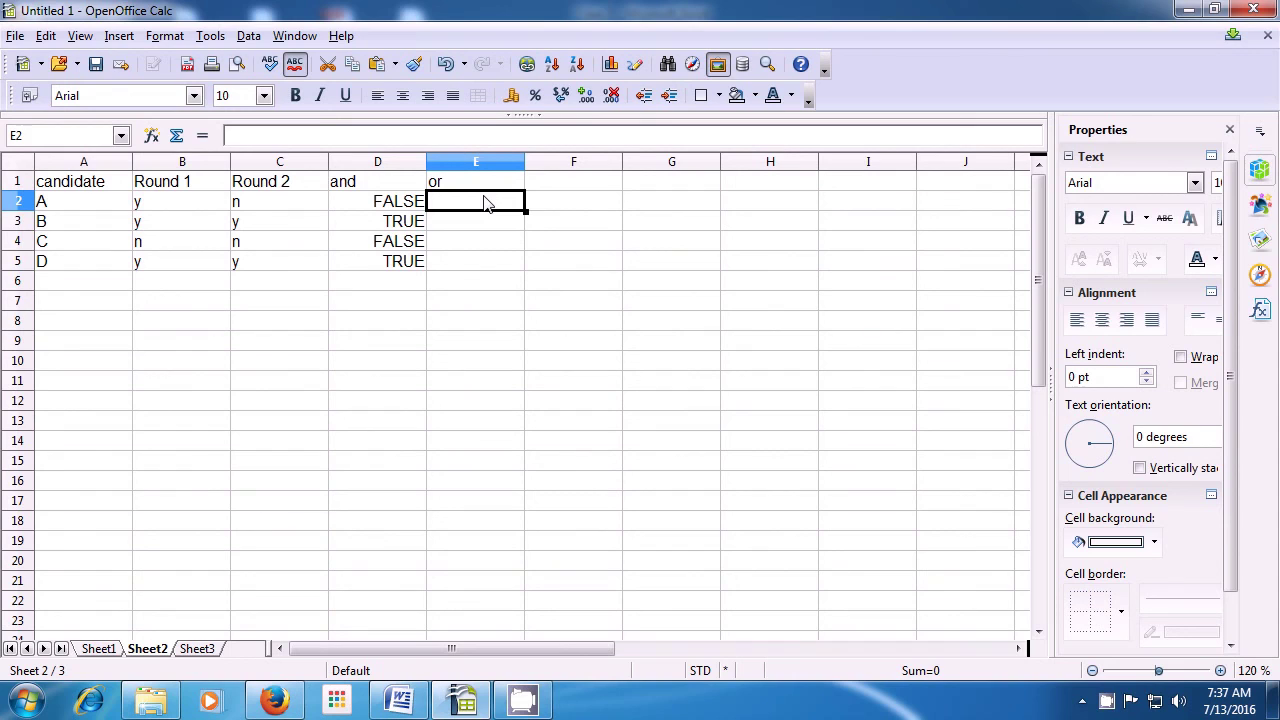
pyautogui.write('=')
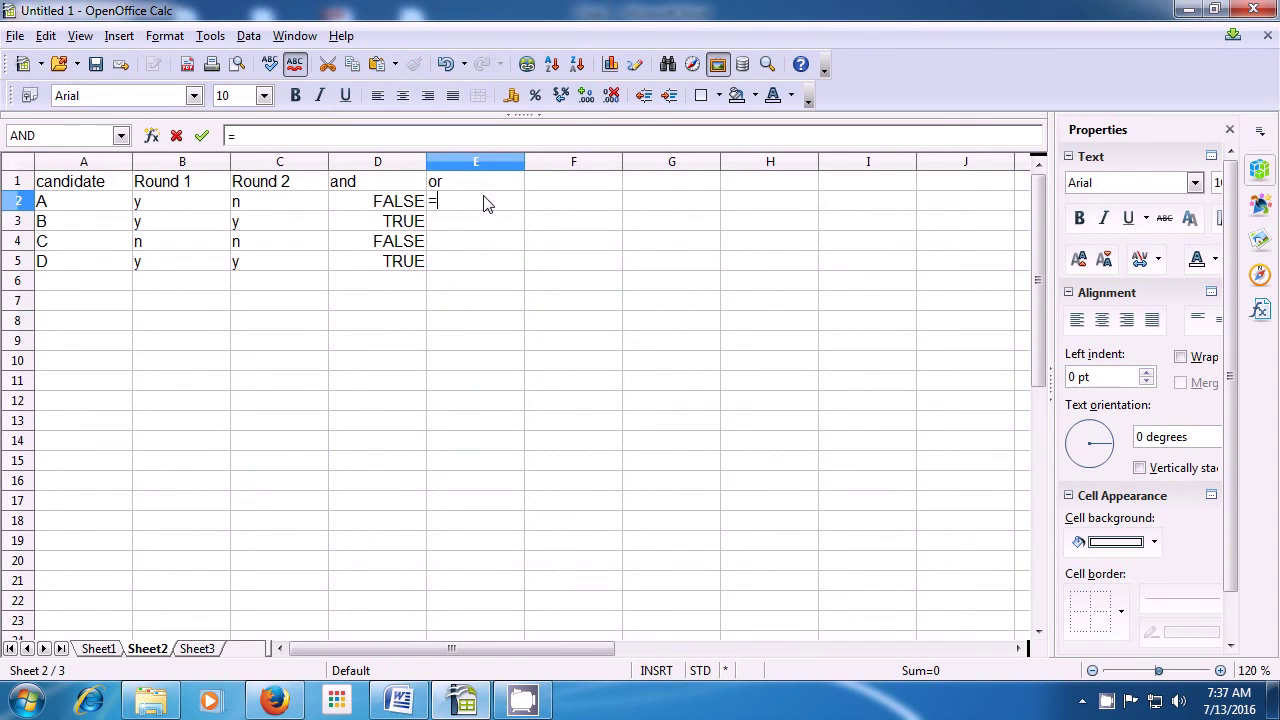
pyautogui.write('or(')
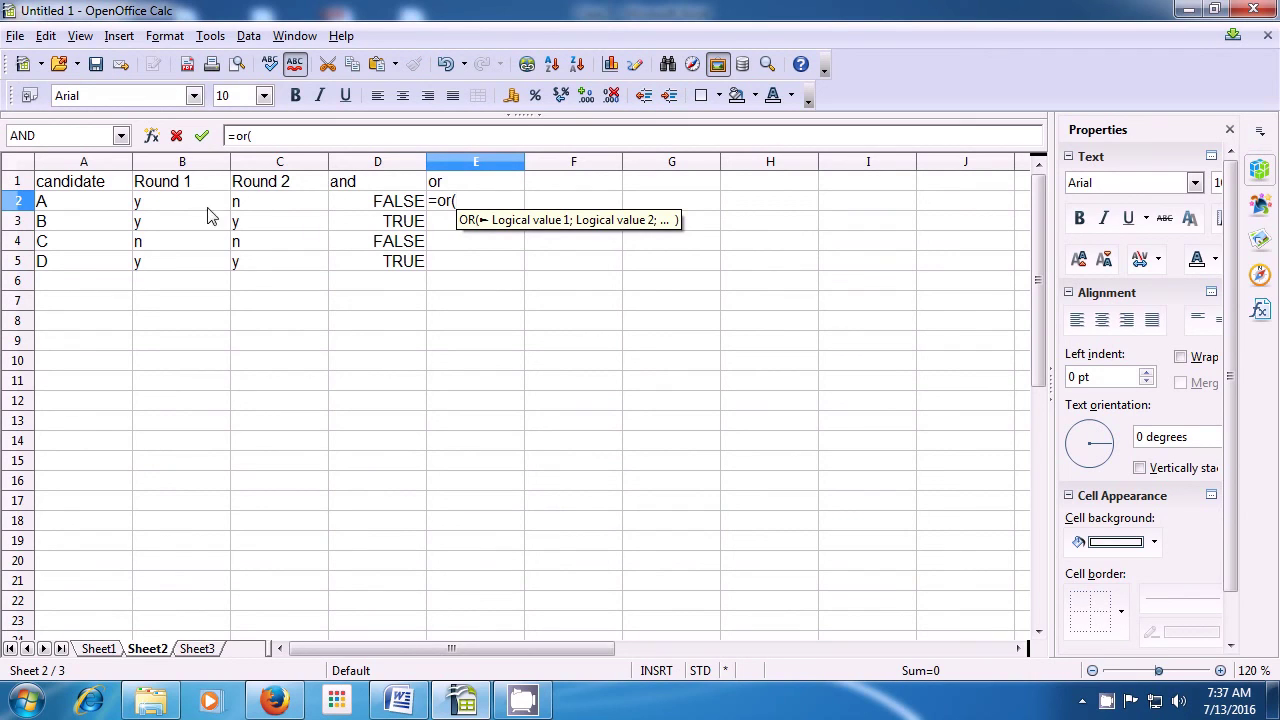
pyautogui.click(143, 208)
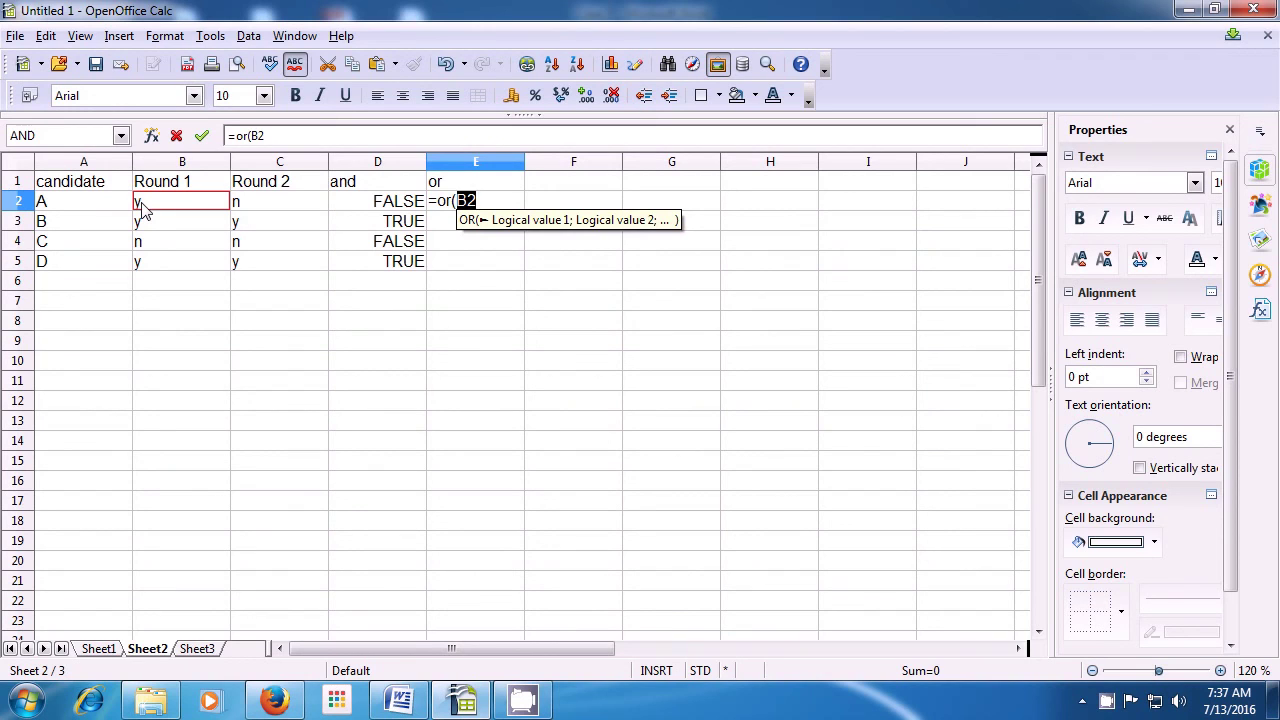
pyautogui.write('=')
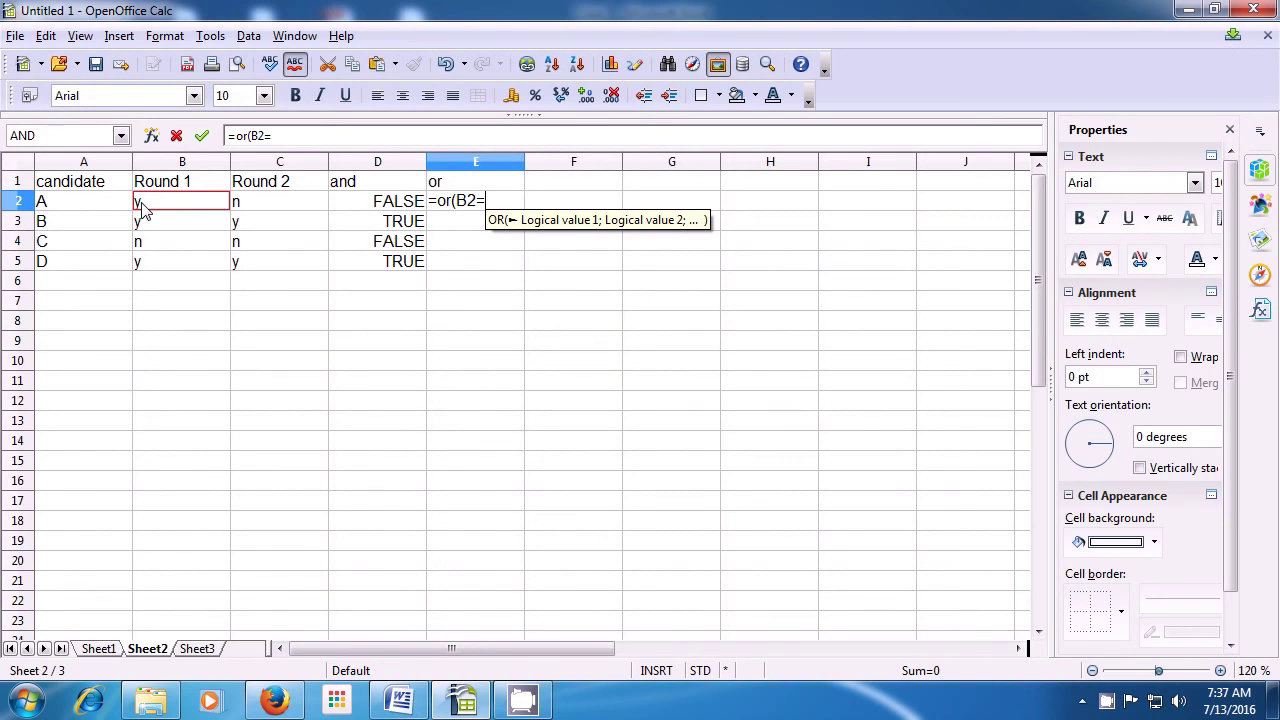
pyautogui.write('"y')
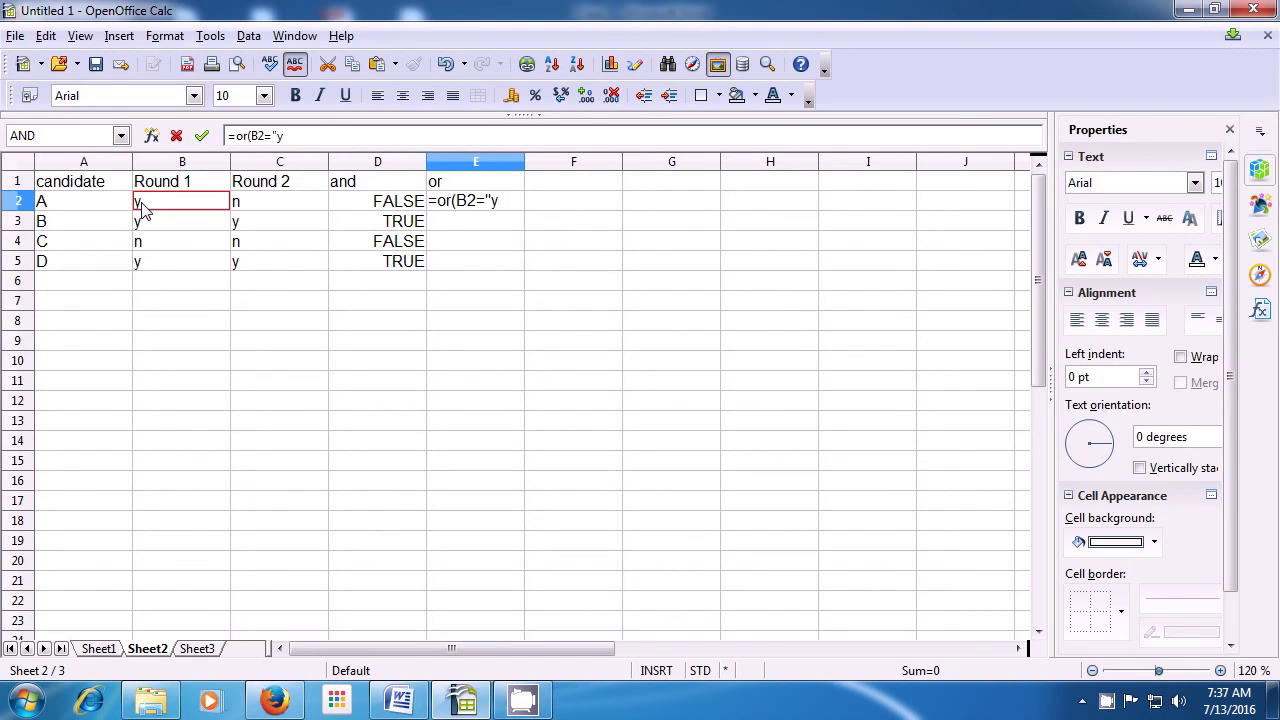
pyautogui.write('"')
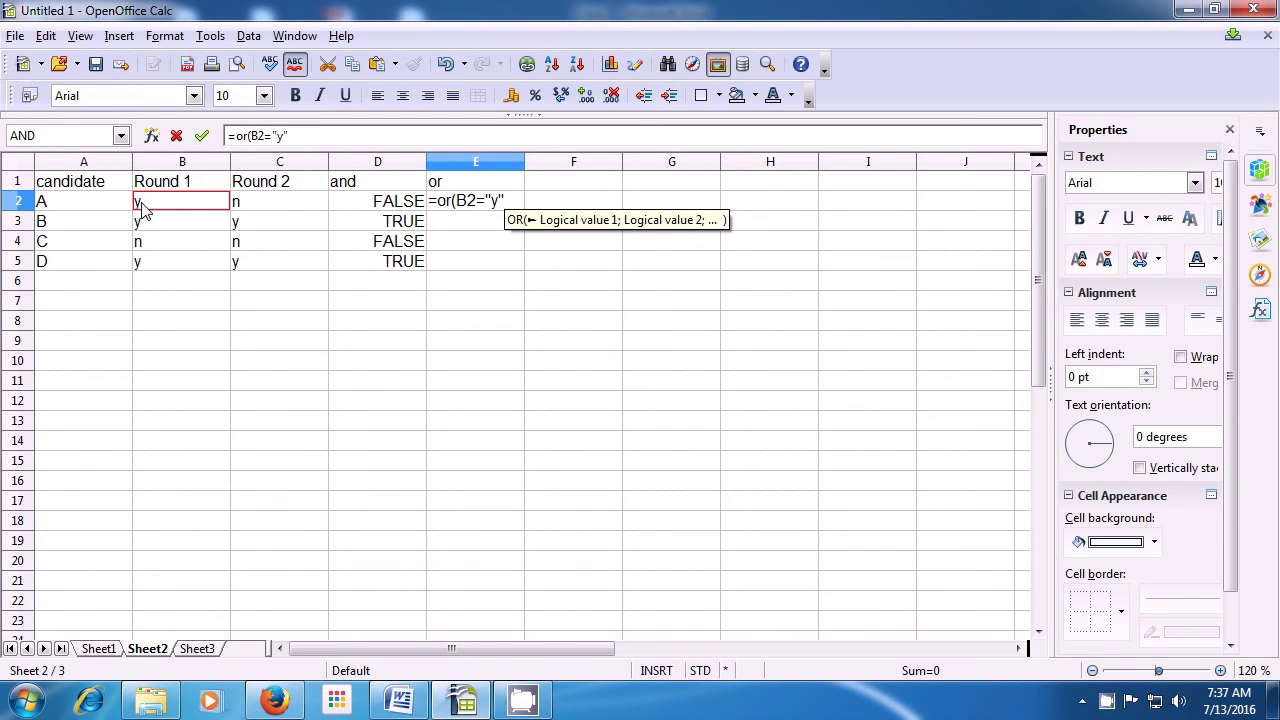
pyautogui.write(';')
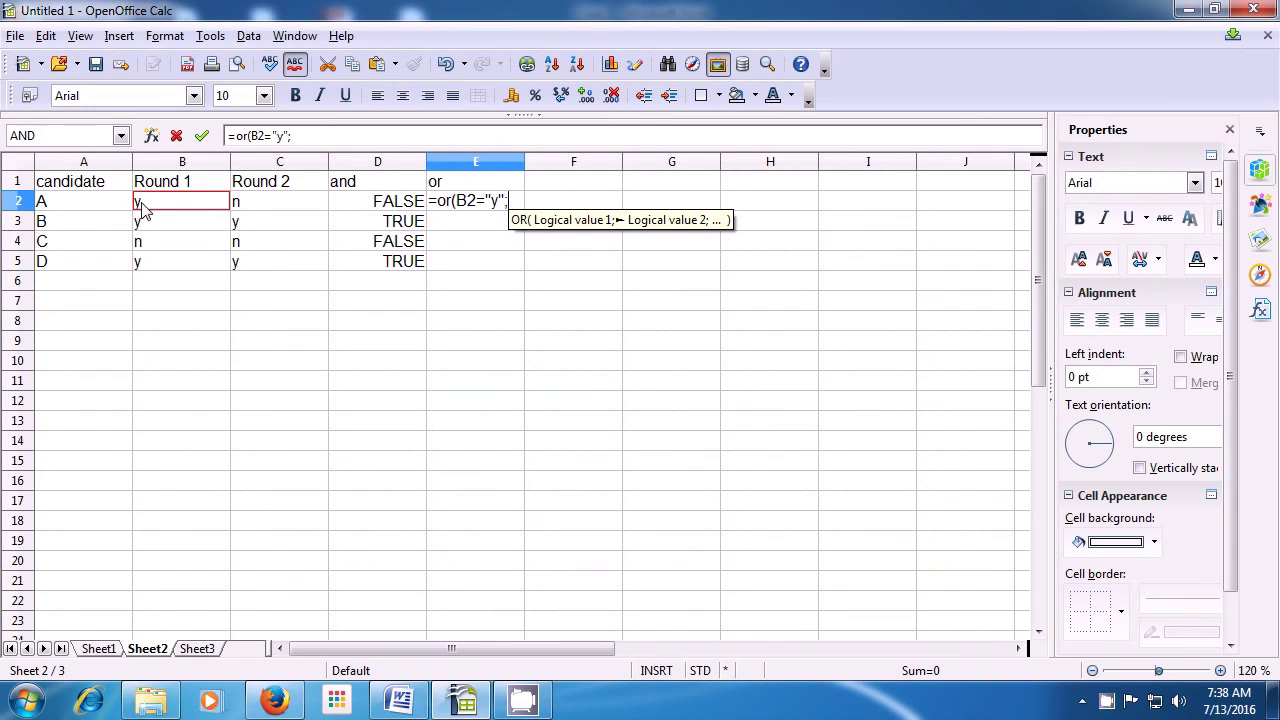
pyautogui.click(238, 204)
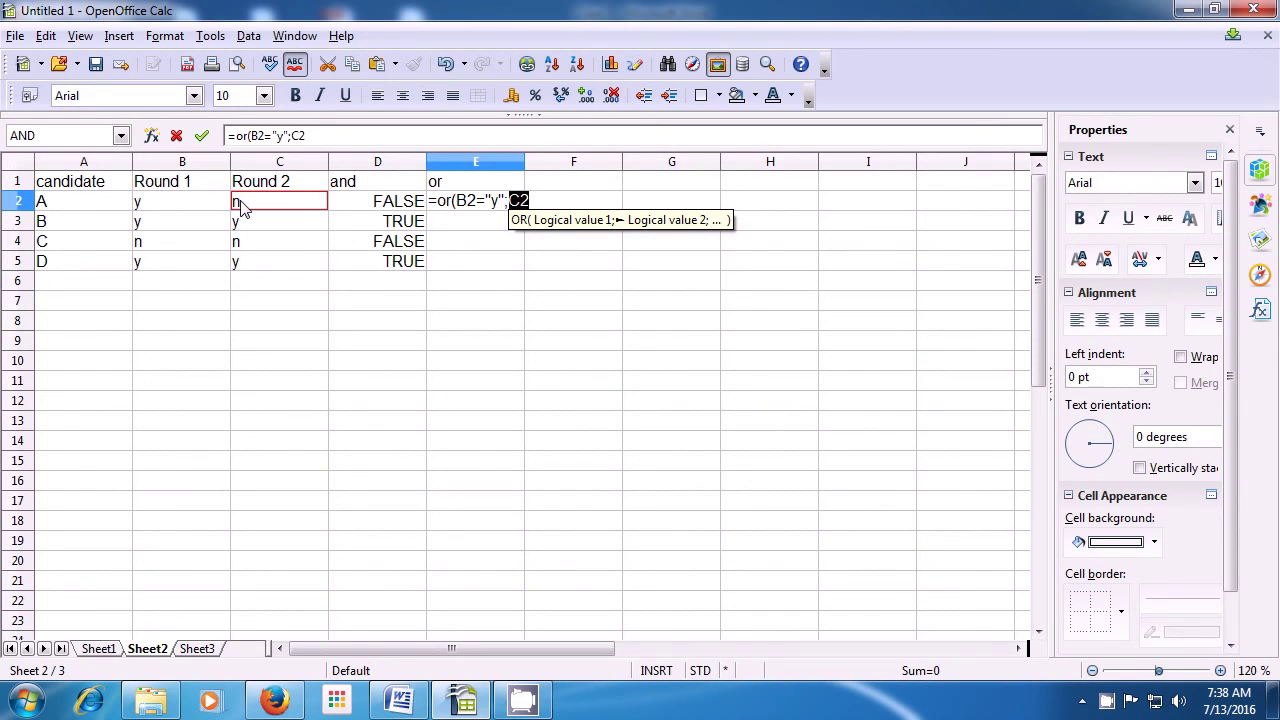
pyautogui.write('=')
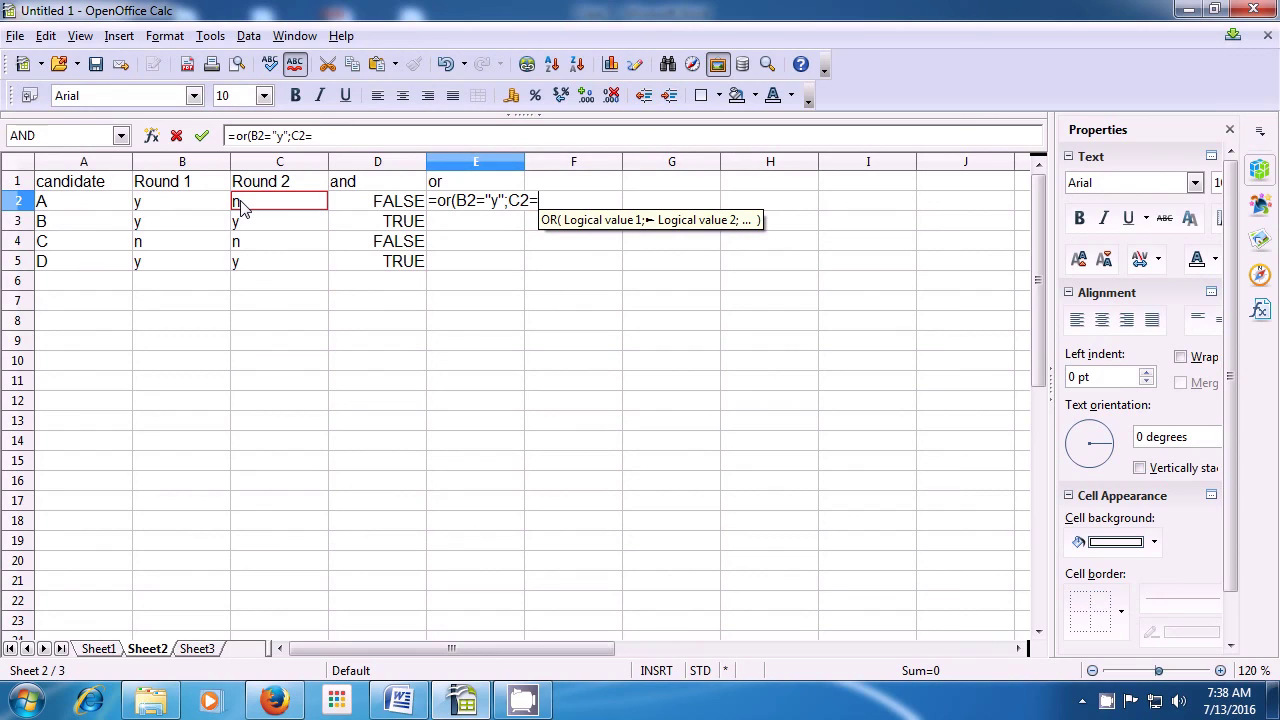
pyautogui.write('"')
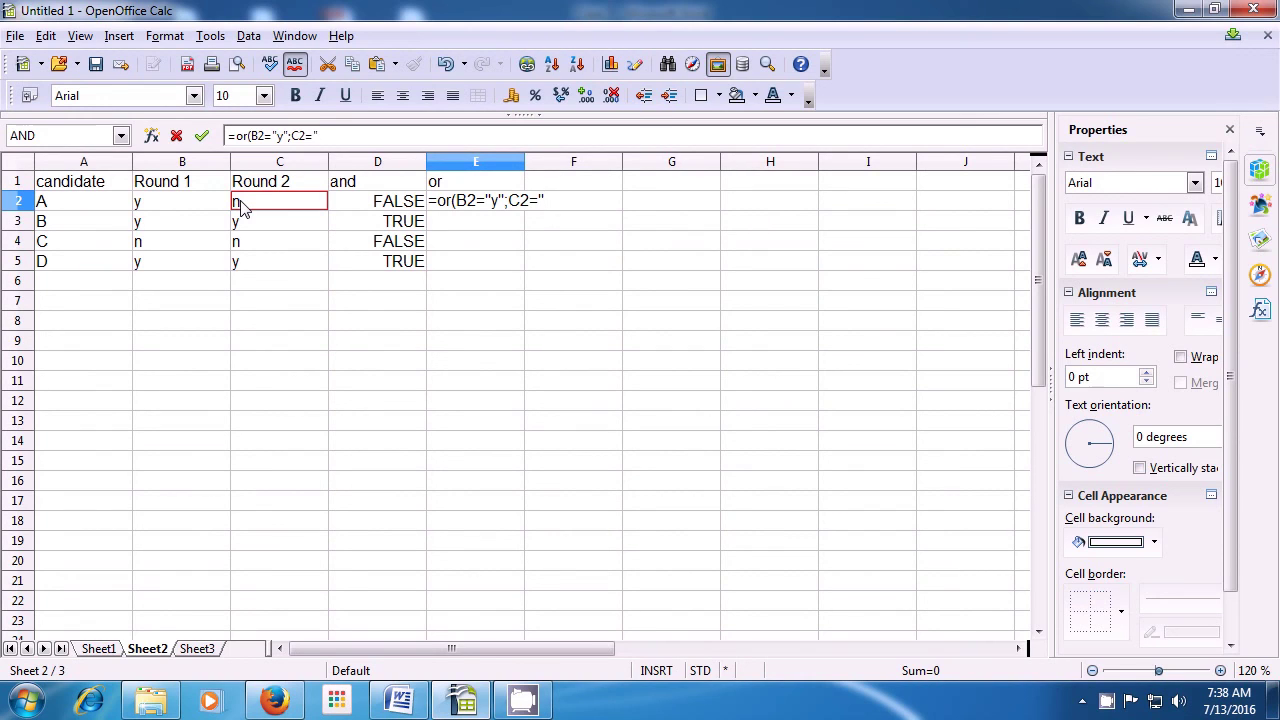
pyautogui.write('y"')
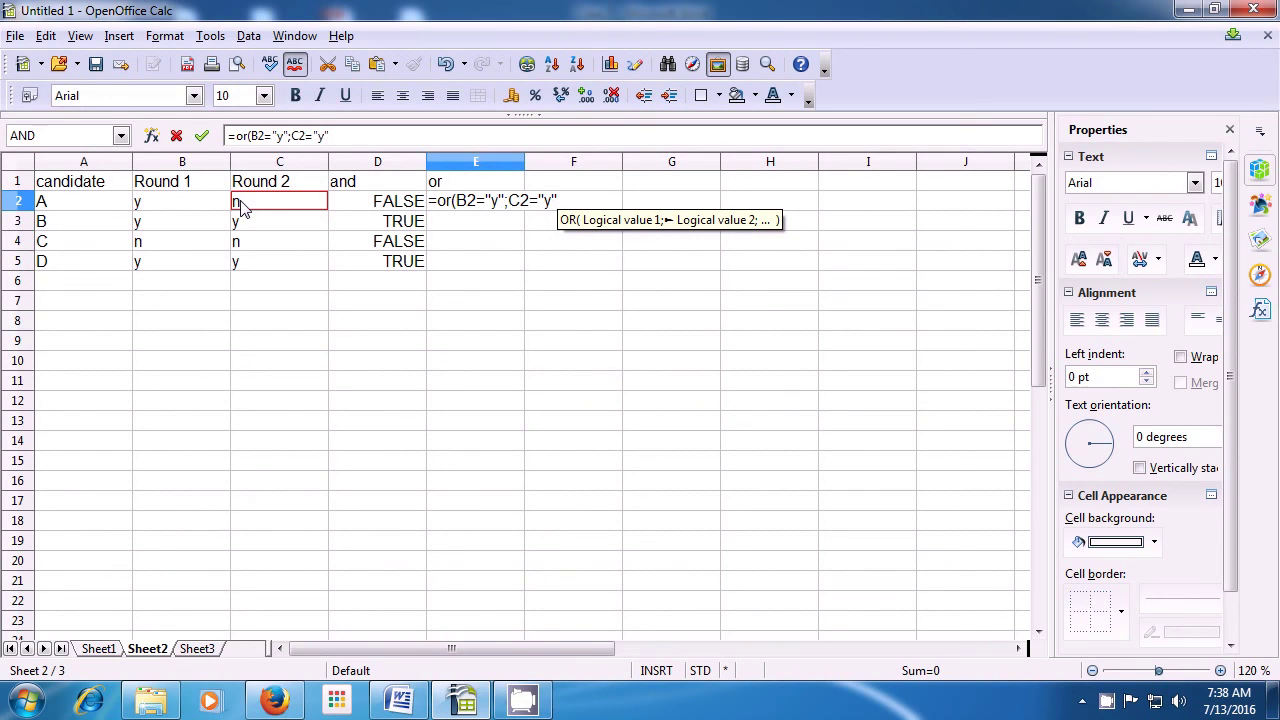
pyautogui.write(')')
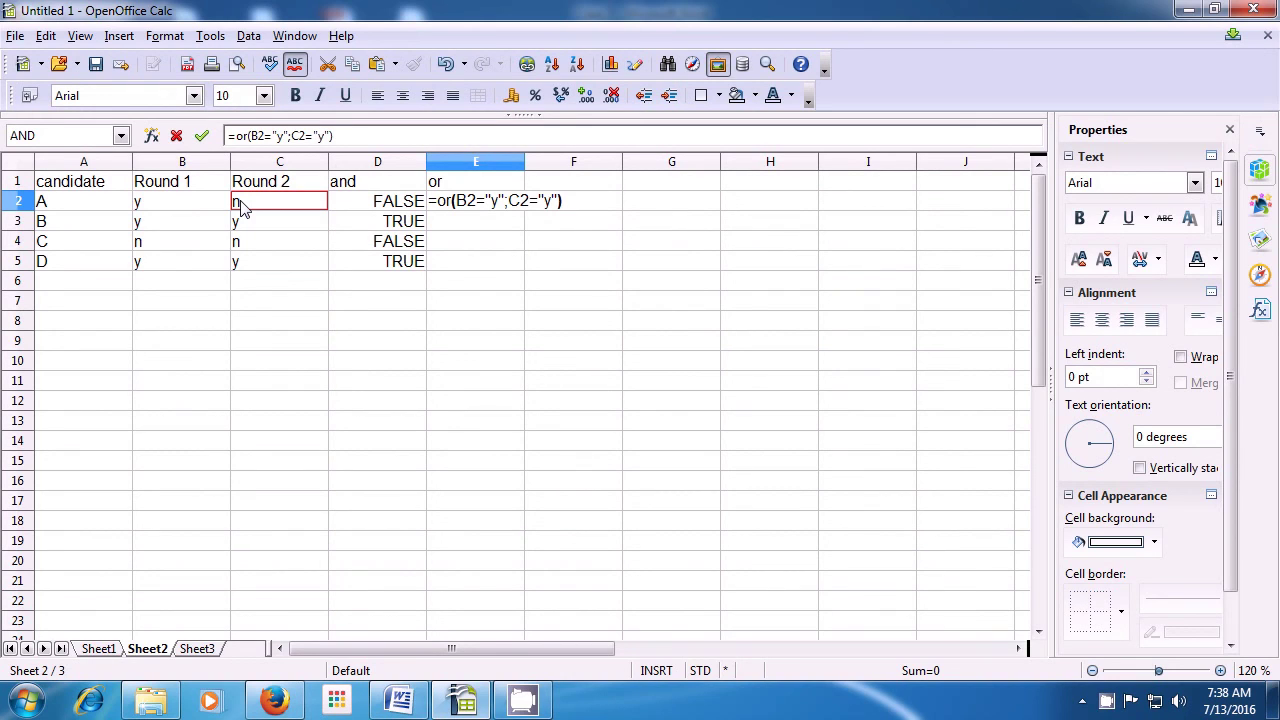
pyautogui.press('Return')
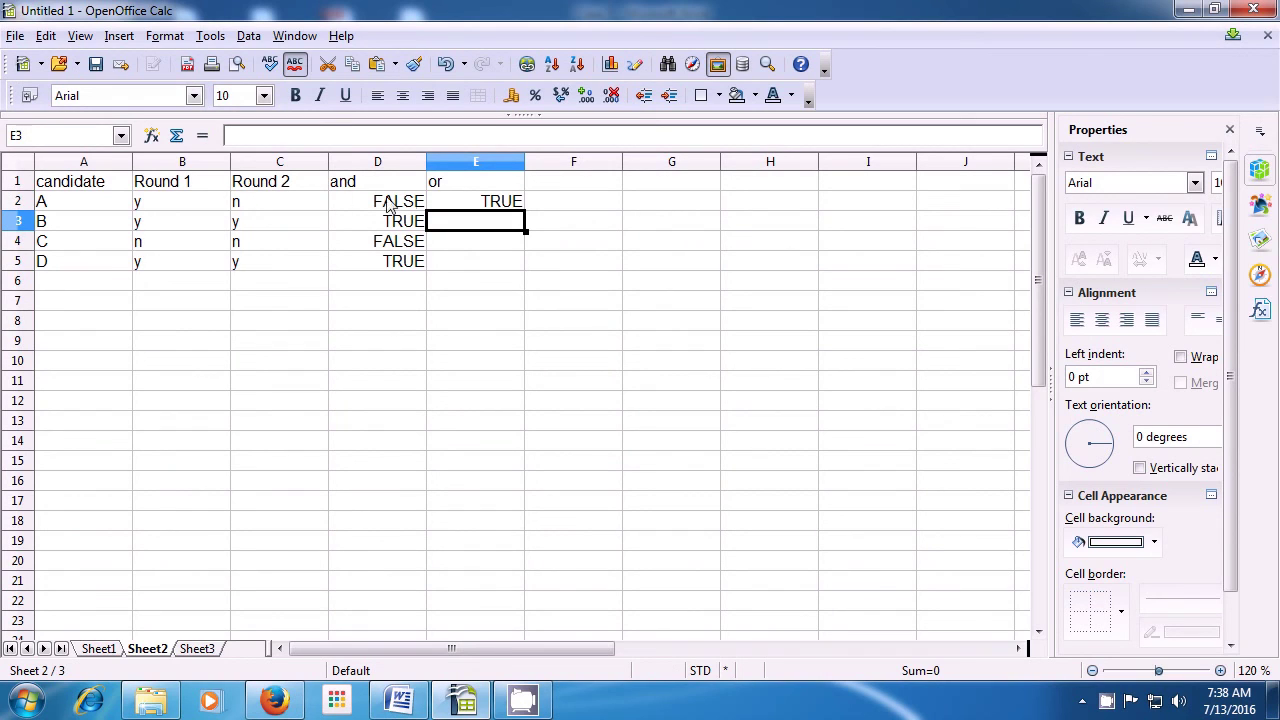
# Review the round conditions of the OR formula in cell E2, and fill it down to E3 for candidate B
pyautogui.doubleClick(490, 205)
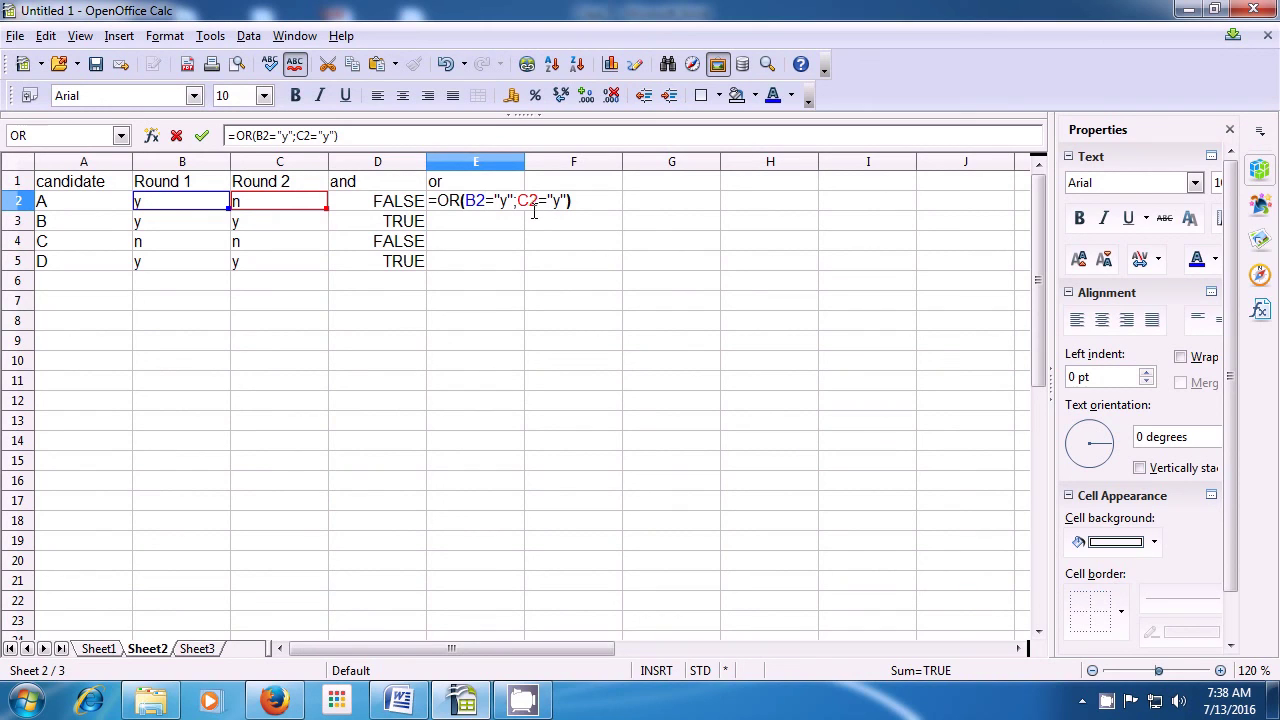
pyautogui.press('Return')
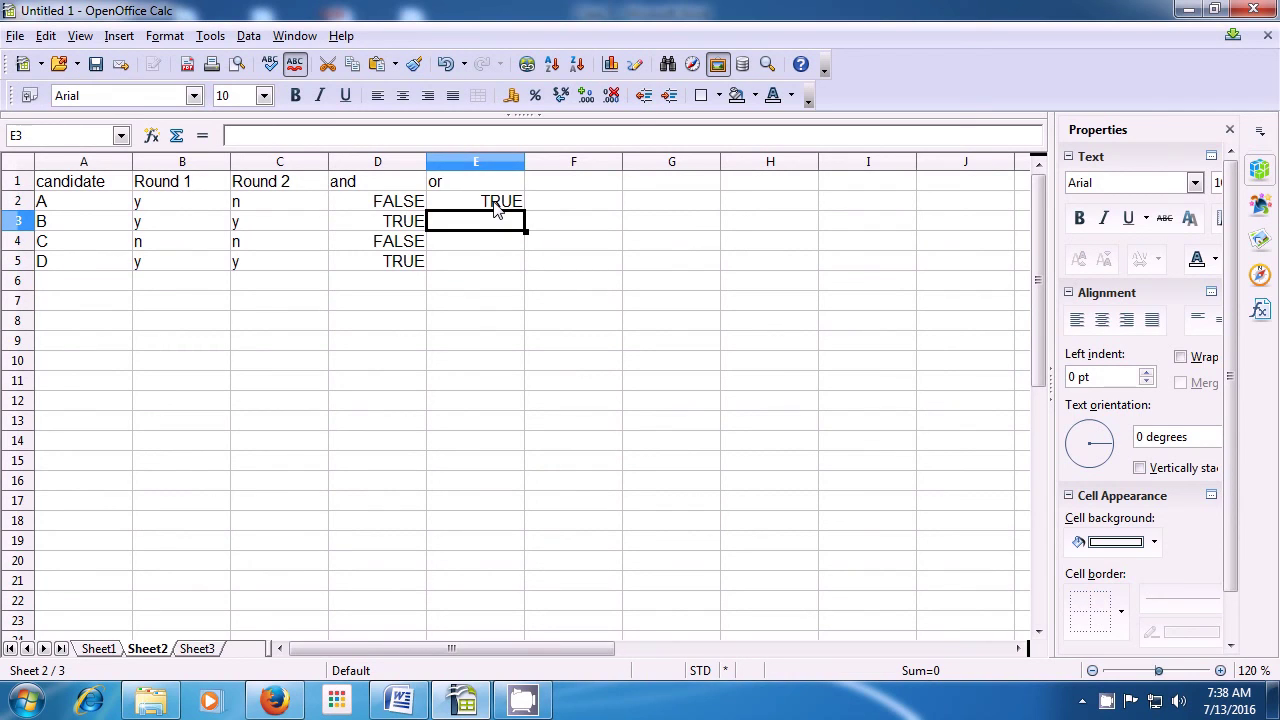
pyautogui.click(495, 205)
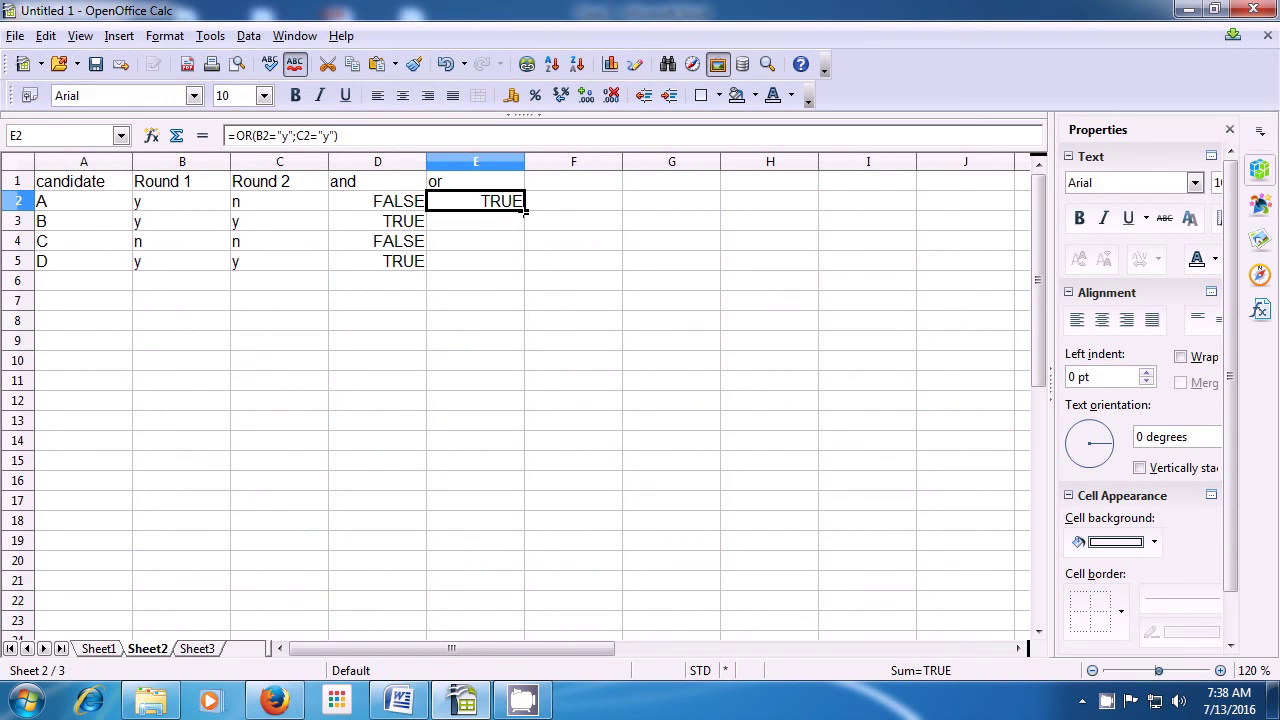
pyautogui.moveTo(524, 212); pyautogui.dragTo(524, 231)
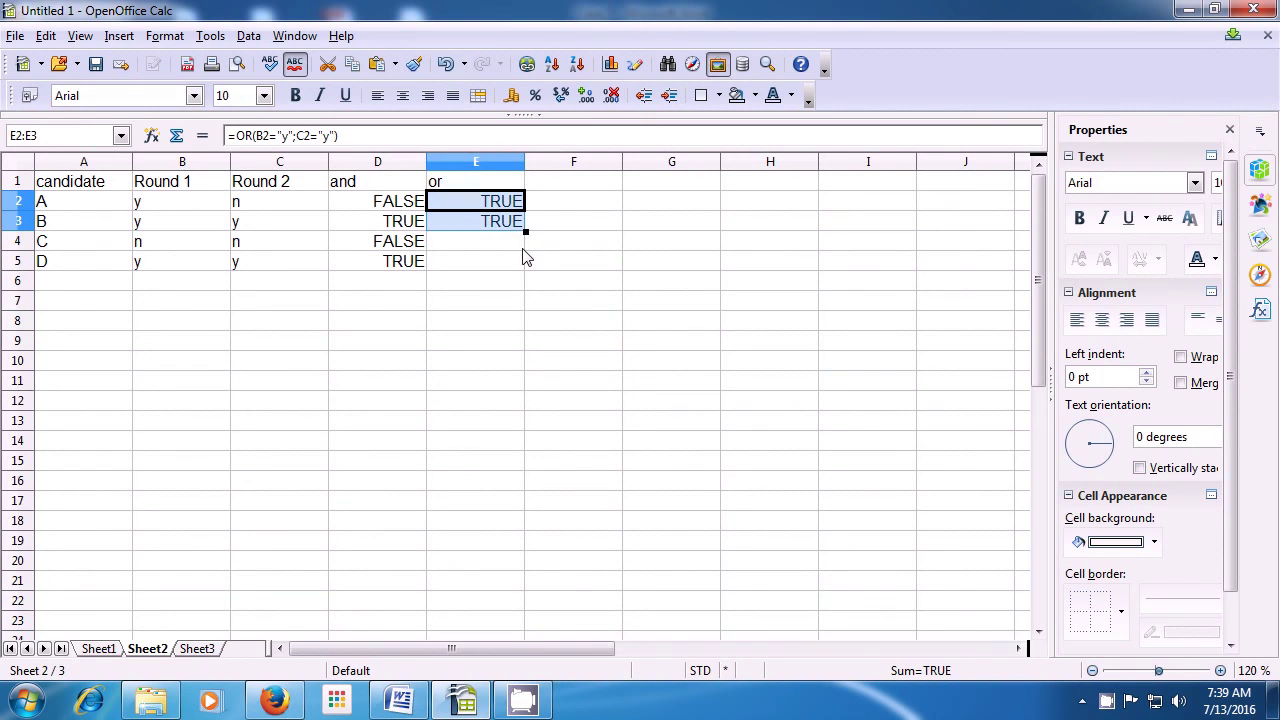
# Enter the formula =OR(B4="y";C4="y") in cell E4 for candidate C, and reopen it to review its conditions
pyautogui.click(522, 249)
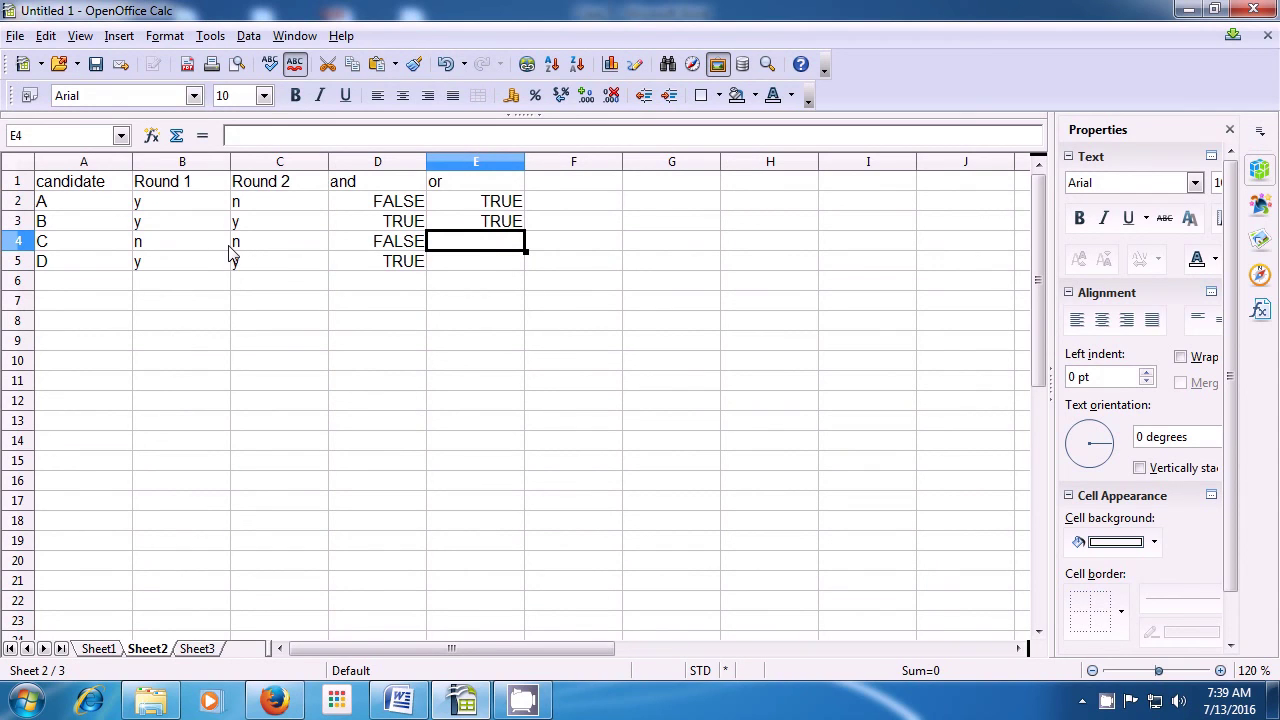
pyautogui.write('=')
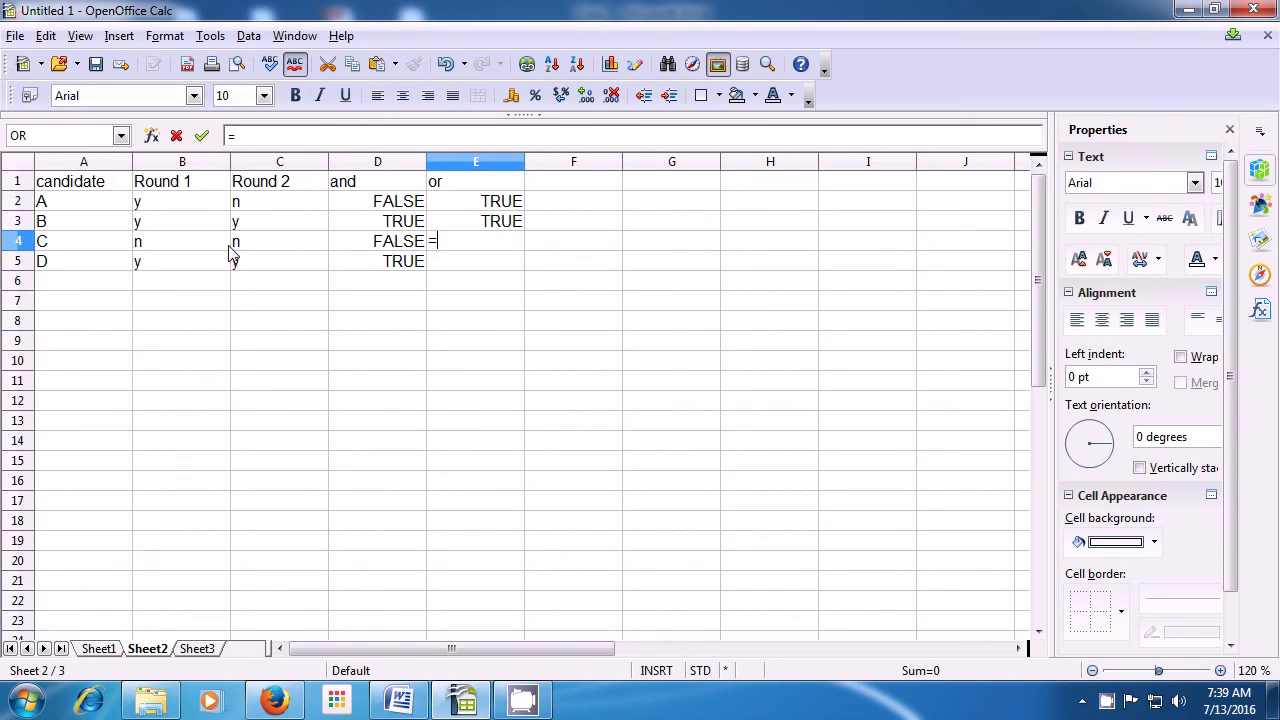
pyautogui.write('or(')
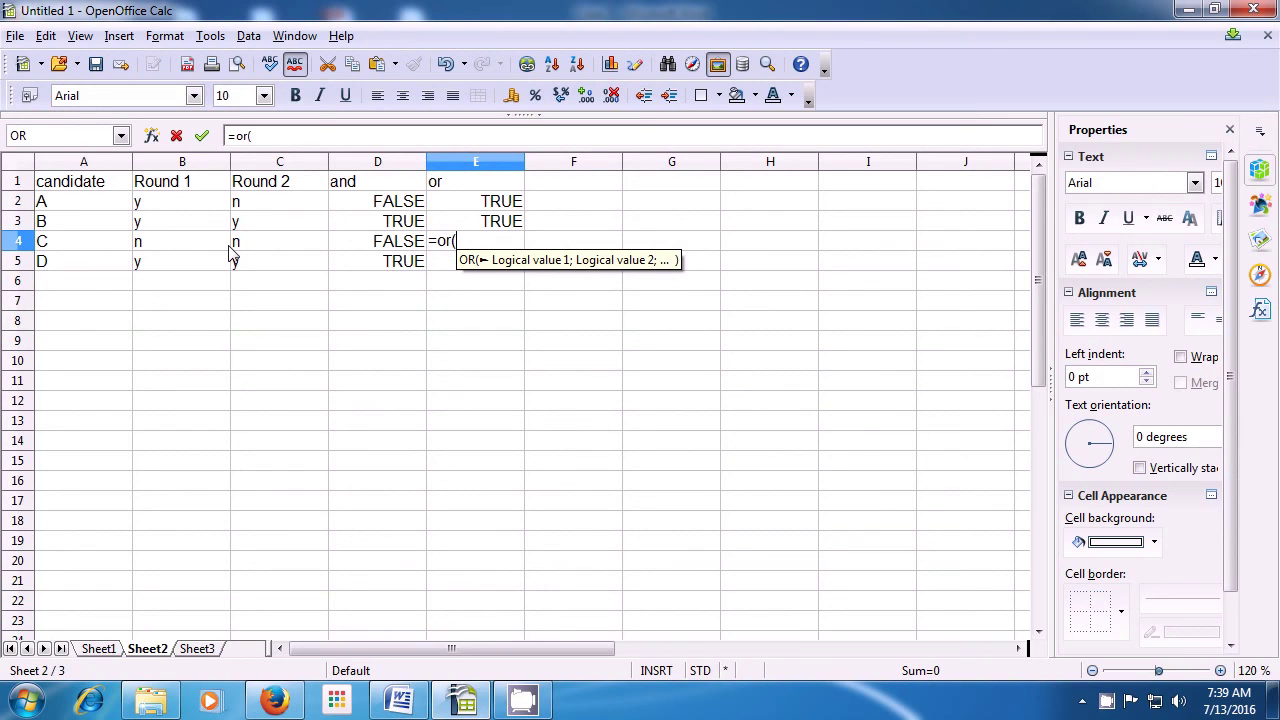
pyautogui.click(157, 247)
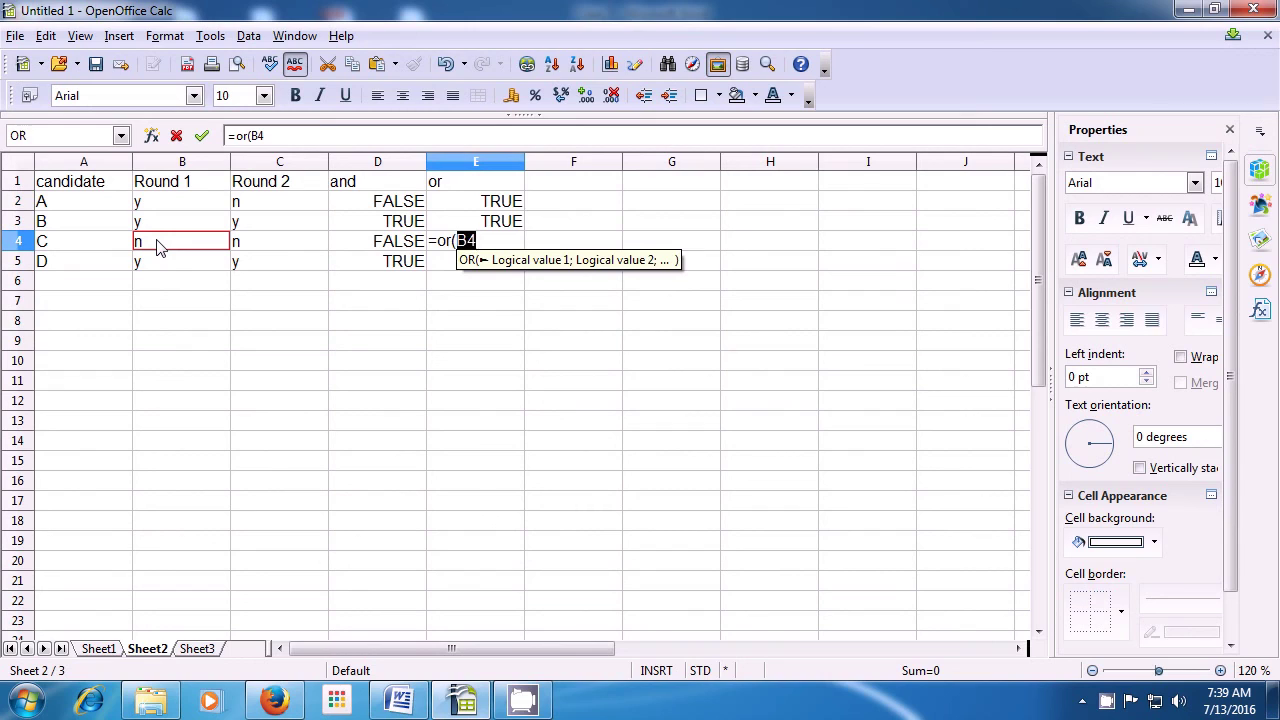
pyautogui.write('="')
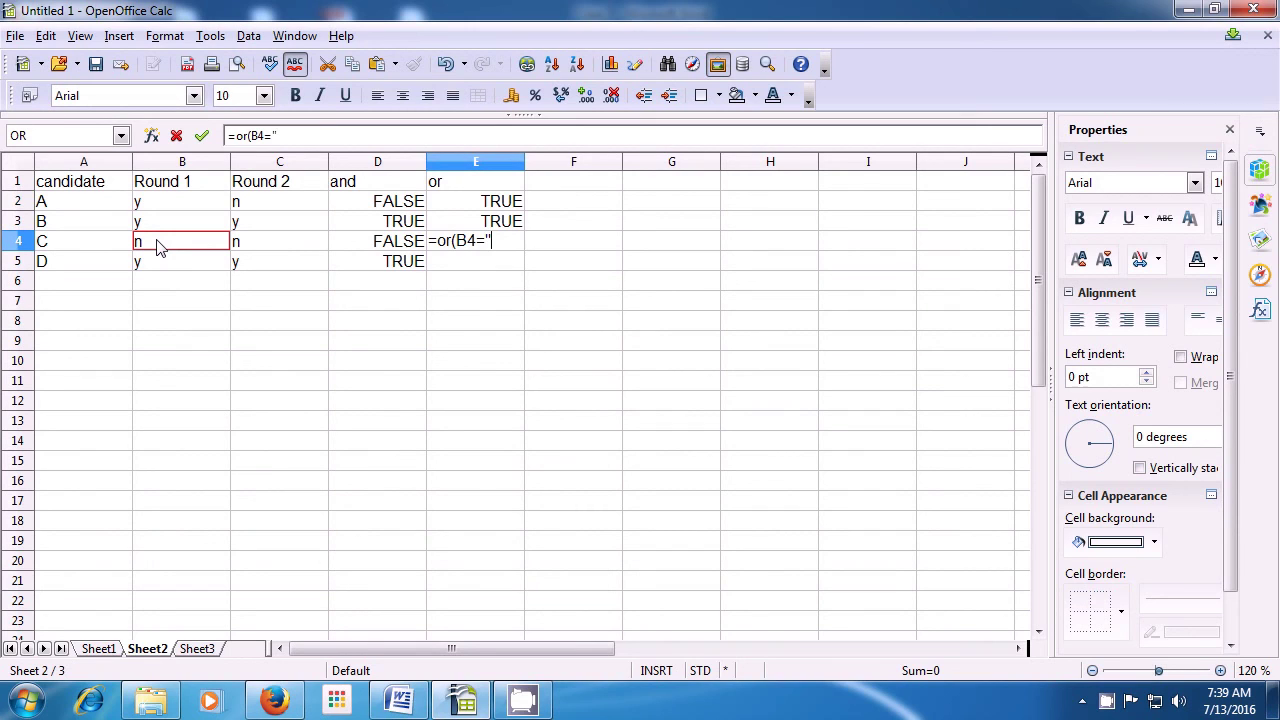
pyautogui.write('y"')
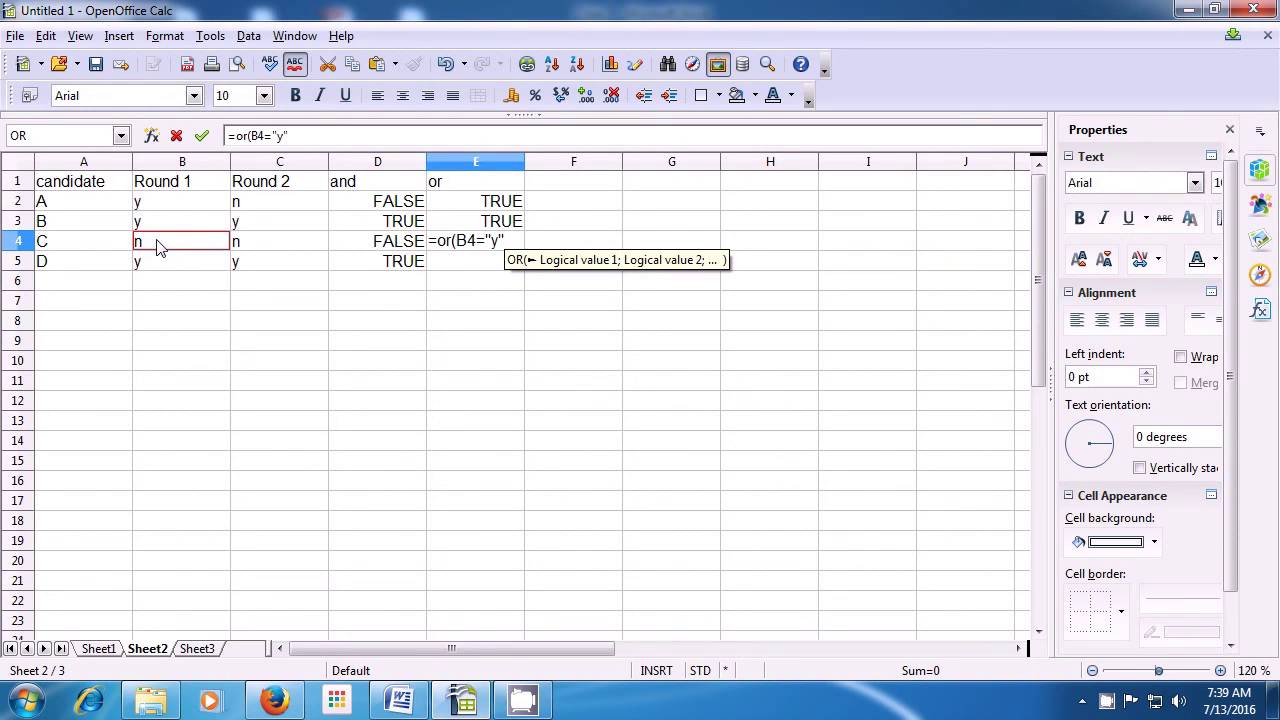
pyautogui.write(';')
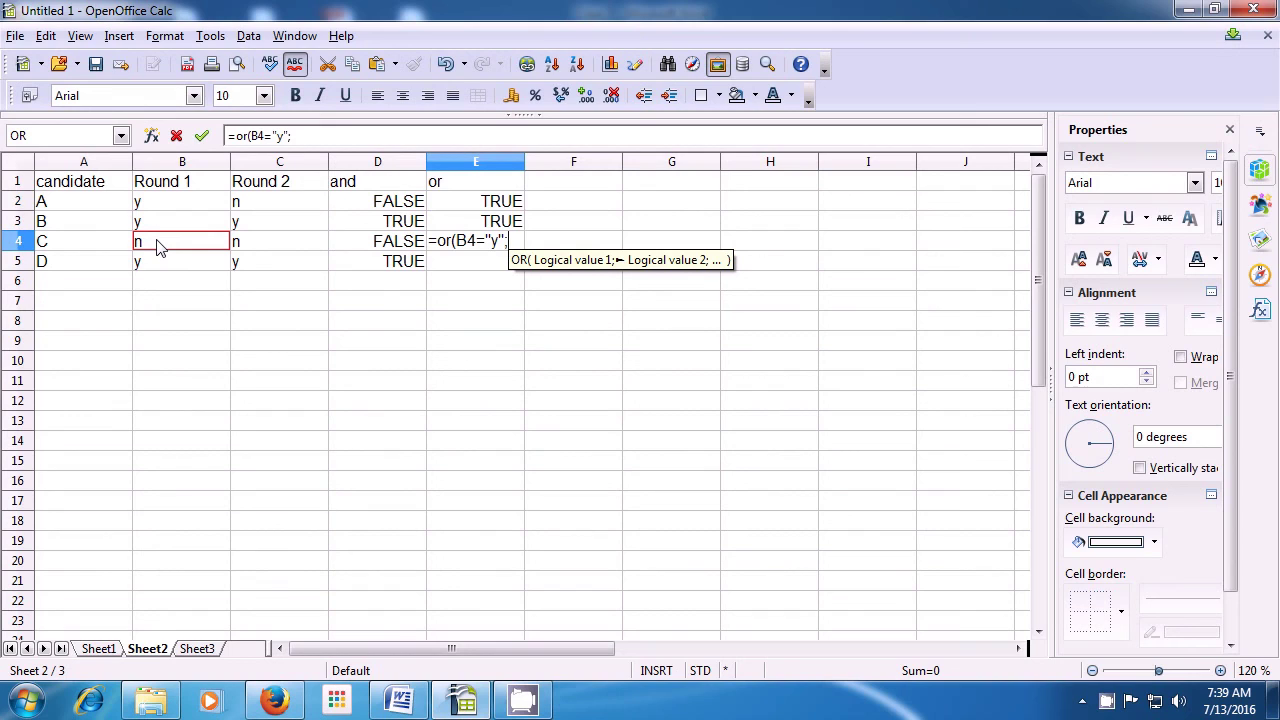
pyautogui.click(248, 243)
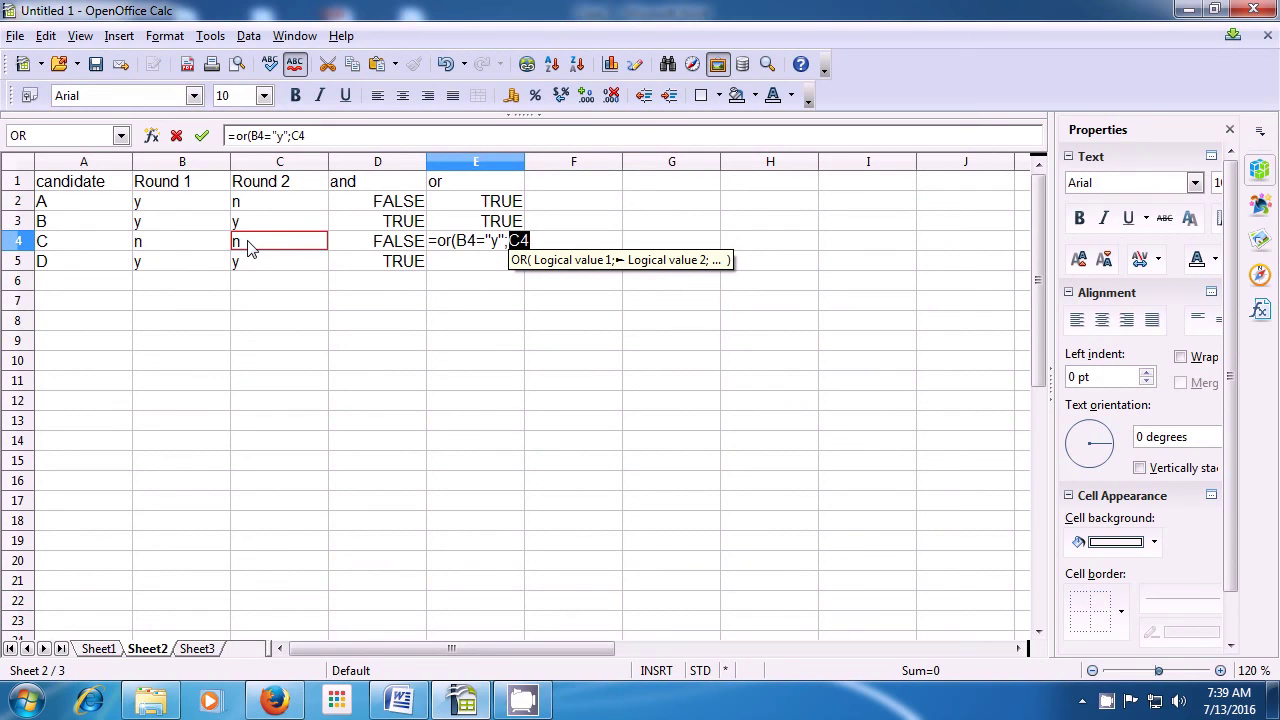
pyautogui.write('=')
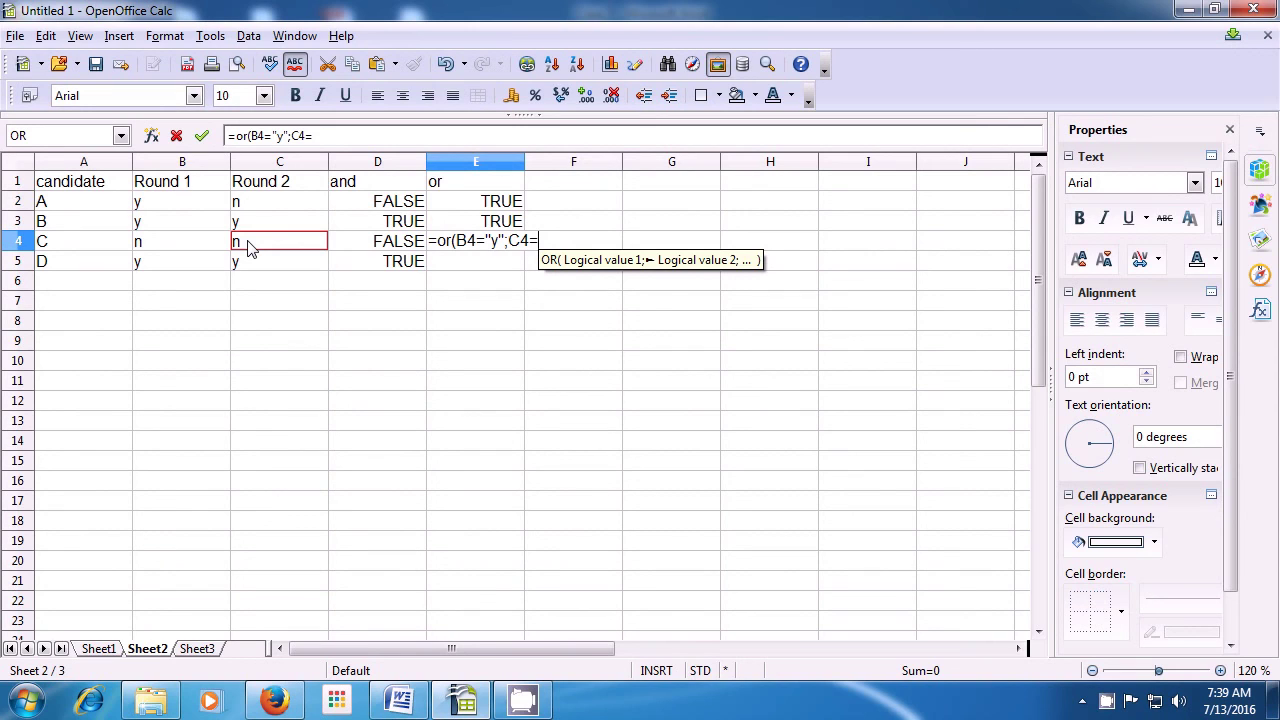
pyautogui.write('"y')
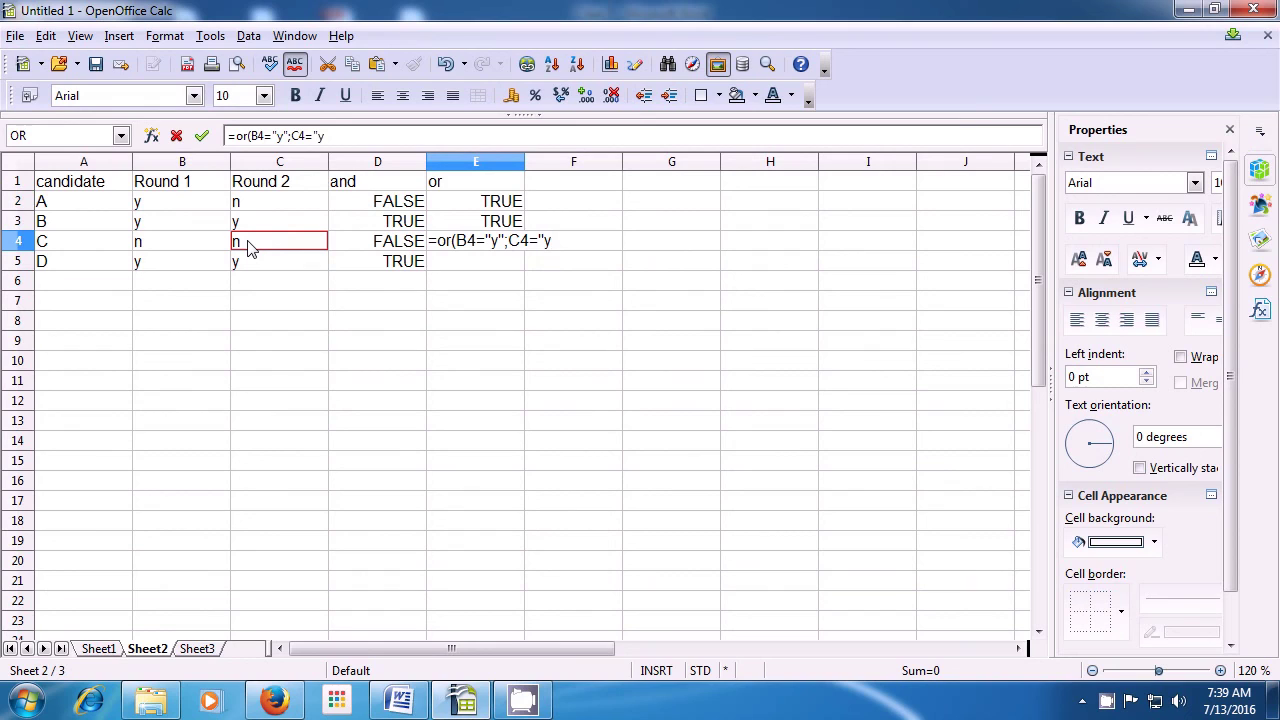
pyautogui.write('"')
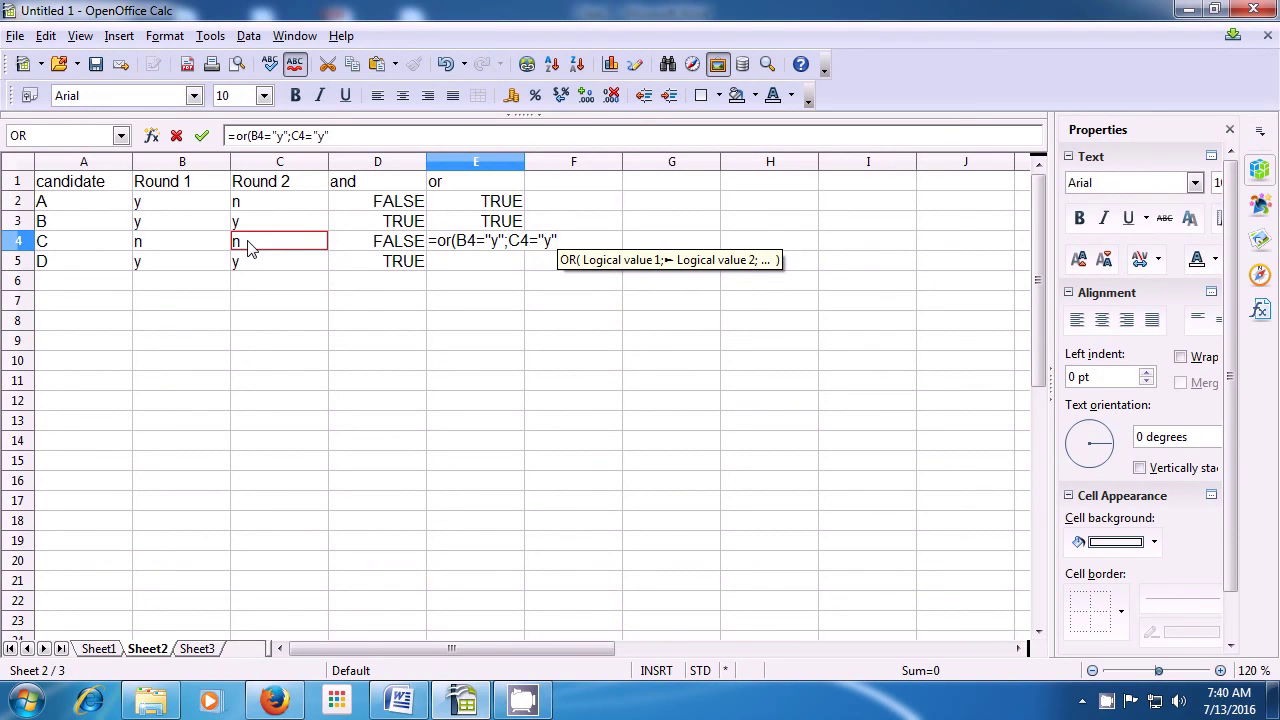
pyautogui.write(')')
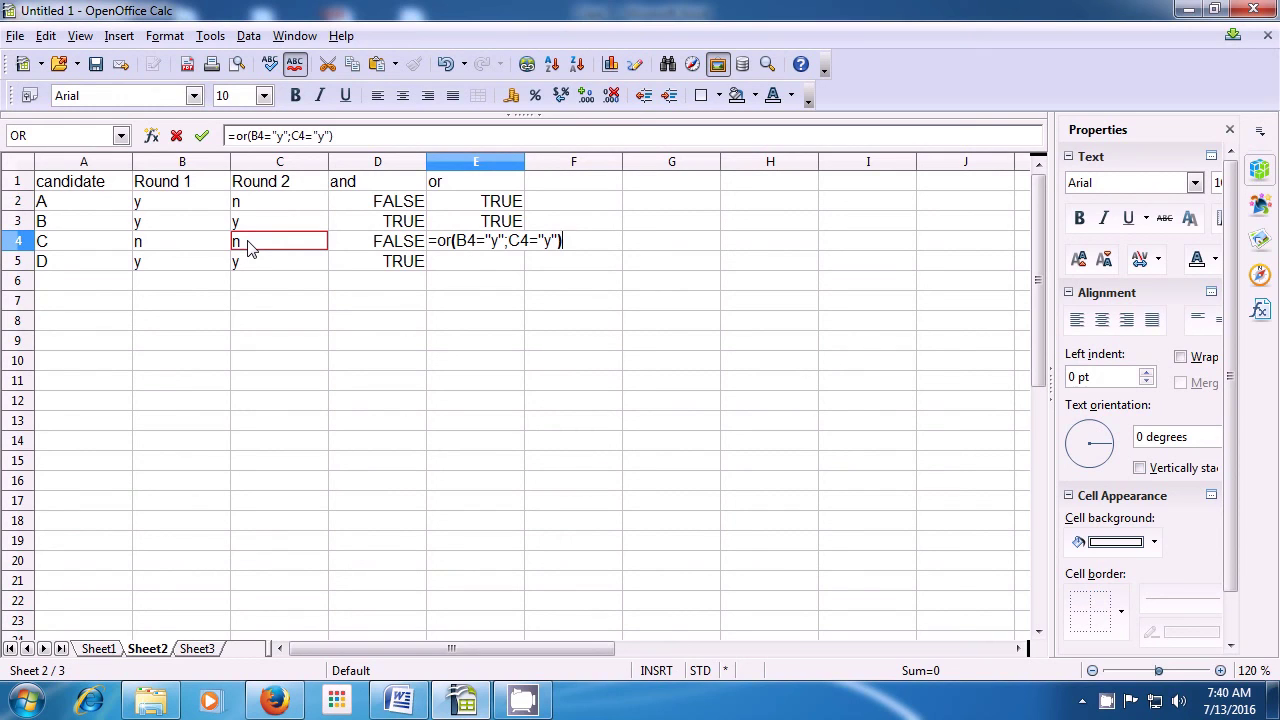
pyautogui.press('Return')
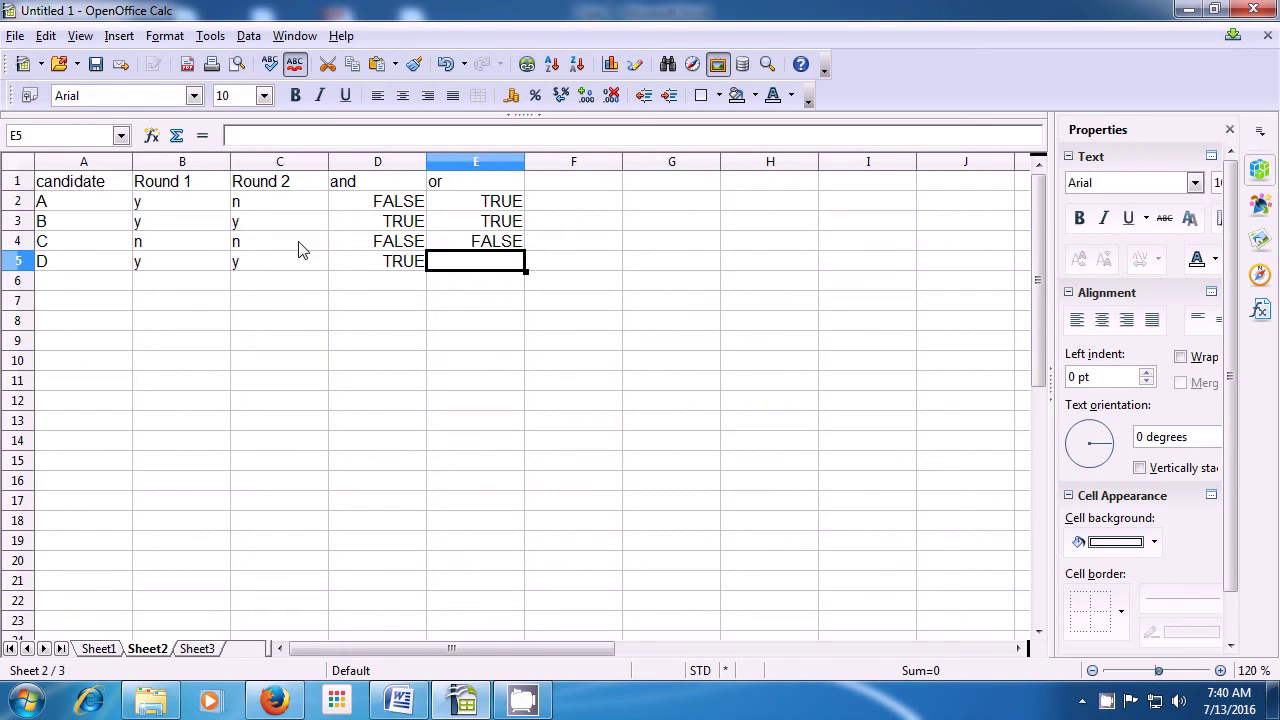
pyautogui.doubleClick(493, 245)
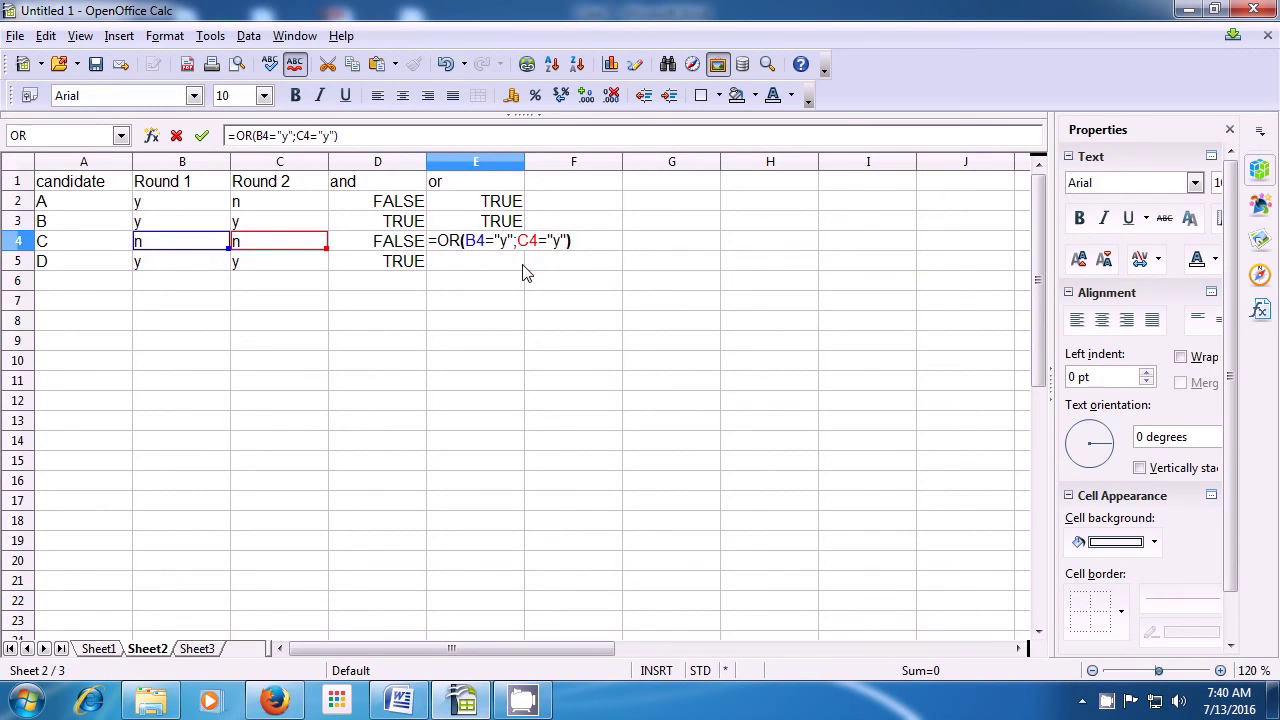
# Close the OR formula in cell E4, fill it down to E5 for candidate D, and deselect the range
pyautogui.press('Return')
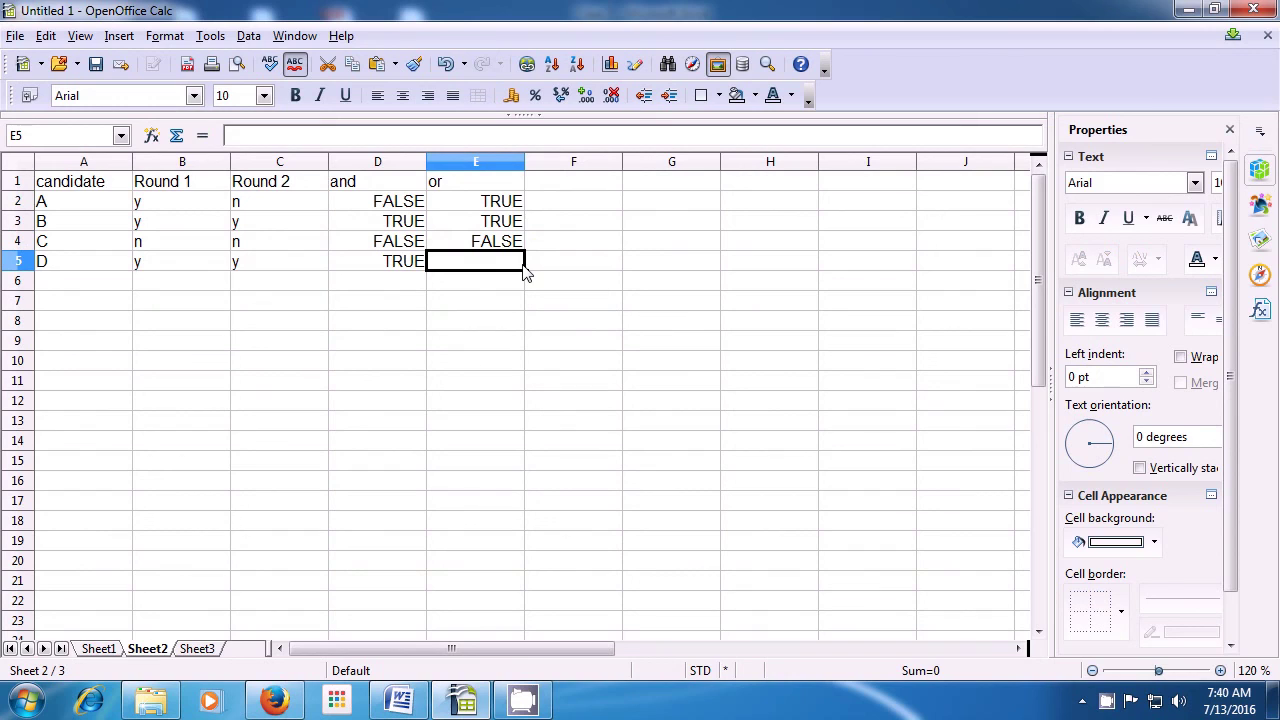
pyautogui.click(500, 249)
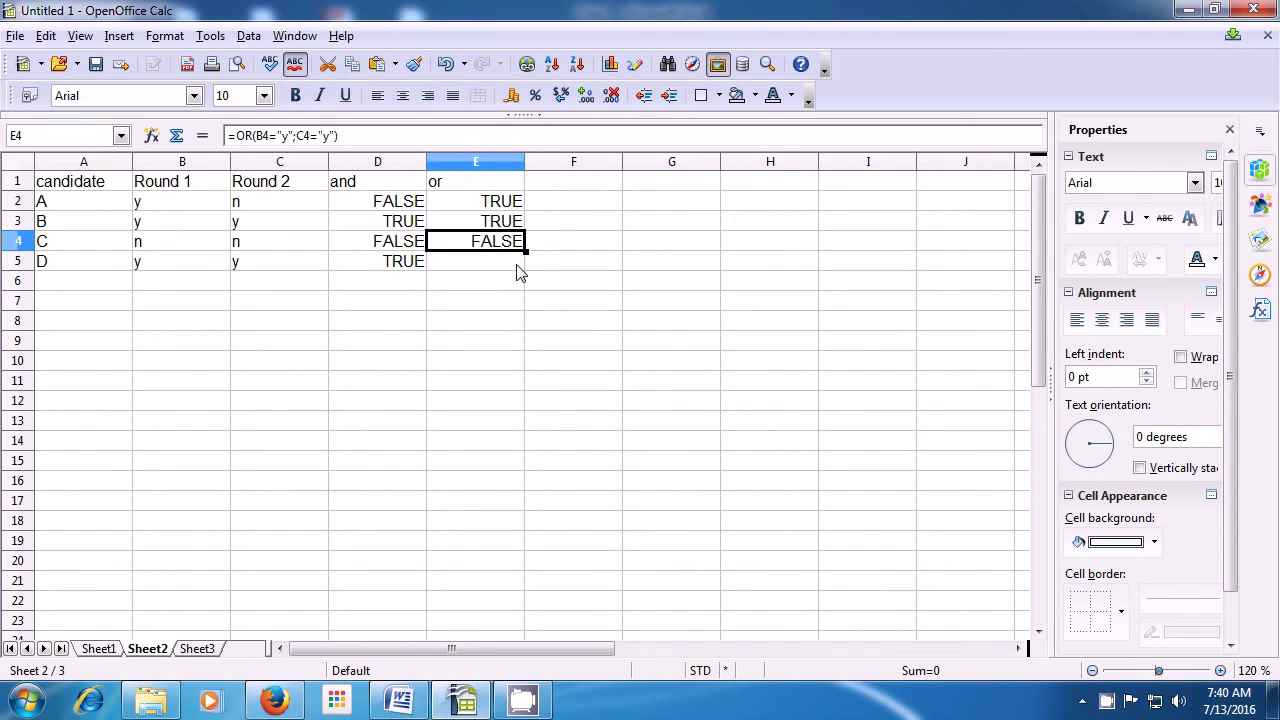
pyautogui.moveTo(526, 253); pyautogui.dragTo(524, 266)
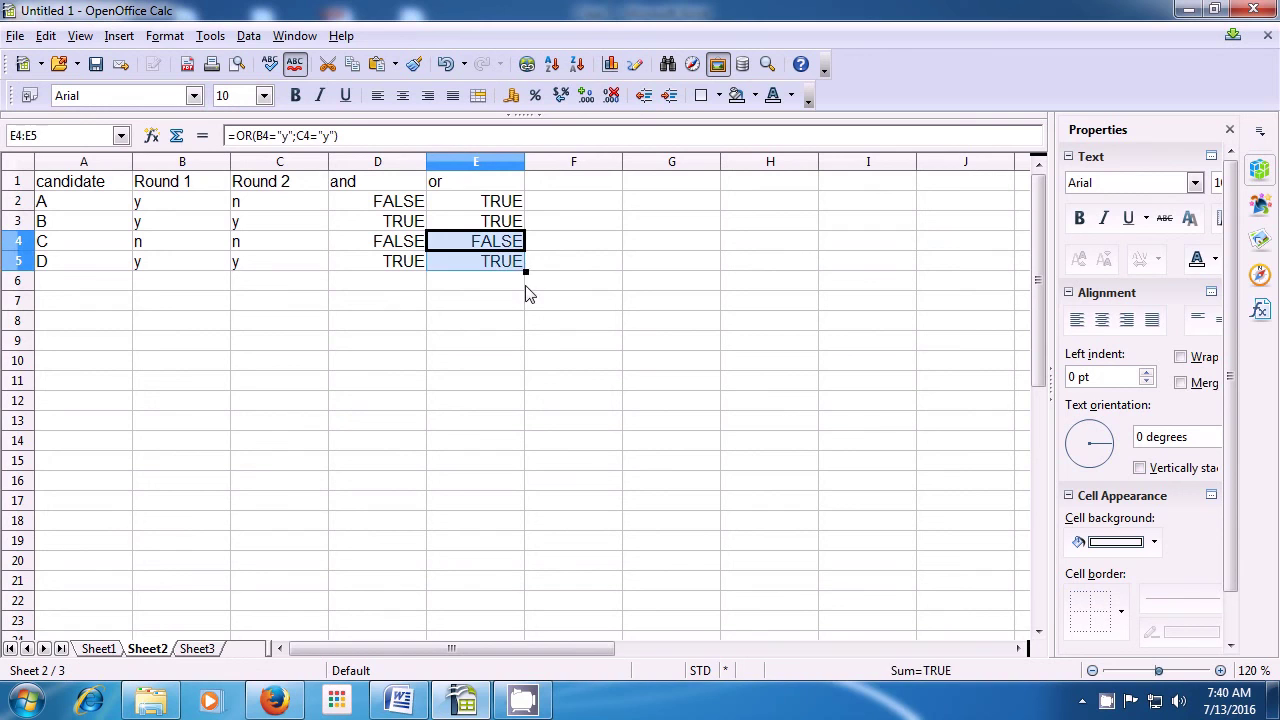
pyautogui.click(528, 288)
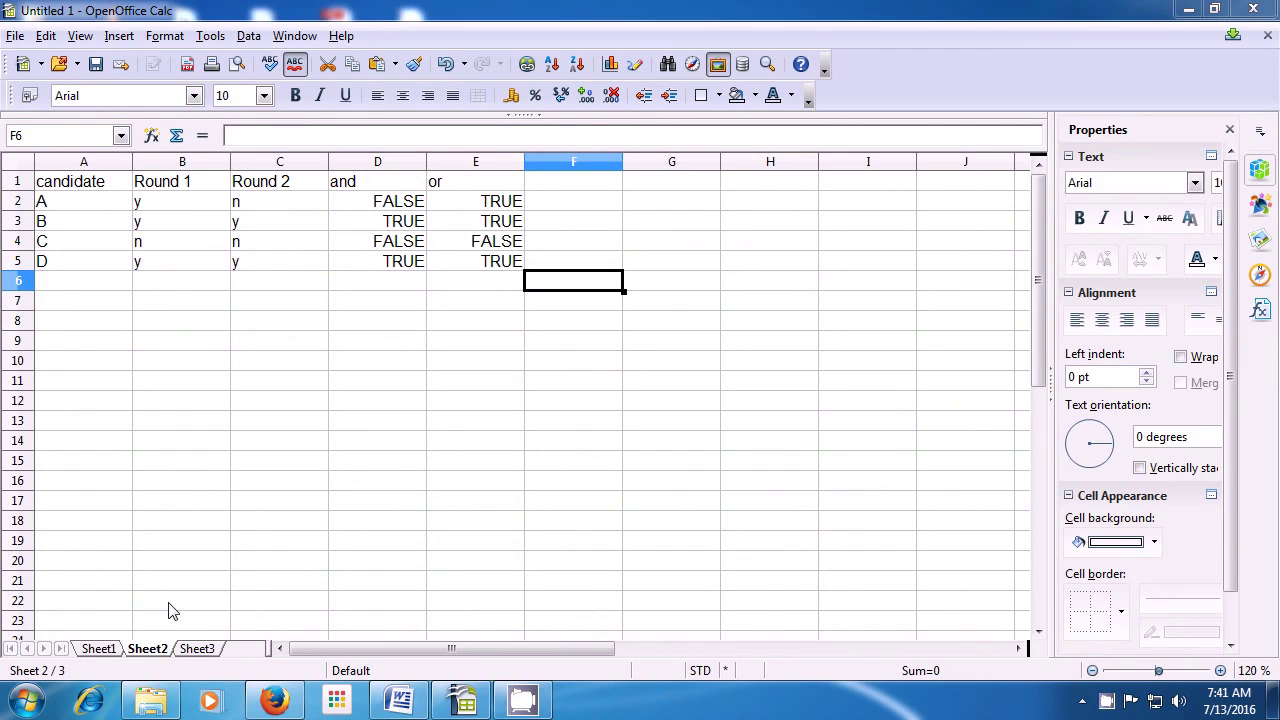
# Switch to Sheet1 and add the heading "Count" in cell F1 beside the result column
pyautogui.click(99, 649)
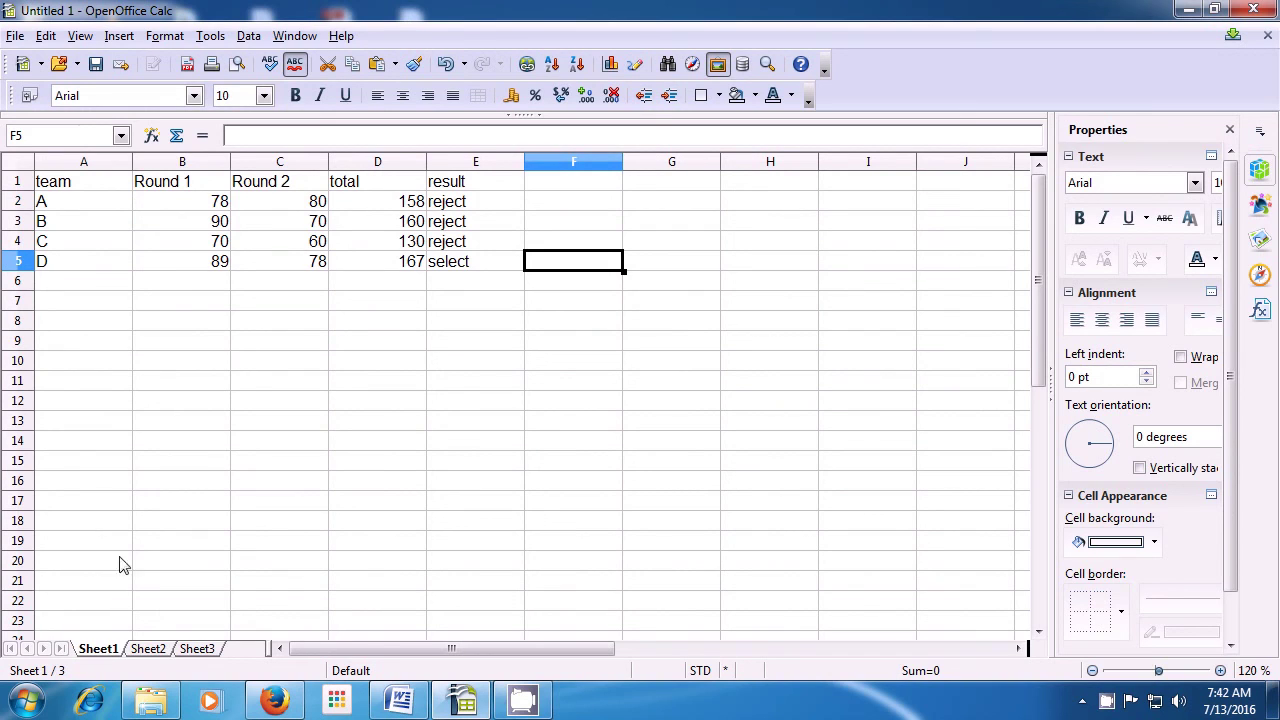
pyautogui.click(544, 188)
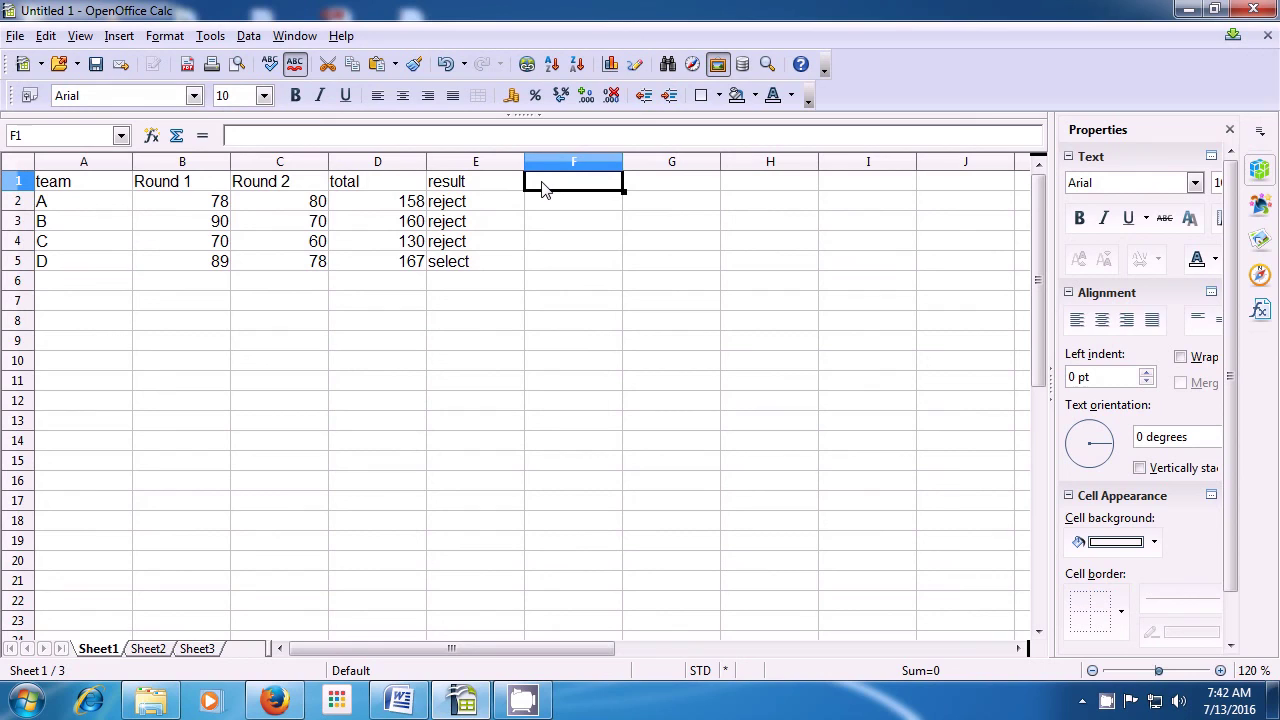
pyautogui.write('C')
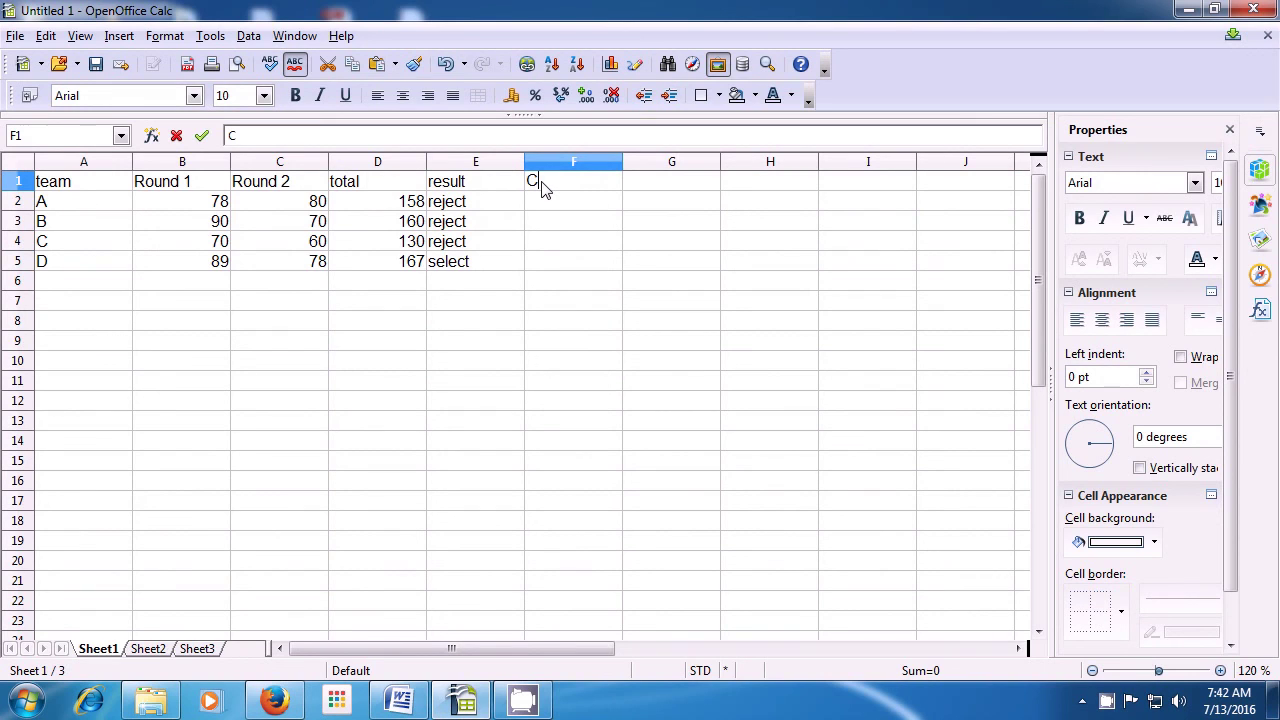
pyautogui.write('ount')
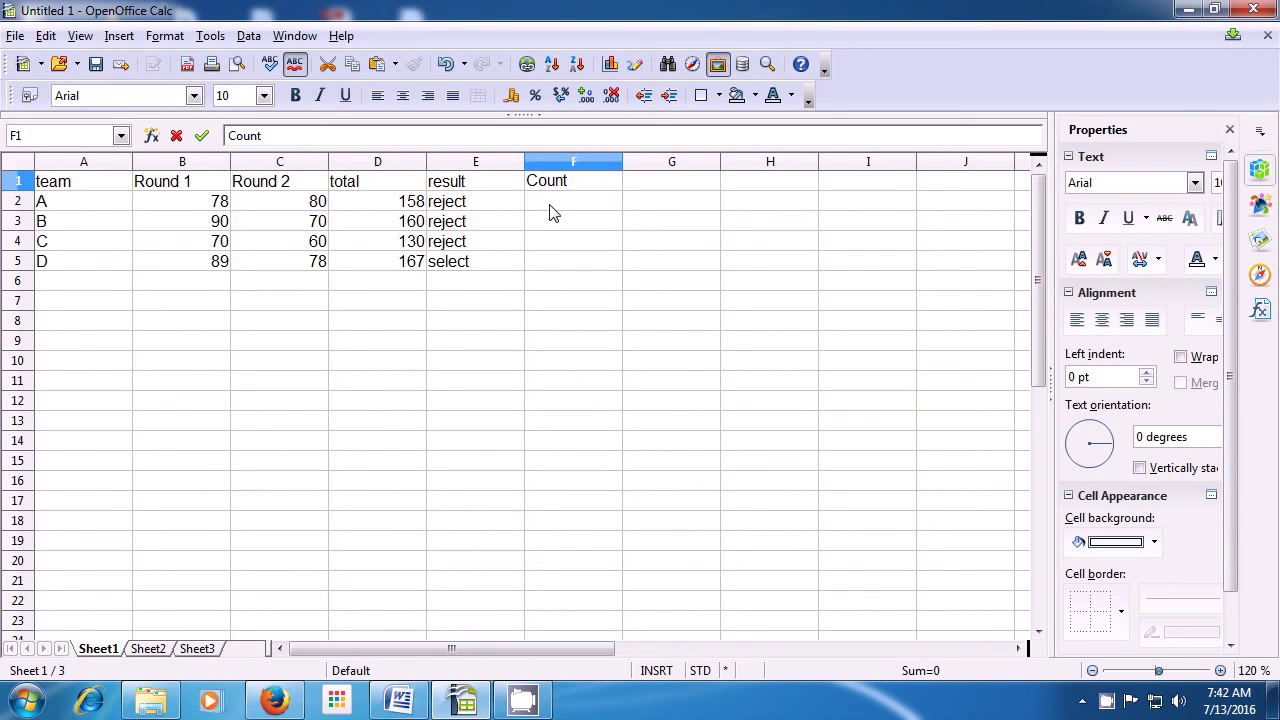
# Enter the formula =count(A1:E5) in cell F2 to count the numeric cells of the team table
pyautogui.click(549, 207)
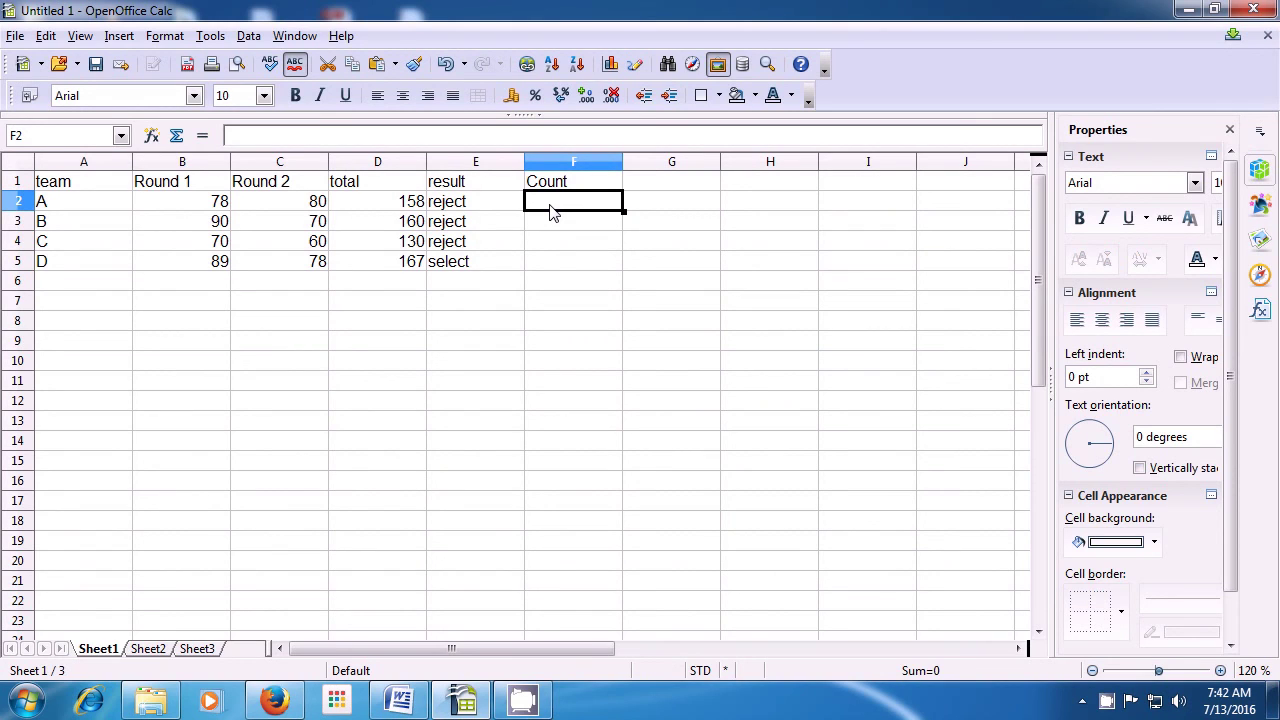
pyautogui.write('=')
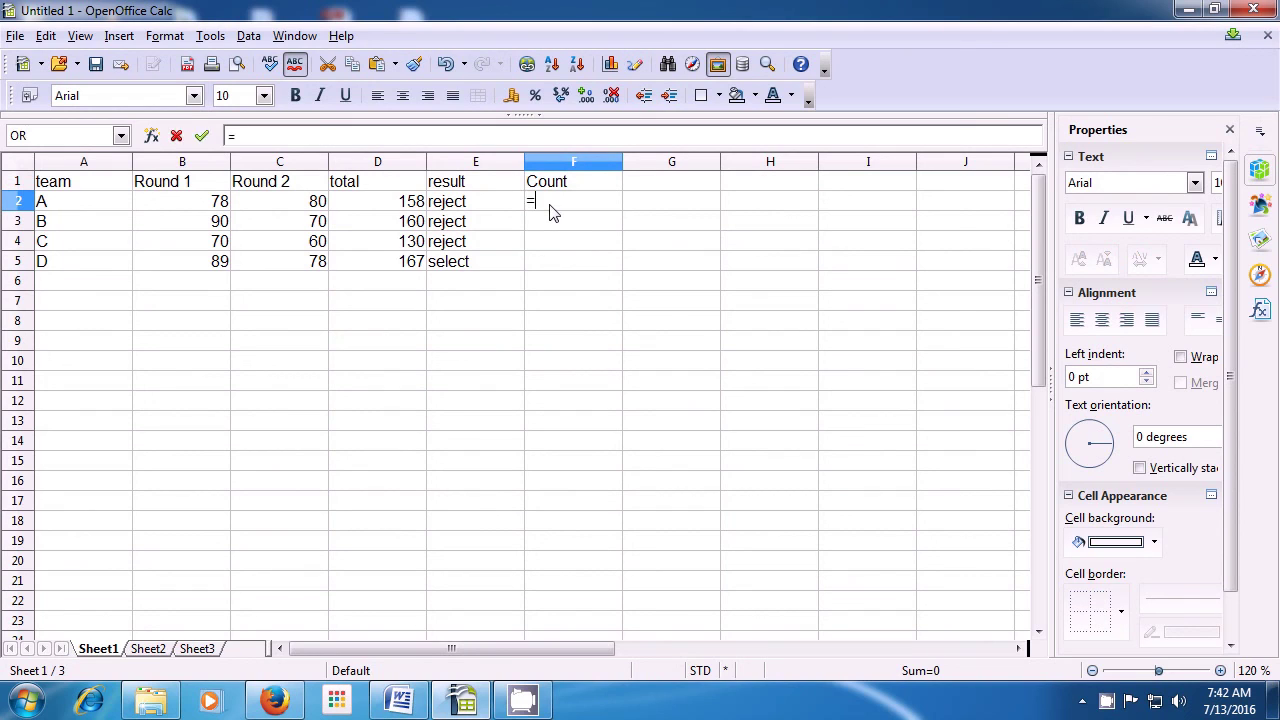
pyautogui.write('co')
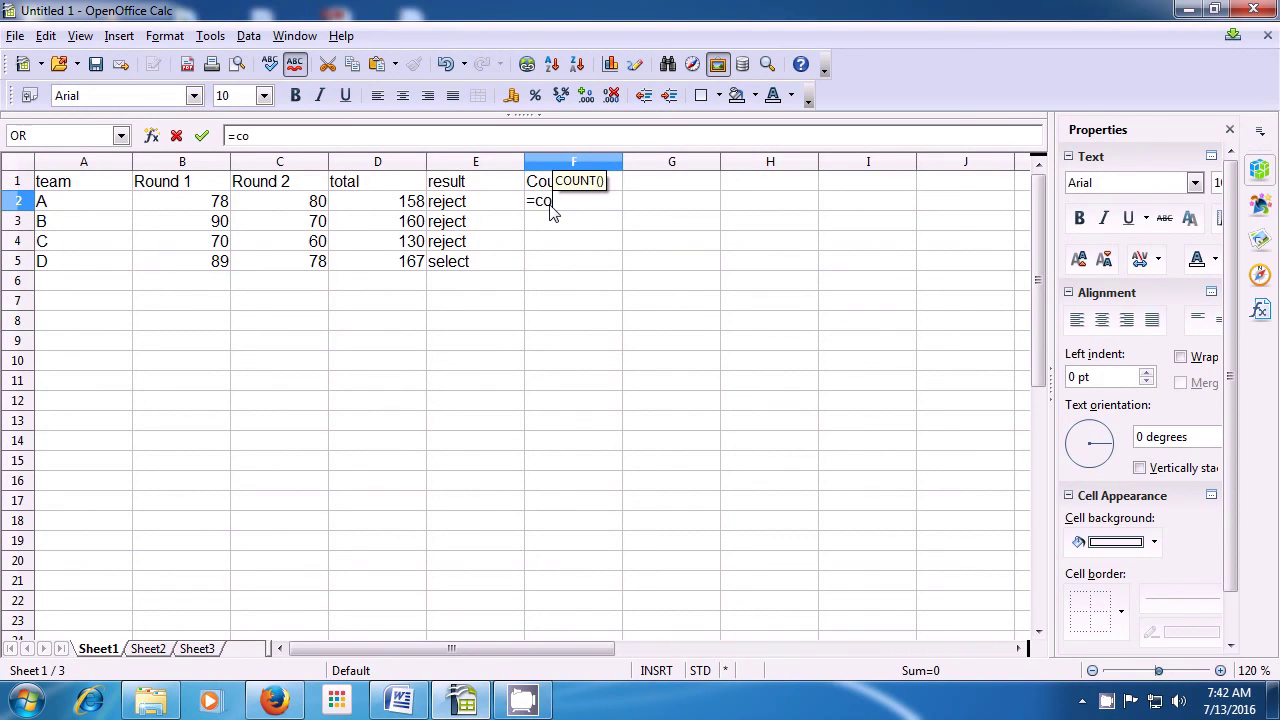
pyautogui.write('unt')
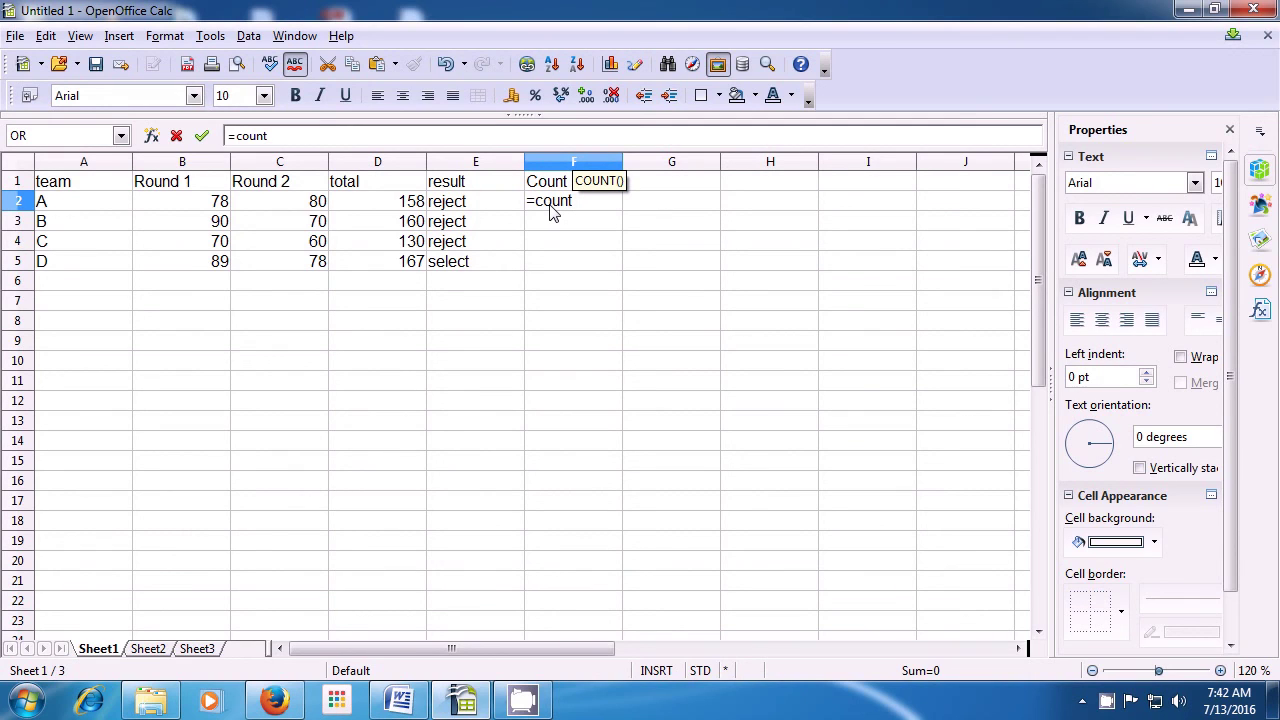
pyautogui.write('(')
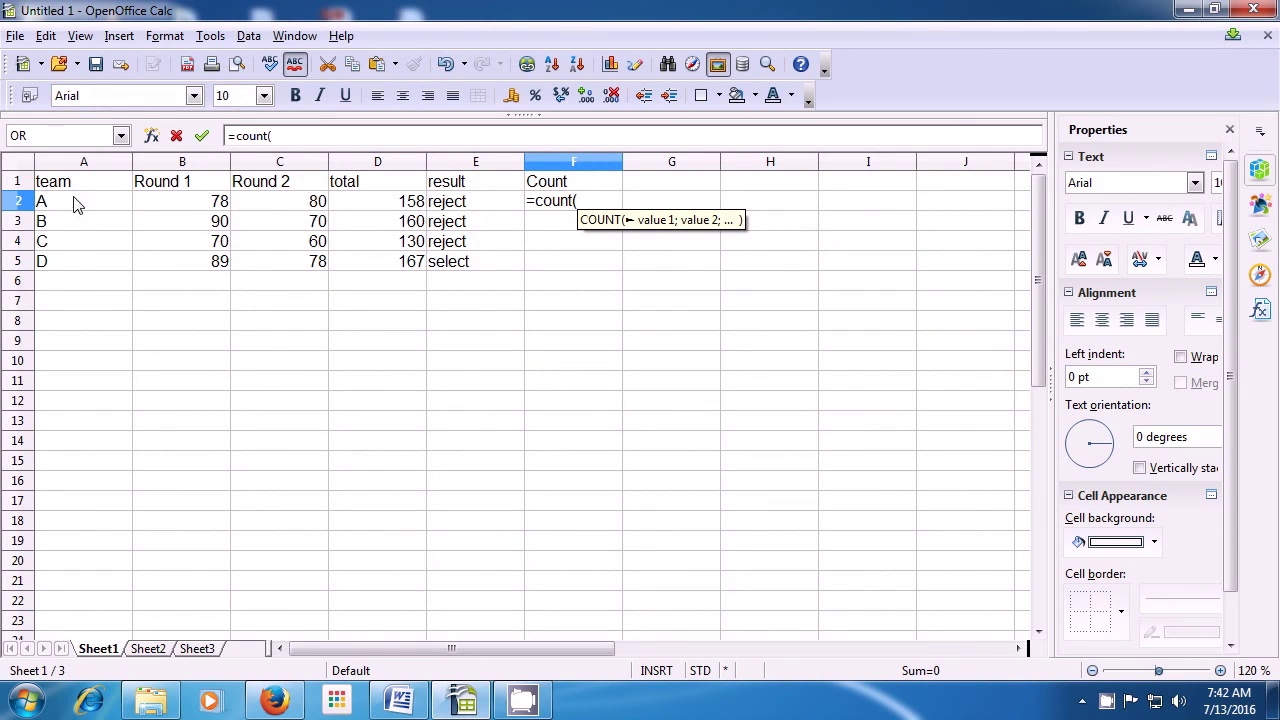
pyautogui.moveTo(64, 186); pyautogui.dragTo(452, 260)
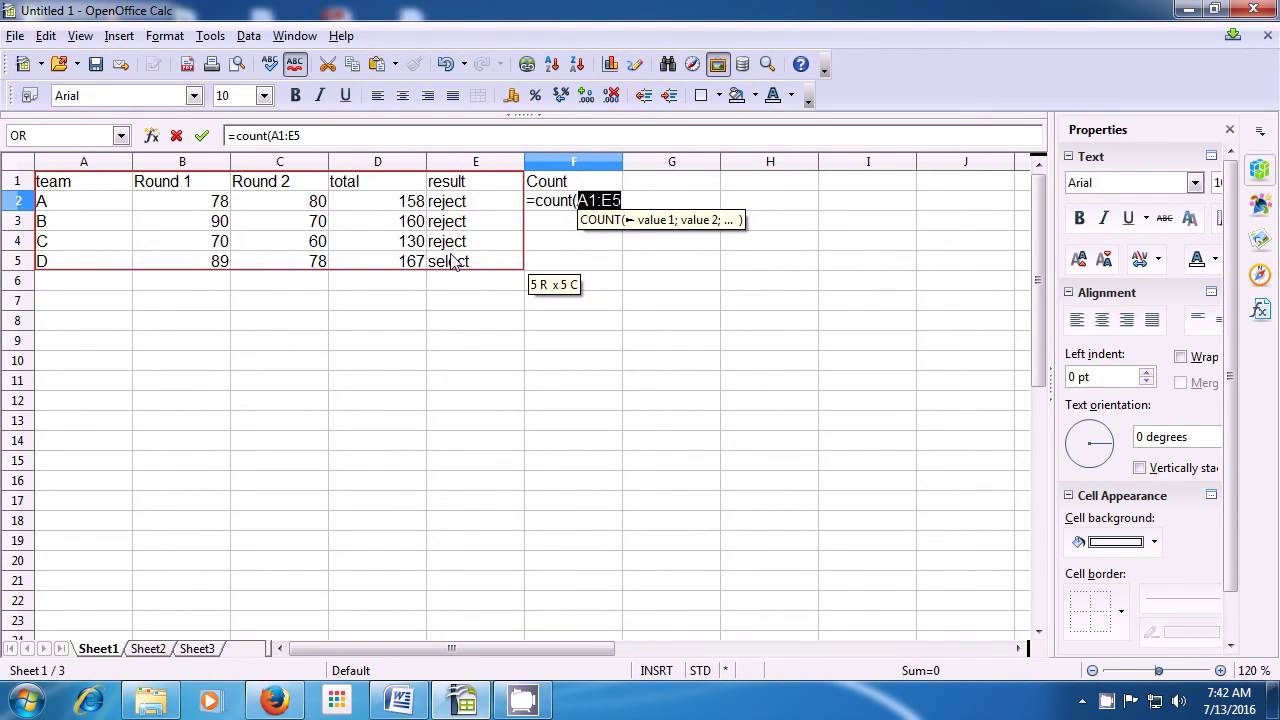
pyautogui.write(')')
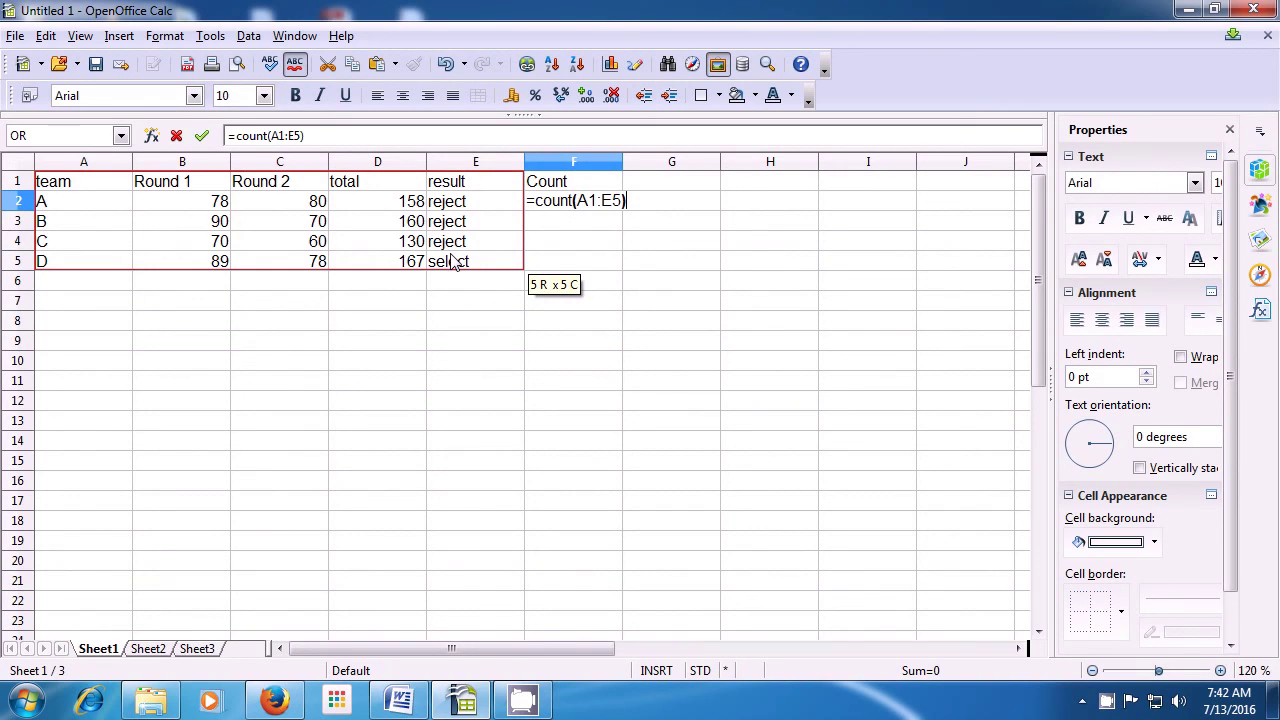
pyautogui.press('Return')
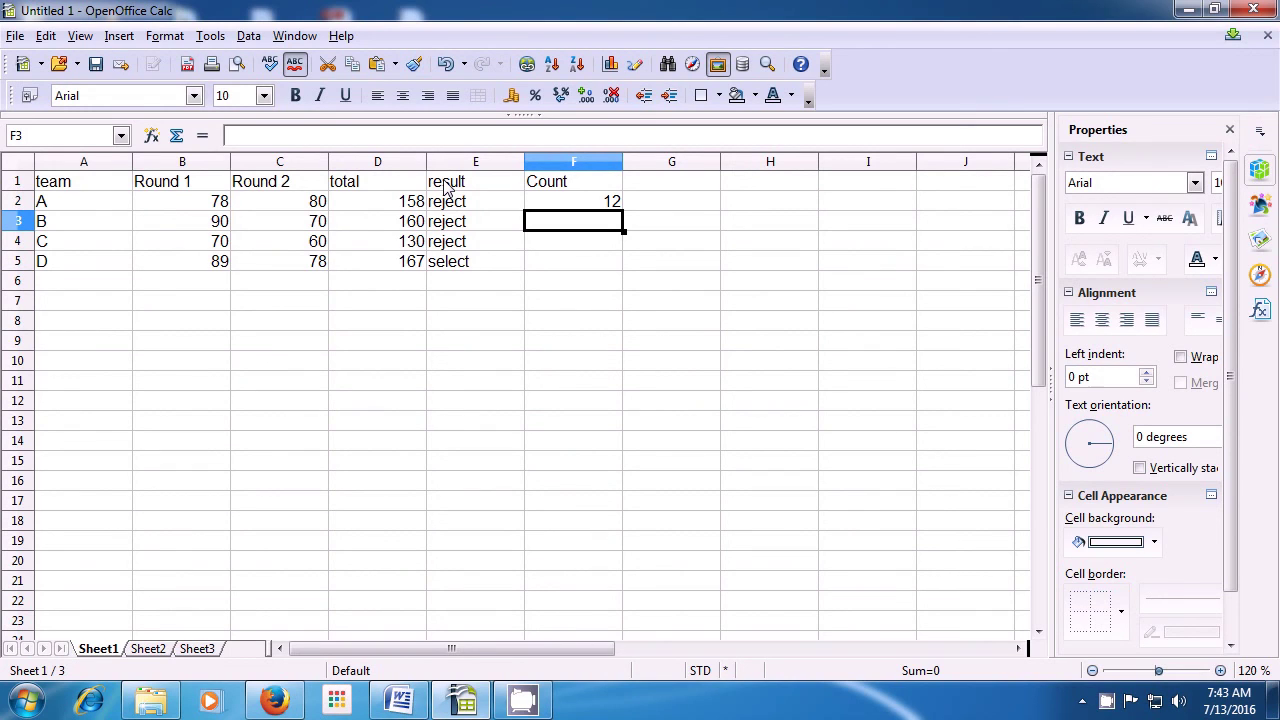
pyautogui.click(475, 340)
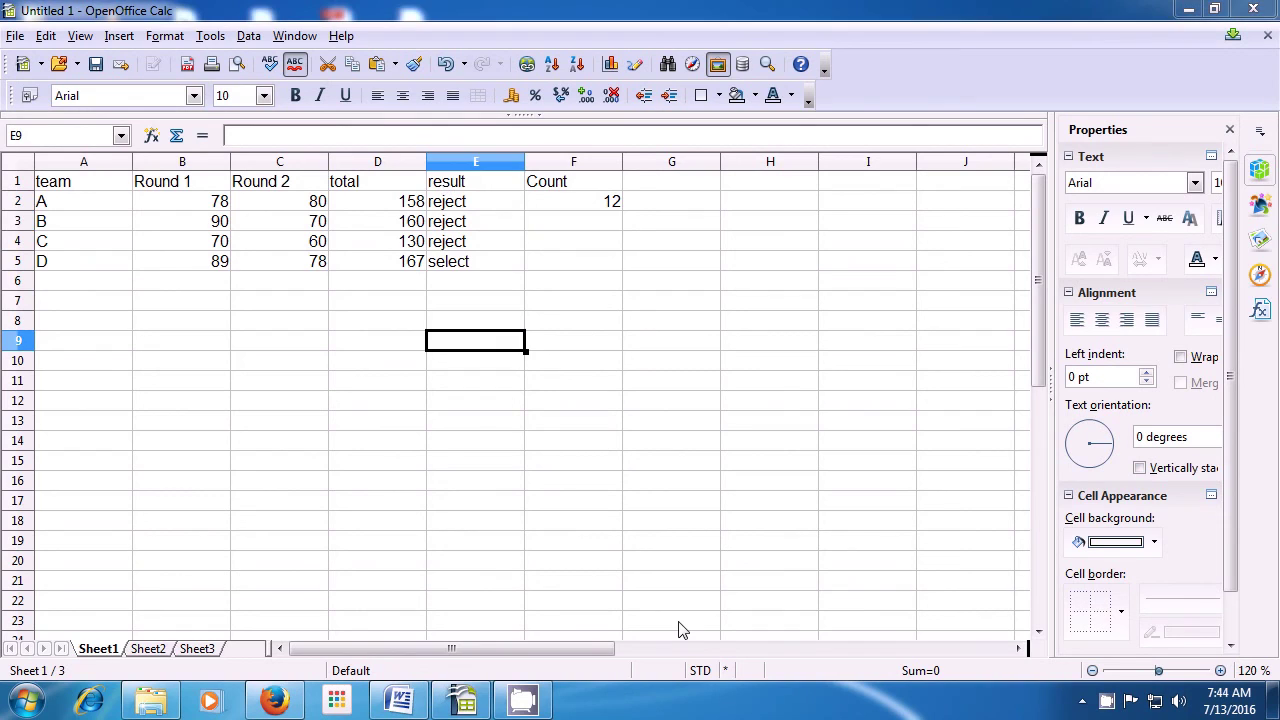
# Add the heading "countblank" in cell G1 beside the Count column
pyautogui.click(659, 188)
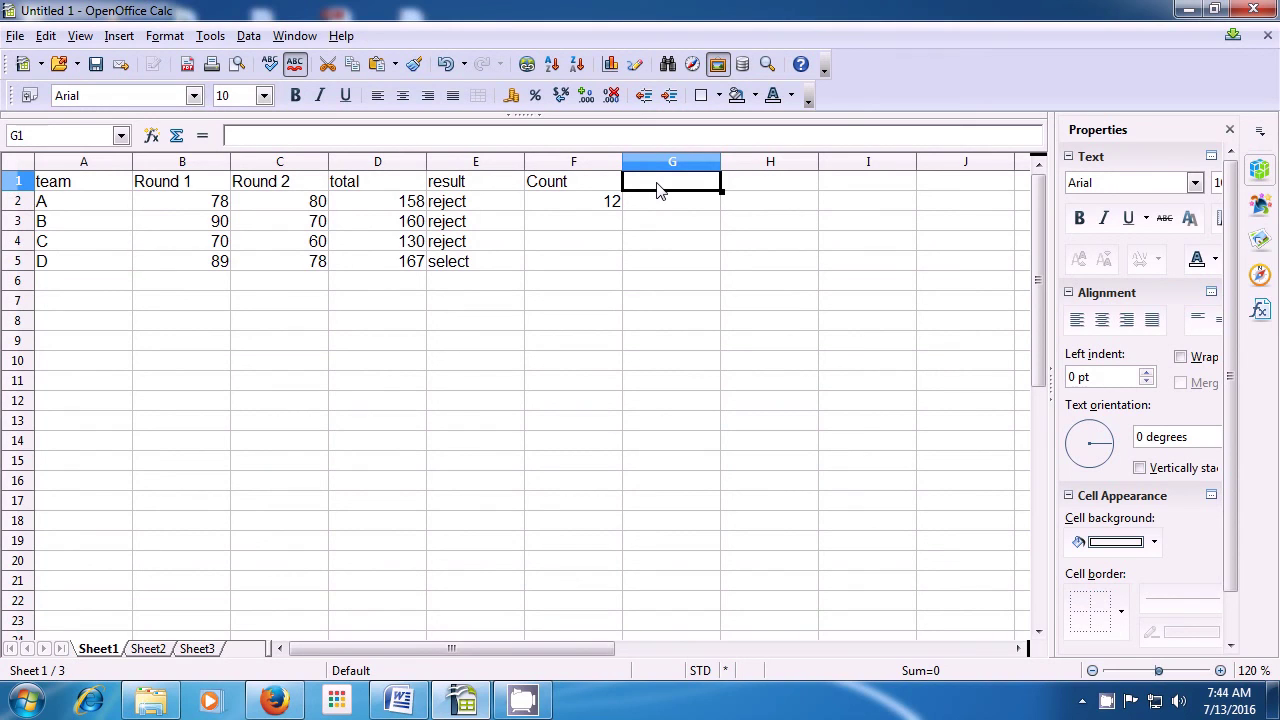
pyautogui.write('cou')
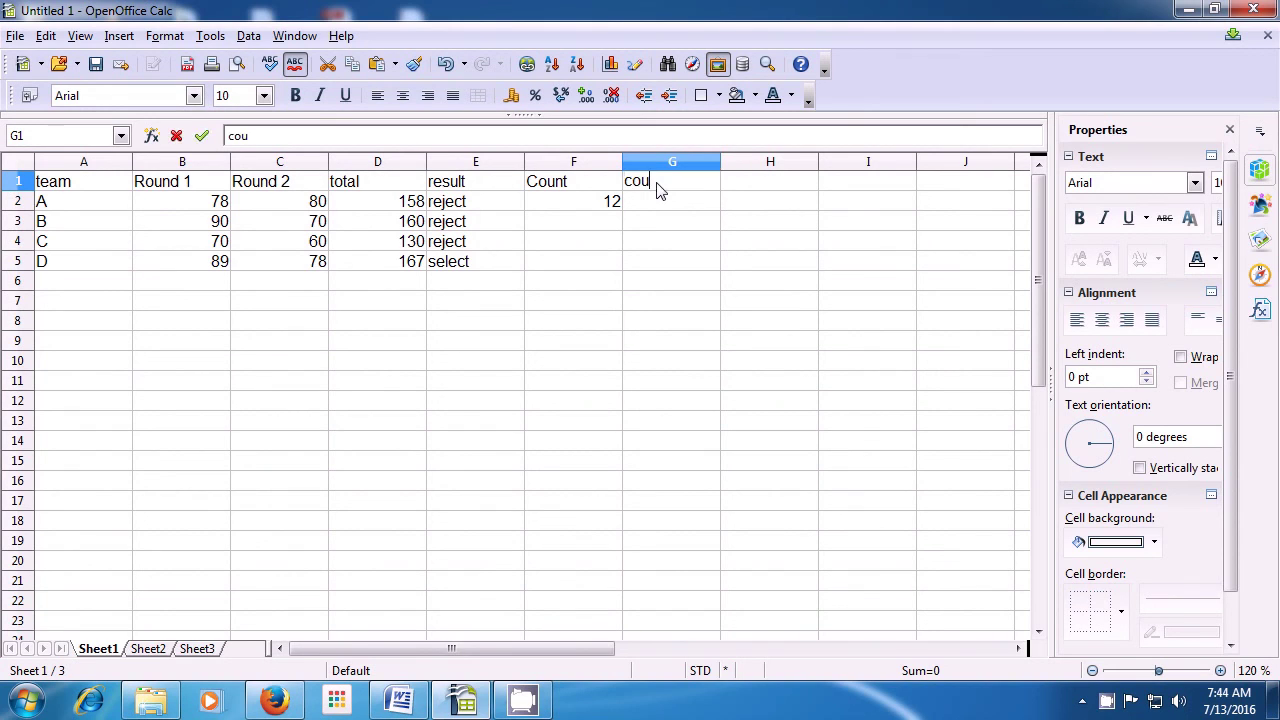
pyautogui.write('ntb')
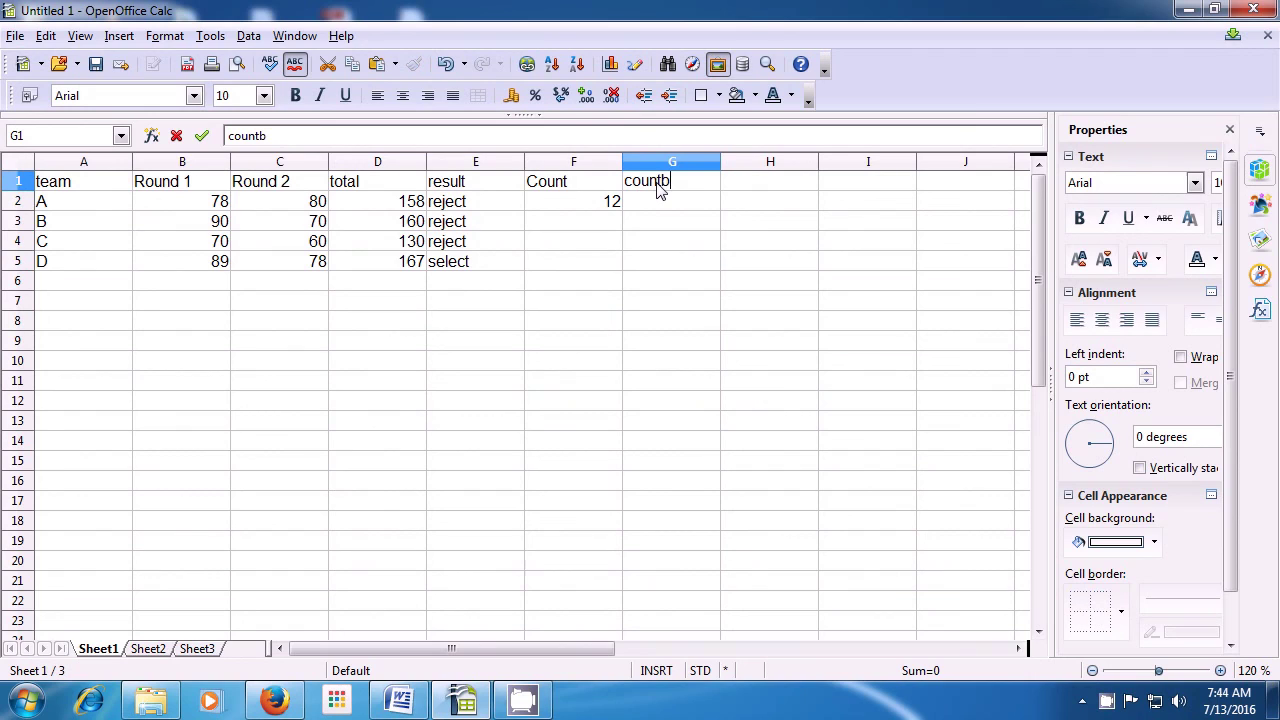
pyautogui.write('lank')
# Enter the formula =countblank(A1:F5) in cell G2 to count the empty cells in the table range
pyautogui.click(670, 209)
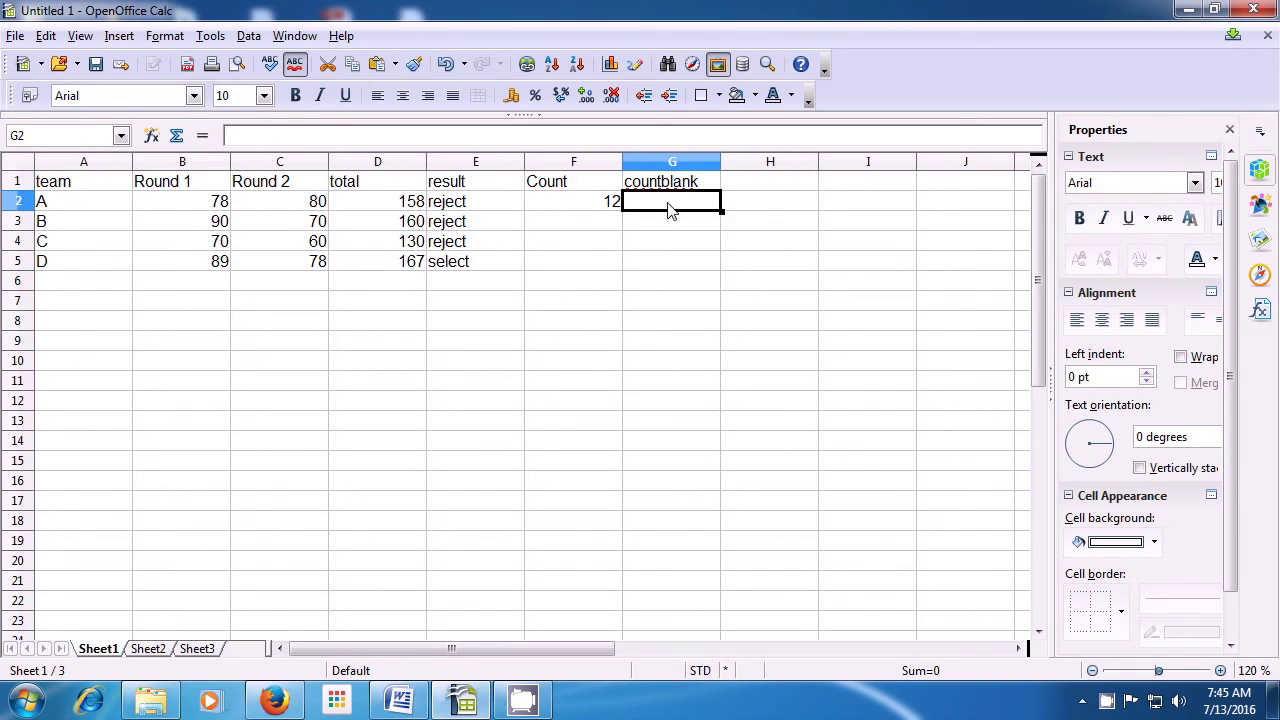
pyautogui.write('=')
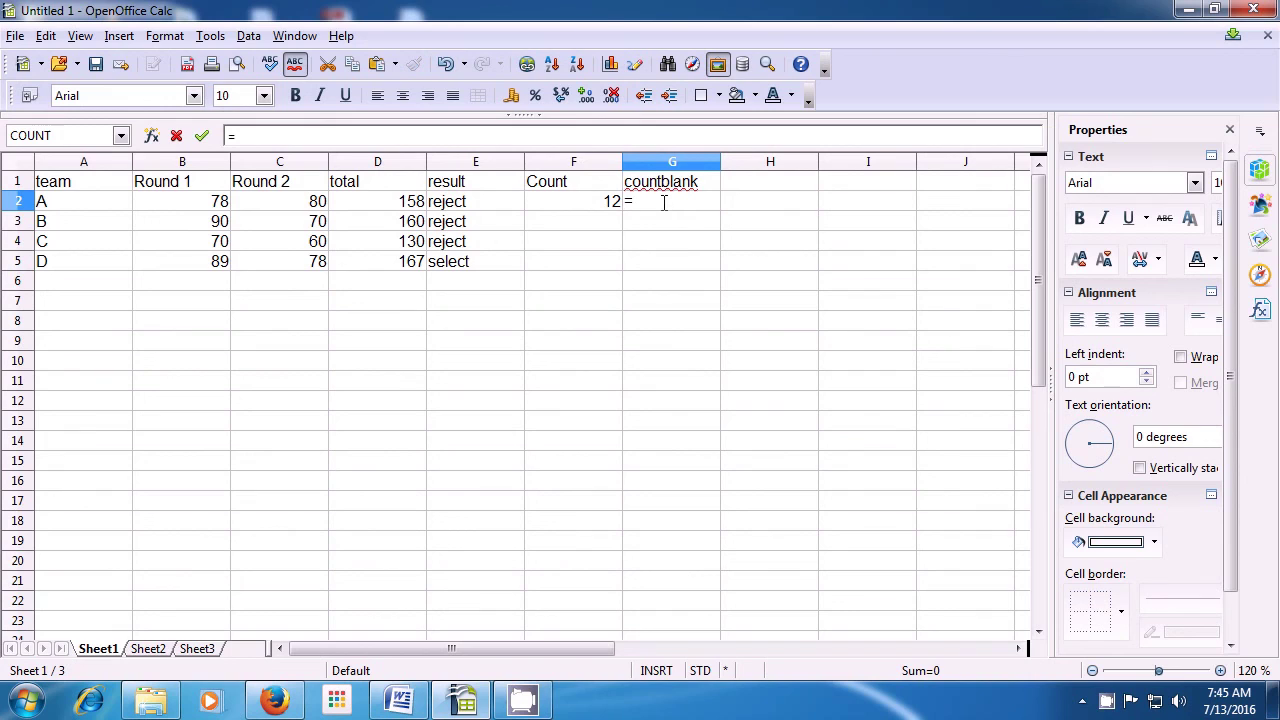
pyautogui.write('co')
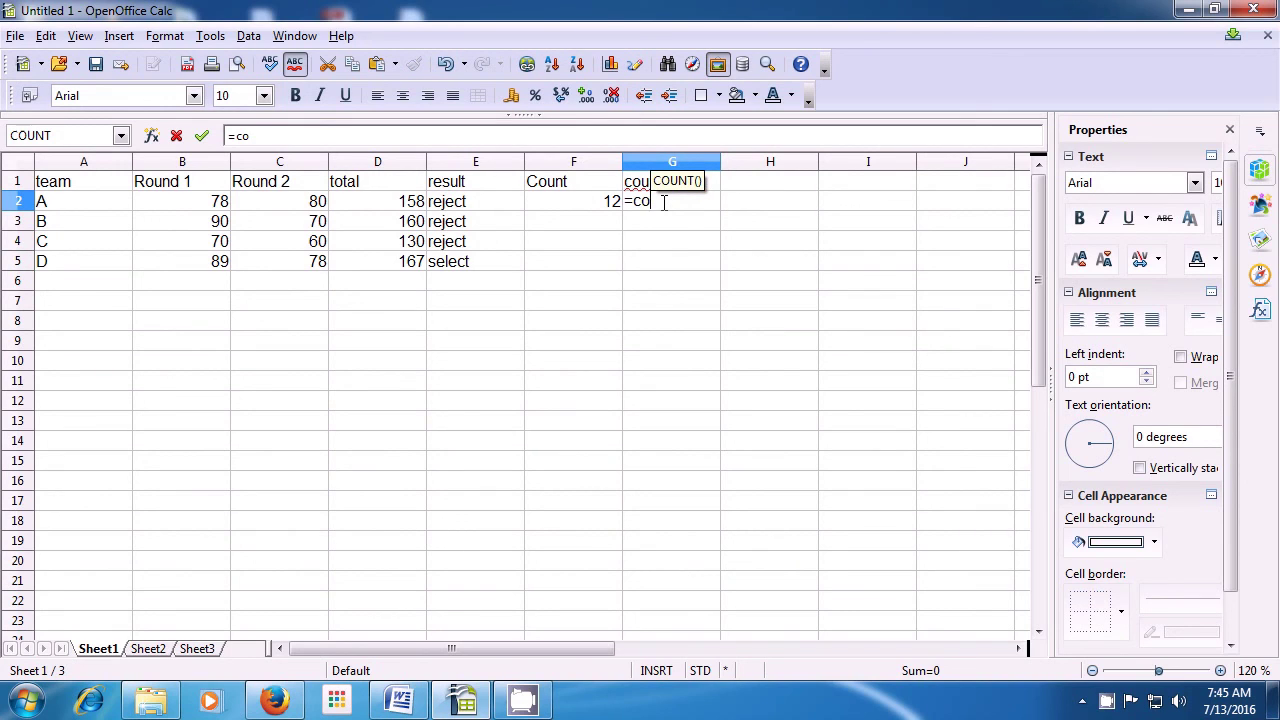
pyautogui.write('unt')
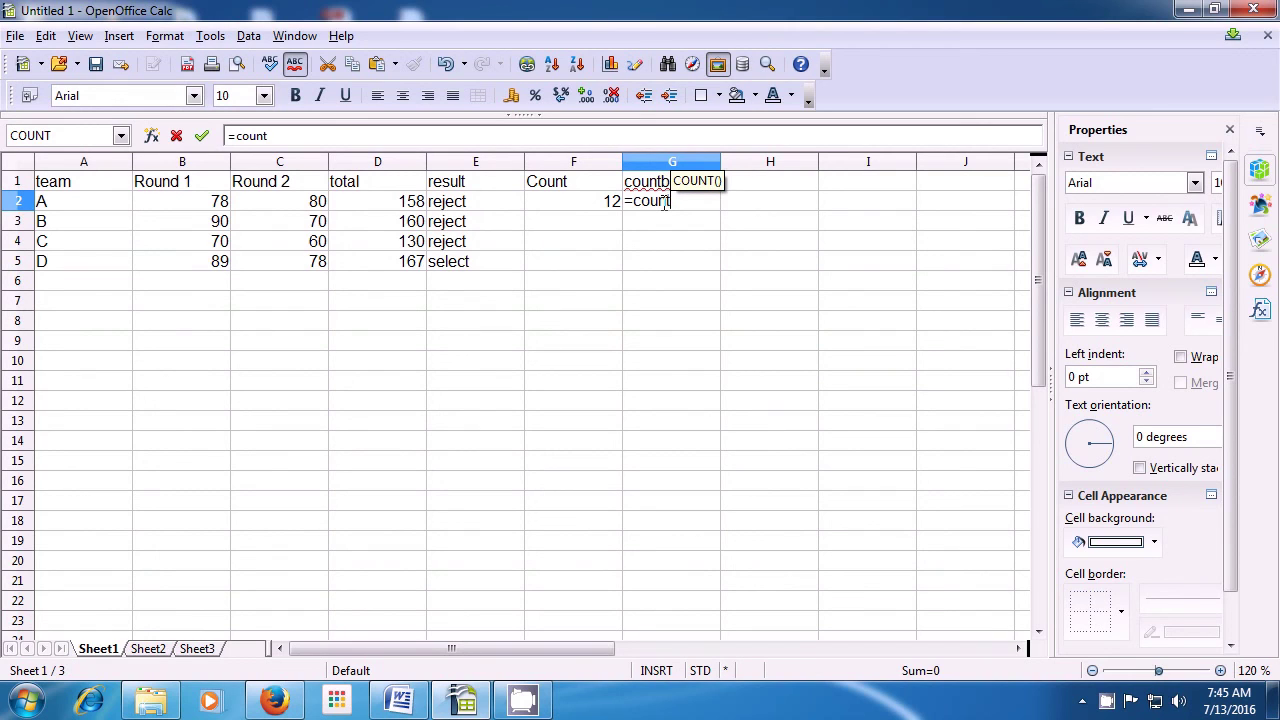
pyautogui.write('b')
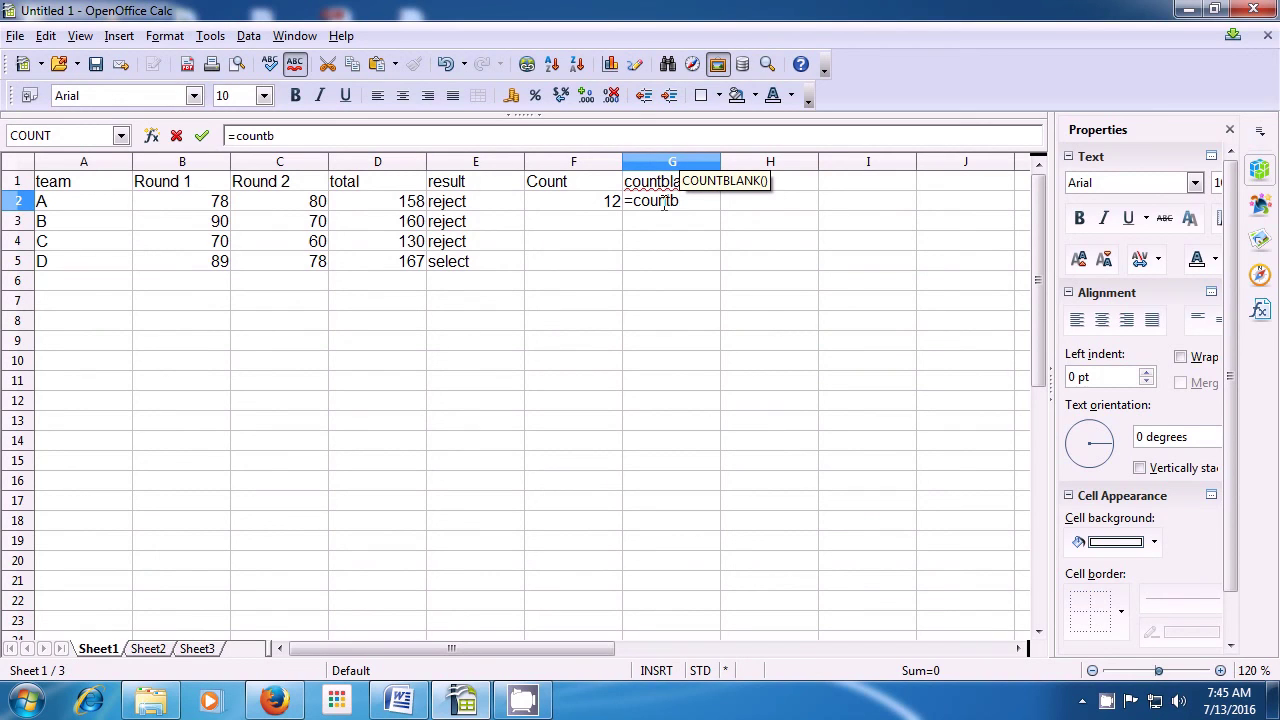
pyautogui.write('lank')
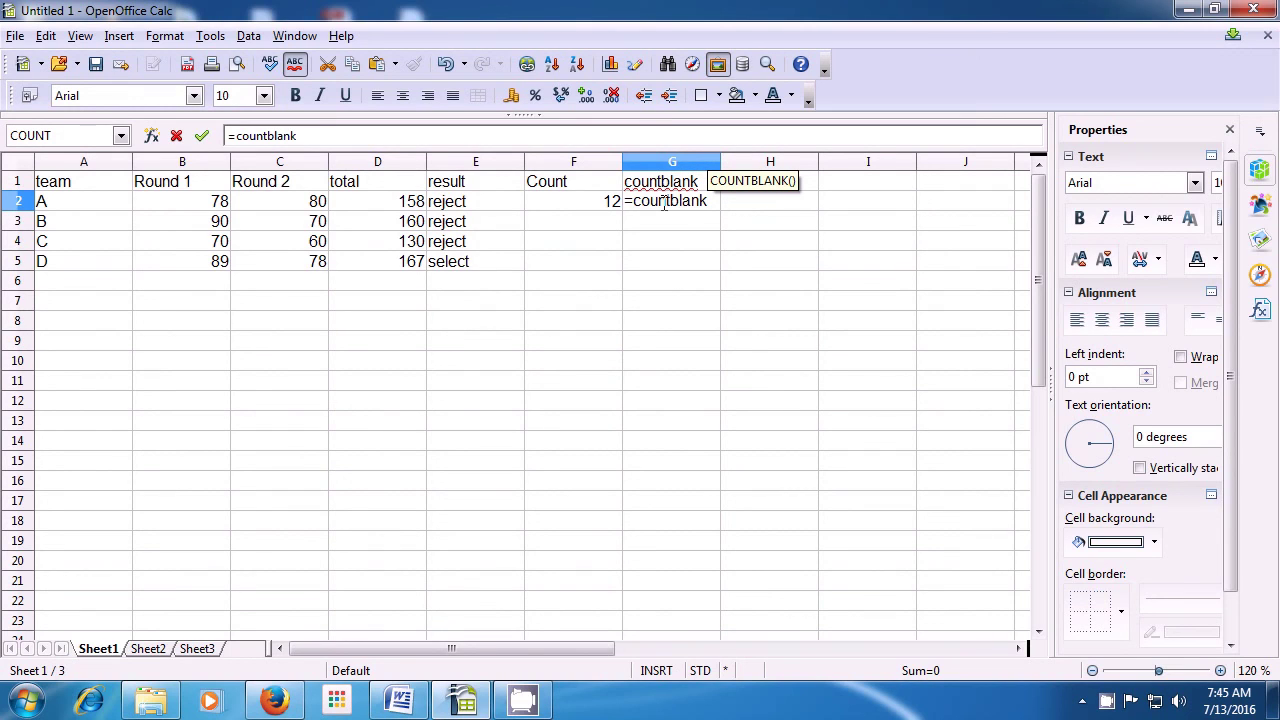
pyautogui.write('(')
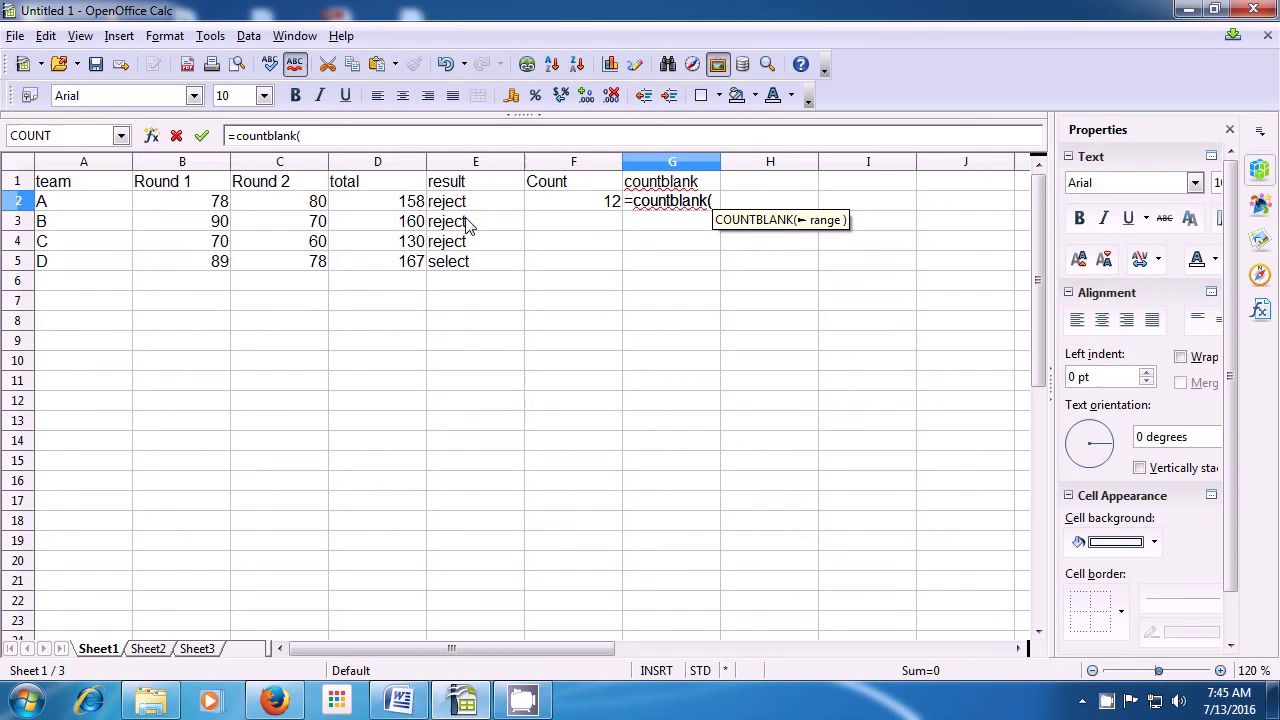
pyautogui.moveTo(75, 186); pyautogui.dragTo(560, 262)
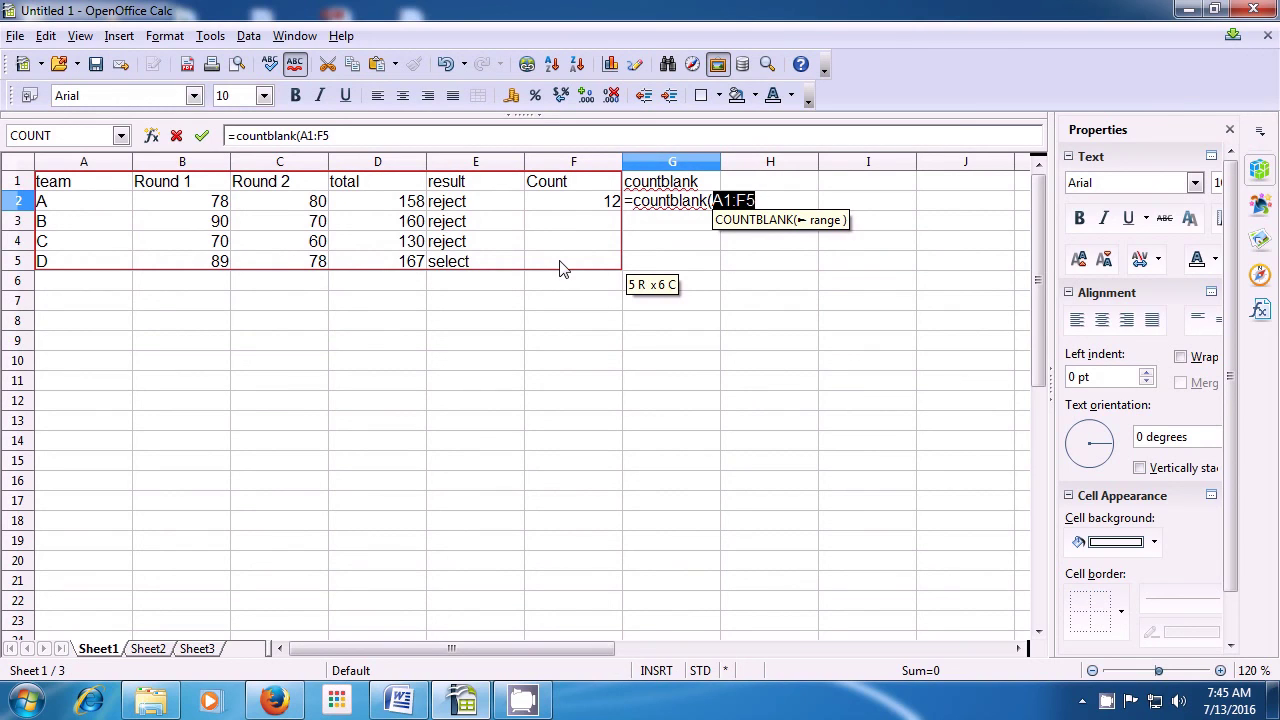
pyautogui.write(')')
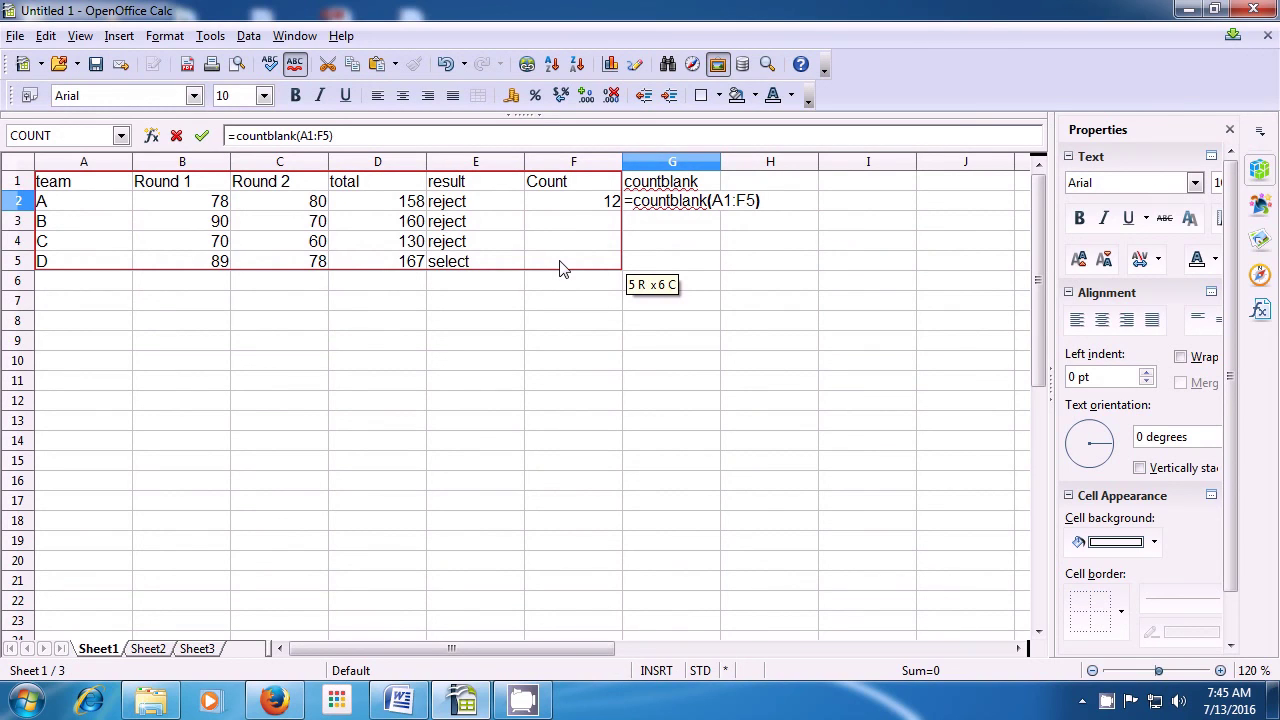
pyautogui.press('Return')
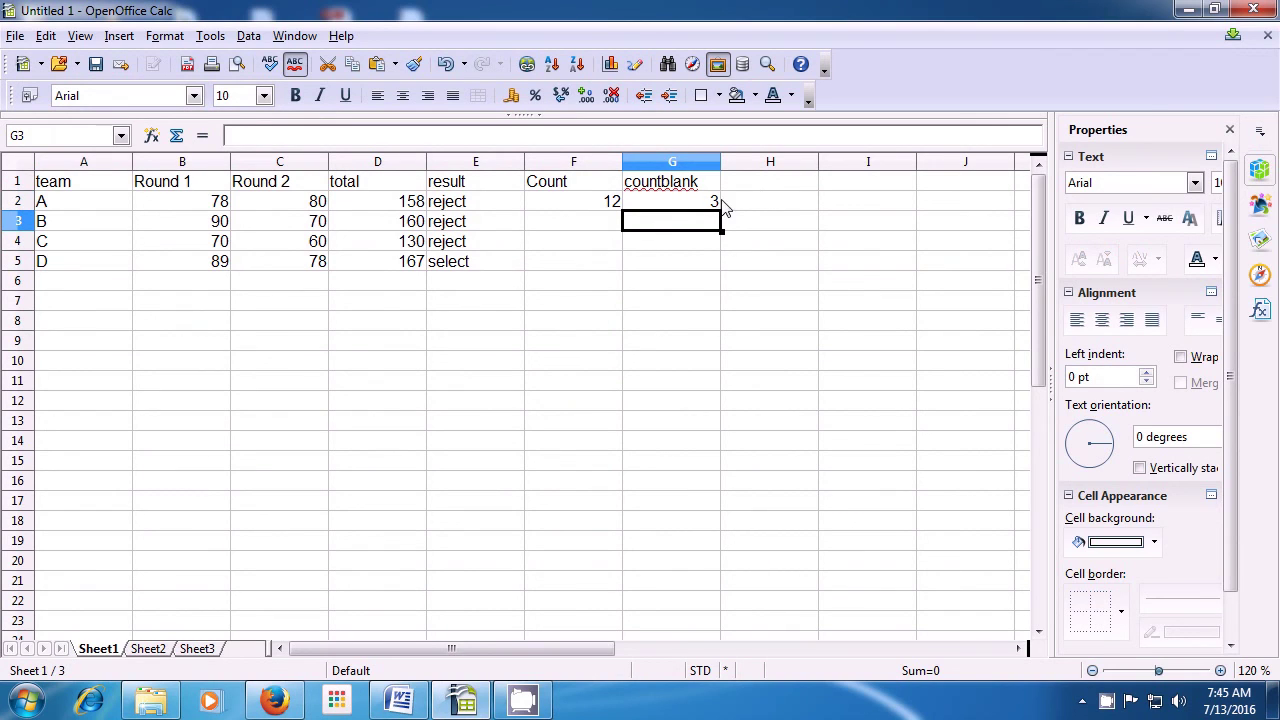
# Check the empty cells F3, F4 and F5 that the COUNTBLANK formula covers
pyautogui.click(578, 226)
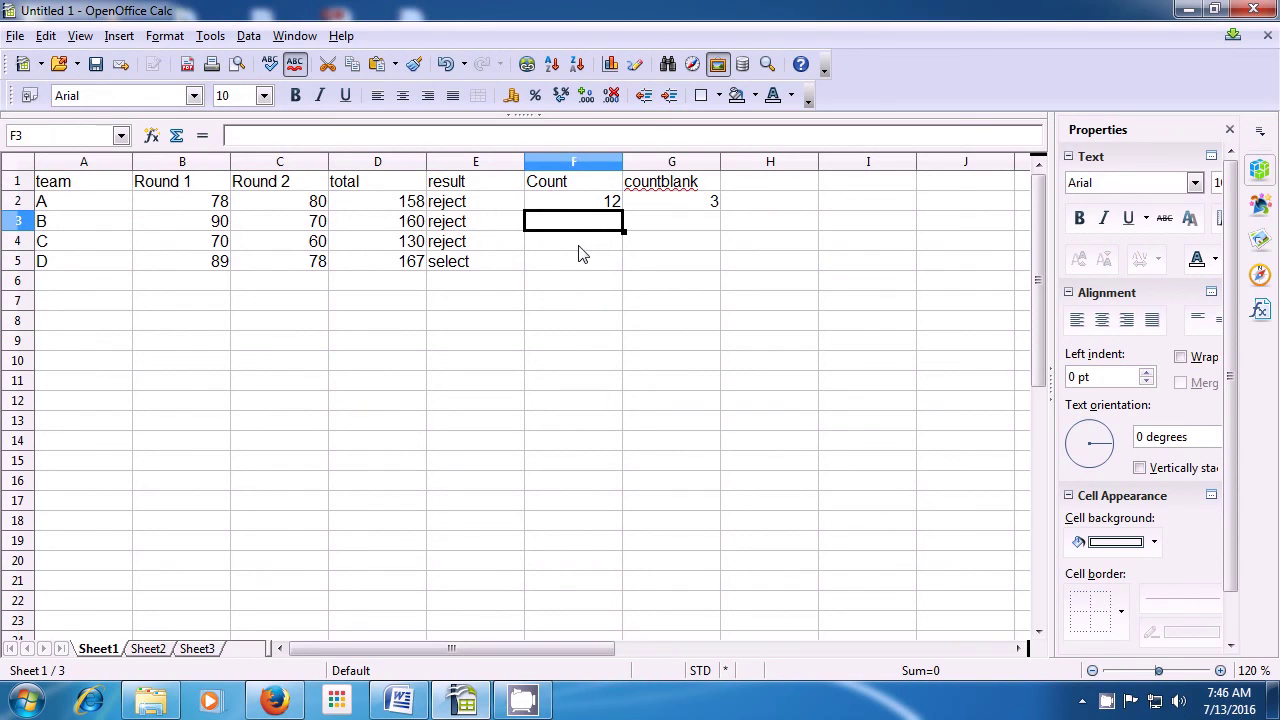
pyautogui.click(575, 247)
pyautogui.click(575, 265)
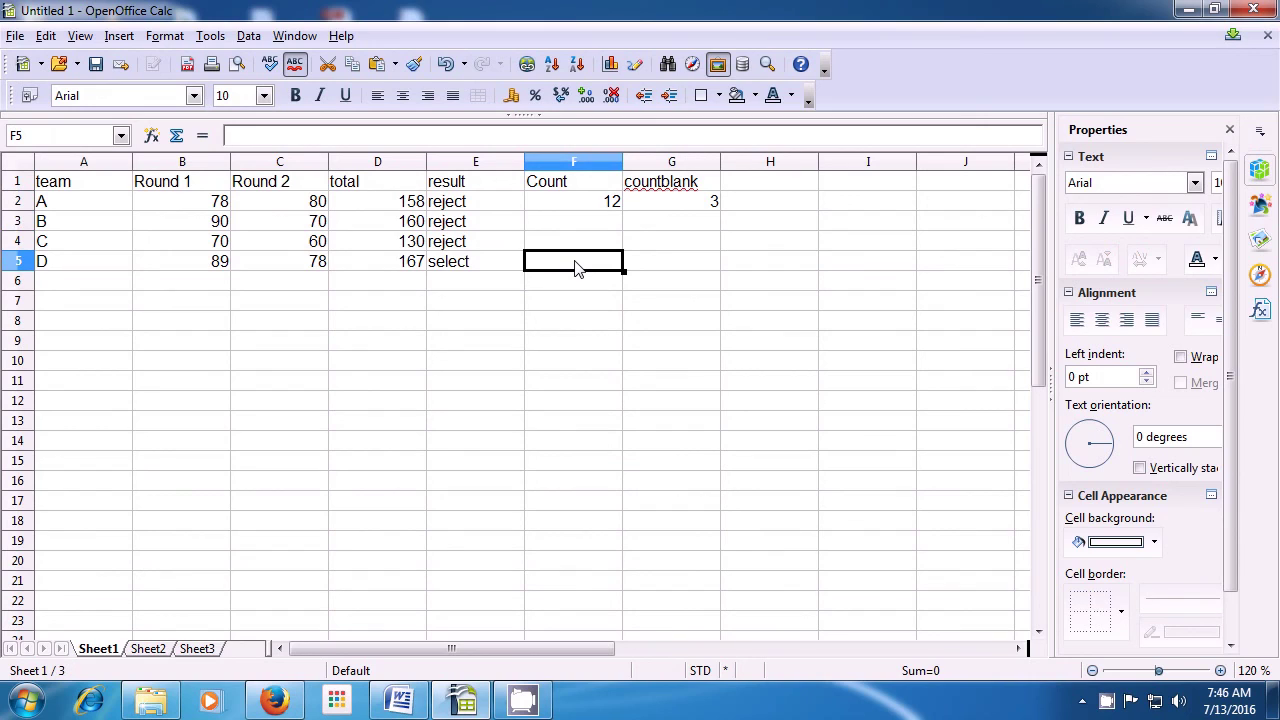